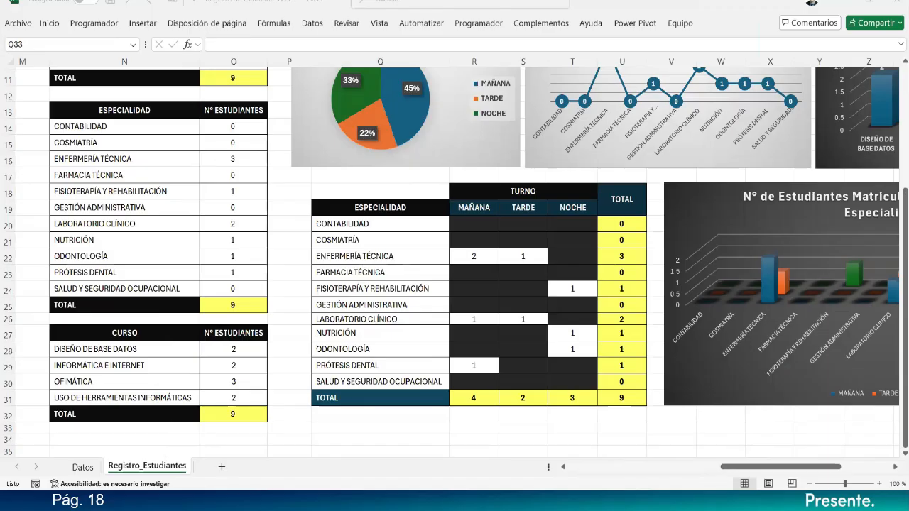
Inspect the CONTAR.SI.CONJUNTO formula in the CONTABILIDAD–MAÑANA cell R20 of the specialty-by-shift table.
key("alt+Tab")
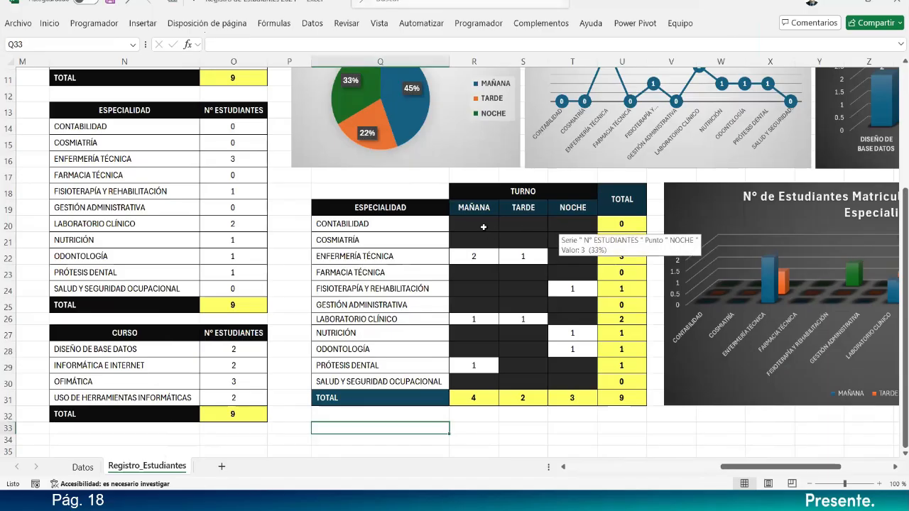
key("BackSpace")
left_click(483, 225)
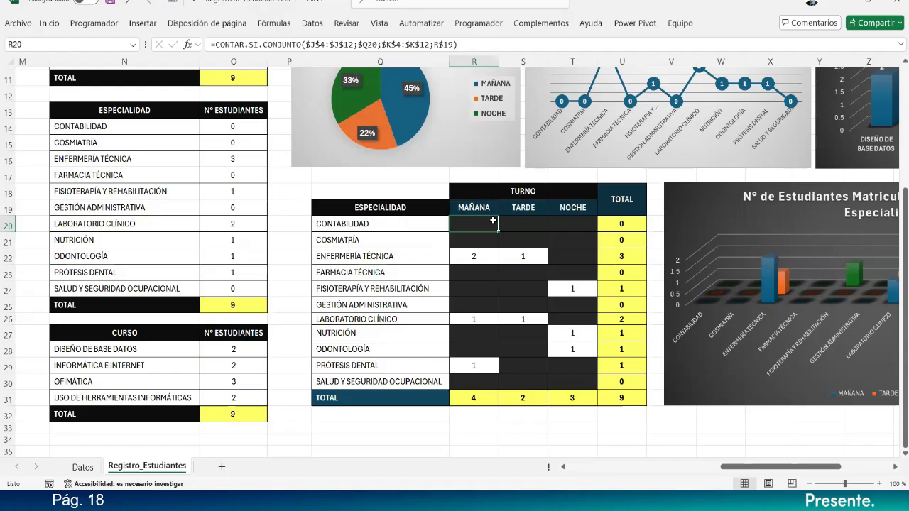
double_click(471, 224)
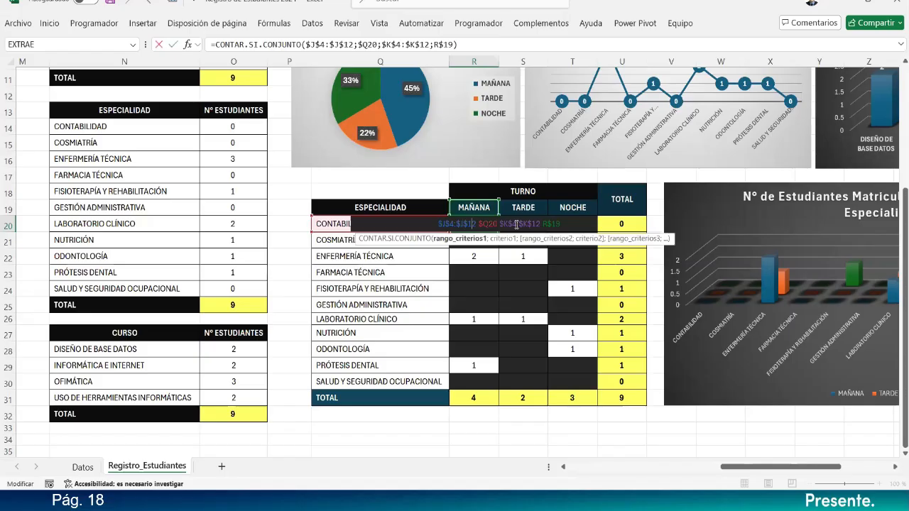
key("Return")
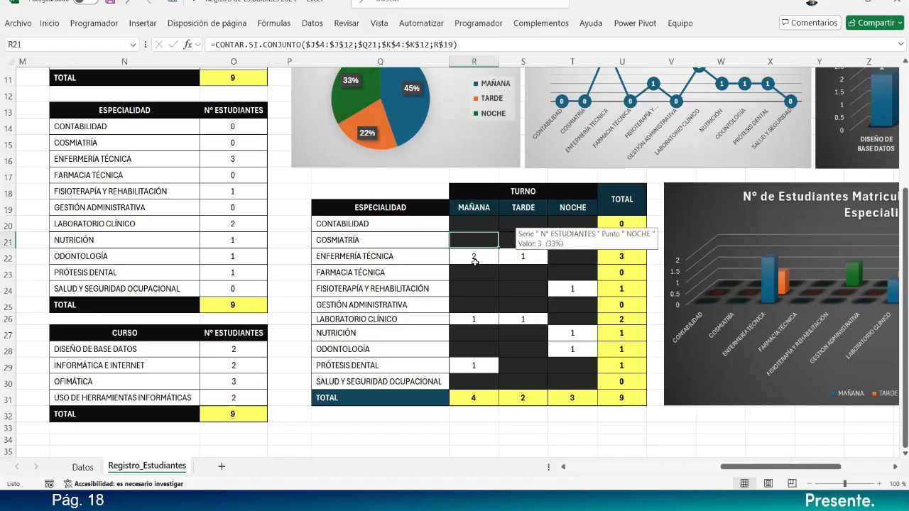
Examine each range and criterion argument of the CONTAR.SI.CONJUNTO formula in the ENFERMERÍA TÉCNICA–MAÑANA cell R22.
double_click(474, 258)
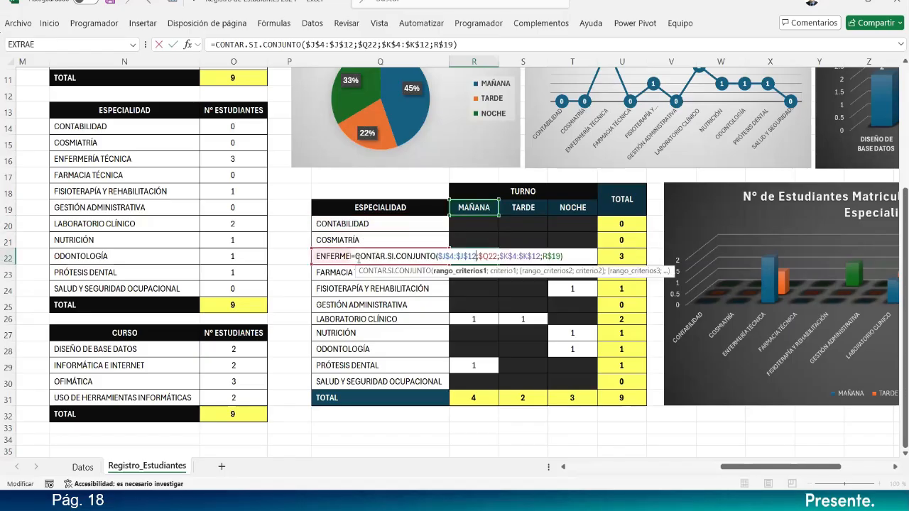
left_click_drag(356, 256, 436, 259)
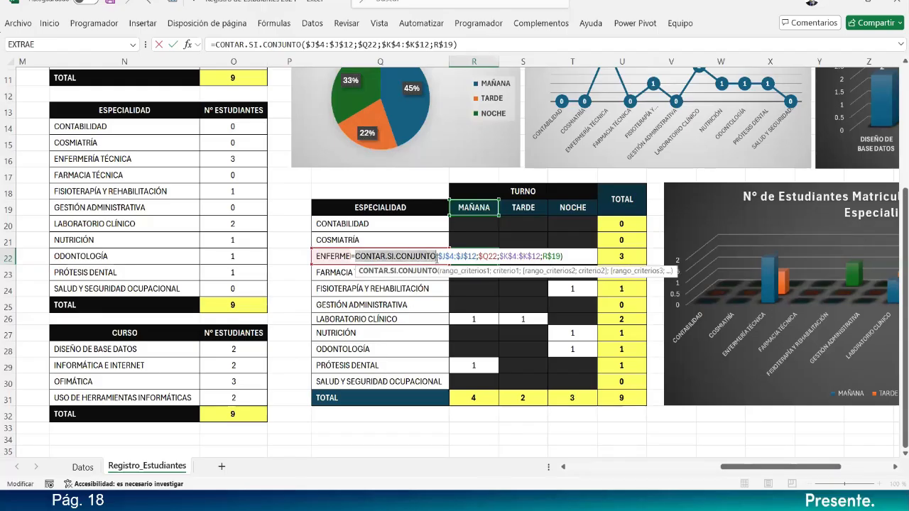
left_click(466, 272)
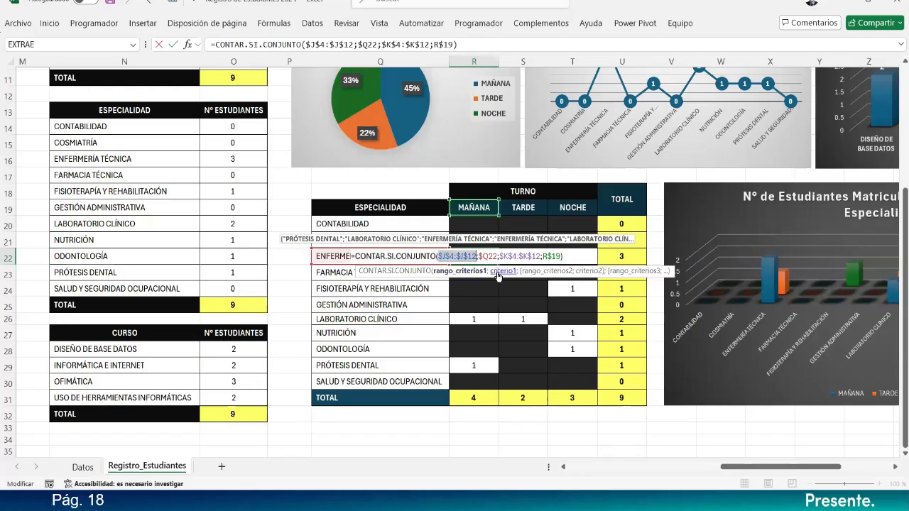
left_click(499, 273)
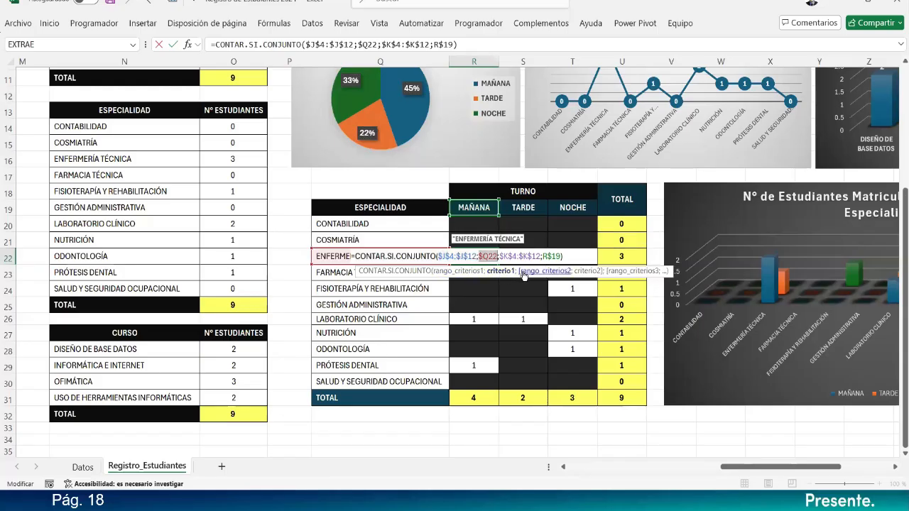
left_click(524, 273)
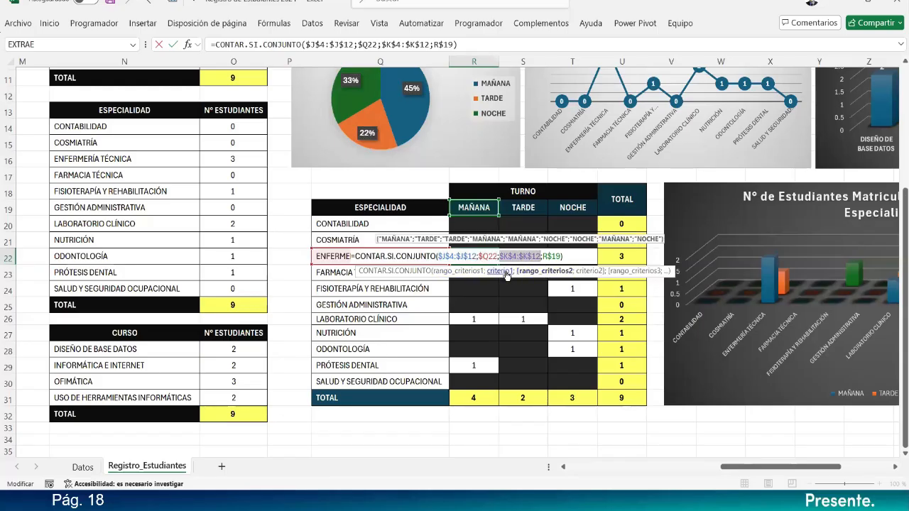
left_click(507, 274)
left_click(539, 273)
left_click(587, 271)
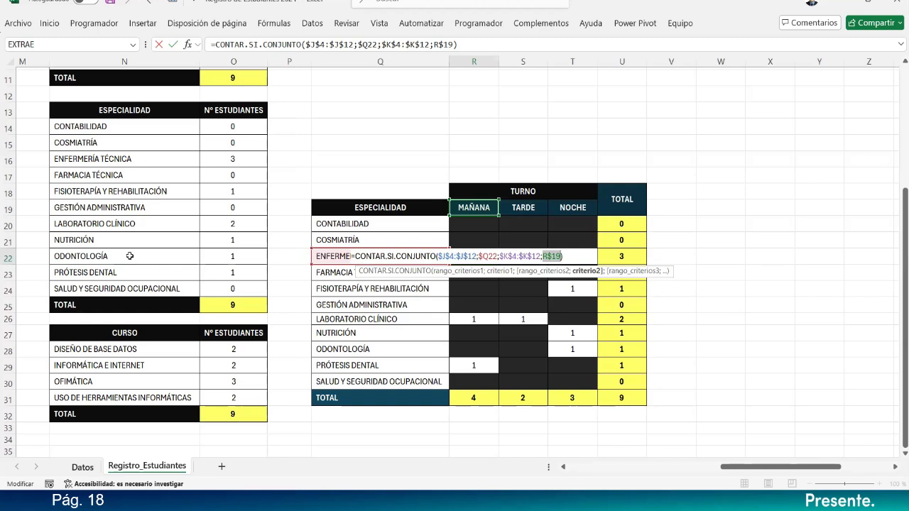
key("ctrl+Page_Up")
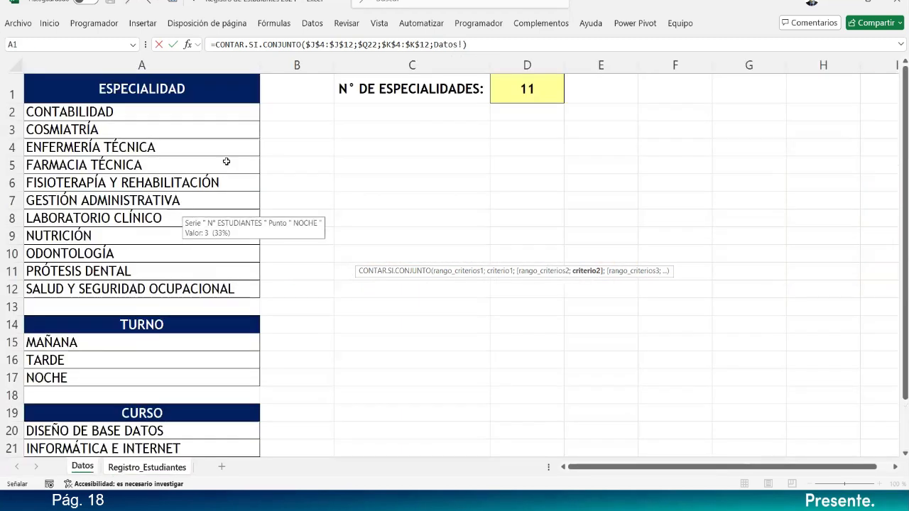
left_click(289, 102)
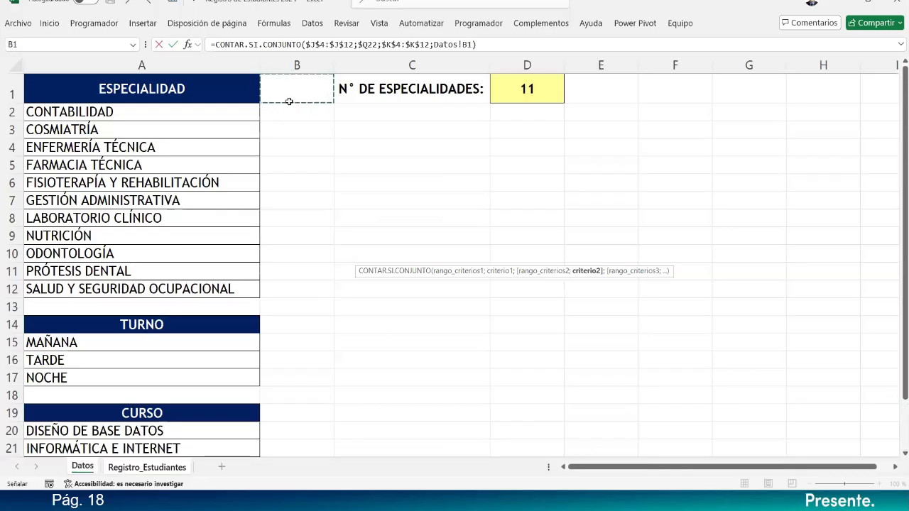
key("Escape")
key("Escape")
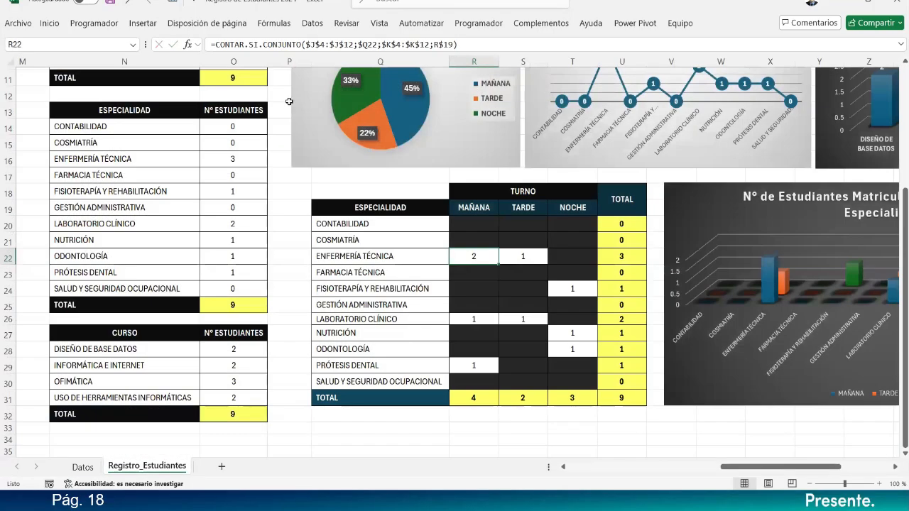
On the Datos sheet, insert a new column B directly after the ESPECIALIDAD column.
left_click(83, 467)
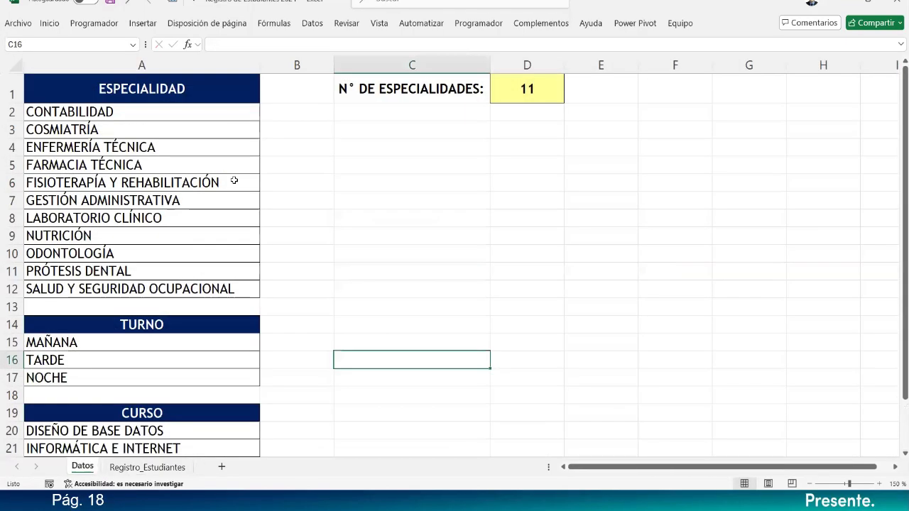
left_click(286, 91)
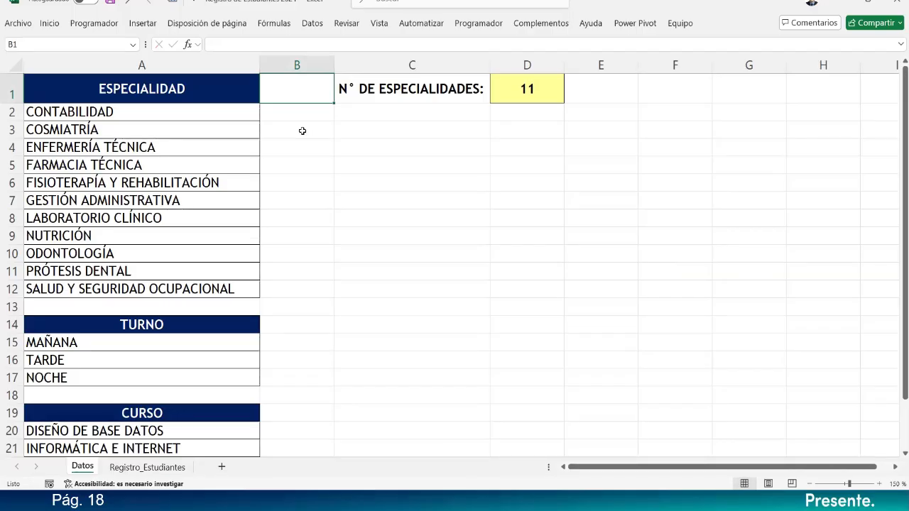
left_click(302, 62)
right_click(302, 61)
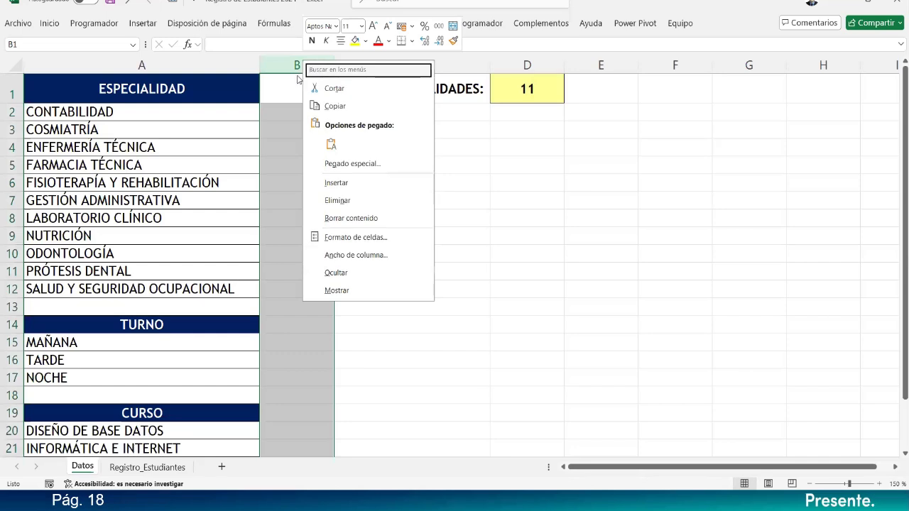
left_click(336, 183)
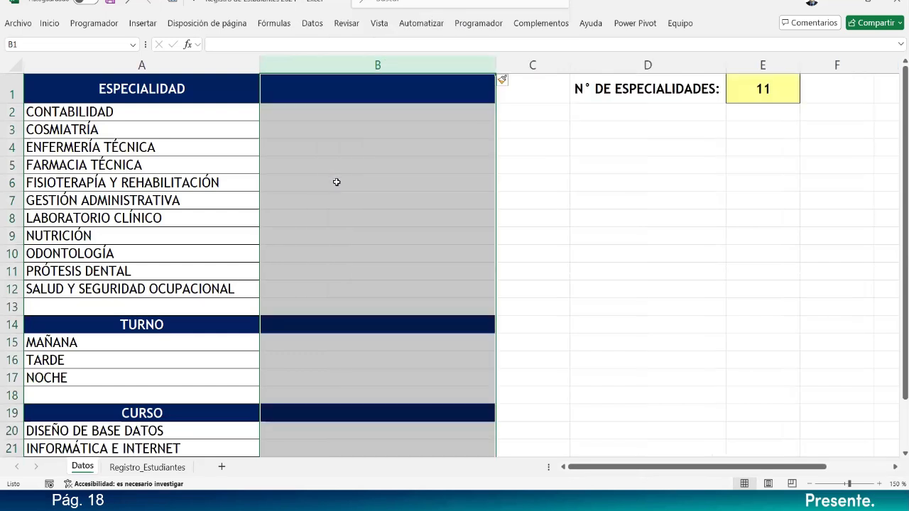
Remove the TURNO and CURSO header fill from column B by filling B13:B20 from blank C13:C20, and narrow column B.
left_click(529, 165)
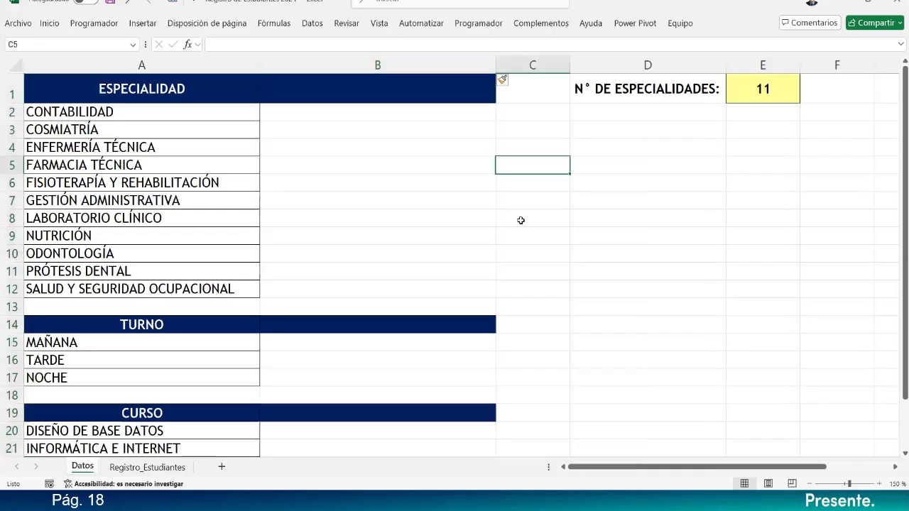
scroll(520, 220, "down", 2)
left_click_drag(529, 201, 575, 336)
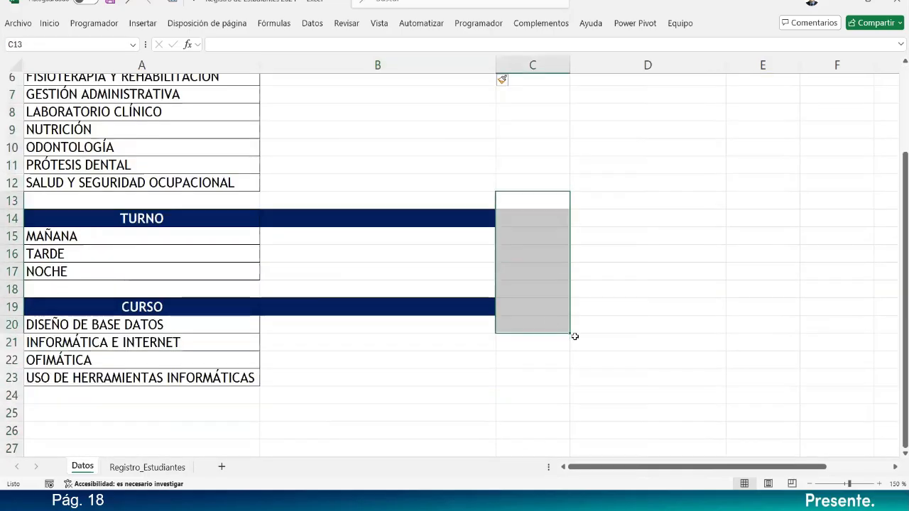
left_click(572, 335)
left_click_drag(523, 199, 335, 307)
left_click(383, 117)
scroll(374, 169, "up", 2)
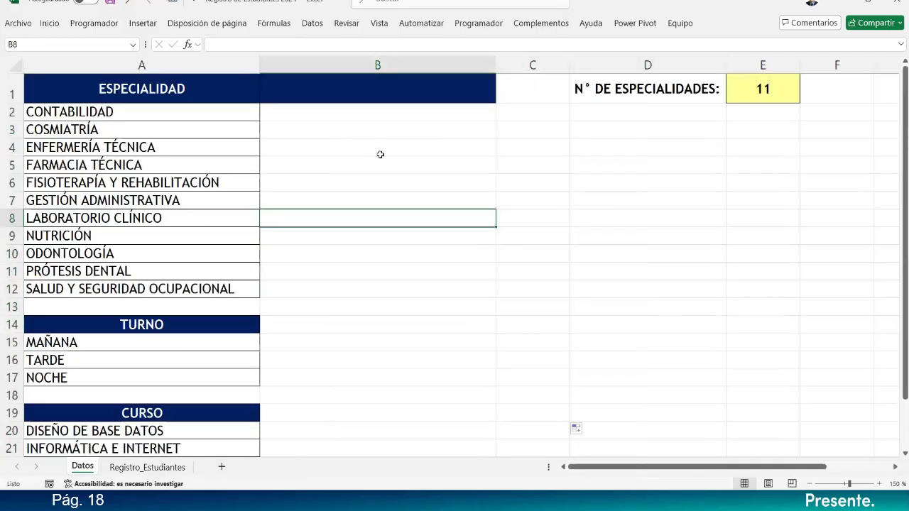
left_click(368, 85)
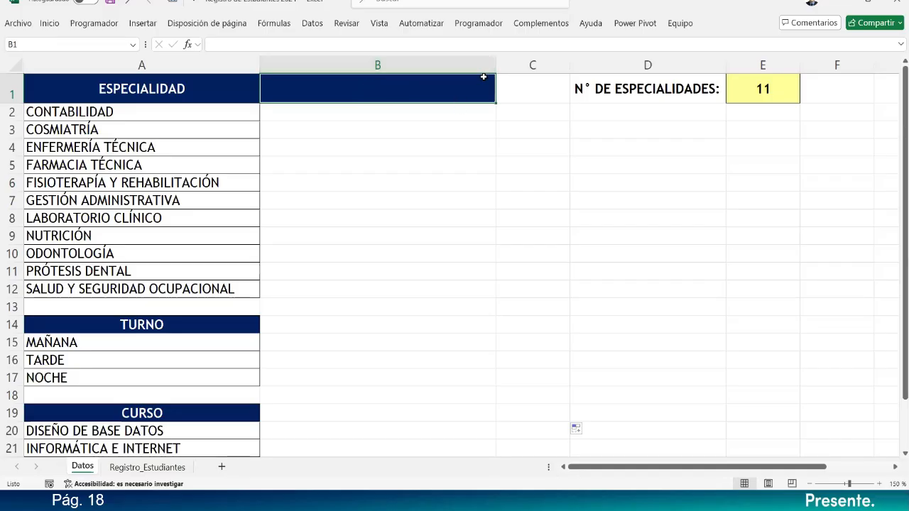
left_click_drag(492, 65, 387, 65)
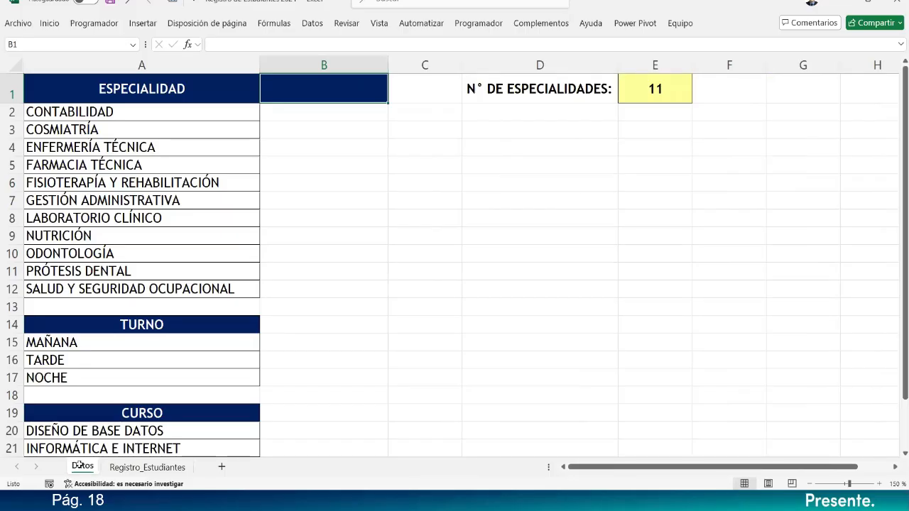
Insert a second blank column before column B, next to the ESPECIALIDAD list.
left_click(351, 64)
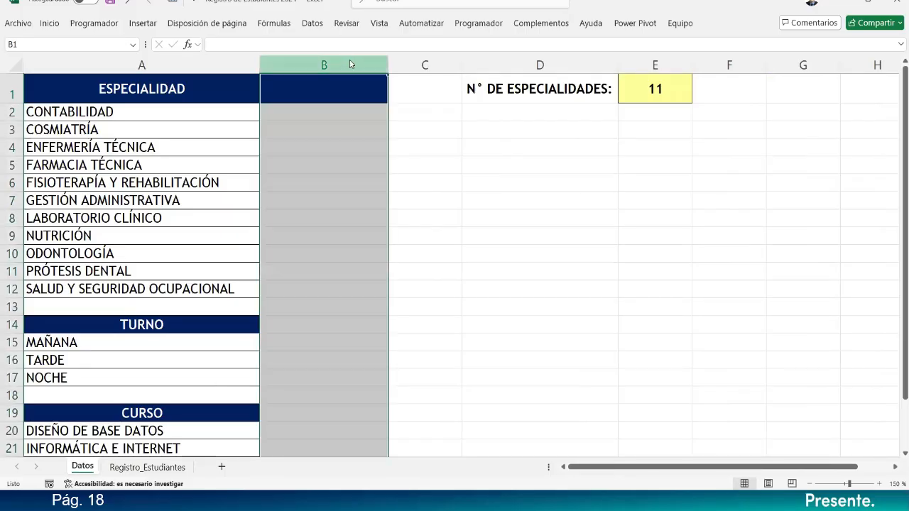
right_click(351, 64)
left_click(398, 183)
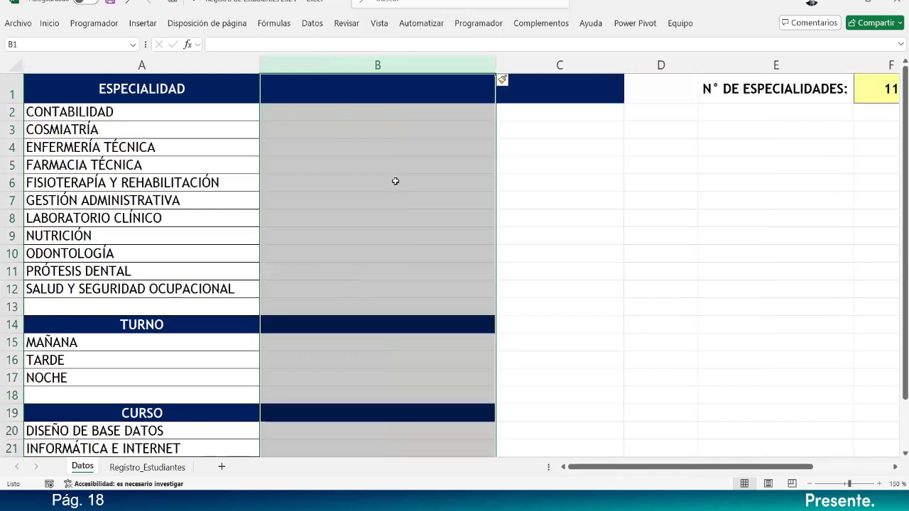
Fill B14:B19 from the blank cells C14:C19 to clear the copied header fill, and narrow the new column B.
left_click(573, 229)
scroll(574, 223, "down", 2)
left_click(573, 218)
left_click_drag(570, 289, 570, 306)
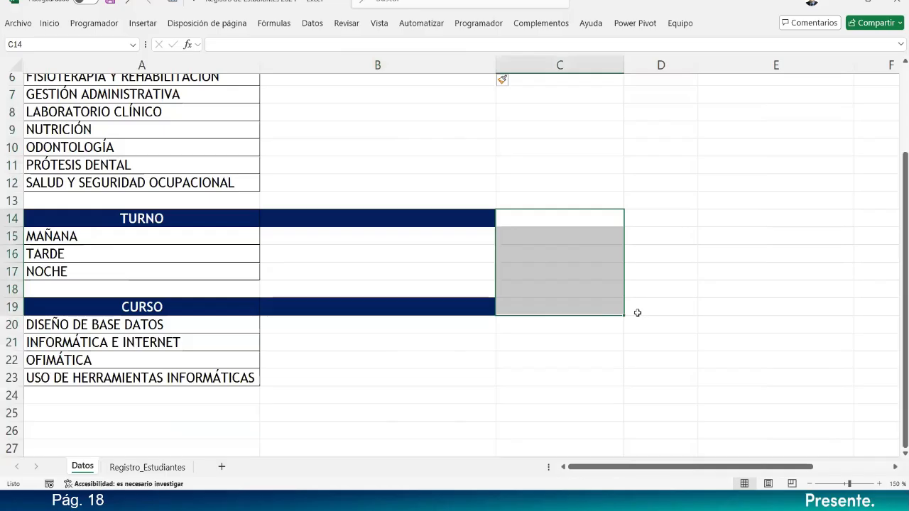
left_click_drag(624, 316, 302, 295)
scroll(381, 283, "up", 2)
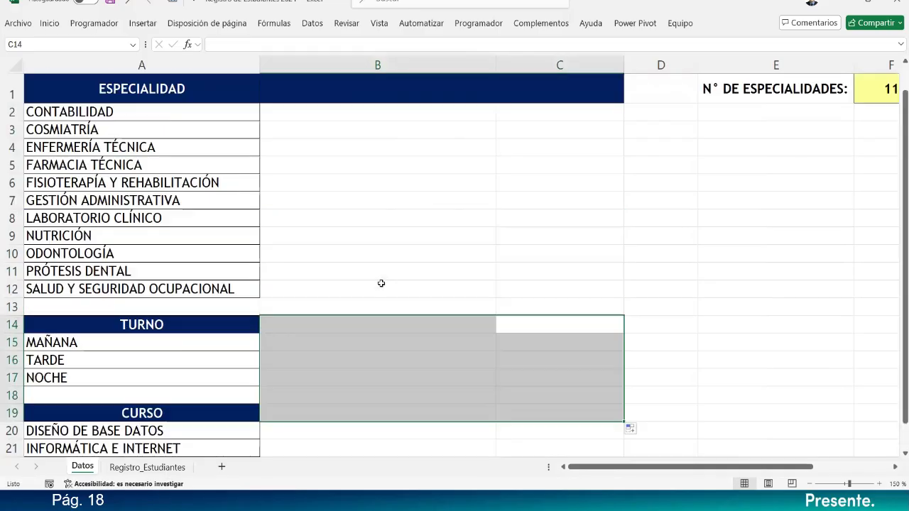
left_click(375, 85)
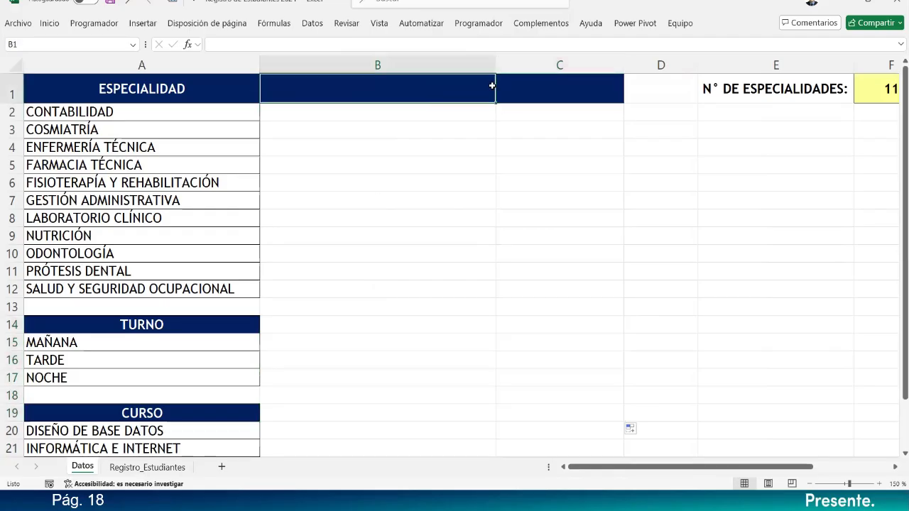
left_click_drag(495, 64, 416, 79)
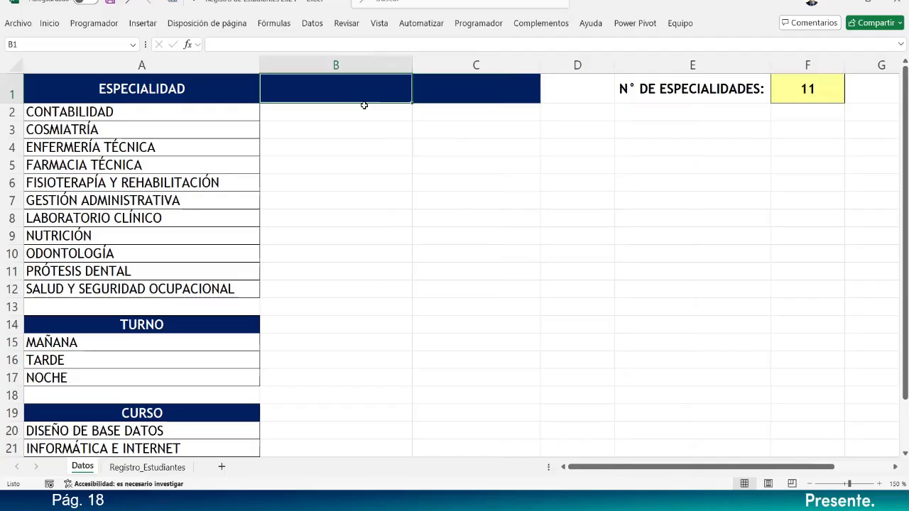
Enter the header COSTO DE MATRÍCULA in cell B1.
type("v")
key("BackSpace")
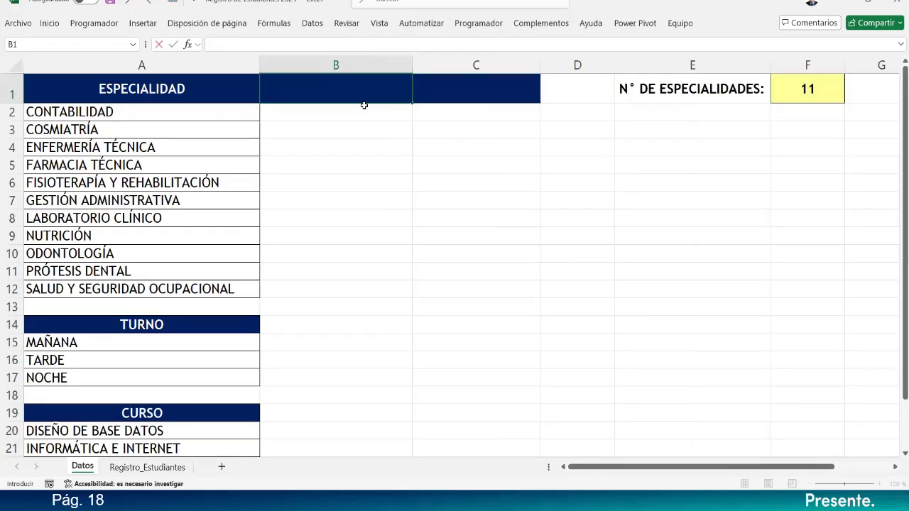
type("C")
key("BackSpace")
key("BackSpace")
type("OSTO")
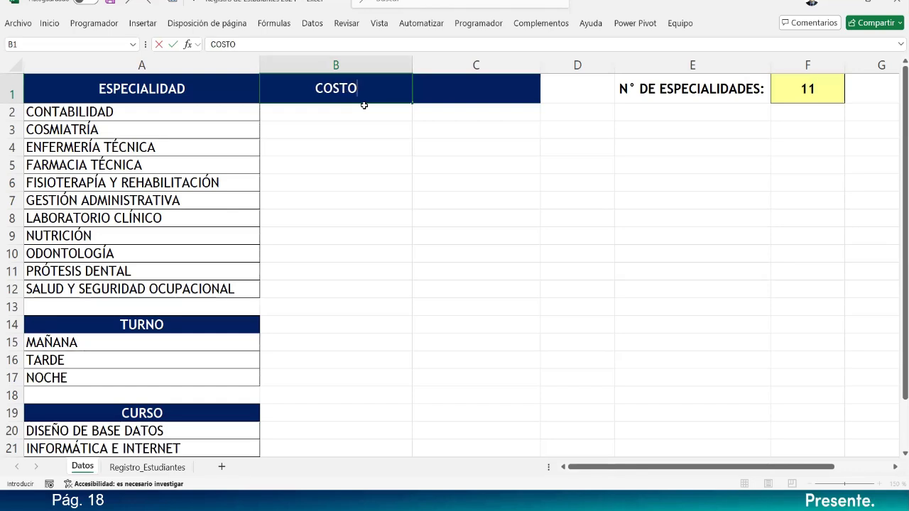
type(" DE M")
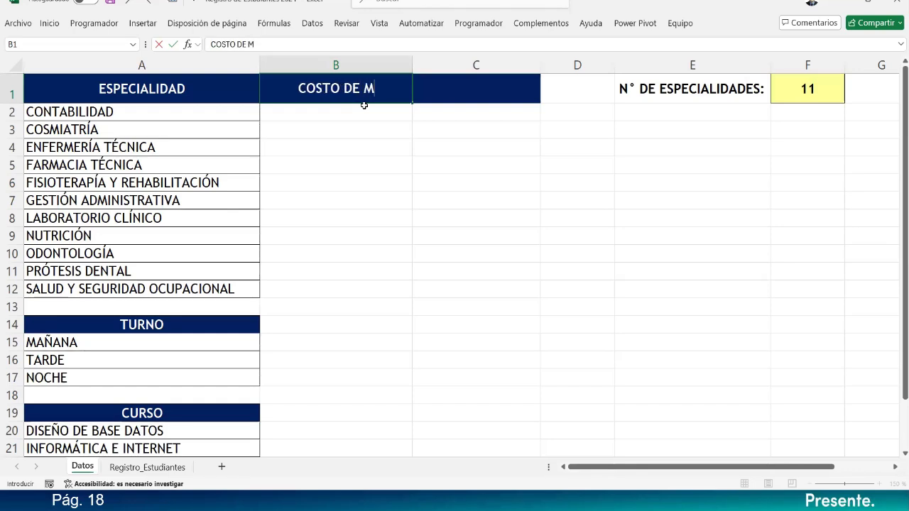
type("ATR´CIU")
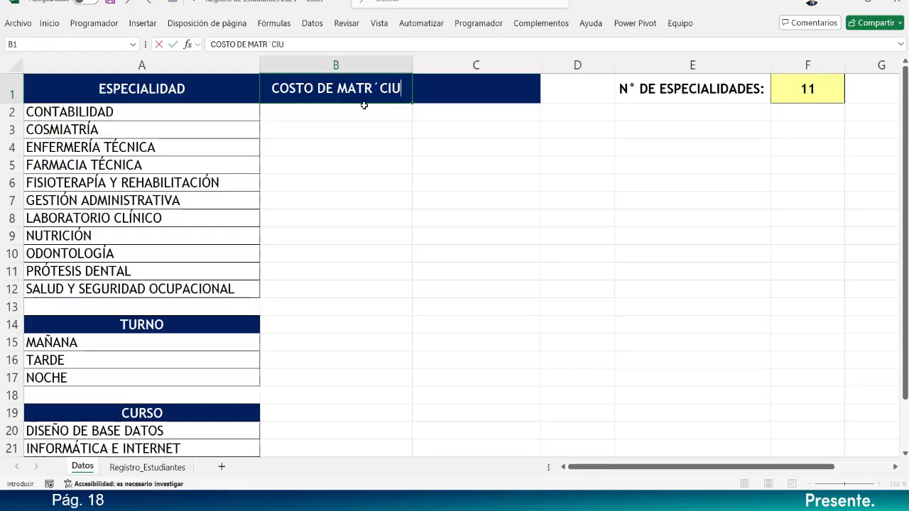
key("BackSpace")
key("BackSpace")
key("BackSpace")
type("ÍCULA")
key("Return")
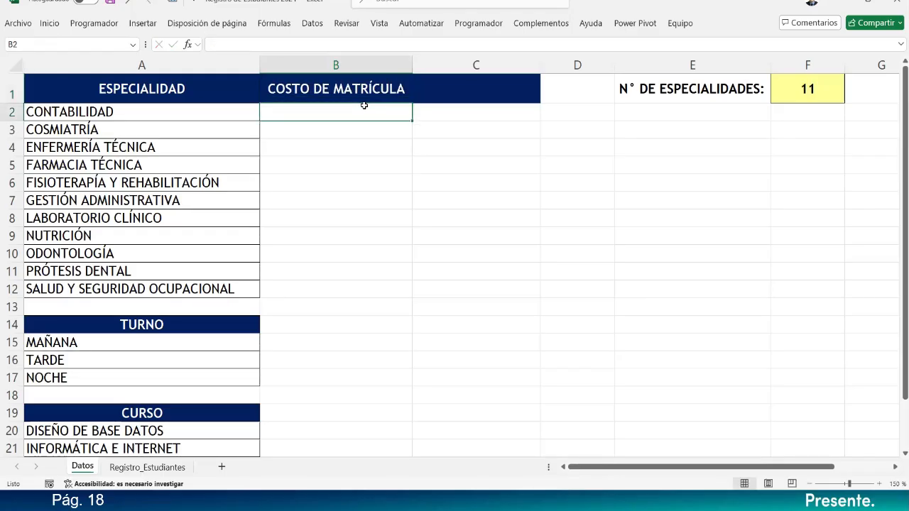
Enter the header VALOR PENSIÓN in cell C1.
left_click(452, 93)
type("VALO")
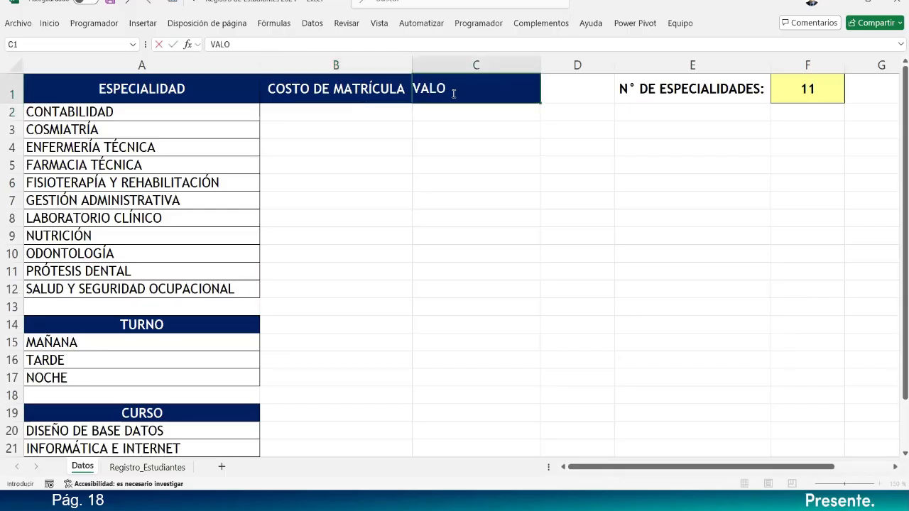
type("R PENSIÓN")
key("Return")
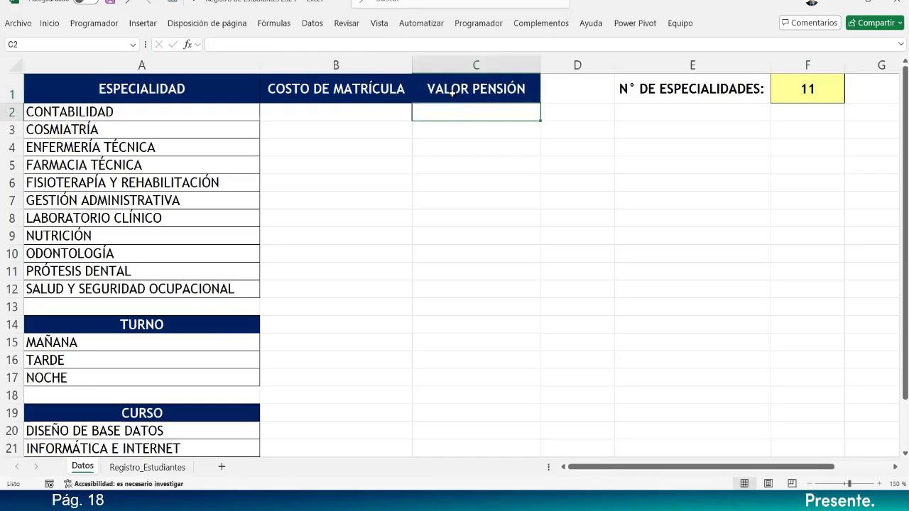
Keep the ribbon permanently expanded and apply all borders to the range B1:C12.
left_click_drag(337, 94, 498, 285)
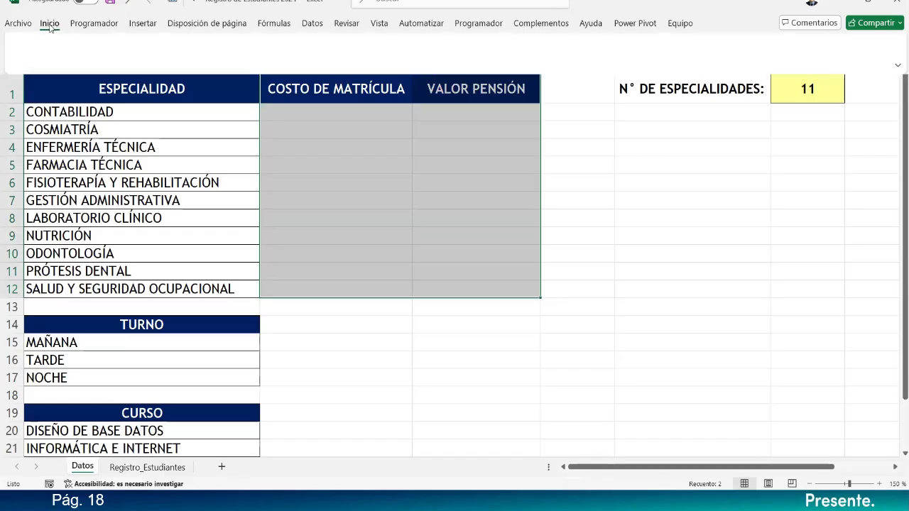
left_click(57, 24)
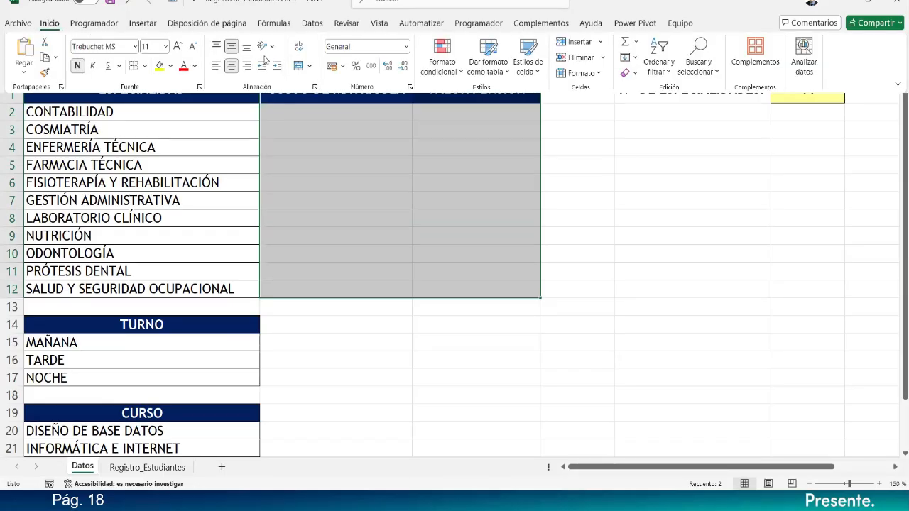
key("alt+Tab")
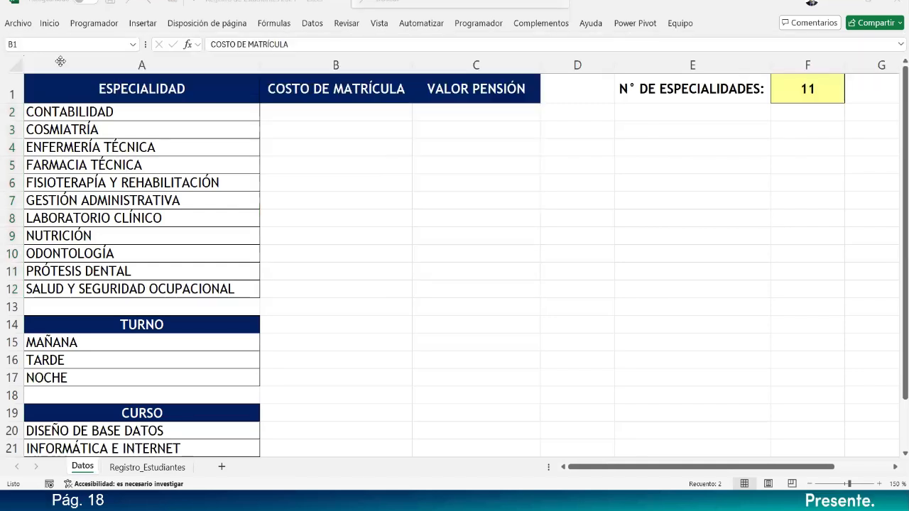
left_click(49, 25)
right_click(49, 23)
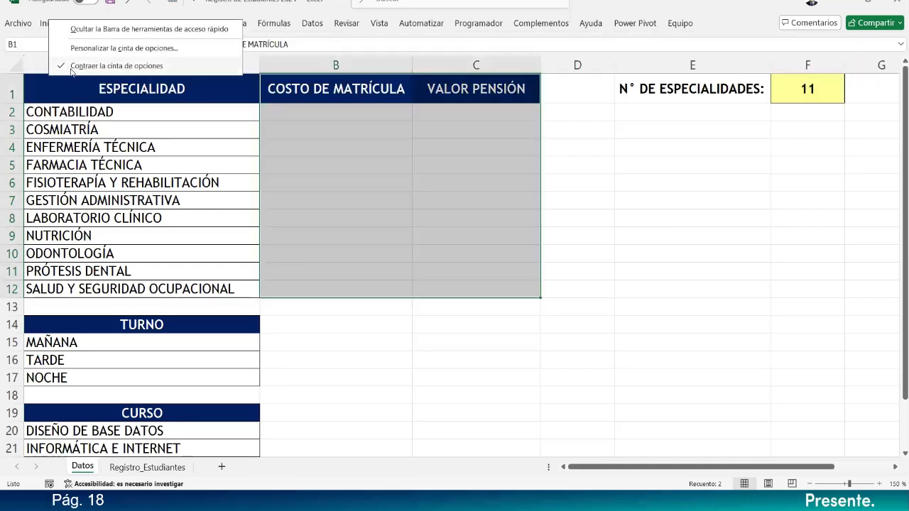
left_click(71, 66)
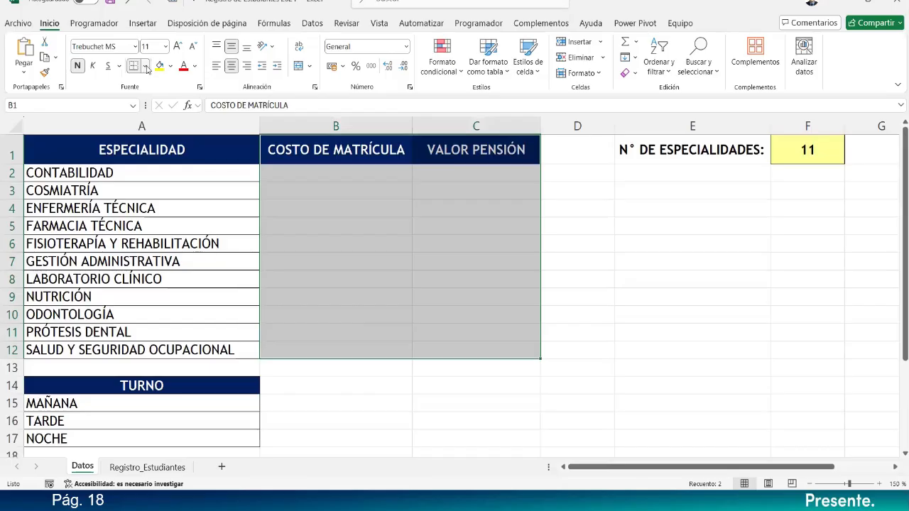
left_click(146, 66)
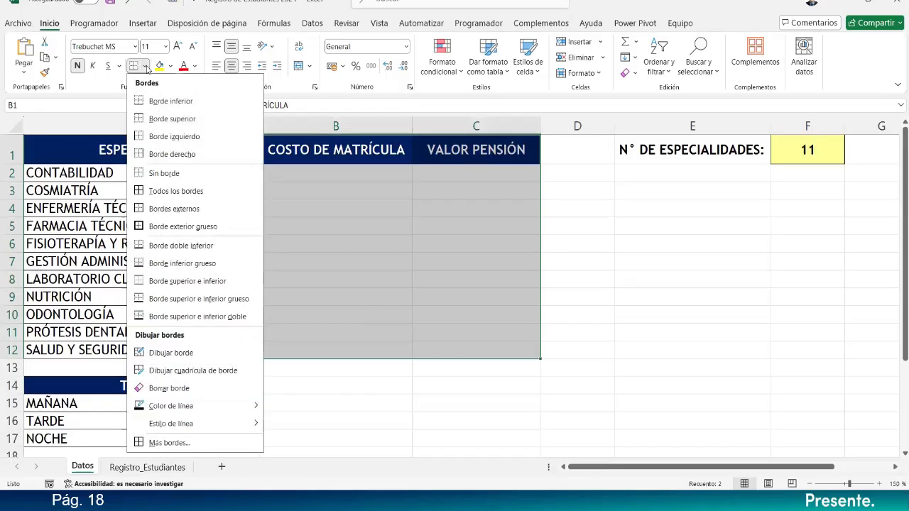
left_click(156, 190)
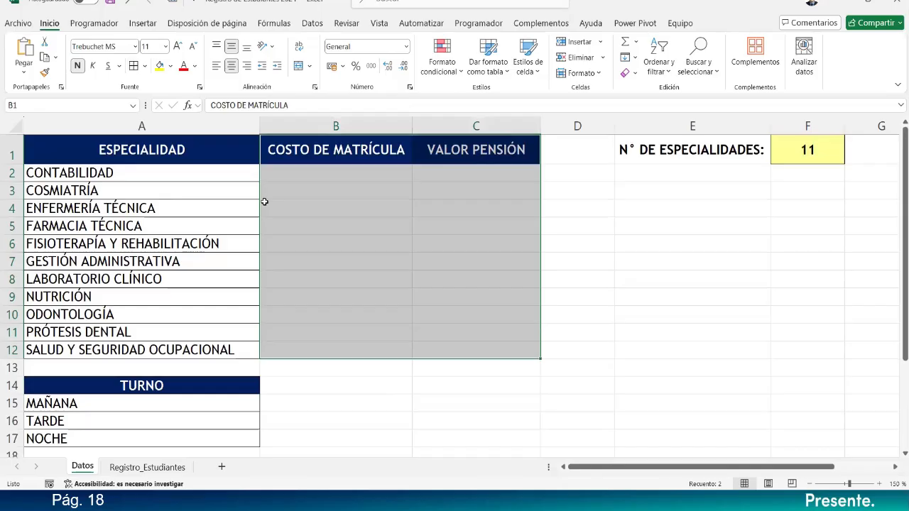
left_click(453, 243)
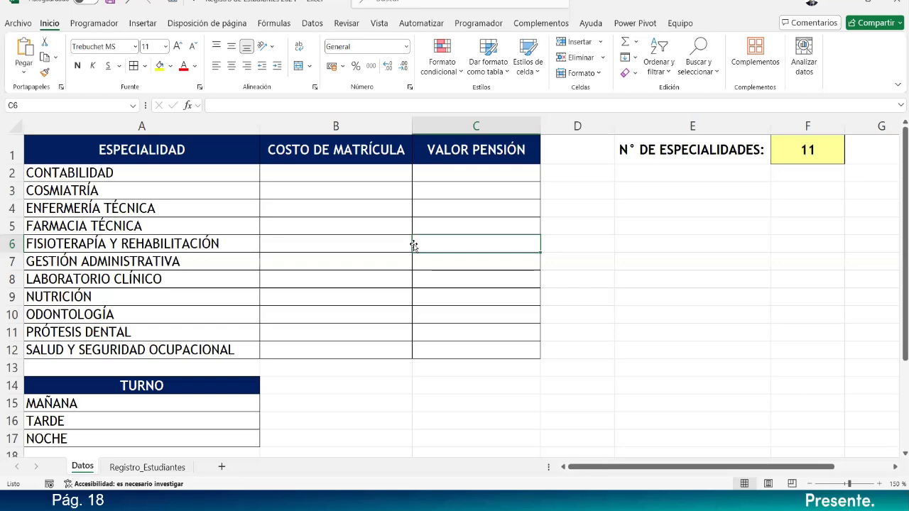
Enter the enrolment cost 58 for FISIOTERAPÍA Y REHABILITACIÓN in cell B6.
left_click(307, 207)
left_click(335, 171)
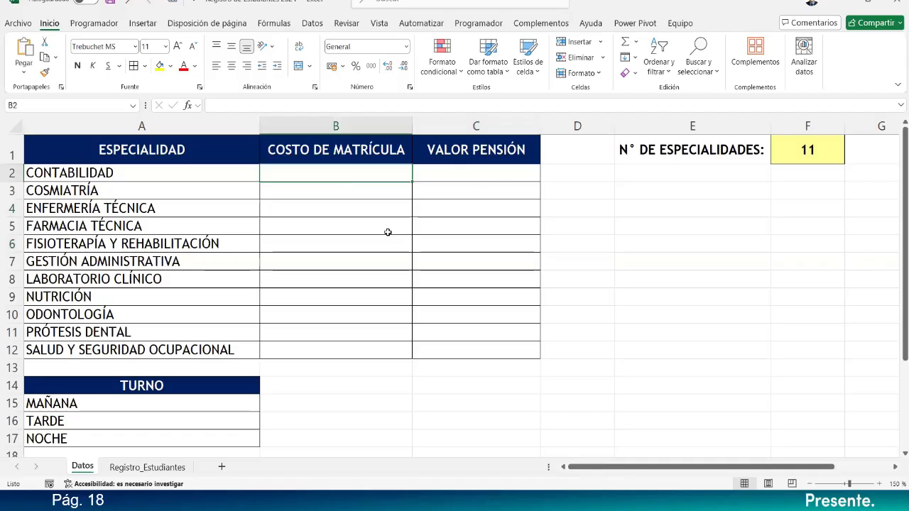
key("Down")
key("Down")
key("Down")
key("Down")
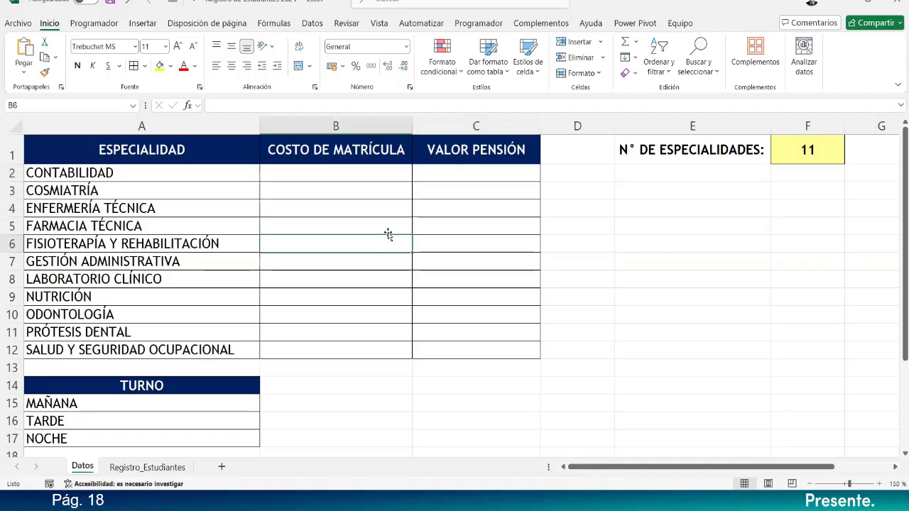
type("58")
key("Return")
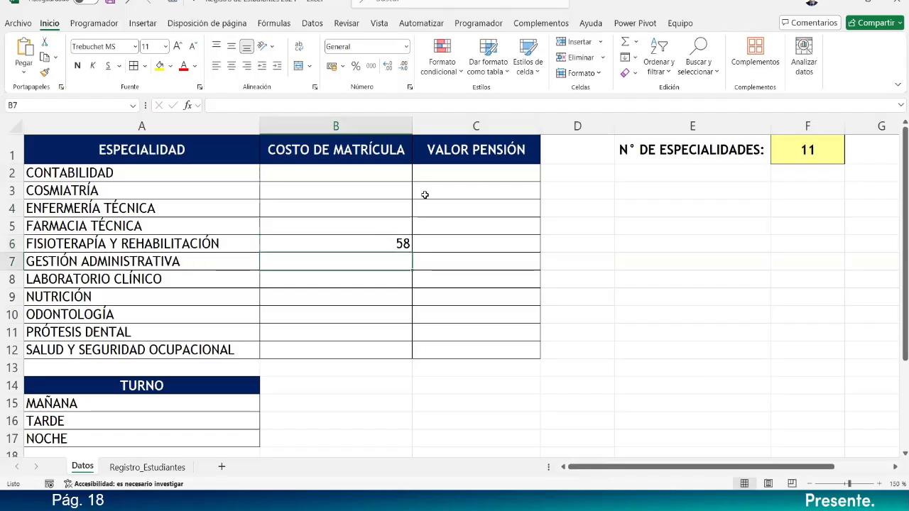
Enter the enrolment costs 50 for FARMACIA TÉCNICA in B5 and 55 for ENFERMERÍA TÉCNICA in B4.
left_click(373, 225)
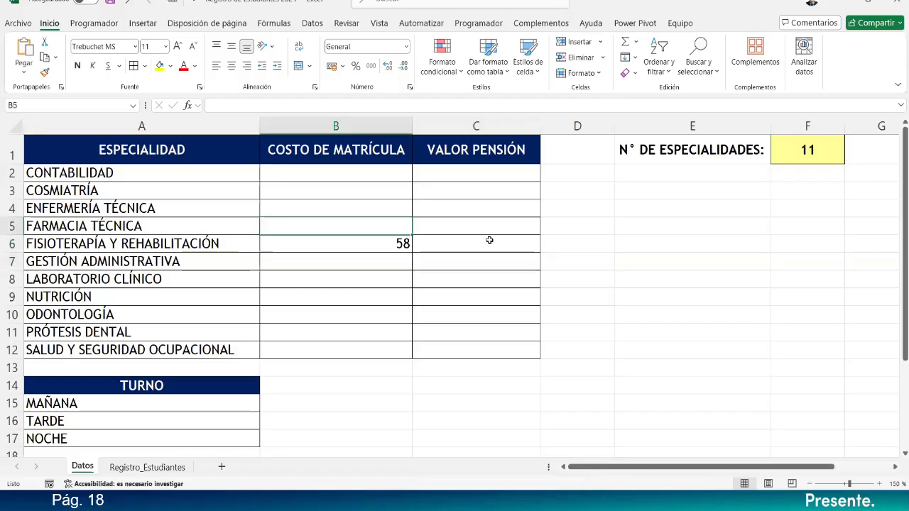
type("50")
key("Return")
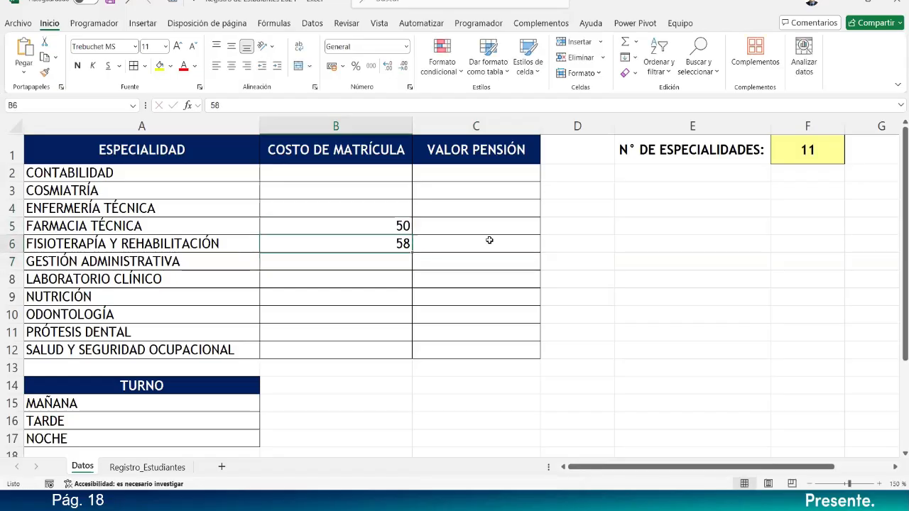
left_click(390, 205)
type("5")
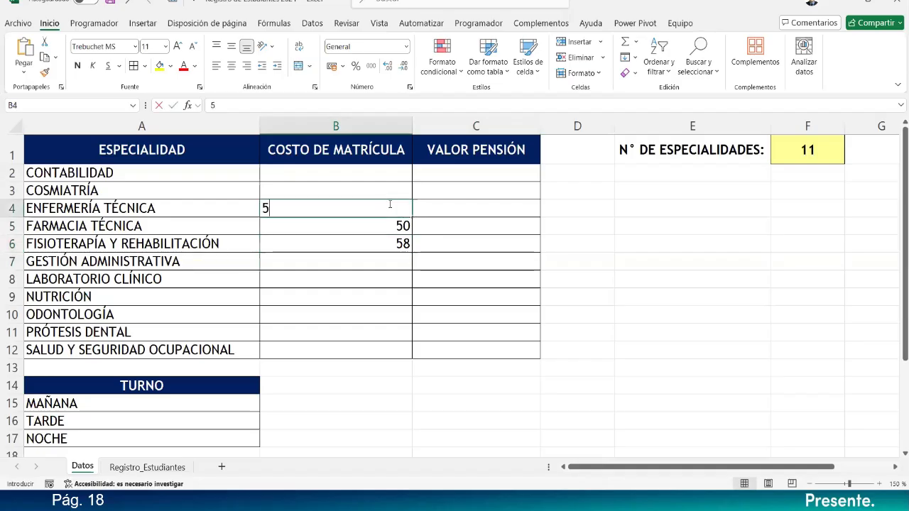
type("5")
key("Return")
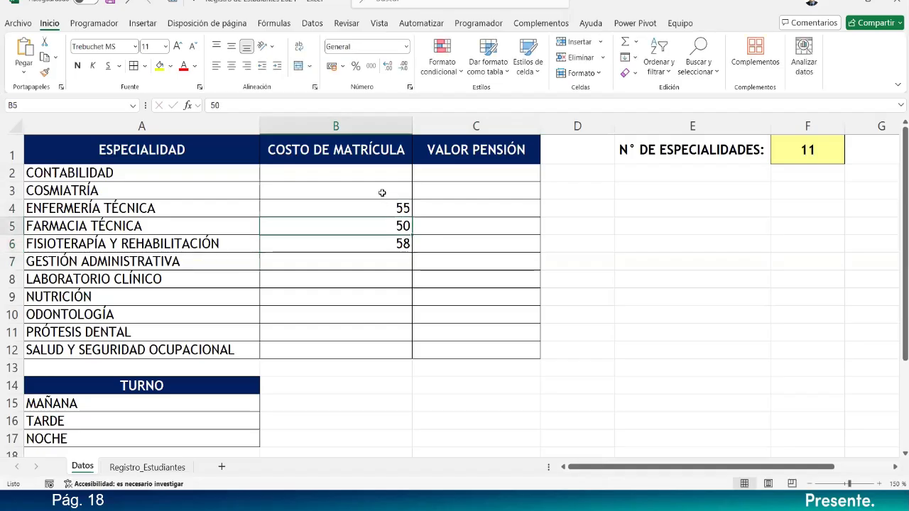
Enter the enrolment costs 45 for COSMIATRÍA in B3 and 40 for CONTABILIDAD in B2.
left_click(382, 193)
type("45")
key("Return")
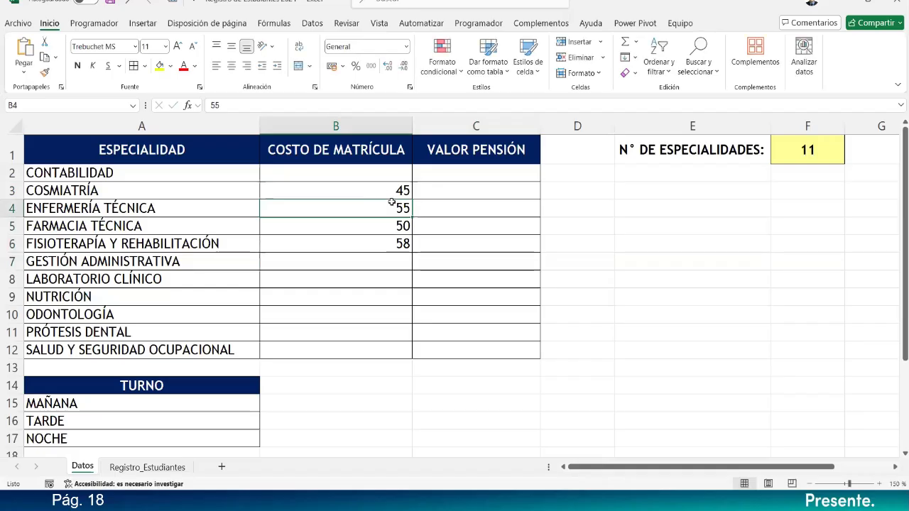
left_click(398, 176)
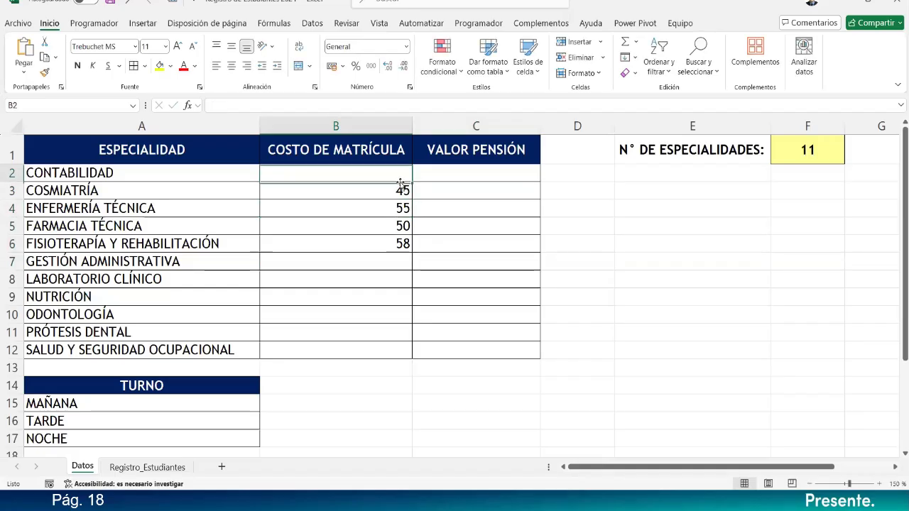
type("40")
key("Return")
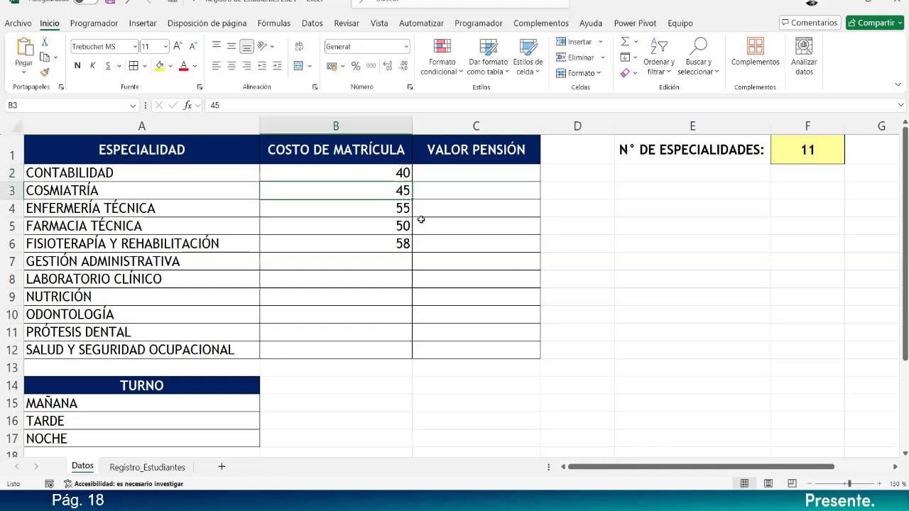
Enter the enrolment costs 40, 60 and 45 in B7:B9 for GESTIÓN ADMINISTRATIVA, LABORATORIO CLÍNICO and NUTRICIÓN.
left_click(380, 258)
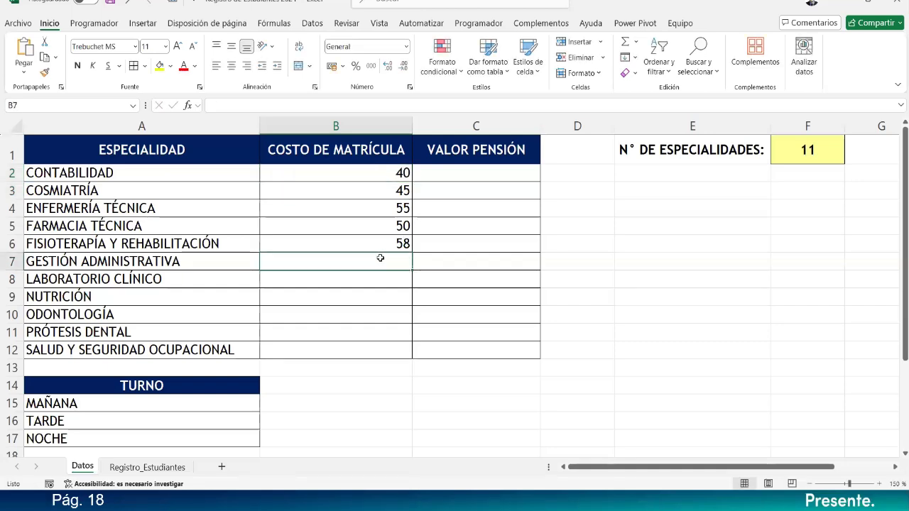
type("40")
key("Return")
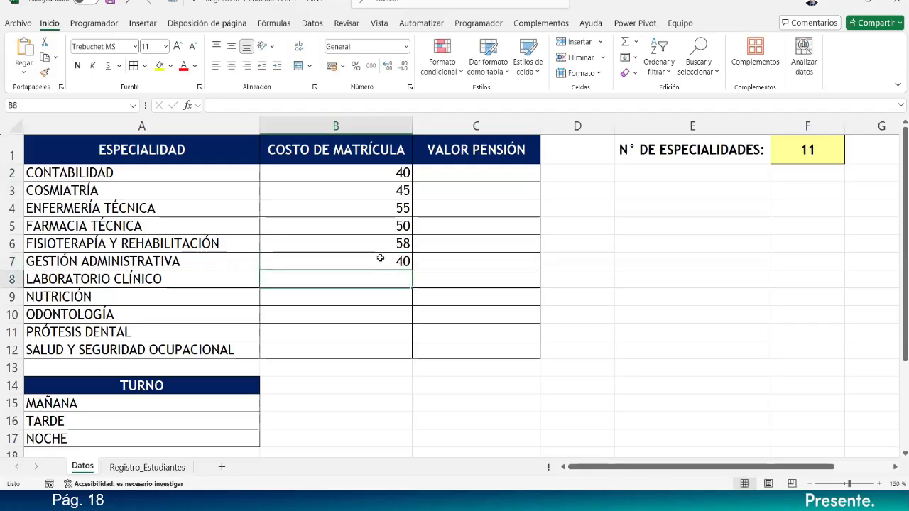
type("60")
key("Return")
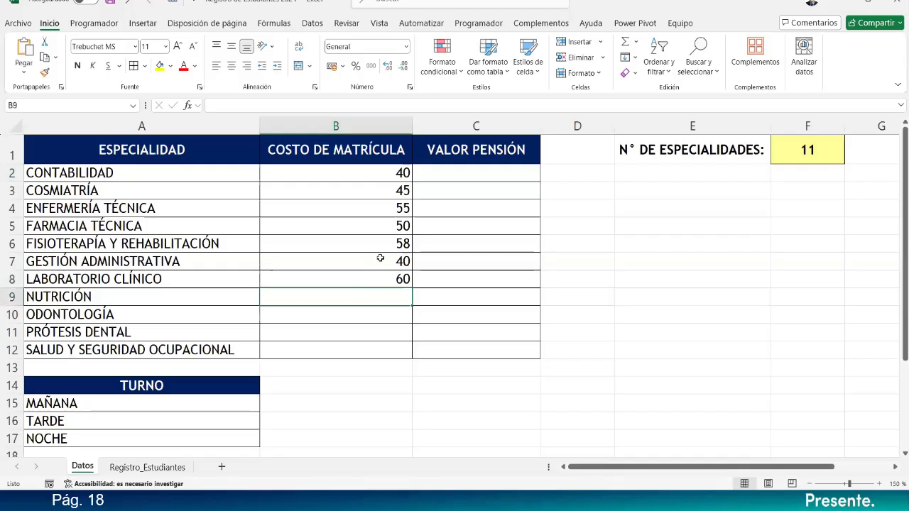
type("45")
key("Return")
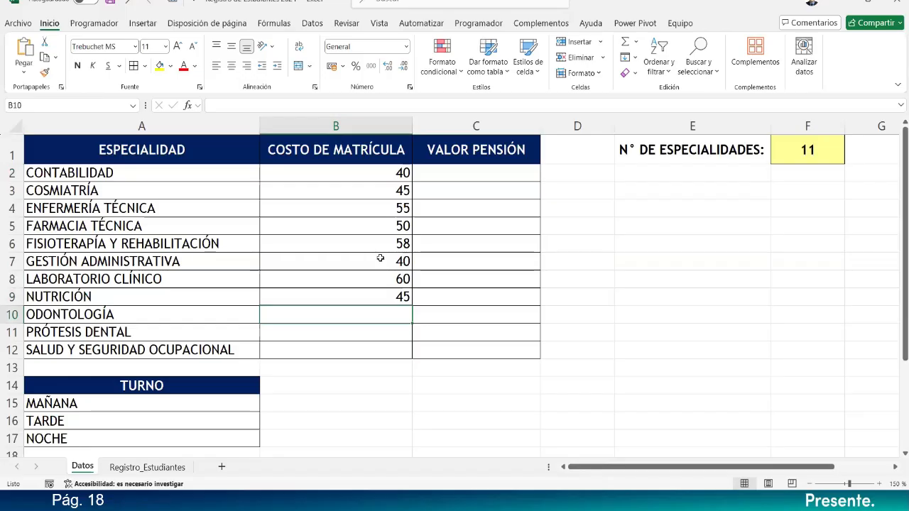
Enter the enrolment costs 45, 50 and 40 in B10:B12 for ODONTOLOGÍA, PRÓTESIS DENTAL and SALUD Y SEGURIDAD OCUPACIONAL.
type("45")
key("Return")
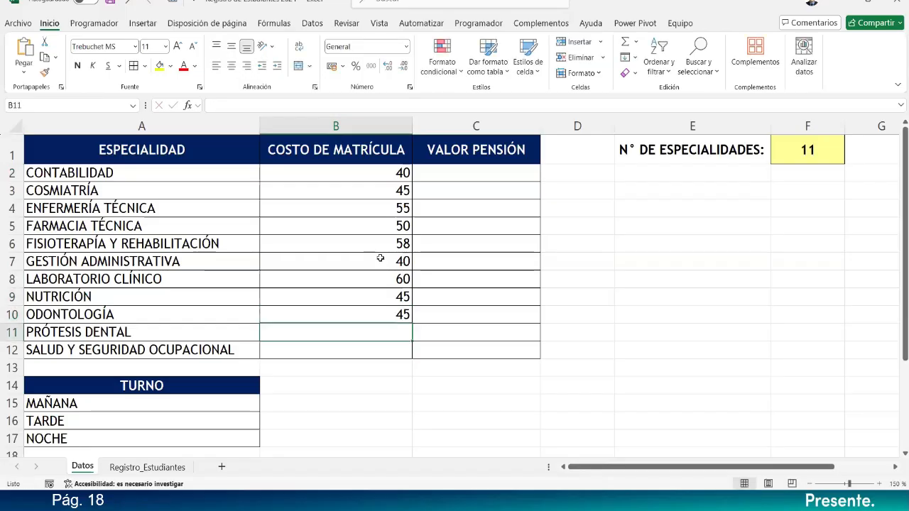
type("50")
key("Return")
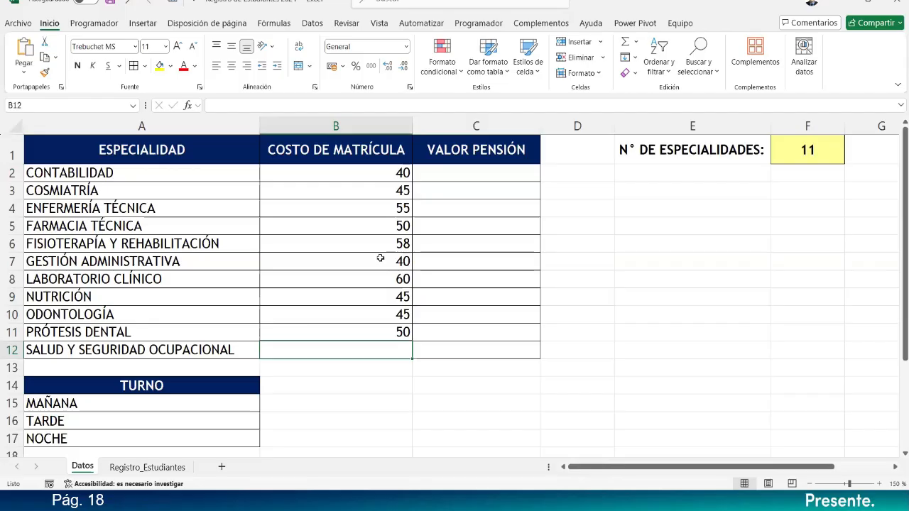
type("40")
key("Return")
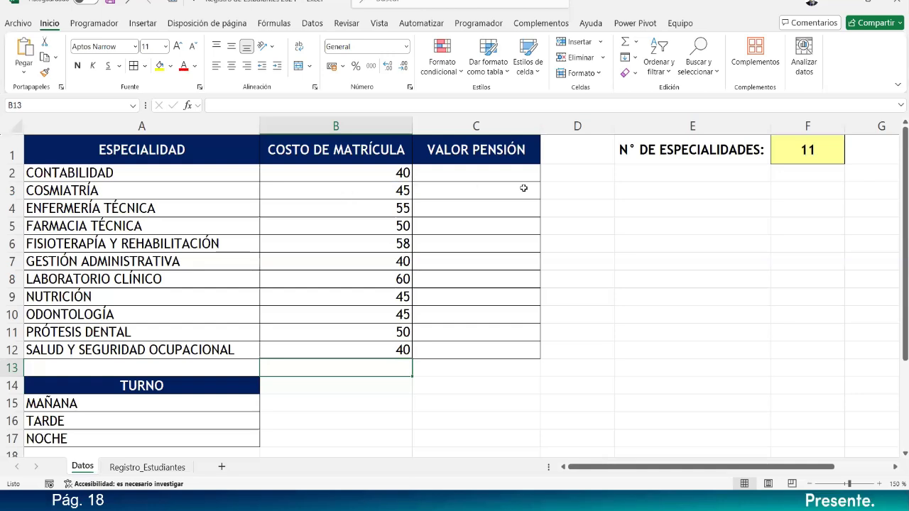
Open the cell format settings for the range B2:C12 and choose the Moneda number category.
left_click(506, 381)
left_click(352, 176)
left_click_drag(555, 362, 515, 355)
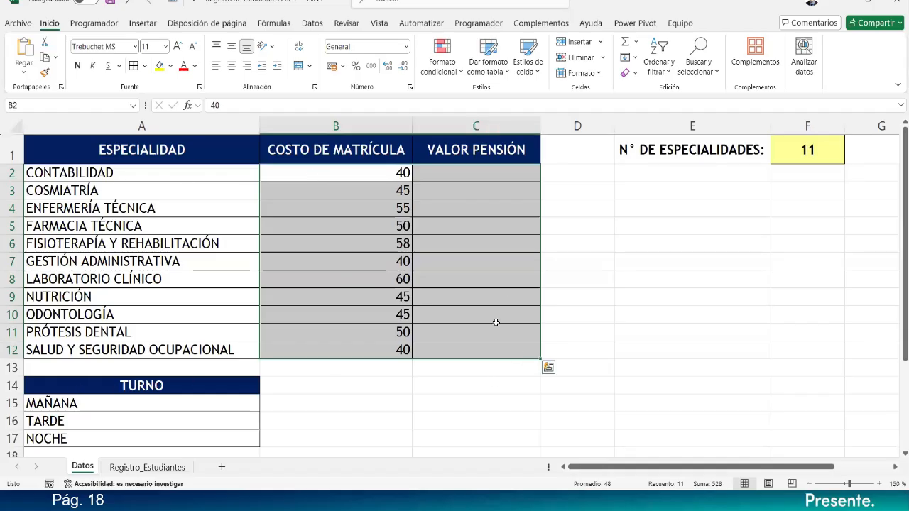
left_click_drag(289, 169, 476, 358)
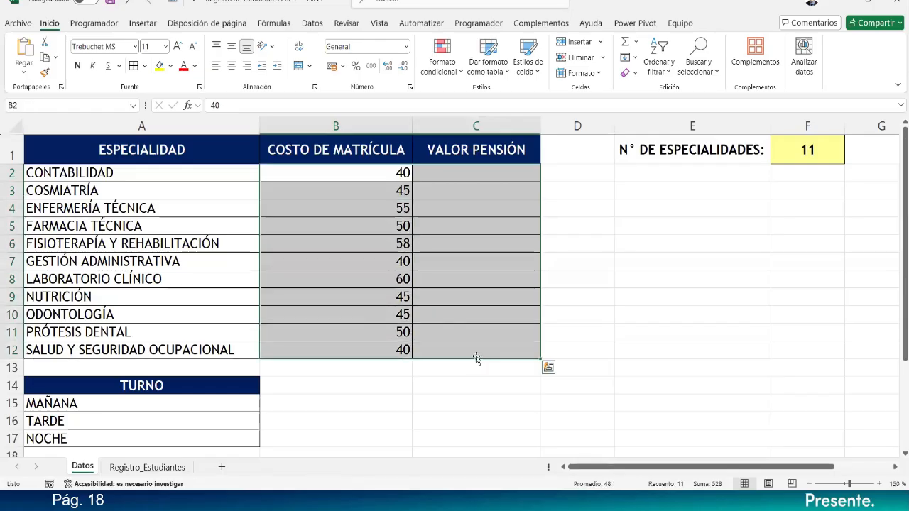
right_click(478, 221)
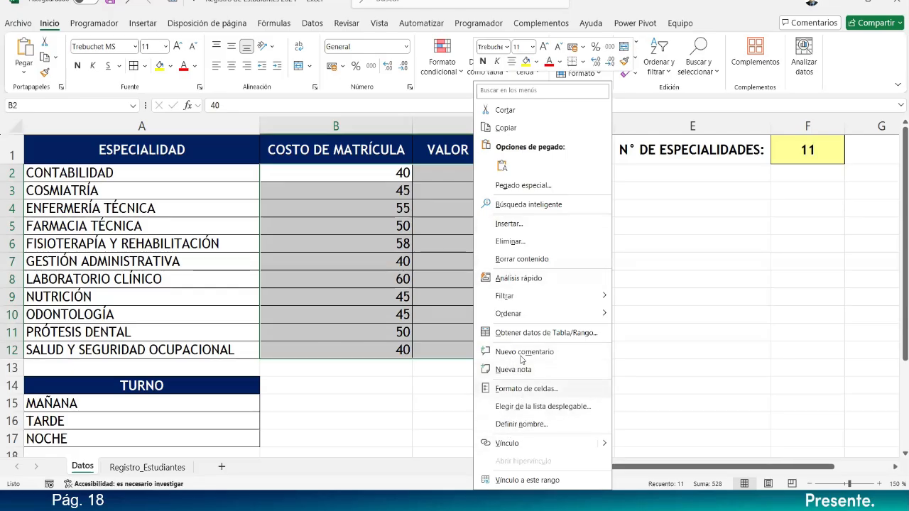
left_click(531, 392)
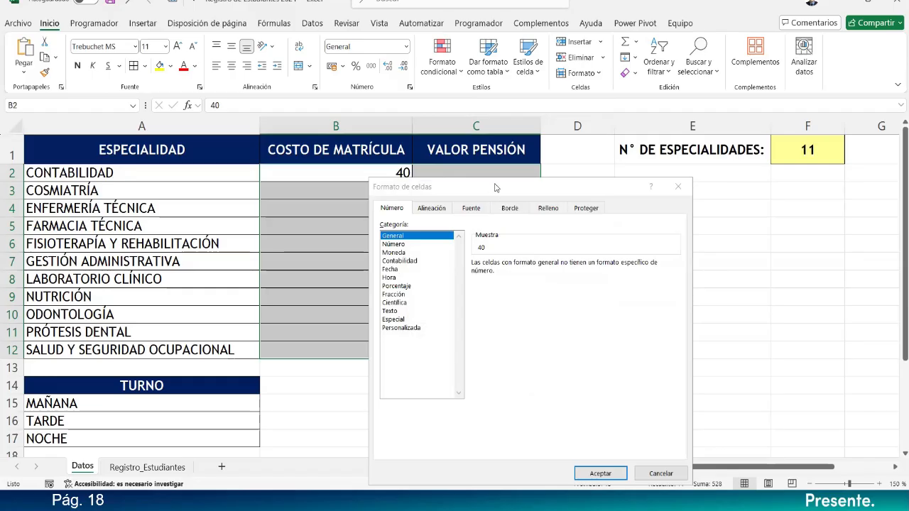
left_click_drag(662, 118, 662, 117)
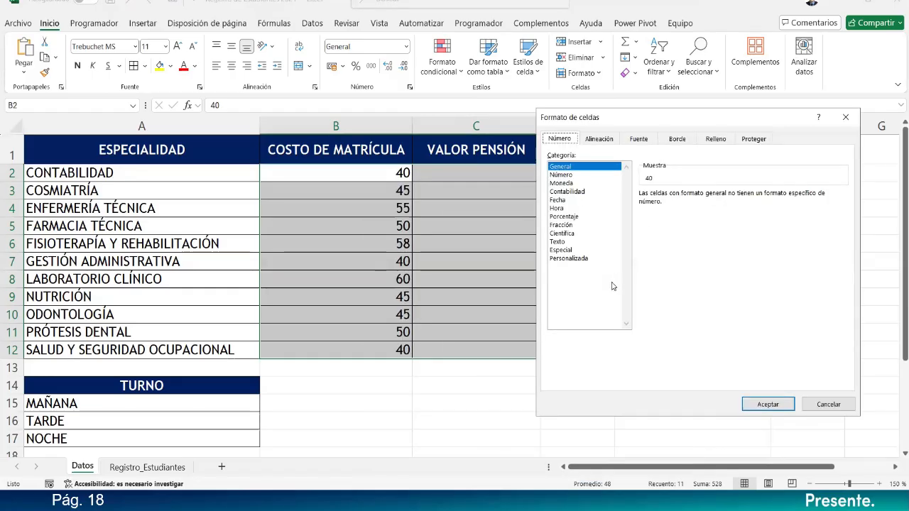
left_click(567, 183)
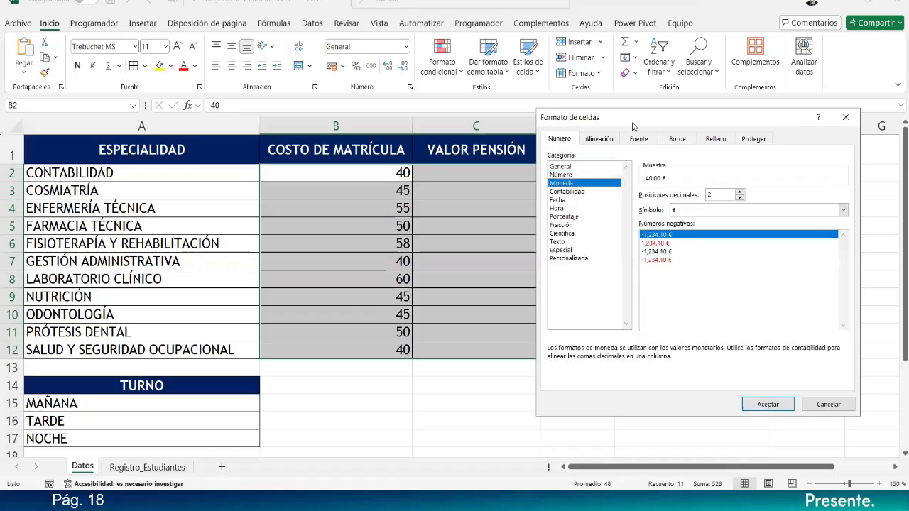
Apply the Contabilidad number format with the S/ Español (Perú) currency symbol to the range B2:C12.
left_click_drag(634, 126, 543, 93)
left_click(753, 178)
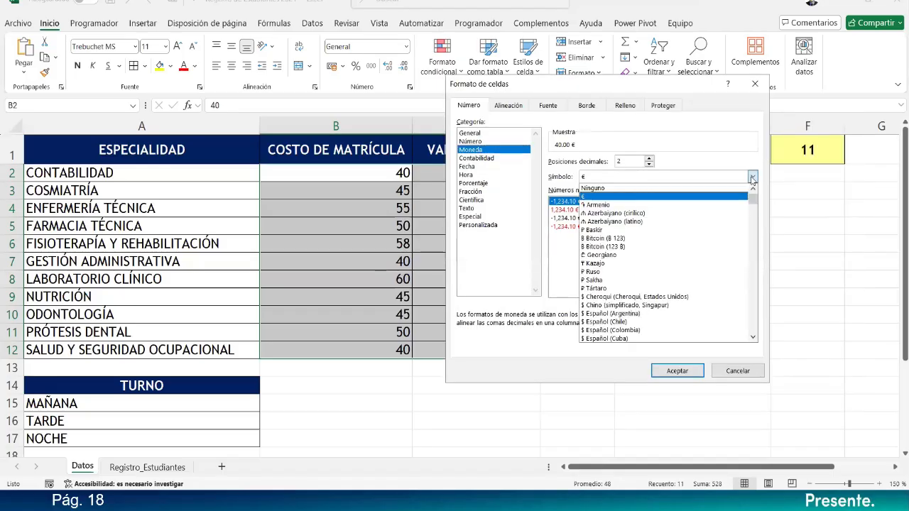
scroll(668, 295, "down", 6)
scroll(667, 294, "down", 10)
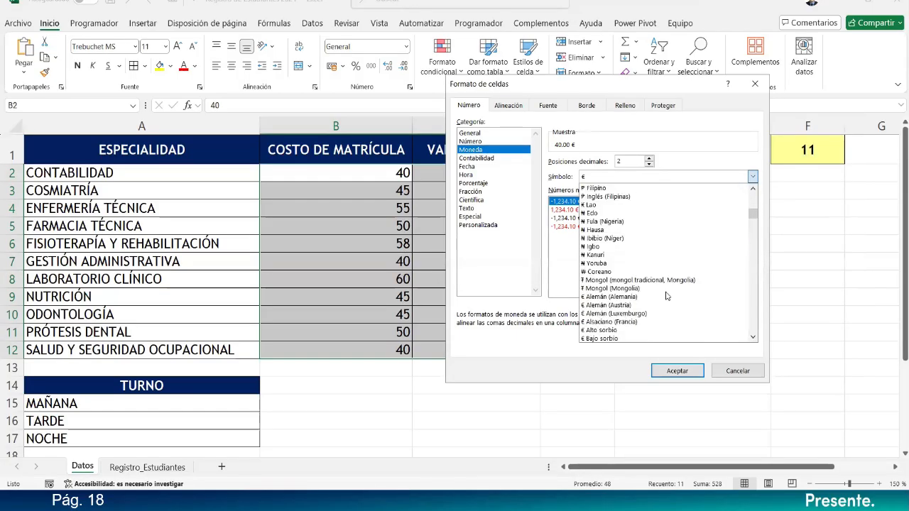
scroll(686, 260, "down", 6)
left_click_drag(752, 220, 750, 259)
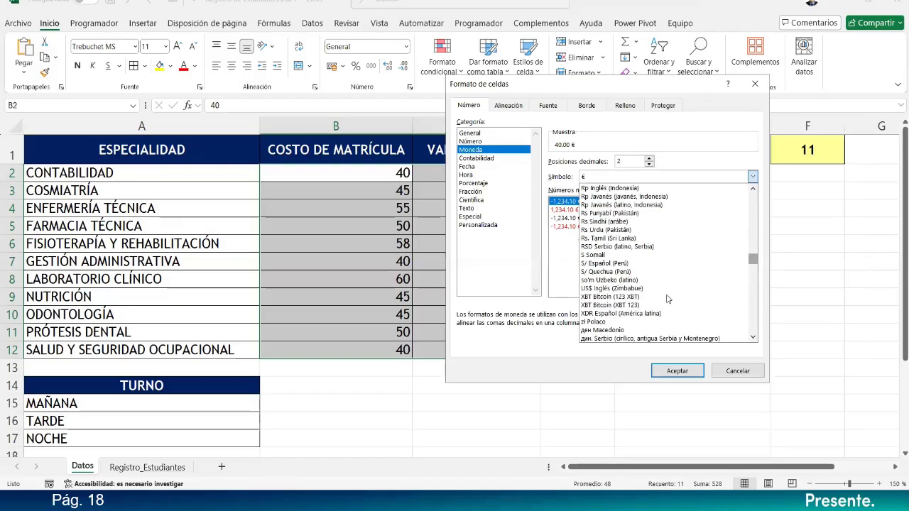
left_click(602, 264)
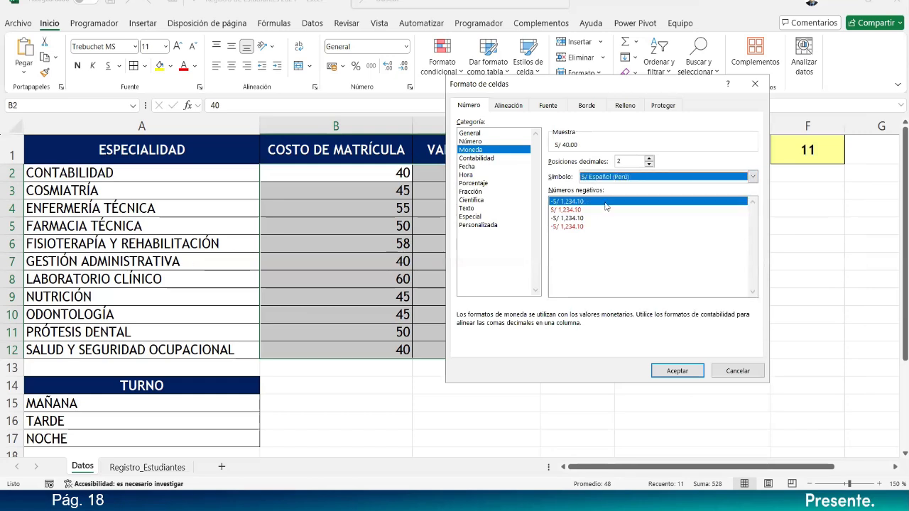
left_click(475, 159)
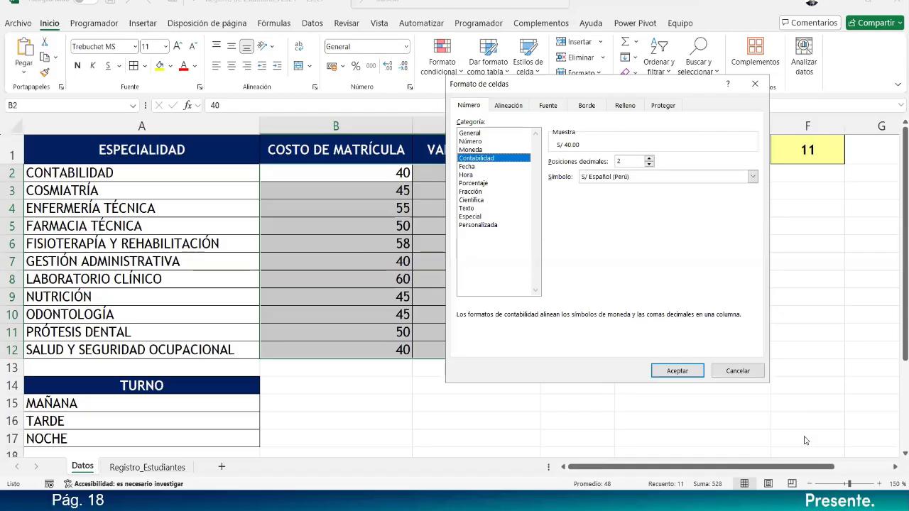
left_click(672, 370)
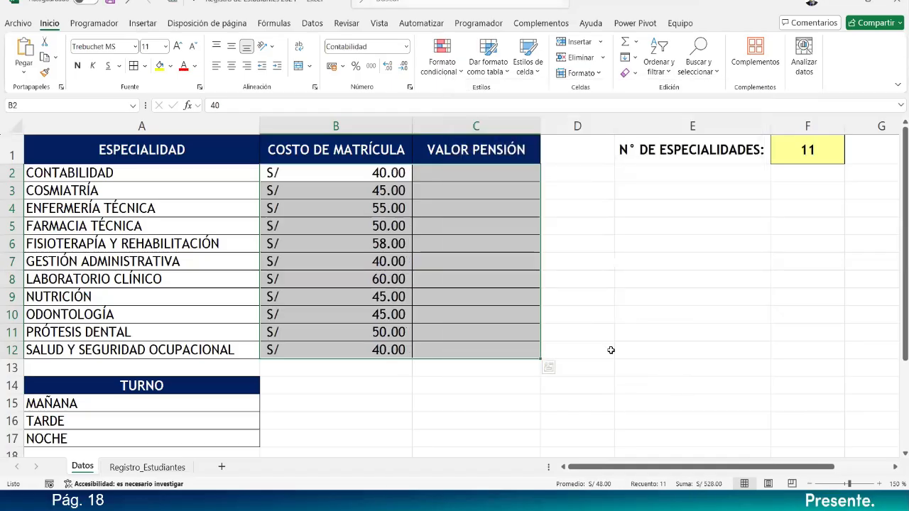
Inspect the underlying values of the formatted enrolment costs for ODONTOLOGÍA in B10 and COSMIATRÍA in B3.
left_click(390, 314)
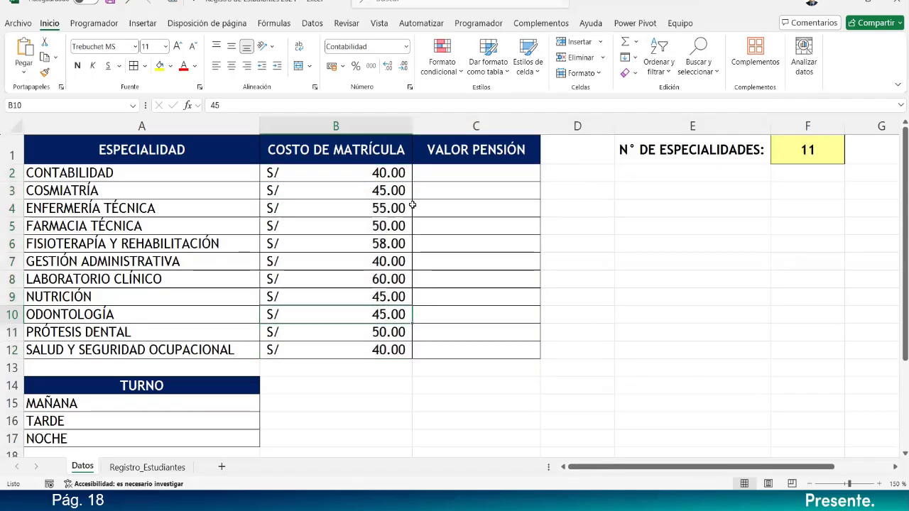
left_click(410, 110)
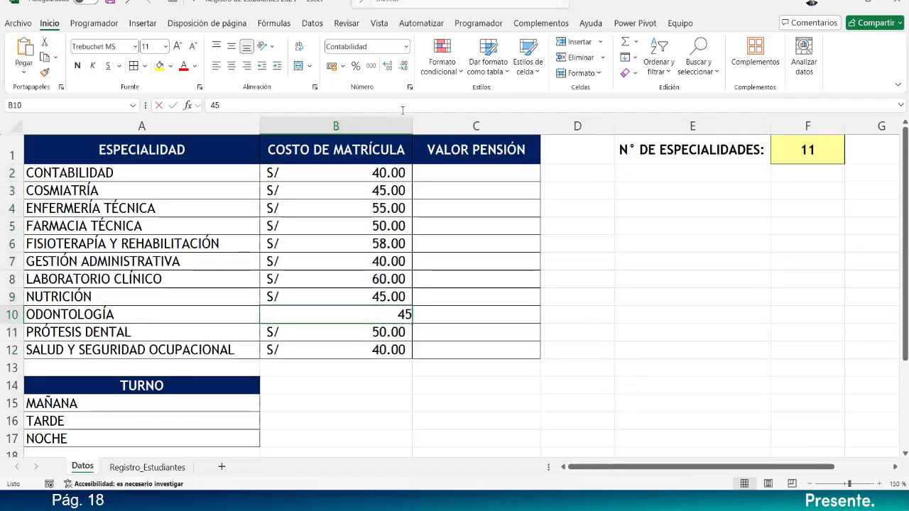
left_click(646, 295)
left_click(512, 263)
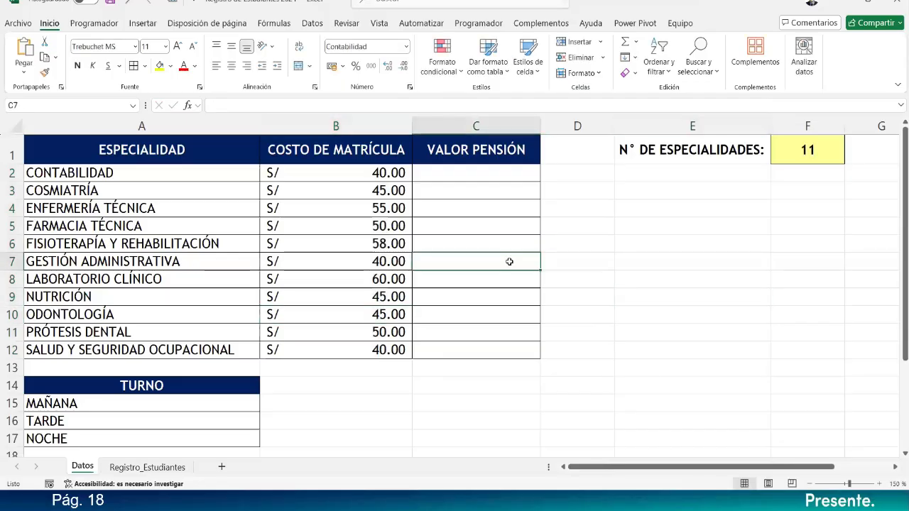
double_click(342, 191)
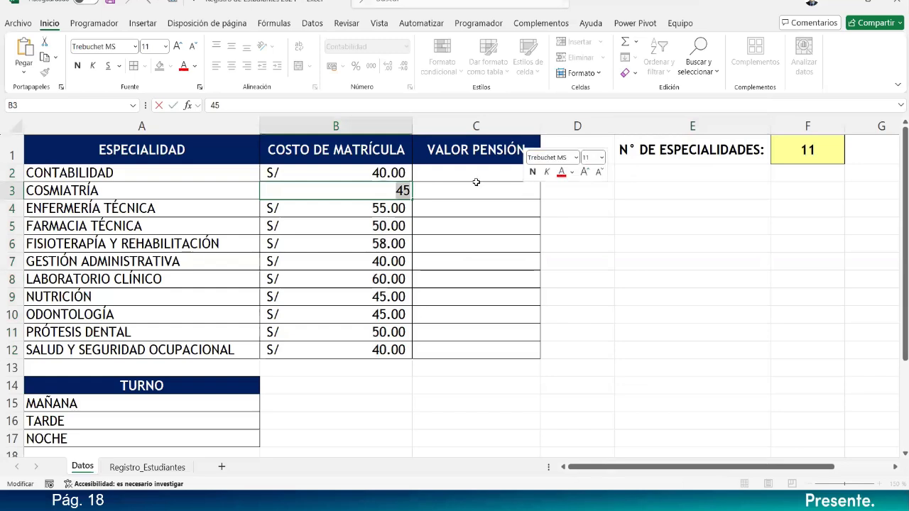
left_click(438, 197)
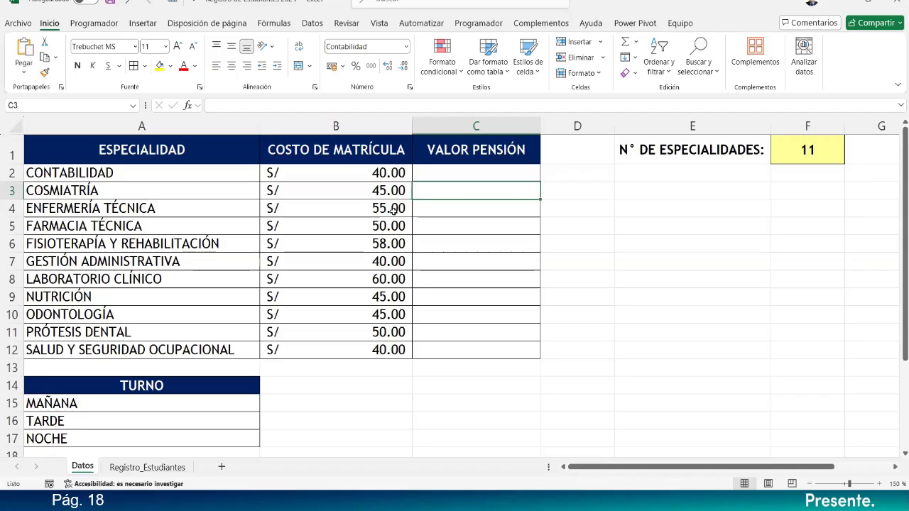
Enter the tuition fees 200 for CONTABILIDAD in C2 and 180 for COSMIATRÍA in C3.
left_click(441, 177)
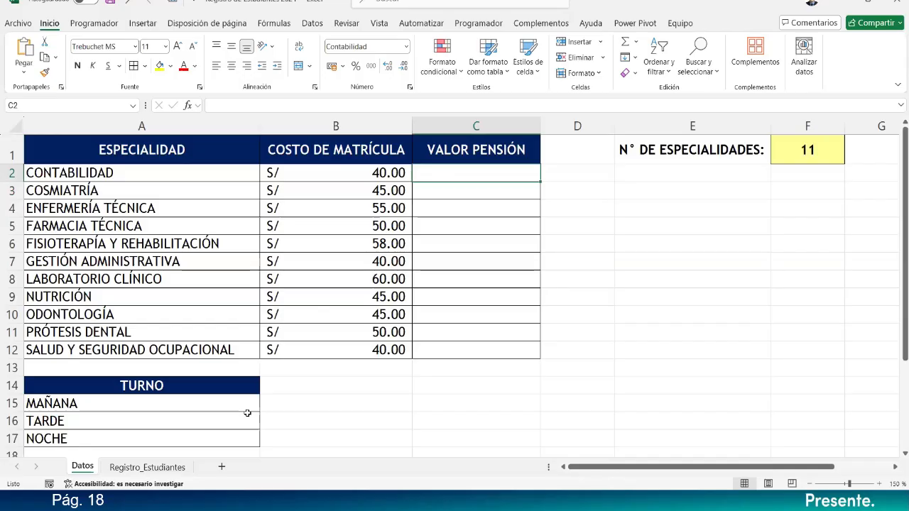
left_click(495, 185)
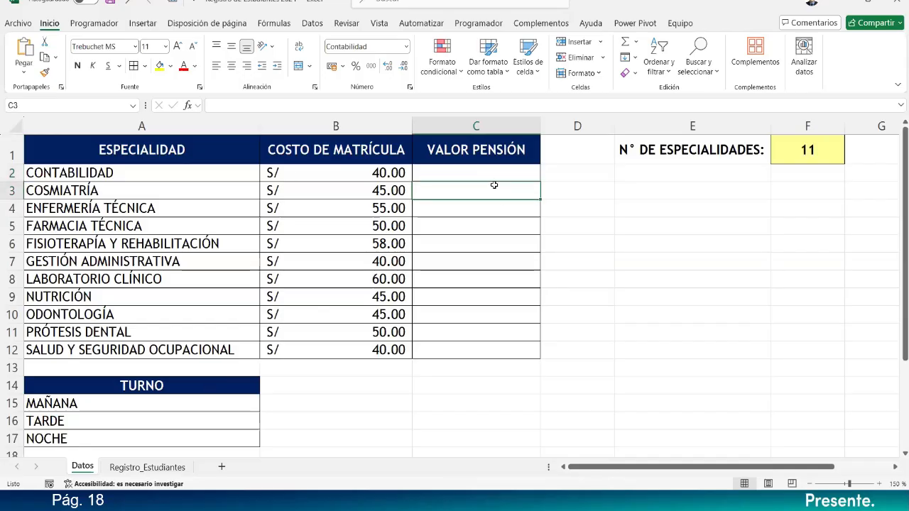
left_click(483, 173)
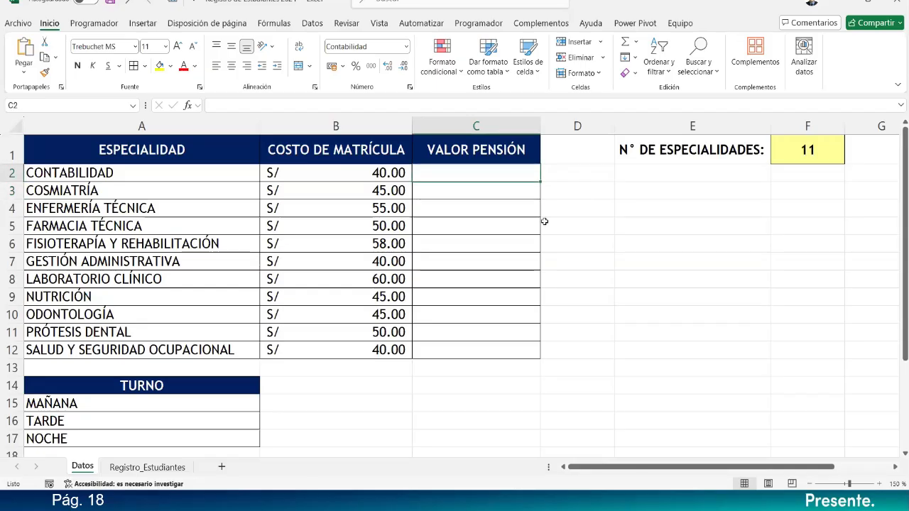
type("200")
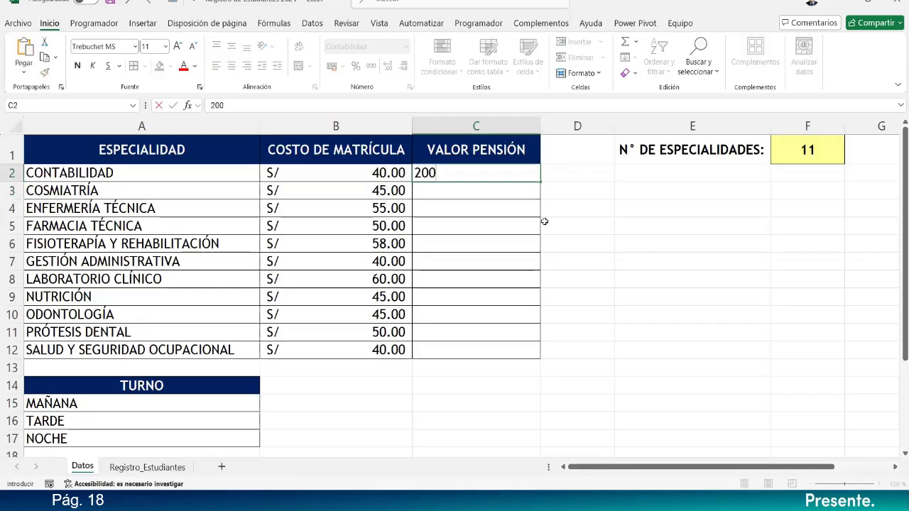
key("Return")
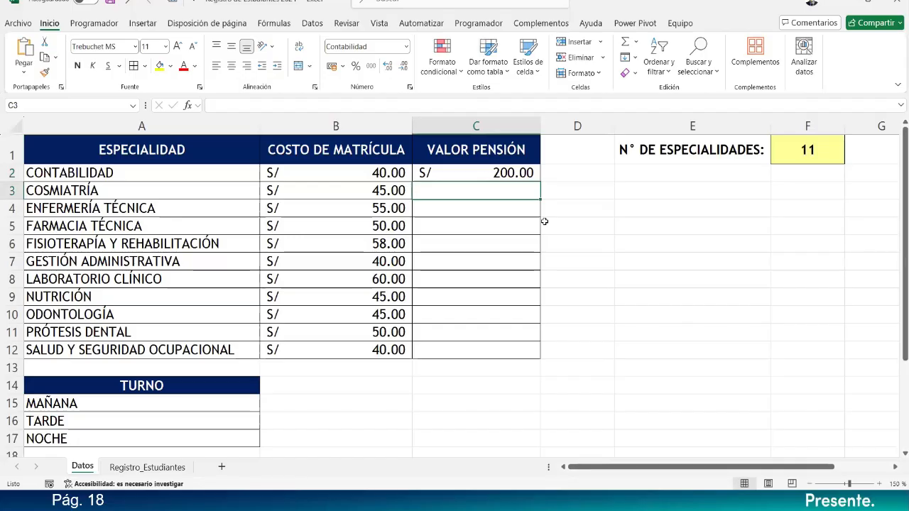
type("180")
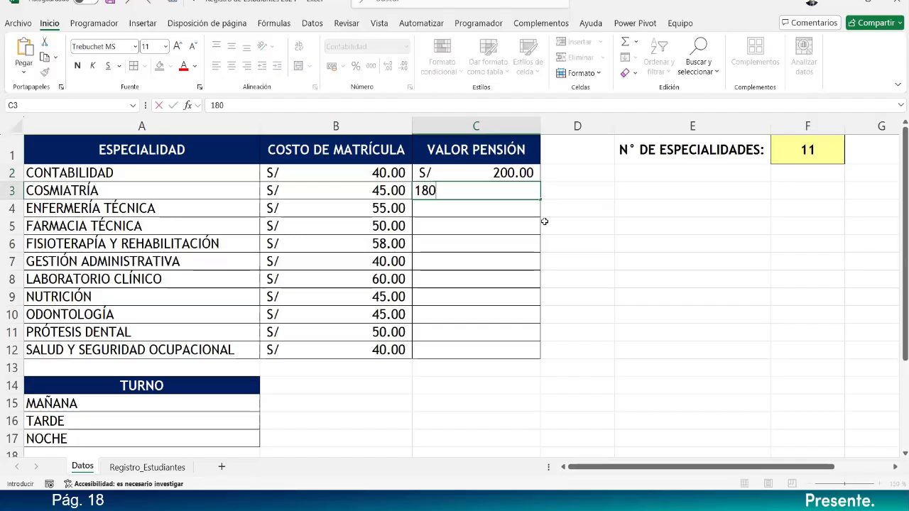
key("Return")
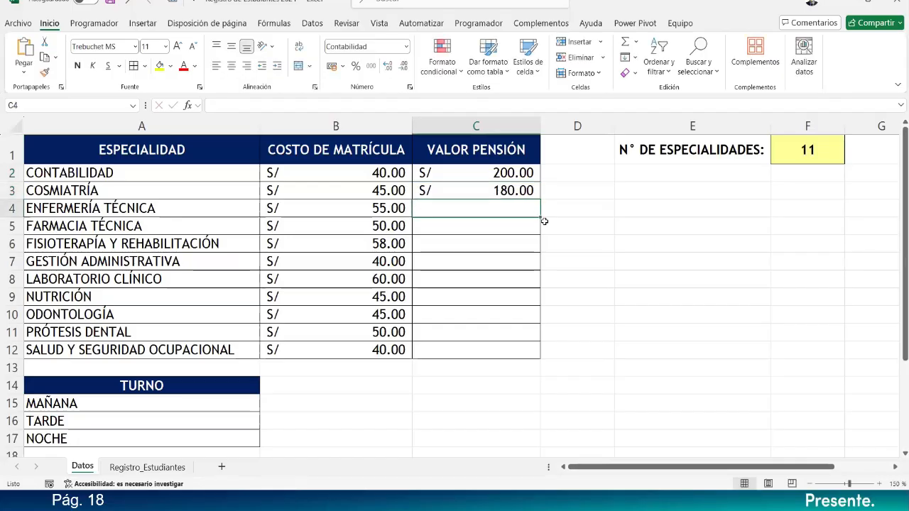
Enter the tuition fees 250, 250 and 240 in C4:C6 for ENFERMERÍA TÉCNICA, FARMACIA TÉCNICA and FISIOTERAPÍA Y REHABILITACIÓN.
type("250")
key("Return")
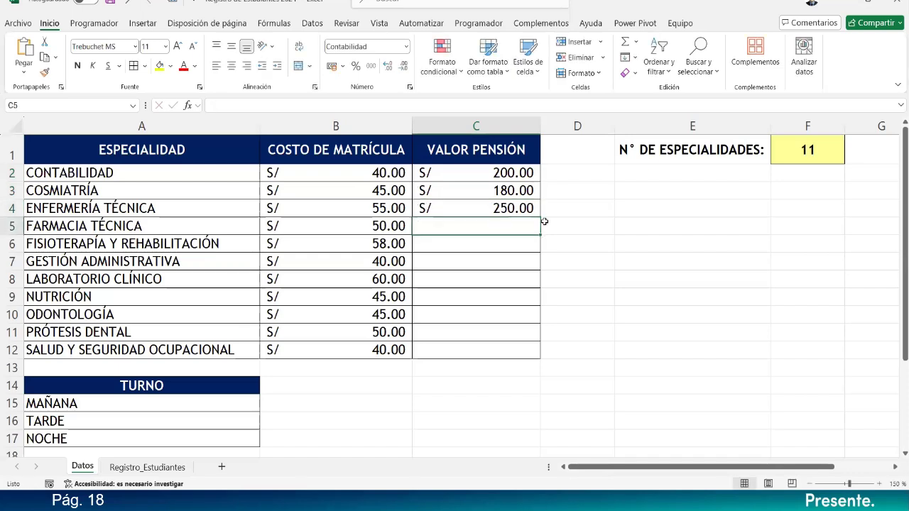
type("250")
key("Return")
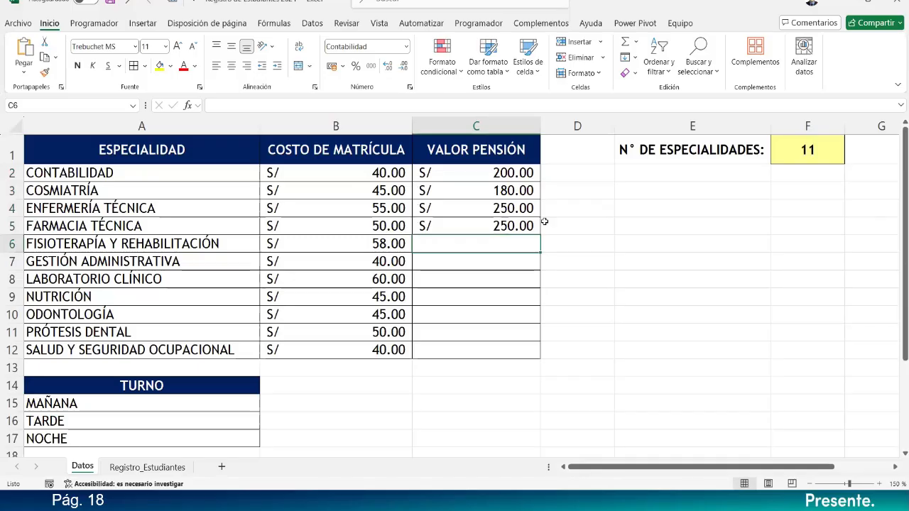
type("2")
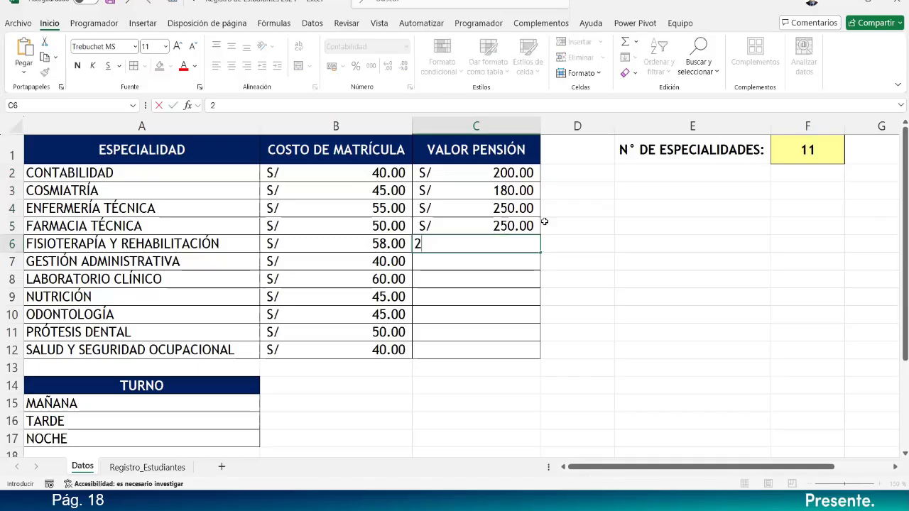
type("40")
key("Return")
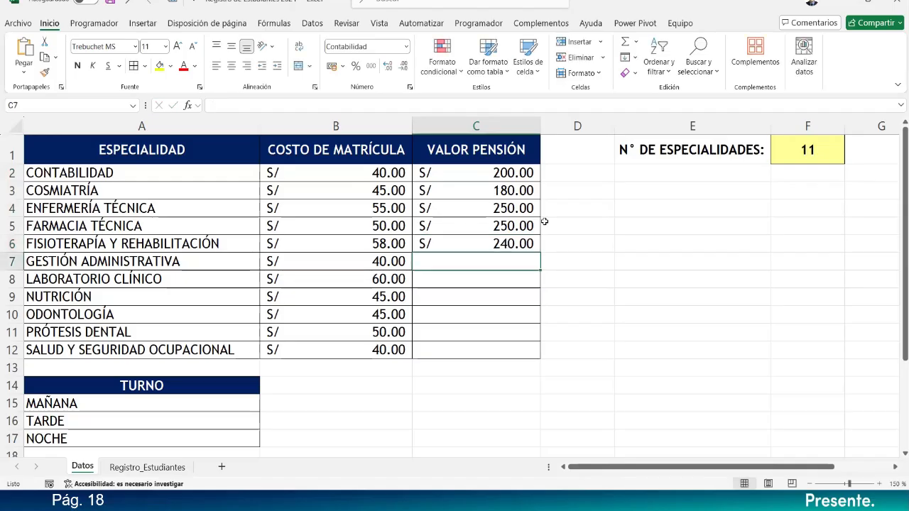
Enter the tuition fees 200 for GESTIÓN ADMINISTRATIVA in C7 and 350 for LABORATORIO CLÍNICO in C8.
type("200")
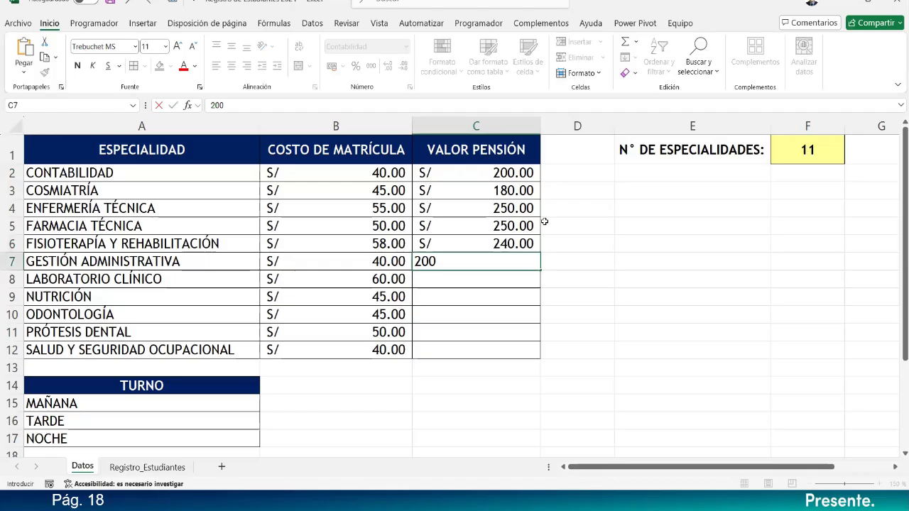
key("Return")
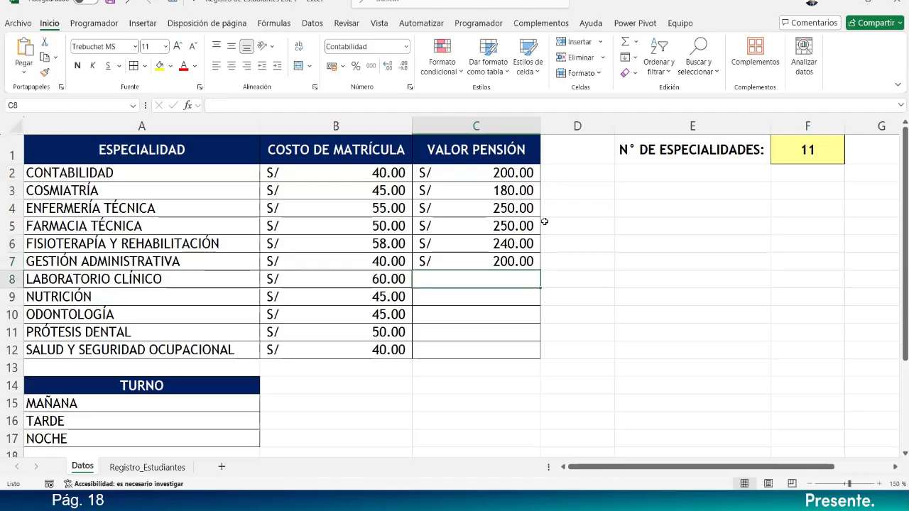
type("5")
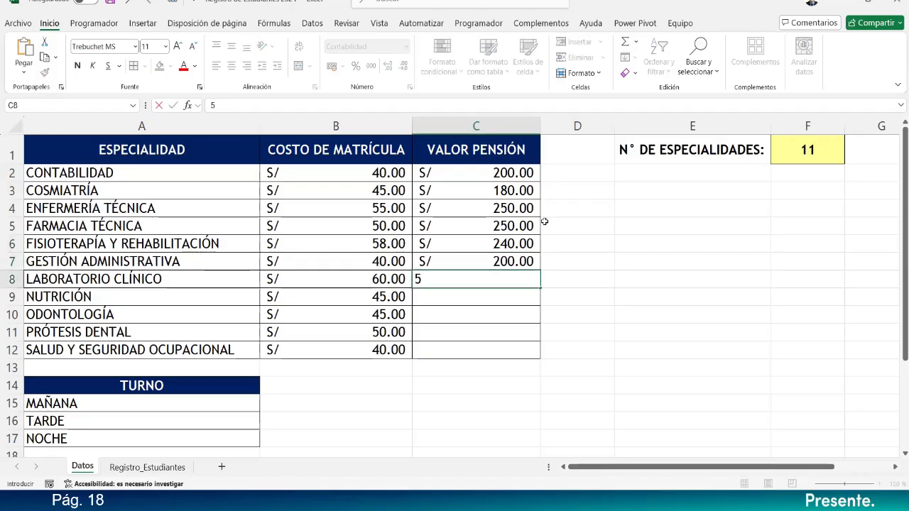
key("BackSpace")
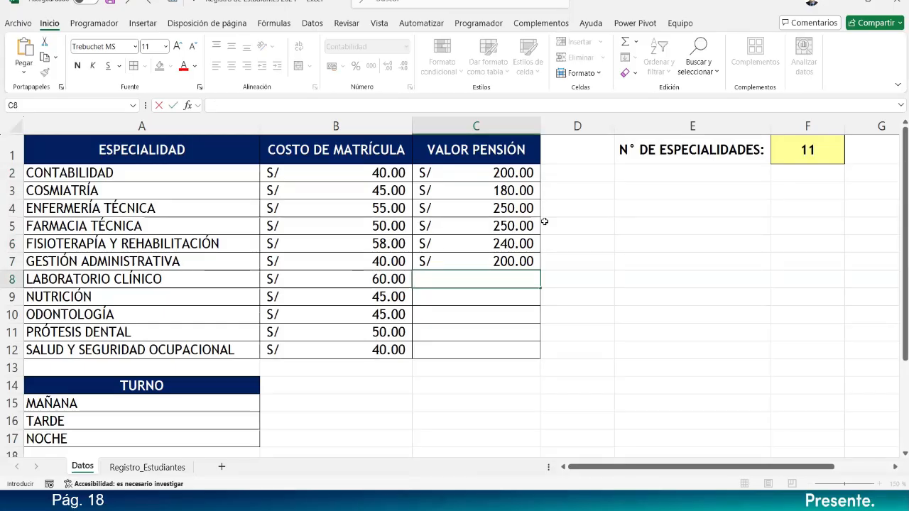
type("350")
key("Return")
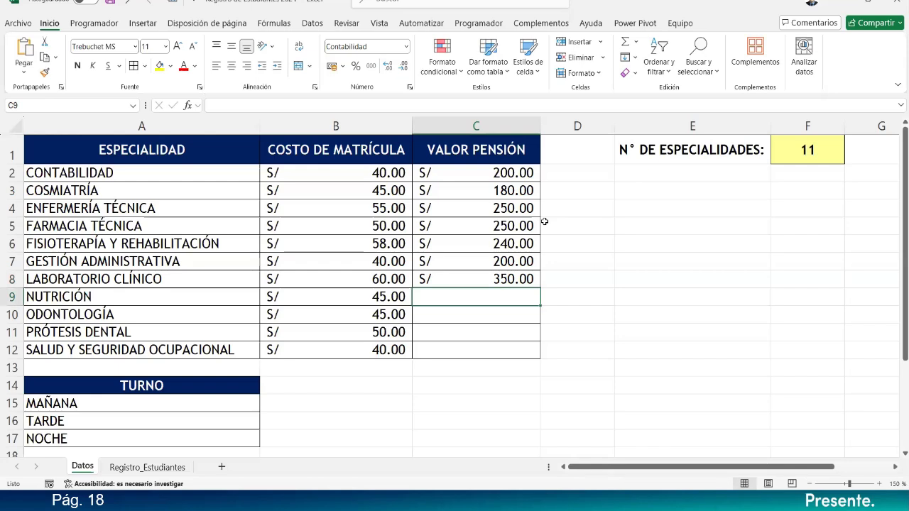
Enter the tuition fees 250 for NUTRICIÓN in C9 and 300 for ODONTOLOGÍA in C10.
type("4")
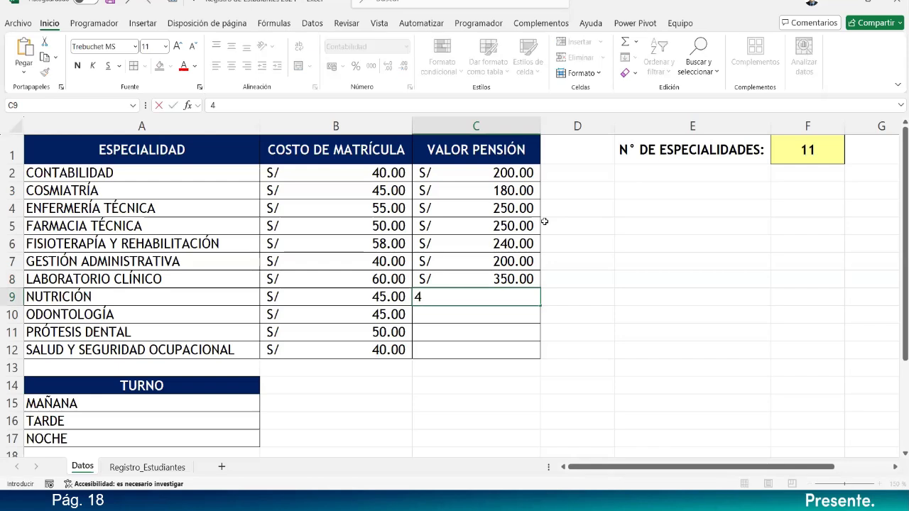
key("BackSpace")
type("250")
key("Return")
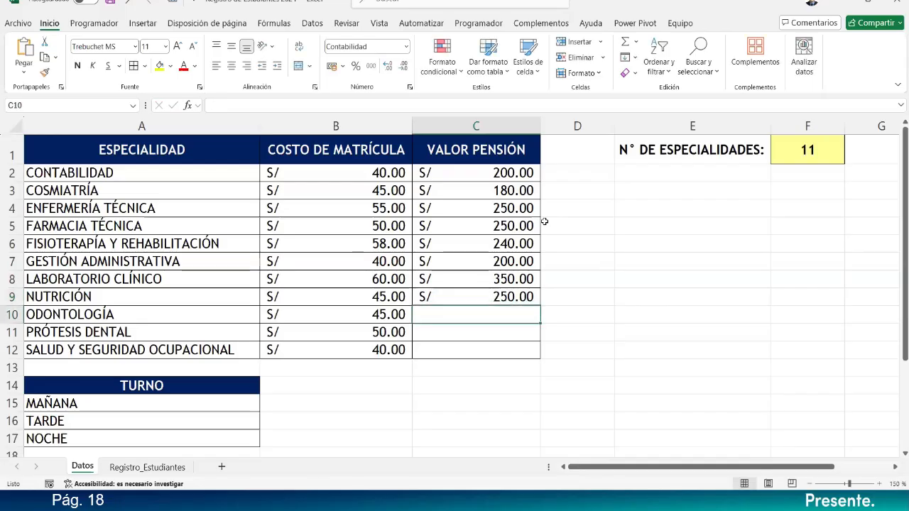
type("300")
key("Return")
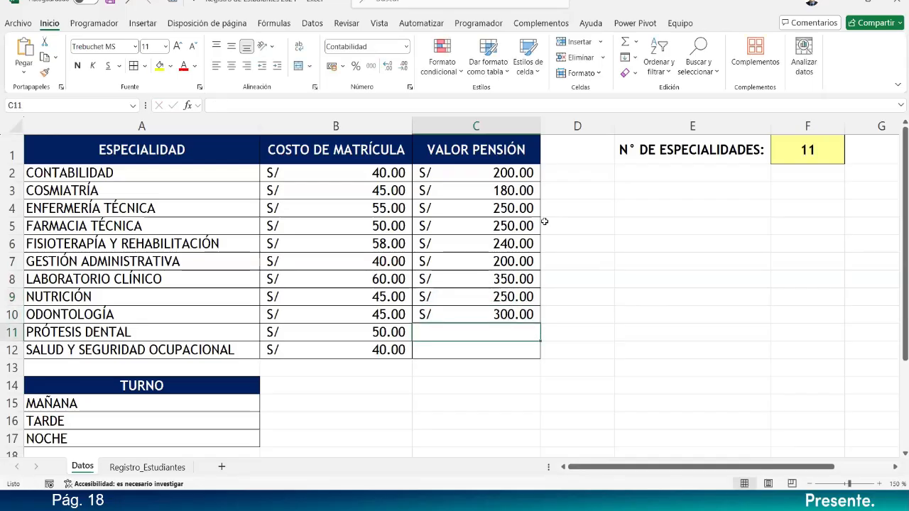
Enter the tuition fees 350 for PRÓTESIS DENTAL in C11 and 200 for SALUD Y SEGURIDAD OCUPACIONAL in C12.
type("350")
key("Return")
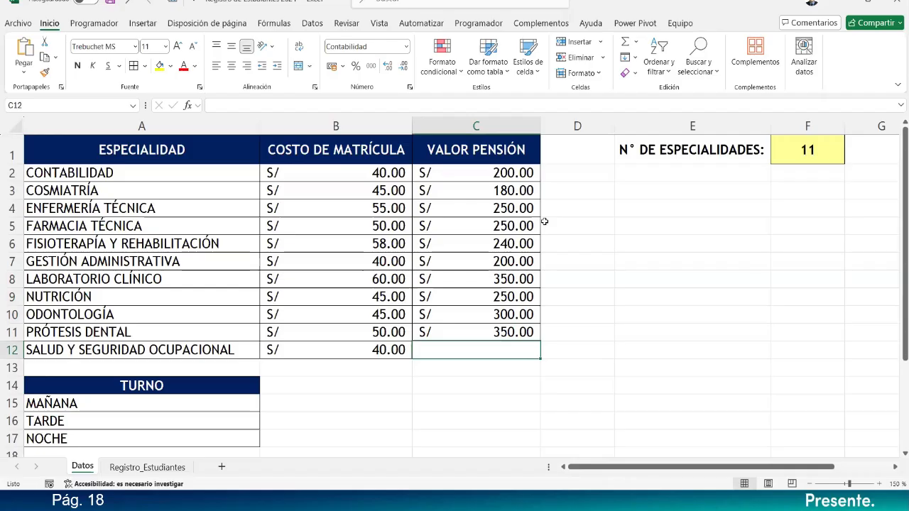
type("200")
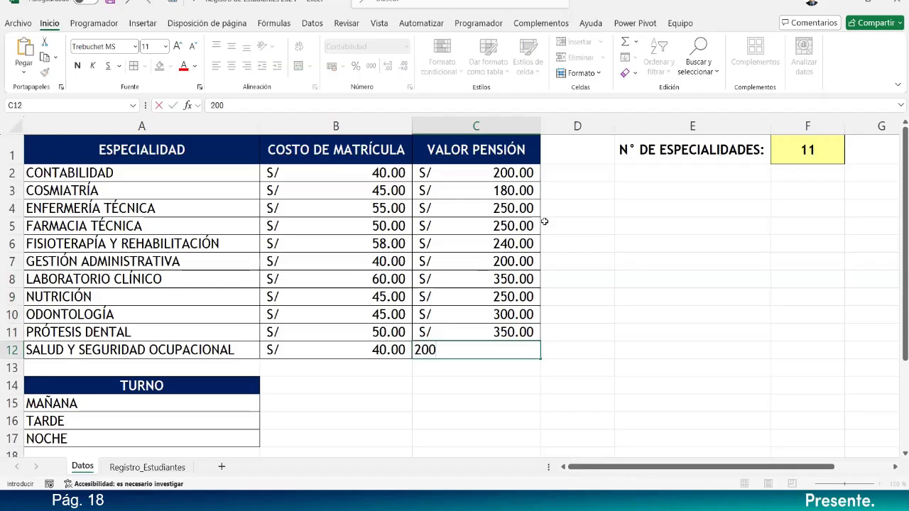
key("Return")
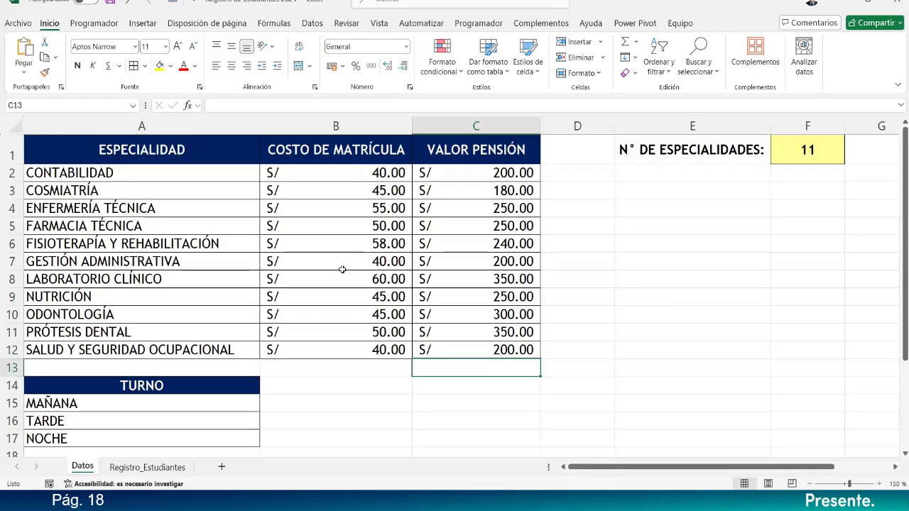
left_click(675, 318)
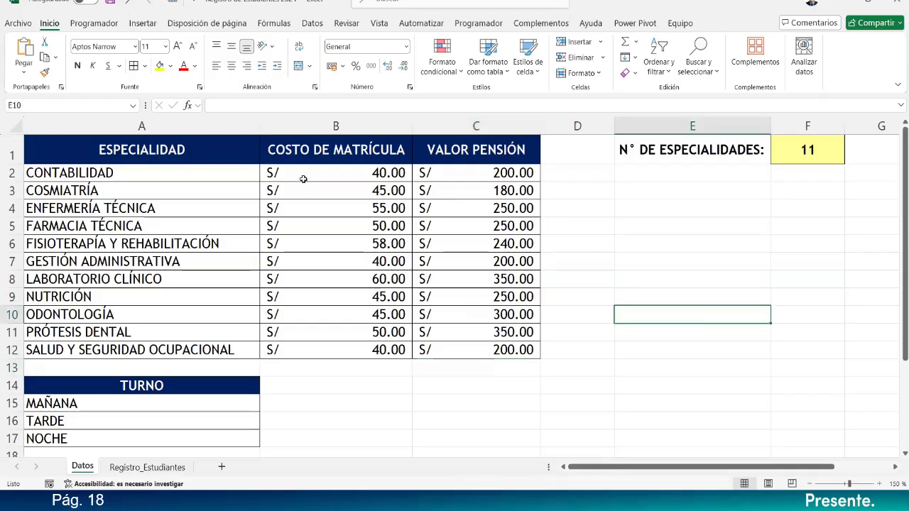
left_click(810, 483)
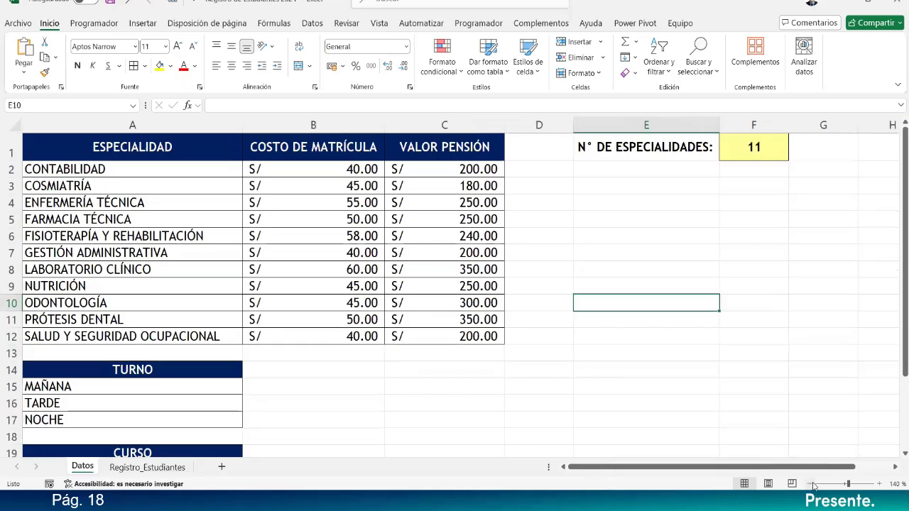
Set the Datos sheet's zoom to 130% to view its tables.
left_click(812, 484)
left_click(816, 487)
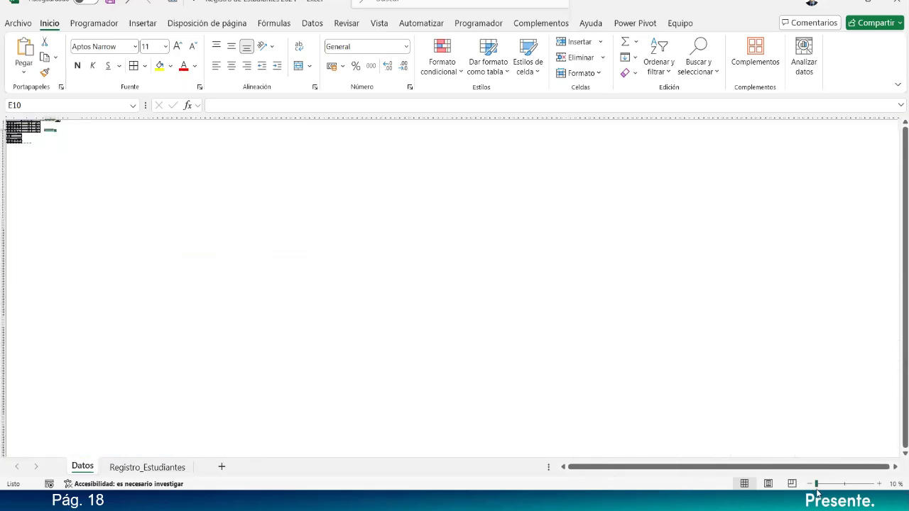
left_click(880, 484)
left_click(880, 484)
left_click(880, 484)
left_click(879, 484)
left_click(879, 484)
left_click(880, 484)
left_click(879, 484)
left_click(880, 485)
left_click(880, 485)
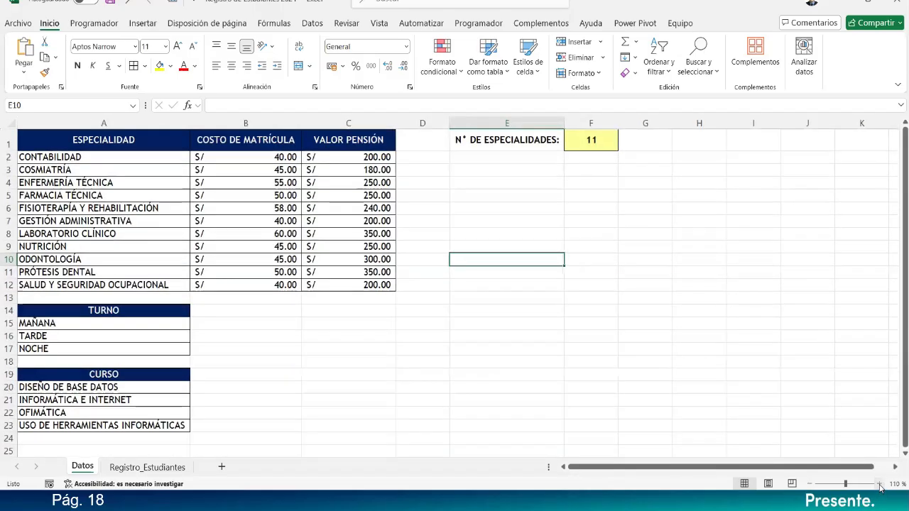
left_click(879, 484)
left_click(878, 483)
scroll(729, 376, "up", 1)
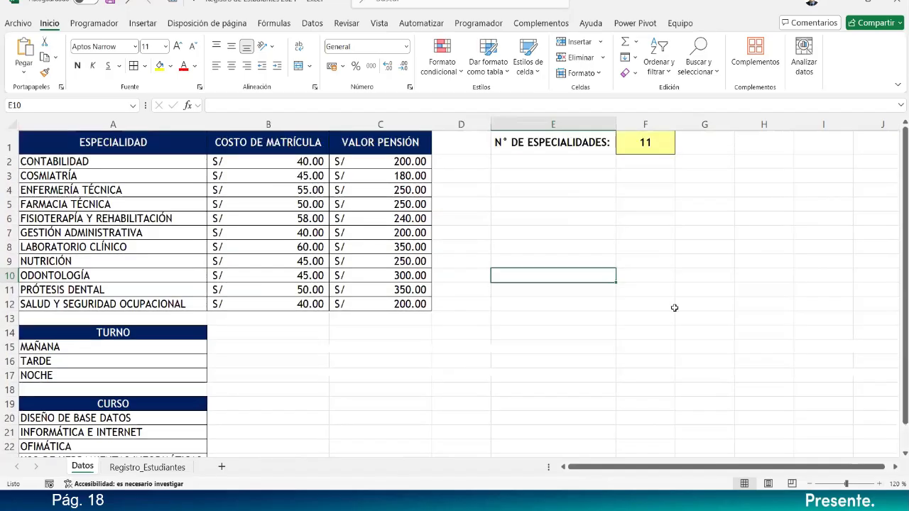
left_click(880, 483)
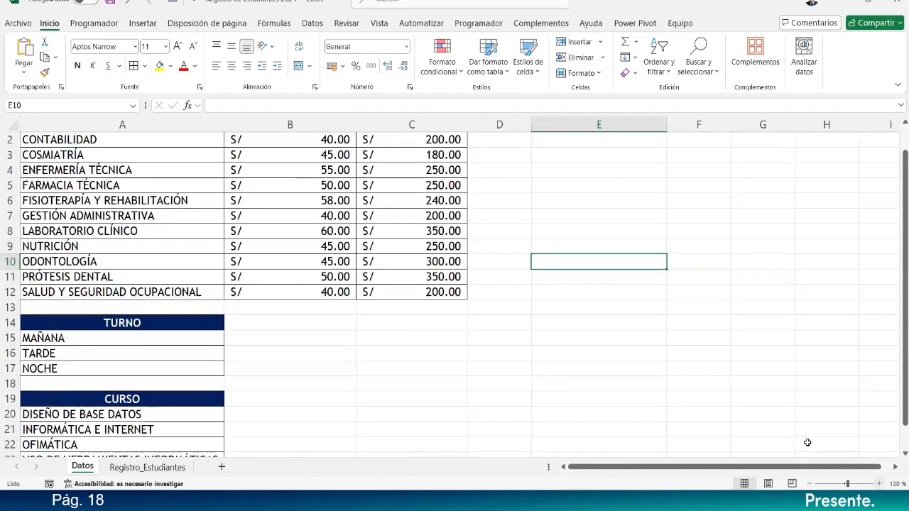
scroll(651, 367, "up", 1)
left_click(651, 387)
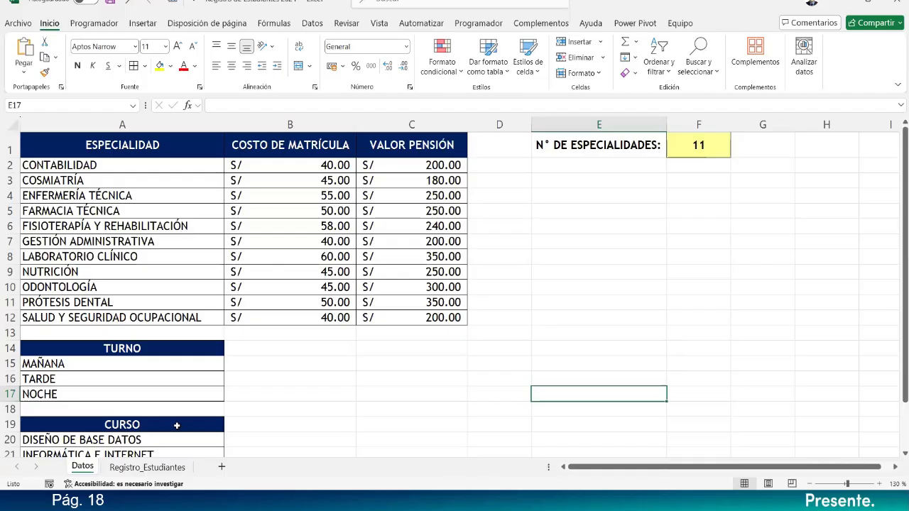
Insert a new column M after CURSO on the Registro_Estudiantes sheet and narrow it.
left_click(122, 470)
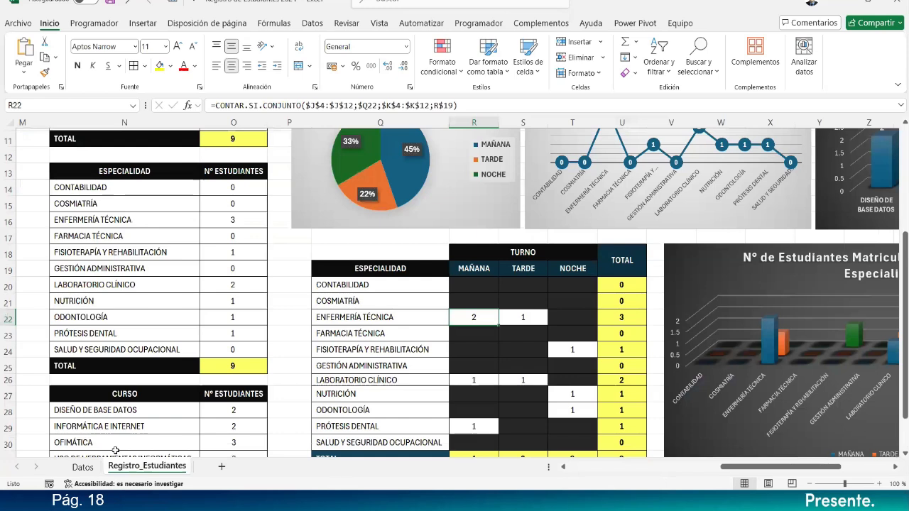
left_click_drag(827, 471, 663, 414)
scroll(746, 357, "up", 4)
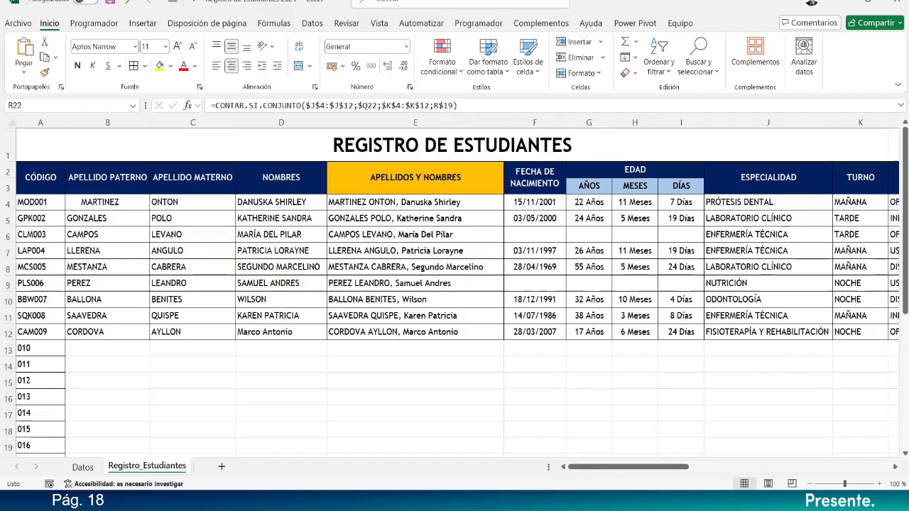
left_click_drag(679, 469, 818, 475)
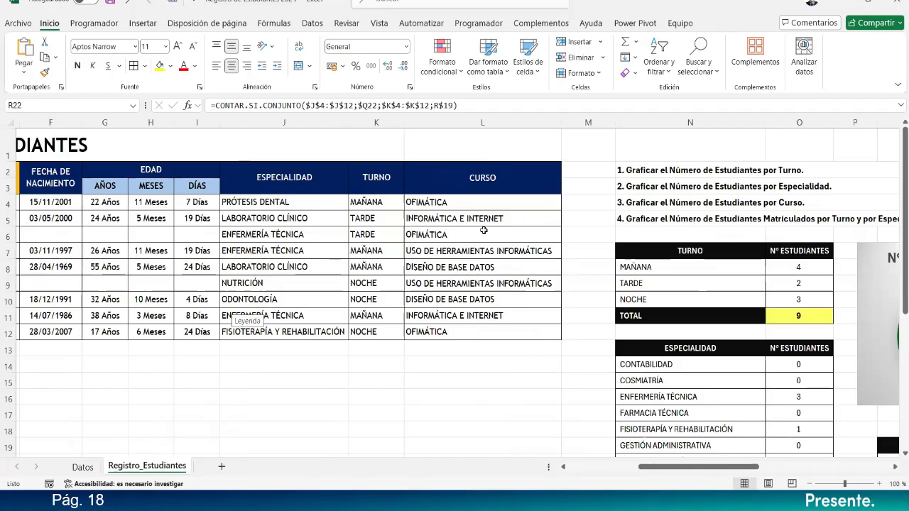
left_click_drag(658, 470, 685, 491)
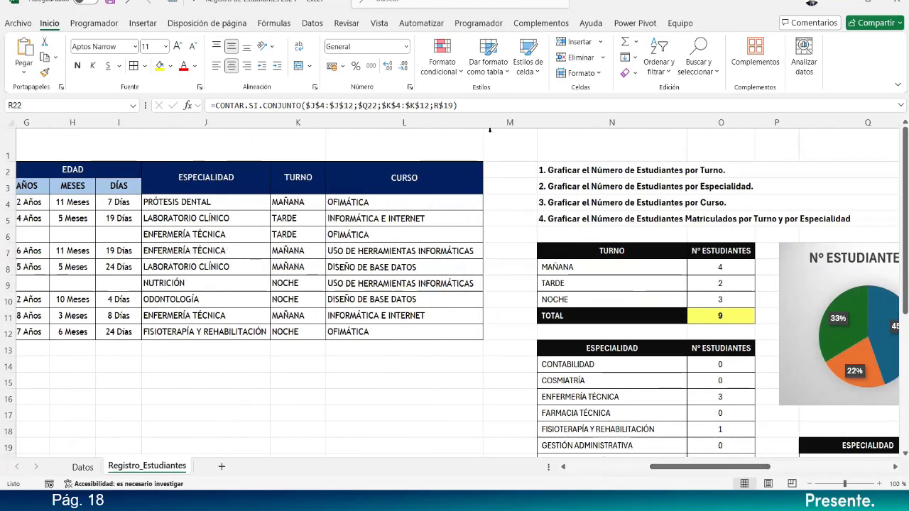
left_click(510, 122)
right_click(510, 122)
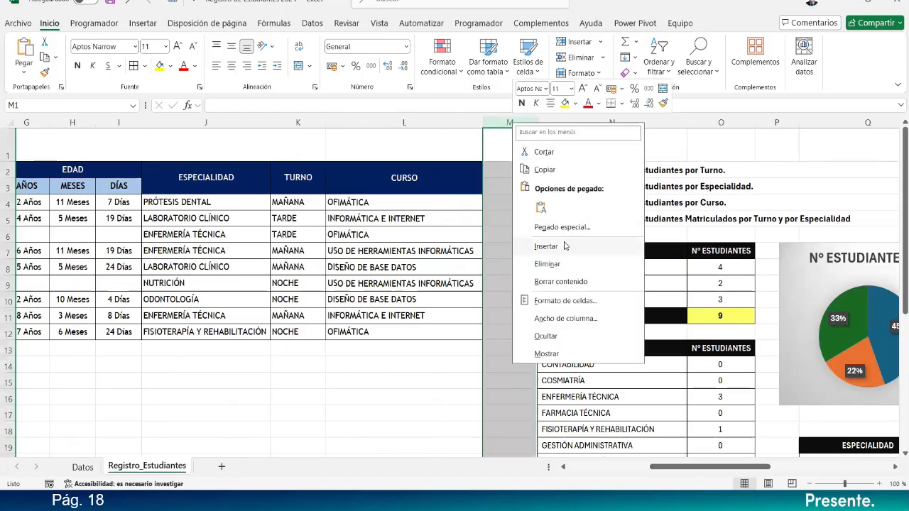
left_click(558, 246)
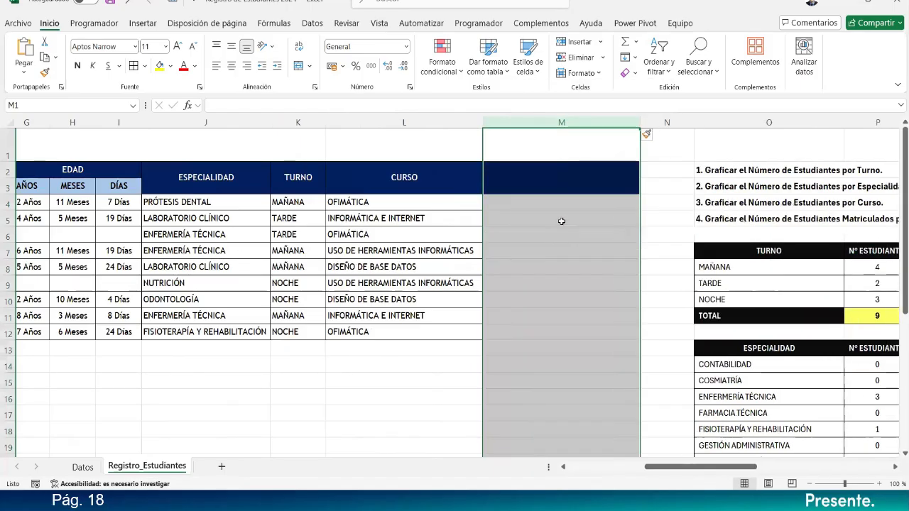
left_click(561, 218)
left_click_drag(639, 122, 575, 134)
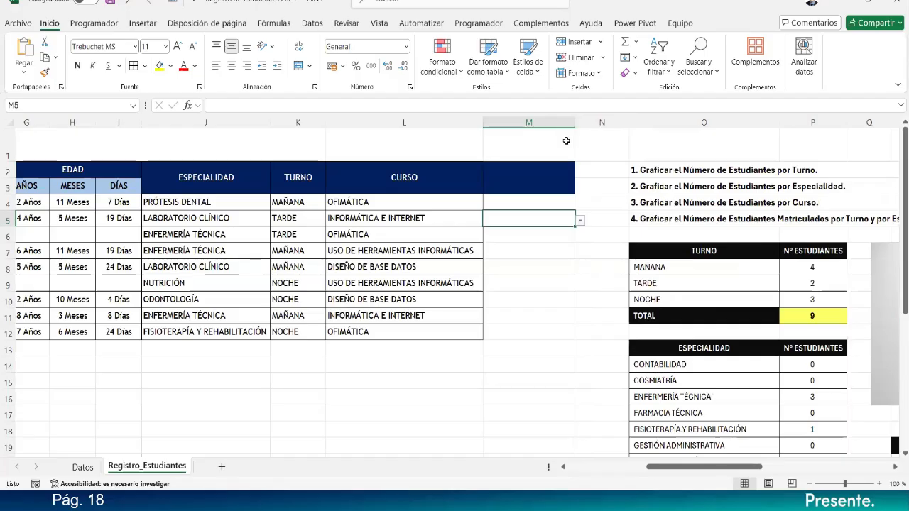
Merge and center the header cells M2:M3 and title the new column MATRÍCULA.
left_click(568, 202)
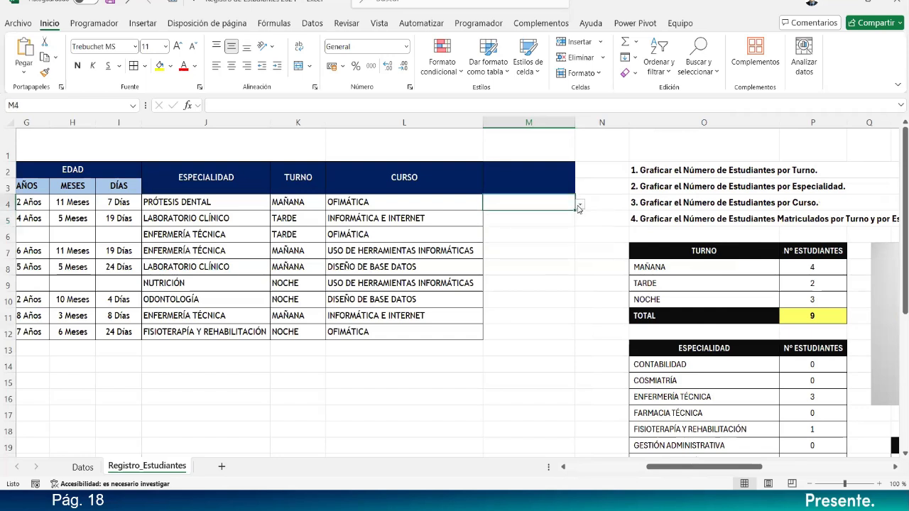
left_click(507, 176)
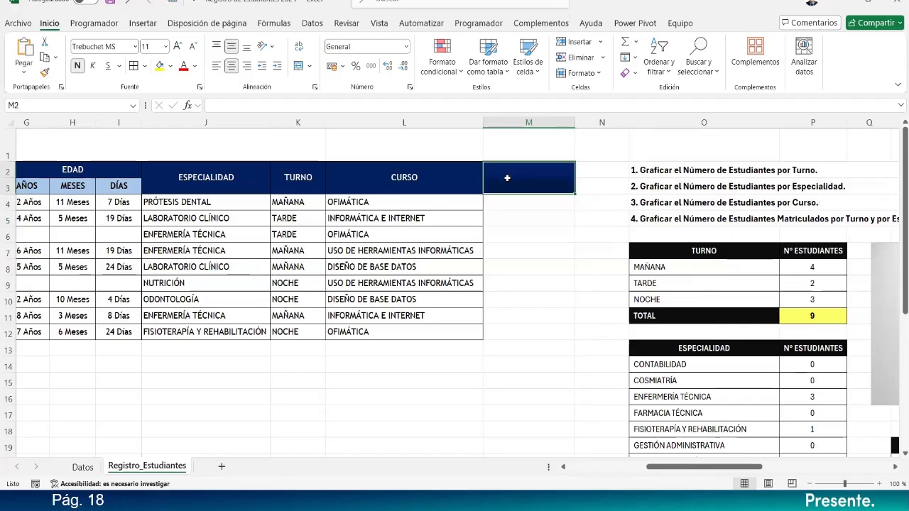
left_click(510, 204)
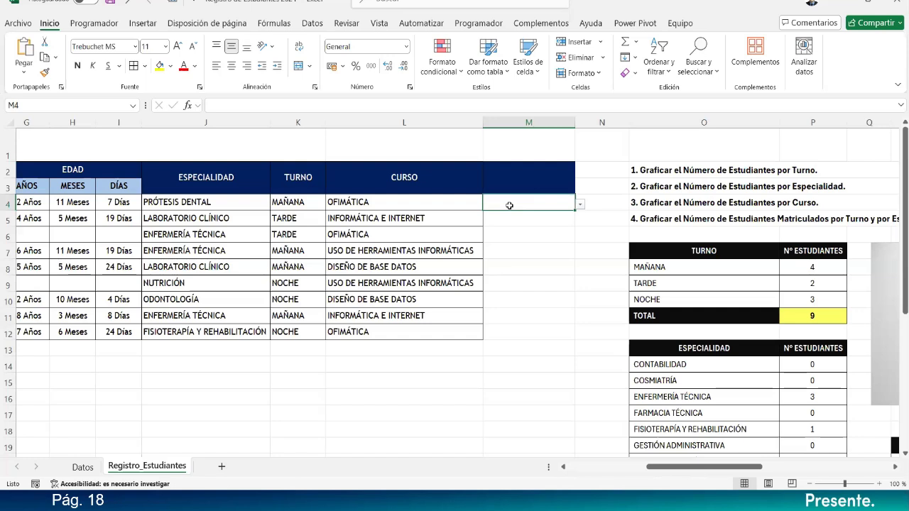
left_click(537, 264)
left_click_drag(513, 169, 511, 187)
left_click(299, 66)
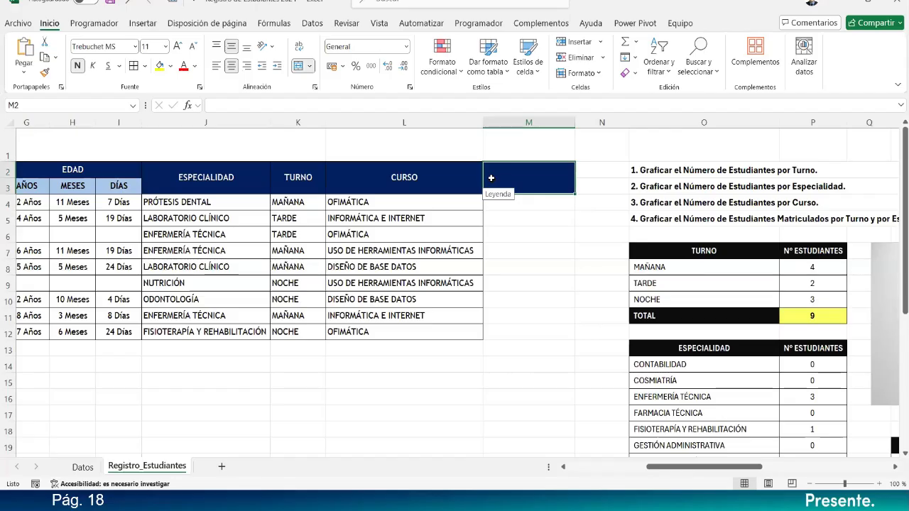
type("m")
type("MATRPC")
key("BackSpace")
key("BackSpace")
type("ÍCULA")
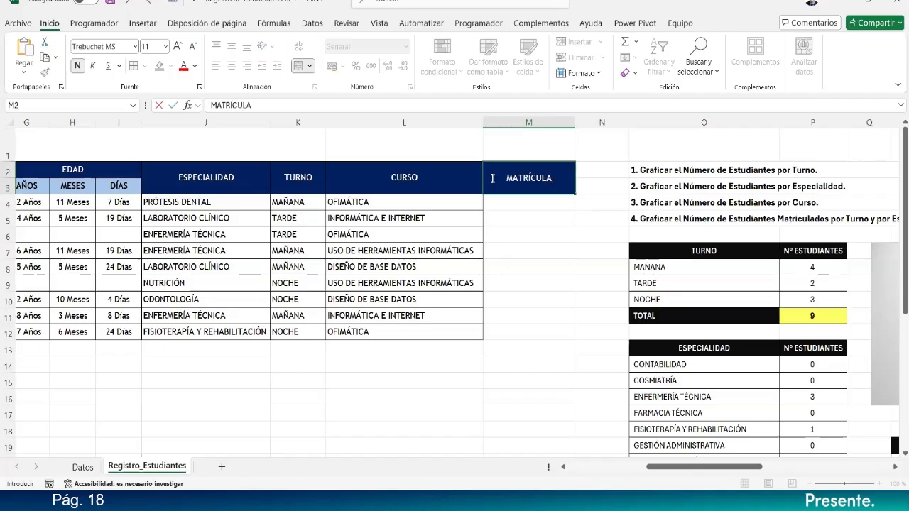
key("Return")
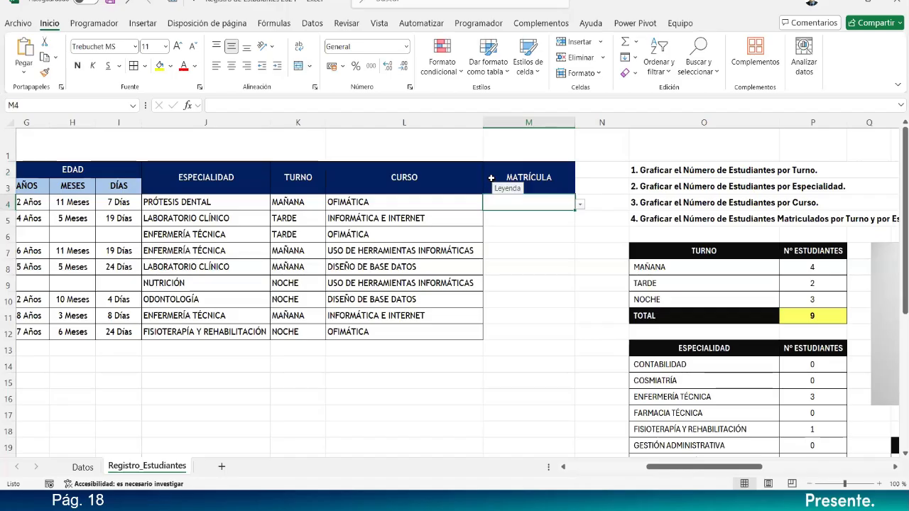
Insert a new column N after MATRÍCULA and merge and center its header cells N2:N3.
left_click(596, 123)
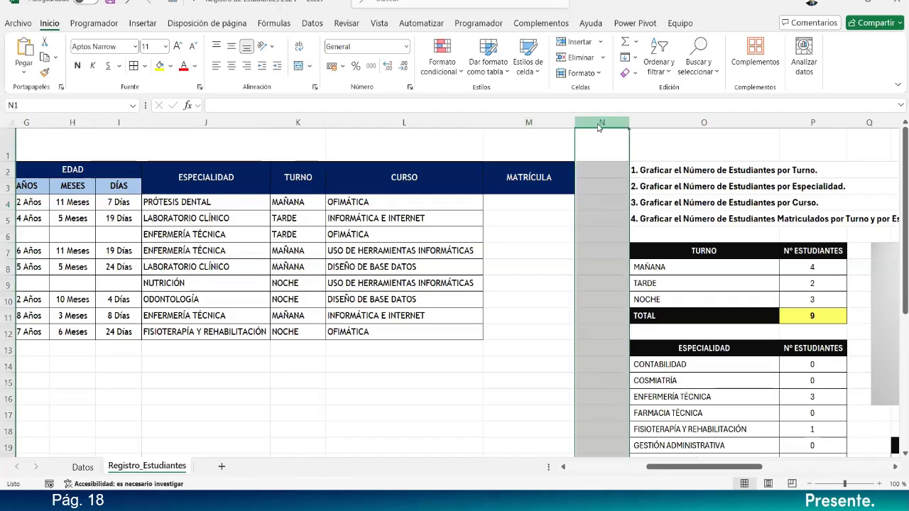
right_click(596, 122)
left_click(618, 245)
left_click(597, 176)
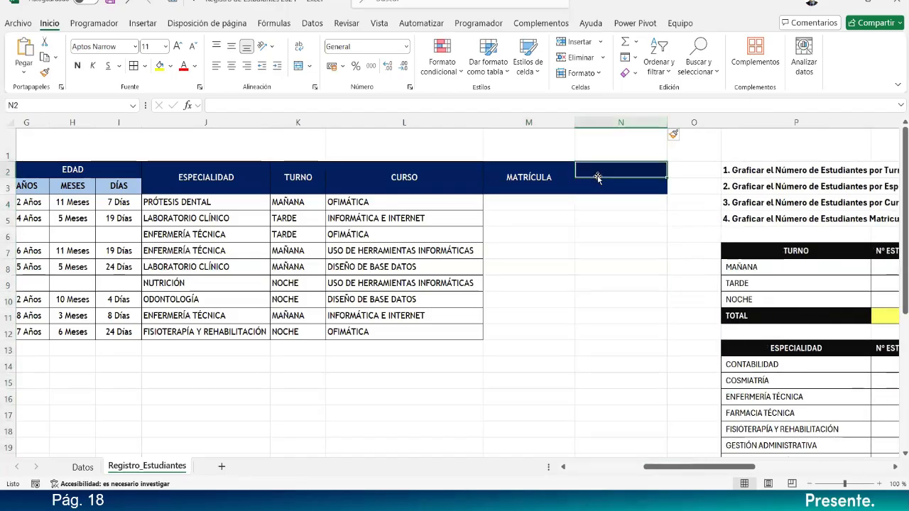
left_click(299, 66)
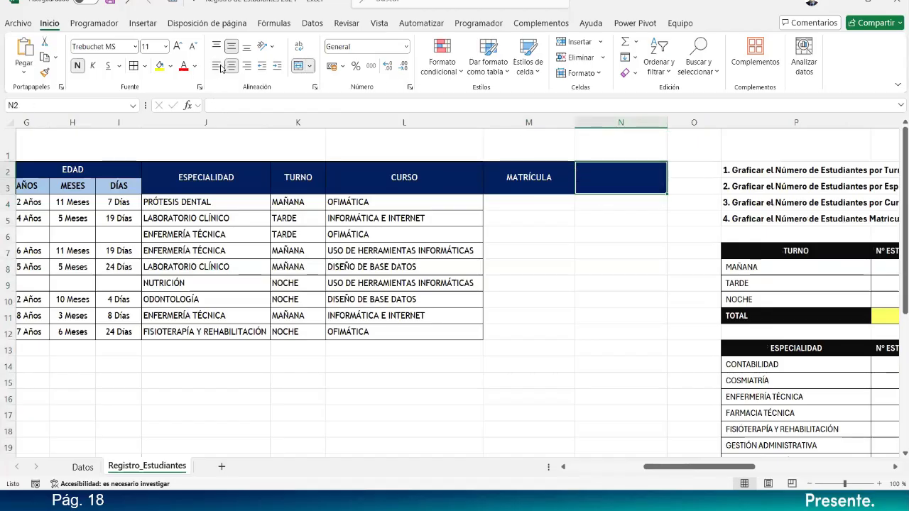
Title the merged N2:N3 header PENSIÓN.
double_click(620, 190)
type("PENSIÓN")
key("Return")
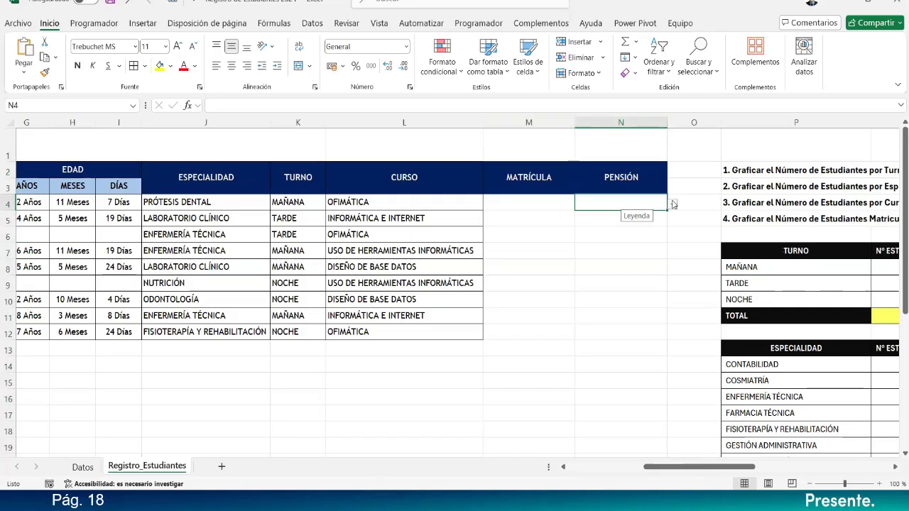
Insert a new column O after PENSIÓN and merge and center its header cells O2:O3.
left_click(705, 149)
left_click(704, 122)
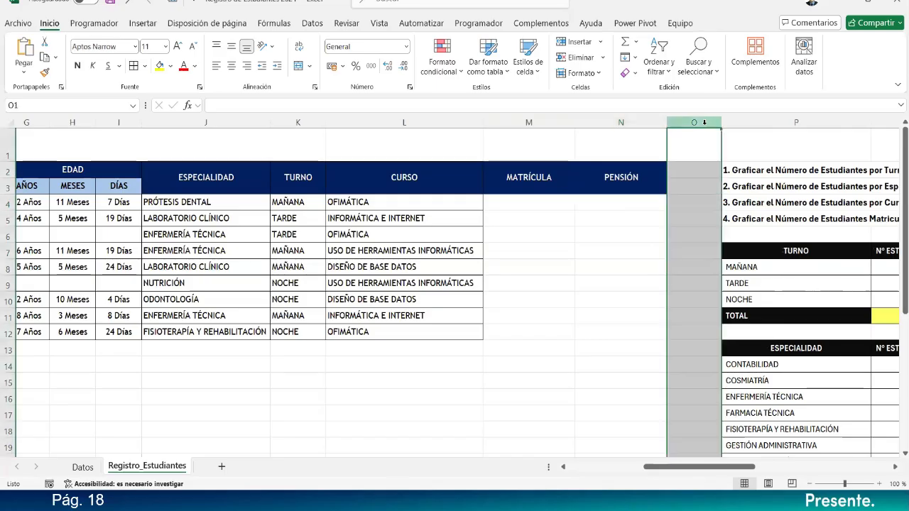
right_click(703, 122)
left_click(735, 250)
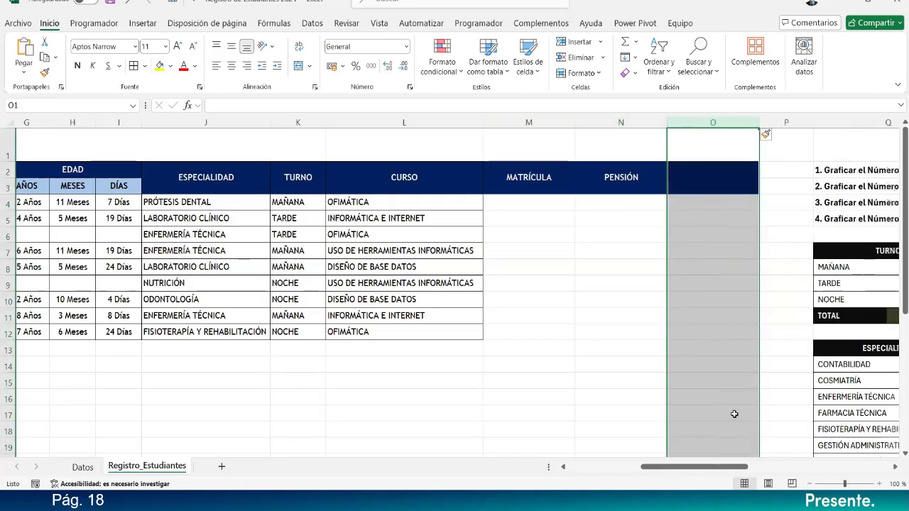
mouse_move(712, 171)
left_mouse_down()
mouse_move(714, 196)
mouse_move(708, 184)
left_mouse_up()
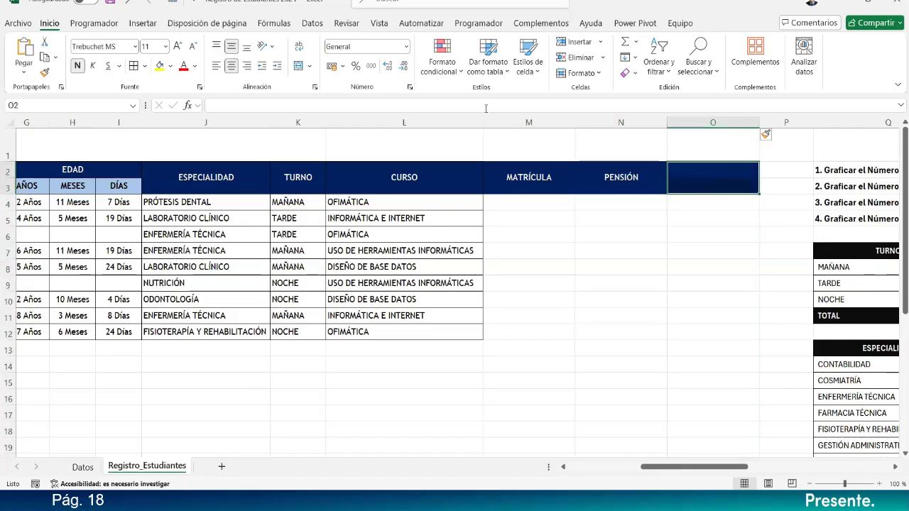
double_click(300, 67)
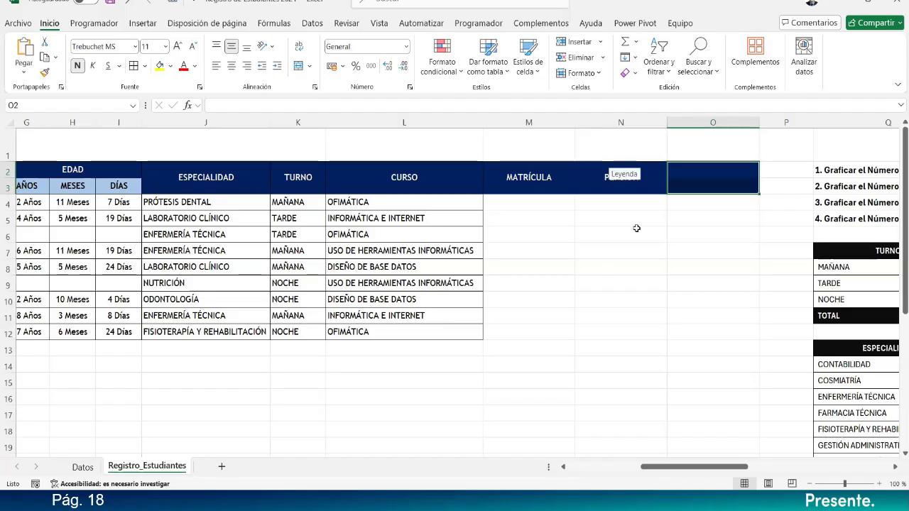
left_click(299, 68)
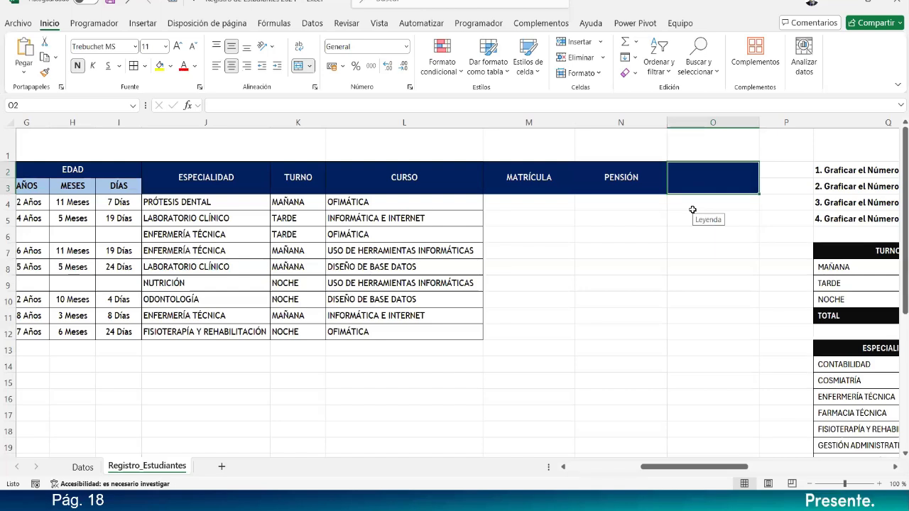
Title the merged O2:O3 header OBSERVACIÓN DE MATRÍCULA and wrap its text within the cell.
type("ON")
key("BackSpace")
type("B")
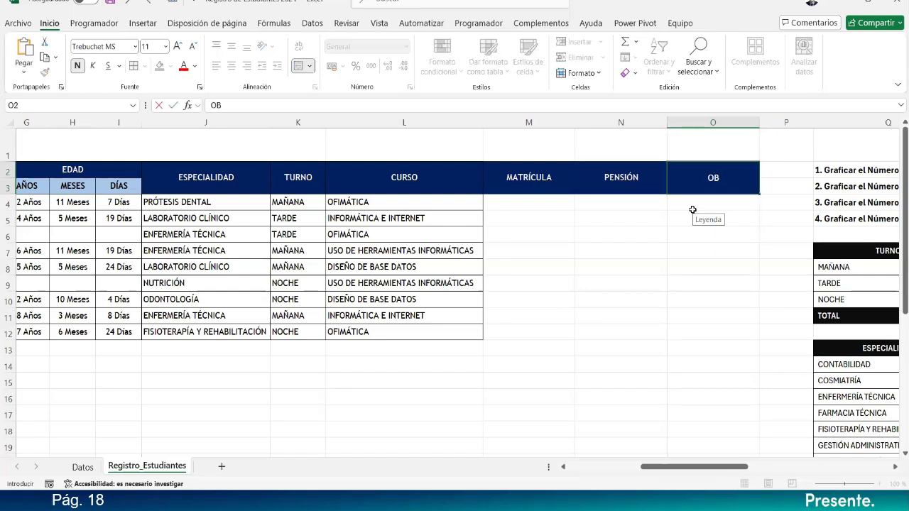
type("S.")
key("BackSpace")
type("ERVA")
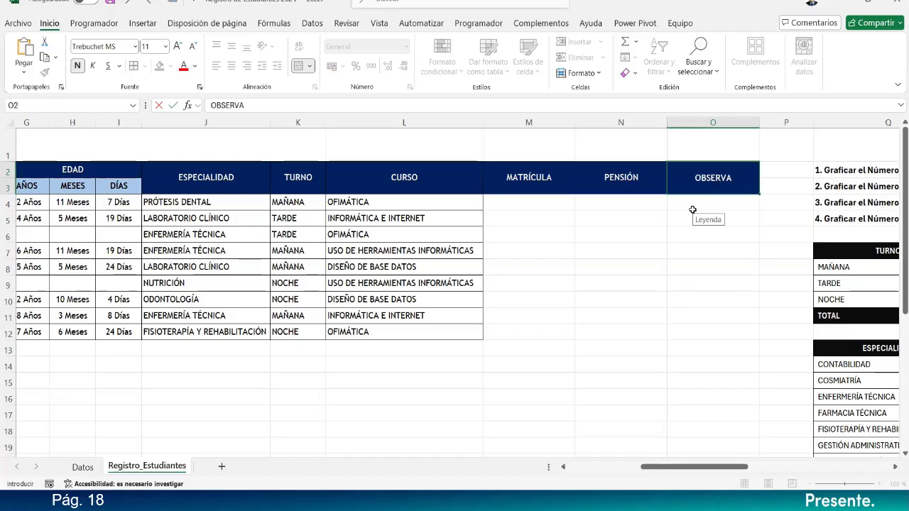
type("CIÓN")
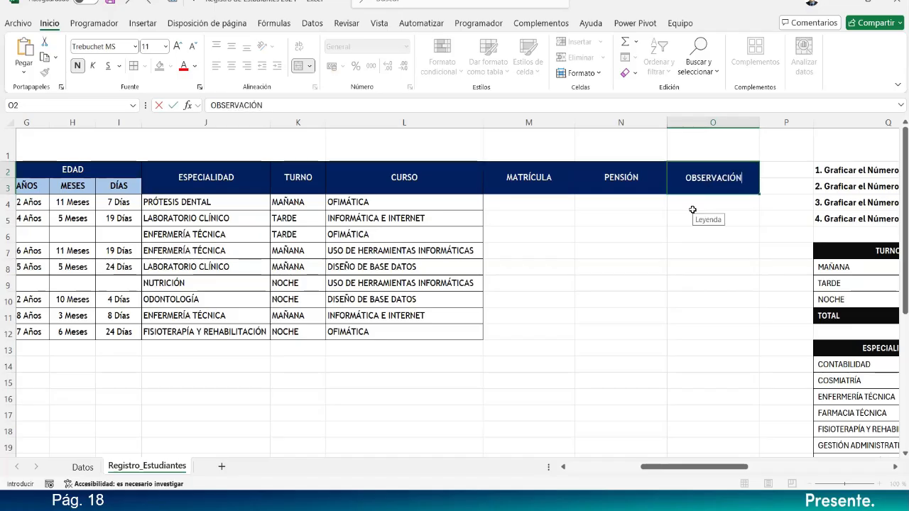
type(" DE")
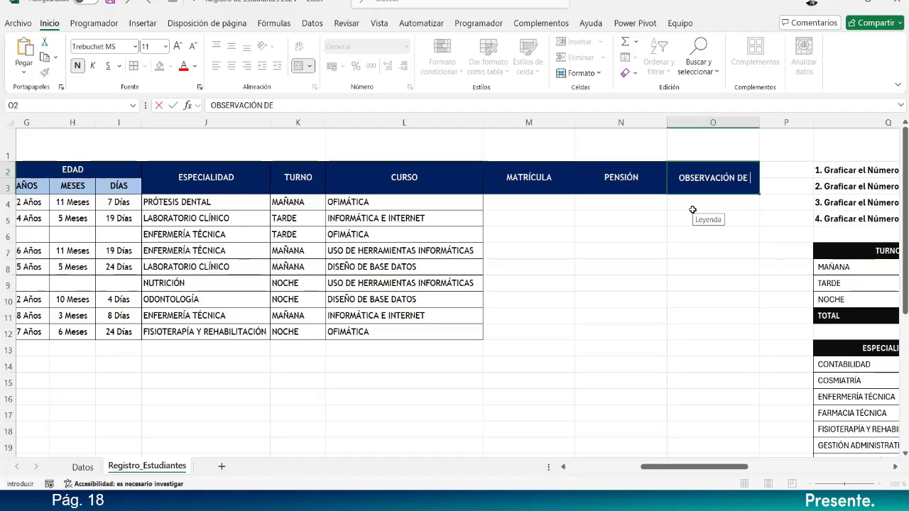
type(" MAT")
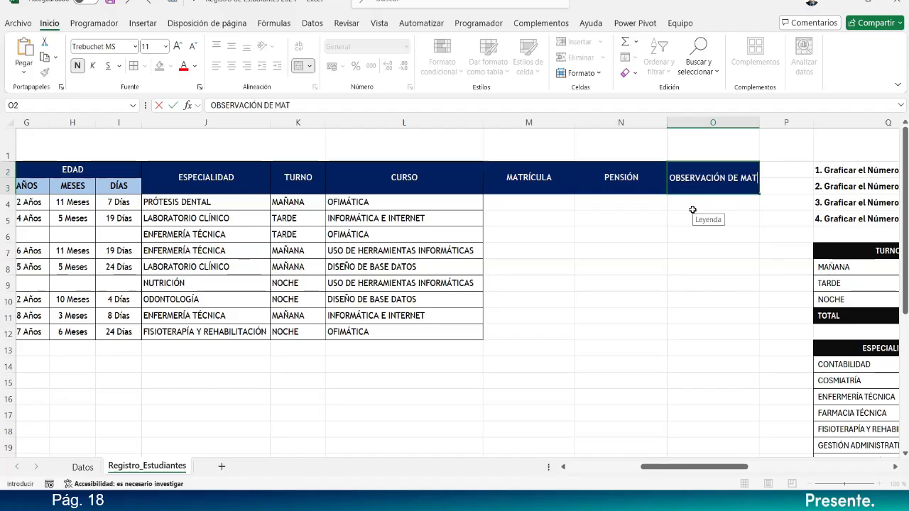
type("RÍCULA")
key("Return")
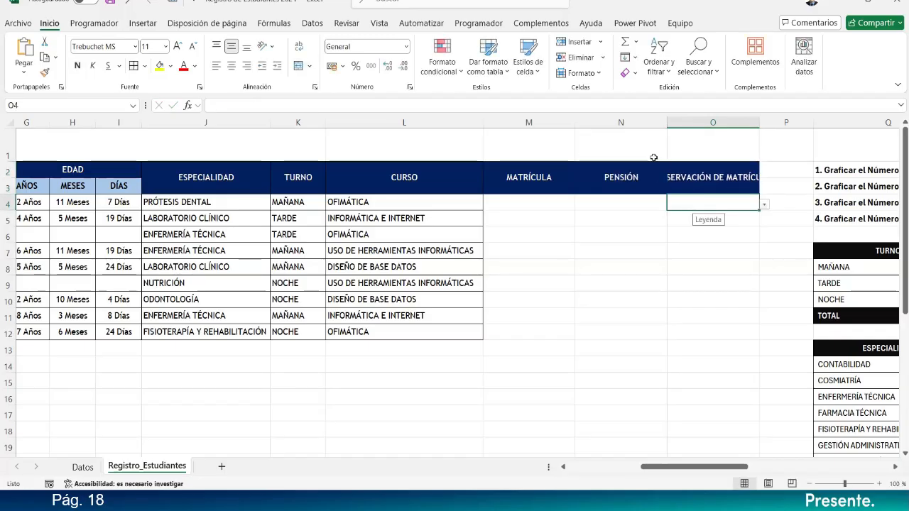
left_click(680, 173)
left_click(299, 47)
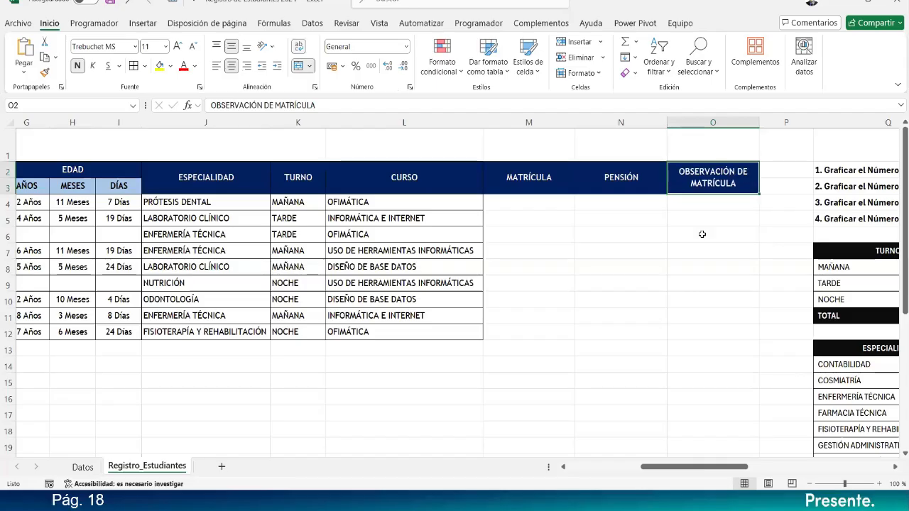
left_click(710, 260)
left_click_drag(543, 203, 544, 339)
left_click(541, 204)
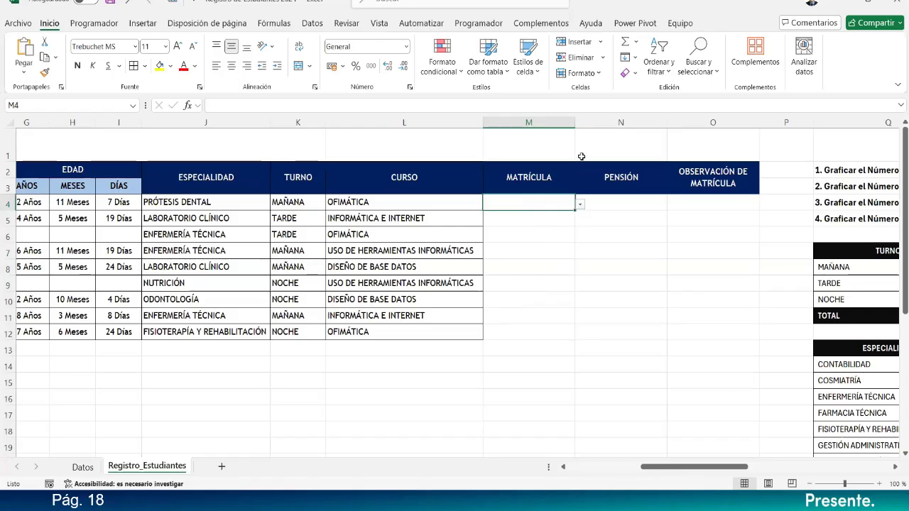
Insert a new column N between MATRÍCULA and PENSIÓN and merge and center its header cells N2:N3.
left_click(584, 123)
right_click(589, 125)
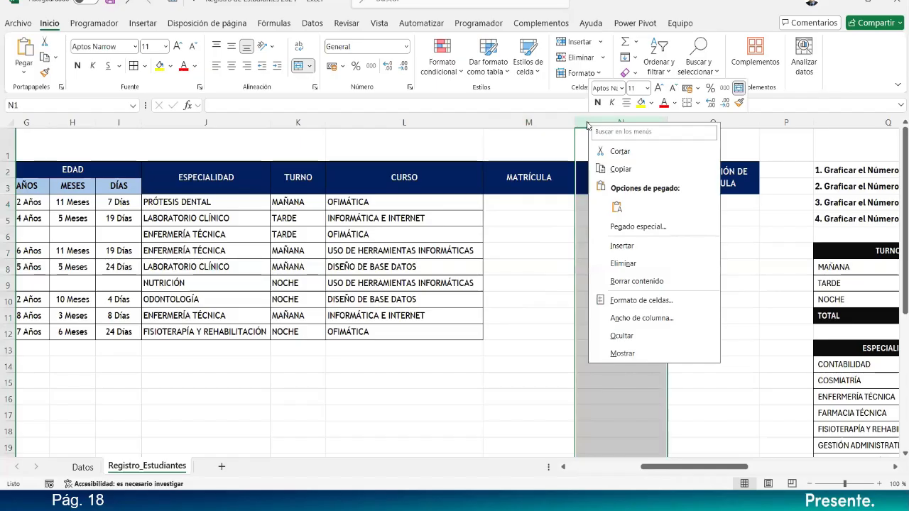
left_click(609, 246)
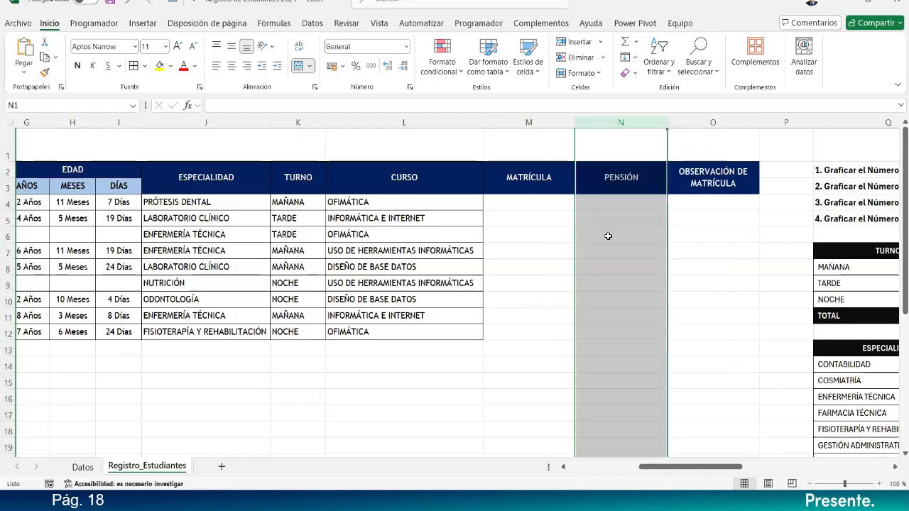
left_click(607, 182)
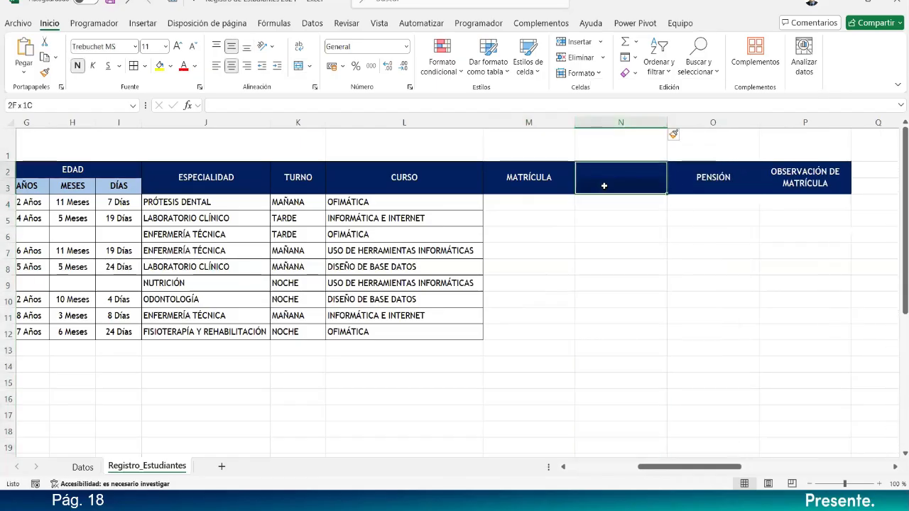
left_click(298, 65)
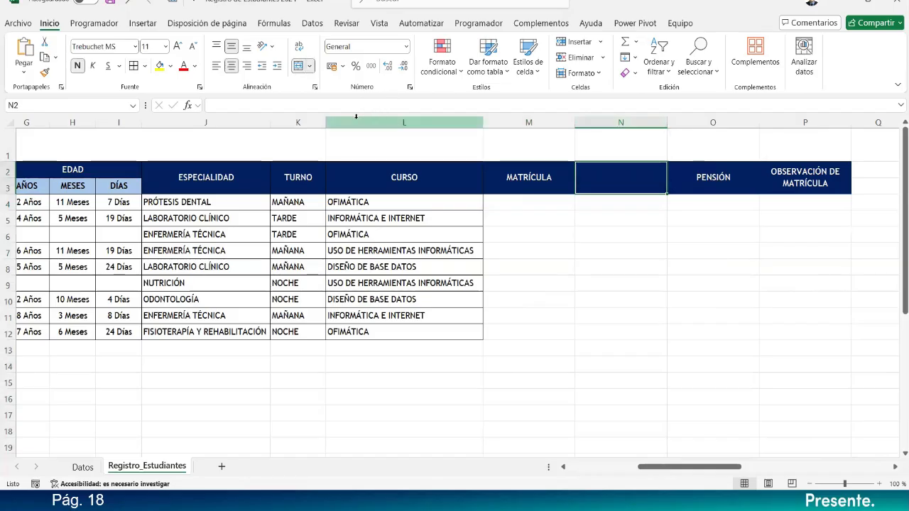
Fill the merged N2:N3 header with light blue and title it CANCELÓ MATRÍCULA.
left_click(170, 66)
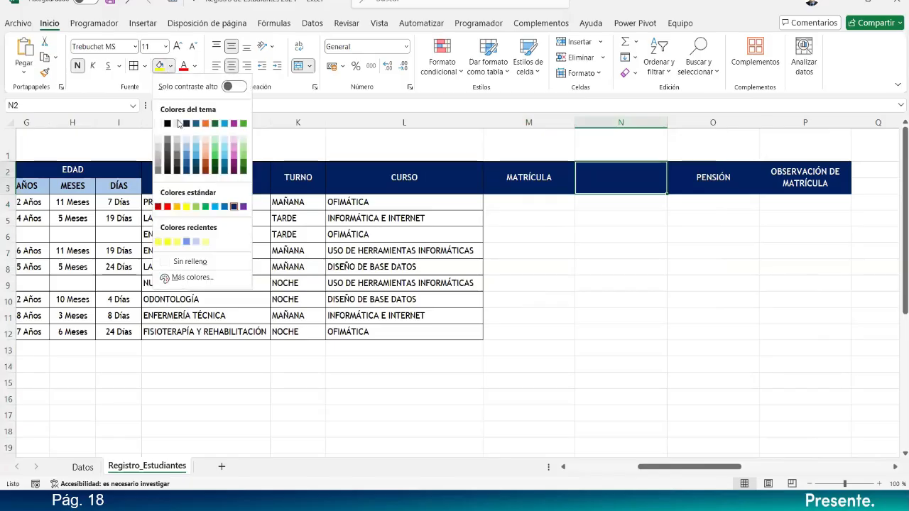
left_click(187, 243)
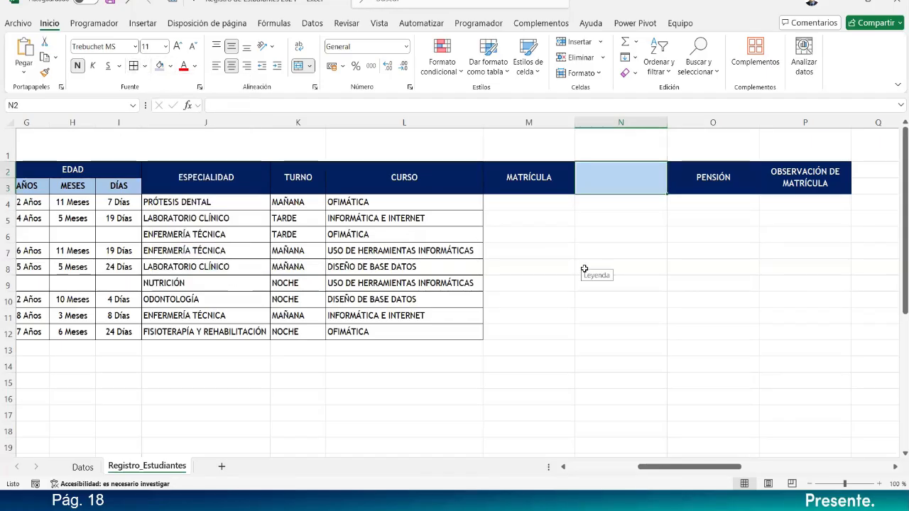
type("CANCEL")
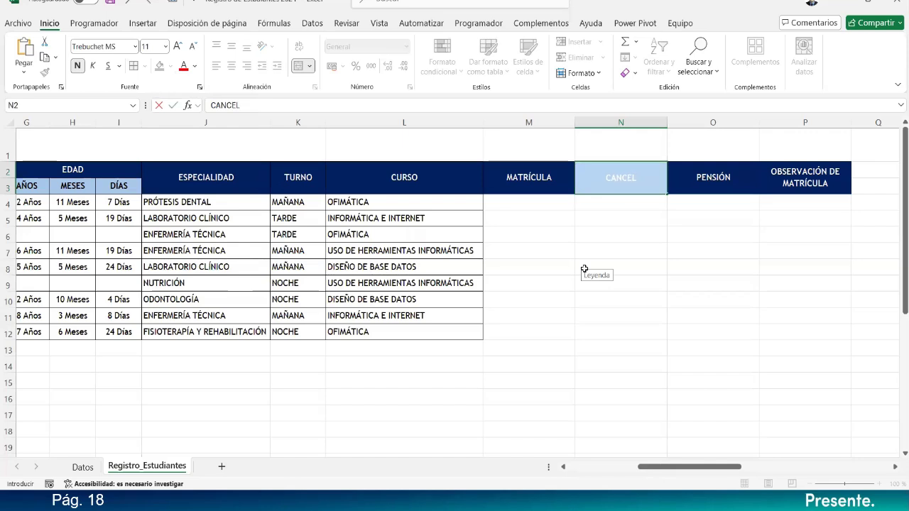
type("Ó M")
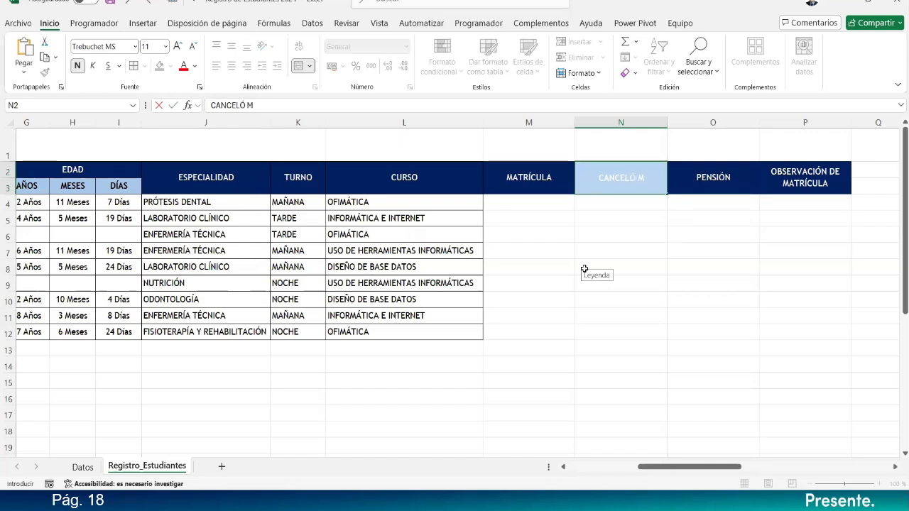
type("ATRÍCULA")
key("ctrl+Return")
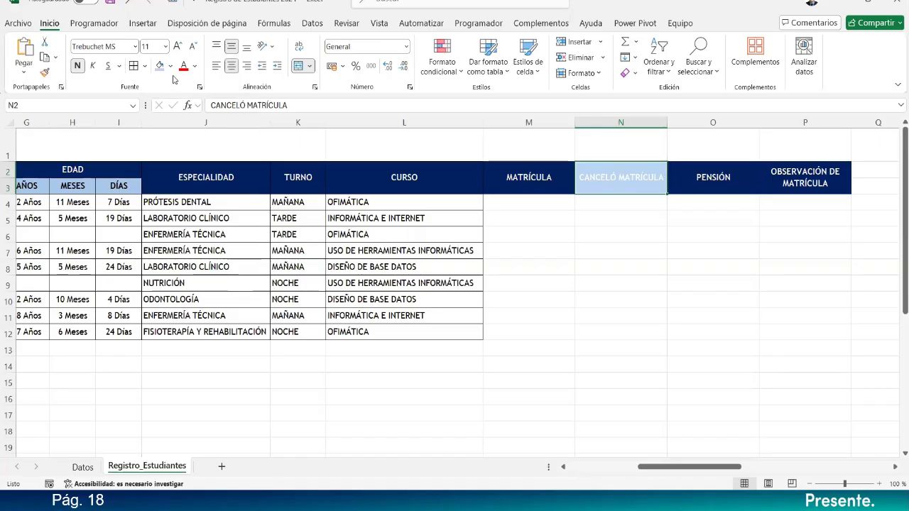
Give the CANCELÓ MATRÍCULA header black, wrapped text and narrow column N so the title breaks onto two lines.
left_click(195, 66)
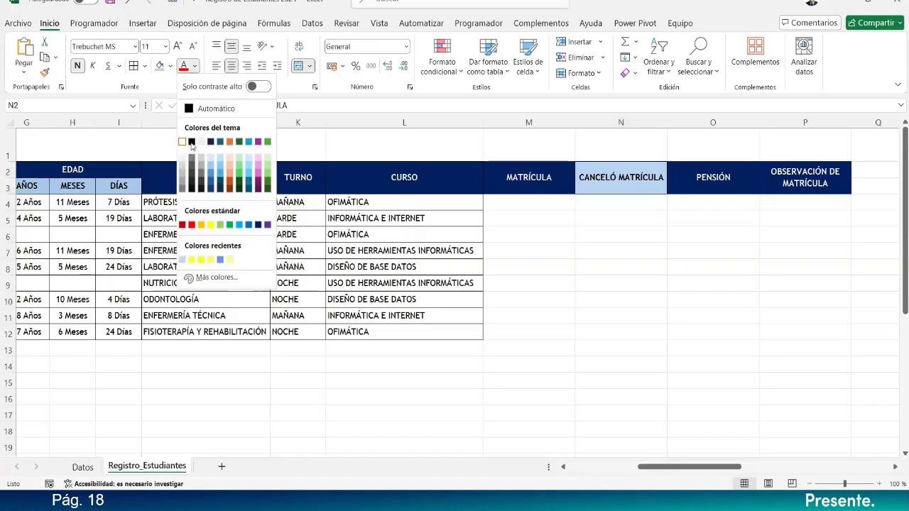
left_click(191, 142)
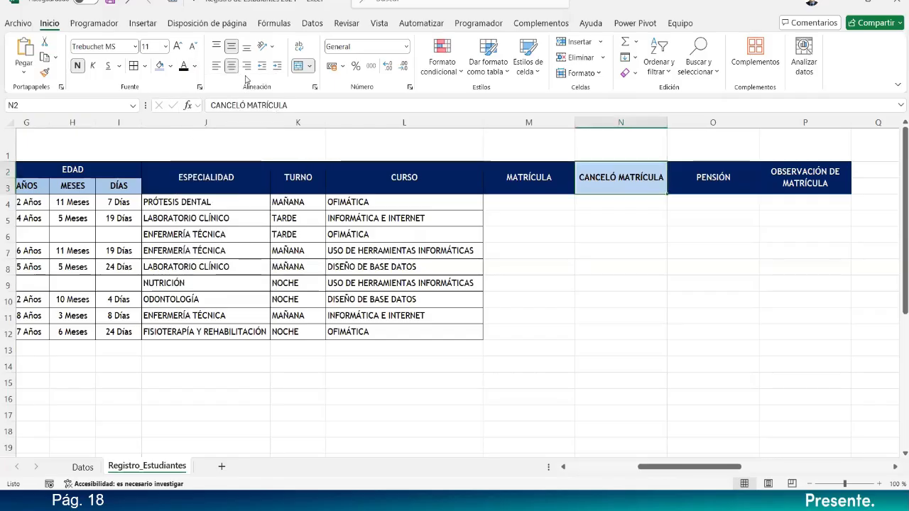
left_click(299, 46)
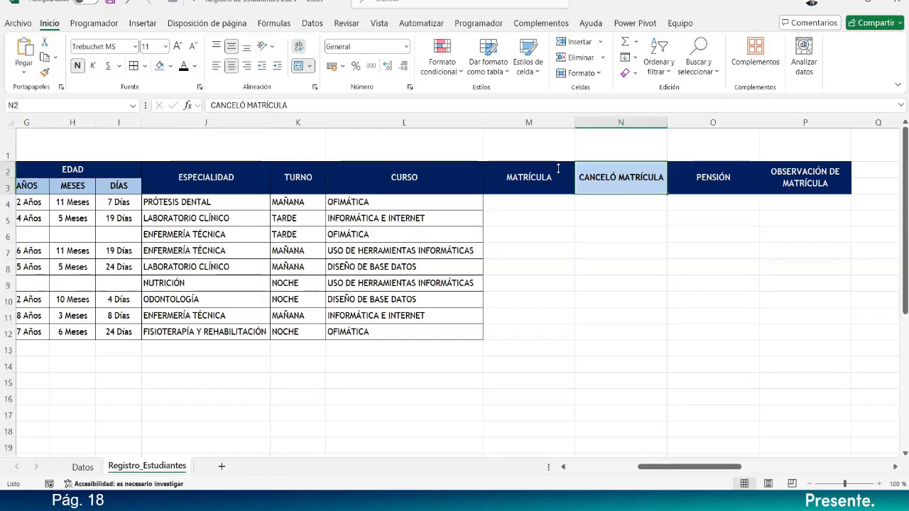
left_click(620, 251)
left_click_drag(667, 123, 634, 125)
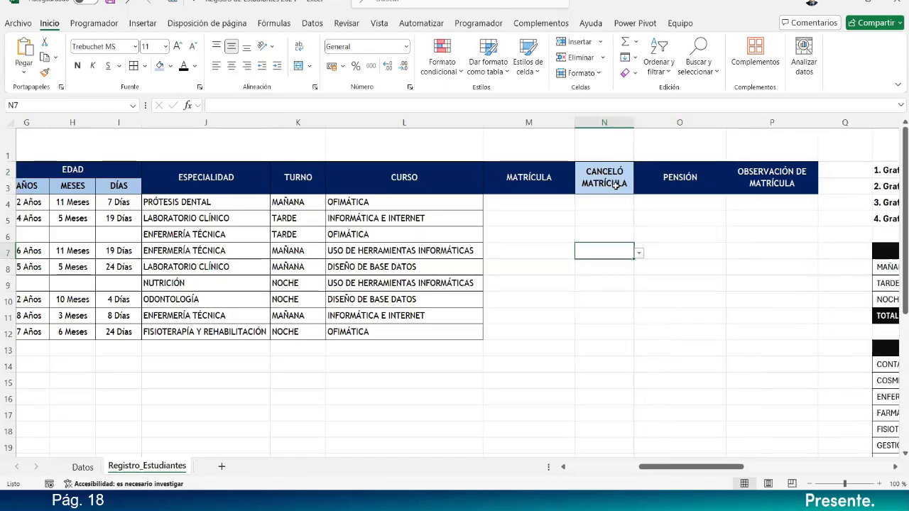
left_click(605, 203)
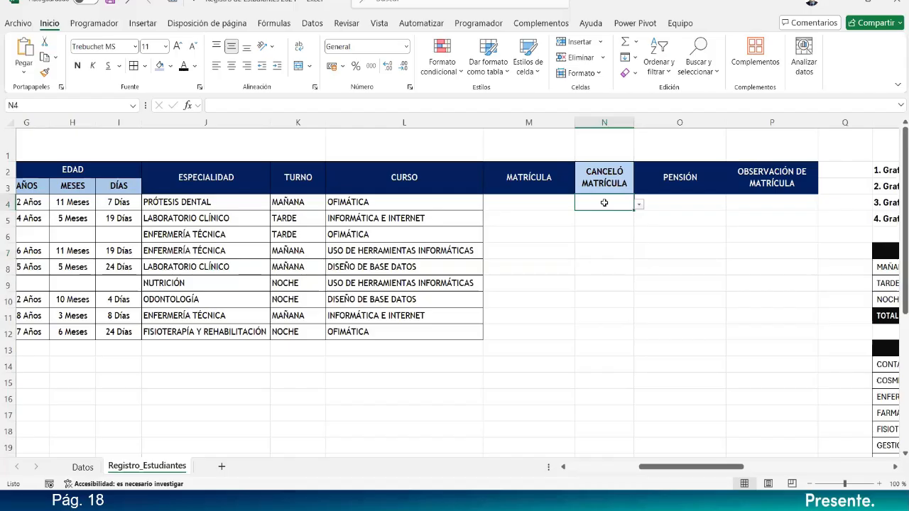
Insert a new column P between PENSIÓN and OBSERVACIÓN DE MATRÍCULA and merge and center its header cells P2:P3.
right_click(744, 122)
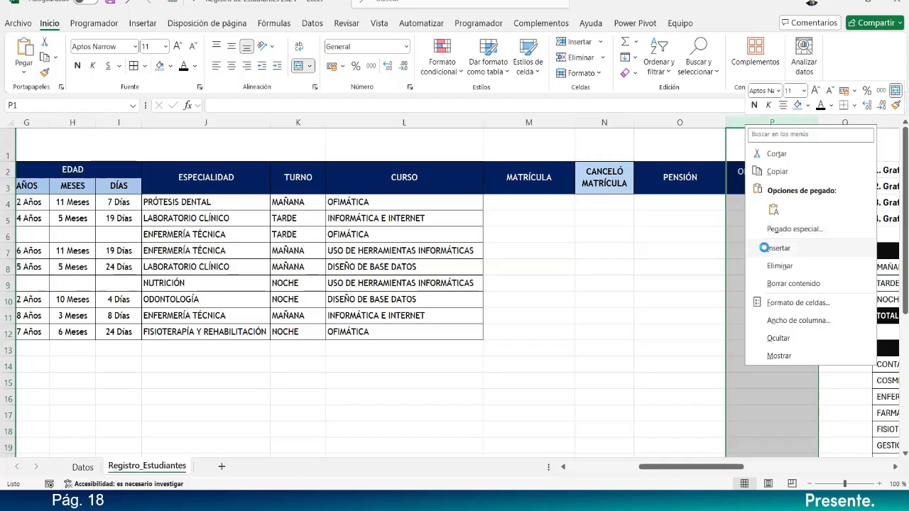
left_click(777, 248)
left_click(762, 234)
left_click(761, 189)
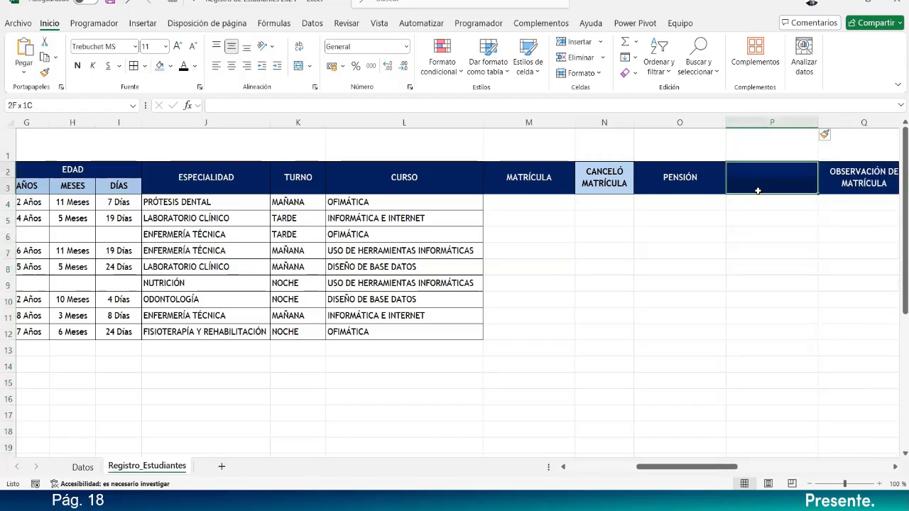
left_click(298, 65)
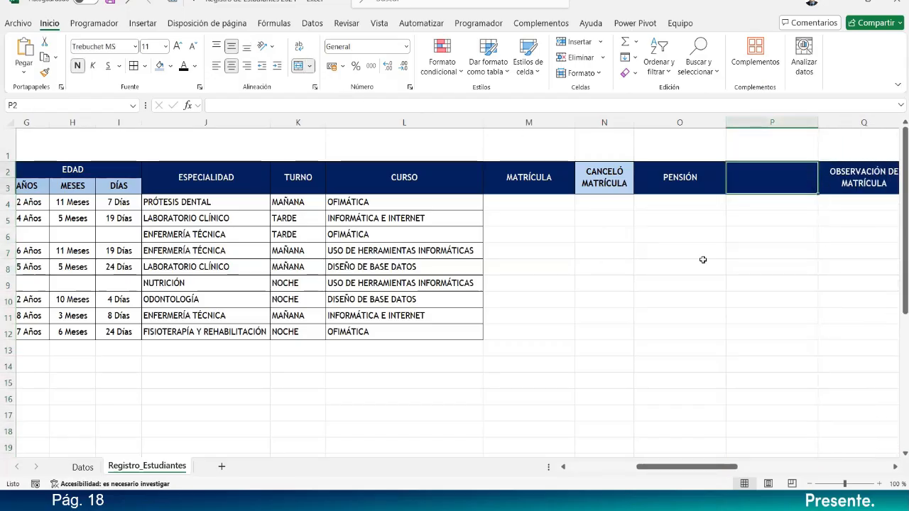
Title the merged P2:P3 header CANCELÓ PENSIÓN.
type("C")
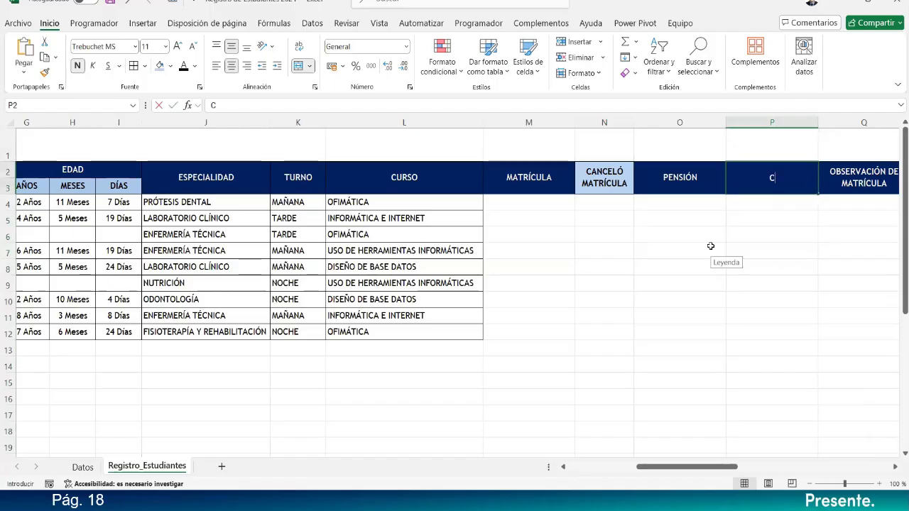
type("ANCELÓ PENSI")
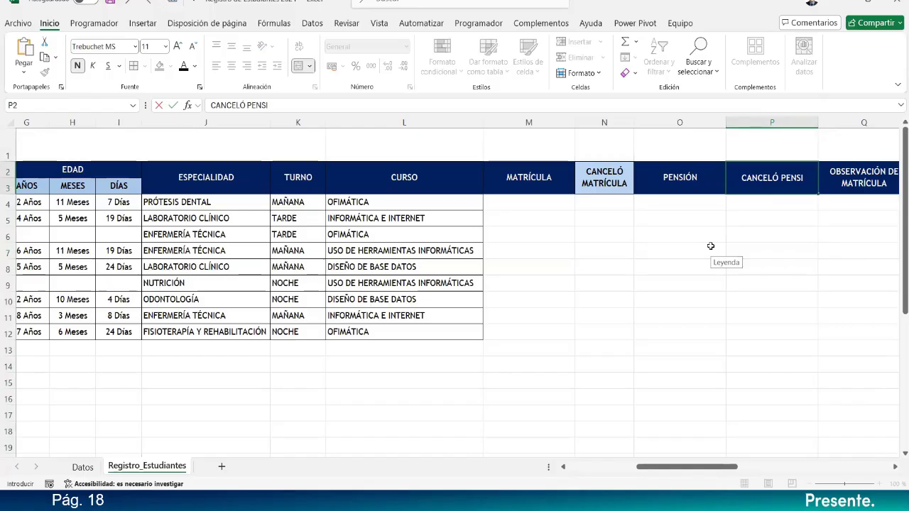
type("ÓN")
key("Return")
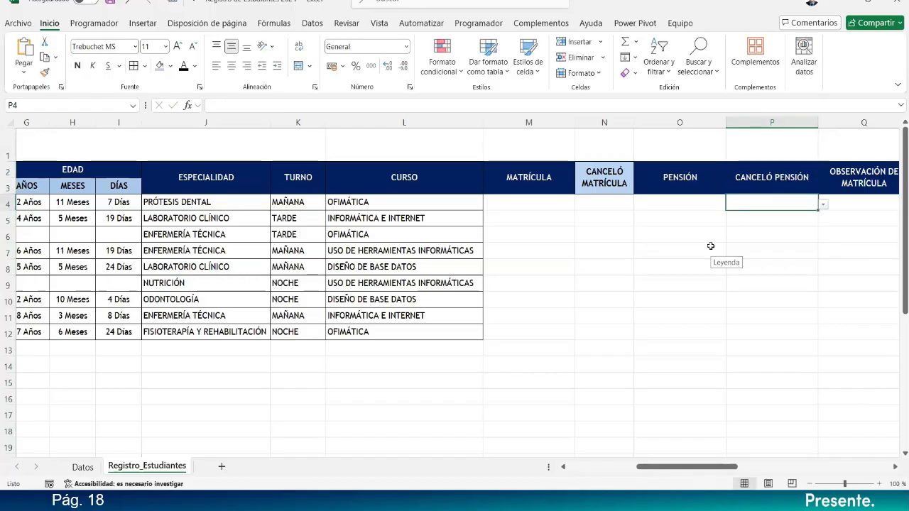
Copy the formatting of the CANCELÓ MATRÍCULA header onto the CANCELÓ PENSIÓN header.
left_click(618, 190)
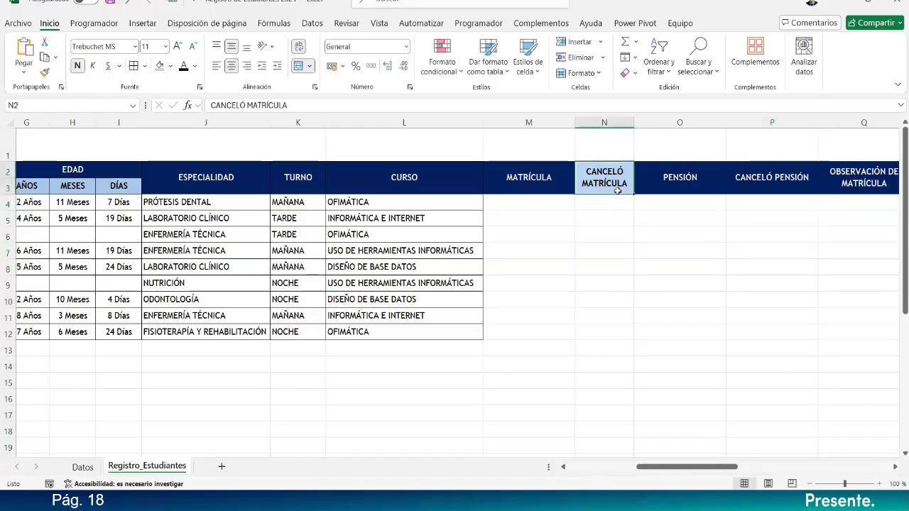
left_click(45, 74)
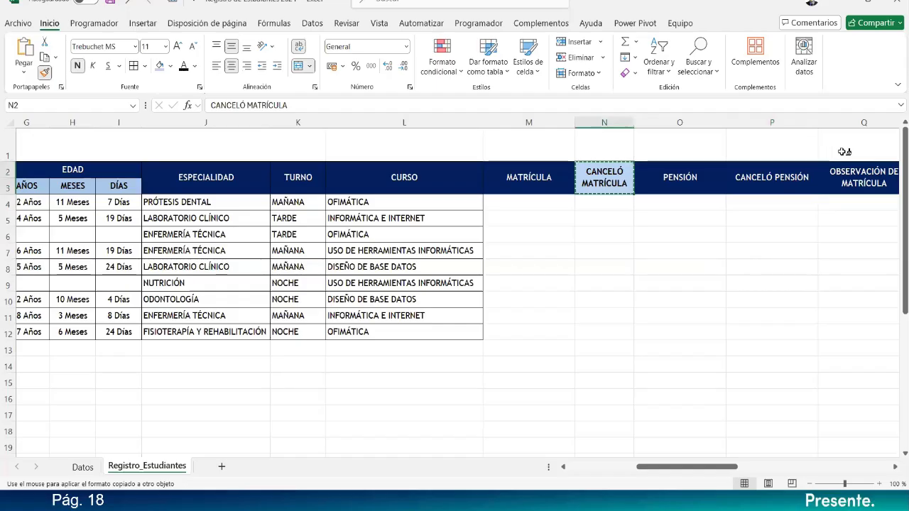
left_click(782, 188)
left_click(773, 223)
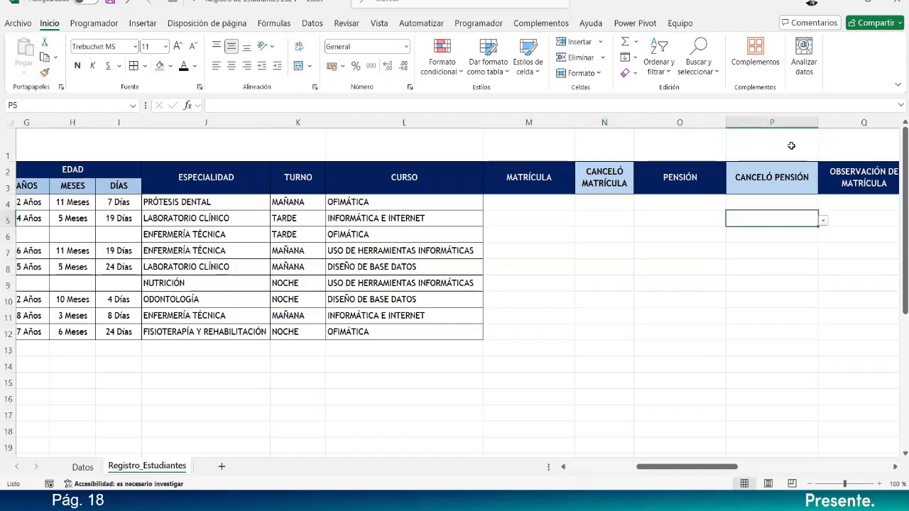
Narrow the CANCELÓ PENSIÓN column P and set its exact width to 10.
double_click(817, 120)
left_click_drag(817, 121, 774, 125)
left_click(771, 194)
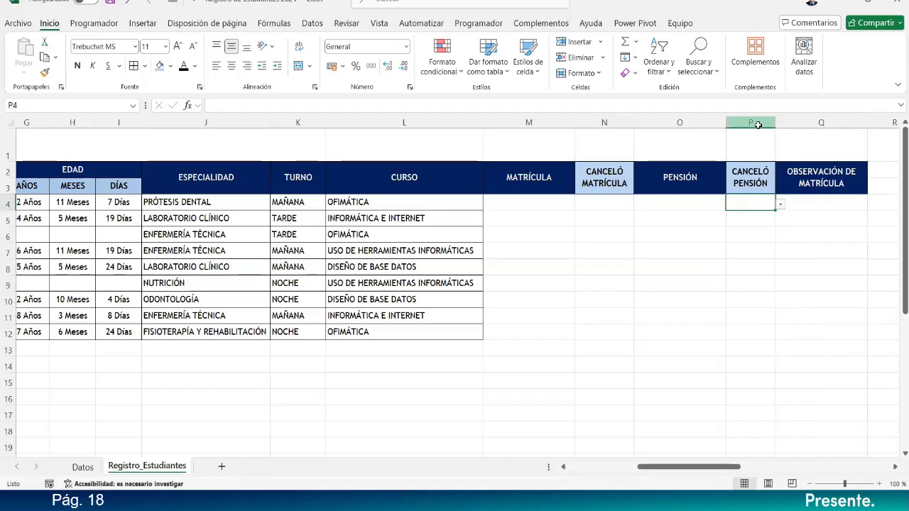
right_click(757, 125)
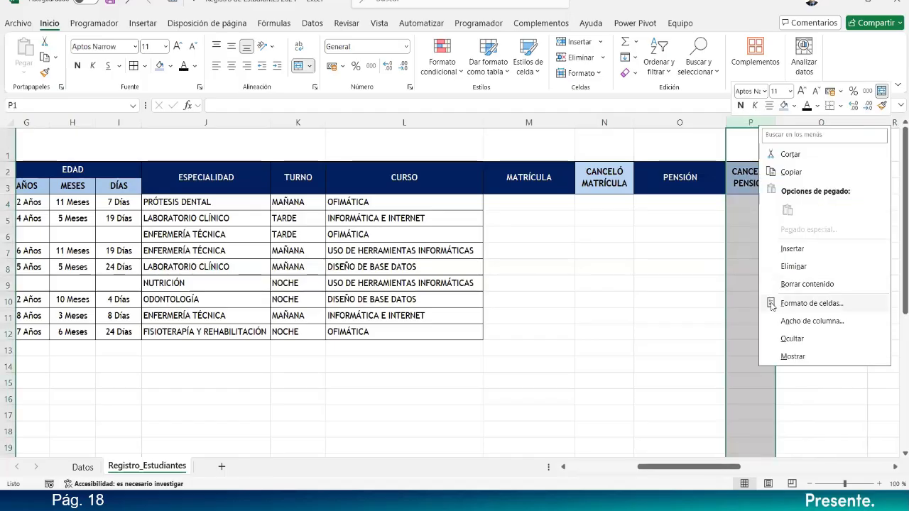
left_click(810, 320)
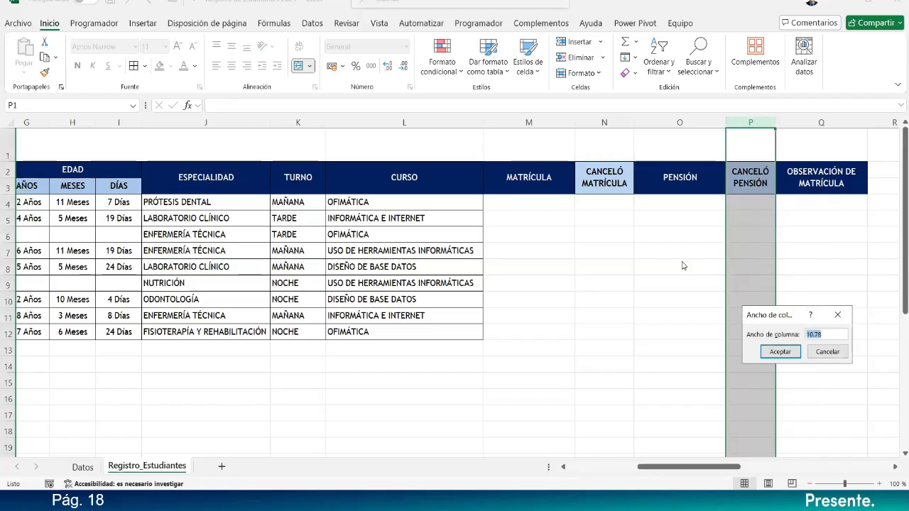
type("10")
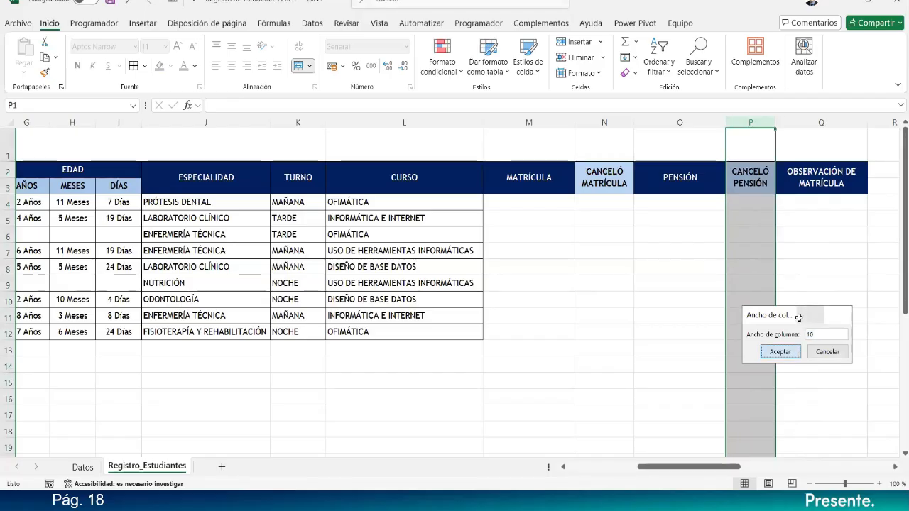
key("Return")
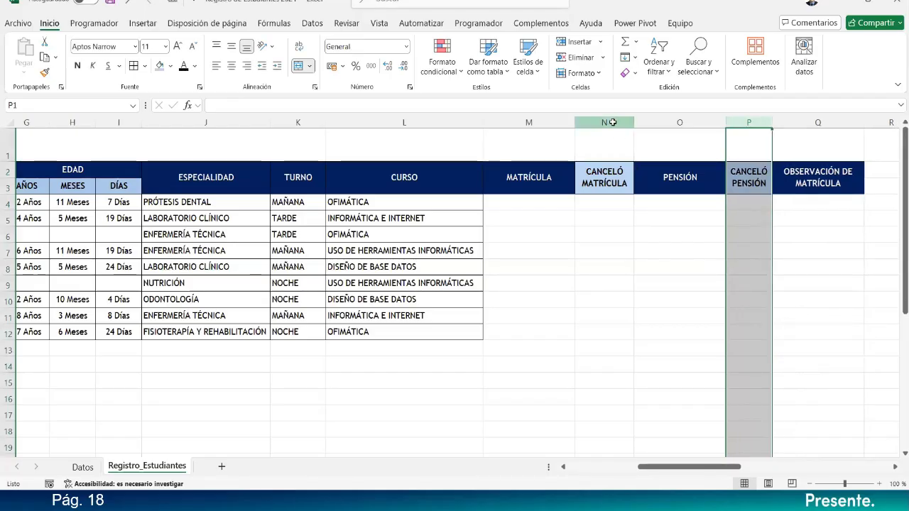
Set the width of the CANCELÓ MATRÍCULA column N to 10 and widen it slightly to about 12.44 to fit its header.
left_click(613, 122)
right_click(612, 122)
left_click(654, 326)
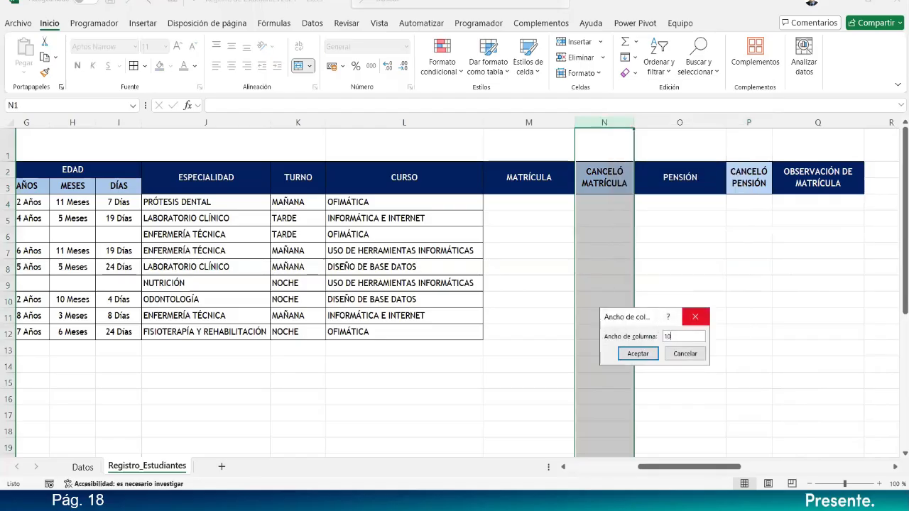
type("10")
key("Return")
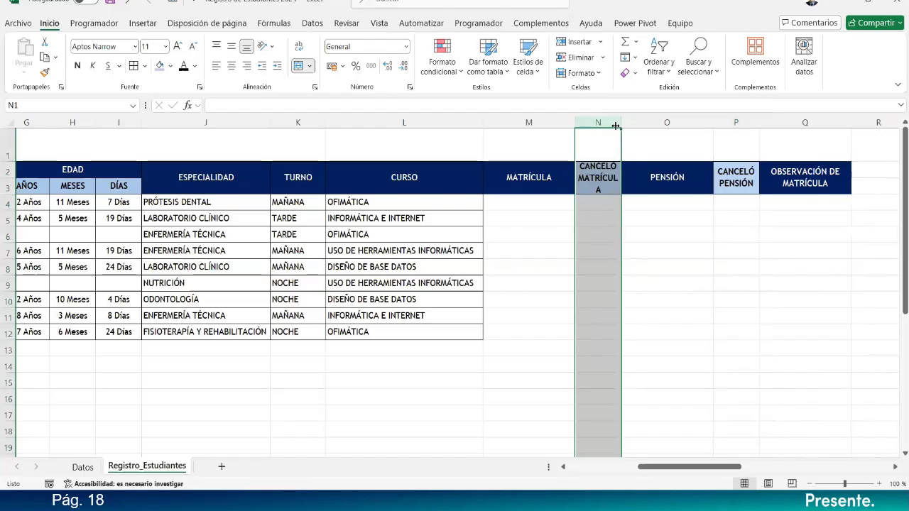
left_click_drag(622, 128, 627, 134)
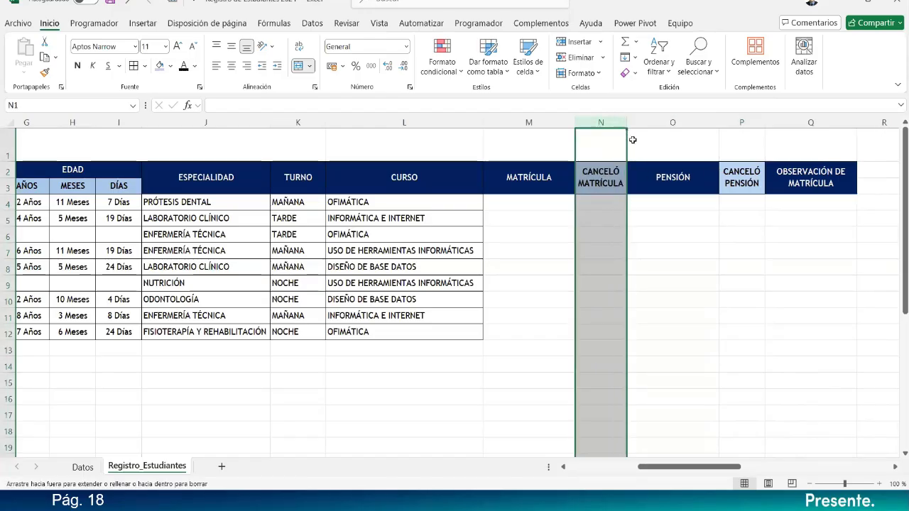
left_click_drag(629, 122, 632, 122)
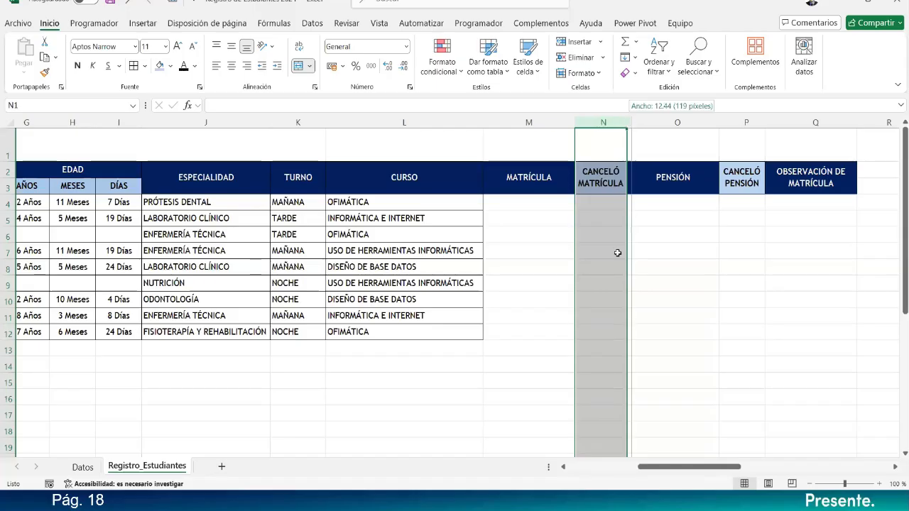
Apply all borders to the empty data cells M4:Q12 under the MATRÍCULA through OBSERVACIÓN DE MATRÍCULA headers.
left_click(651, 287)
left_click_drag(525, 202, 814, 329)
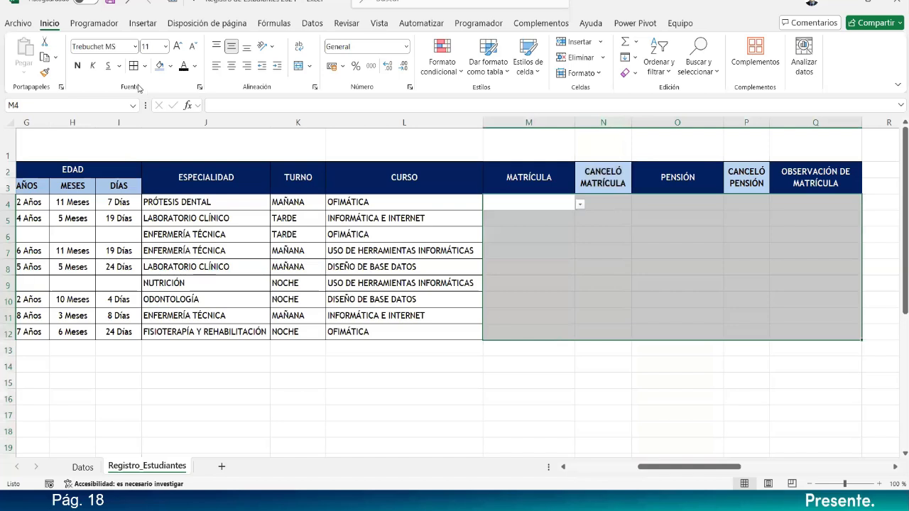
left_click(134, 66)
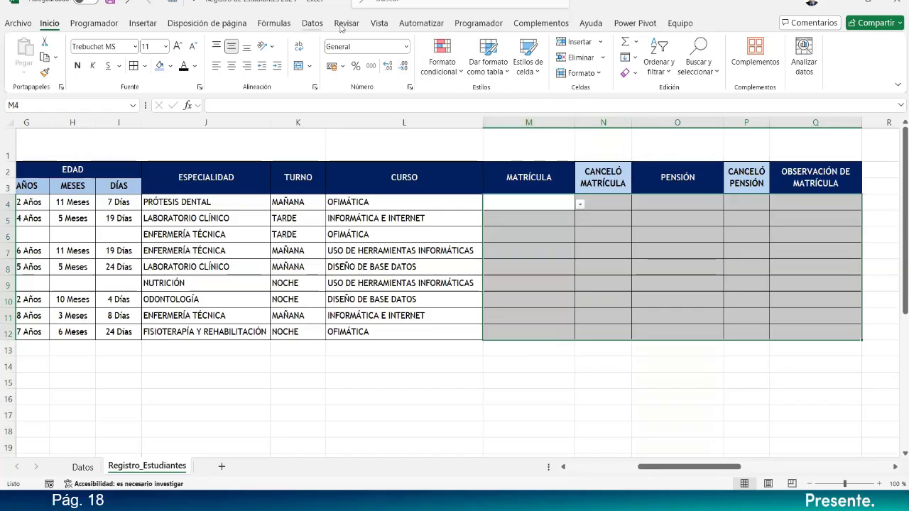
Clear the list restriction from cells M4:Q12 by allowing any value, applying the change to all cells with the same validation settings.
left_click(312, 24)
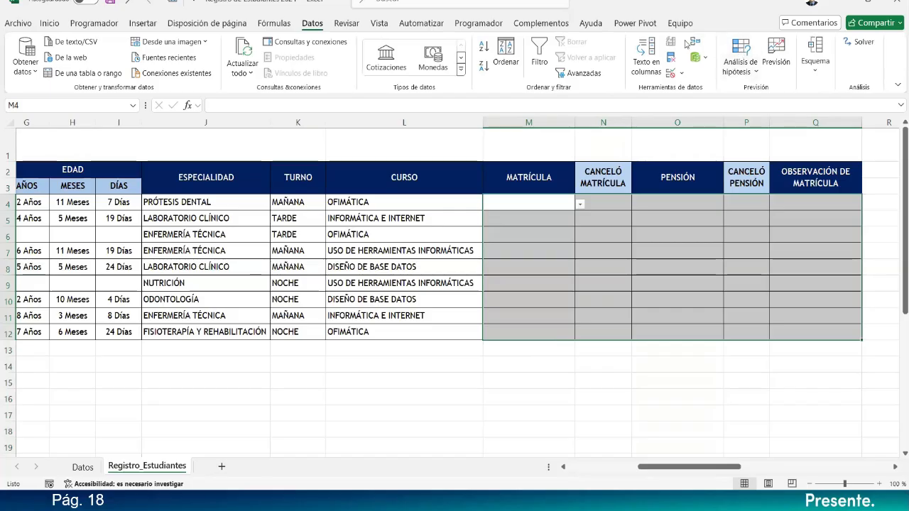
left_click(672, 73)
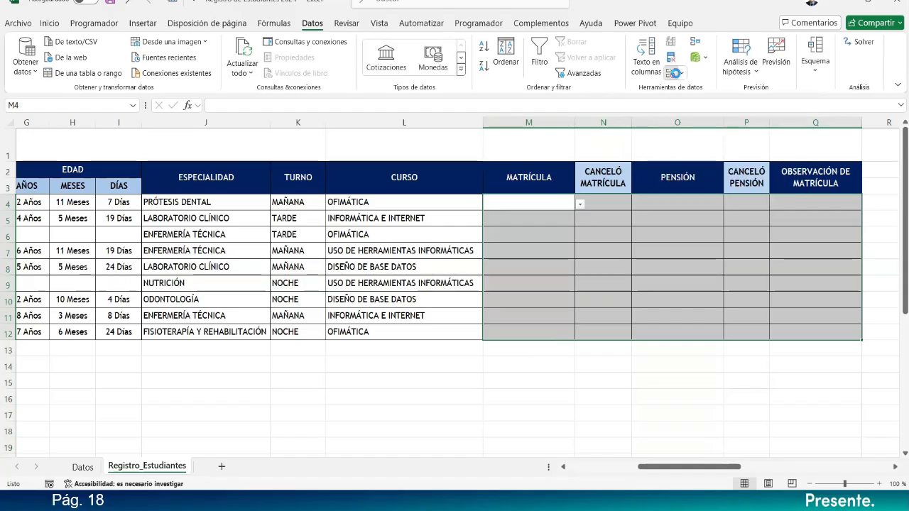
left_click(371, 222)
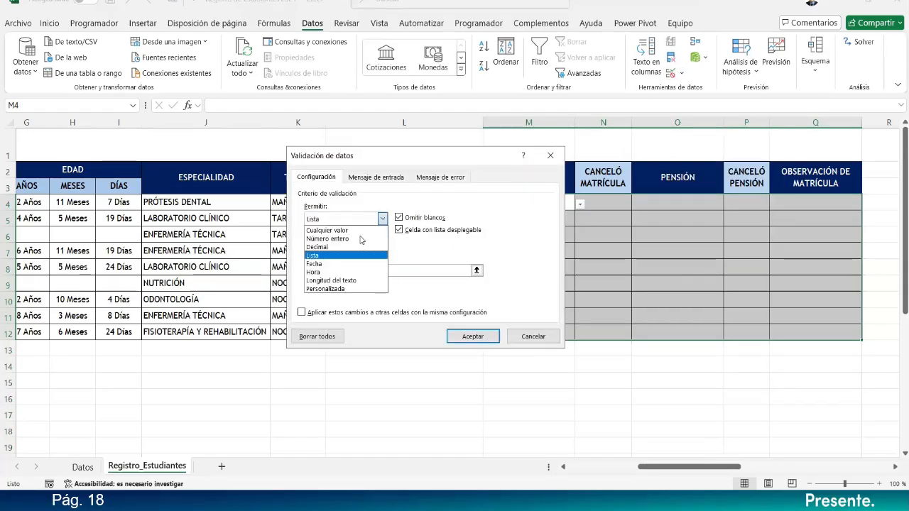
left_click(355, 238)
left_click(357, 220)
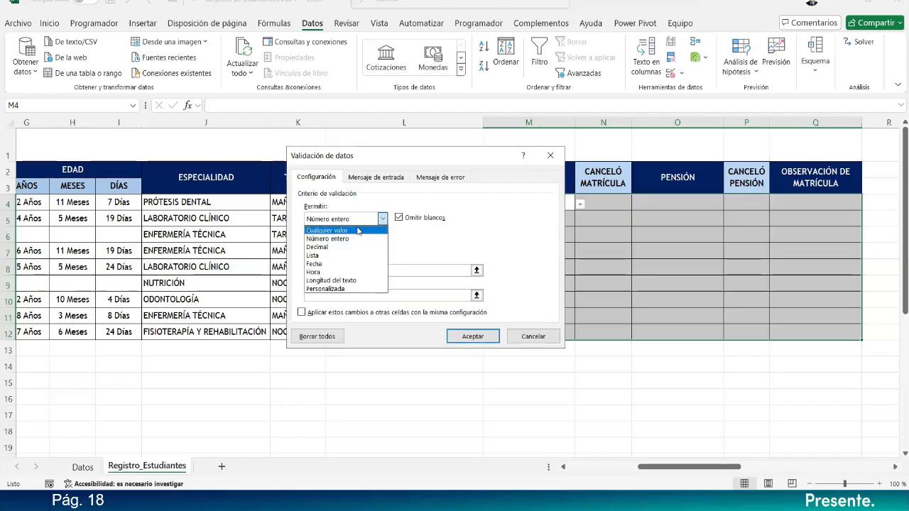
left_click(355, 230)
left_click(321, 313)
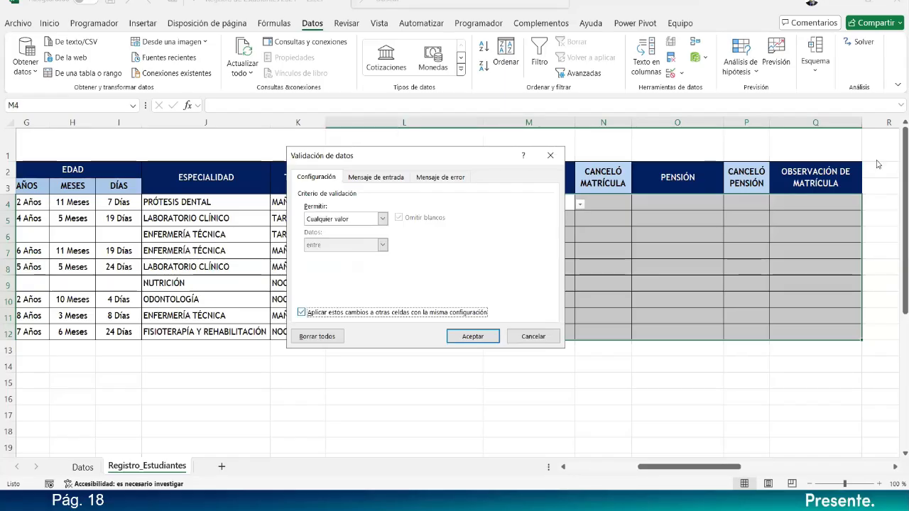
left_click(473, 337)
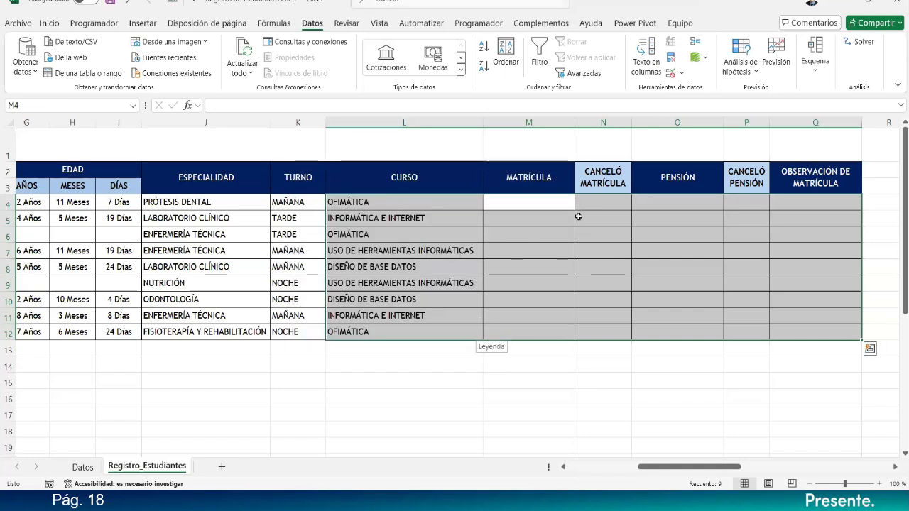
left_click(579, 217)
Restrict the CURSO cells L4:L12 to a drop-down list sourced from =Lista_Cursos, keeping the existing error alert.
left_click(475, 203)
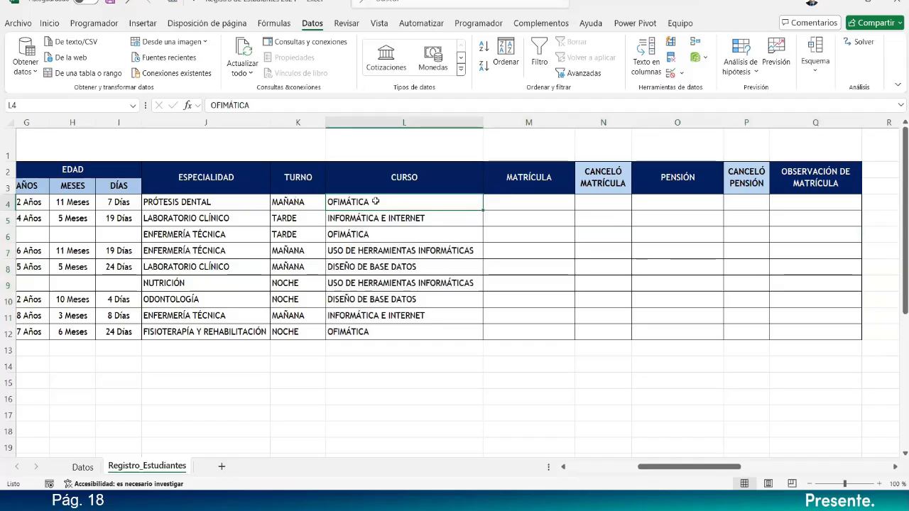
key("shift+Down")
key("shift+Down")
key("shift+Down")
key("shift+Down")
key("shift+Down")
key("shift+Down")
key("shift+Down")
key("shift+Down")
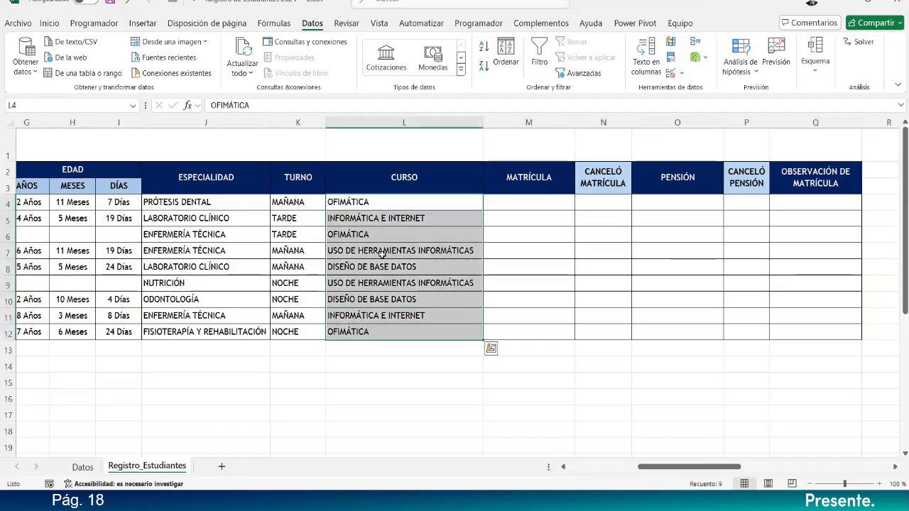
left_click(670, 73)
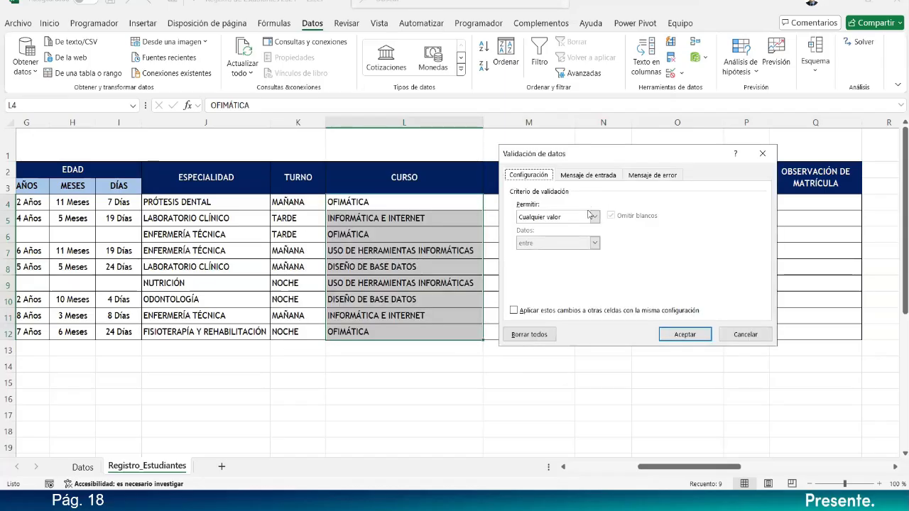
left_click(568, 216)
left_click(560, 251)
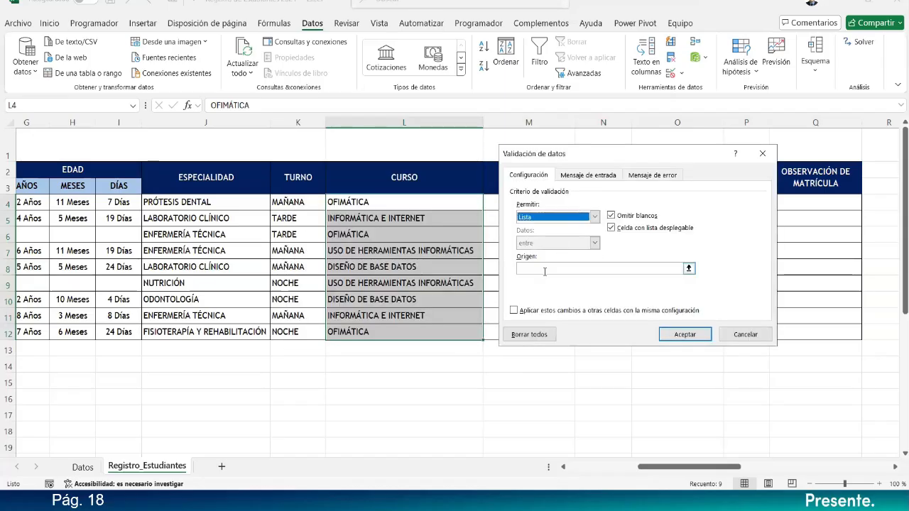
left_click(544, 271)
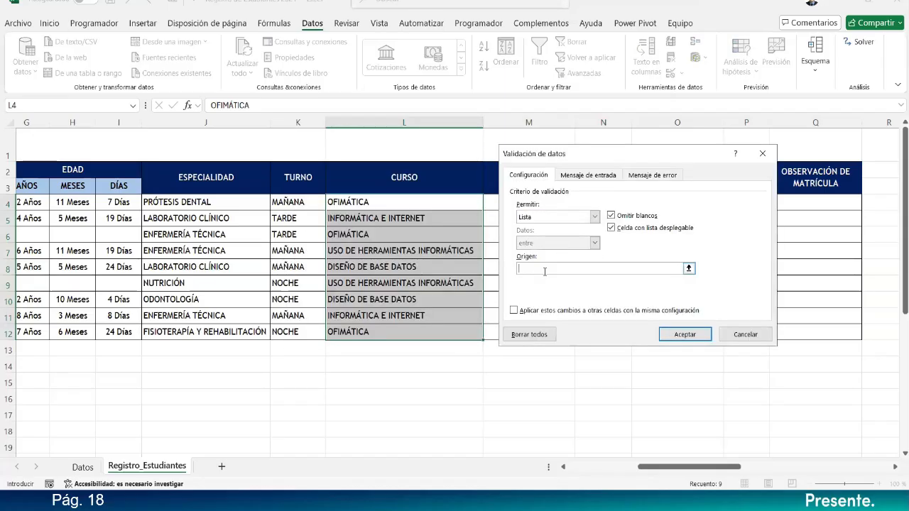
left_click(81, 467)
scroll(96, 313, "down", 3)
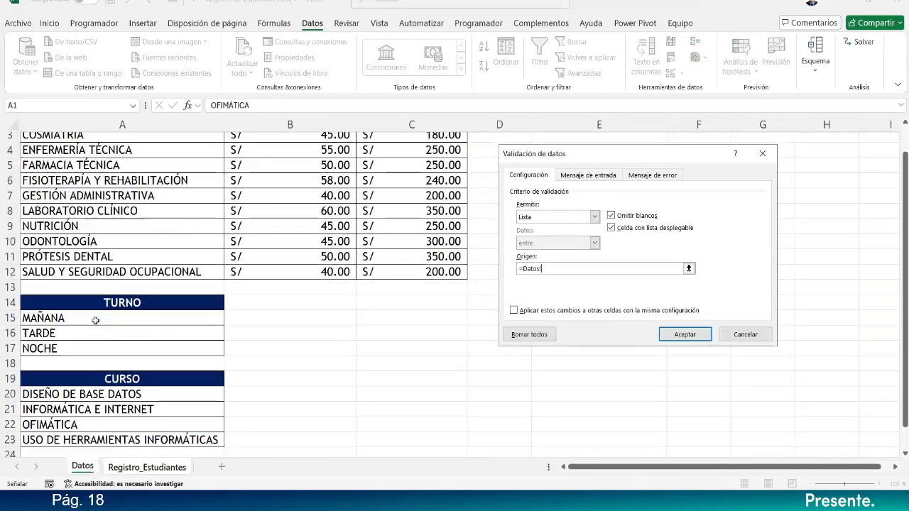
left_click_drag(101, 302, 97, 348)
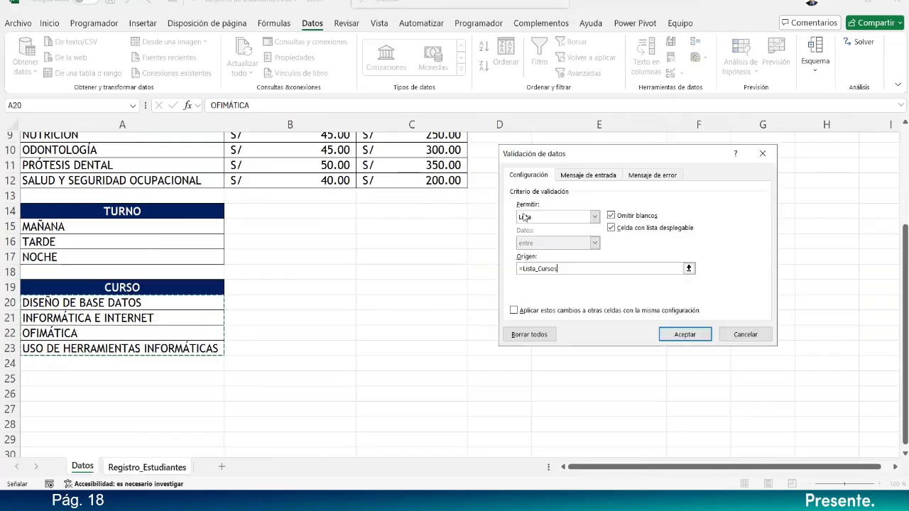
left_click(668, 176)
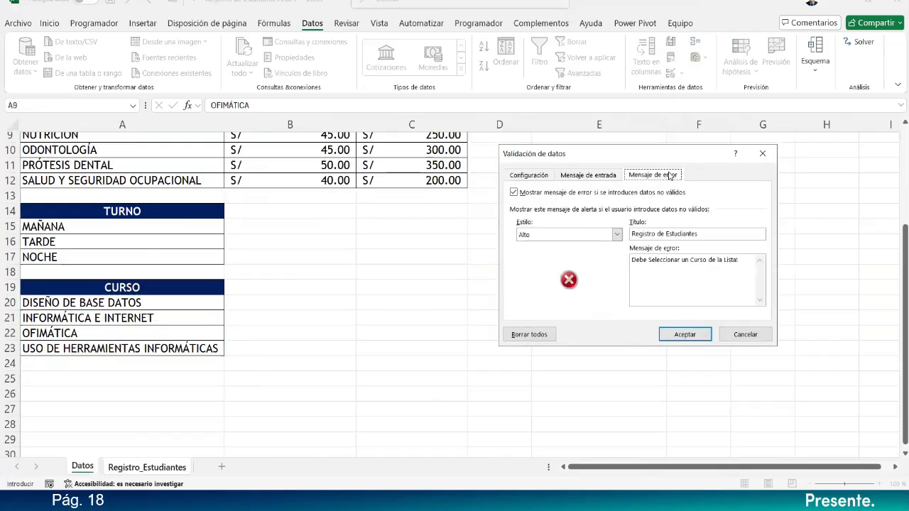
left_click(683, 331)
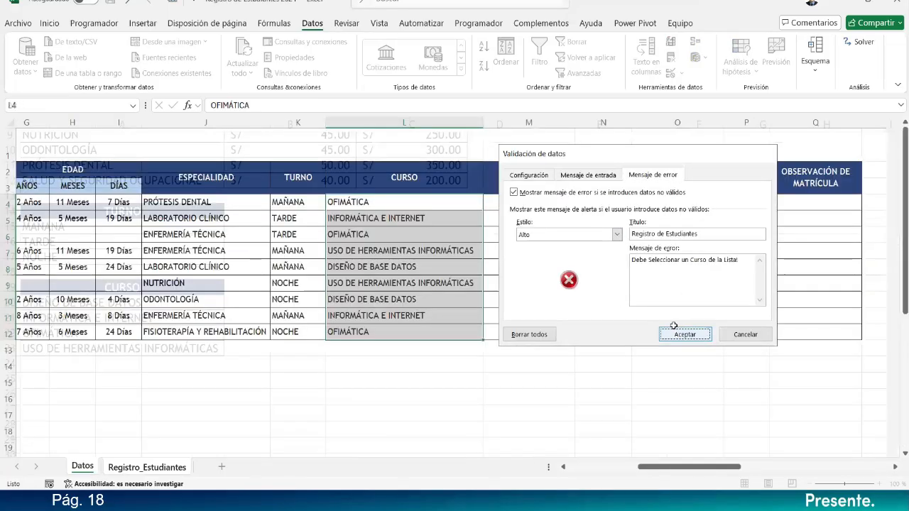
Test the course drop-down in L4 by choosing INFORMÁTICA E INTERNET and then DISEÑO DE BASE DATOS.
left_click(506, 234)
left_click(480, 208)
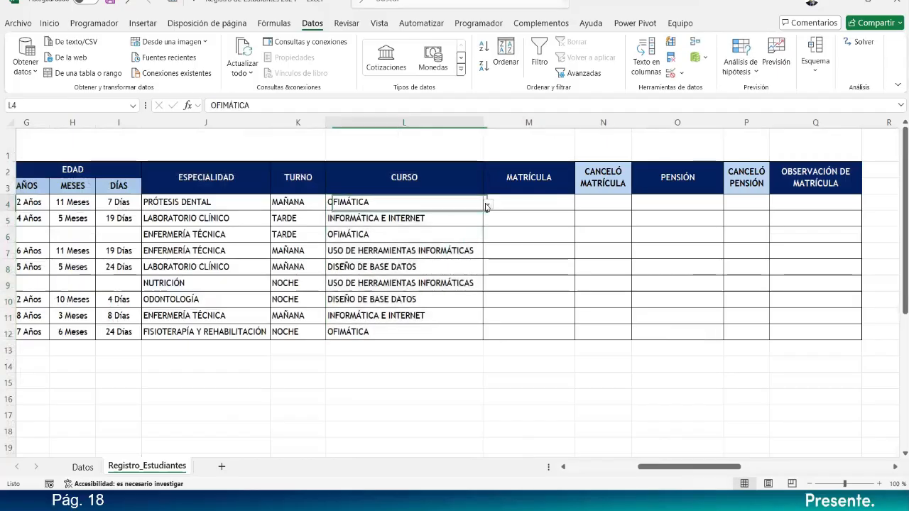
left_click(488, 206)
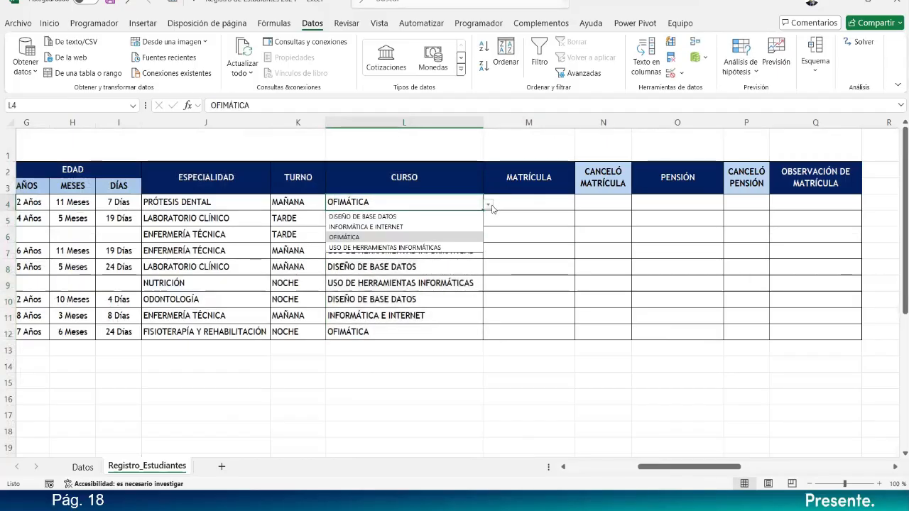
left_click(489, 206)
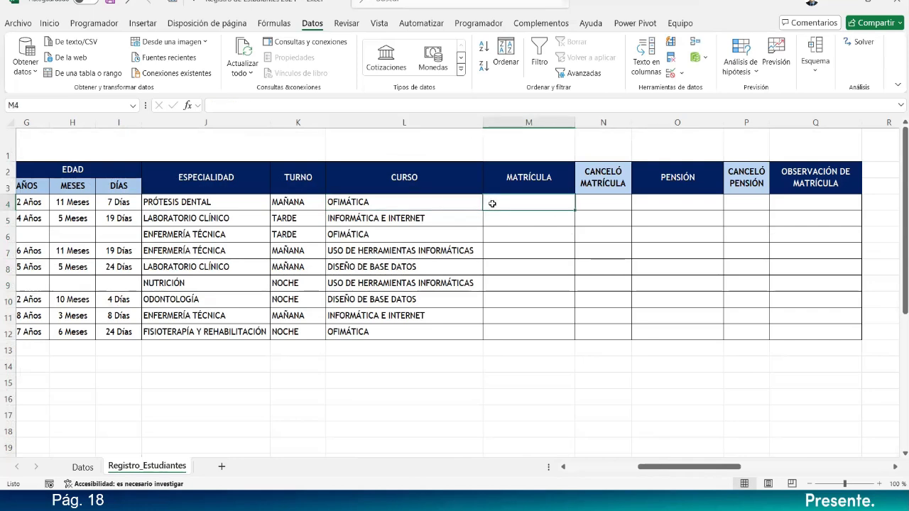
left_click(488, 204)
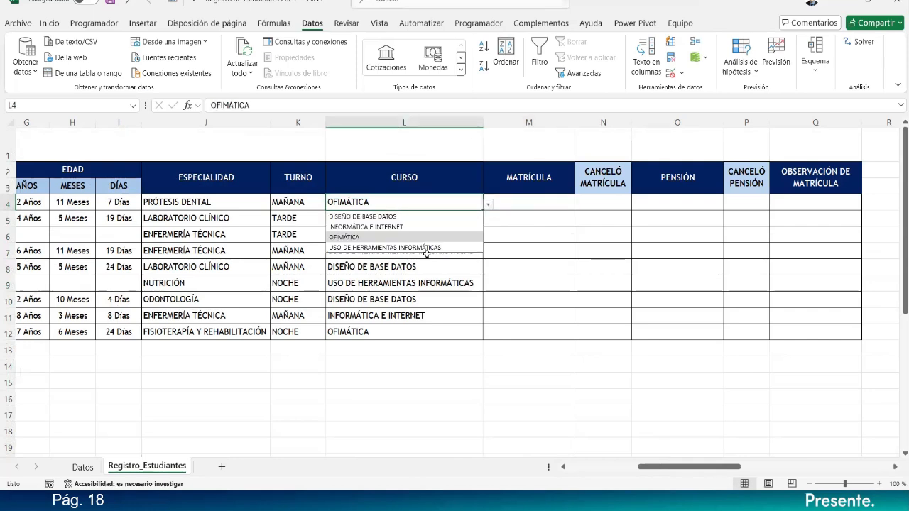
left_click(378, 227)
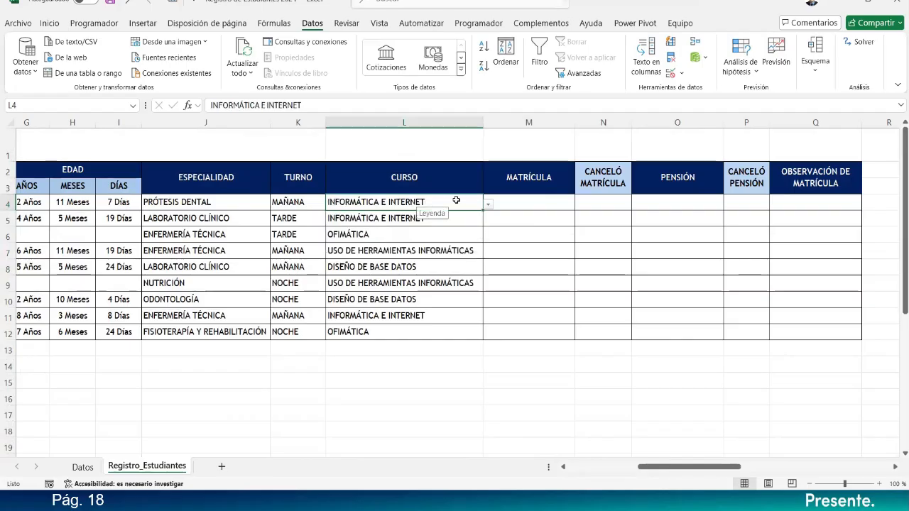
left_click(487, 204)
left_click(411, 216)
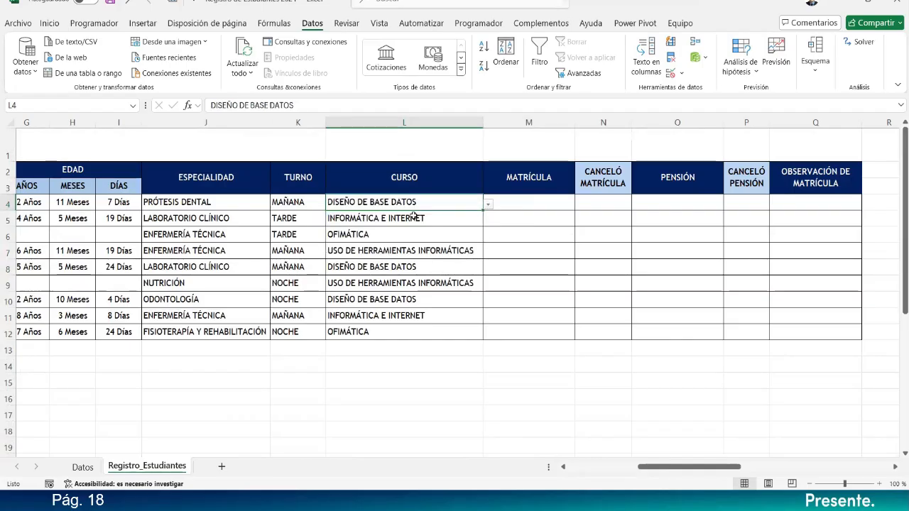
left_click(566, 204)
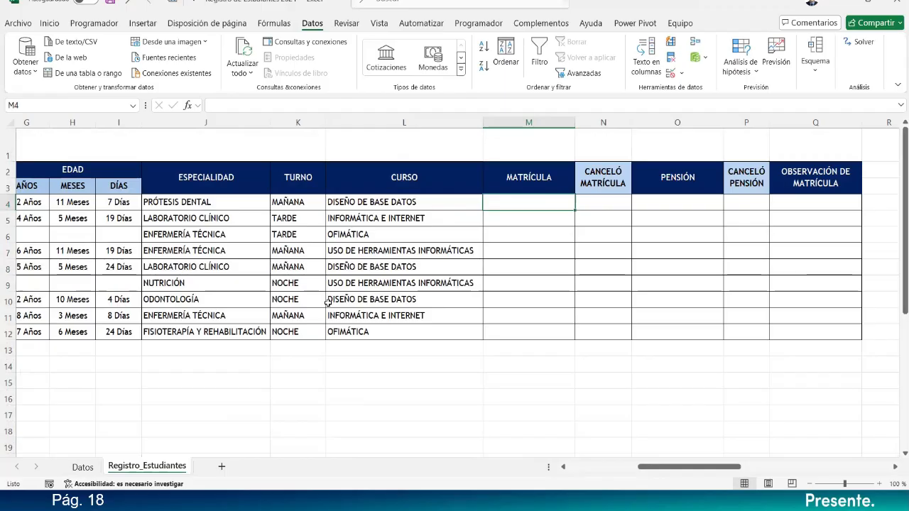
Compare the ESPECIALIDAD entry in J4 with the specialty, enrolment cost and pension columns on the Datos sheet.
left_click(180, 206)
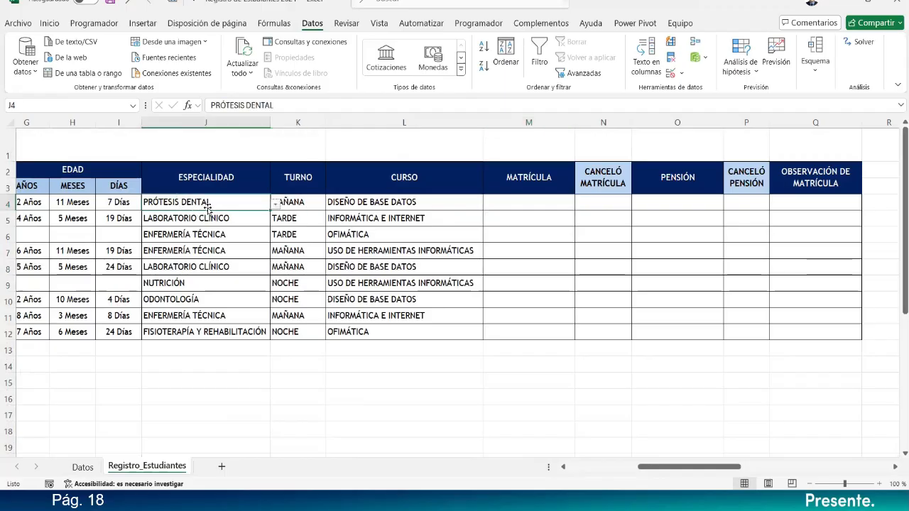
left_click(82, 466)
scroll(111, 310, "up", 3)
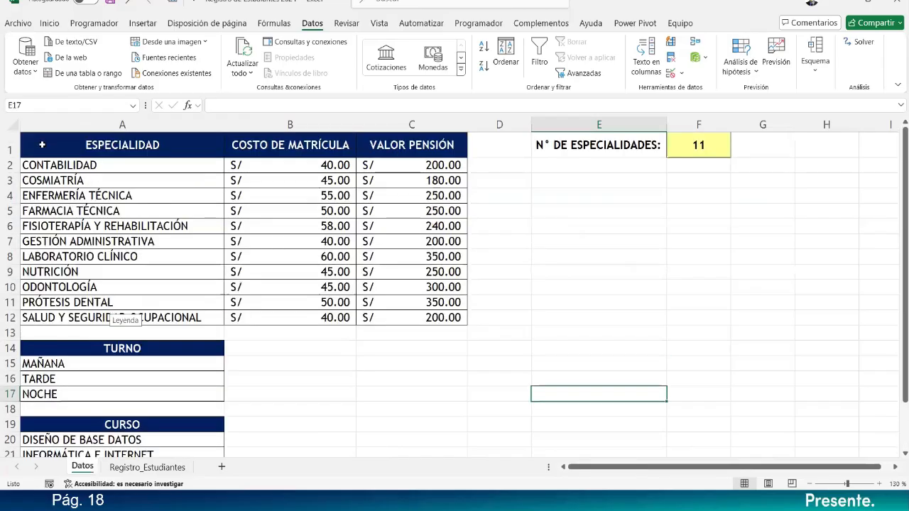
left_click(45, 167)
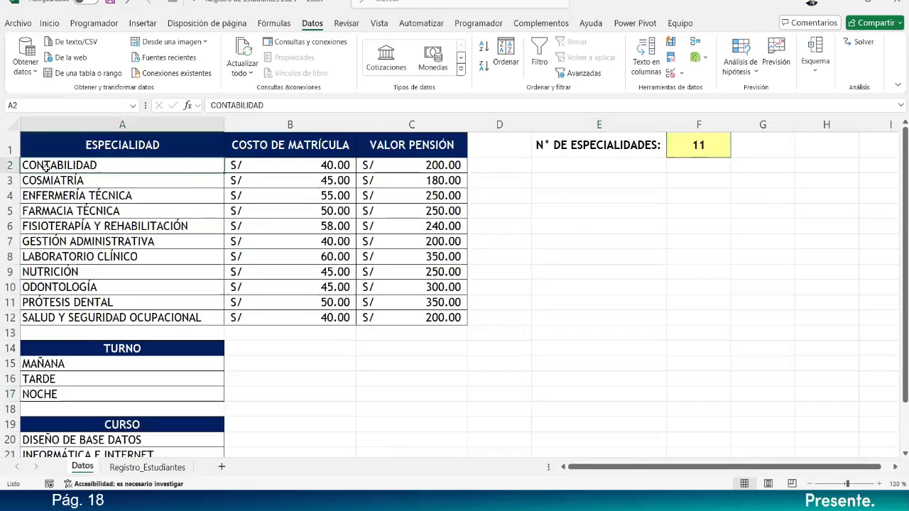
left_click(244, 161)
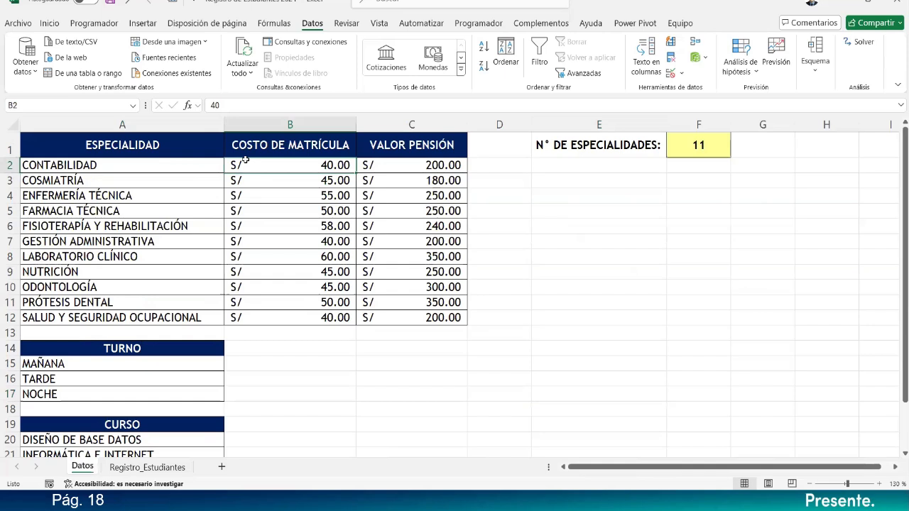
left_click(409, 169)
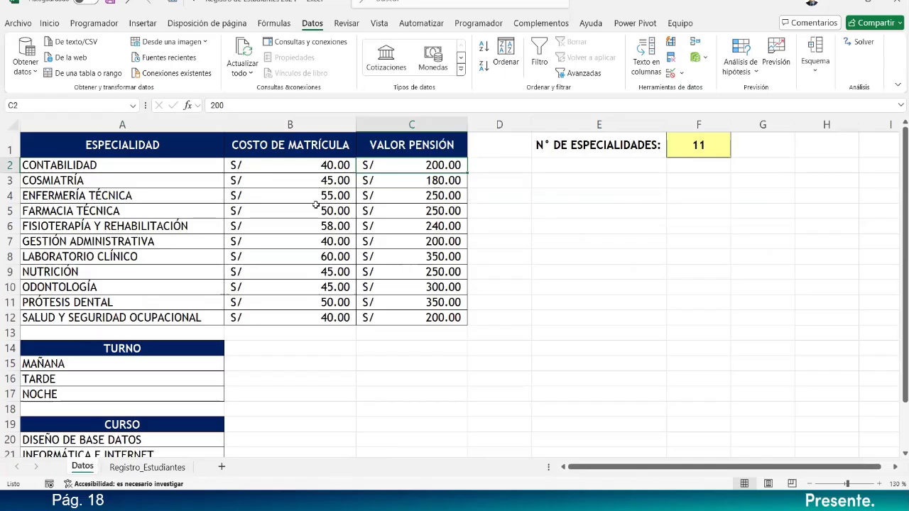
left_click(80, 169)
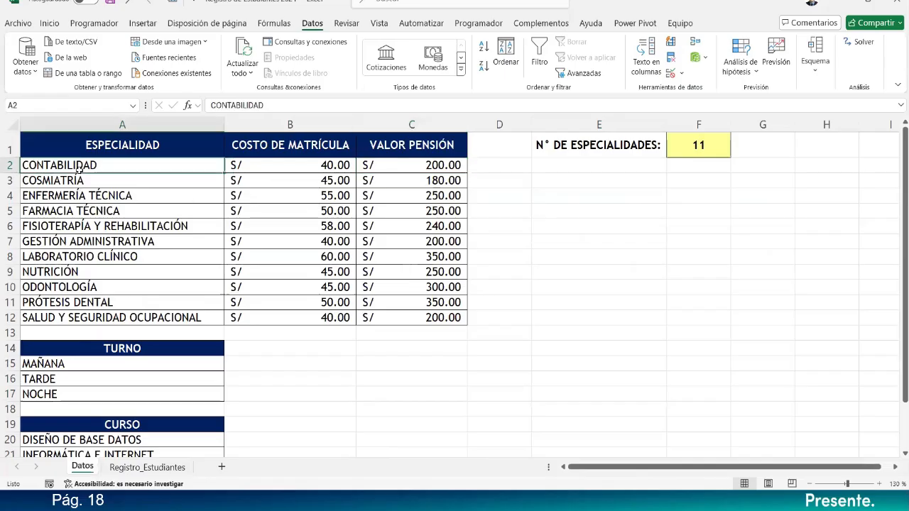
left_click(300, 166)
left_click(414, 170)
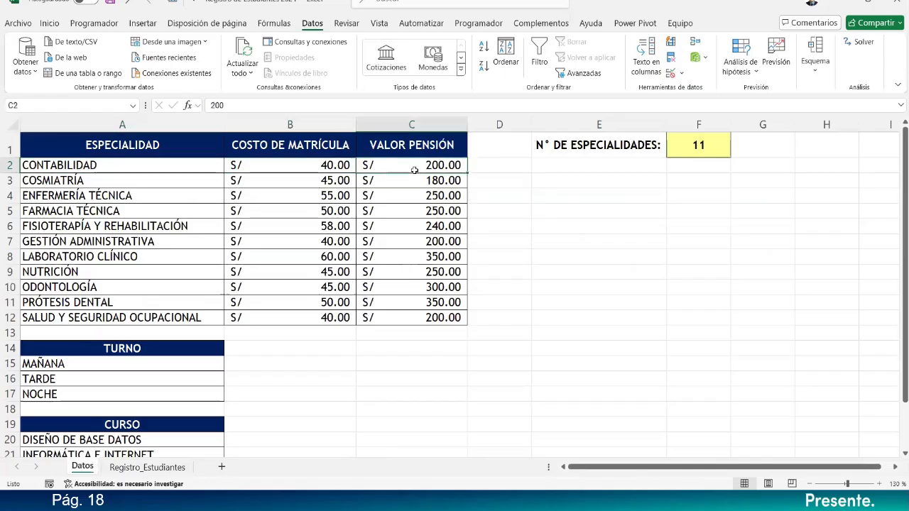
left_click(144, 469)
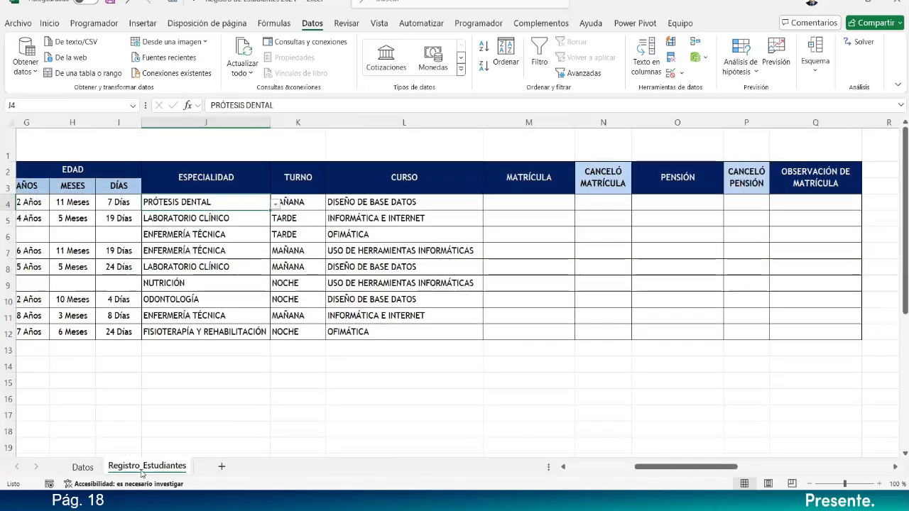
Select the specialty fee data A2:C12 on the Datos sheet and check it against the MATRÍCULA cell M4 in Registro_Estudiantes.
left_click(84, 467)
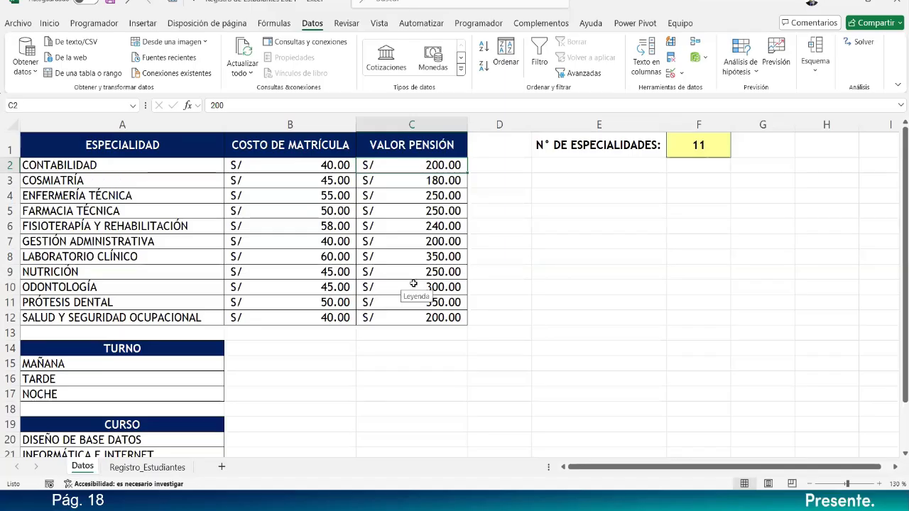
left_click(535, 286)
left_click_drag(96, 166, 472, 321)
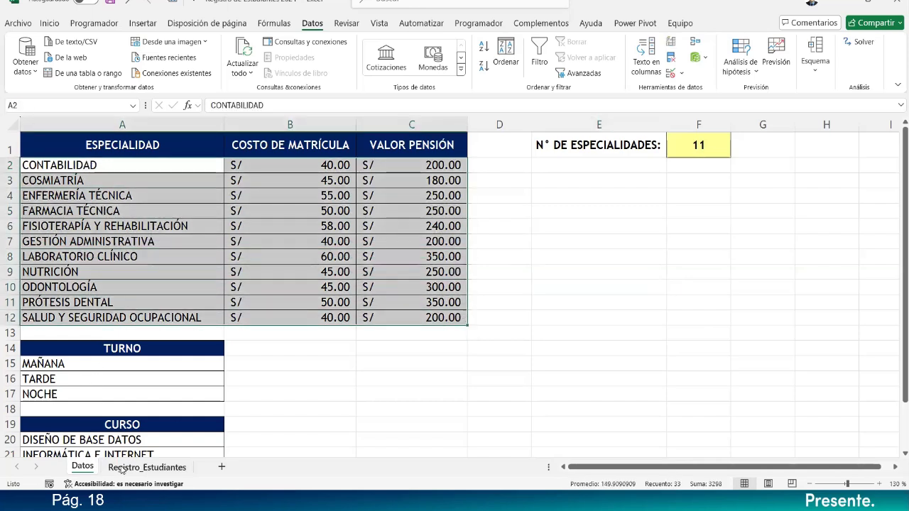
left_click(147, 468)
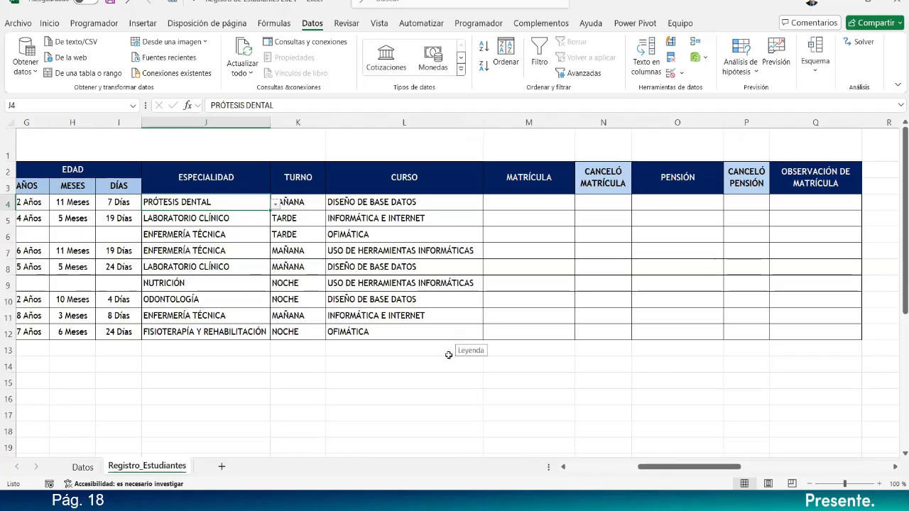
left_click(501, 190)
left_click(500, 202)
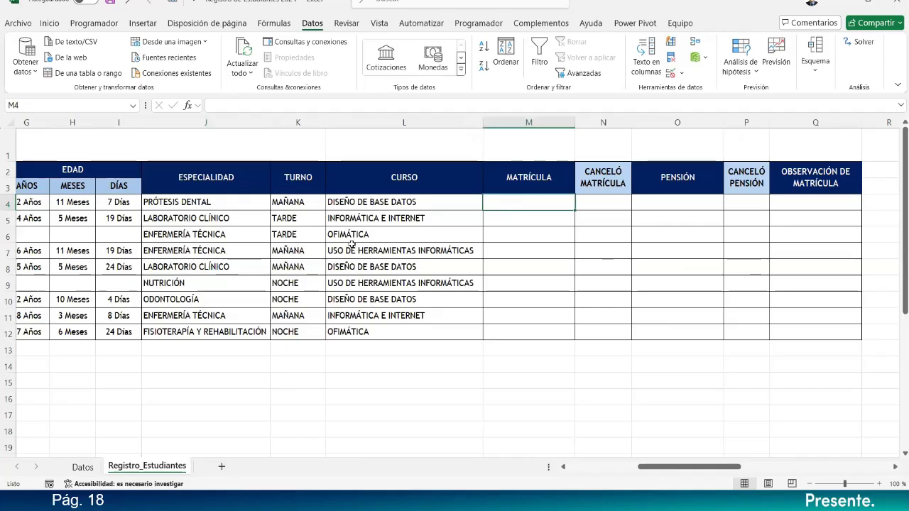
left_click(77, 470)
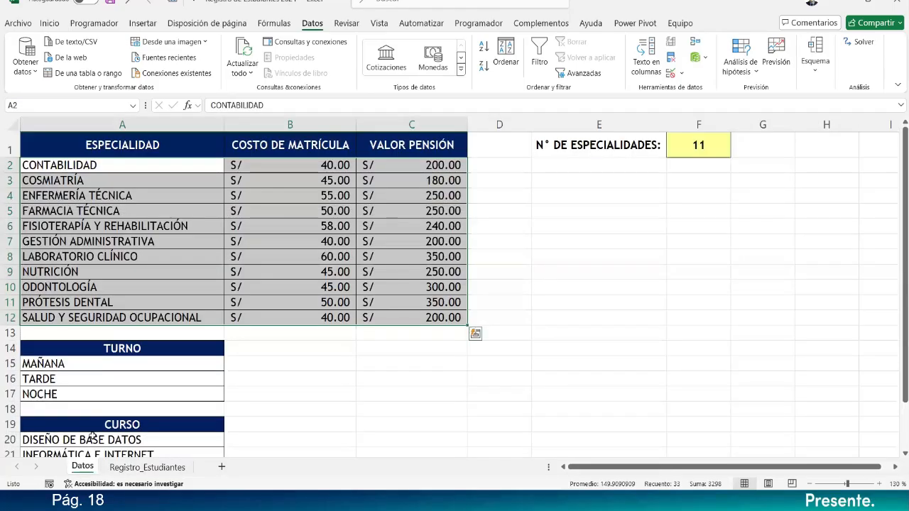
Compare the PRÓTESIS DENTAL enrolment cost in B11 of the Datos sheet with student row 4 and its MATRÍCULA cell in Registro_Estudiantes.
left_click(147, 467)
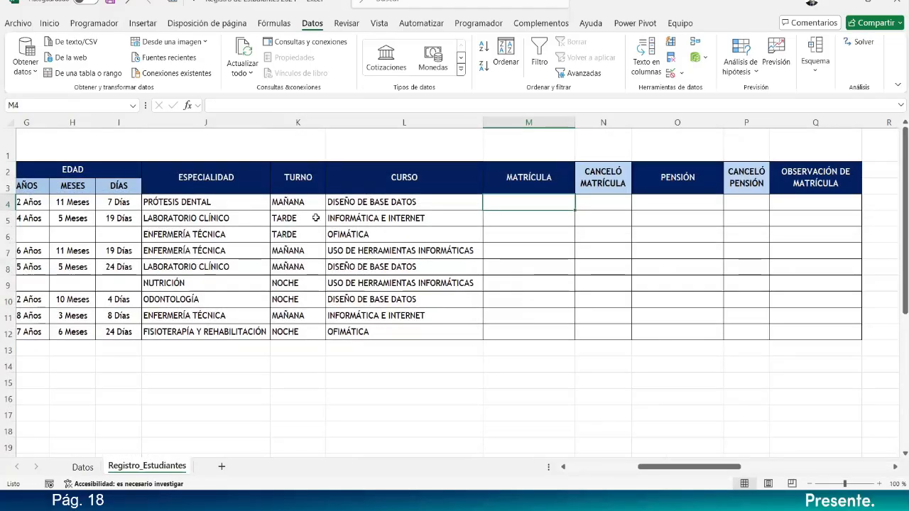
left_click(83, 467)
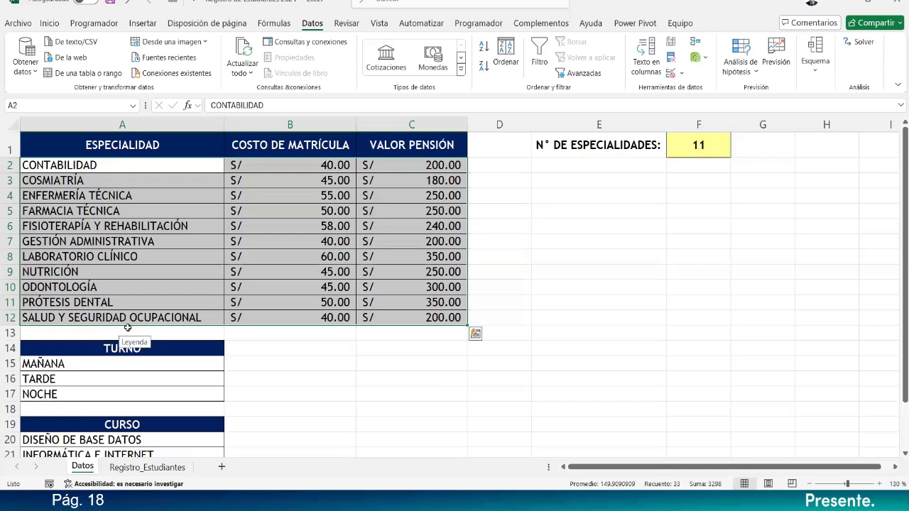
left_click(310, 299)
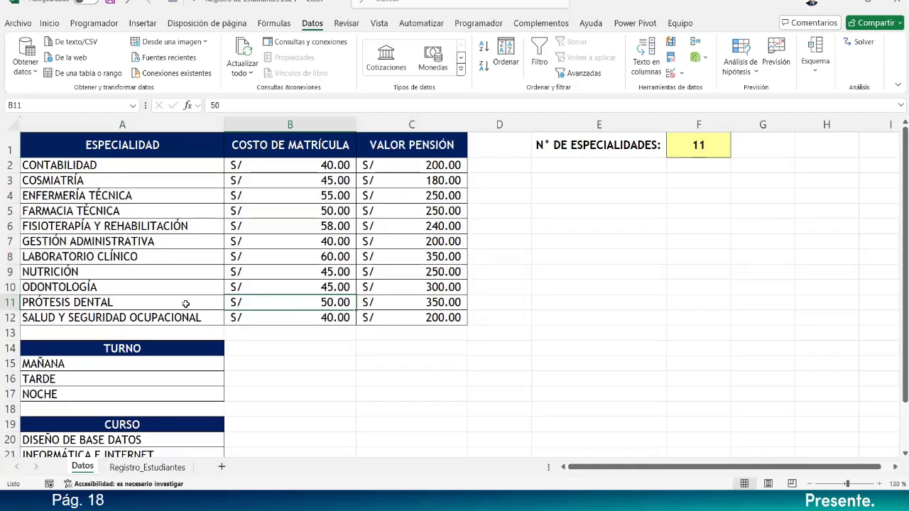
left_click(170, 468)
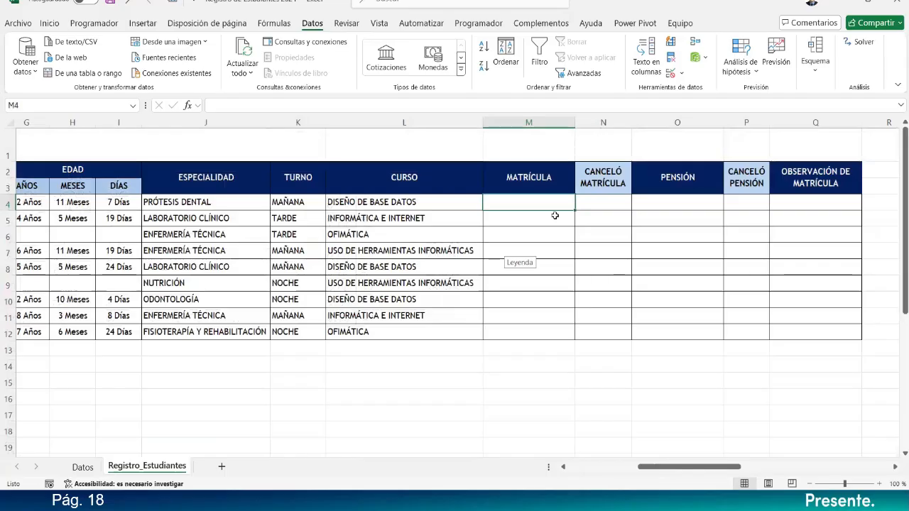
left_click(80, 467)
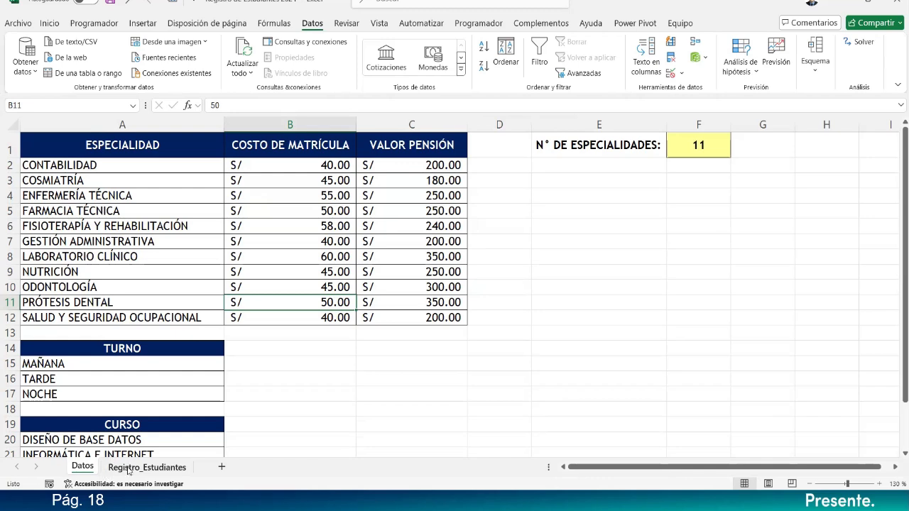
left_click(129, 468)
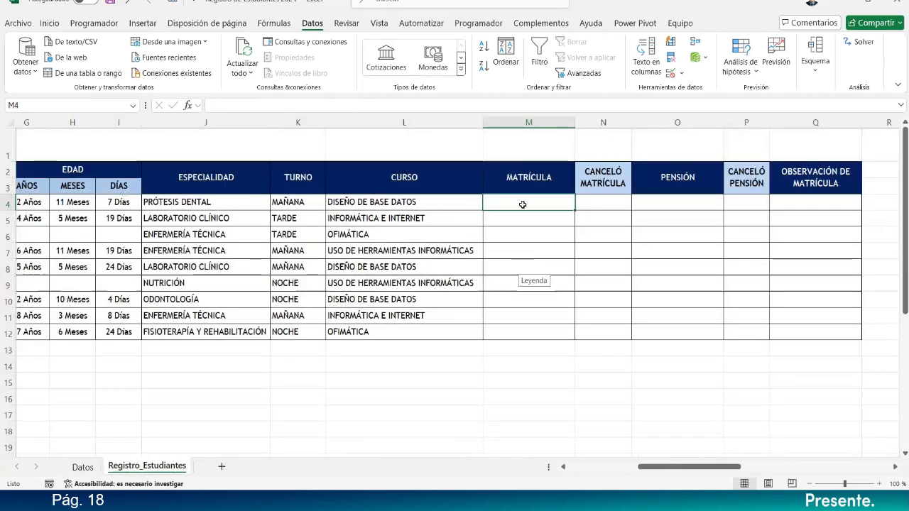
scroll(521, 205, "up", 1)
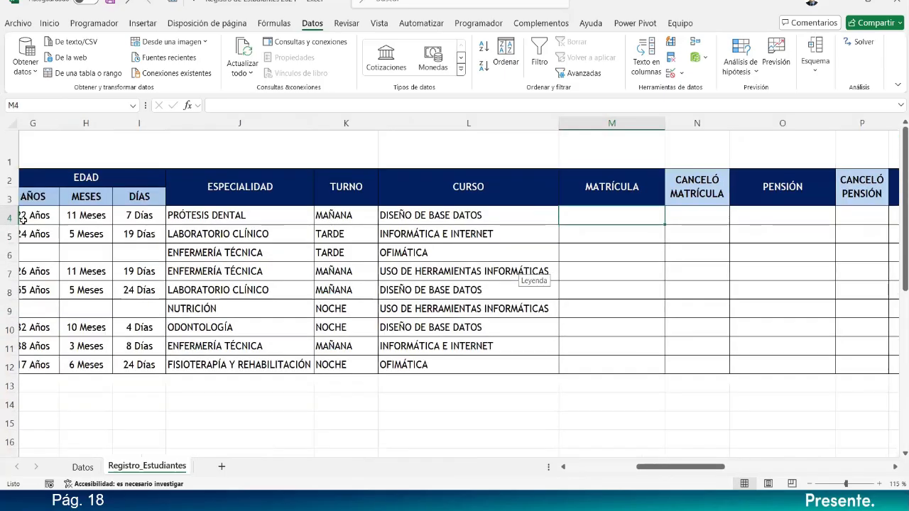
left_click(12, 220)
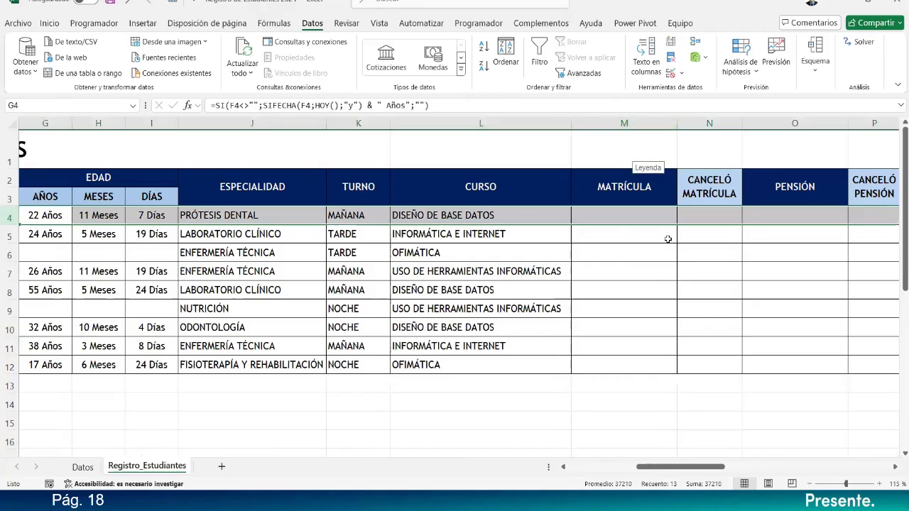
Start a BUSCARV formula in MATRÍCULA cell M4 with the ESPECIALIDAD cell J4 as the lookup value.
left_click(627, 214)
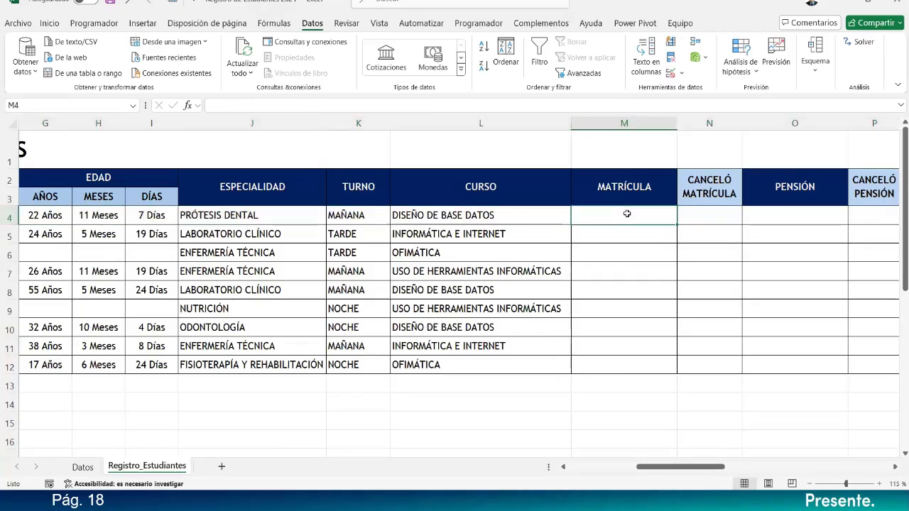
type("=")
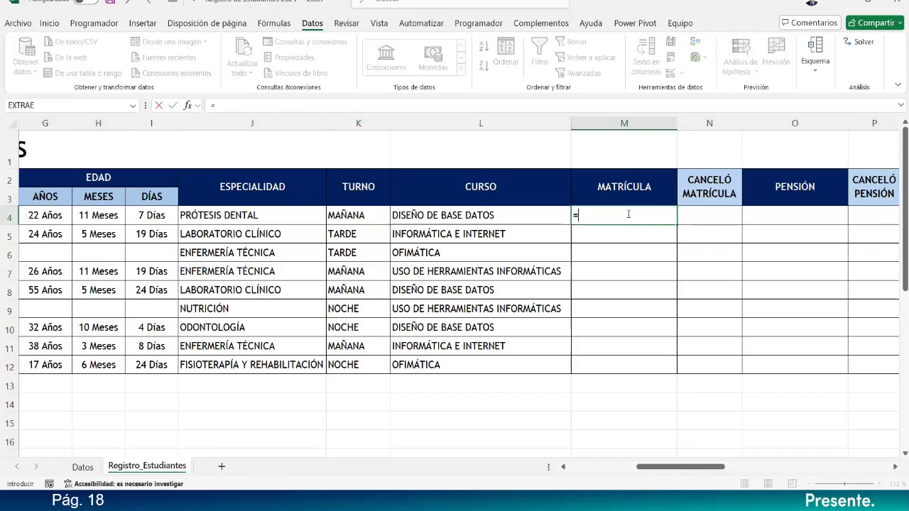
type("BUS")
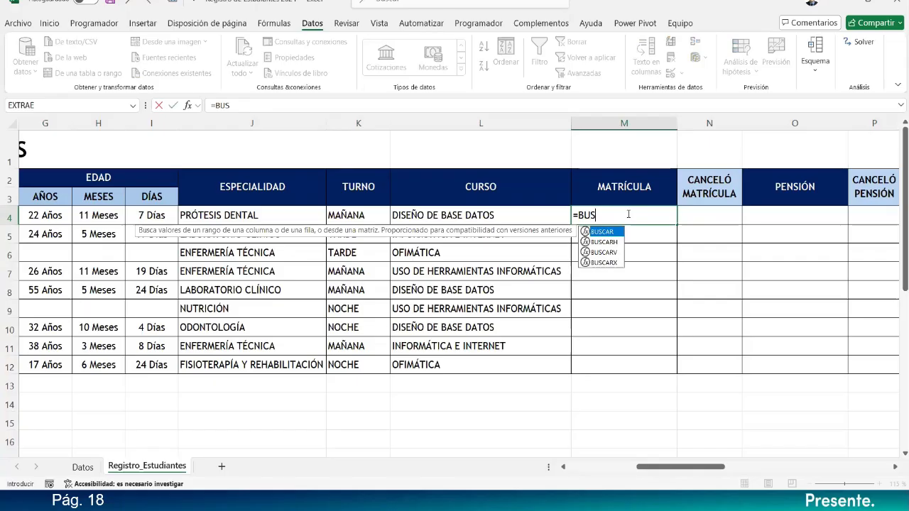
key("Down")
key("Down")
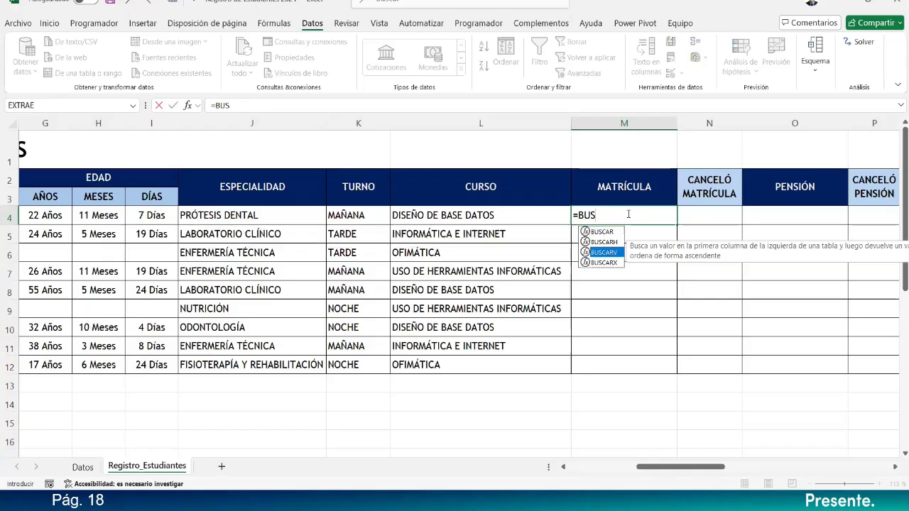
key("Tab")
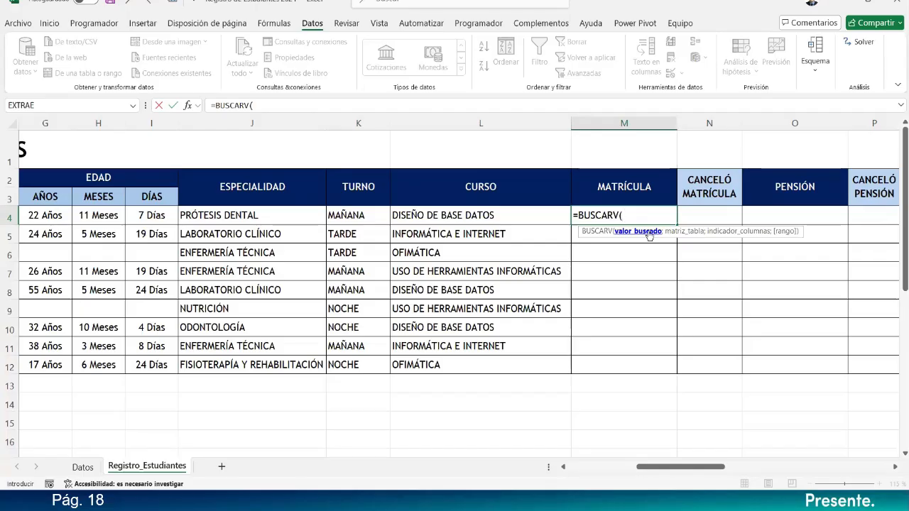
left_click(300, 215)
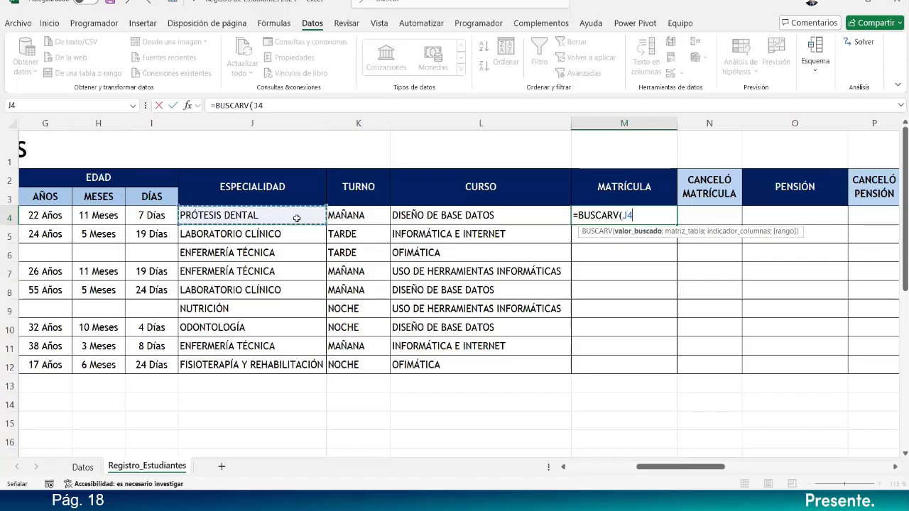
left_click(634, 232)
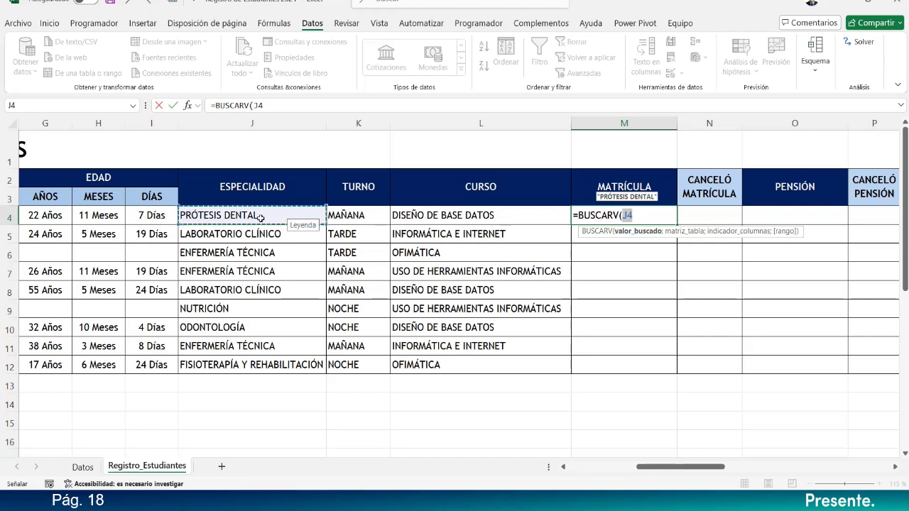
left_click(640, 216)
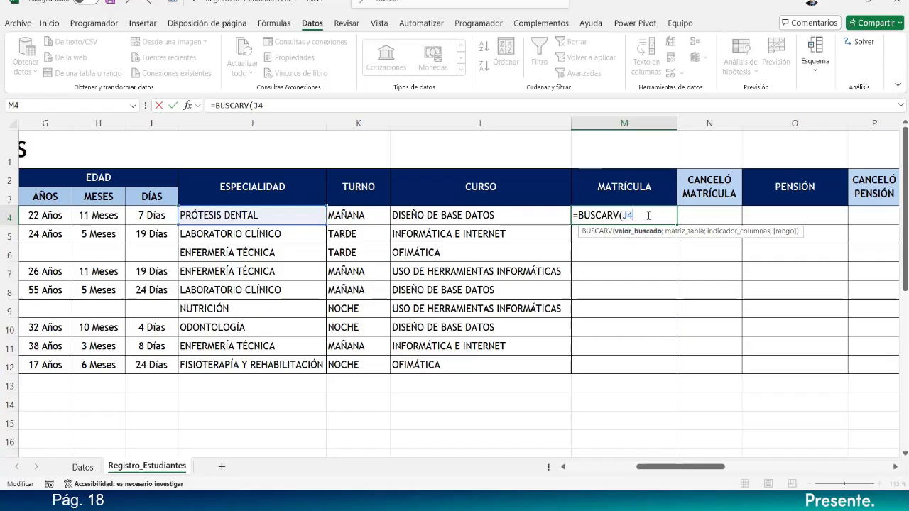
Add the specialty fee range A2:C12 on the Datos sheet as the lookup table of the M4 formula.
type(";")
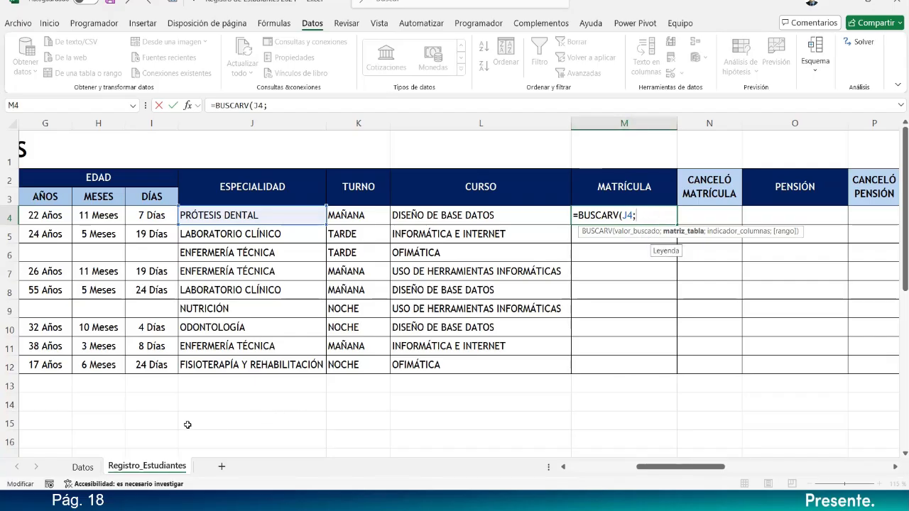
left_click(83, 466)
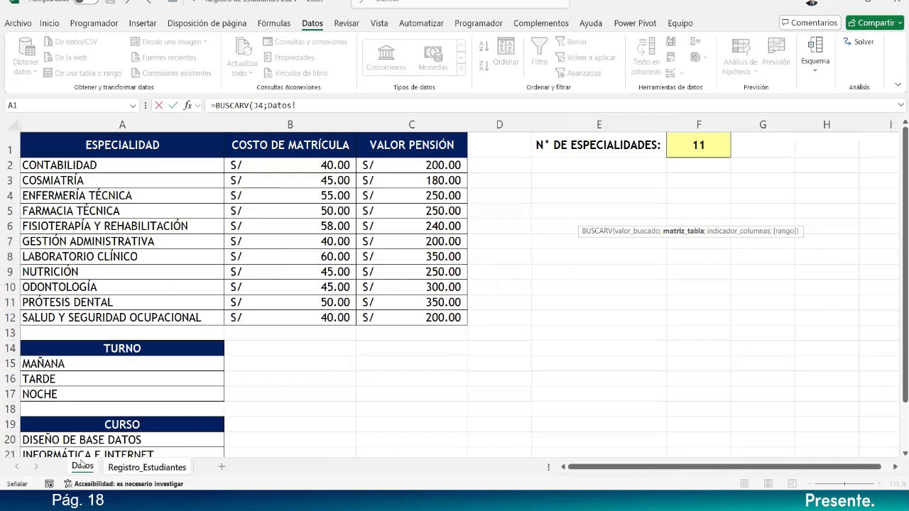
left_click_drag(55, 165, 416, 320)
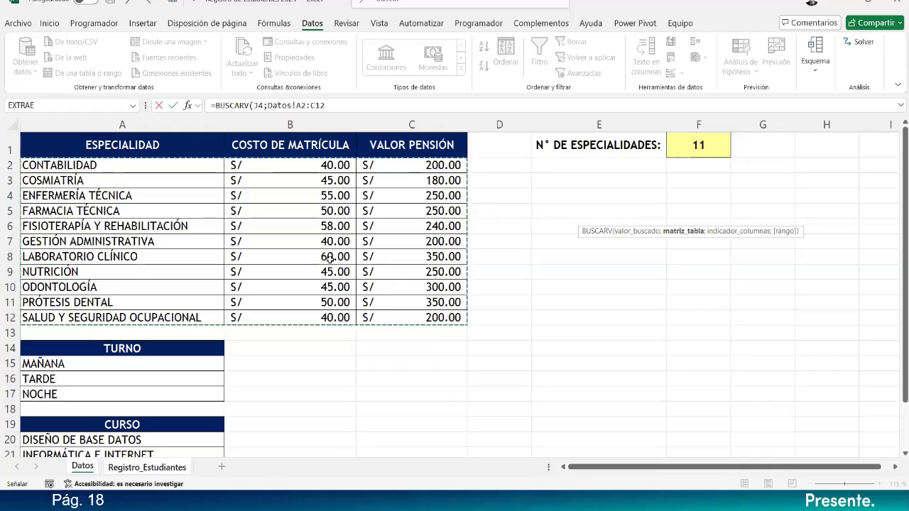
left_click(326, 105)
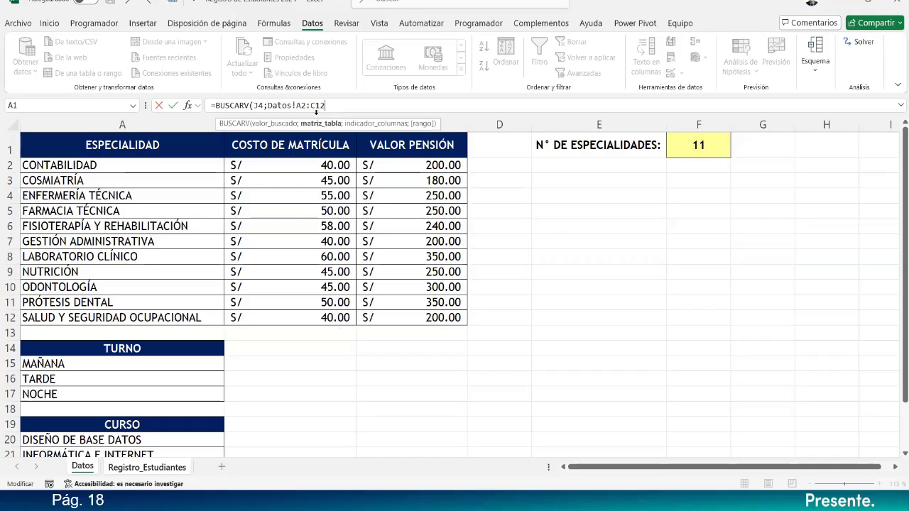
left_click(317, 125)
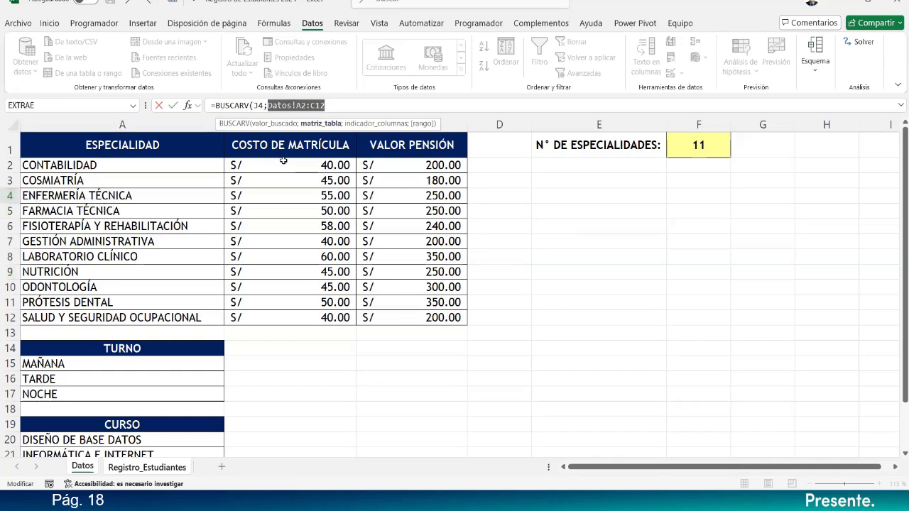
left_click(335, 104)
left_click(319, 123)
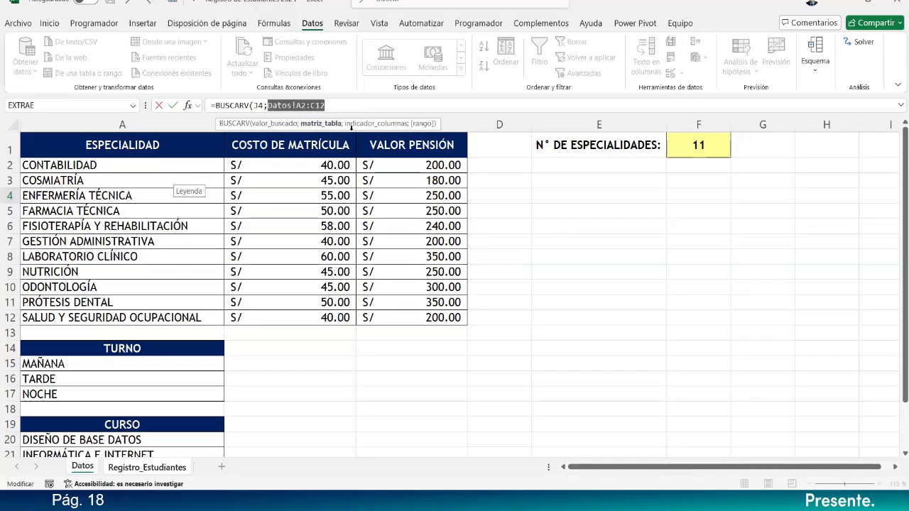
left_click(335, 105)
left_click_drag(334, 105, 273, 105)
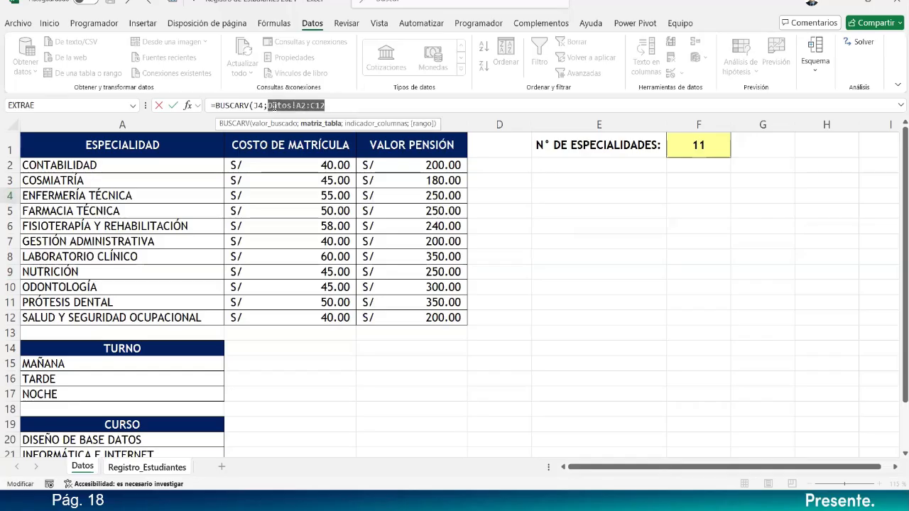
left_click(377, 105)
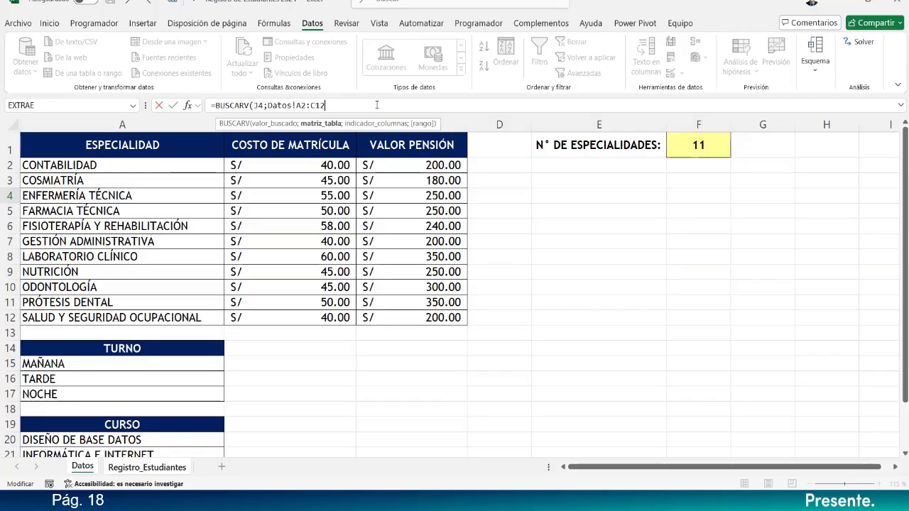
Make the lookup table reference absolute as Datos!$A$2:$C$12 and review the lookup value and table arguments.
left_click(376, 105)
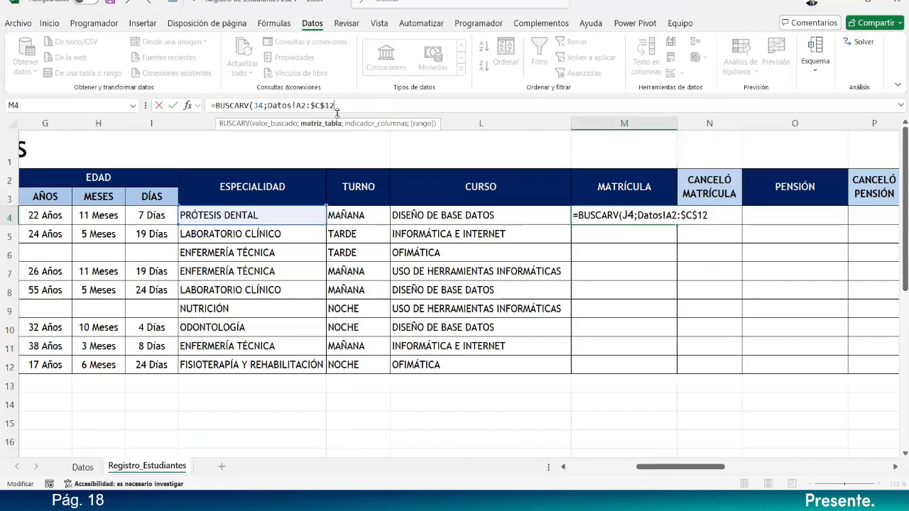
key("F4")
left_click(356, 104)
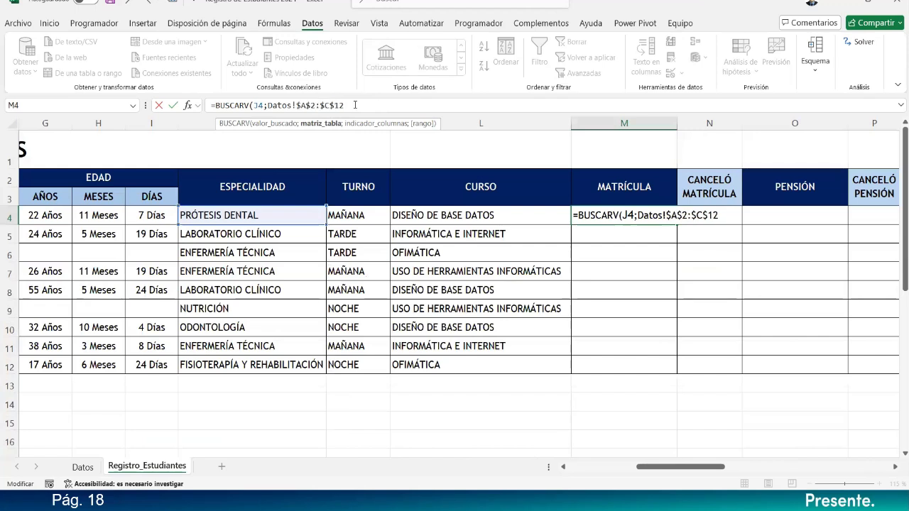
left_click(315, 125)
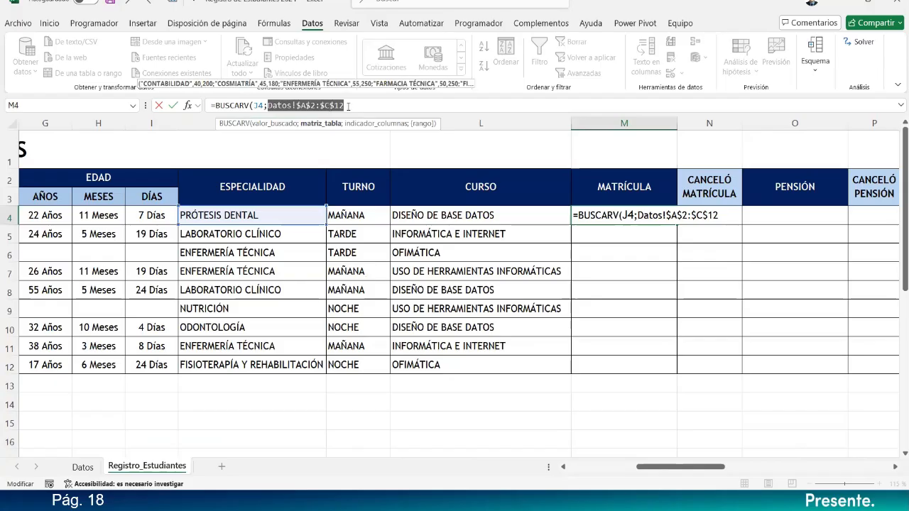
left_click(351, 105)
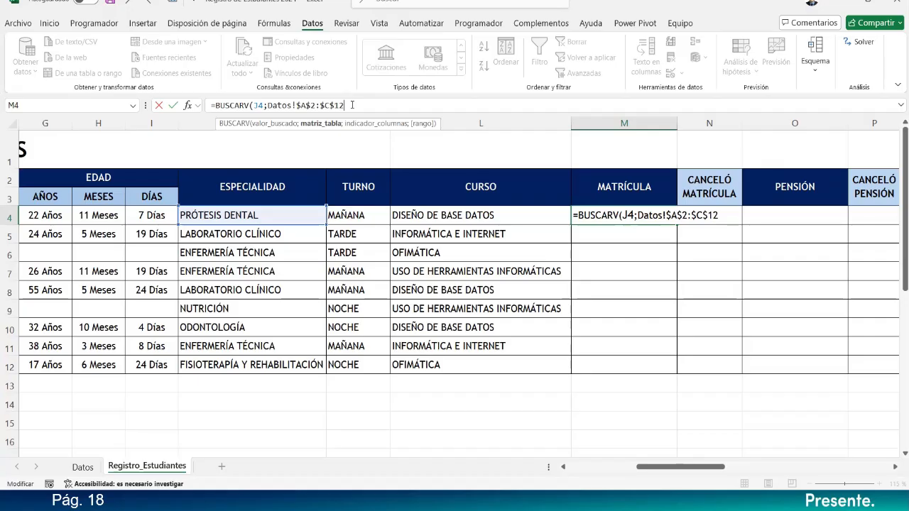
left_click(323, 130)
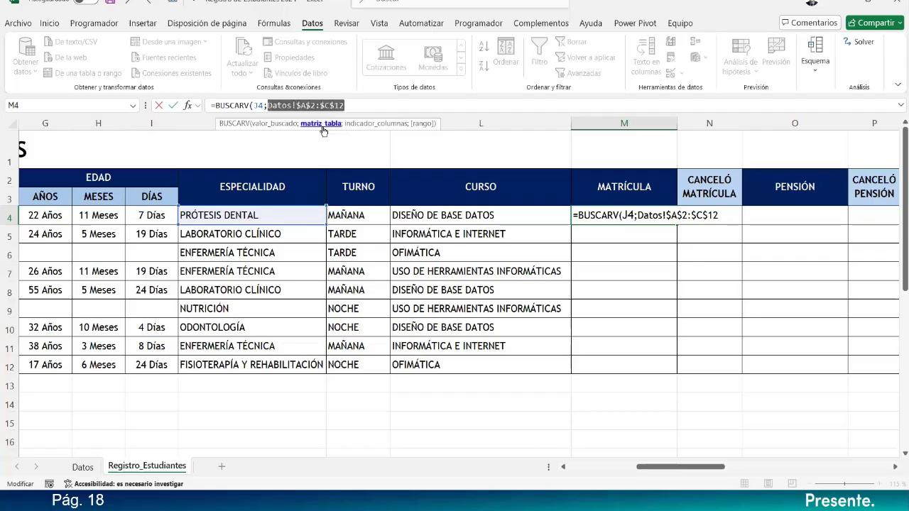
left_click(274, 125)
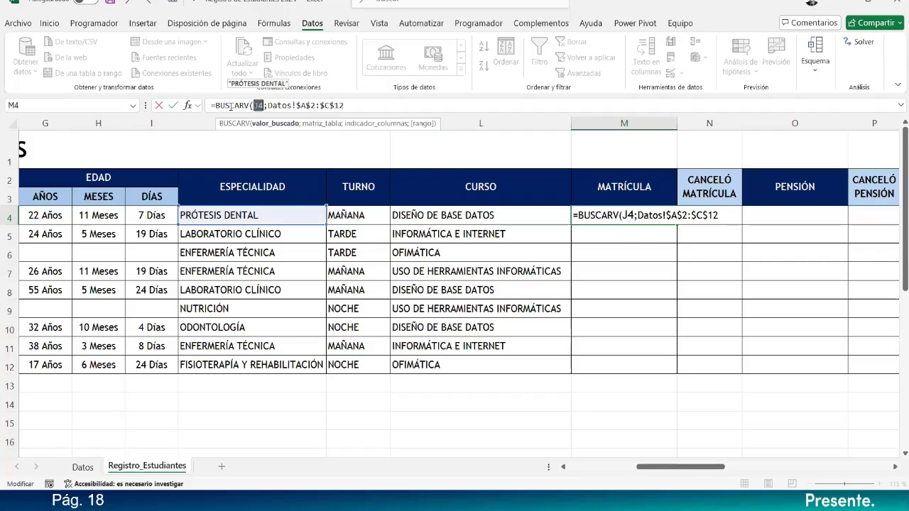
left_click(328, 124)
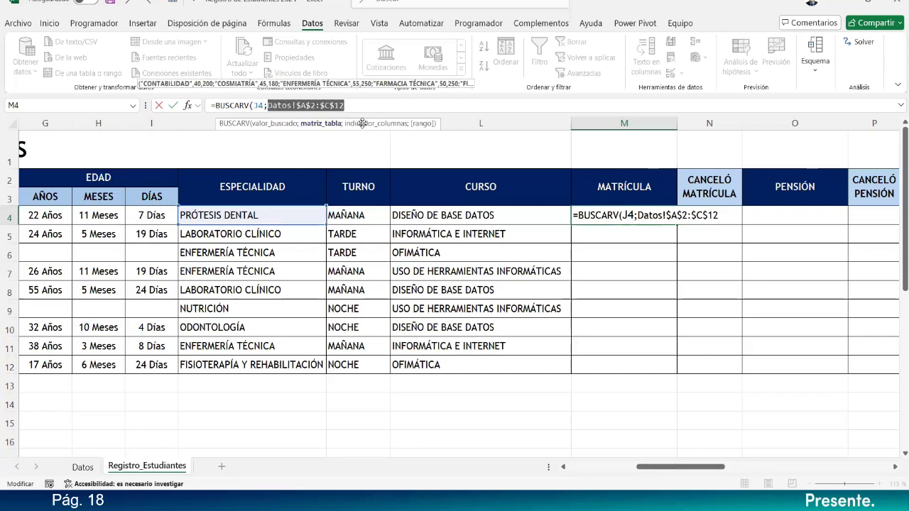
Set the column index of the BUSCARV formula to 2 so it returns COSTO DE MATRÍCULA.
left_click(368, 108)
type(";")
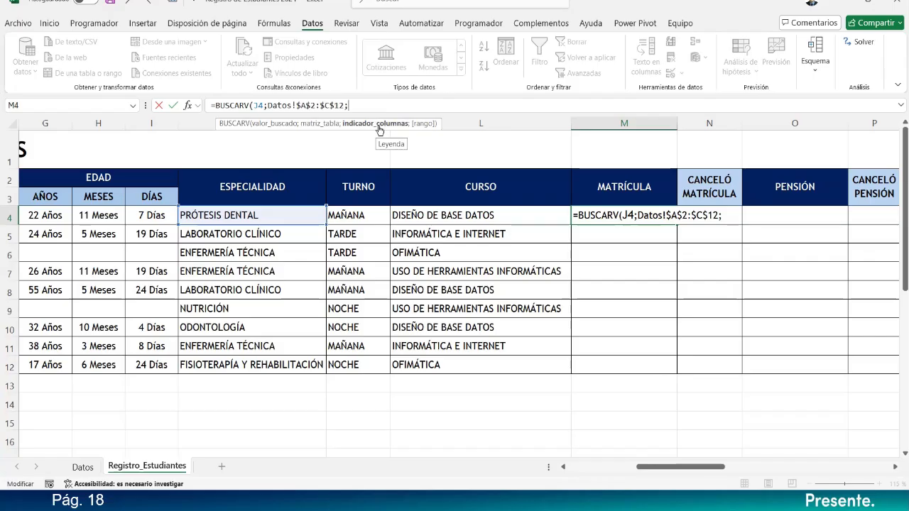
left_click(81, 467)
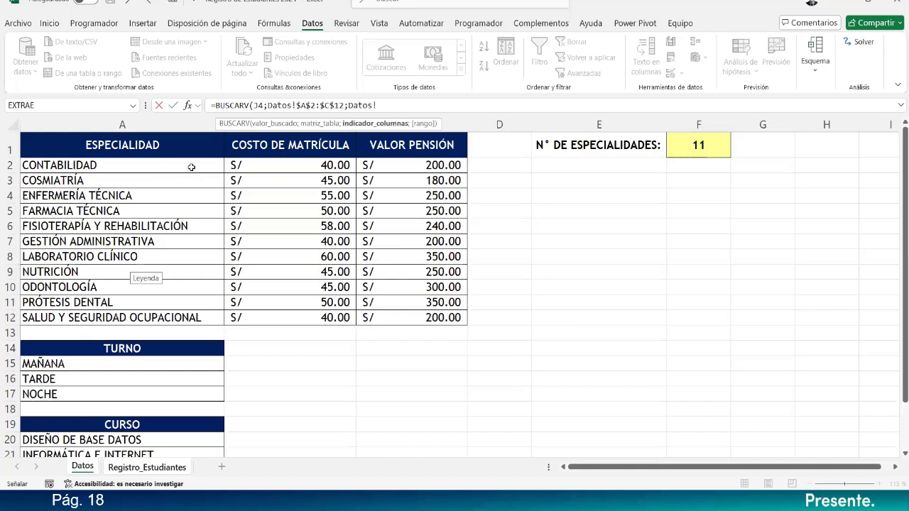
left_click_drag(381, 106, 346, 108)
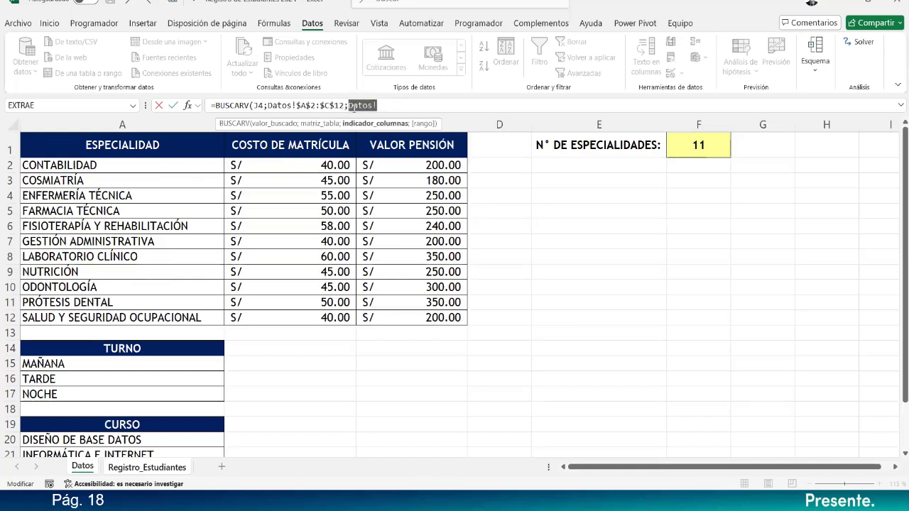
type("2")
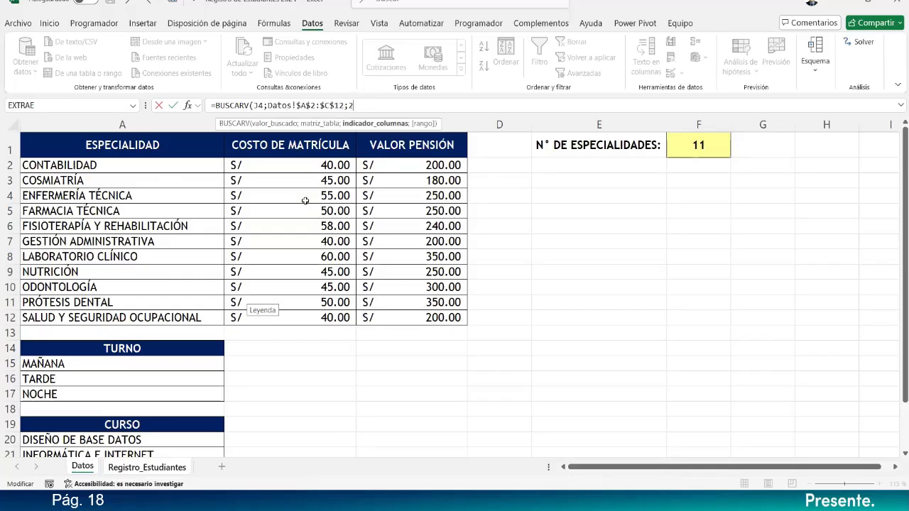
Clear the column index of the M4 formula, check the Datos!$A$2:$C$12 table argument, and re-enter 2 as the index.
key("BackSpace")
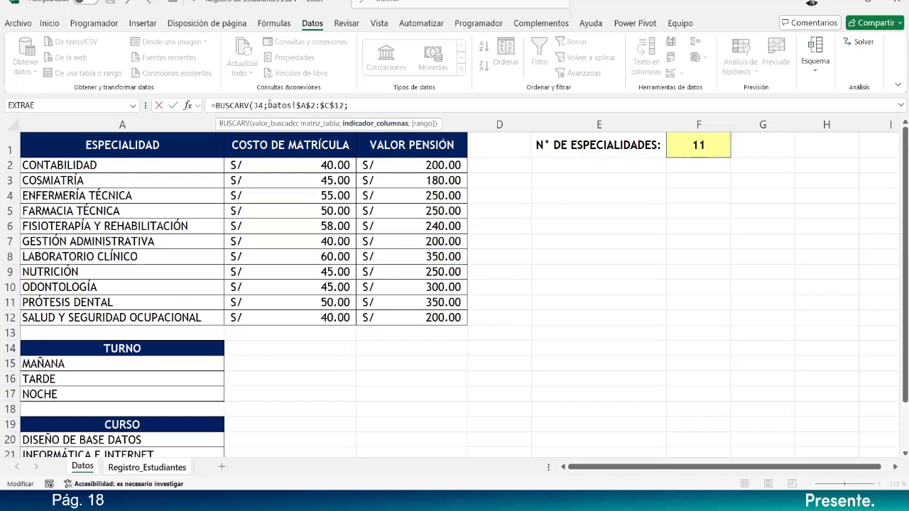
left_click_drag(268, 105, 347, 105)
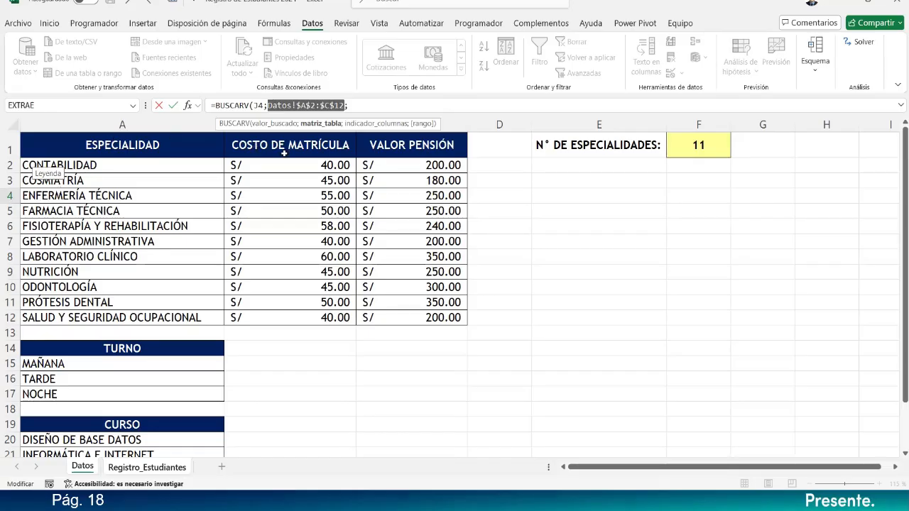
left_click(363, 108)
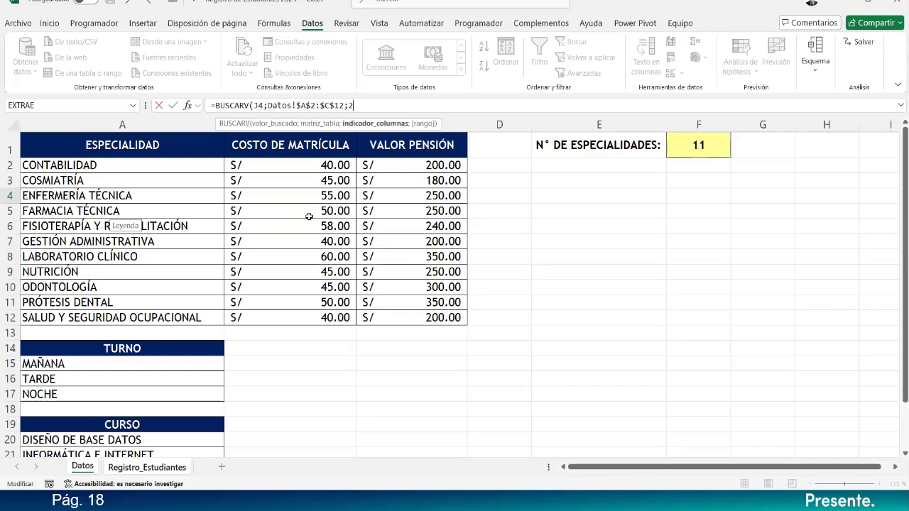
Complete the BUSCARV formula in M4 with FALSO for an exact match and enter it.
type(";")
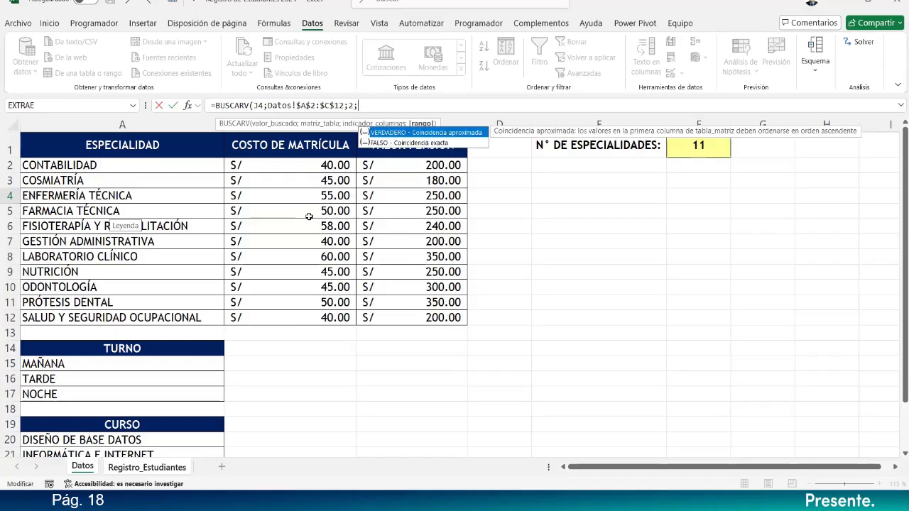
left_click(407, 145)
double_click(416, 144)
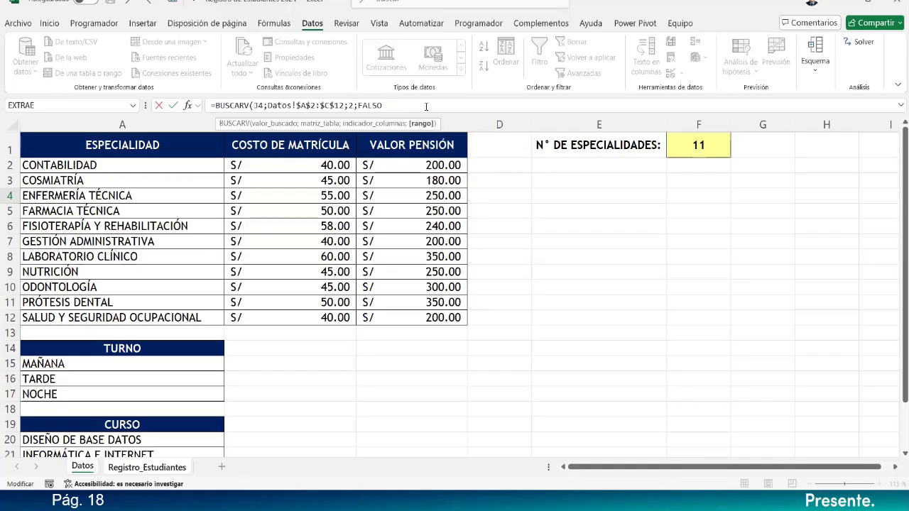
type(")")
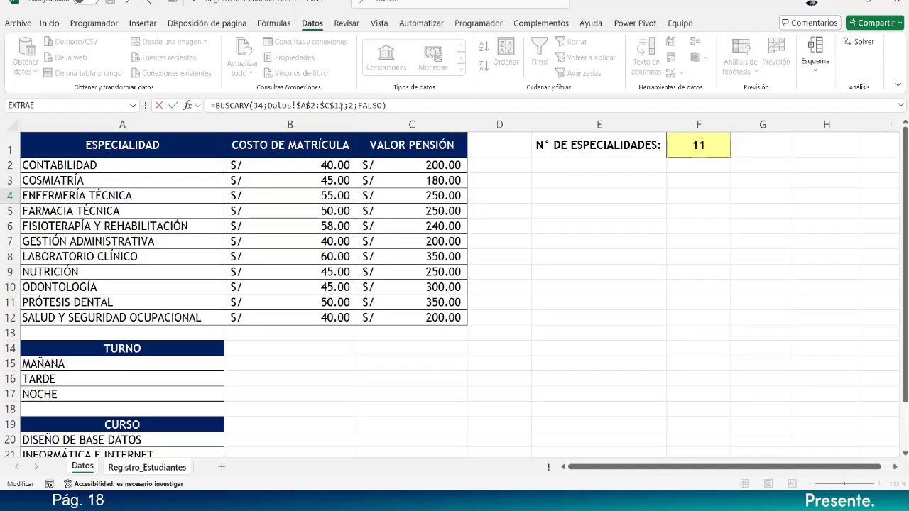
key("Return")
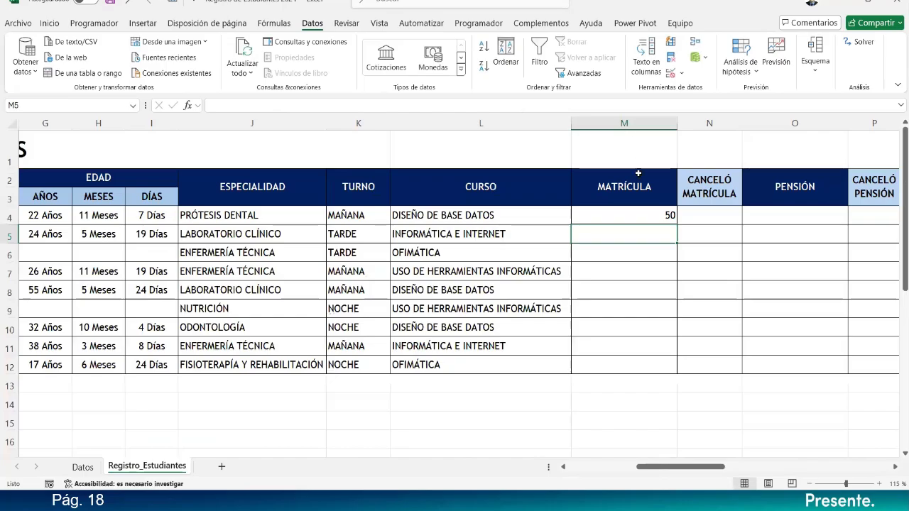
Fill the MATRÍCULA lookup formula from M4 down to M12 and check the copied formula in M6.
left_click(666, 218)
left_click_drag(676, 224, 672, 371)
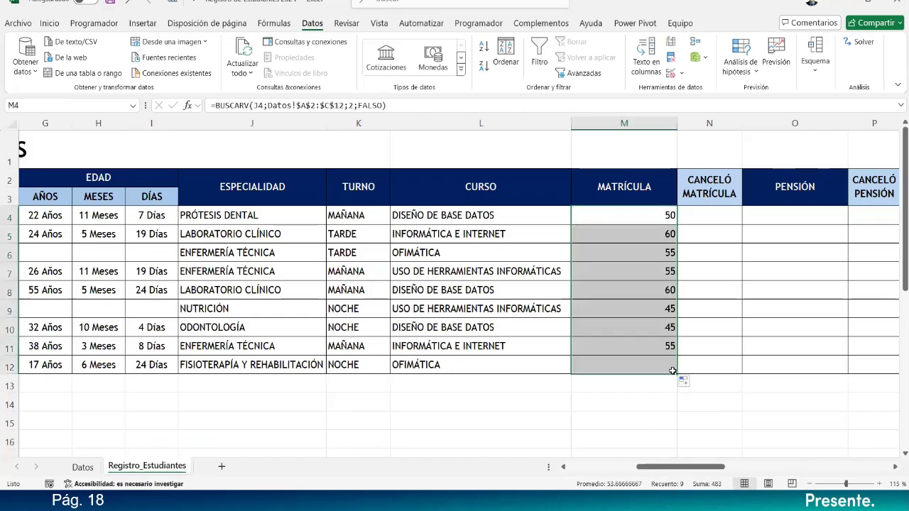
left_click(639, 251)
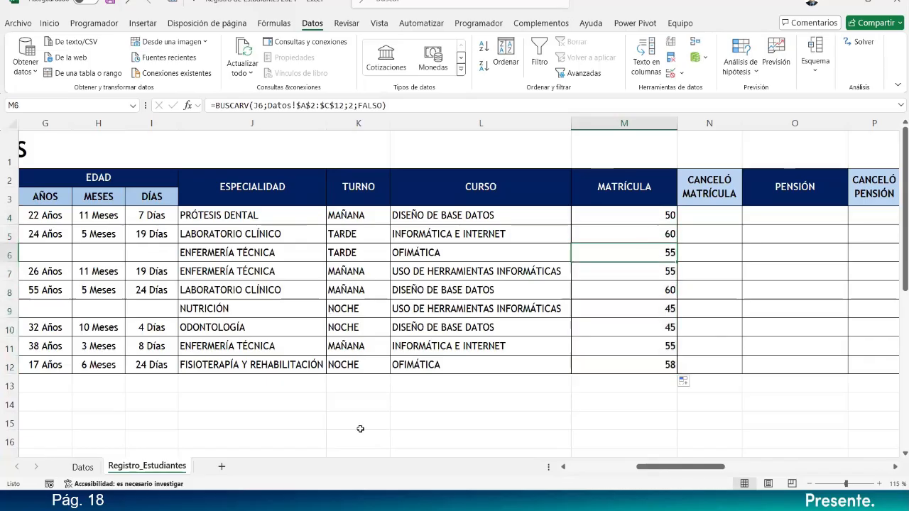
left_click(83, 466)
left_click(312, 181)
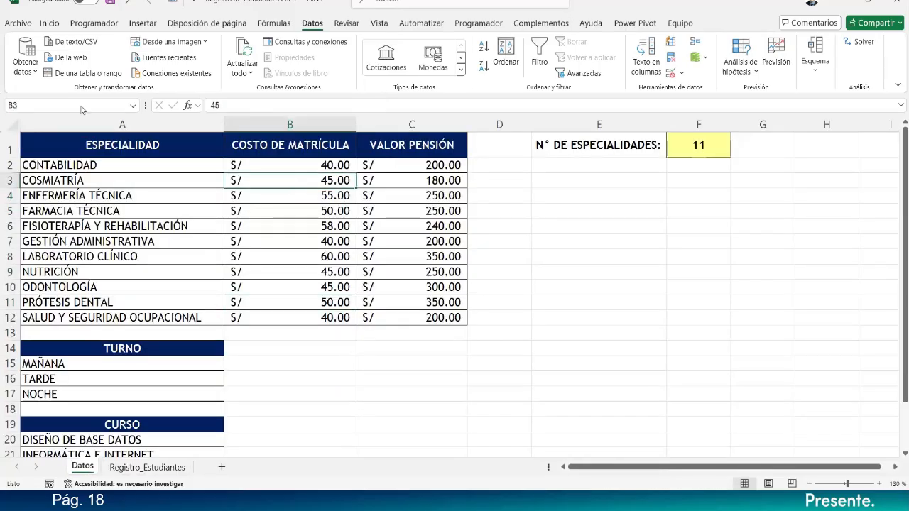
left_click(49, 23)
left_click(44, 72)
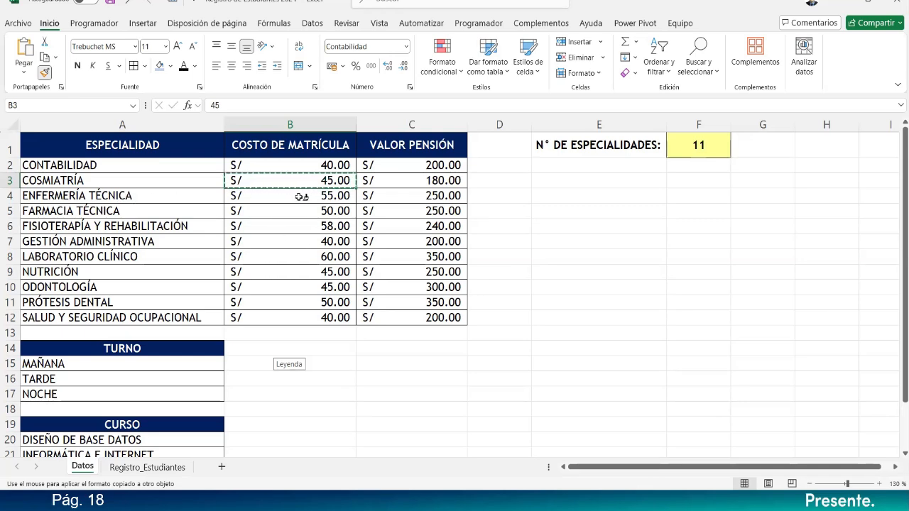
key("Escape")
key("ctrl+Page_Down")
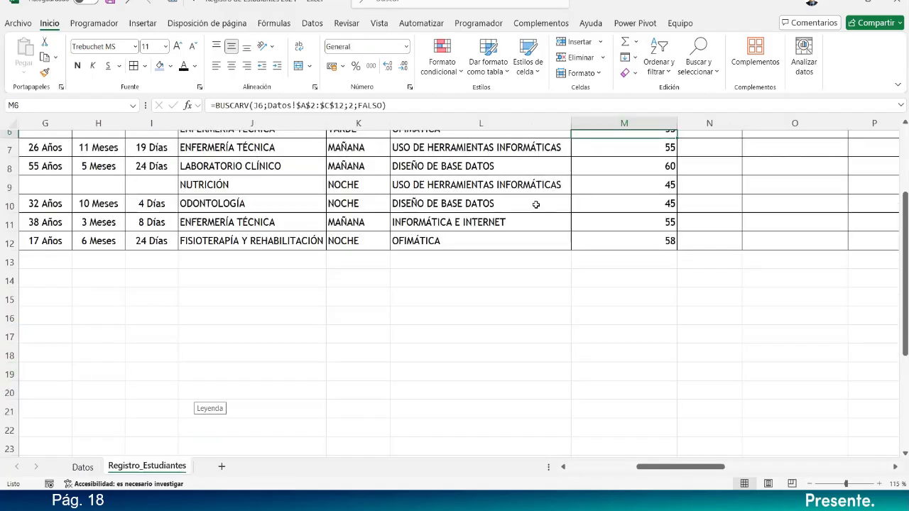
scroll(615, 206, "up", 2)
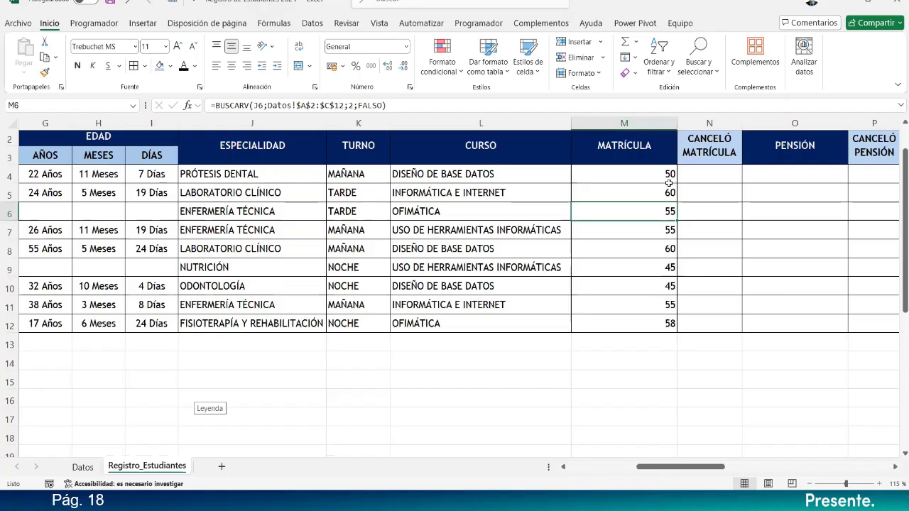
Copy the accounting format of cell B3 on the Datos sheet to MATRÍCULA cells M4:M12 on Registro_Estudiantes.
left_click(82, 467)
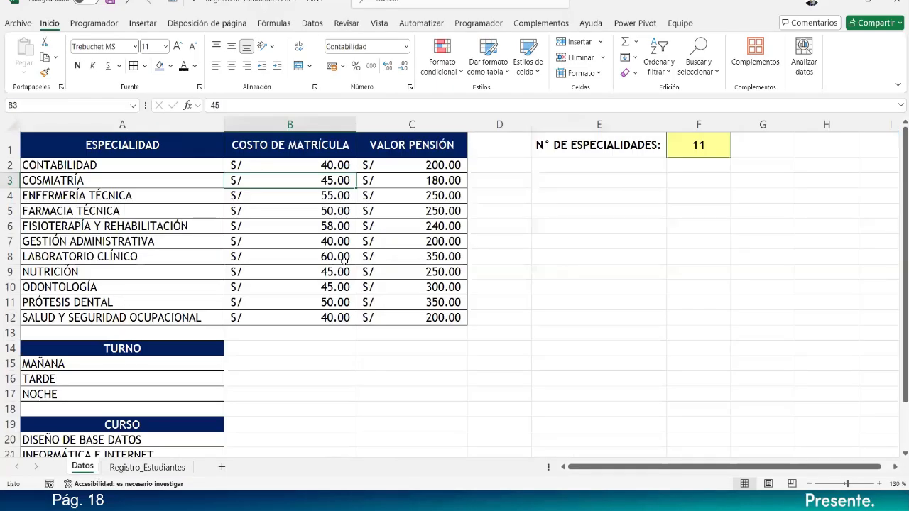
left_click(44, 73)
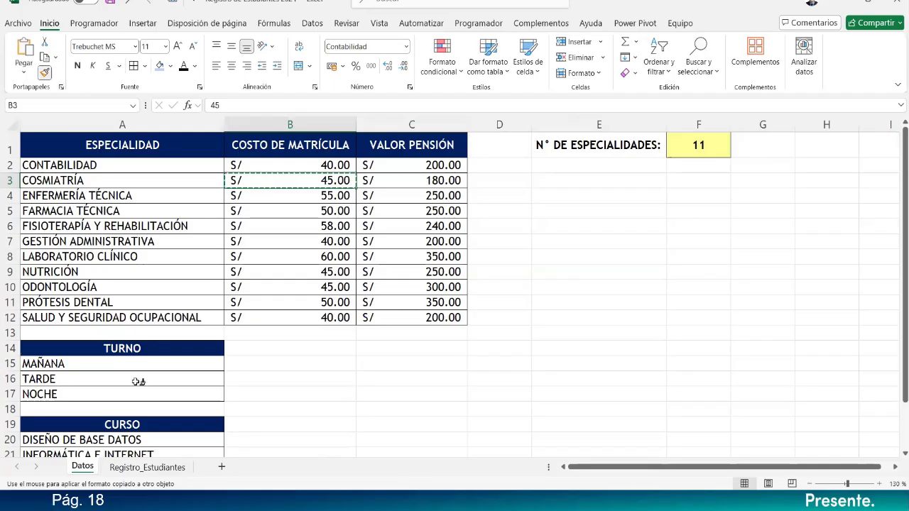
left_click(140, 468)
left_click_drag(619, 179, 619, 323)
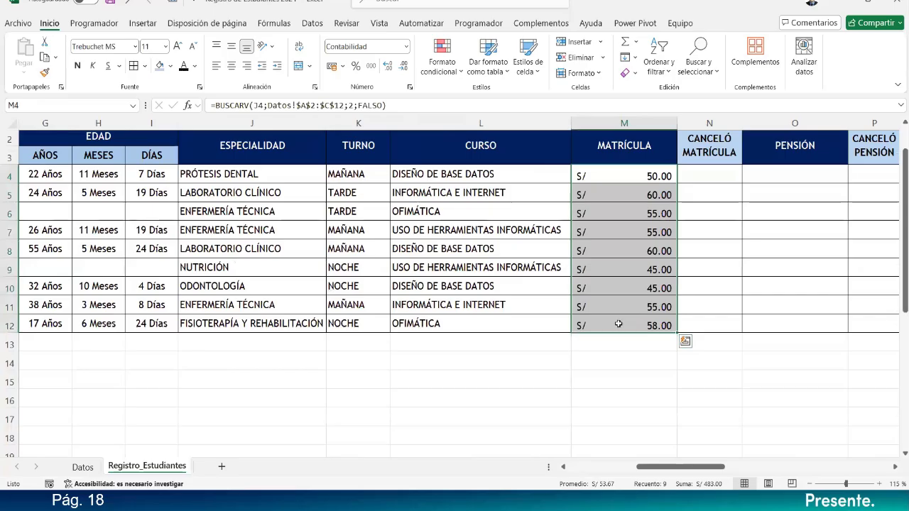
left_click(618, 347)
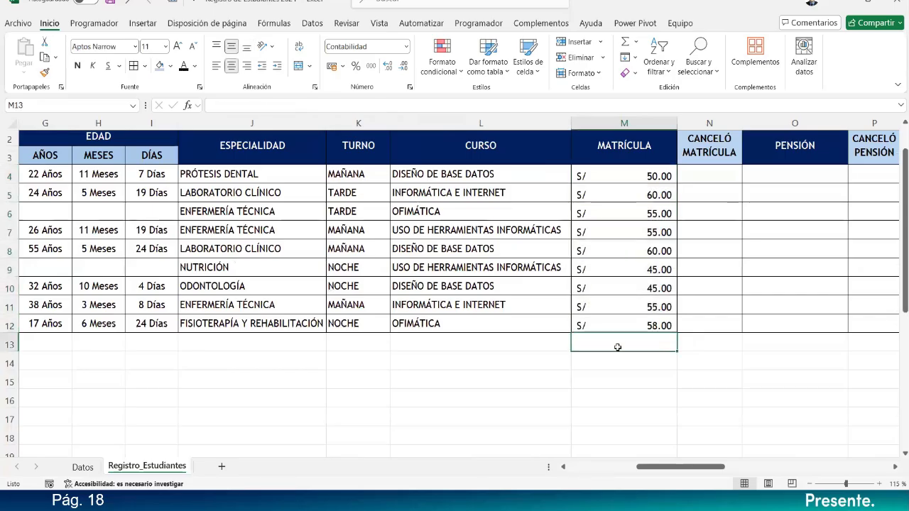
Set the ESPECIALIDAD in J4 to CONTABILIDAD and compare the fee in M4 with its COSTO DE MATRÍCULA on Datos.
left_click(321, 177)
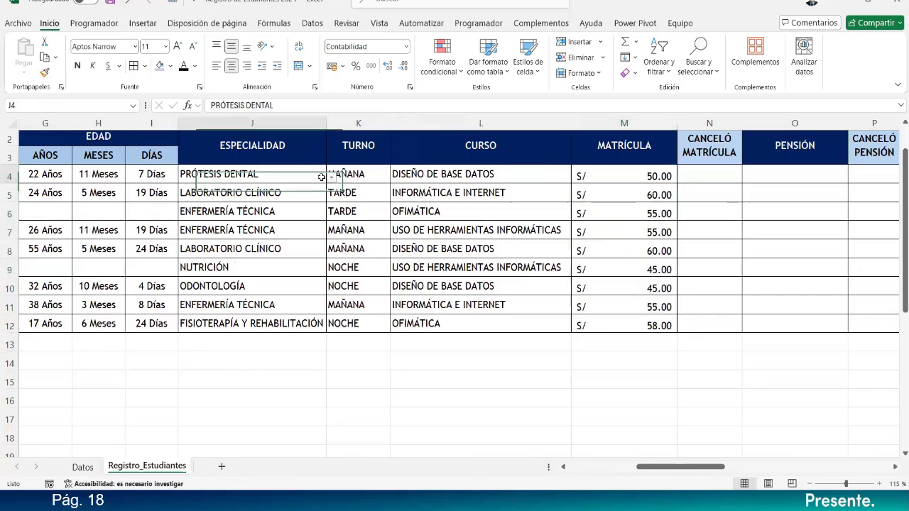
left_click(331, 178)
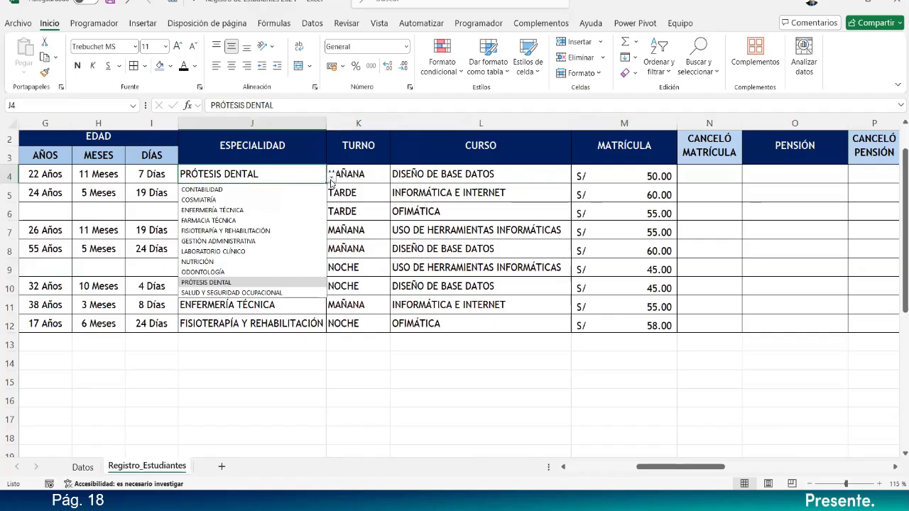
left_click(241, 190)
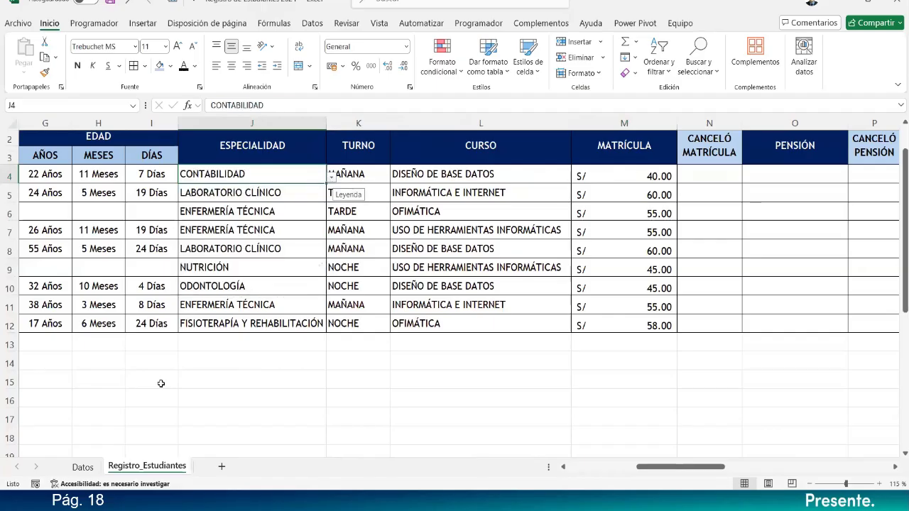
left_click(82, 467)
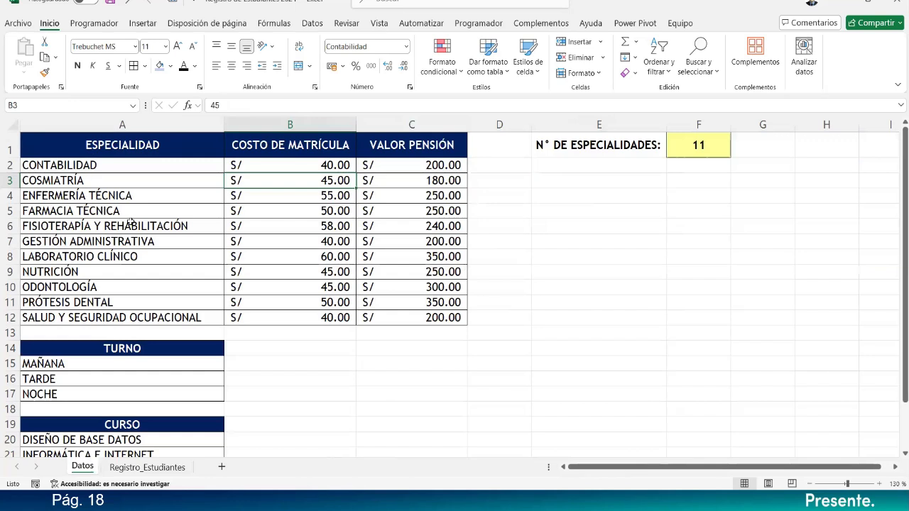
left_click(305, 165)
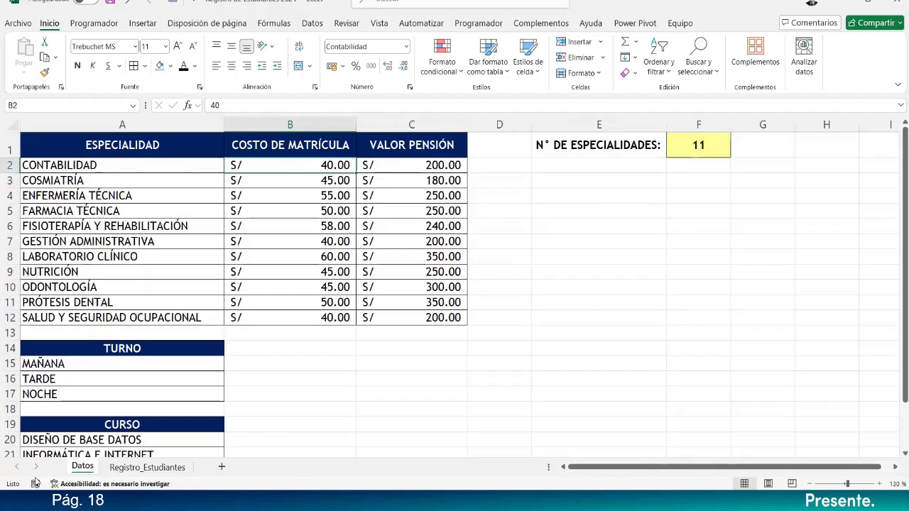
left_click(129, 474)
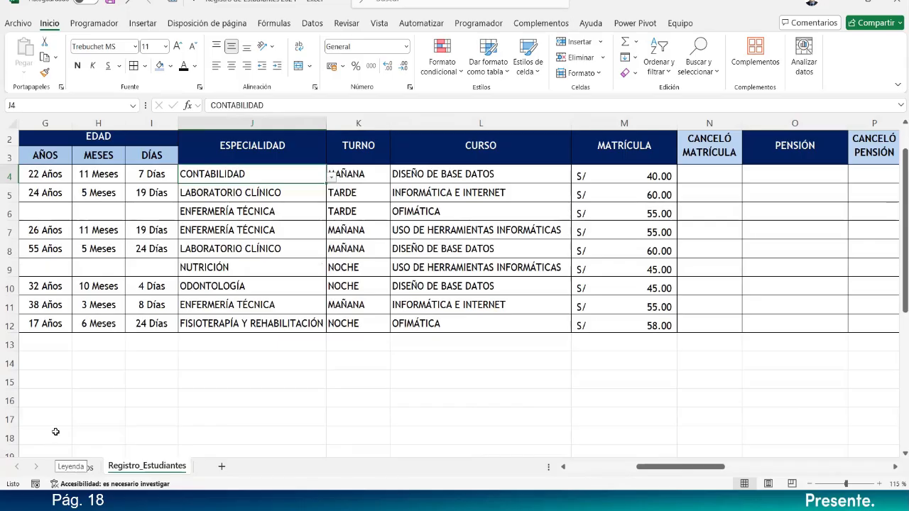
left_click(660, 179)
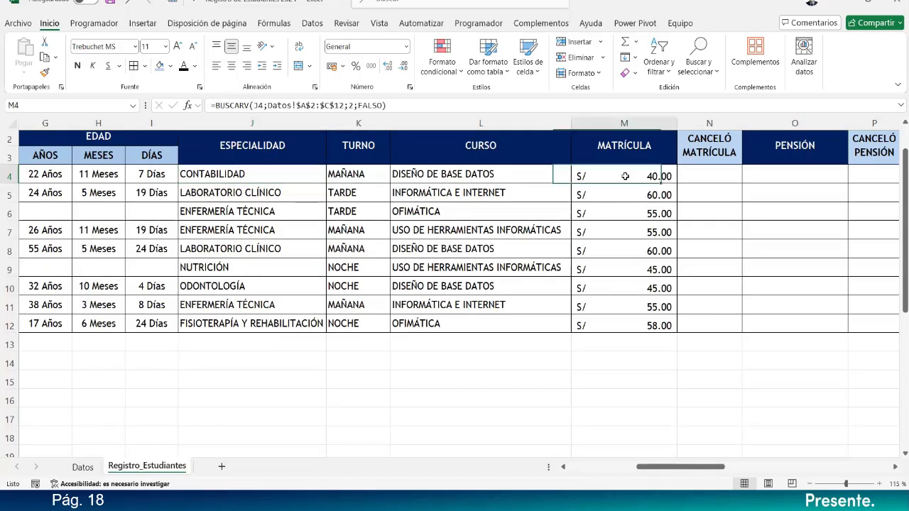
Test the M4 lookup by switching the specialty in J4 to COSMIATRÍA and back to PRÓTESIS DENTAL.
left_click(313, 179)
left_click(331, 176)
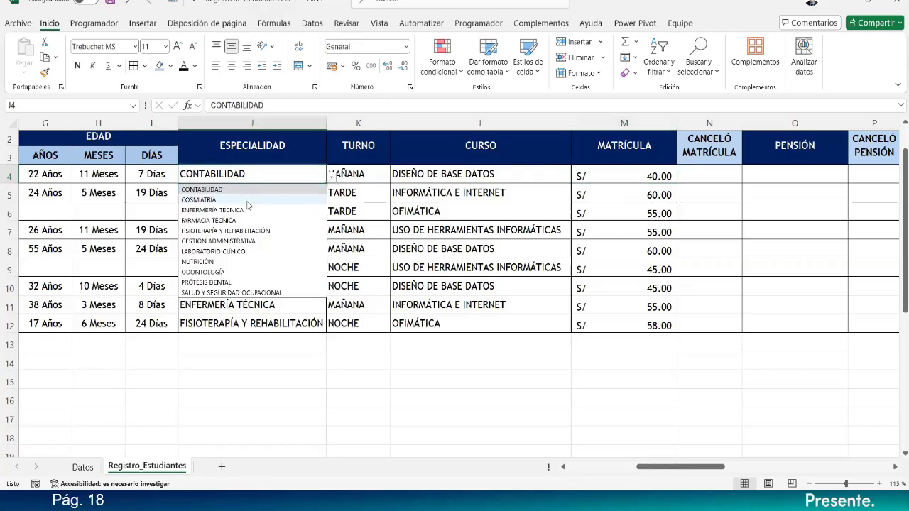
left_click(247, 203)
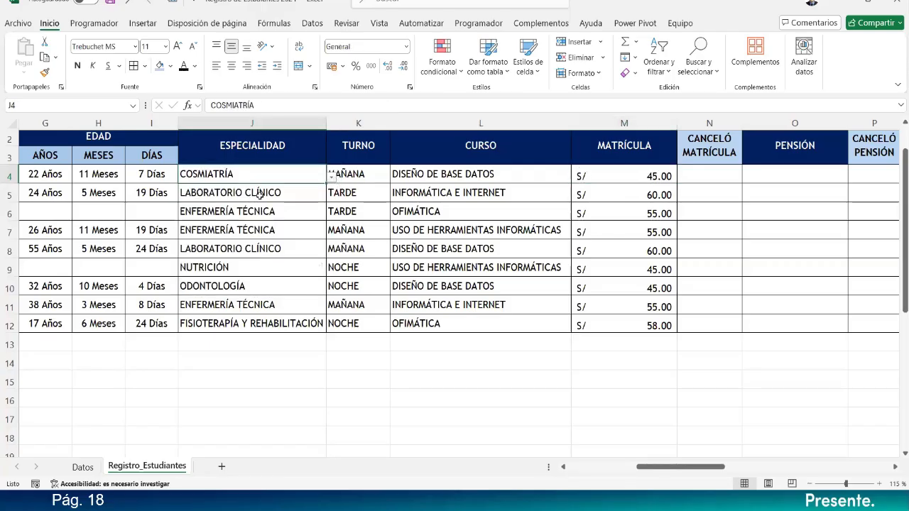
left_click(332, 176)
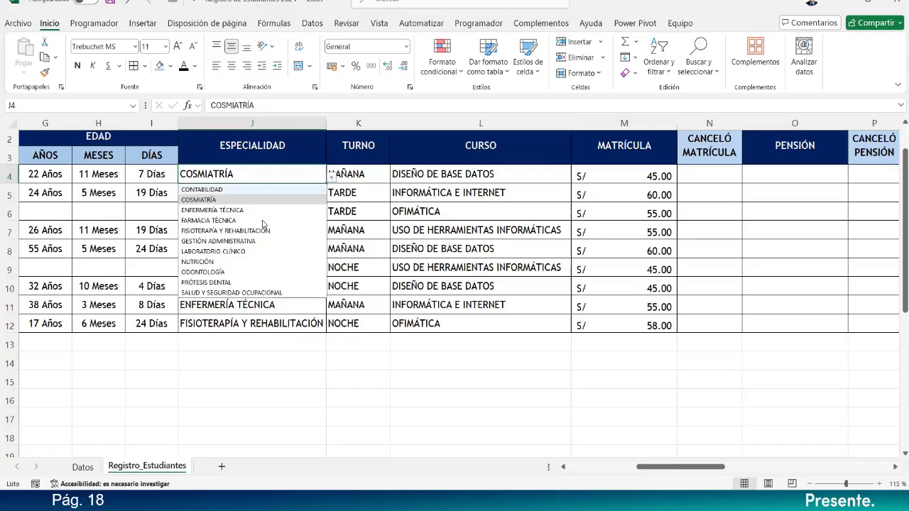
left_click(219, 283)
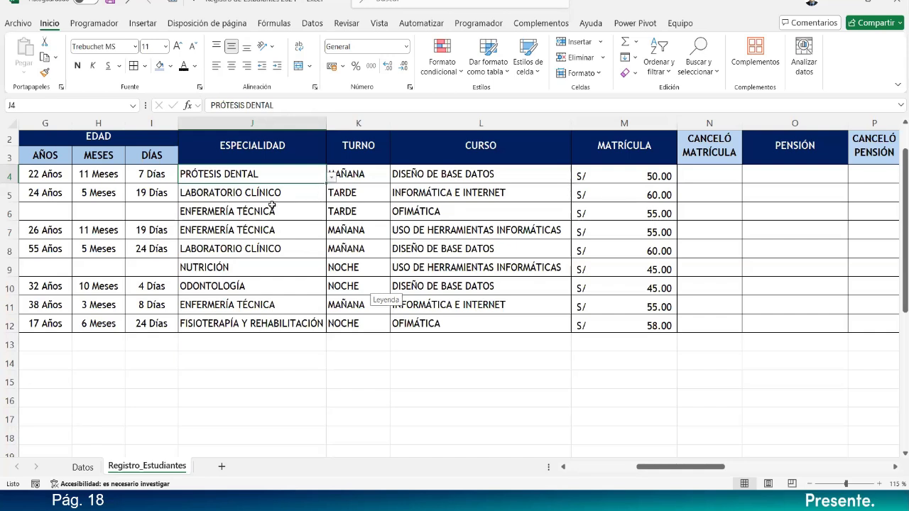
Clear the specialty in J4 and check the M4 lookup against the specialty list on the Datos sheet.
key("Delete")
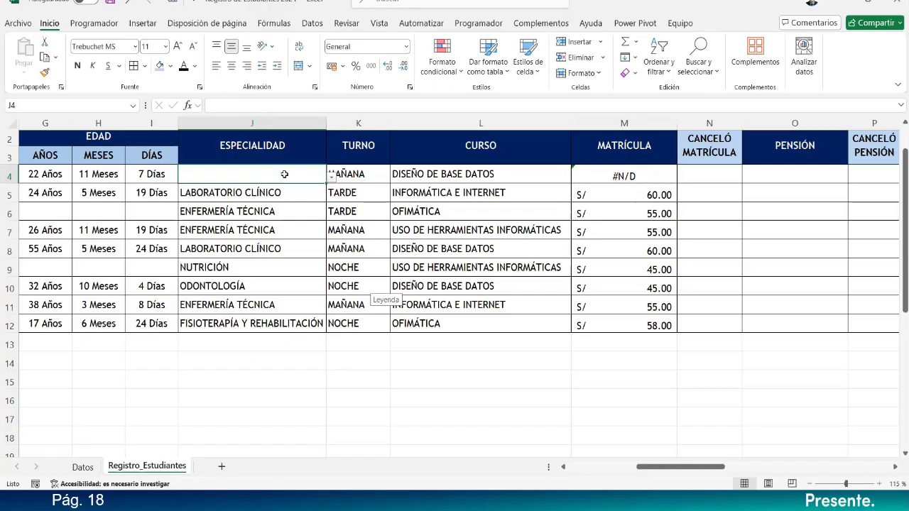
left_click(629, 176)
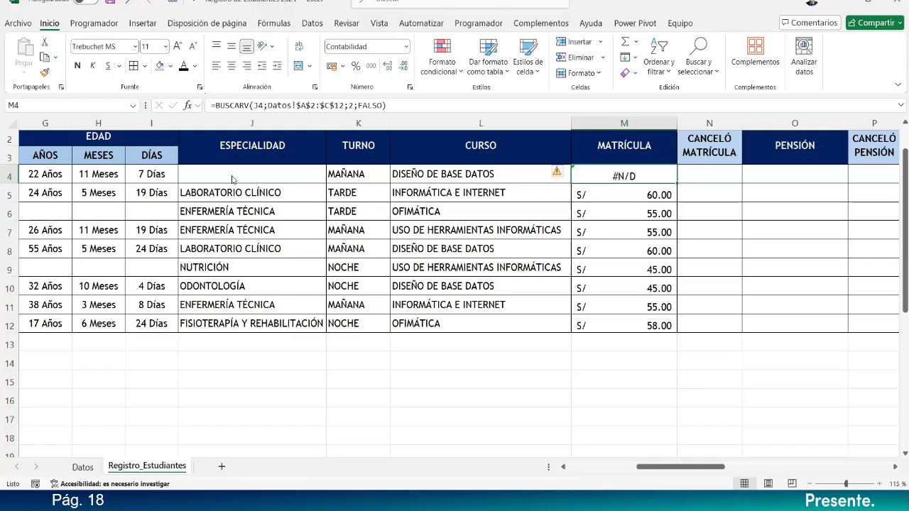
left_click(84, 467)
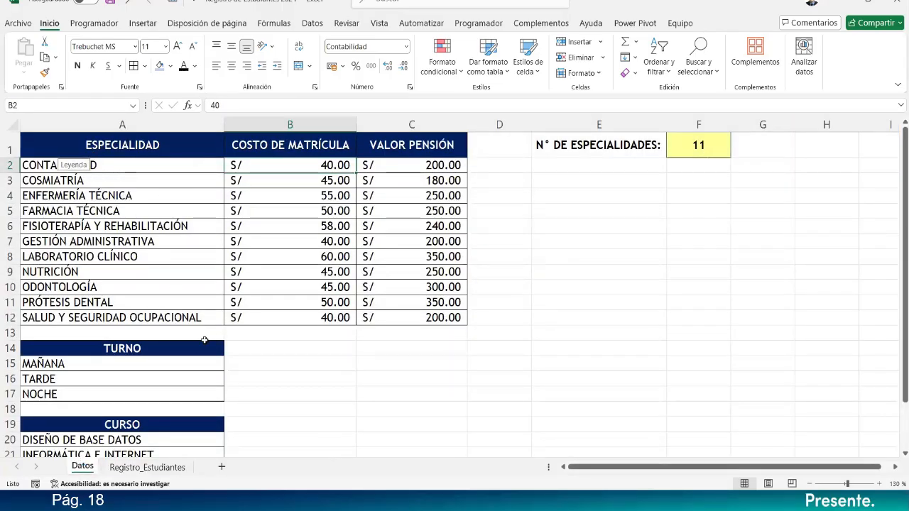
left_click(149, 467)
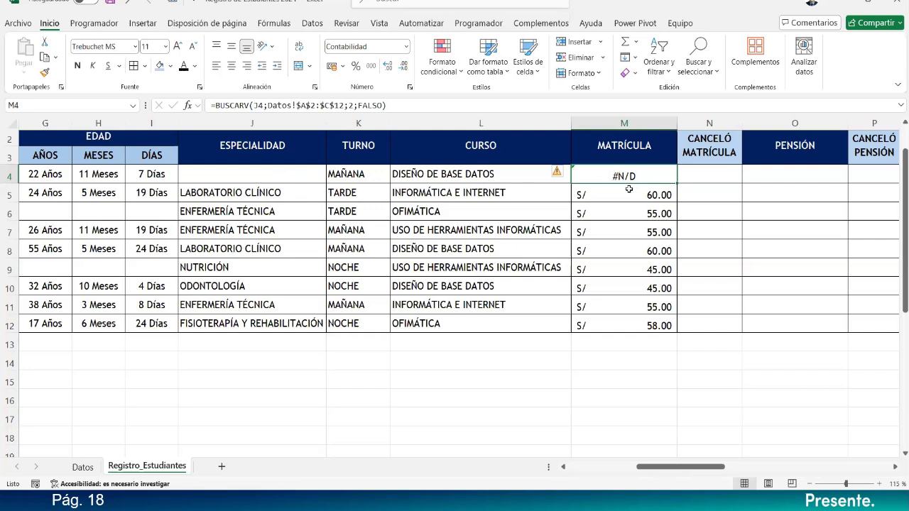
Open the BUSCARV formula in M4 to inspect its start and arguments, and leave the cell.
double_click(647, 170)
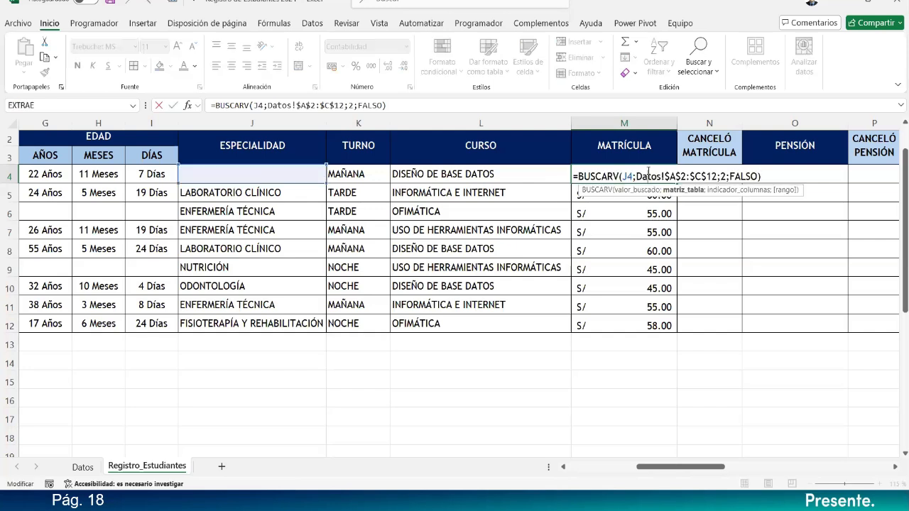
left_click(579, 175)
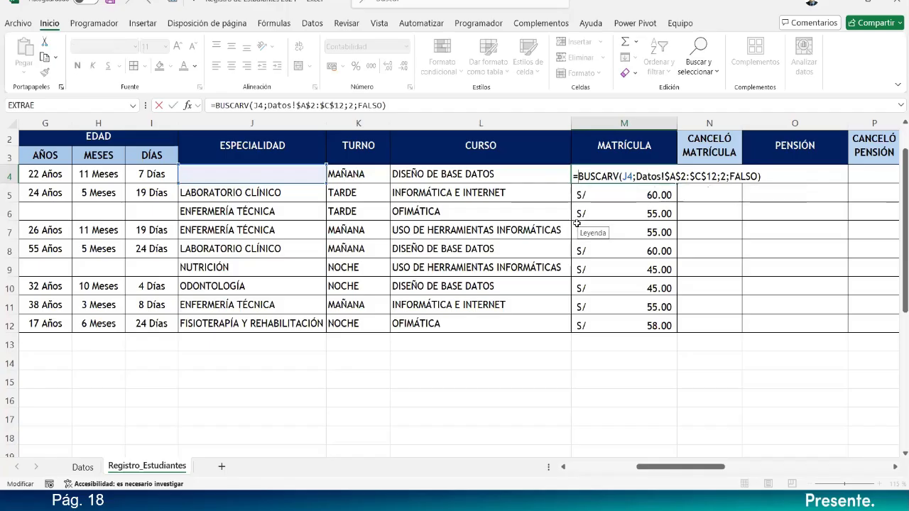
key("Return")
left_click(717, 172)
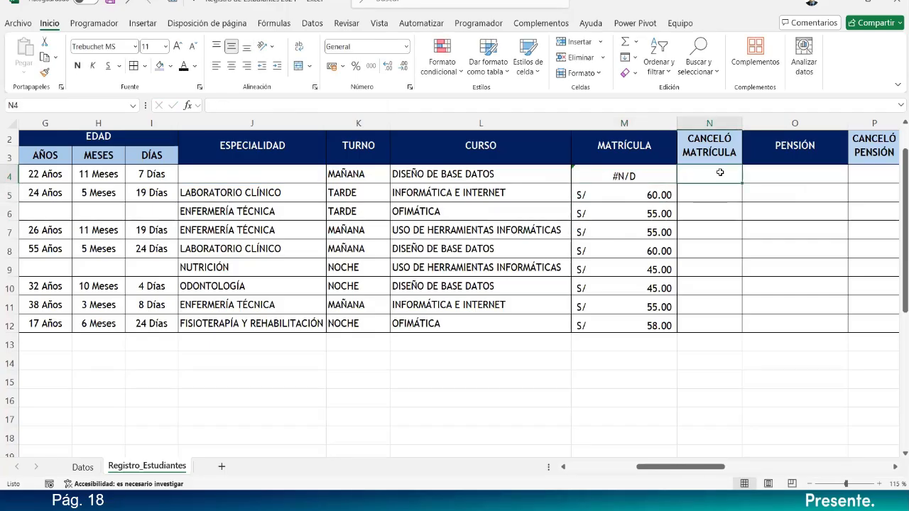
Enter the formula =ESERROR(M4) in N4 to test whether the MATRÍCULA lookup returns an error.
type("=")
type("ESE")
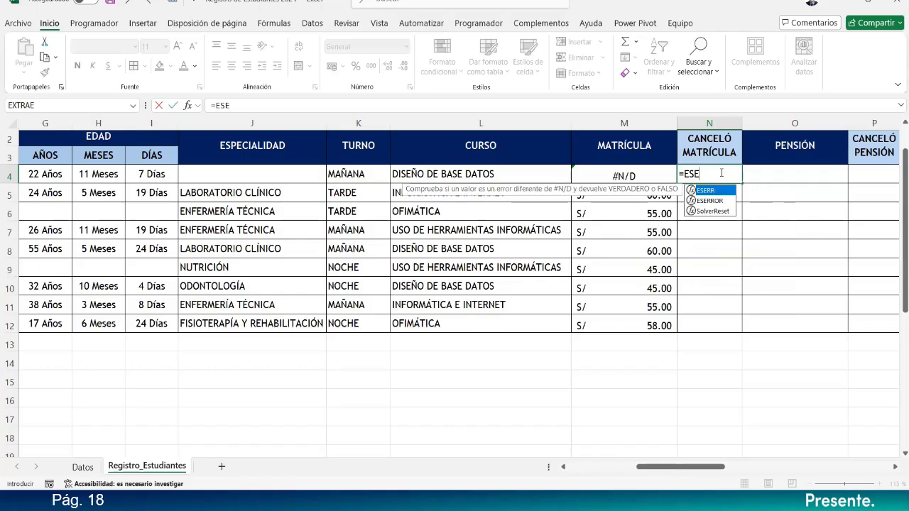
type("RROR(")
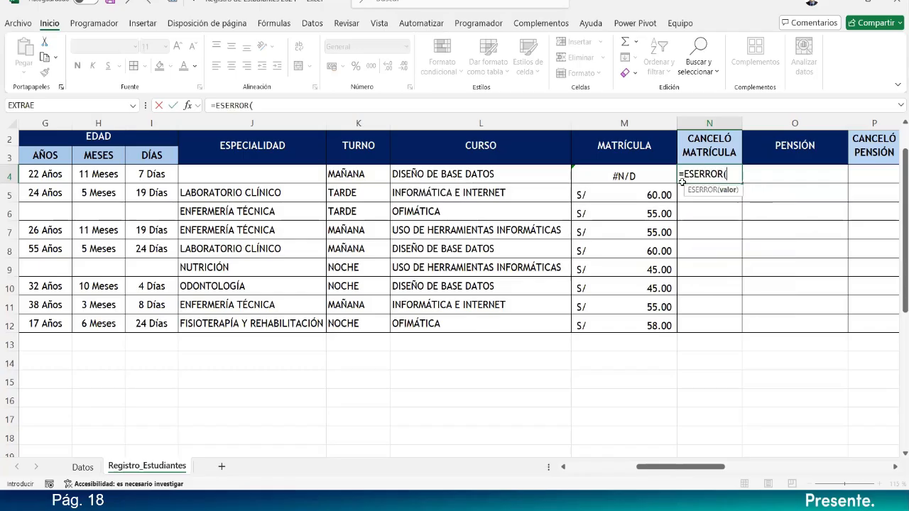
left_click(646, 178)
type(")")
key("Return")
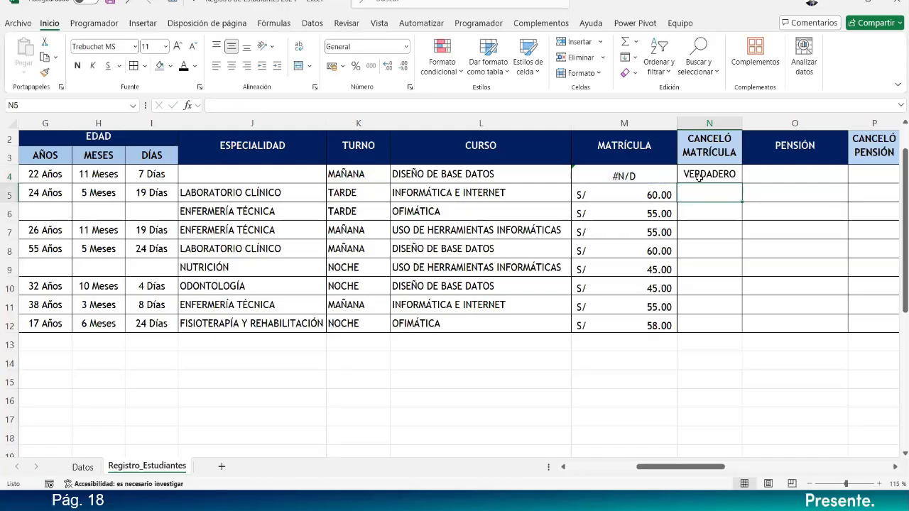
Open the ESERROR formula in N4 to inspect its M4 argument, and leave the cell.
key("Up")
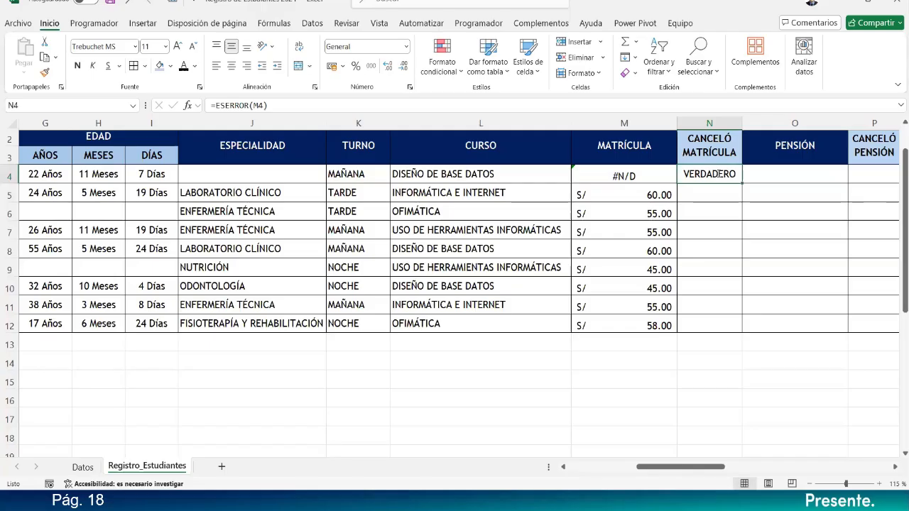
double_click(719, 174)
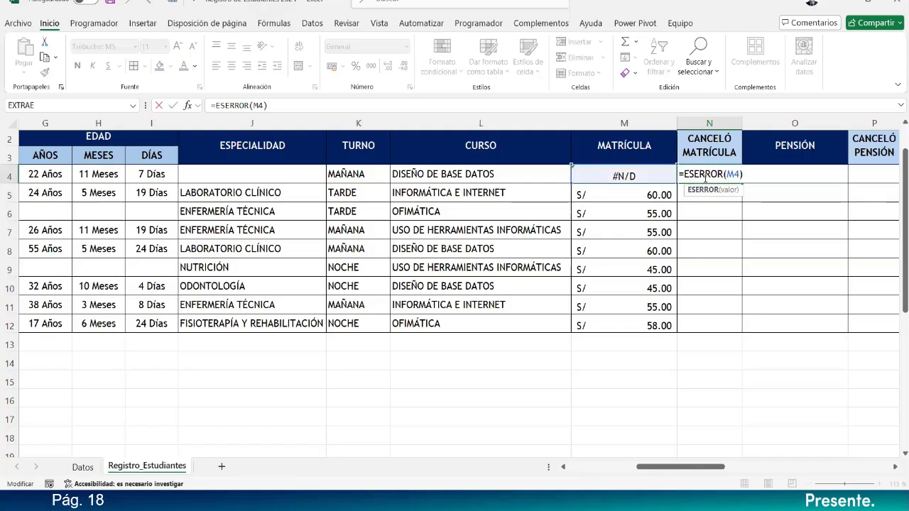
left_click(727, 190)
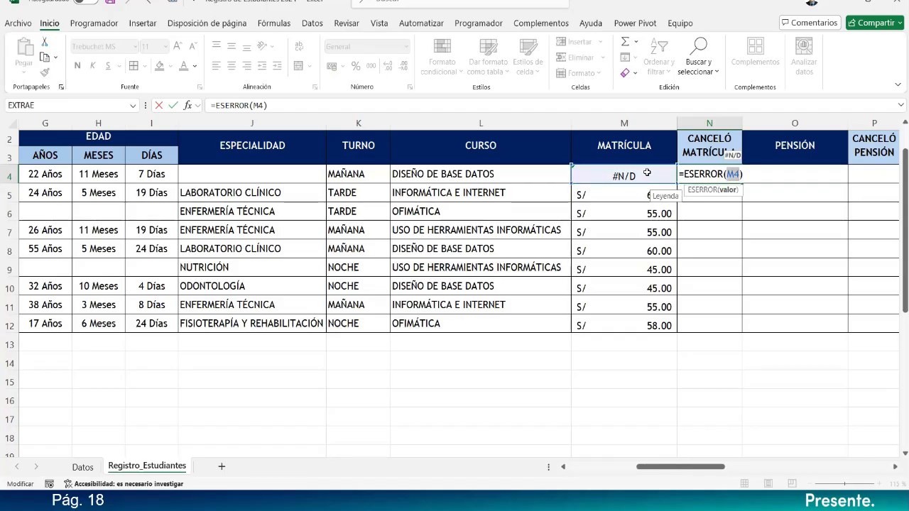
key("ctrl+Return")
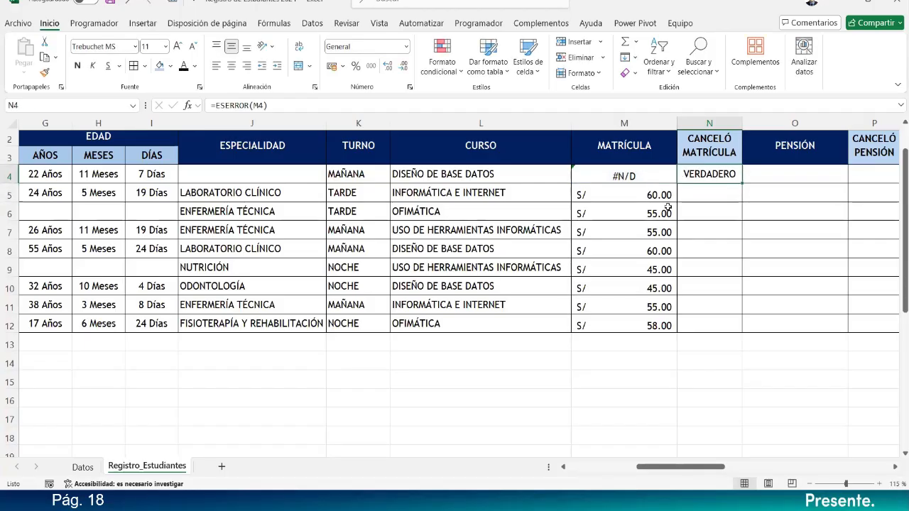
Set the ESPECIALIDAD in J4 to COSMIATRÍA and check the MATRÍCULA lookup in M4 and the error test in N4.
left_click(318, 177)
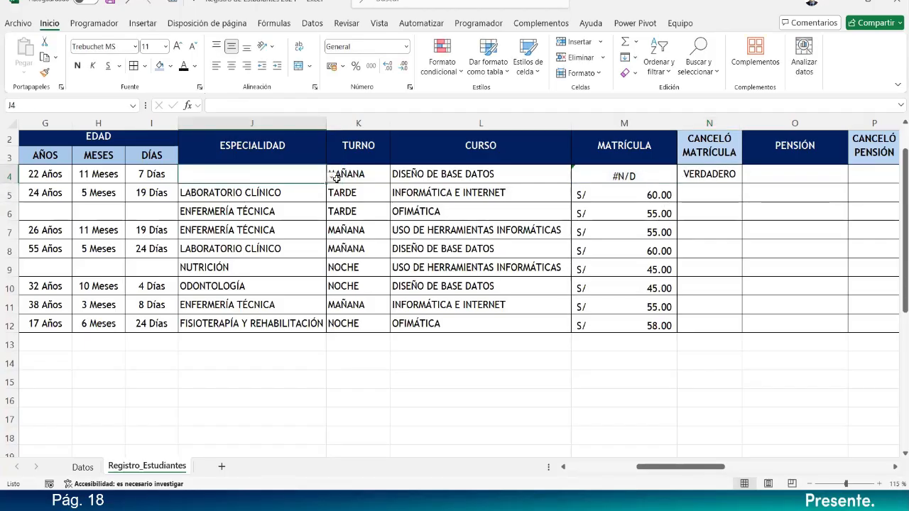
left_click(331, 177)
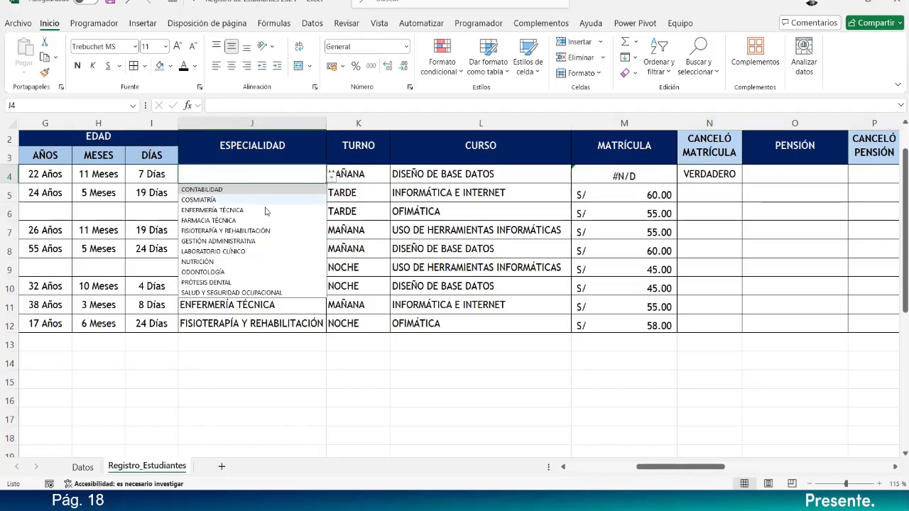
left_click(211, 200)
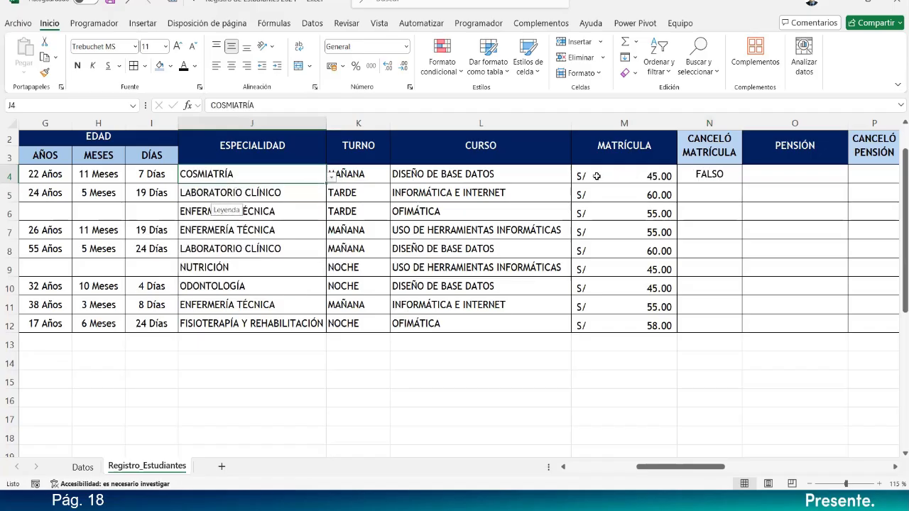
left_click(652, 176)
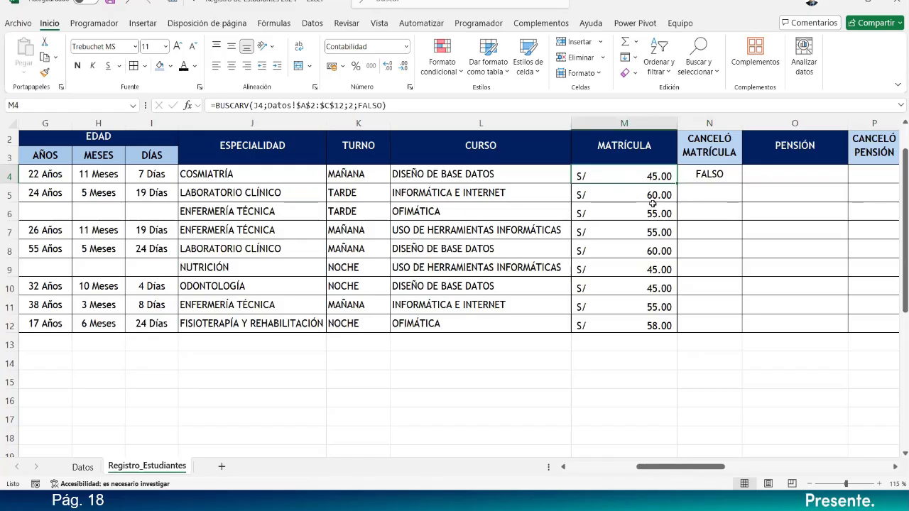
left_click(717, 169)
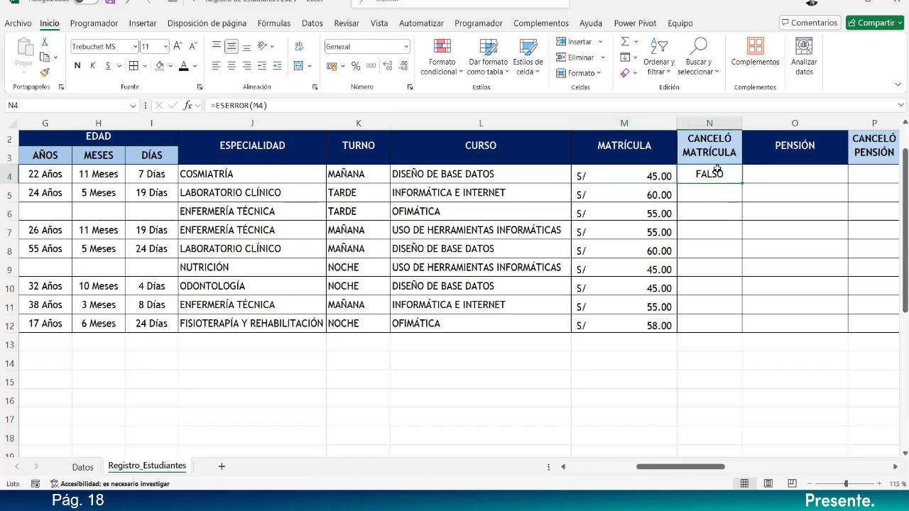
Review the ESERROR function name and argument in N4 and compare its result with the BUSCARV lookup in M4.
double_click(725, 173)
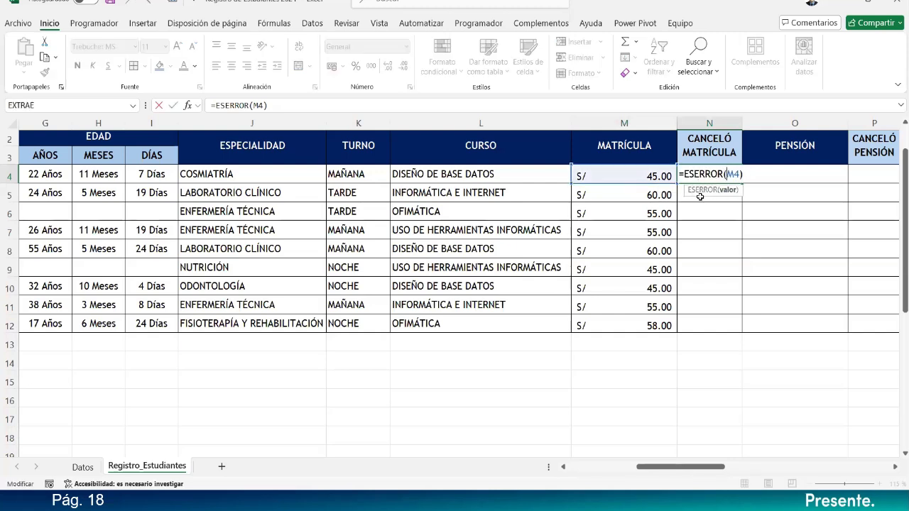
key("Return")
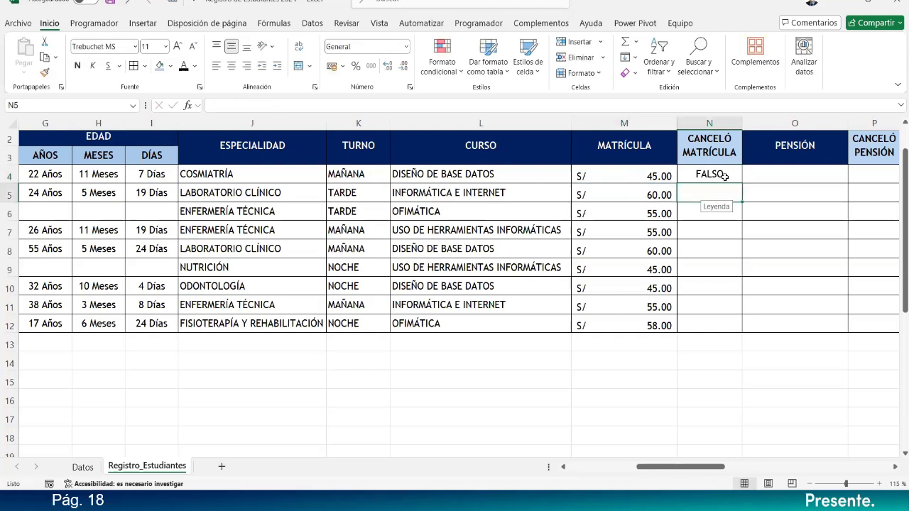
double_click(724, 176)
left_click_drag(723, 174, 682, 175)
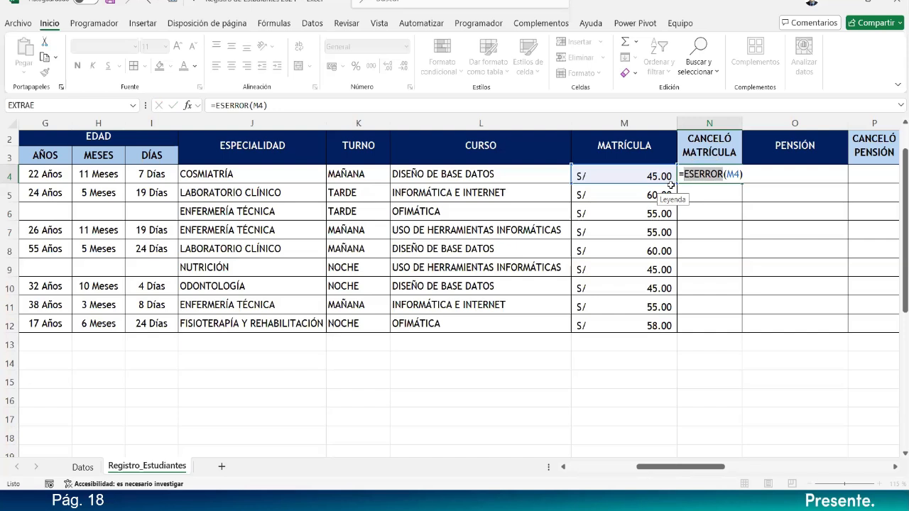
key("ctrl+Return")
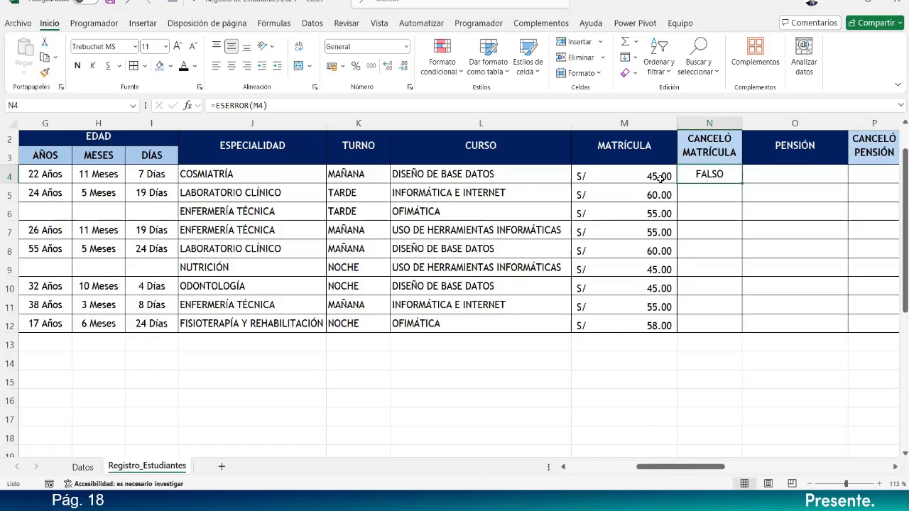
key("Left")
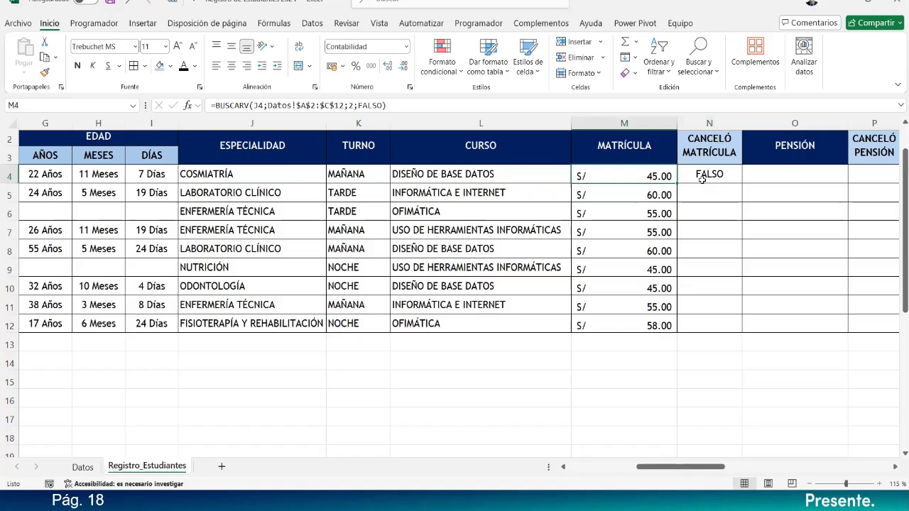
left_click(701, 179)
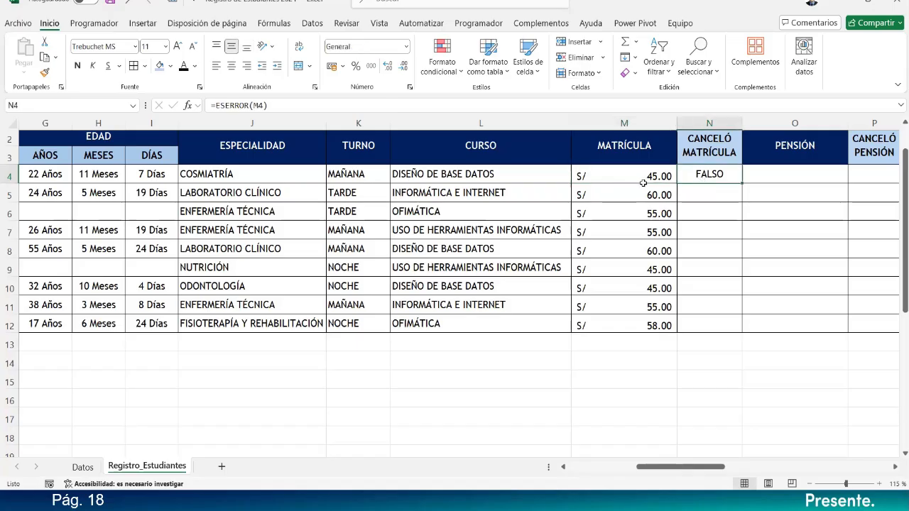
Clear the specialty in J4 and inspect the ESERROR formula in N4.
left_click(264, 172)
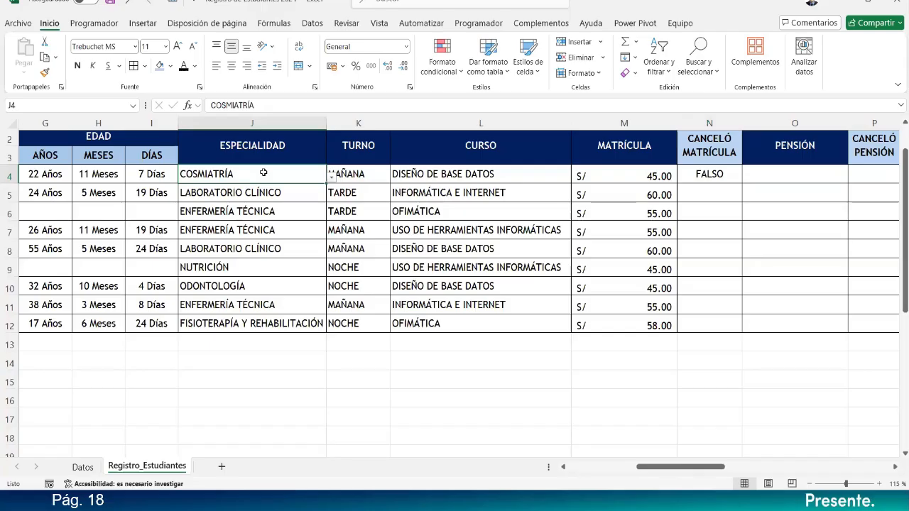
key("Delete")
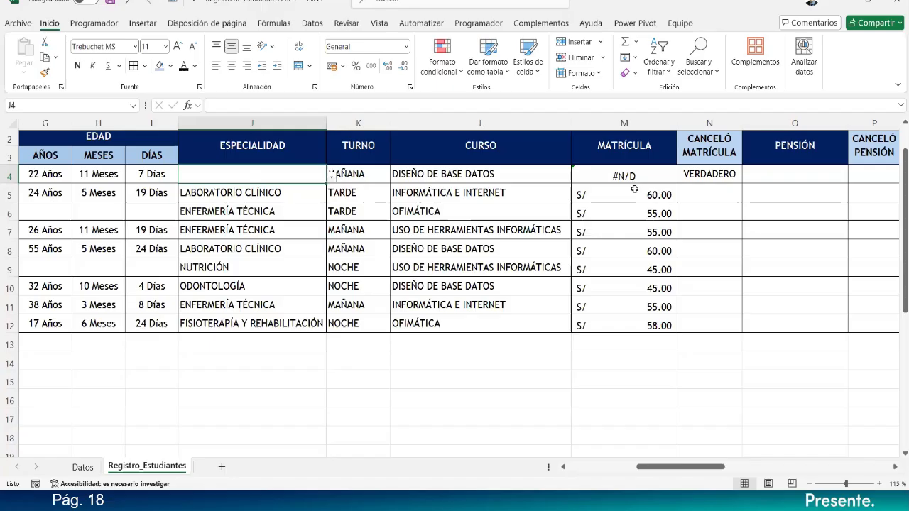
double_click(700, 176)
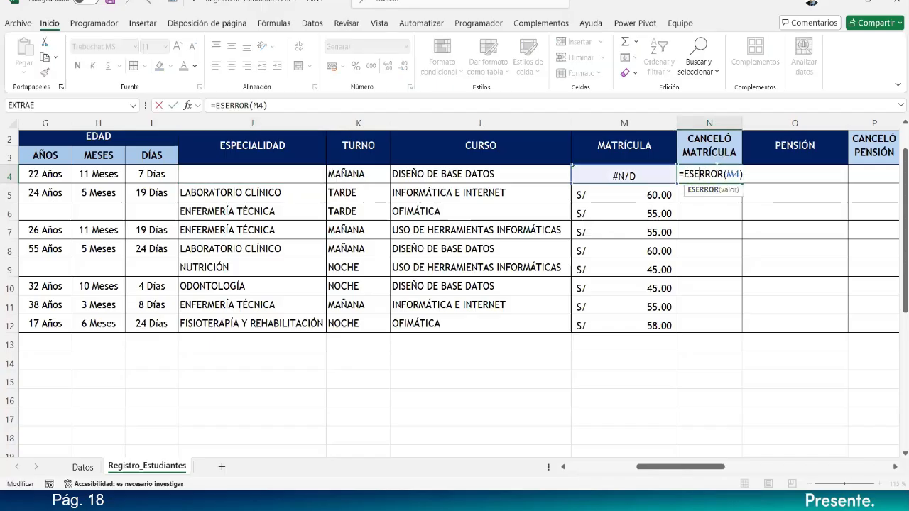
key("Escape")
Wrap the BUSCARV lookup in M4 inside ESERROR: =ESERROR(BUSCARV(J4;Datos!$A$2:$C$12;2;FALSO)).
left_click(659, 175)
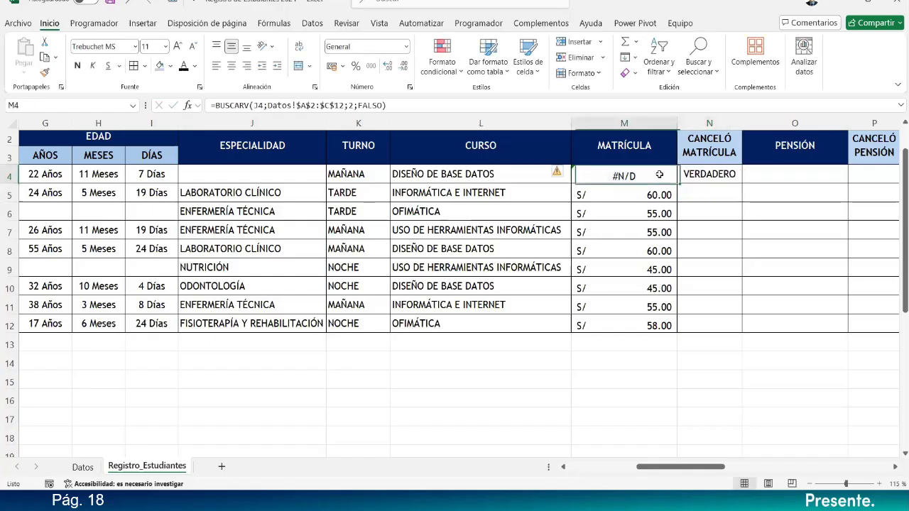
double_click(659, 175)
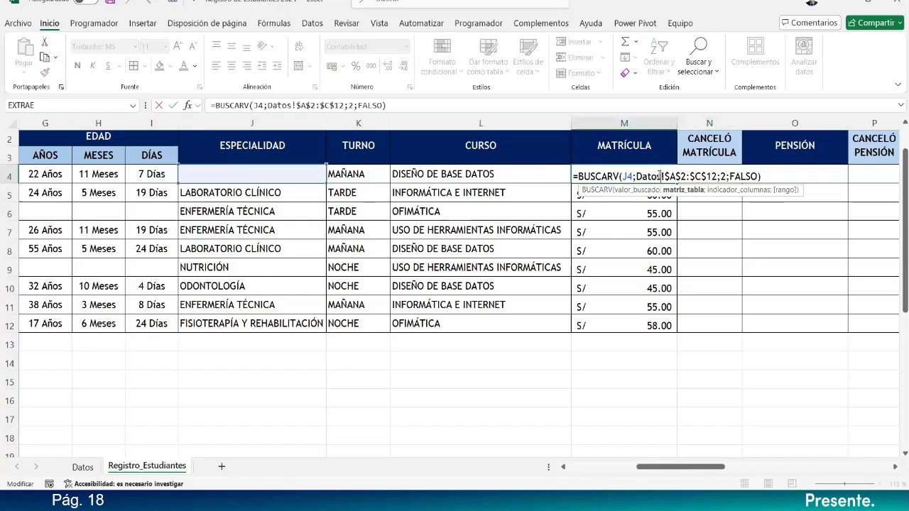
left_click_drag(578, 176, 765, 177)
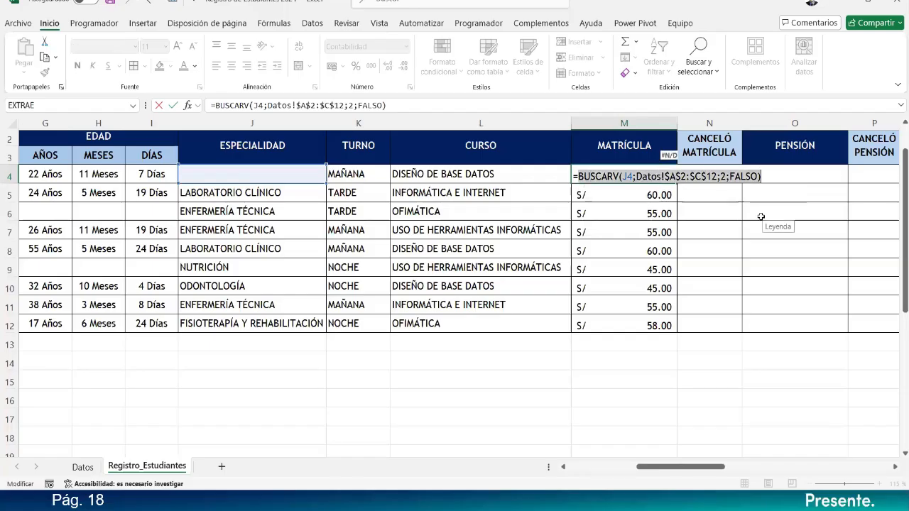
key("ctrl+c")
left_click(579, 178)
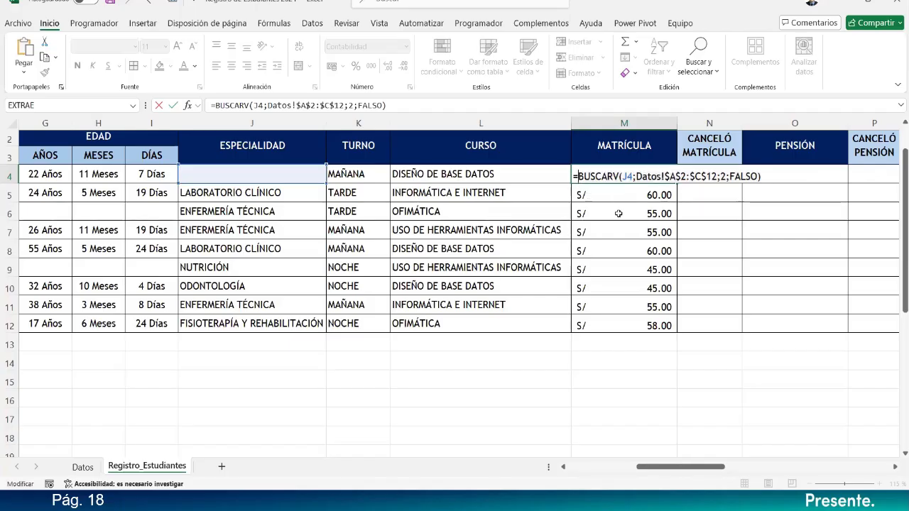
type("E")
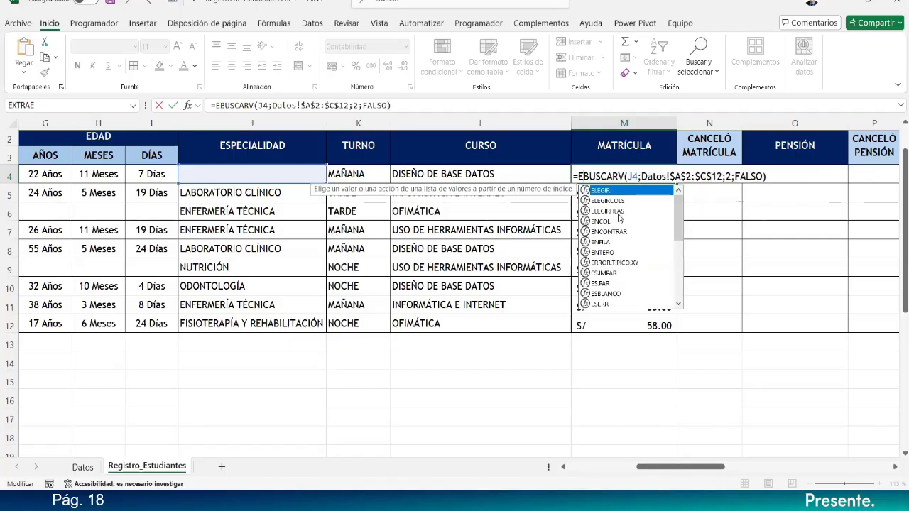
type("SERR")
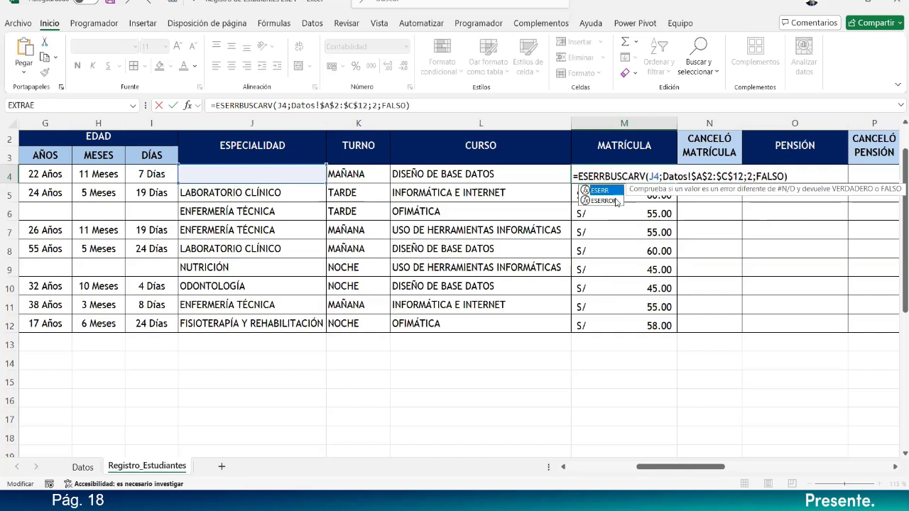
double_click(604, 201)
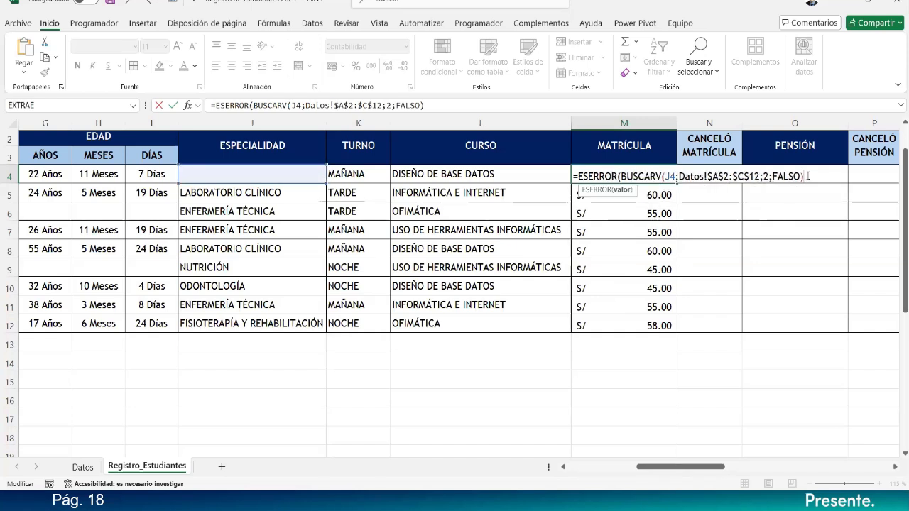
type(")")
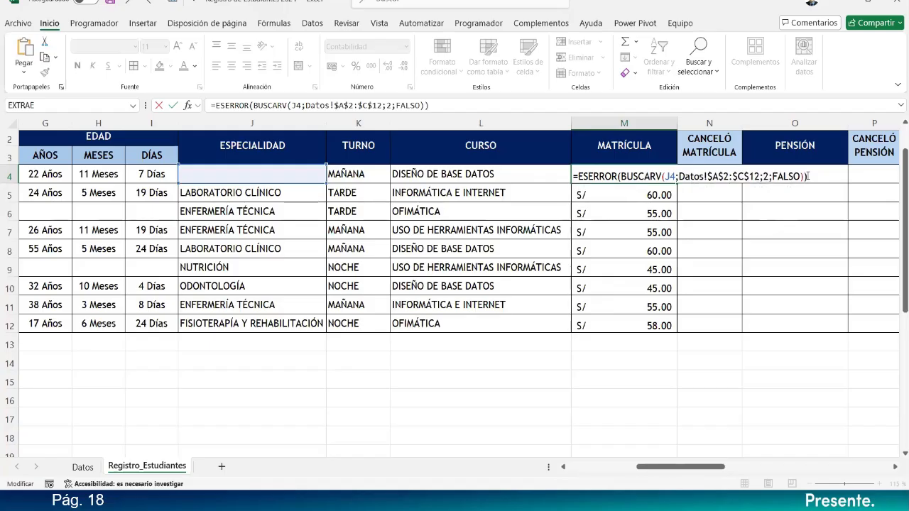
key("Return")
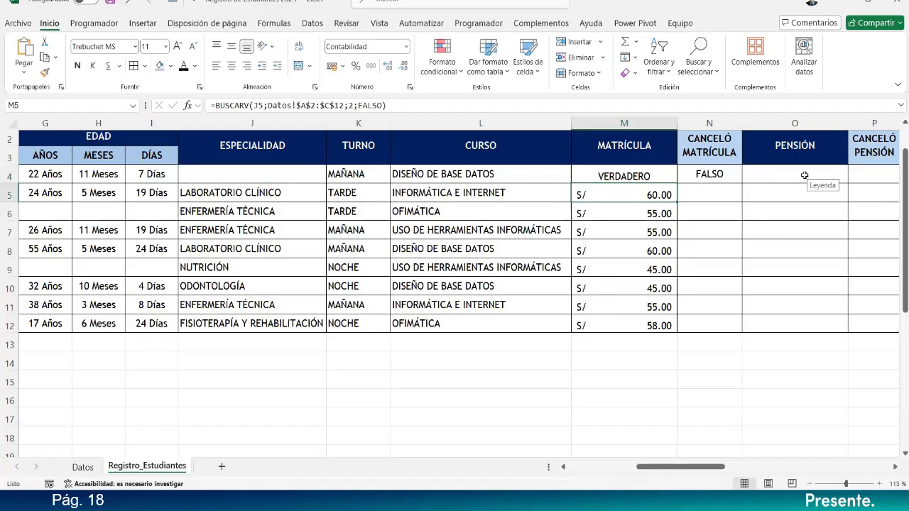
Delete the ESERROR test from N4 in the CANCELÓ MATRÍCULA column.
left_click(638, 175)
left_click(703, 175)
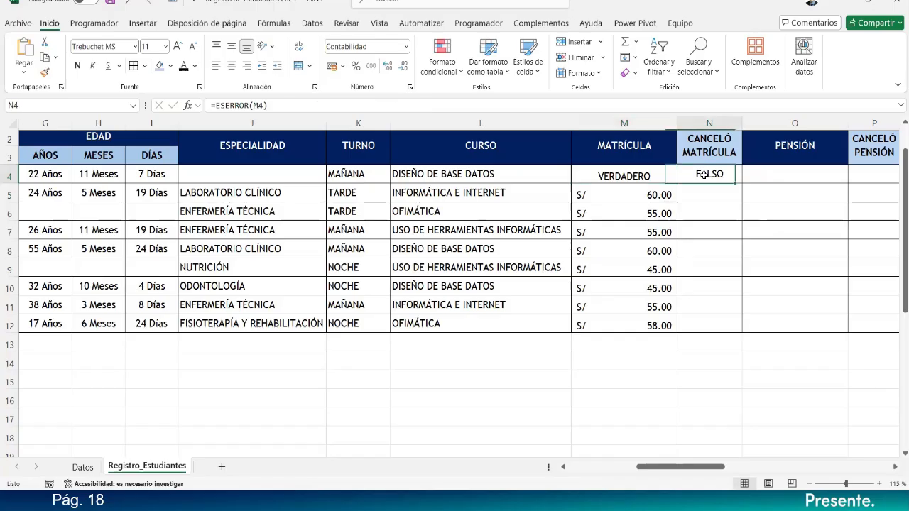
key("Delete")
left_click(629, 176)
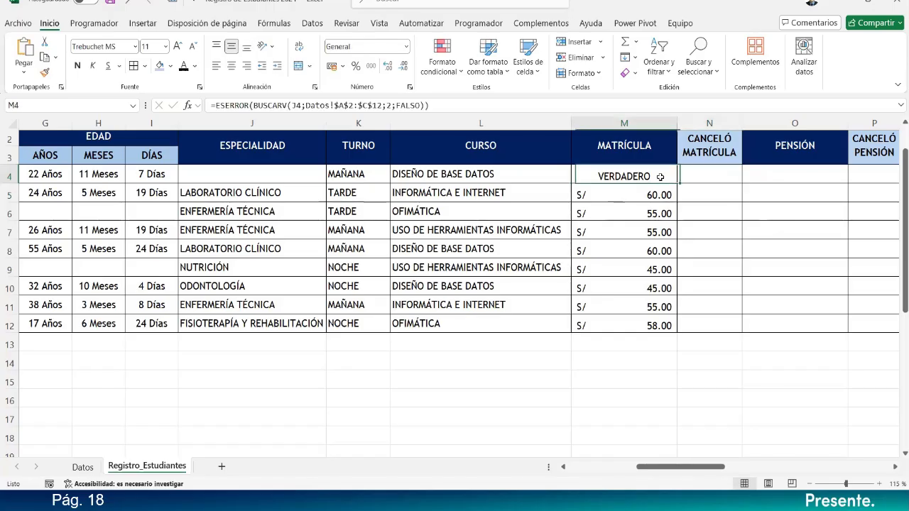
Choose COSMIATRÍA as the specialty in J4.
left_click(252, 174)
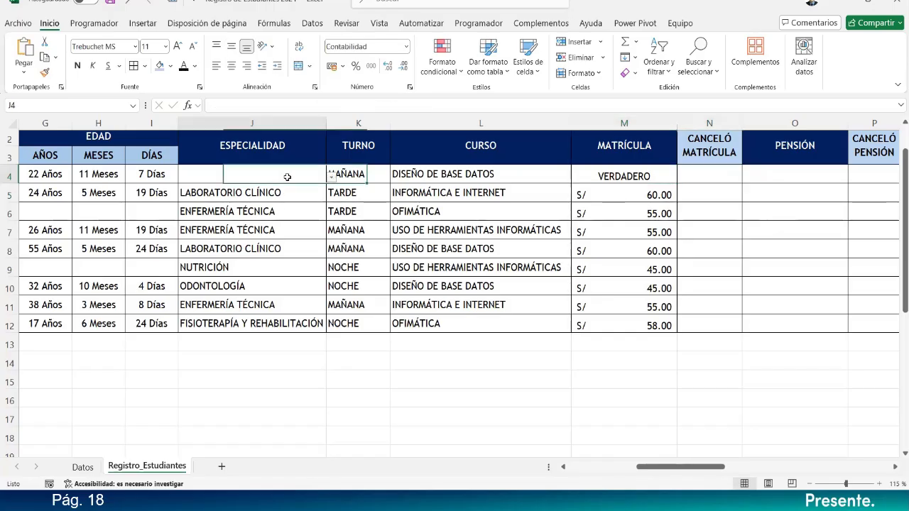
left_click(331, 178)
left_click(254, 201)
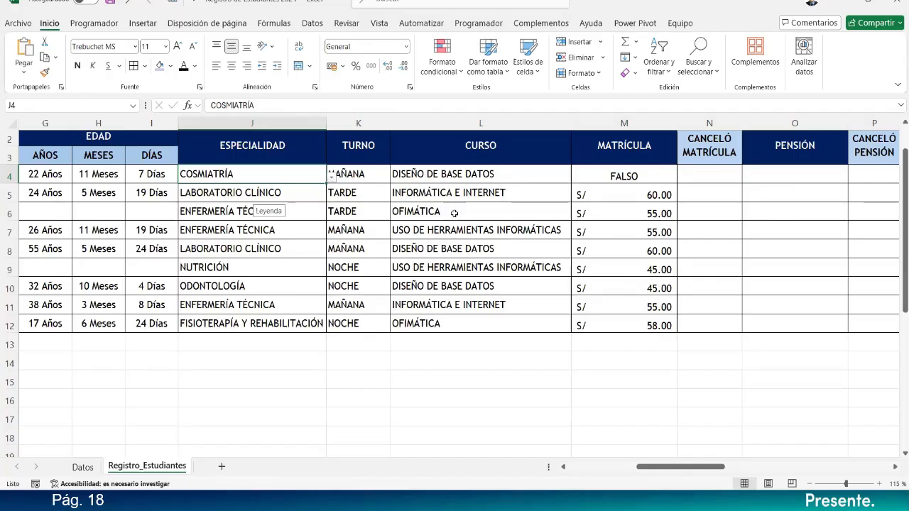
Review the nested ESERROR and BUSCARV formula in M4, leaving it as it is.
left_click(626, 174)
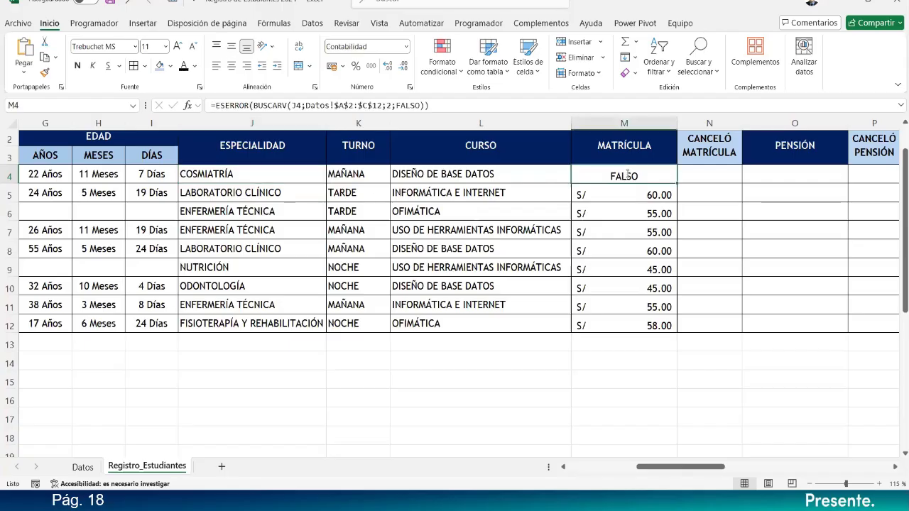
double_click(627, 174)
left_click_drag(619, 176, 844, 176)
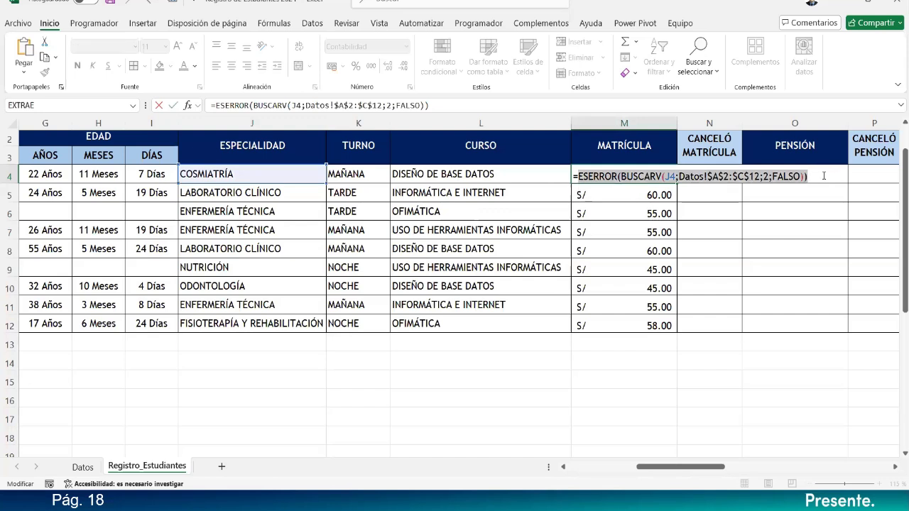
left_click(823, 176)
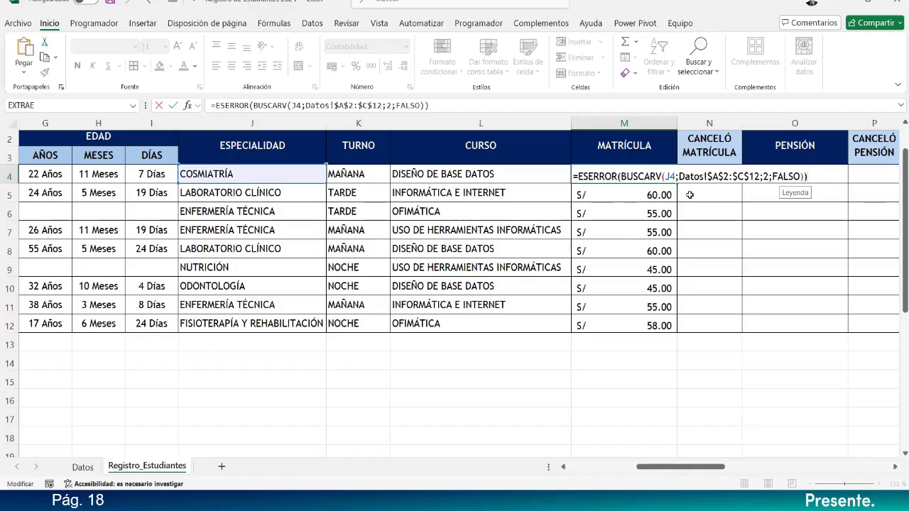
key("Return")
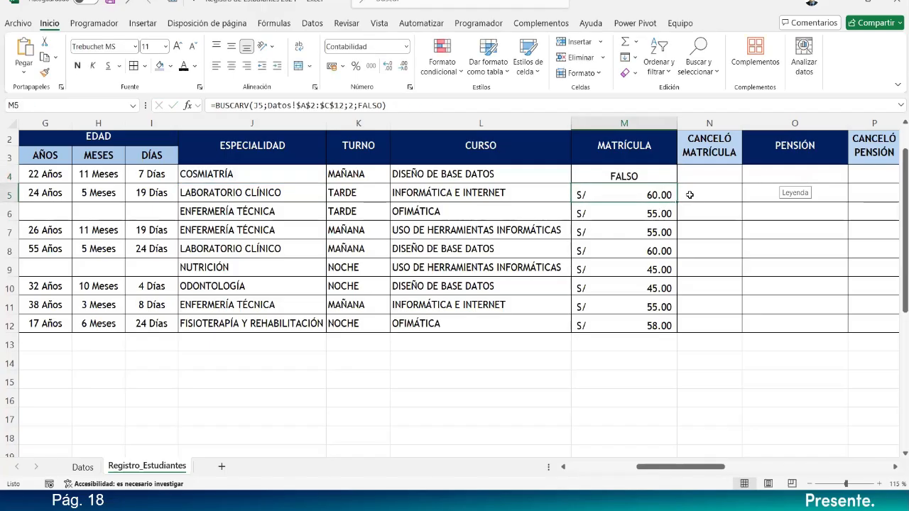
Place the ESERROR expression in M4 inside a SI function as its logical test.
left_click(608, 173)
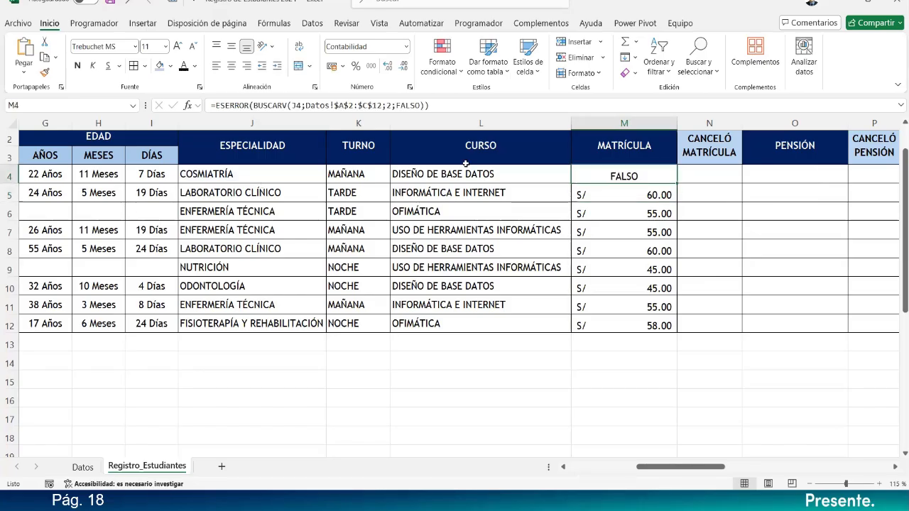
double_click(606, 176)
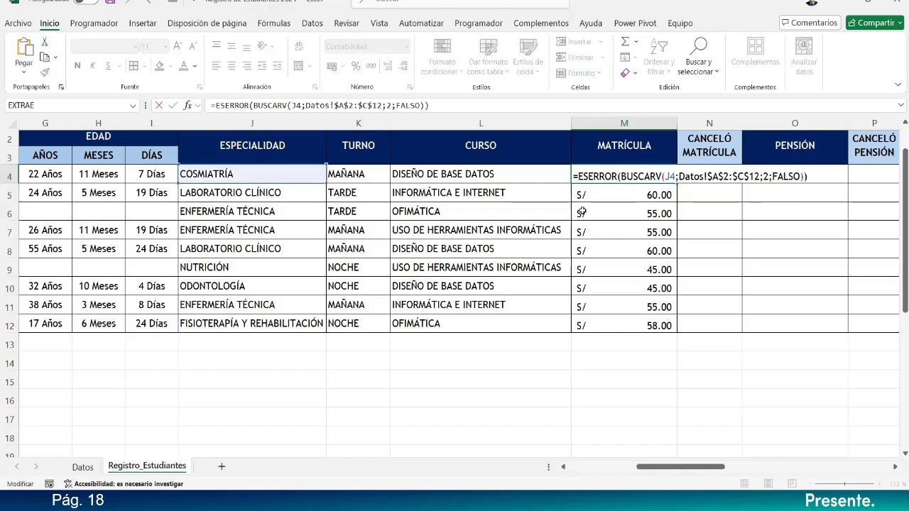
type("SI(")
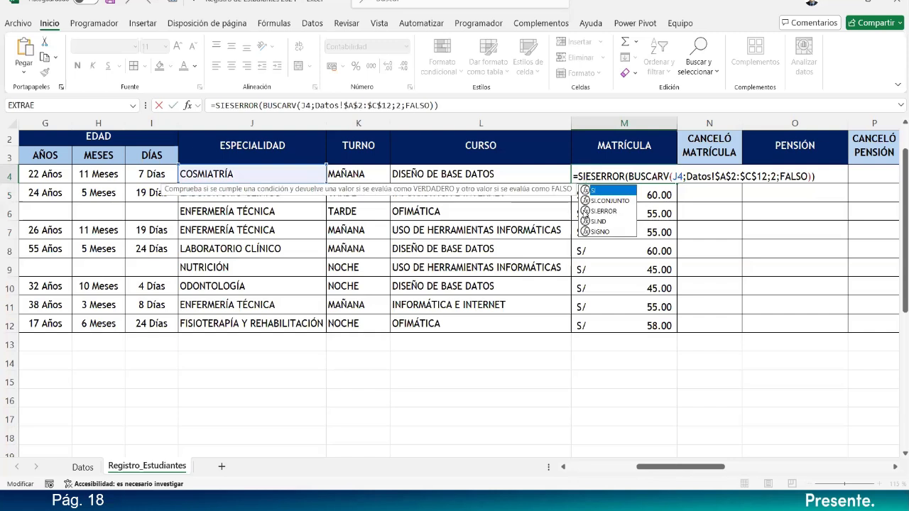
left_click(825, 178)
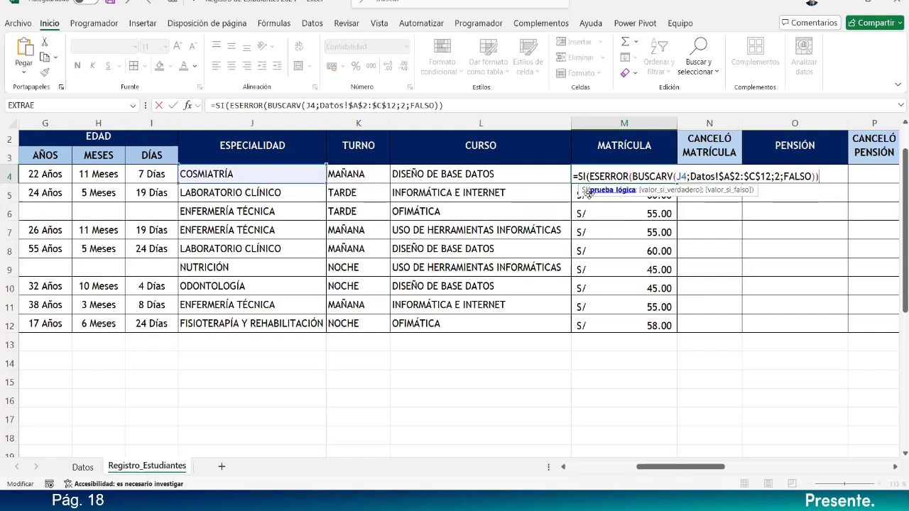
left_click(605, 191)
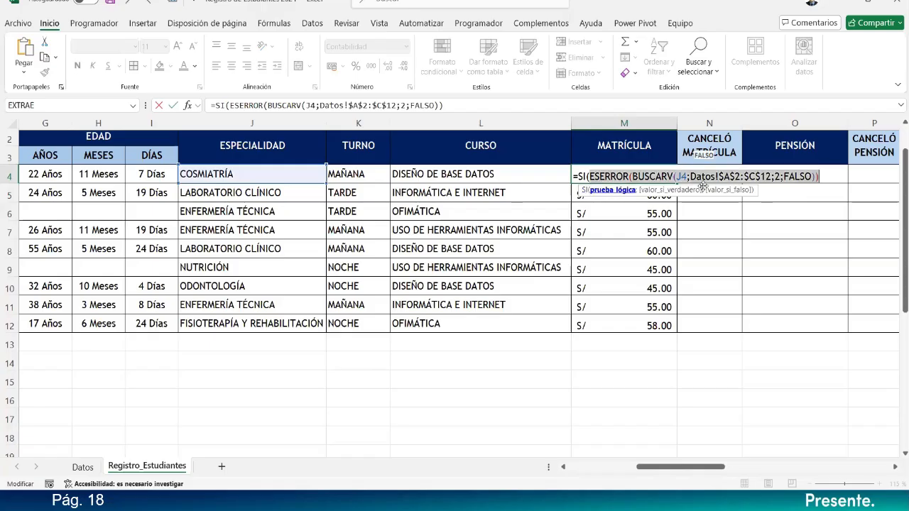
left_click(828, 176)
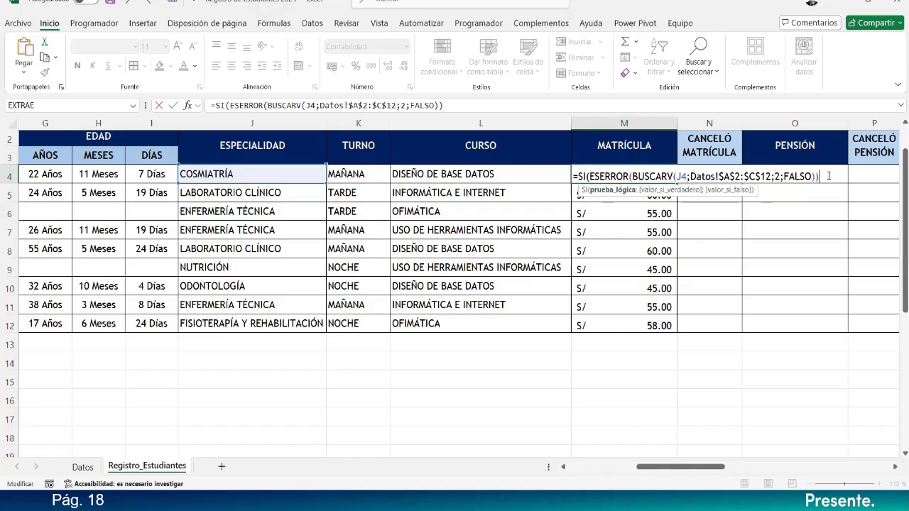
Compare the ESERROR test in M4 with =VERDADERO and enter 0 as the SI function's value if true.
type("=VE")
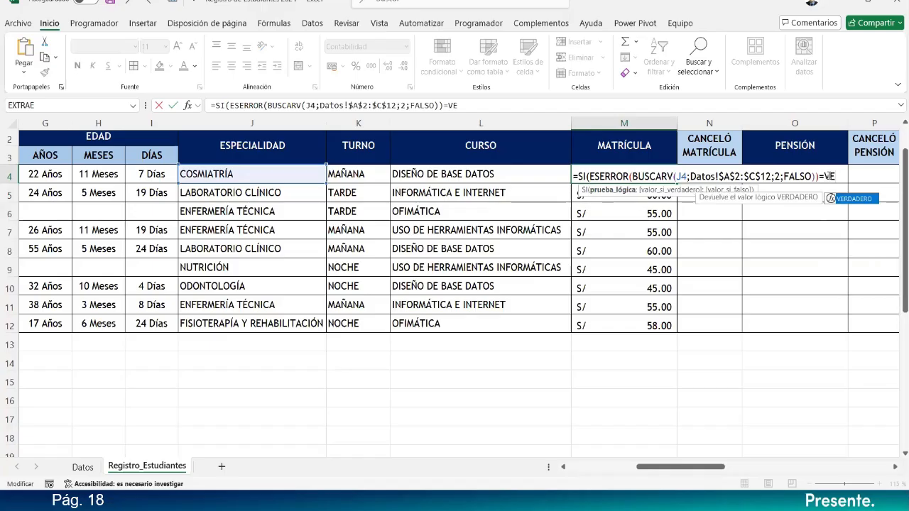
type("RDADERO")
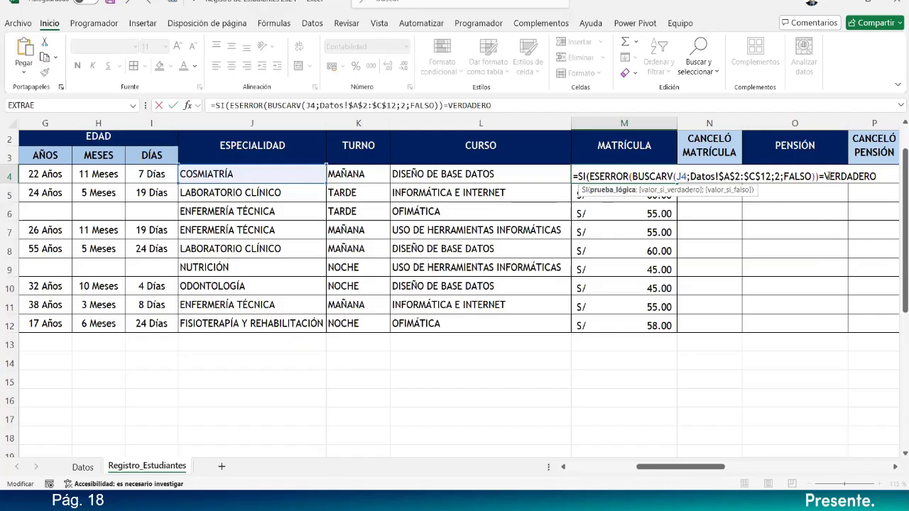
type(";")
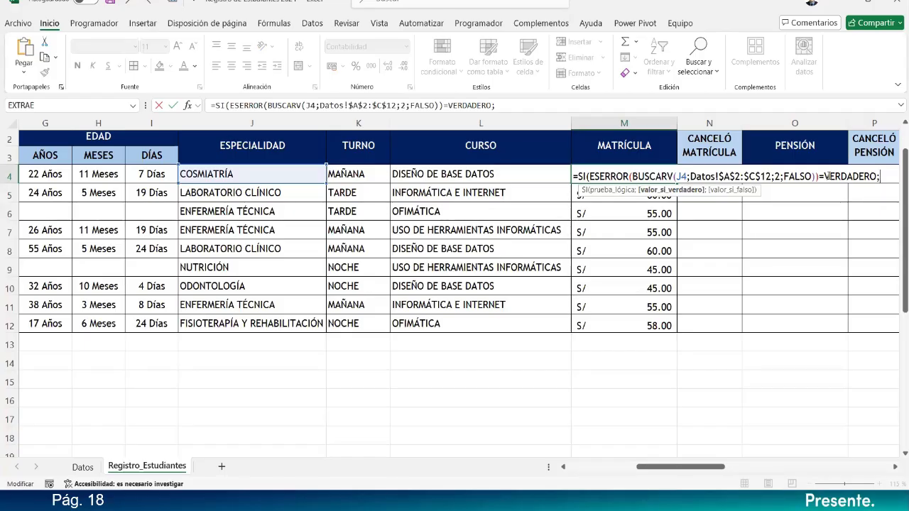
type("0")
type(";")
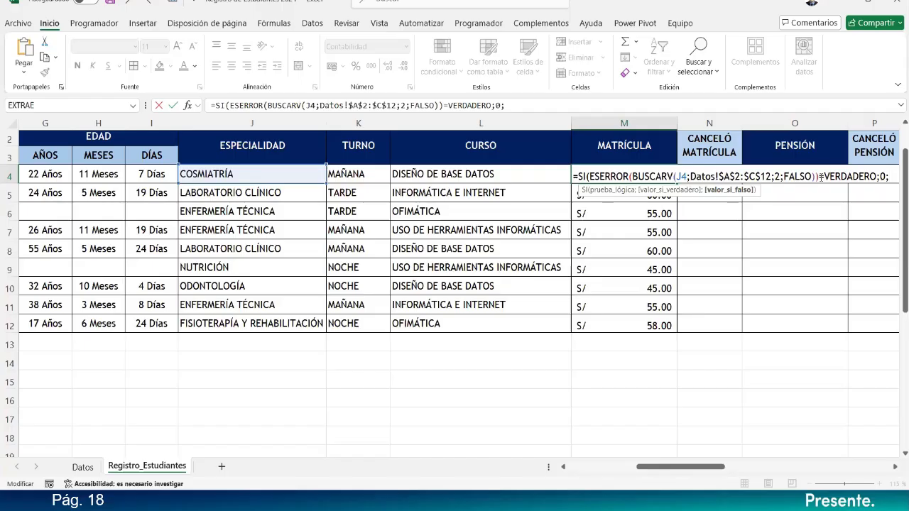
Complete the SI formula in M4 with a copy of BUSCARV(J4;Datos!$A$2:$C$12;2;FALSO) as its value if false, and close the parenthesis.
left_click(689, 190)
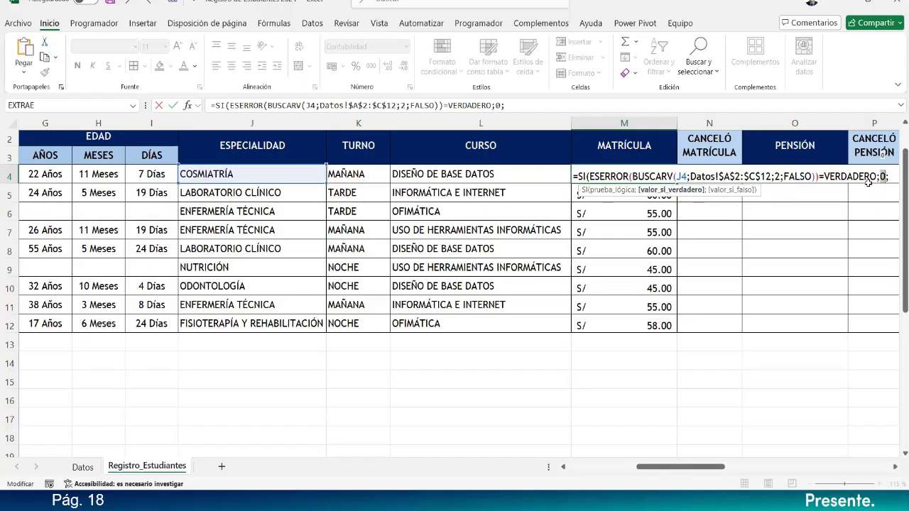
left_click(732, 190)
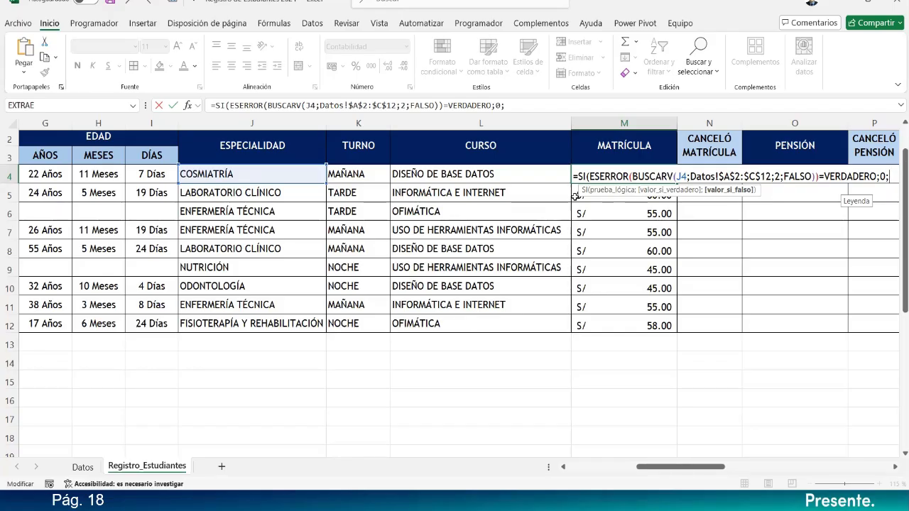
left_click(521, 105)
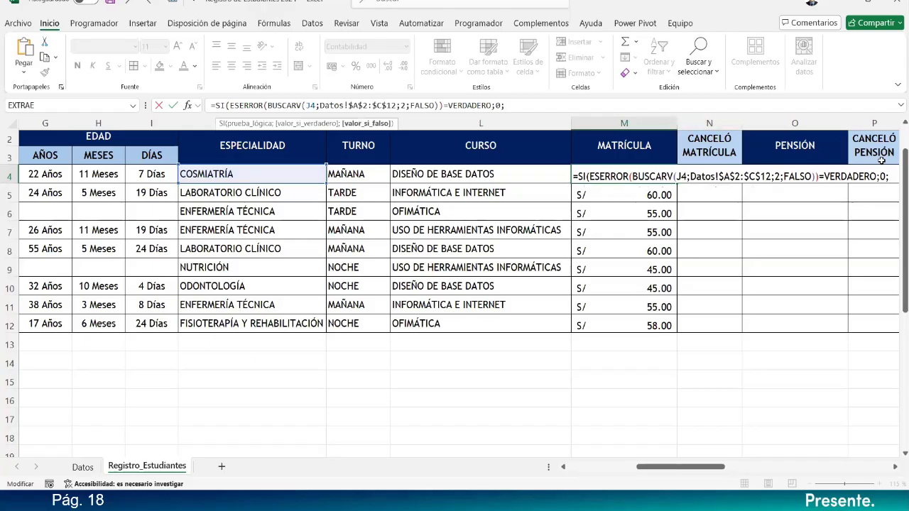
left_click(853, 177)
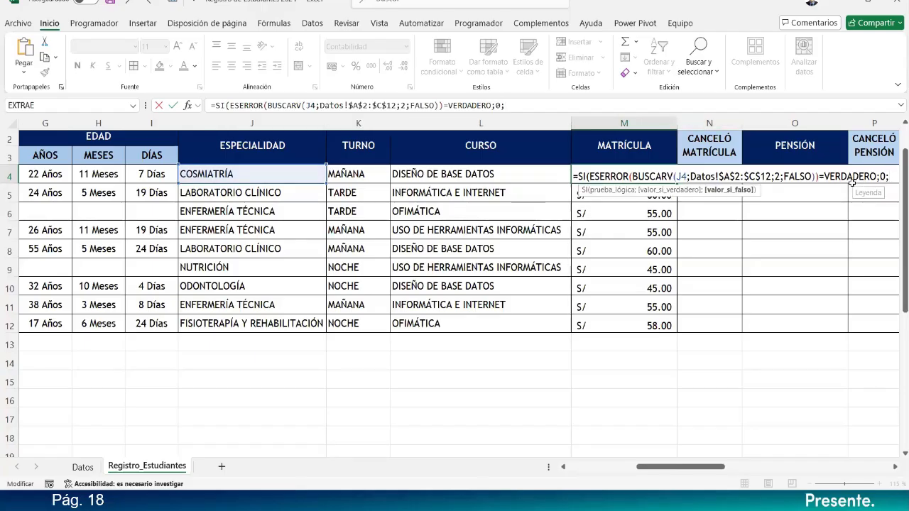
left_click_drag(815, 176, 633, 176)
key("ctrl+c")
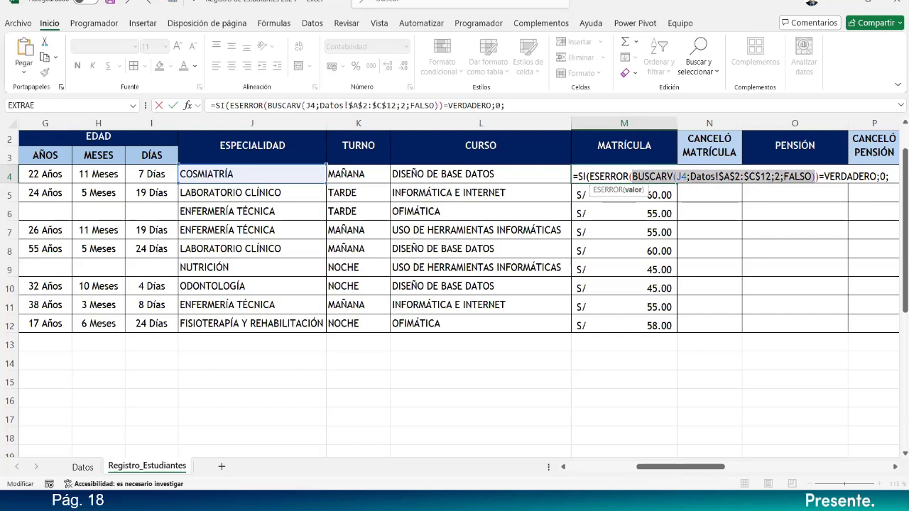
left_click(889, 176)
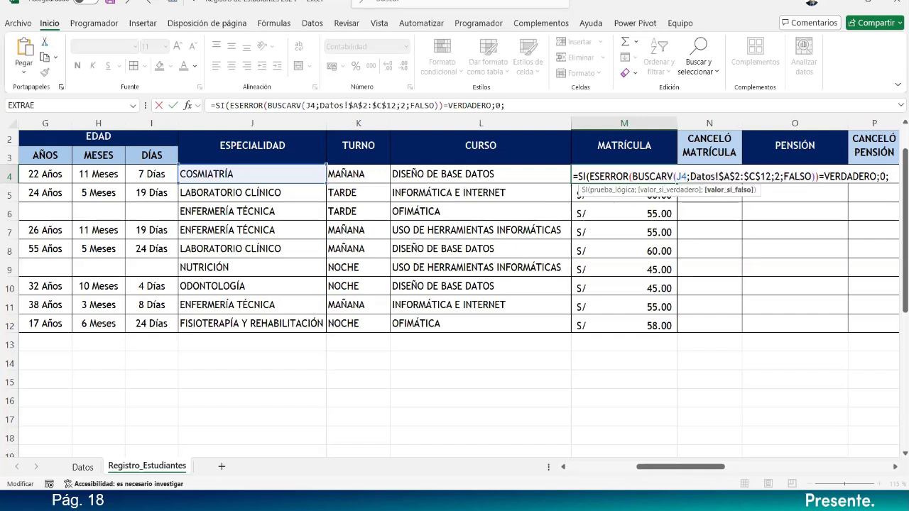
key("ctrl+v")
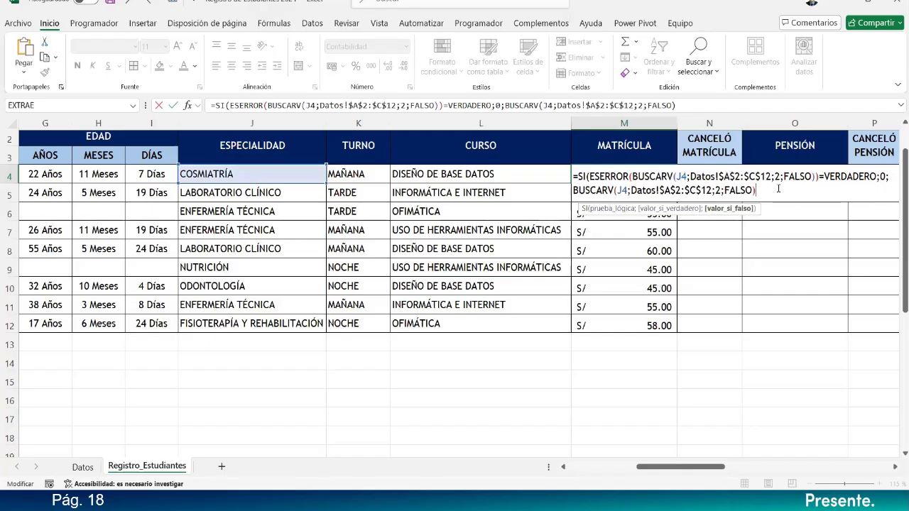
type(")")
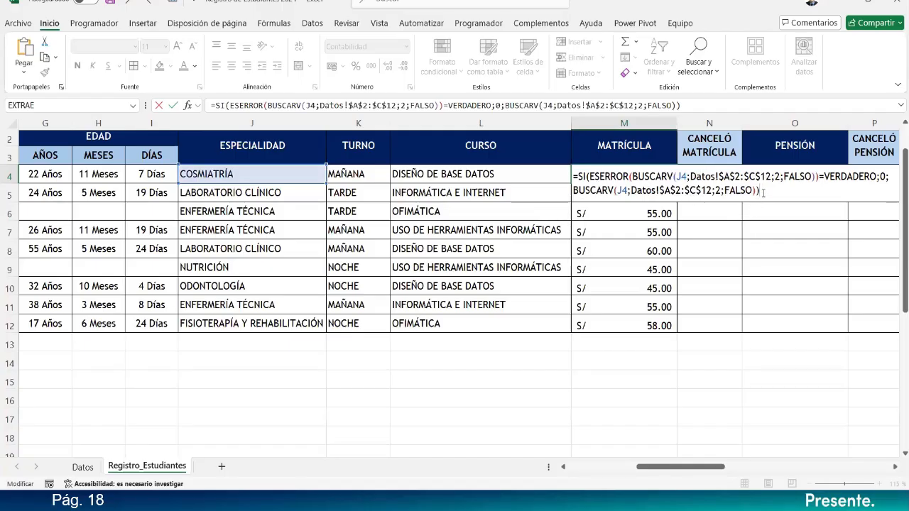
key("Return")
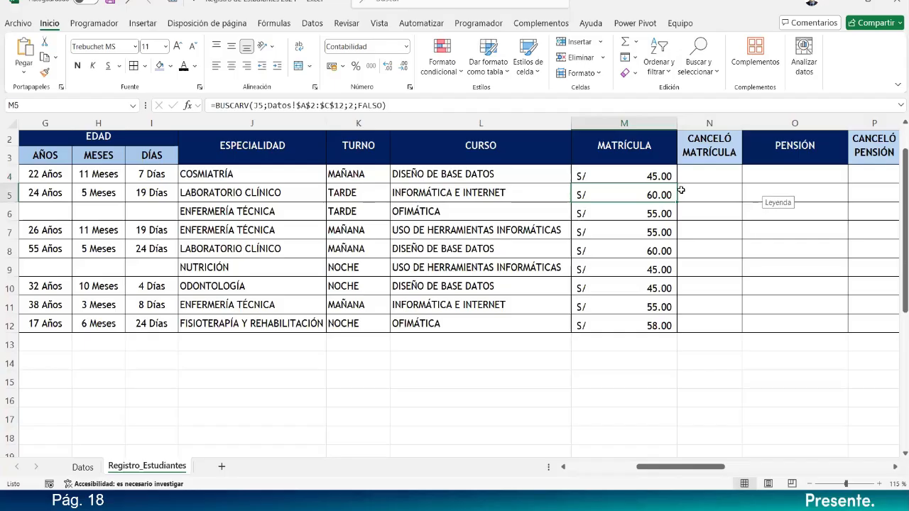
Fill the completed M4 formula down the MATRÍCULA column to row 12.
key("Up")
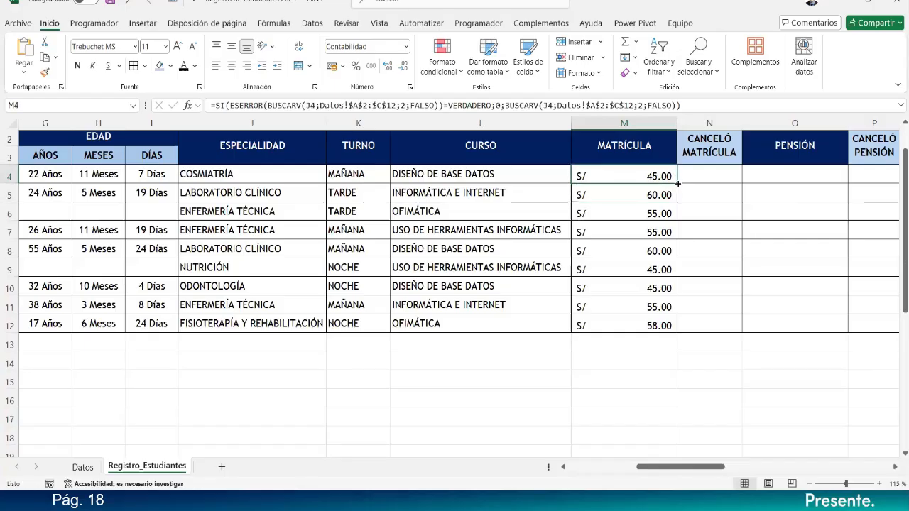
double_click(678, 184)
left_click(626, 185)
Clear the specialties in J4 and J5 to test the MATRÍCULA formula with blank cells.
left_click(221, 175)
key("Delete")
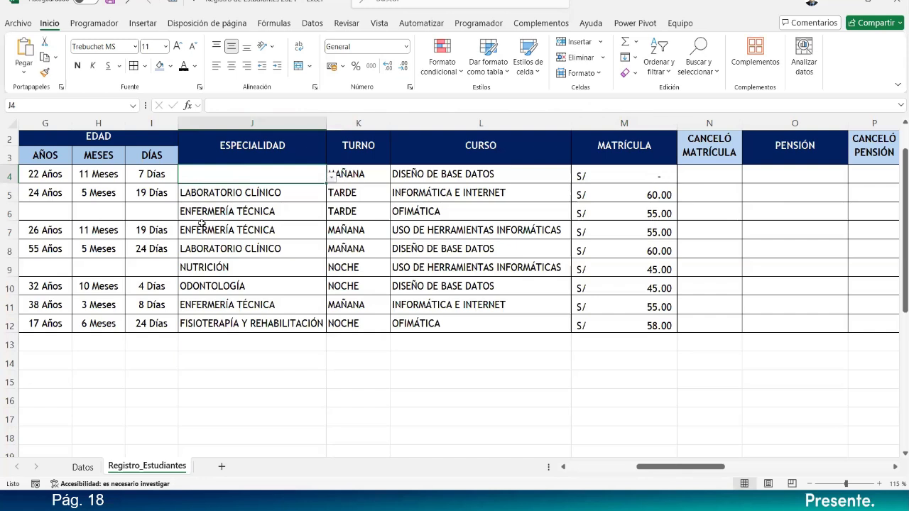
left_click(253, 193)
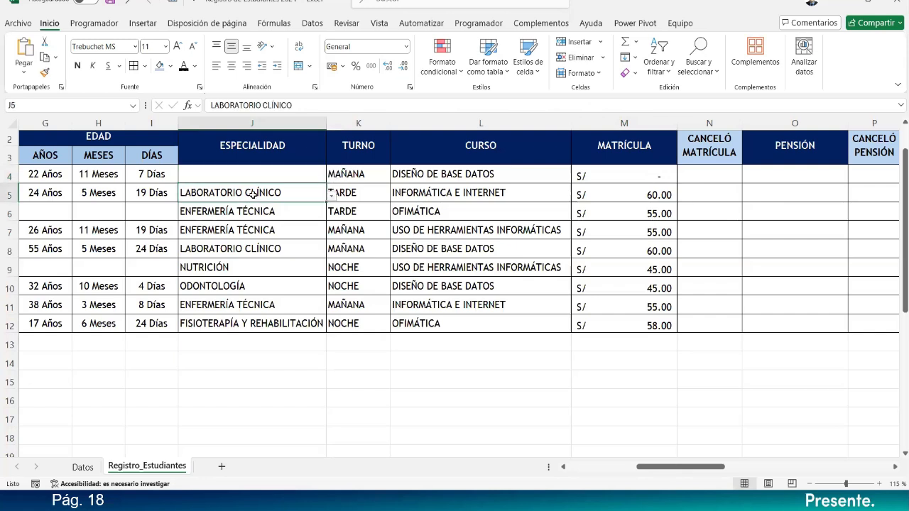
key("Delete")
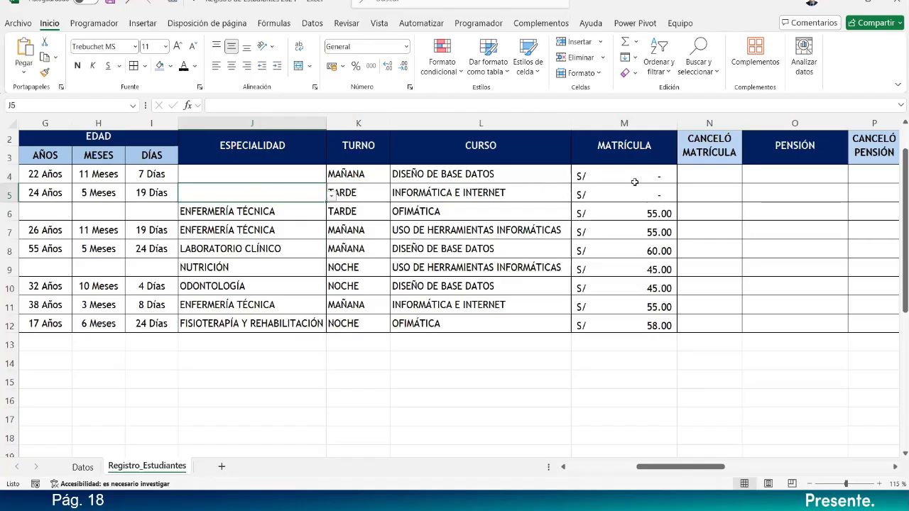
Choose COSMIATRÍA as the specialty in J5 and LABORATORIO CLÍNICO in J4.
left_click(331, 196)
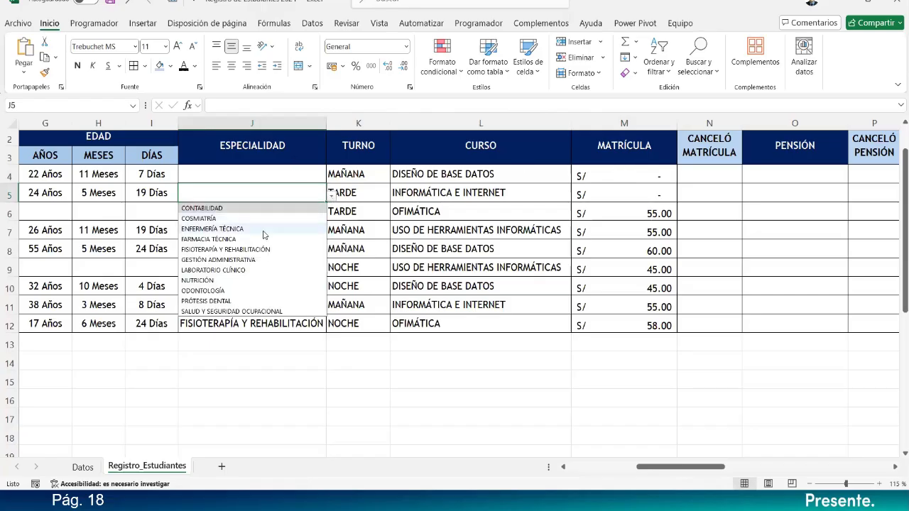
left_click(213, 219)
left_click(317, 174)
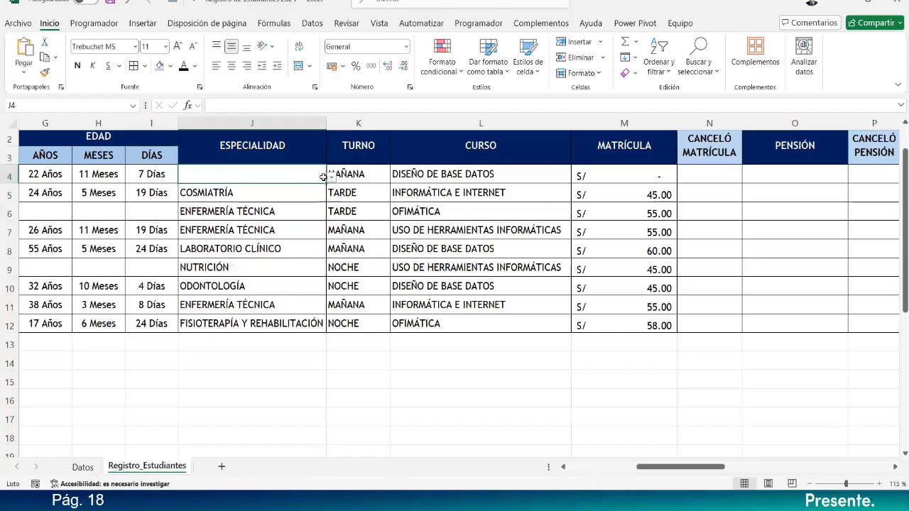
left_click(331, 177)
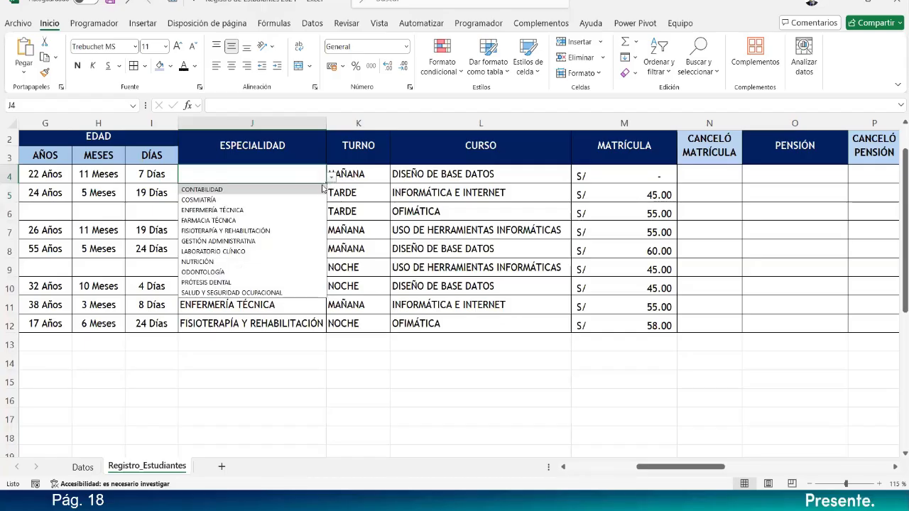
left_click(213, 251)
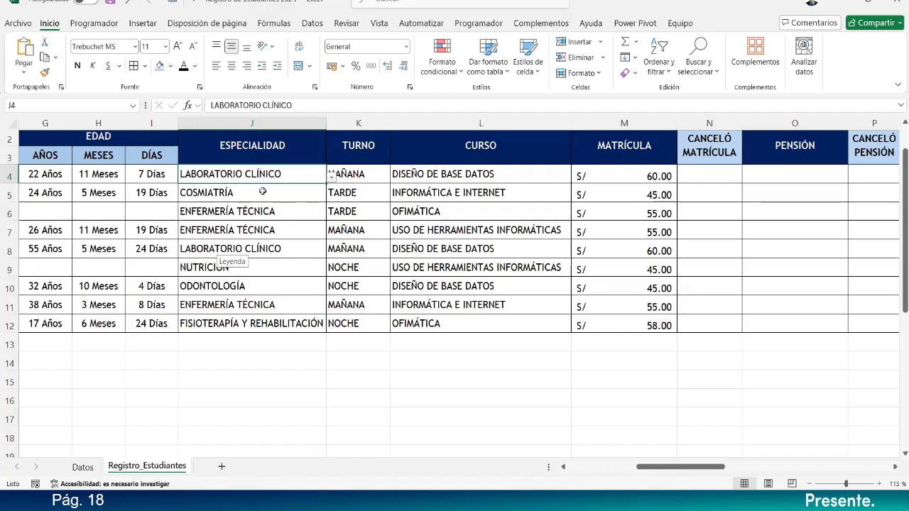
Narrow the MATRÍCULA column.
left_click_drag(676, 123, 647, 123)
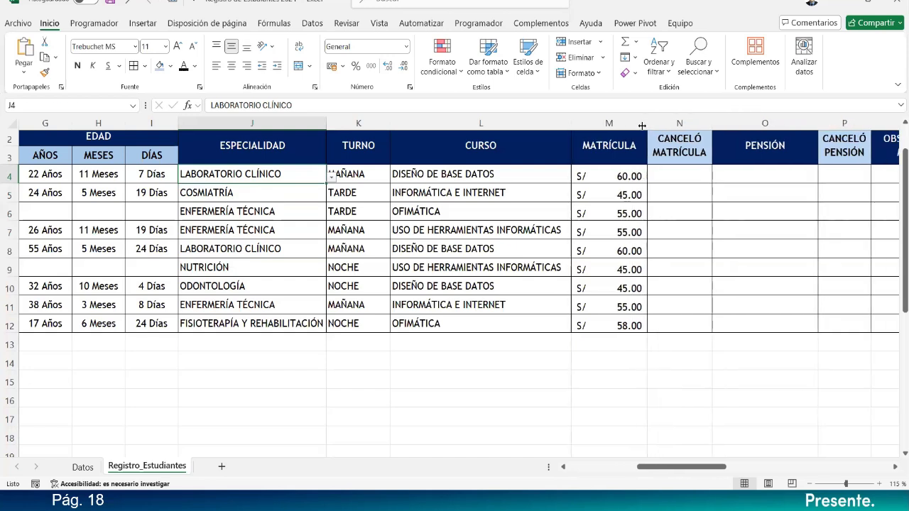
Check the enrolment costs on the Datos sheet and review the SI, ESERROR and BUSCARV formula in M4, leaving it as it is.
left_click(612, 179)
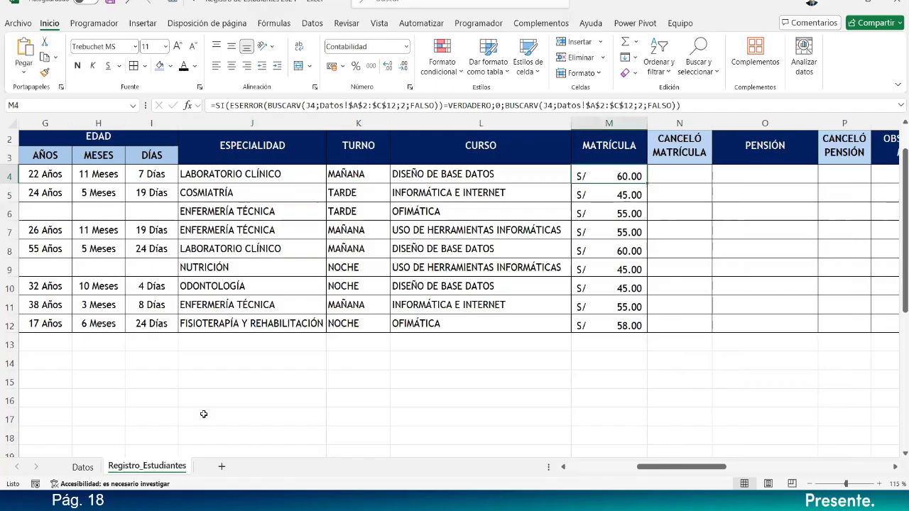
left_click(83, 468)
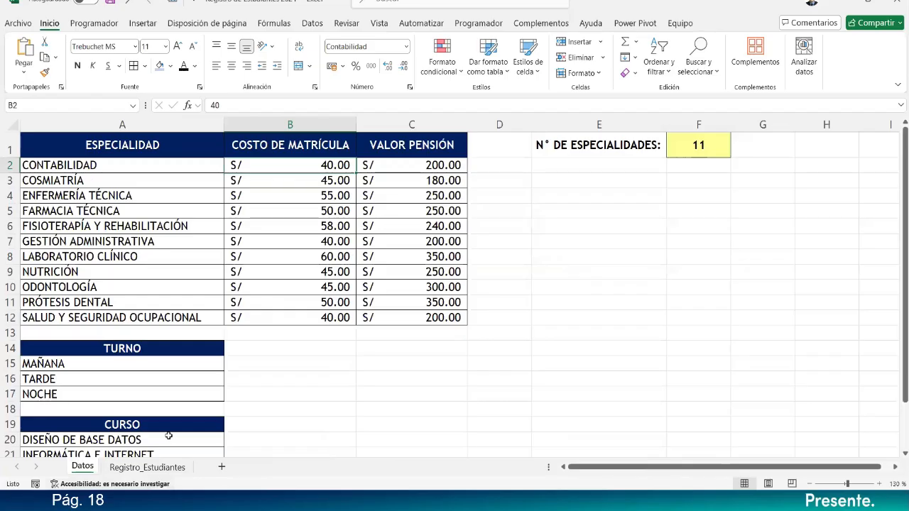
left_click(157, 471)
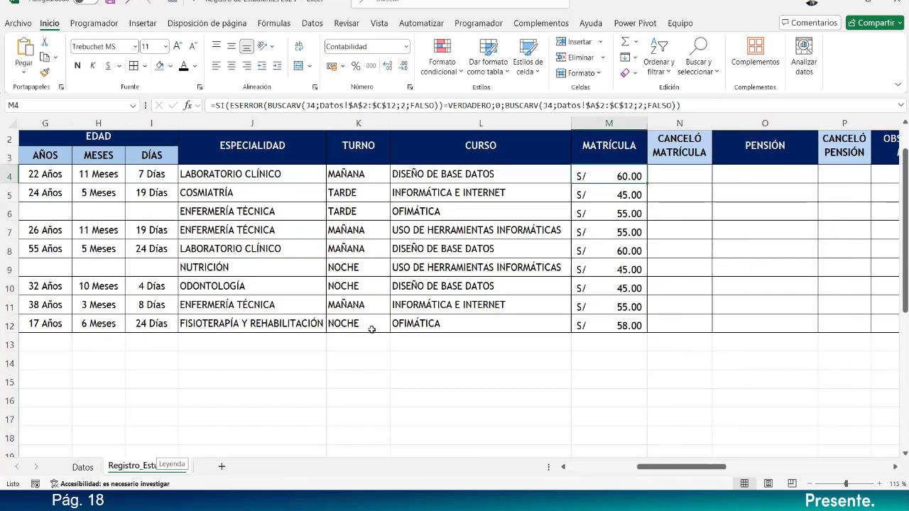
left_click(680, 179)
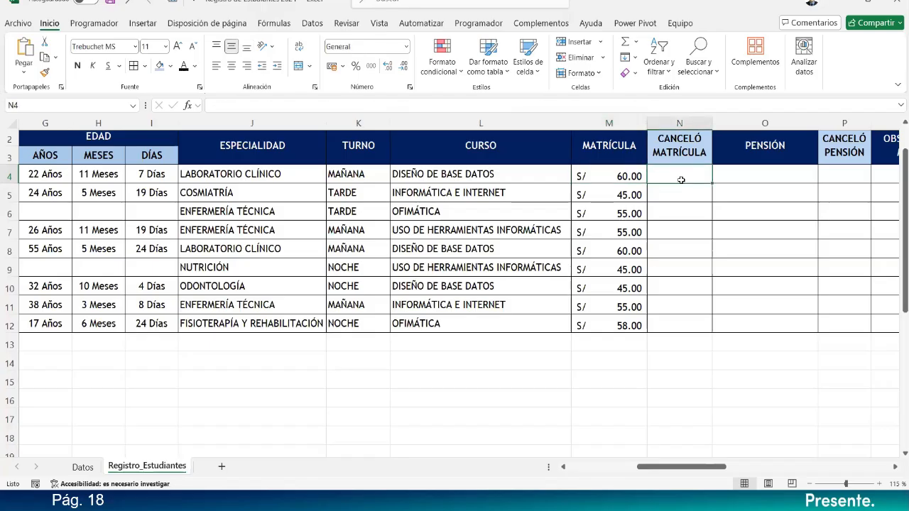
left_click(631, 176)
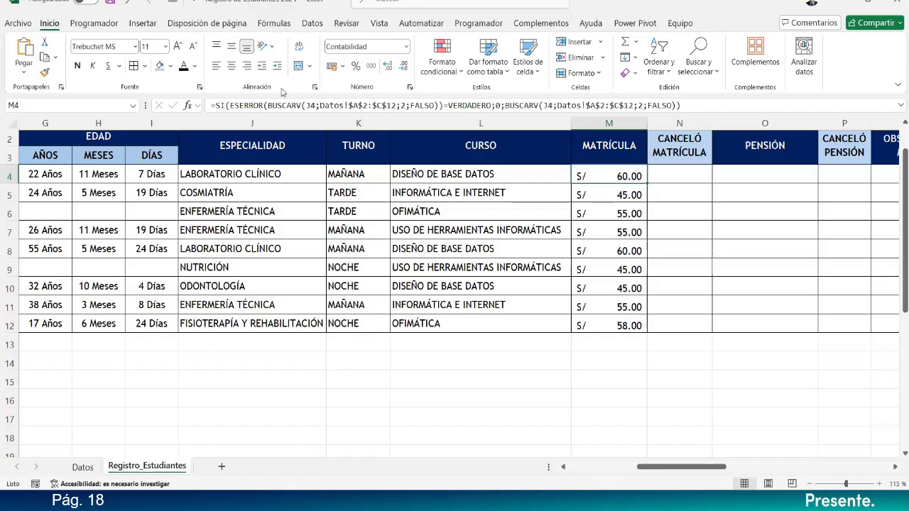
double_click(629, 176)
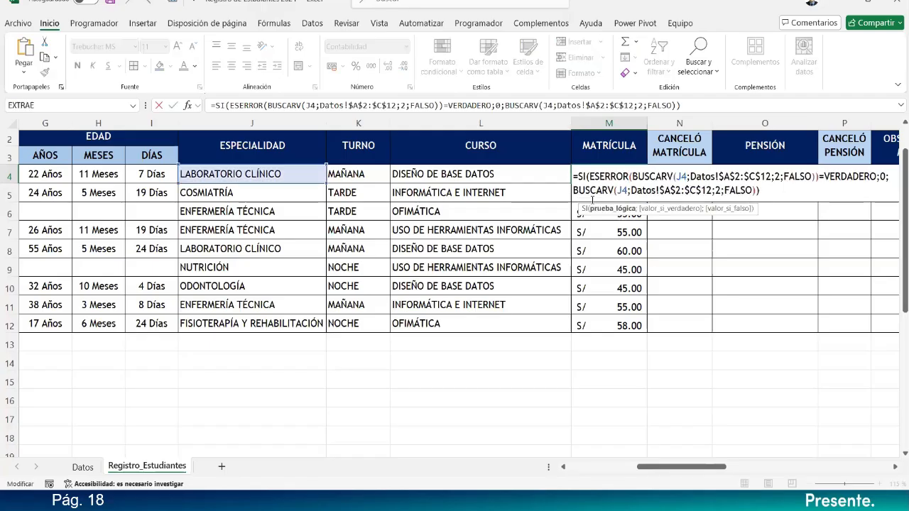
left_click(580, 175)
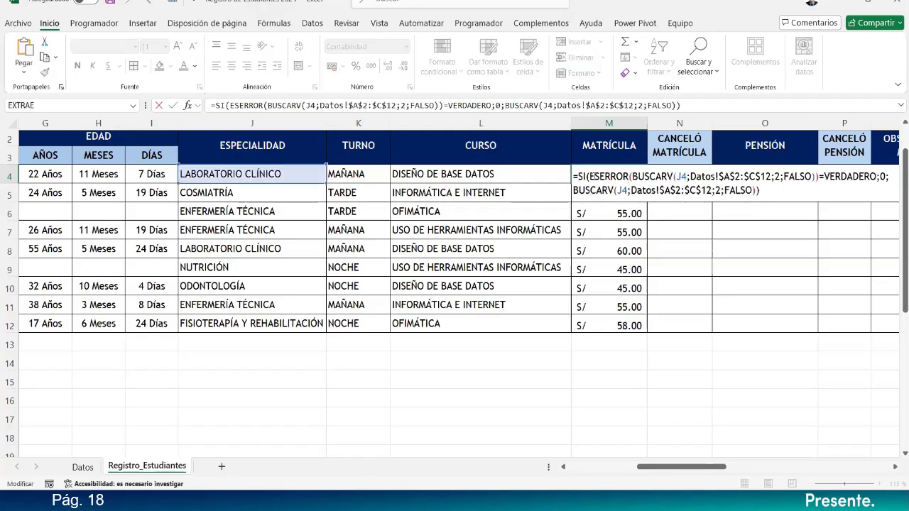
double_click(597, 176)
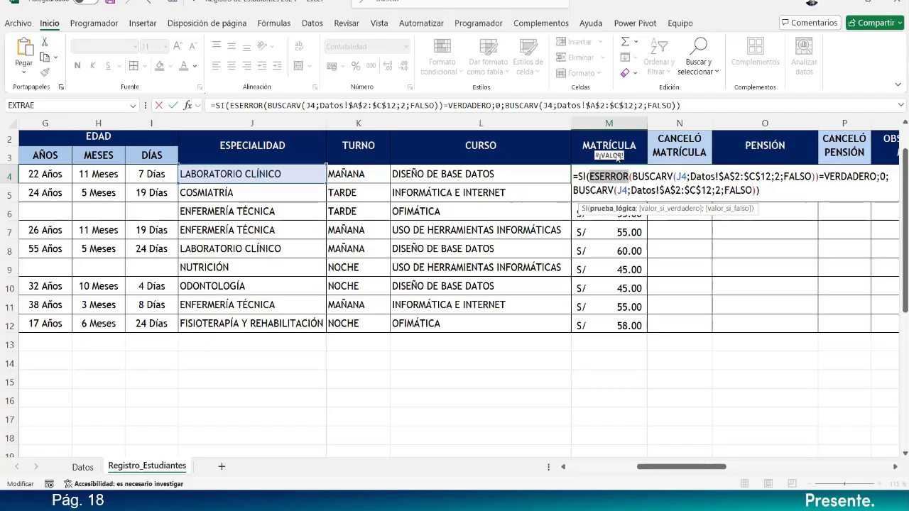
key("Return")
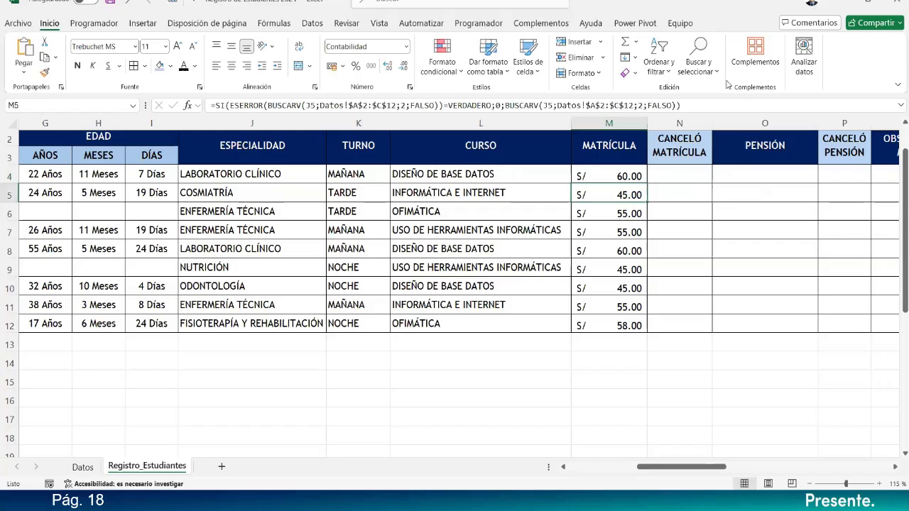
Start a Lista data validation rule for N4:N12 in the CANCELÓ MATRÍCULA column.
left_click(709, 175)
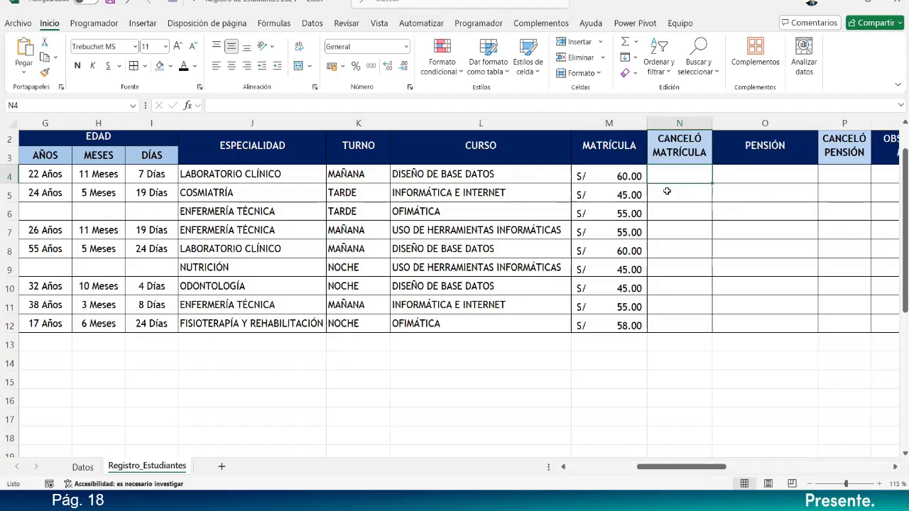
left_click_drag(676, 176, 687, 331)
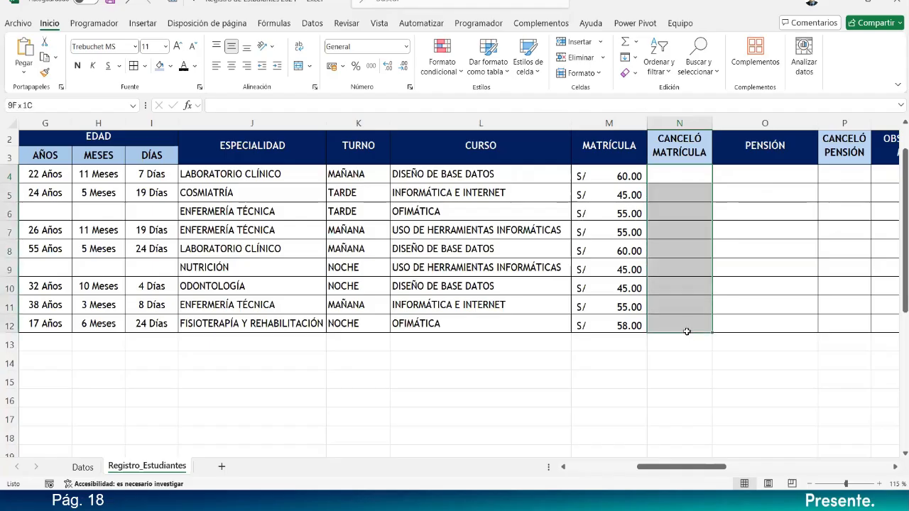
left_click(313, 24)
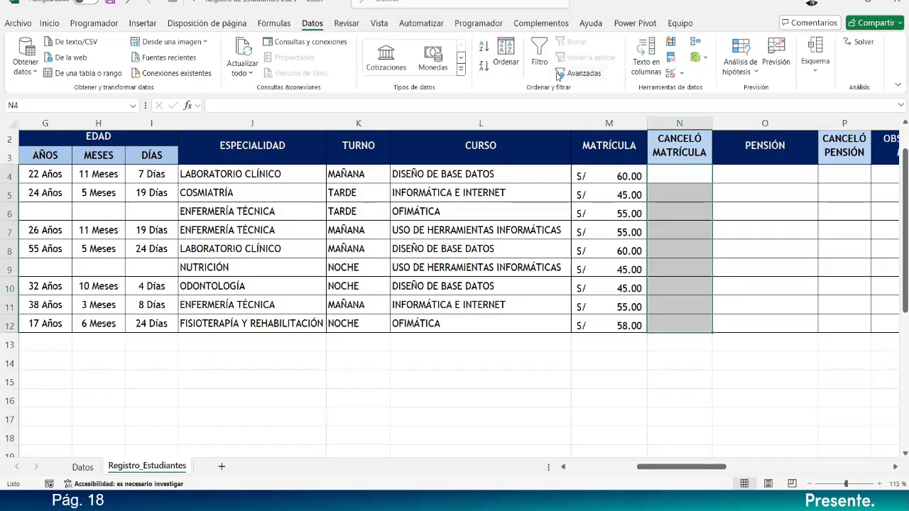
left_click(668, 74)
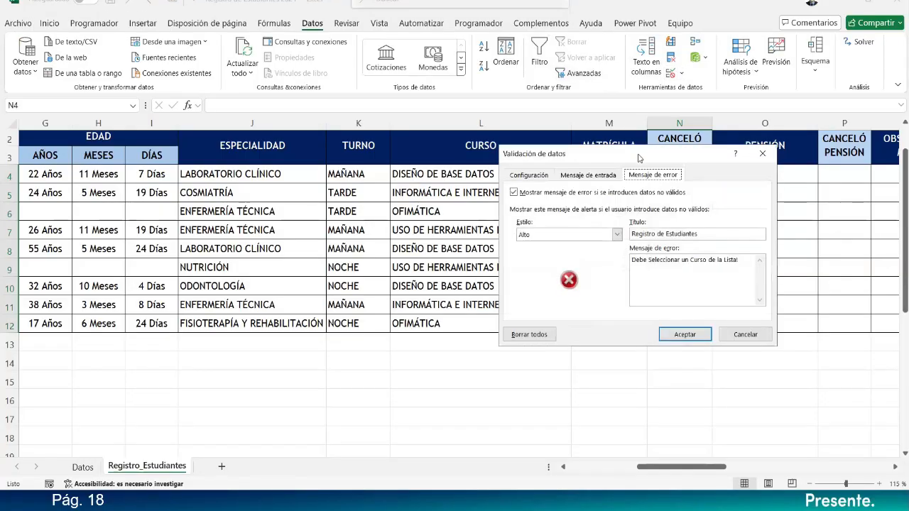
left_click_drag(639, 157, 219, 147)
left_click(121, 166)
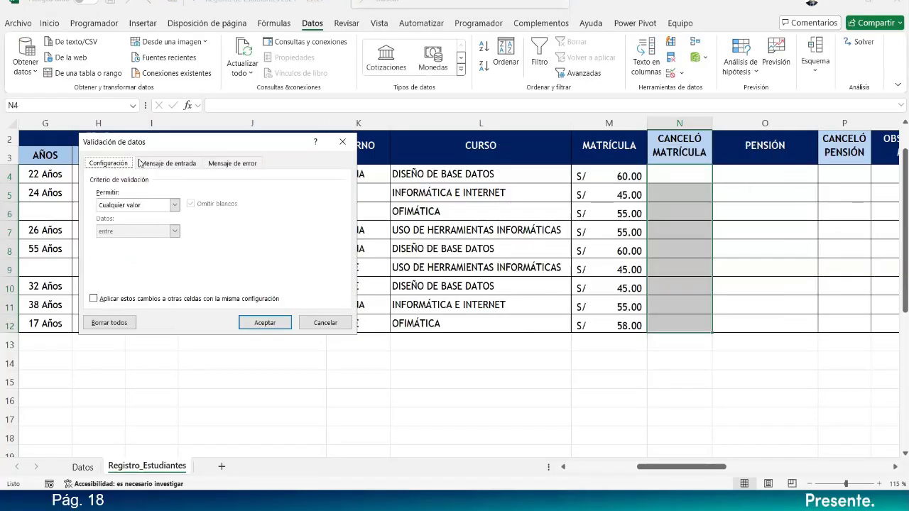
left_click(173, 204)
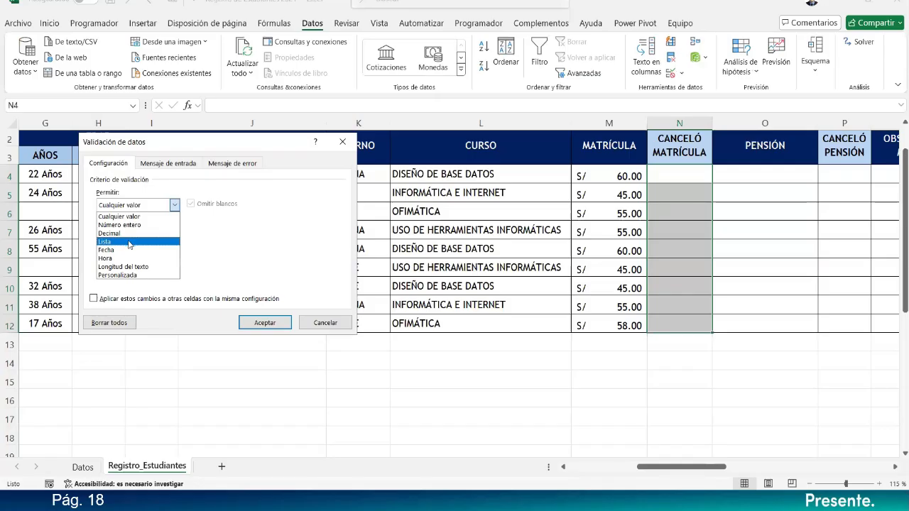
left_click(120, 242)
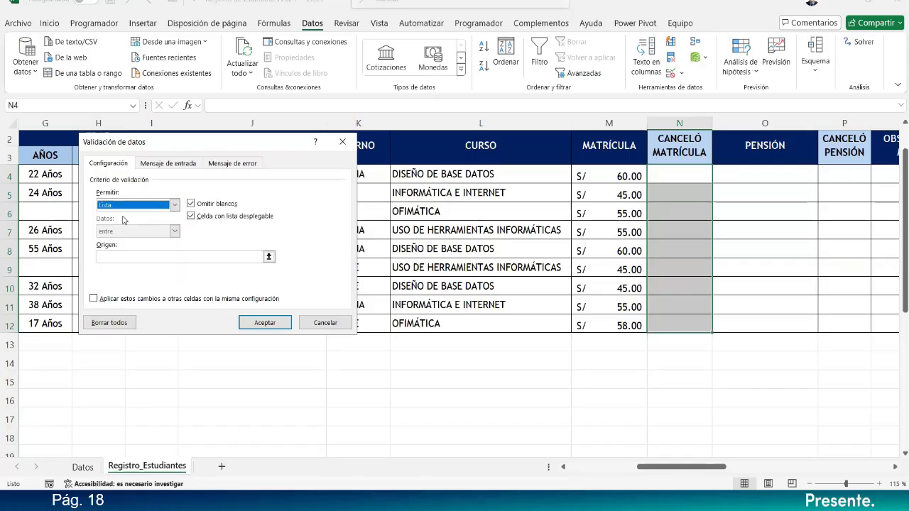
Try =SI;NO as the source of the validation list.
left_click(145, 259)
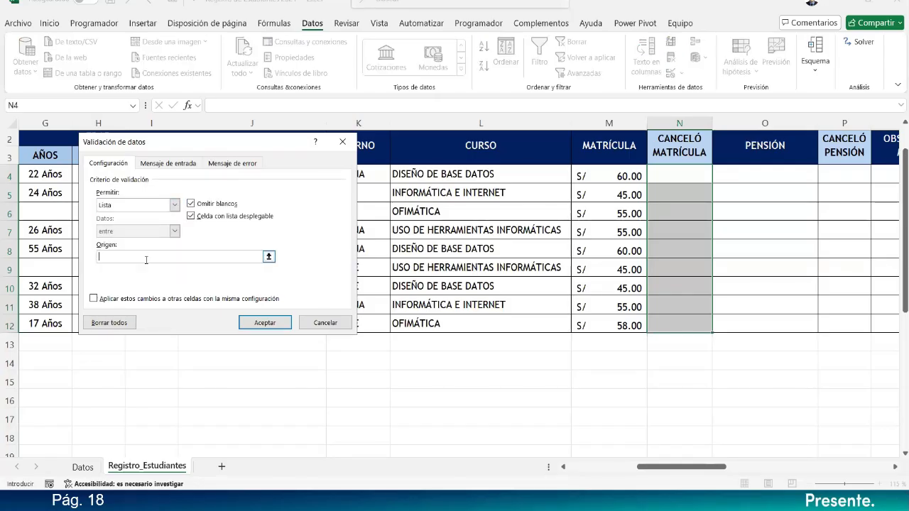
type("=SI;NO")
left_click_drag(128, 147, 278, 175)
left_click(260, 193)
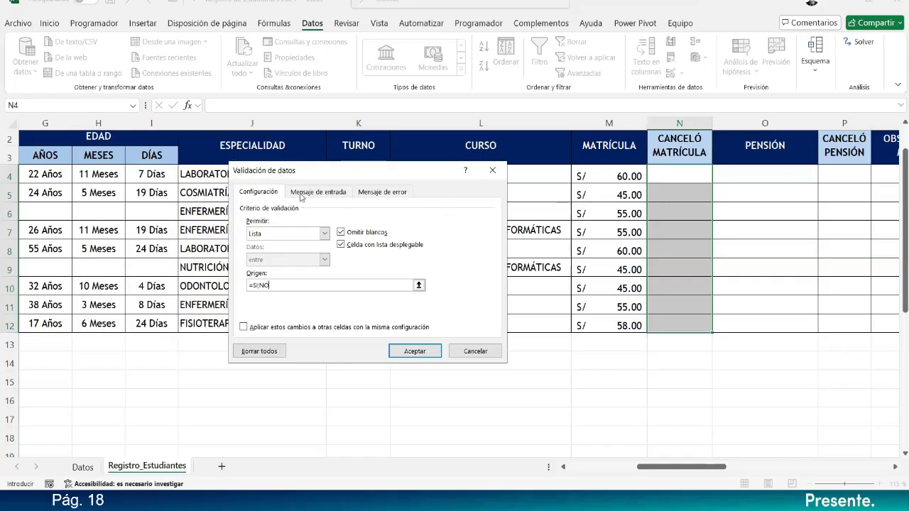
left_click(367, 196)
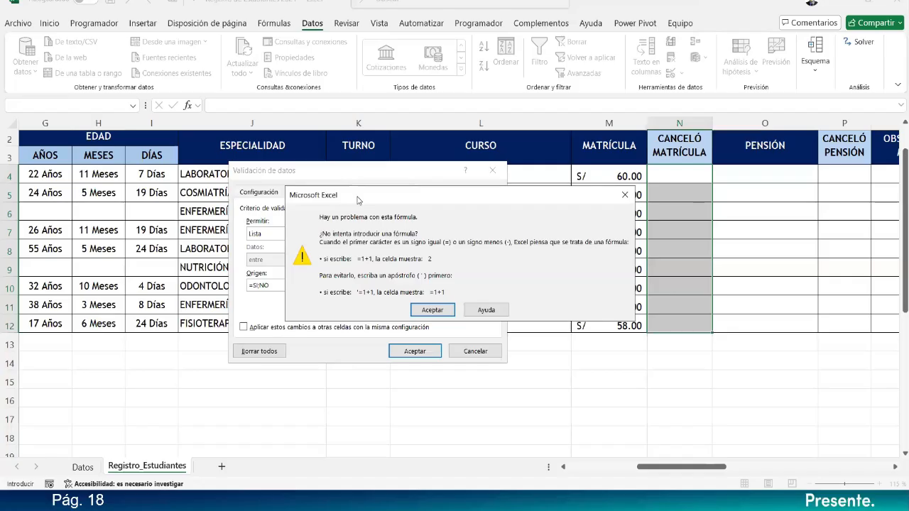
left_click(433, 310)
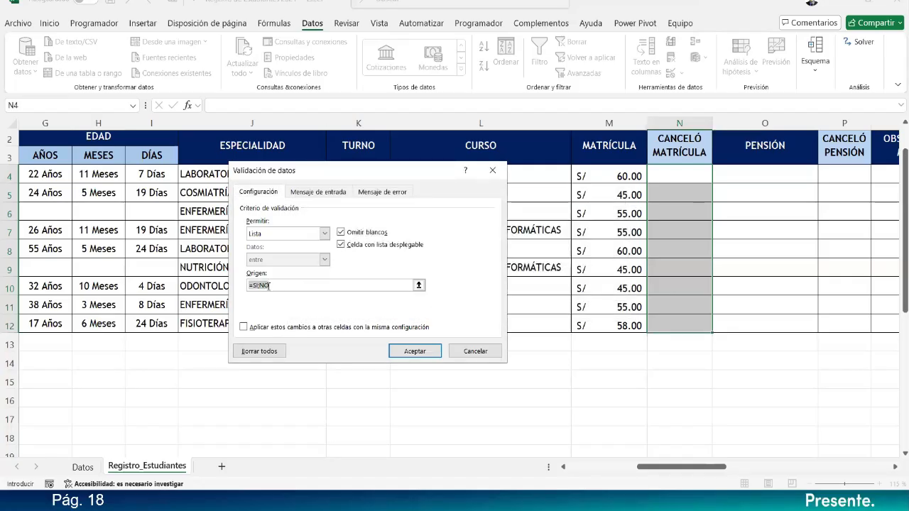
Try the quoted form ="SI";"NO" as the source of the validation list.
left_click_drag(256, 285, 274, 286)
left_click(260, 284)
type("\"")
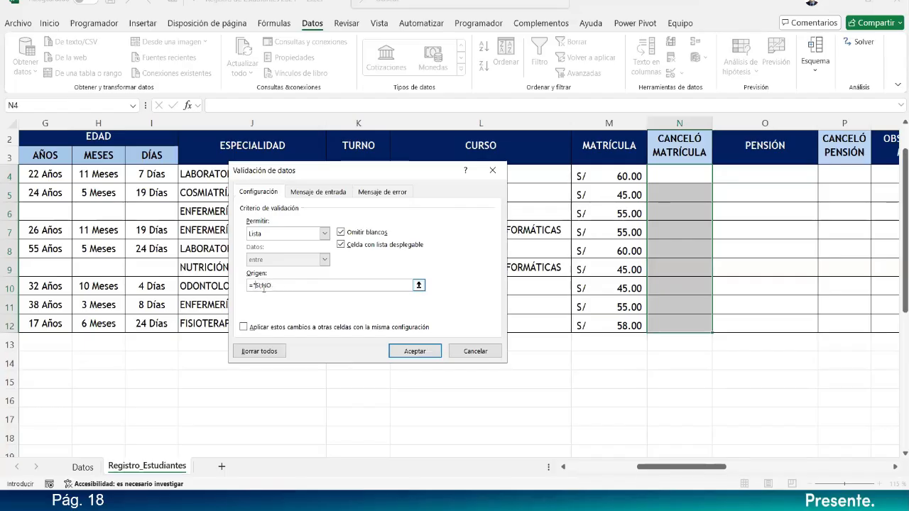
left_click_drag(272, 286, 260, 285)
left_click(262, 285)
type("\"")
left_click(265, 286)
type("\"")
left_click(284, 285)
type("\"NO\"")
left_click(389, 196)
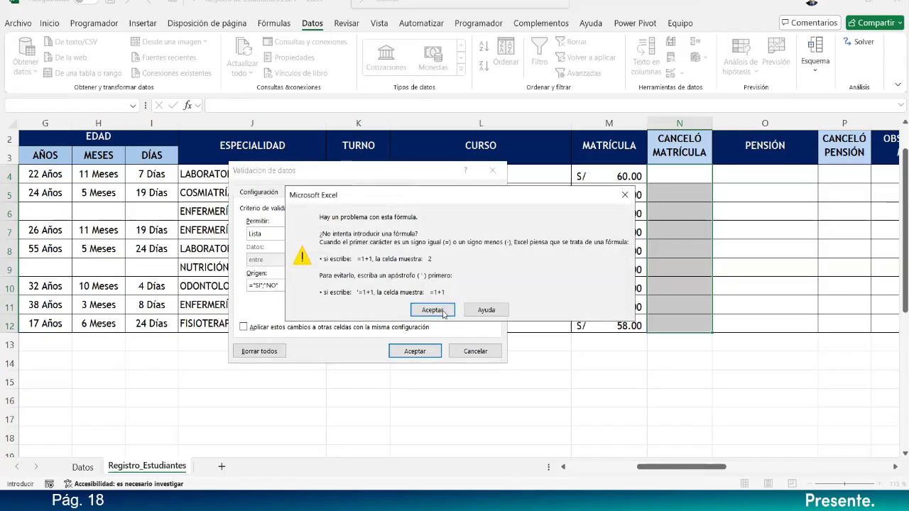
left_click(429, 310)
Try the list source with a comma as separator, ="SI","NO".
left_click(265, 284)
type("\"")
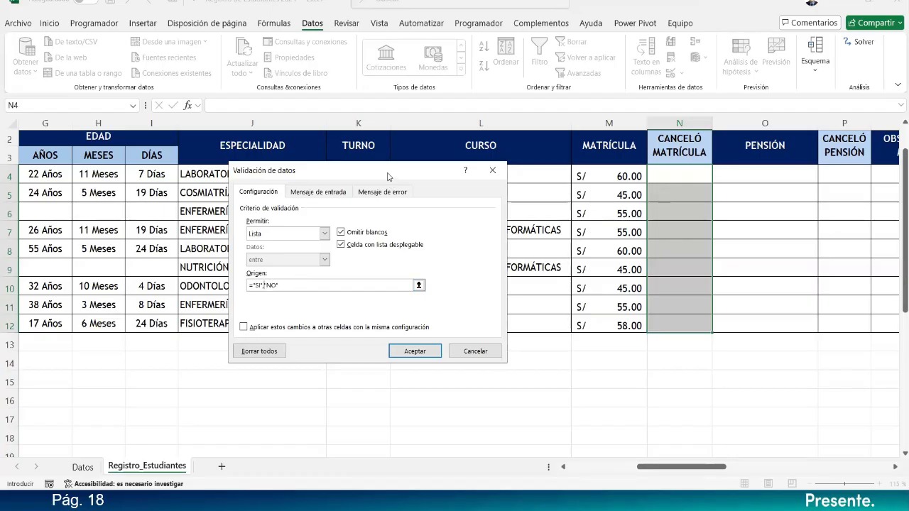
left_click(370, 192)
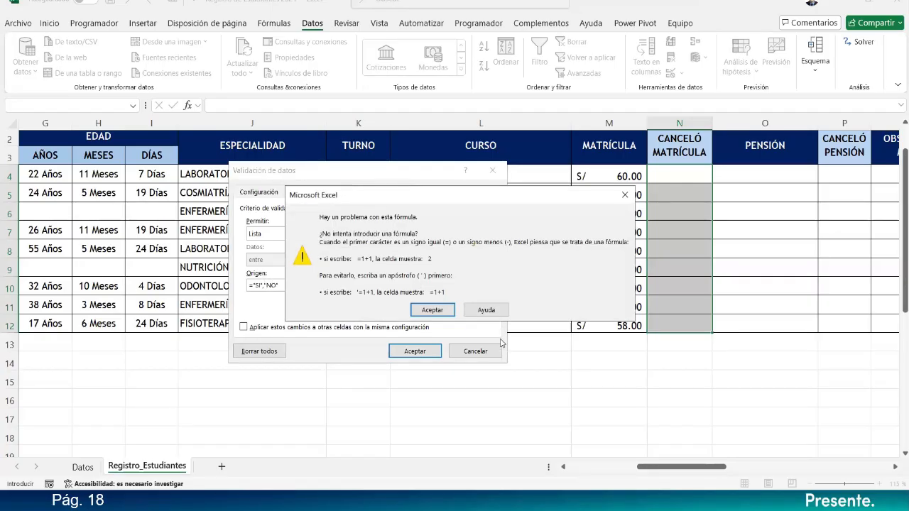
left_click(441, 312)
left_click(286, 287)
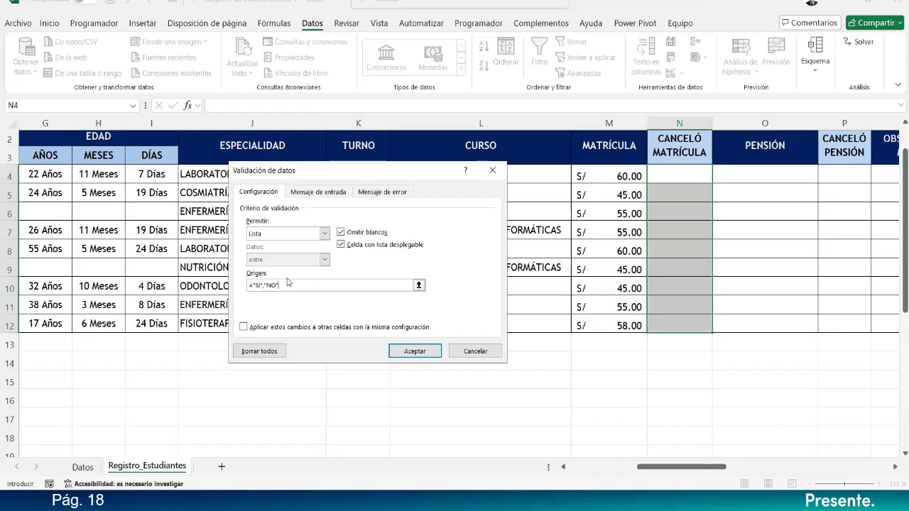
left_click(323, 233)
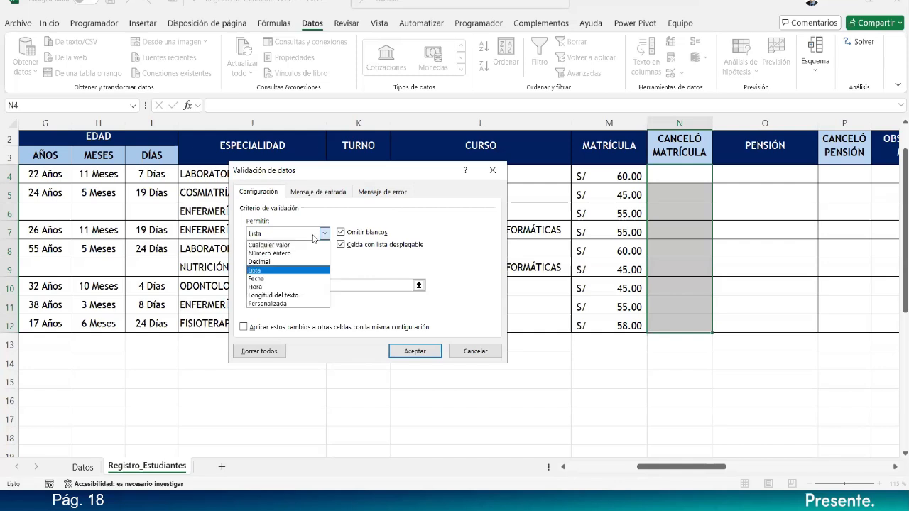
left_click(313, 237)
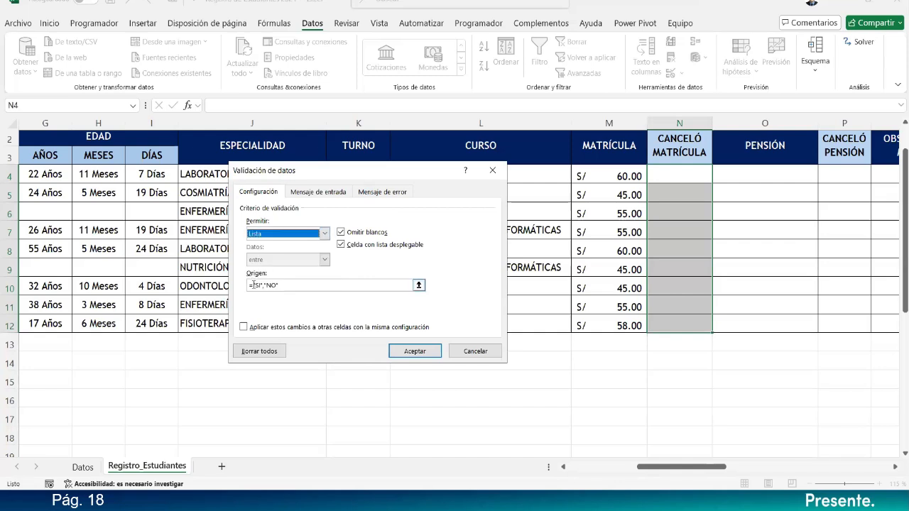
Try the list source with a single value, ="SI".
left_click(283, 288)
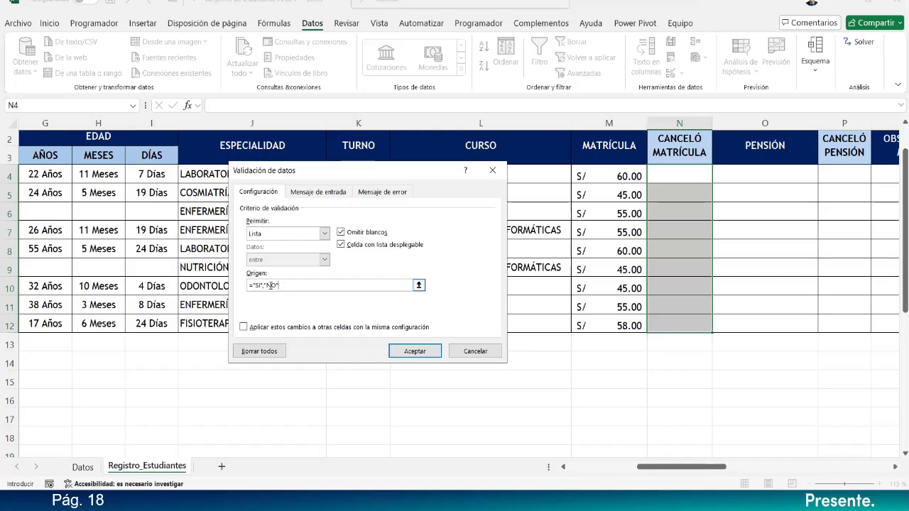
left_click_drag(264, 283, 301, 281)
key("BackSpace")
left_click(398, 194)
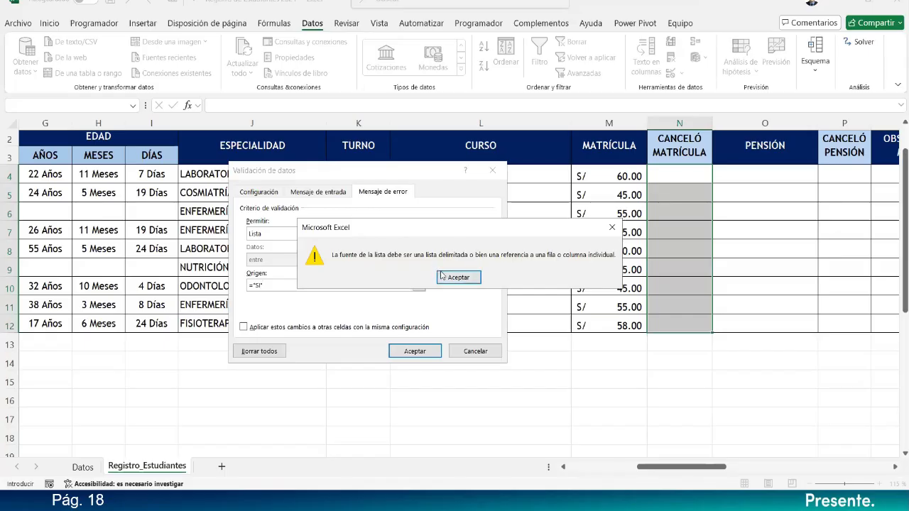
left_click(451, 278)
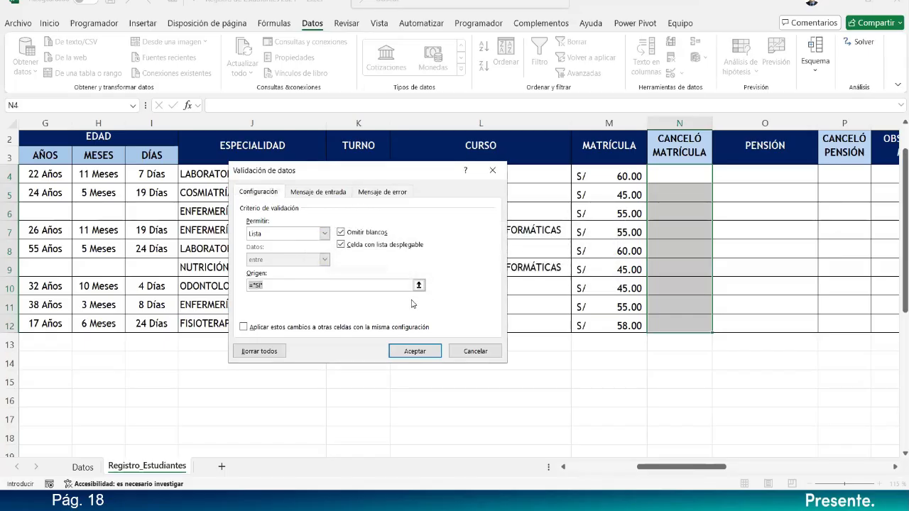
Keep the Lista criterion and replace the list source with SI,NO without equals sign or quotes.
left_click(260, 286)
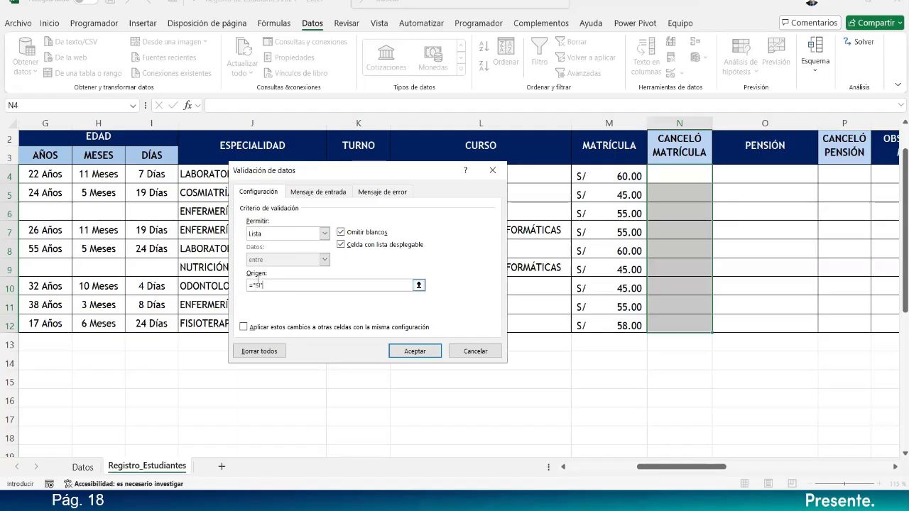
left_click_drag(254, 284, 280, 282)
left_click(322, 234)
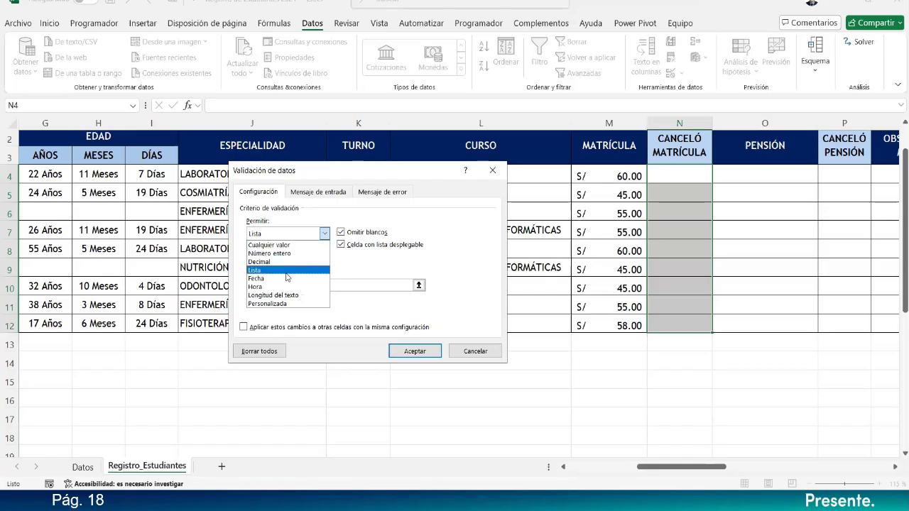
left_click(289, 270)
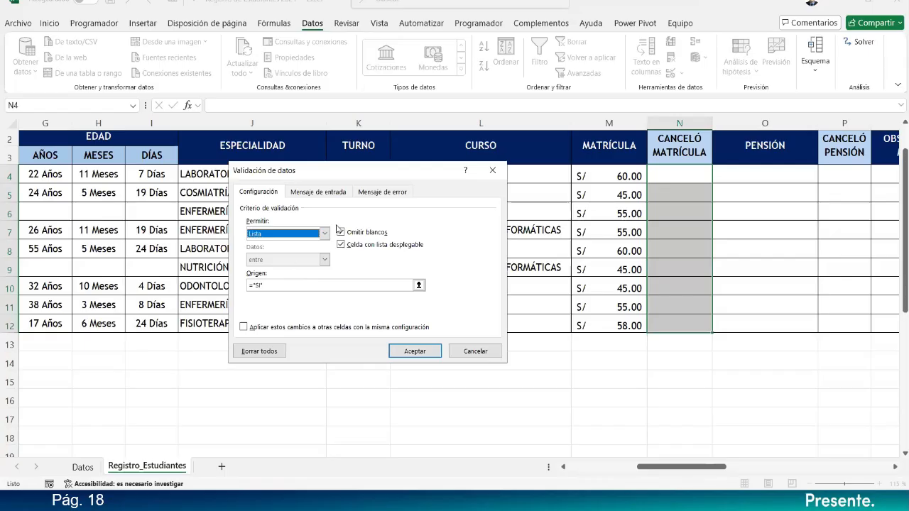
key("Tab")
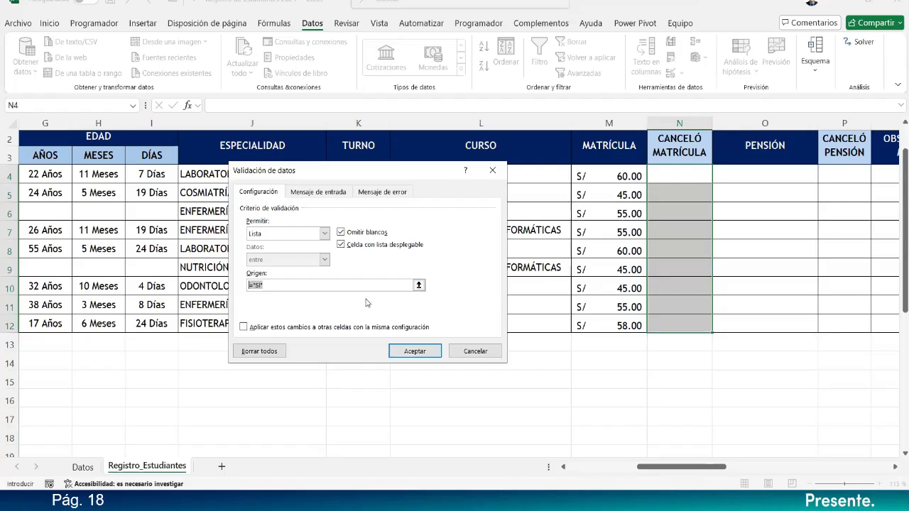
type("s")
left_click(393, 192)
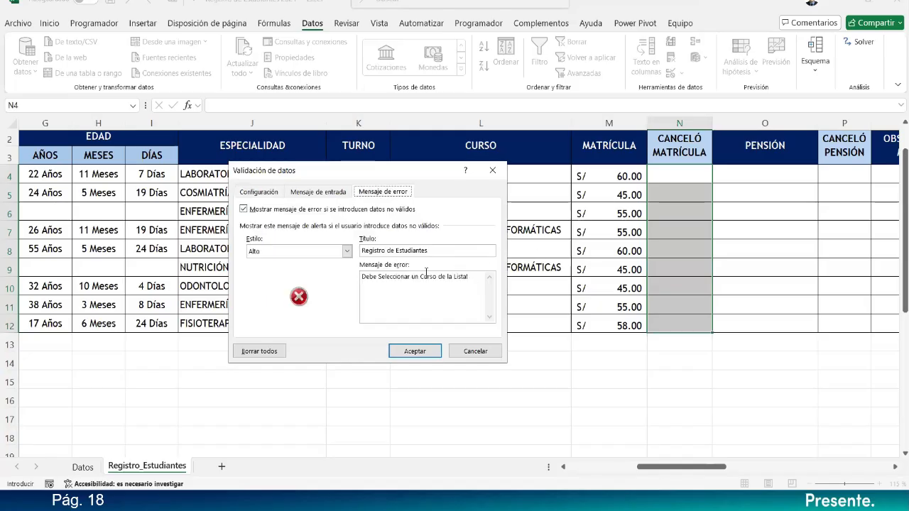
left_click(276, 195)
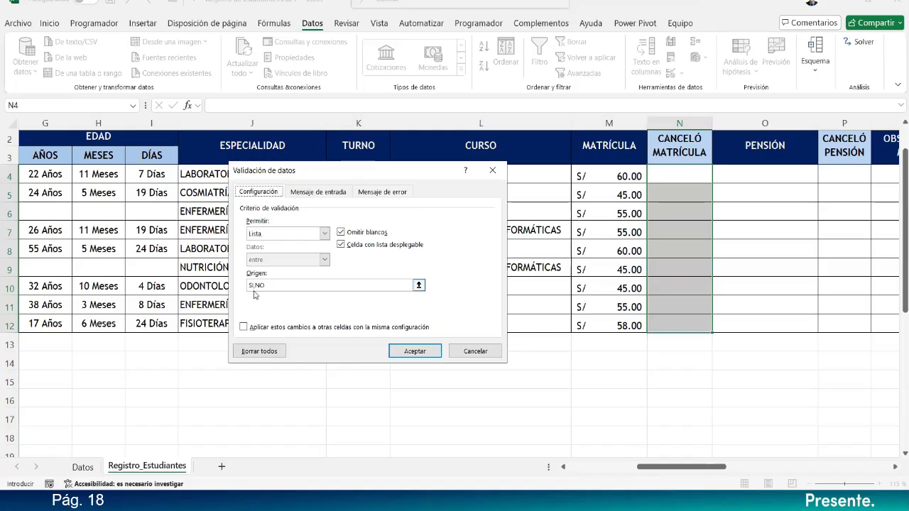
Change the validation error message to "Debe Seleccionar el Estado de Cancelación de la Matrícula!" and apply the rule.
left_click(377, 192)
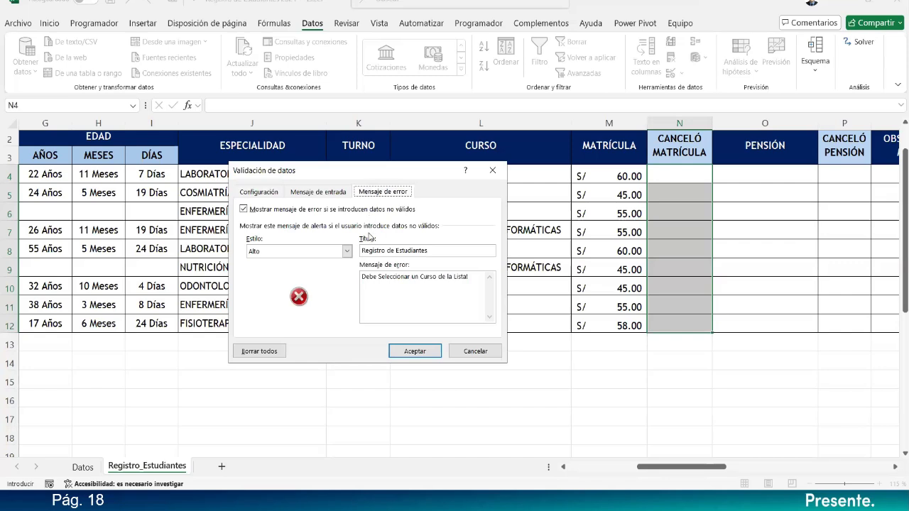
left_click(376, 251)
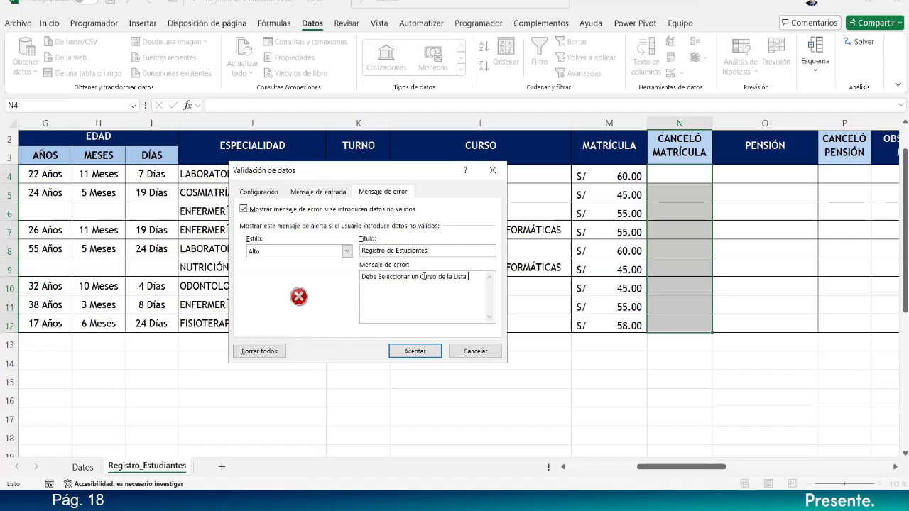
left_click_drag(412, 276, 468, 276)
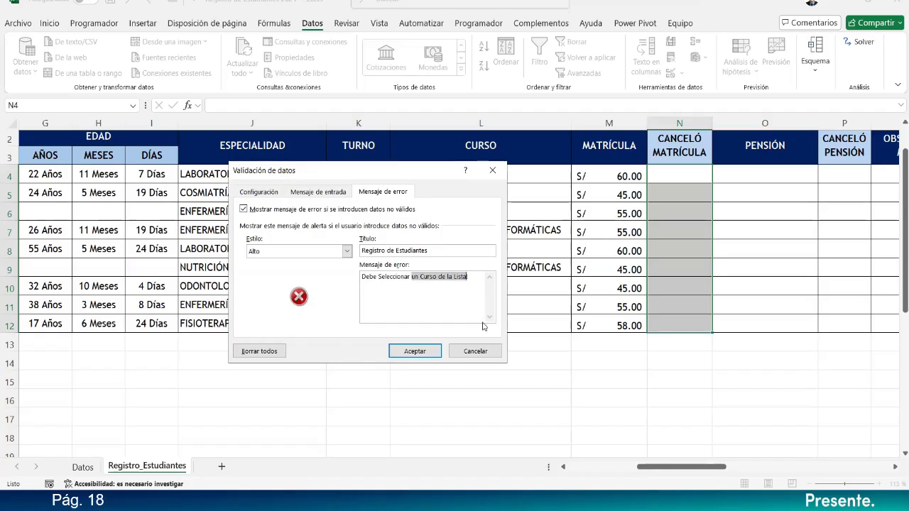
type("LA")
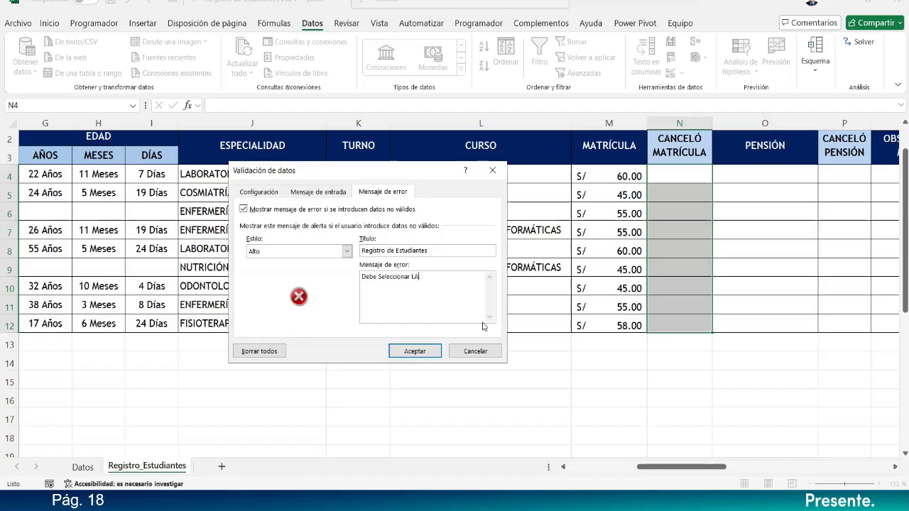
type("la ")
type("el ")
type("Estadol")
type("de Cancelació")
type("n de la")
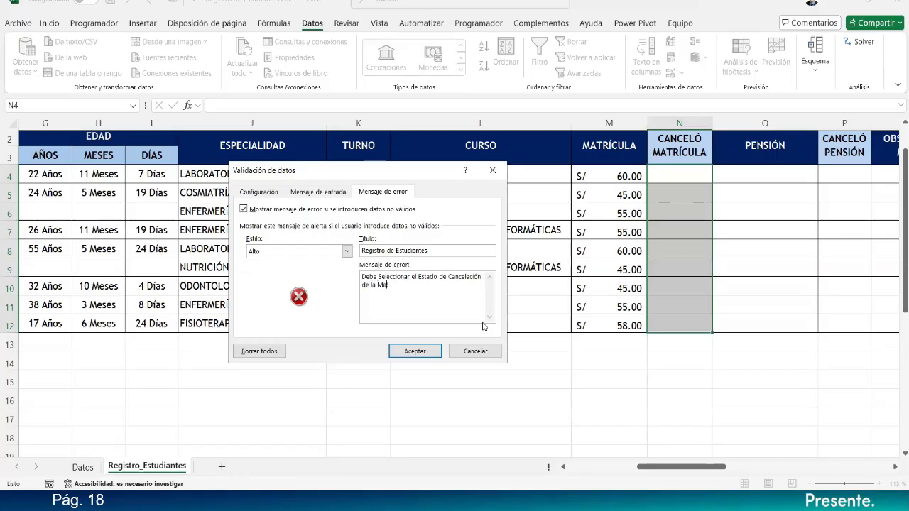
key("BackSpace")
key("BackSpace")
type("cula!")
left_click(415, 350)
Test the new drop-down list in N4 by choosing its SI,NO entry.
left_click(717, 177)
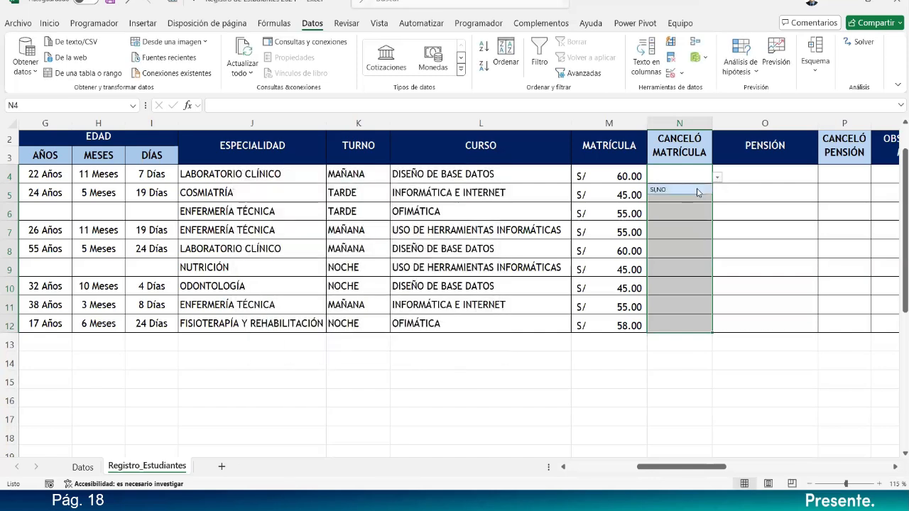
left_click(699, 190)
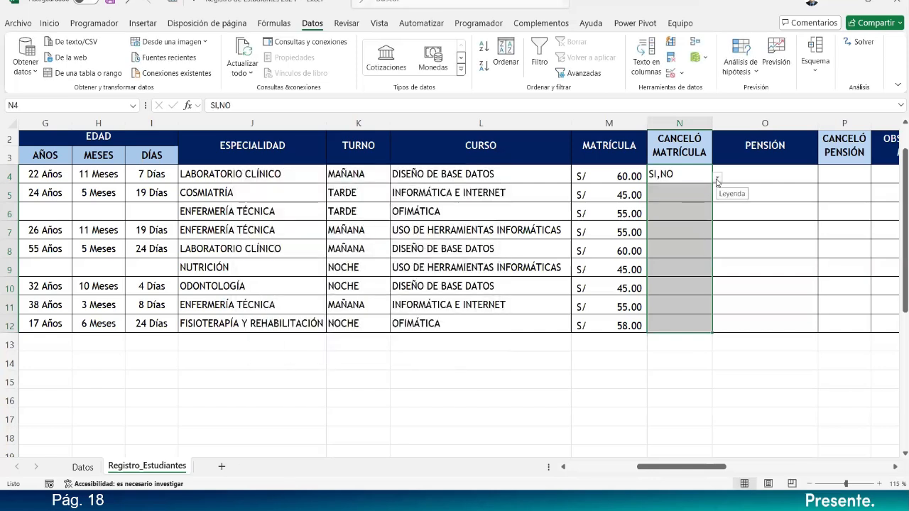
left_click(692, 190)
left_click(708, 177)
left_click(717, 178)
left_click(682, 190)
Change the validation list source for N4:N12 to SI;NO, separated by a semicolon, and apply the rule.
left_click_drag(690, 176, 662, 319)
left_click(670, 73)
left_click(260, 192)
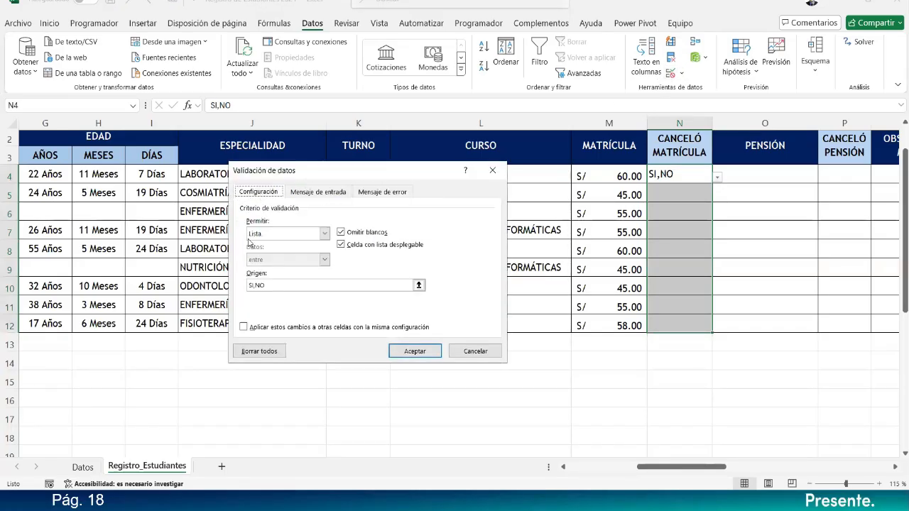
left_click(255, 287)
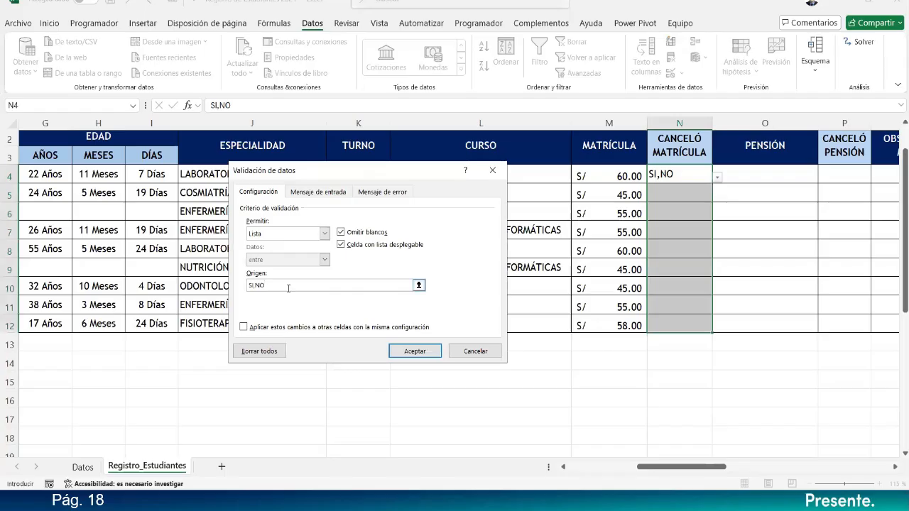
key("Left")
key("Left")
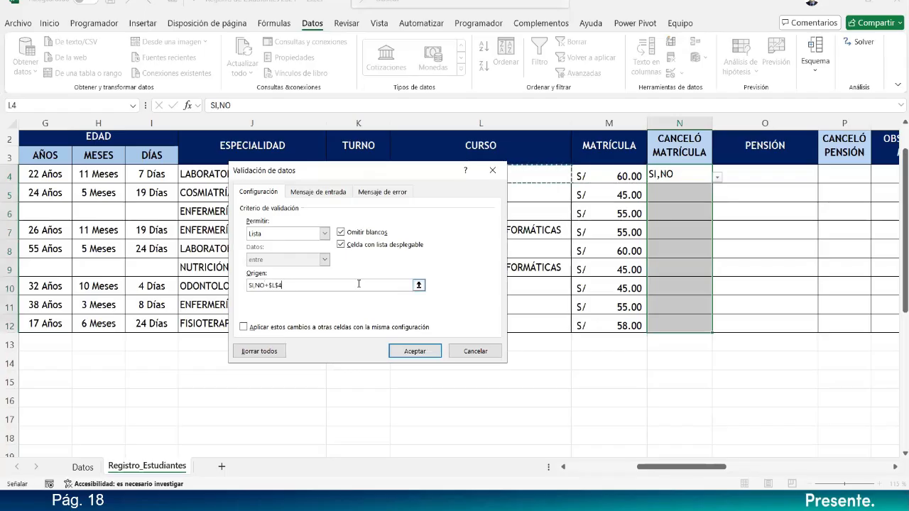
key("BackSpace")
key("BackSpace")
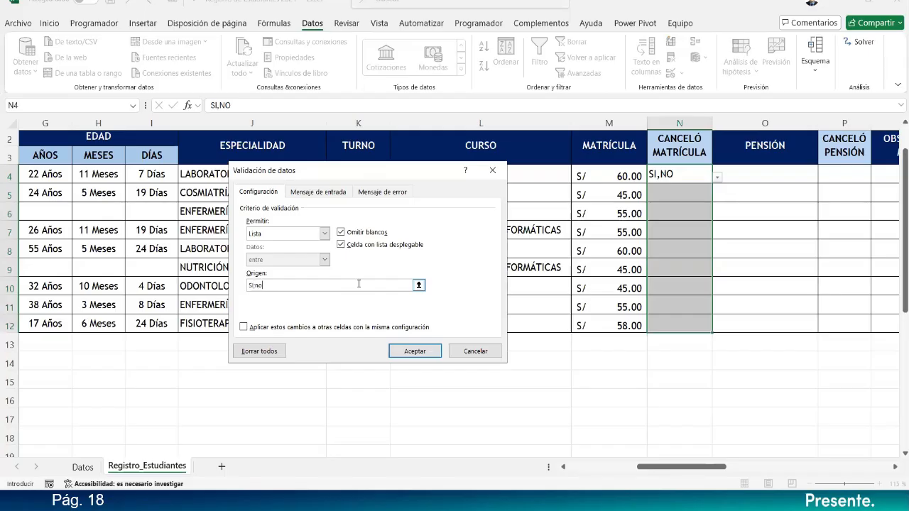
type(";NO")
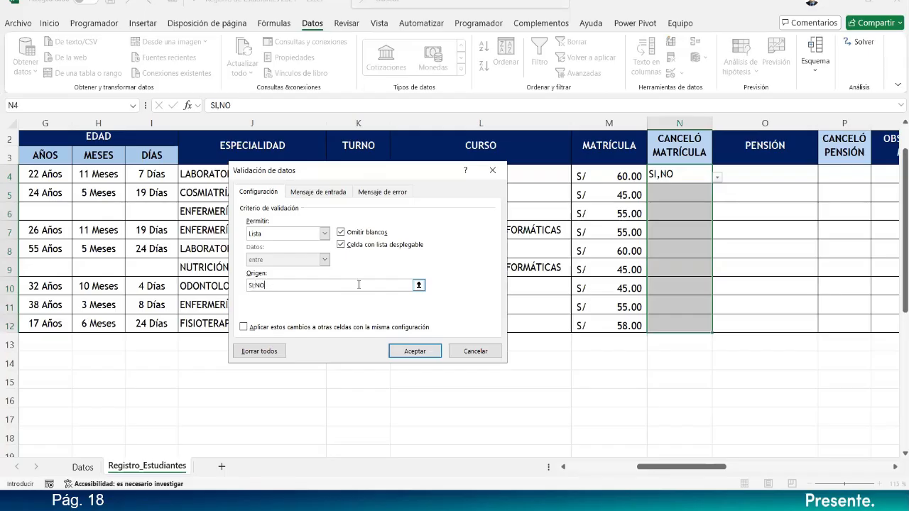
left_click(419, 352)
Use the drop-down list to set N4 to SI and N5 to NO.
left_click(718, 178)
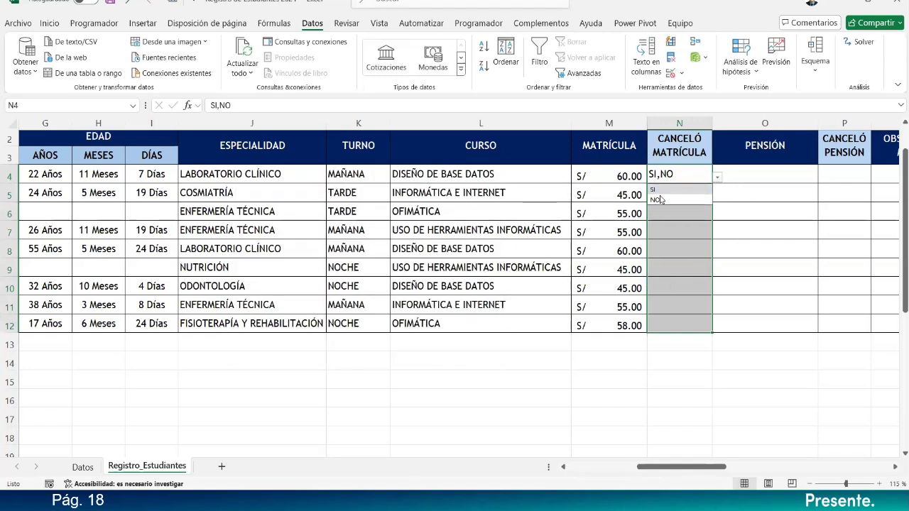
left_click(679, 190)
left_click(710, 196)
left_click(718, 196)
left_click(662, 219)
Recheck the SI;NO list source in the validation settings of N4:N12 and centre those cells horizontally.
left_click(675, 174)
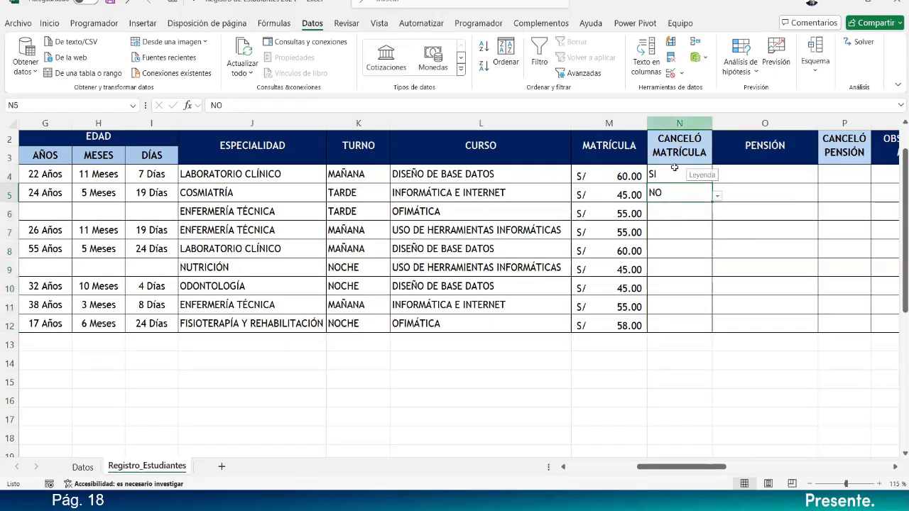
left_click_drag(674, 174, 661, 321)
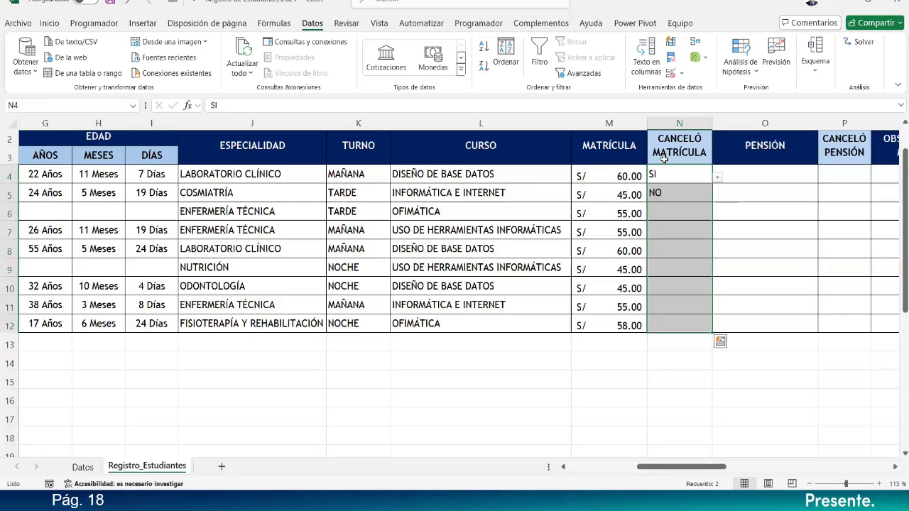
left_click(670, 73)
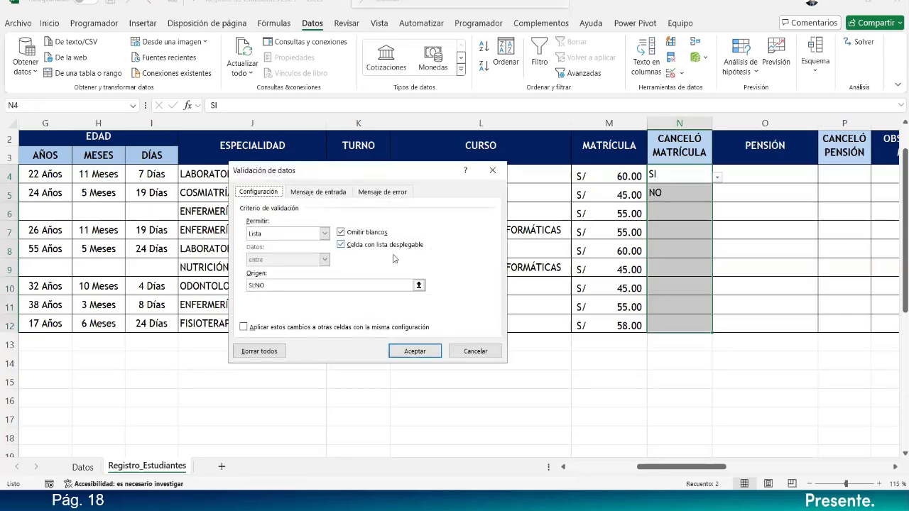
left_click(274, 286)
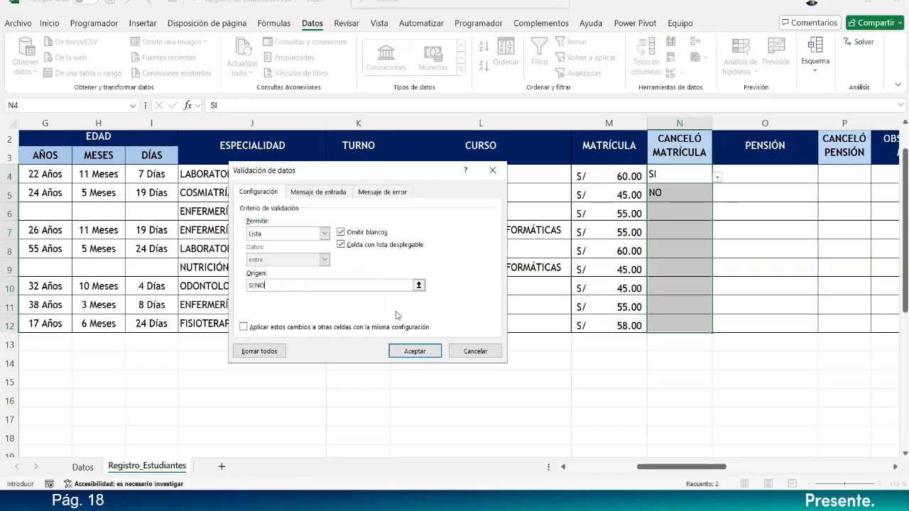
left_click(415, 351)
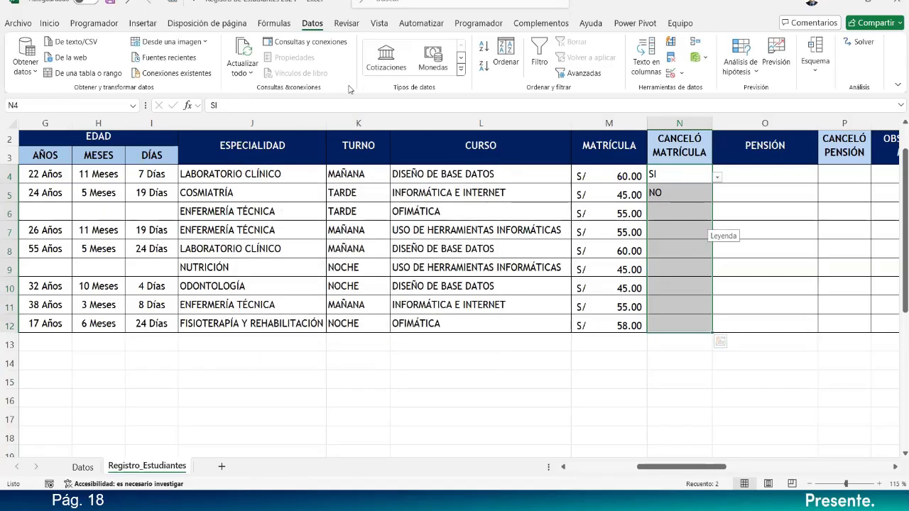
left_click(50, 23)
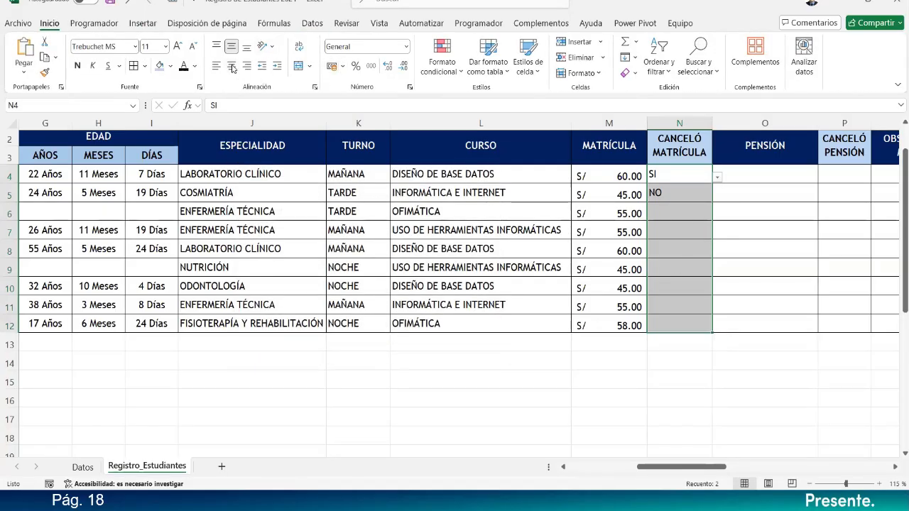
left_click(231, 65)
Choose SI for N6 and N7 and NO for N8 in the CANCELÓ MATRÍCULA column.
left_click(701, 215)
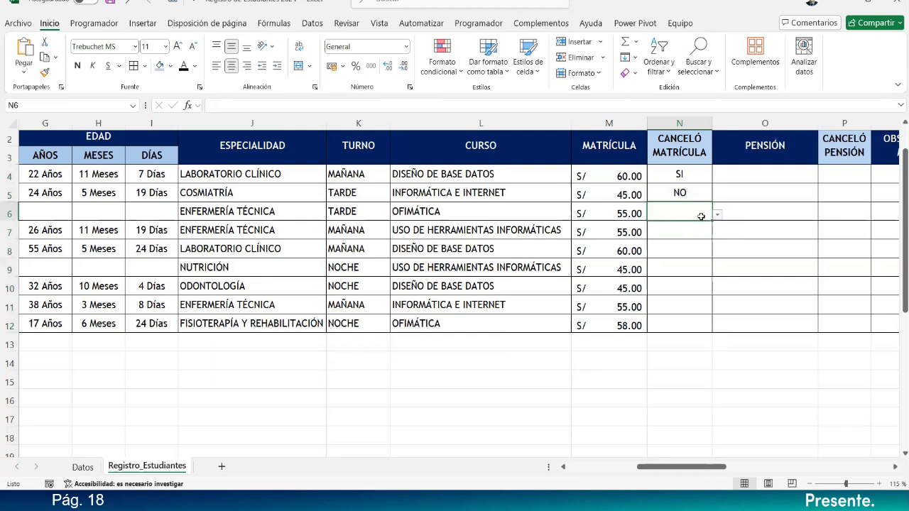
left_click(717, 215)
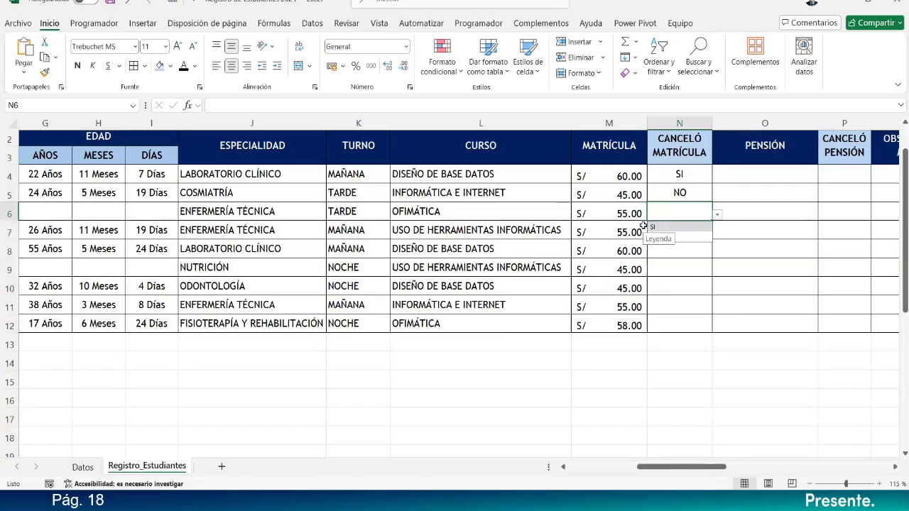
left_click(681, 226)
left_click(699, 229)
left_click(717, 233)
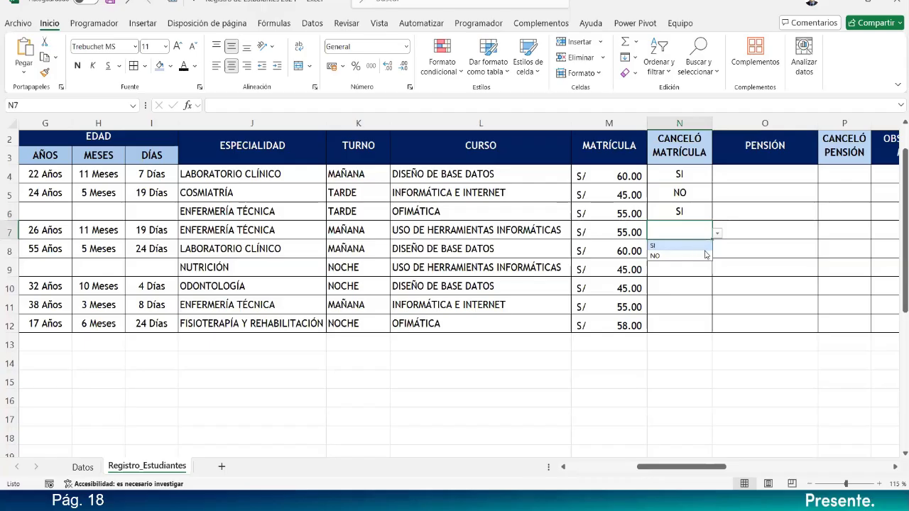
left_click(696, 246)
left_click(709, 252)
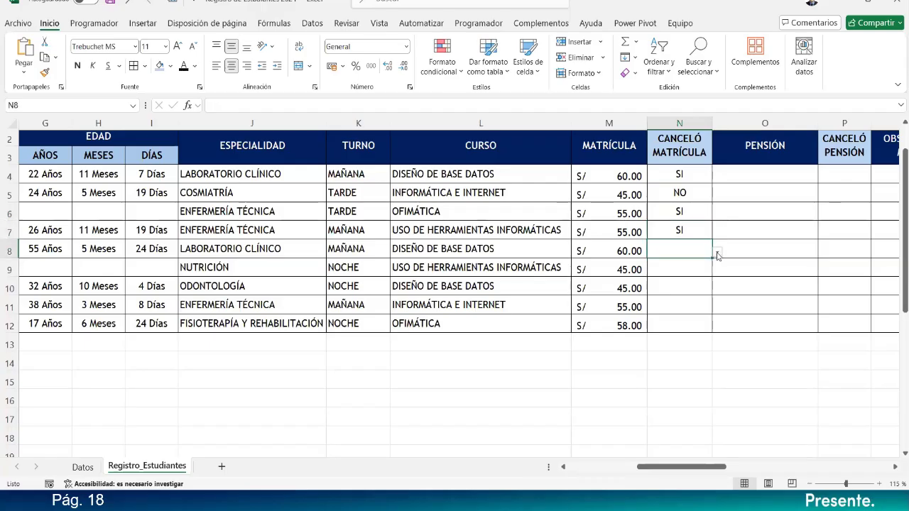
left_click(717, 256)
left_click(688, 274)
Complete the remaining CANCELÓ MATRÍCULA cells, choosing NO for N9 and SI for N10, N11 and N12.
left_click(713, 273)
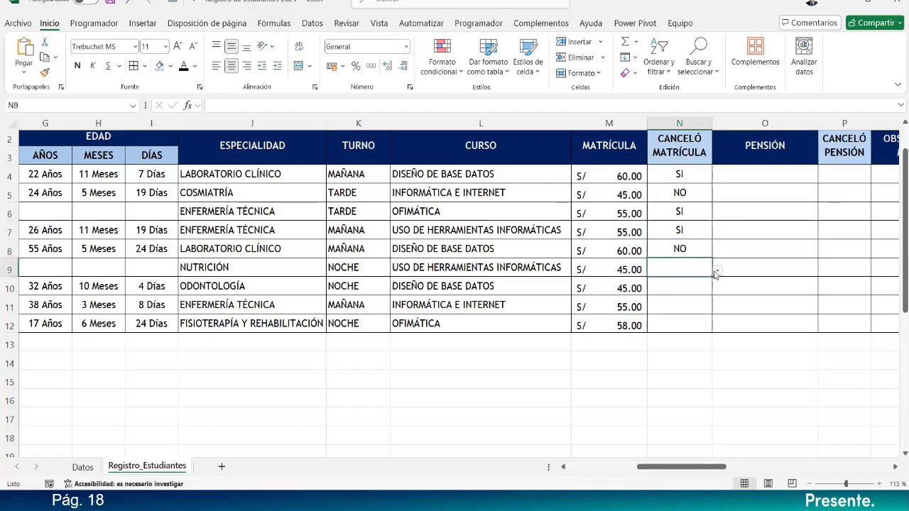
left_click(716, 273)
left_click(699, 295)
left_click(713, 291)
left_click(717, 291)
left_click(698, 303)
left_click(715, 311)
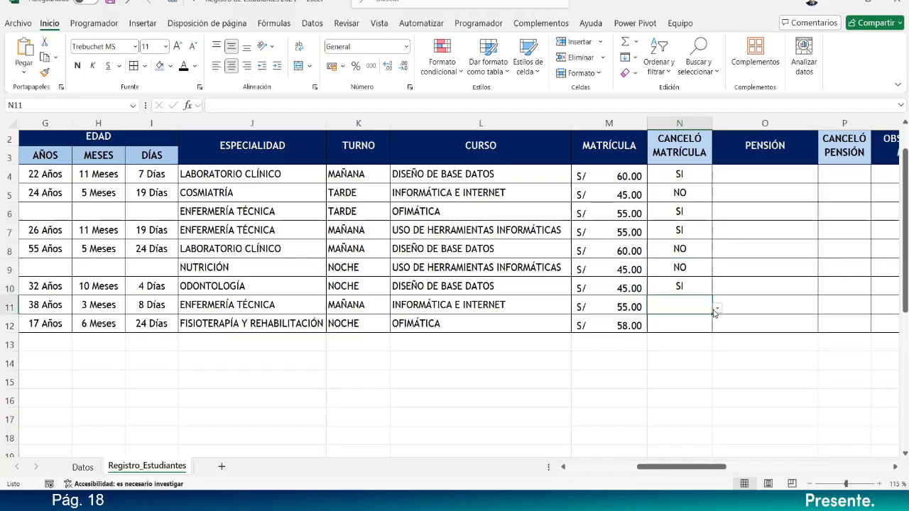
left_click(717, 309)
left_click(692, 319)
left_click(712, 327)
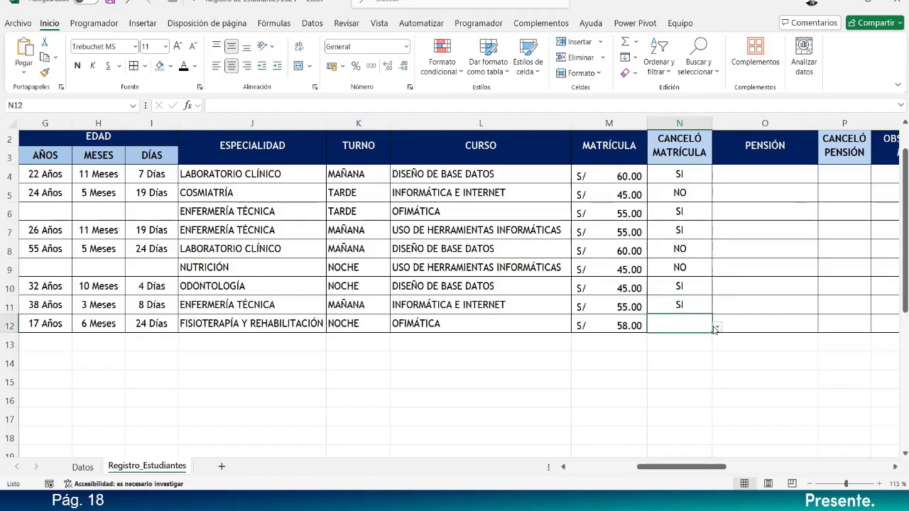
left_click(716, 328)
left_click(691, 338)
left_click(702, 343)
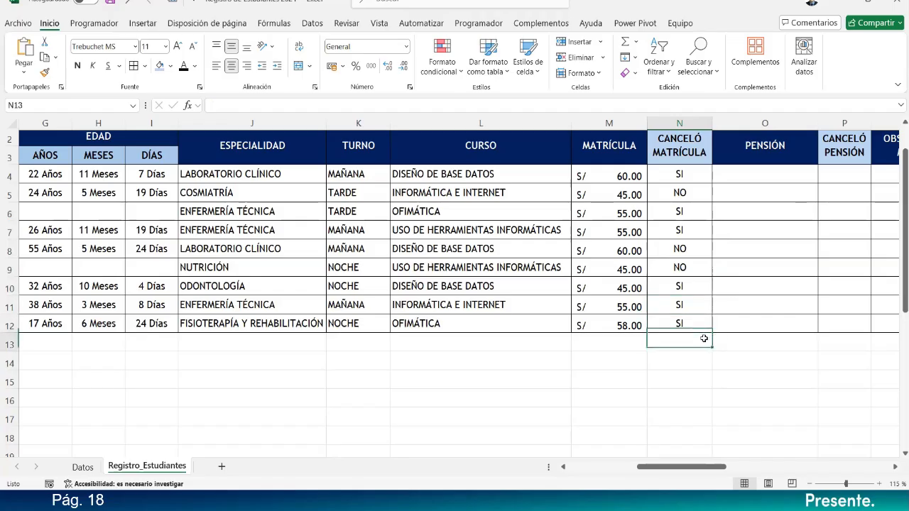
Start a BUSCARV formula in PENSIÓN cell O4 with the ESPECIALIDAD cell J4 as the lookup value.
left_click(747, 174)
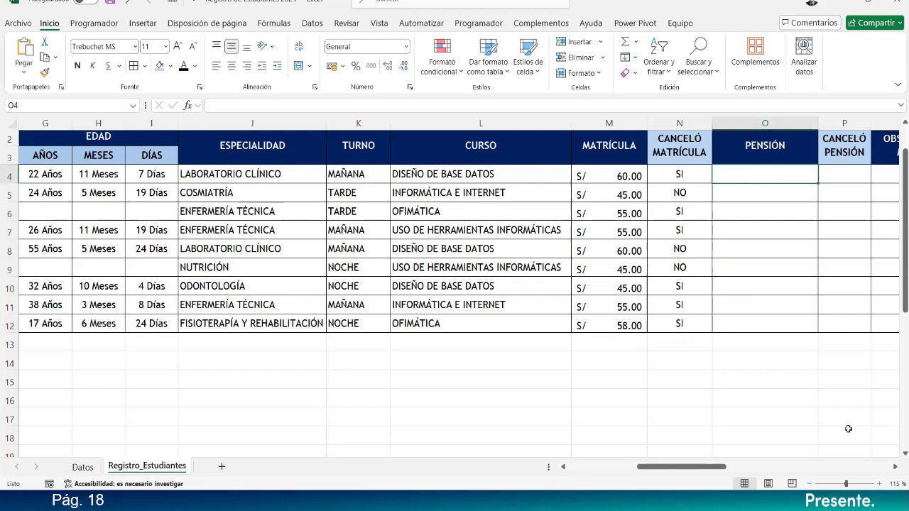
scroll(459, 294, "right", 1)
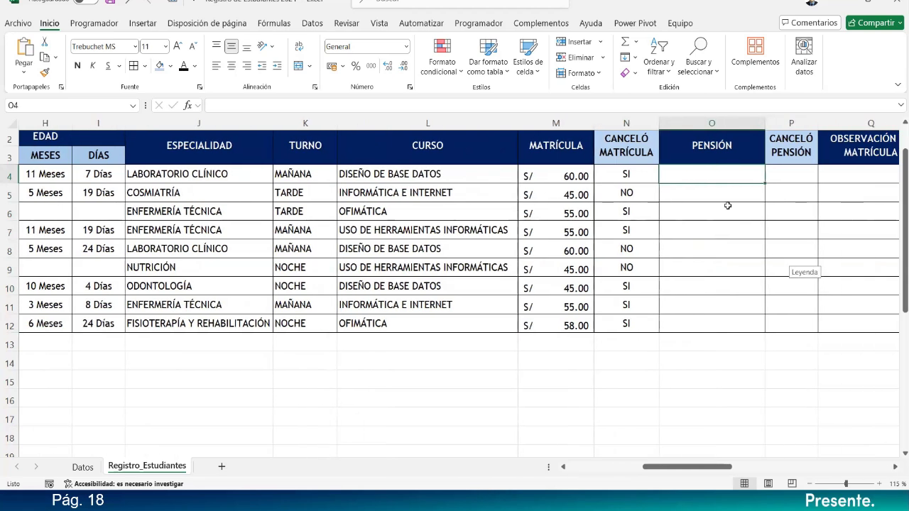
type("=BUS")
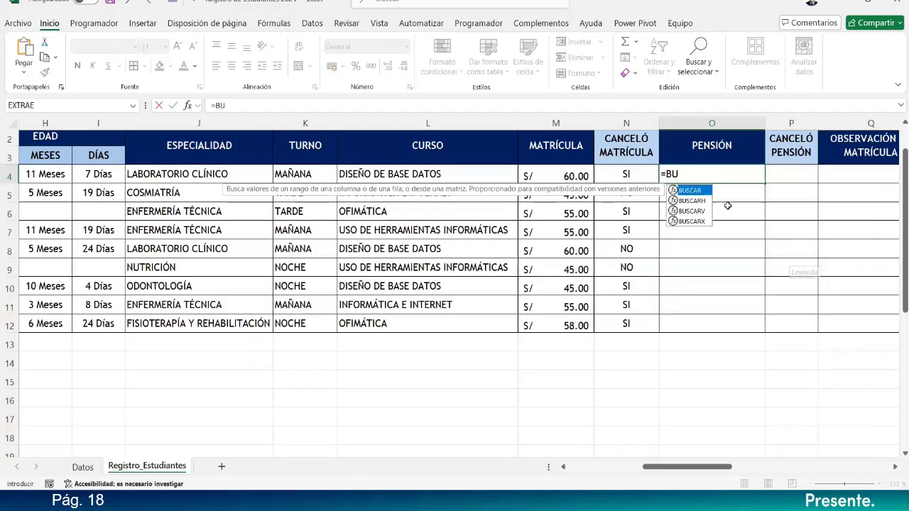
key("Down")
key("Down")
key("Down")
key("Up")
key("Tab")
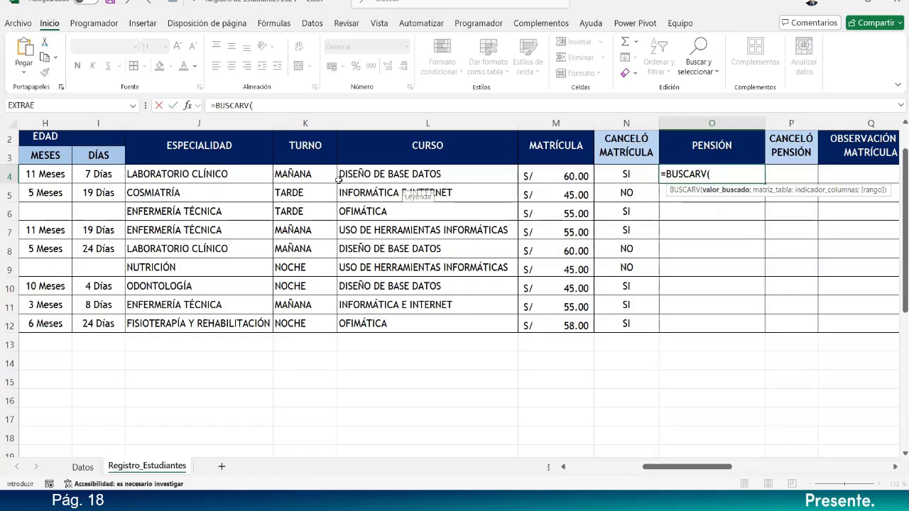
left_click(190, 176)
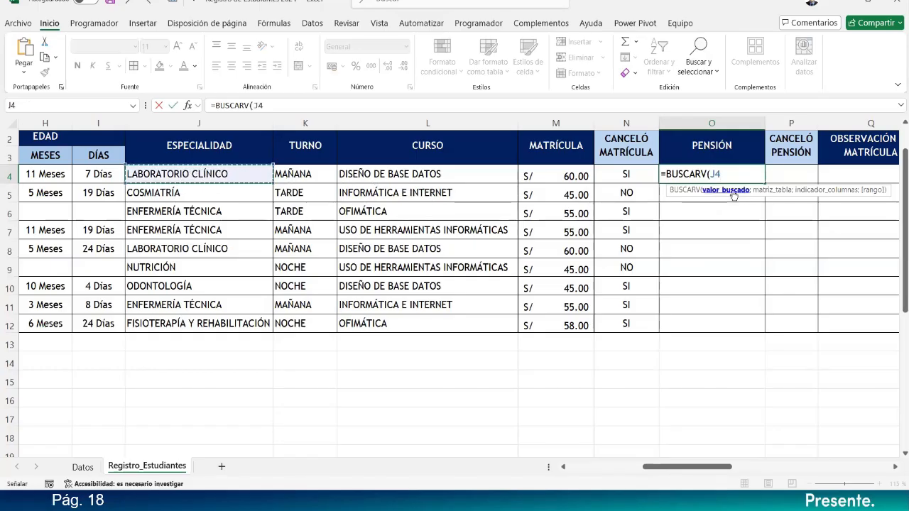
left_click(712, 191)
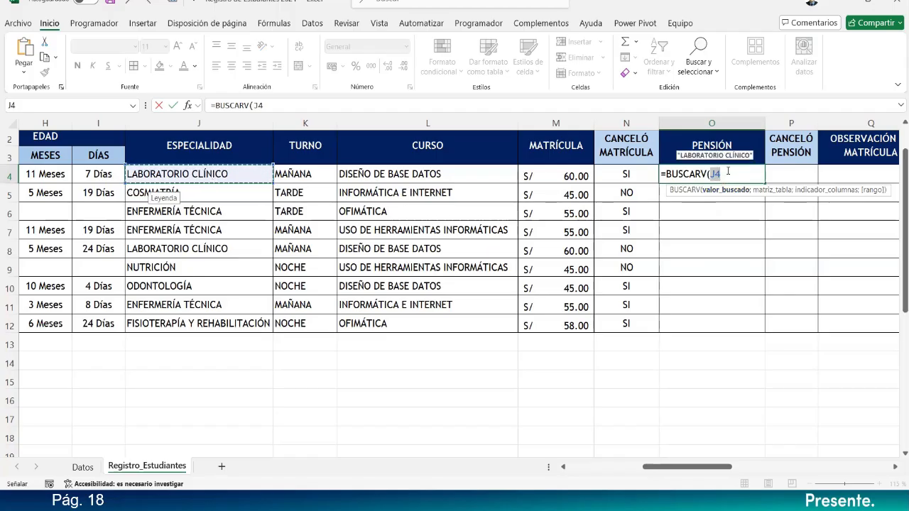
left_click(734, 180)
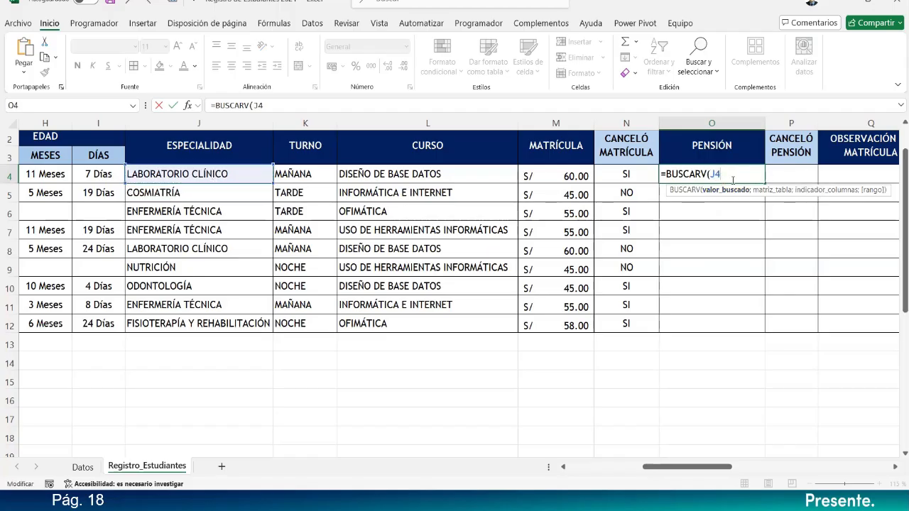
type(";")
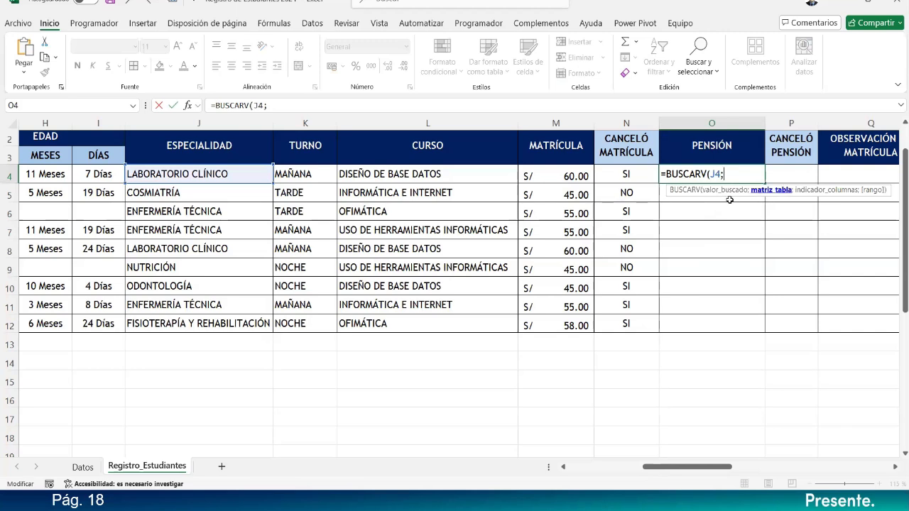
Add the specialty table Datos!A2:C12 as the formula's lookup table and make its references absolute, $A$2:$C$12.
left_click(83, 466)
left_click_drag(71, 165, 441, 320)
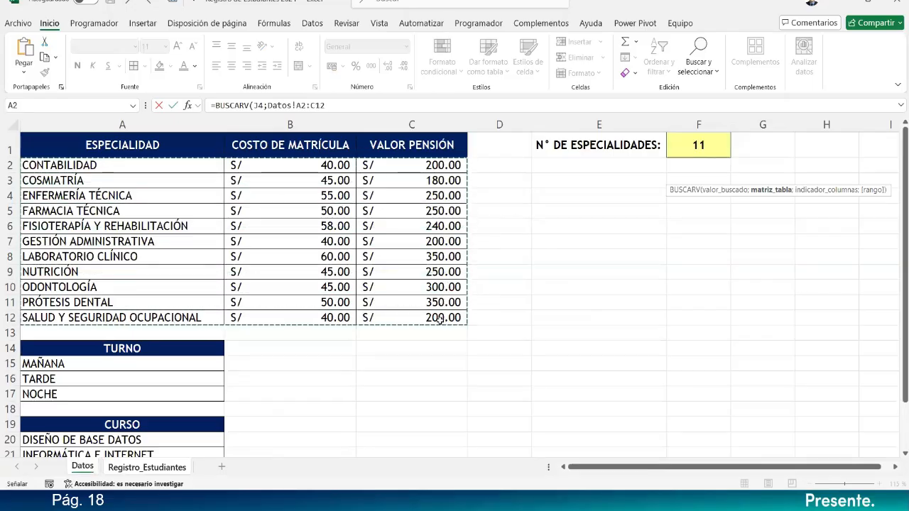
left_click(339, 105)
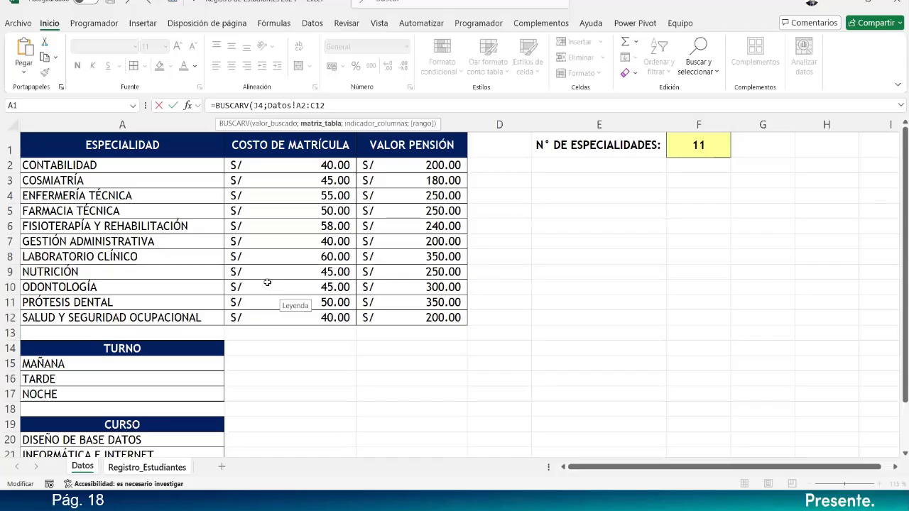
key("F4")
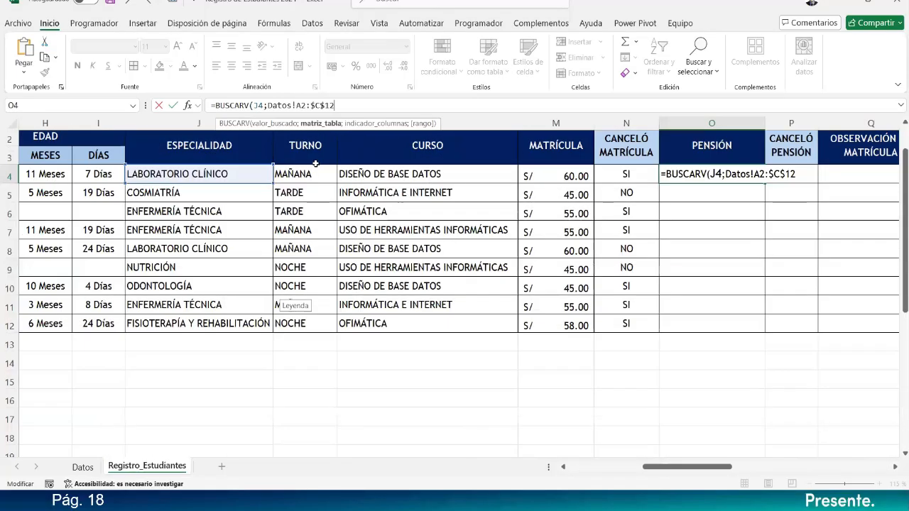
double_click(299, 105)
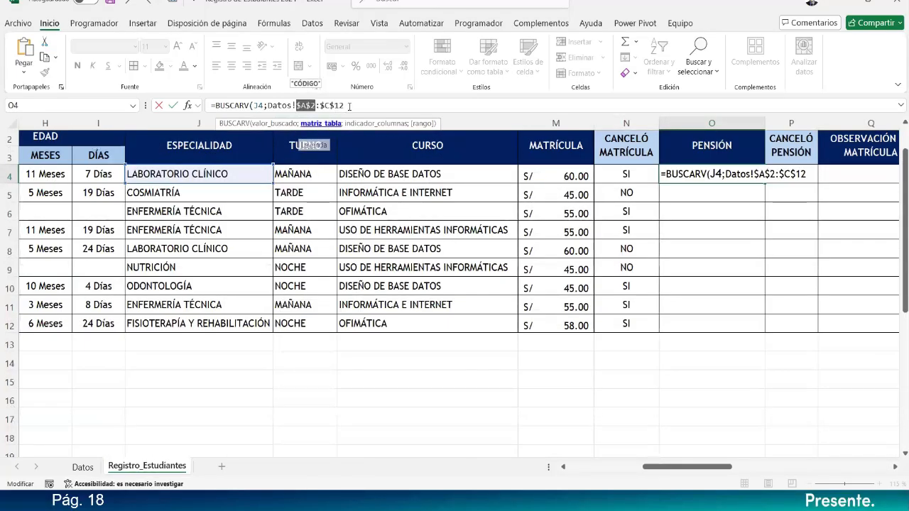
key("F4")
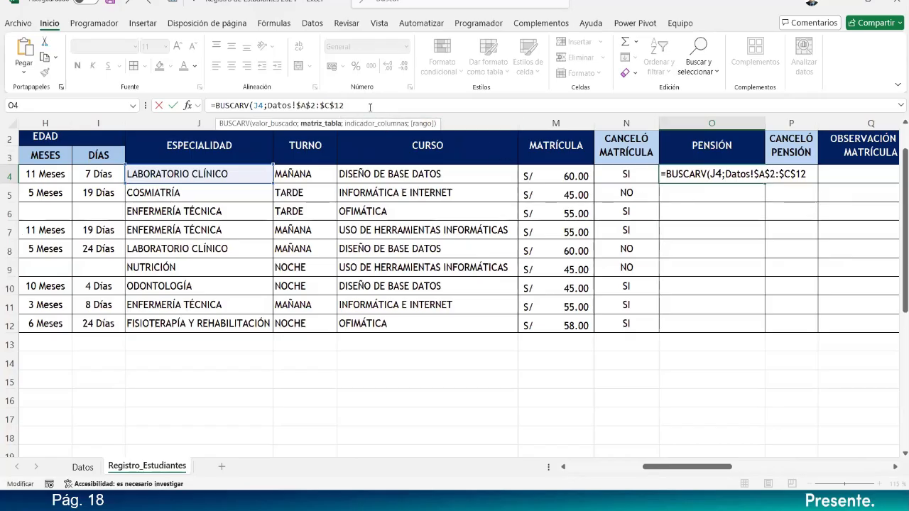
Finish the PENSIÓN BUSCARV formula in O4 with column index 3 and FALSO for an exact match.
type(";")
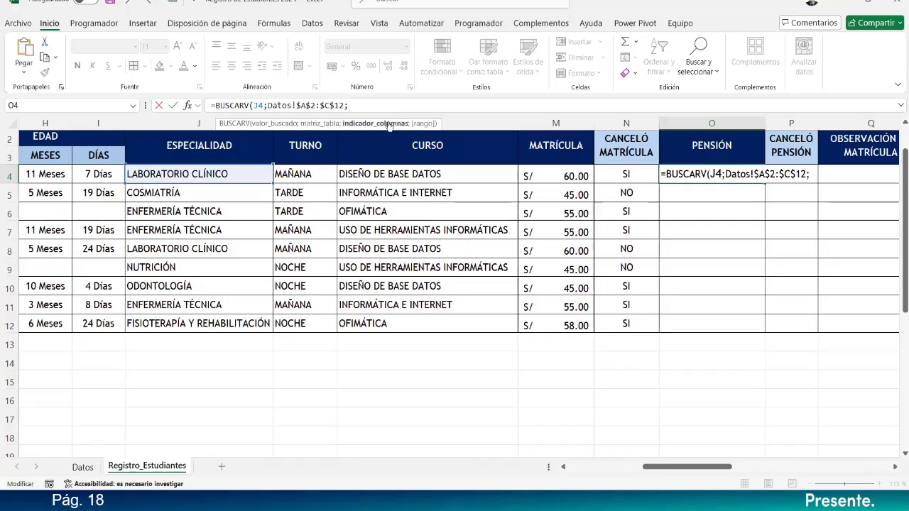
left_click(83, 468)
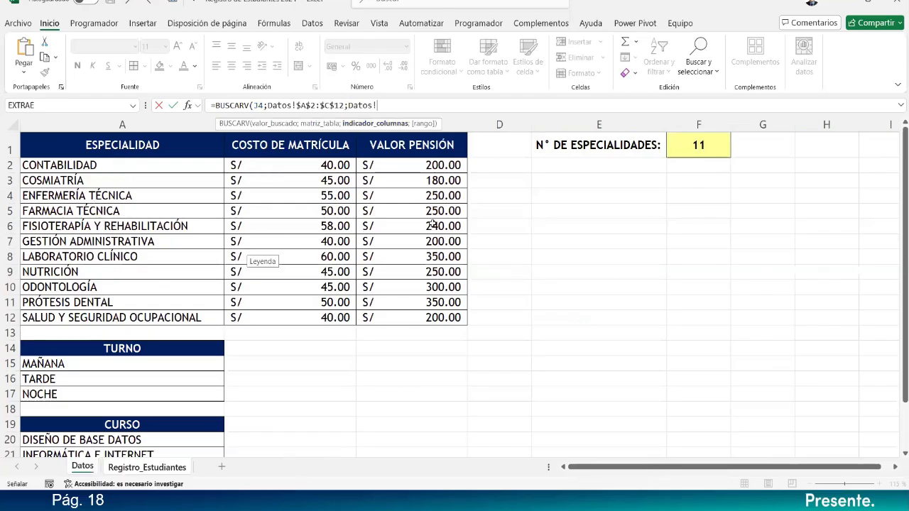
left_click_drag(379, 105, 349, 105)
type("3")
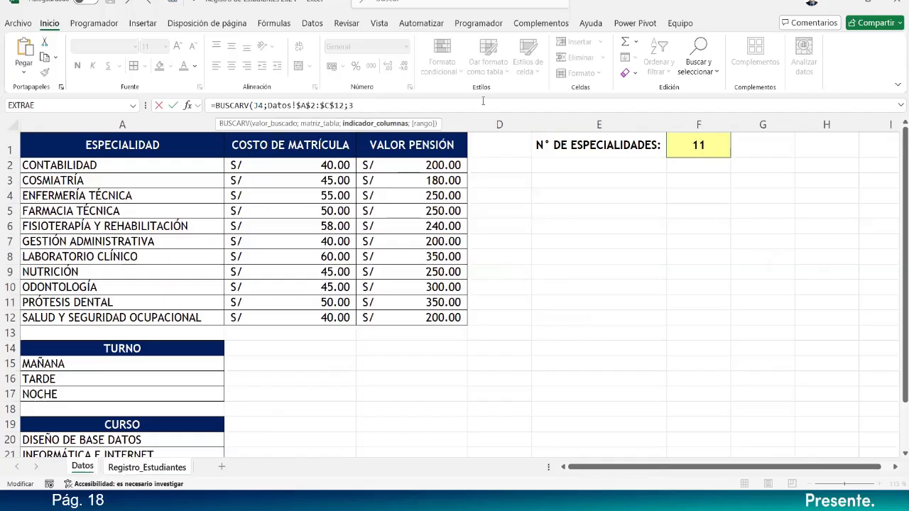
type(";")
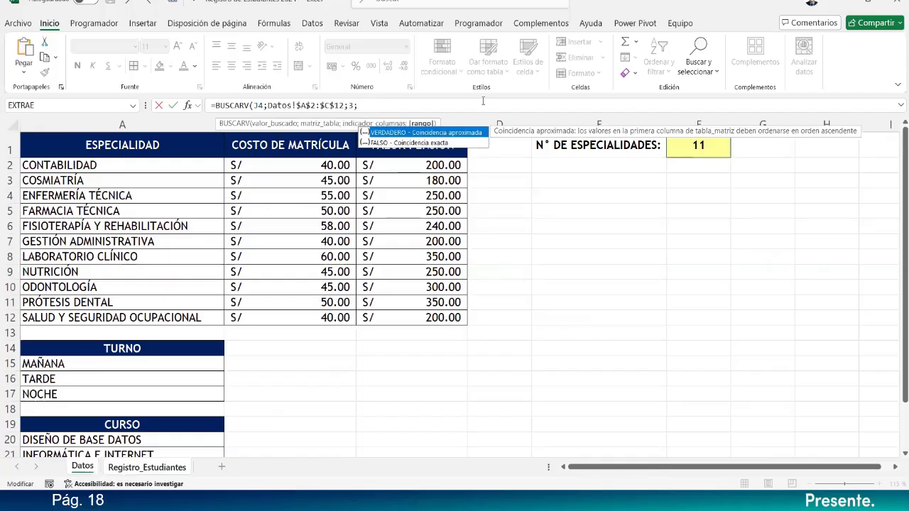
left_click(444, 143)
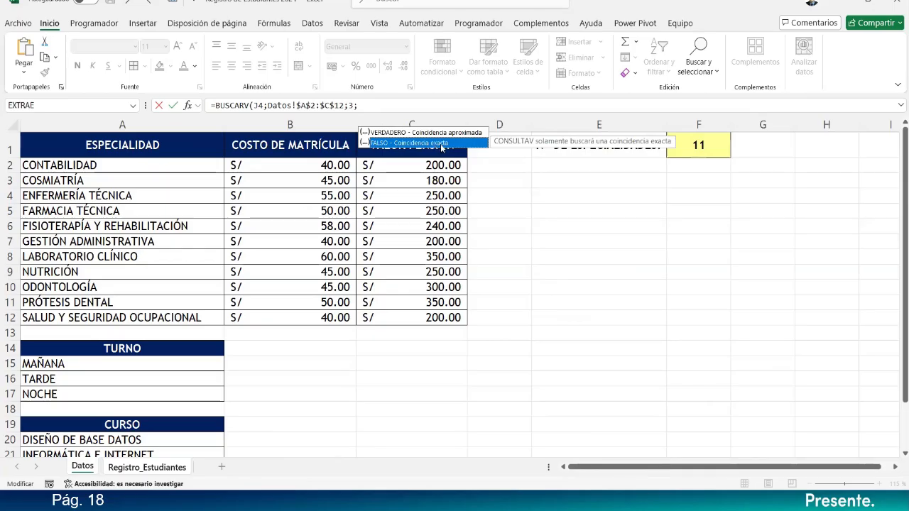
double_click(440, 143)
type(")")
key("Return")
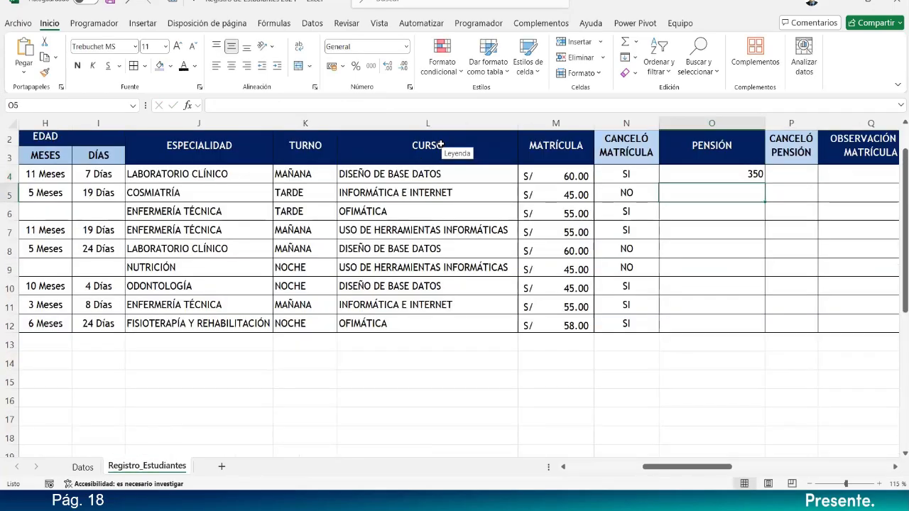
Copy the currency format of MATRÍCULA cell M4 to PENSIÓN cells O4:O12 and narrow column O to suit its contents.
left_click(714, 173)
left_click(562, 178)
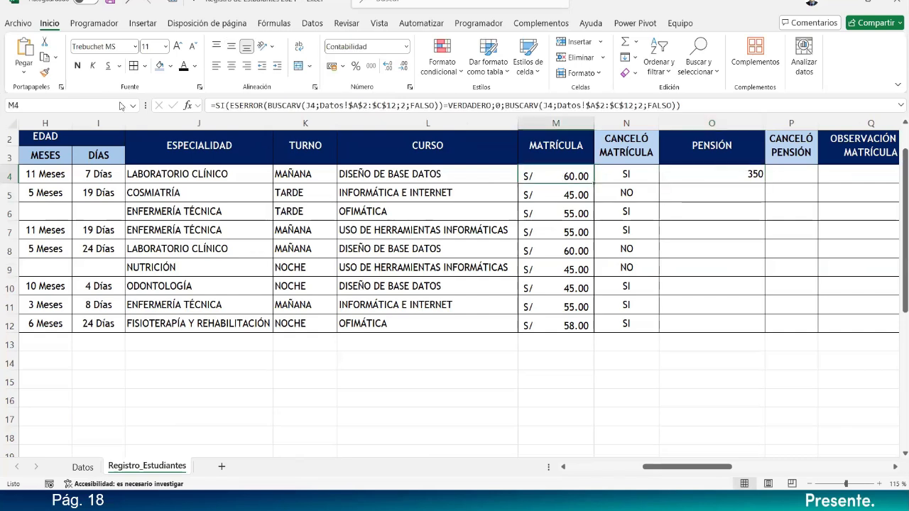
left_click(45, 72)
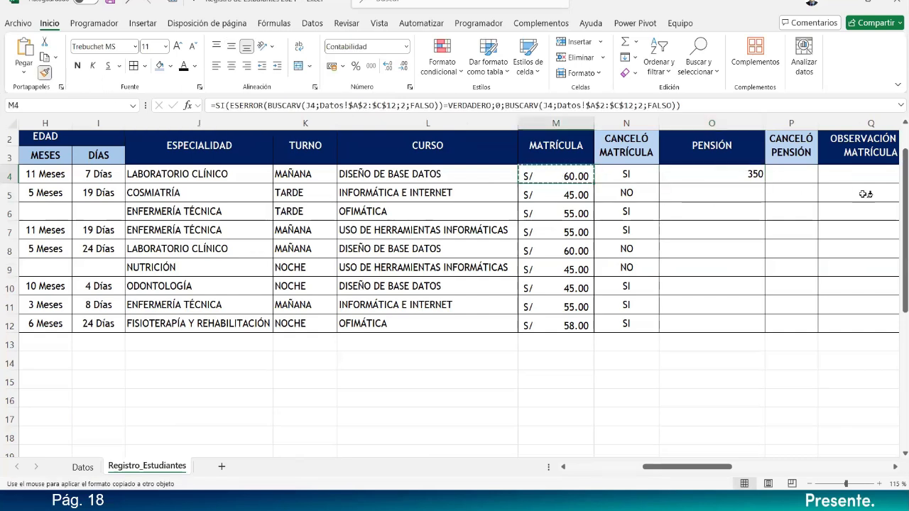
mouse_move(709, 175)
left_mouse_down()
mouse_move(696, 337)
mouse_move(695, 327)
left_mouse_up()
left_click(744, 235)
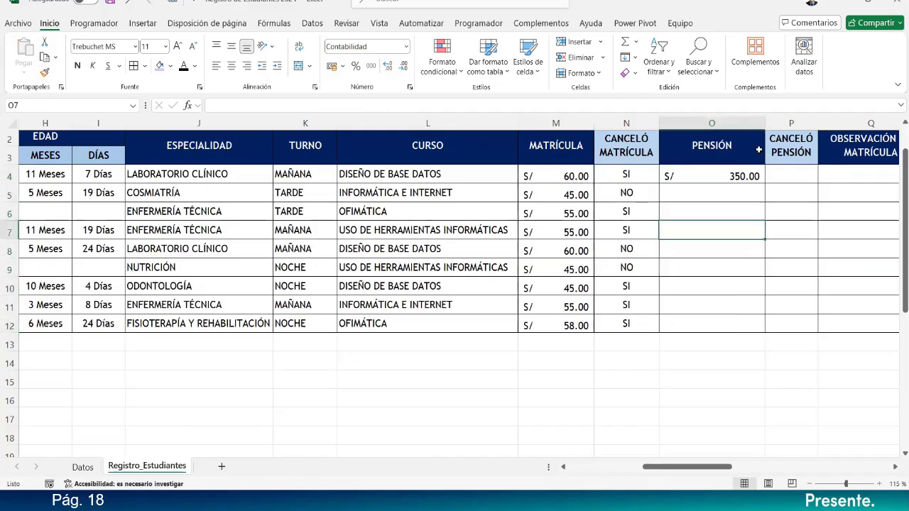
double_click(764, 123)
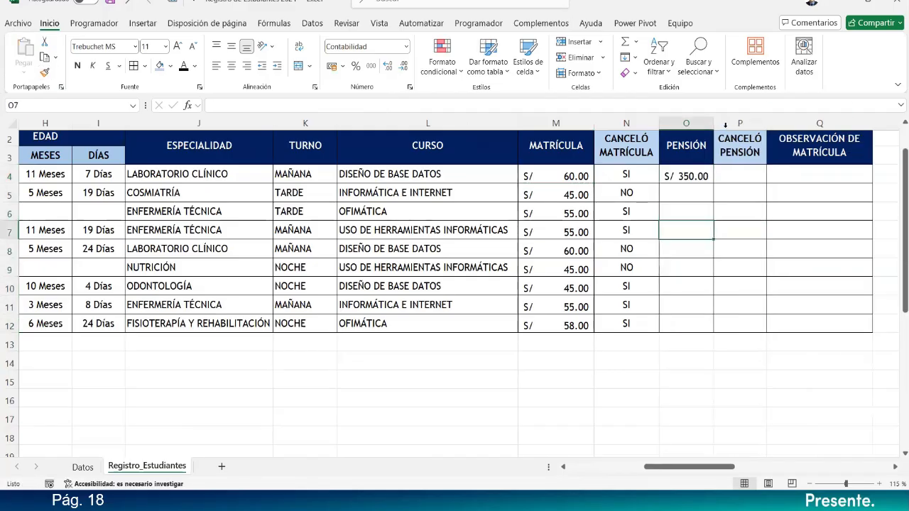
left_click_drag(715, 122, 719, 122)
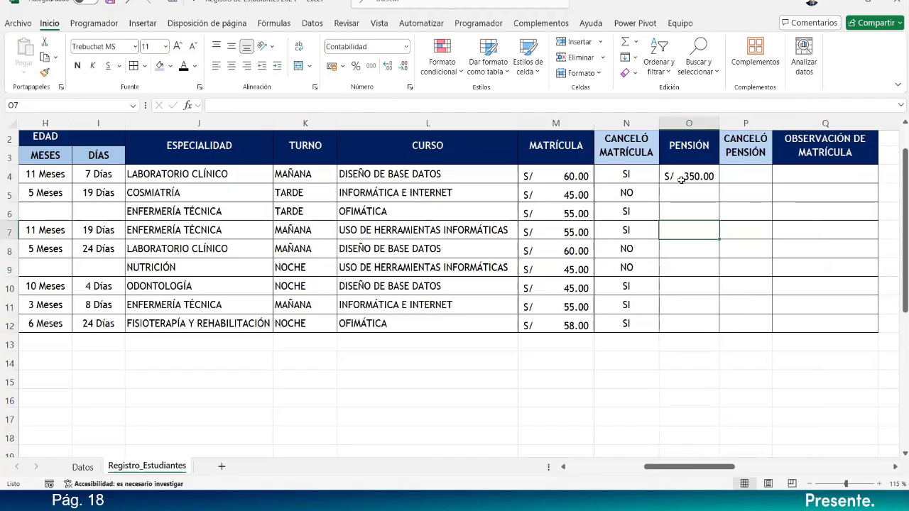
Clear the ESPECIALIDAD cell J4 to test how the PENSIÓN formula in O4 handles an empty specialty.
left_click(694, 171)
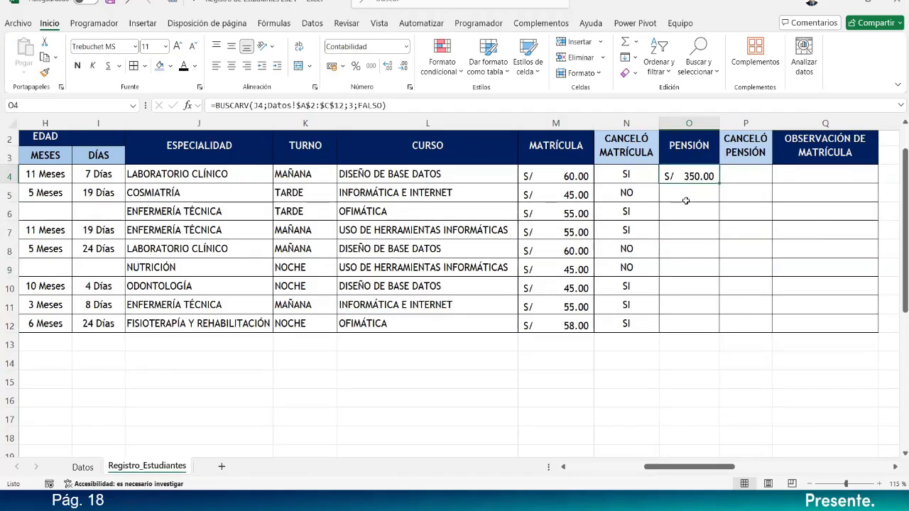
left_click(229, 182)
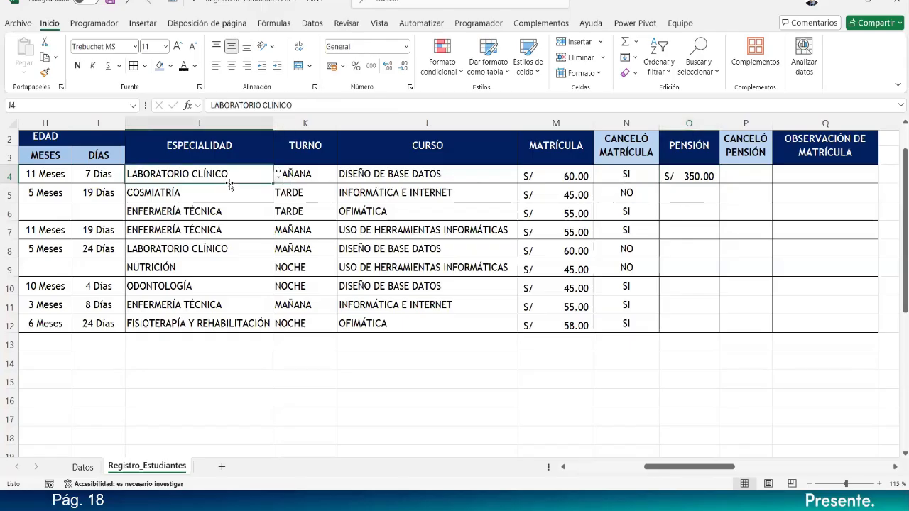
key("Delete")
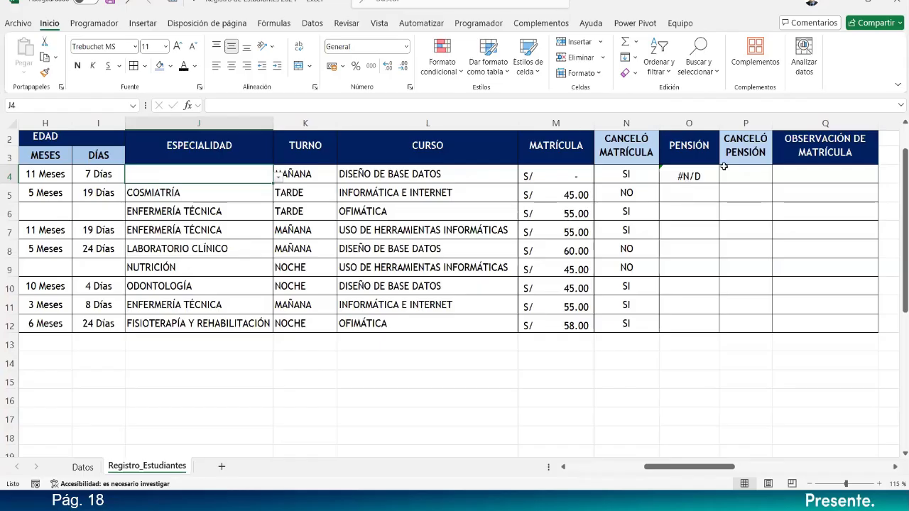
Wrap the BUSCARV formula in O4 in an ESERROR function and widen column O slightly to show the result.
left_click(682, 176)
double_click(678, 176)
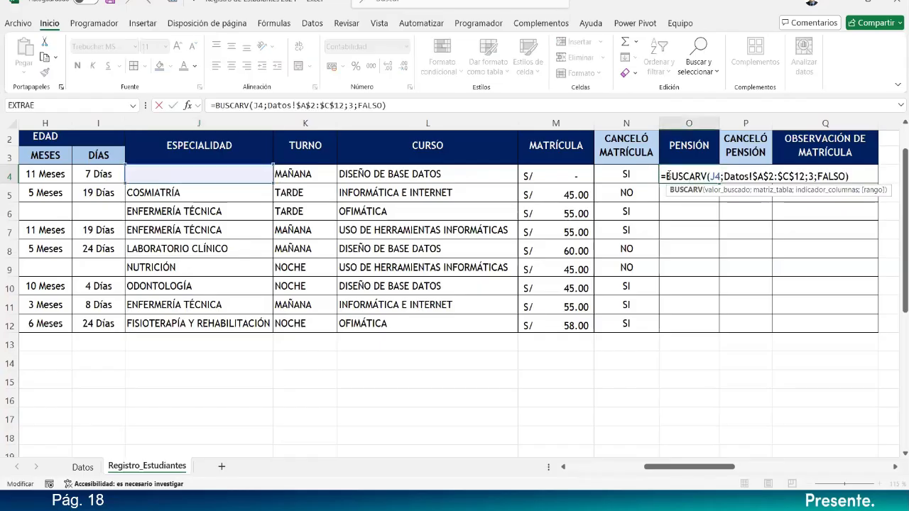
left_click(666, 176)
type("ES")
type("ERR")
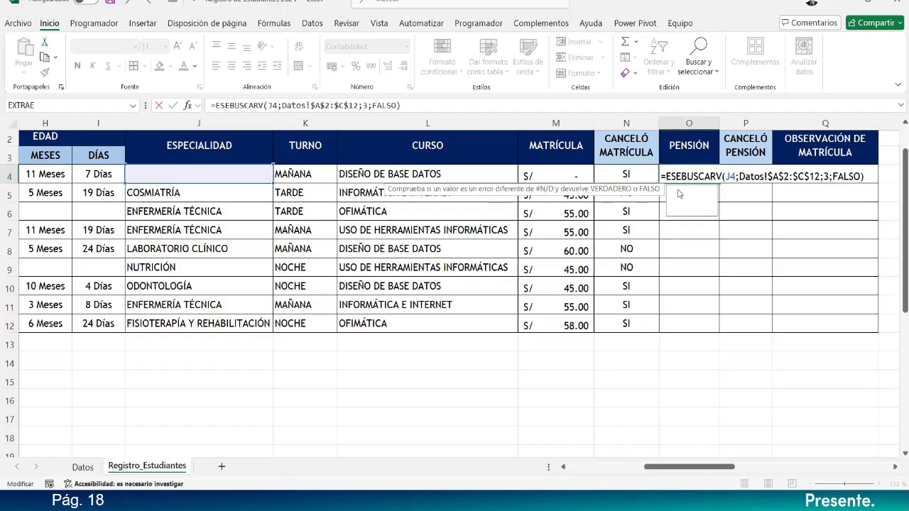
double_click(680, 200)
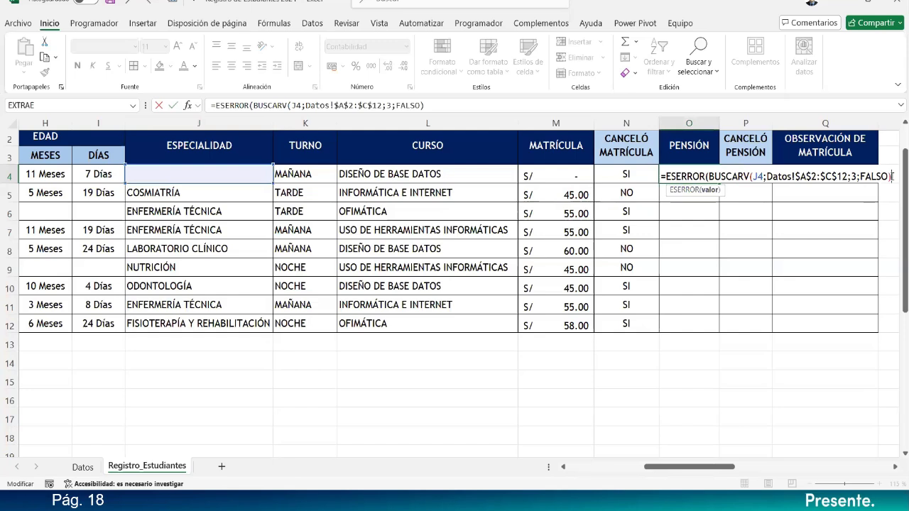
type(")")
key("Return")
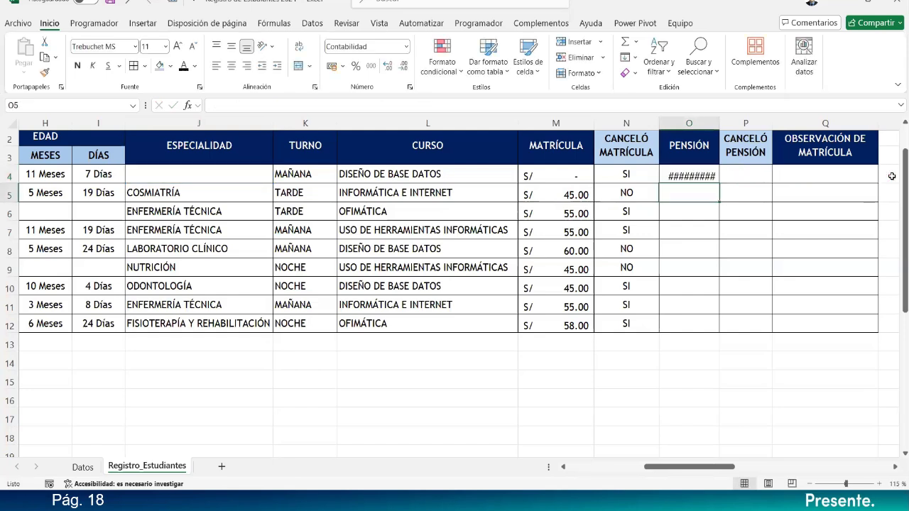
left_click_drag(723, 126, 727, 127)
key("Up")
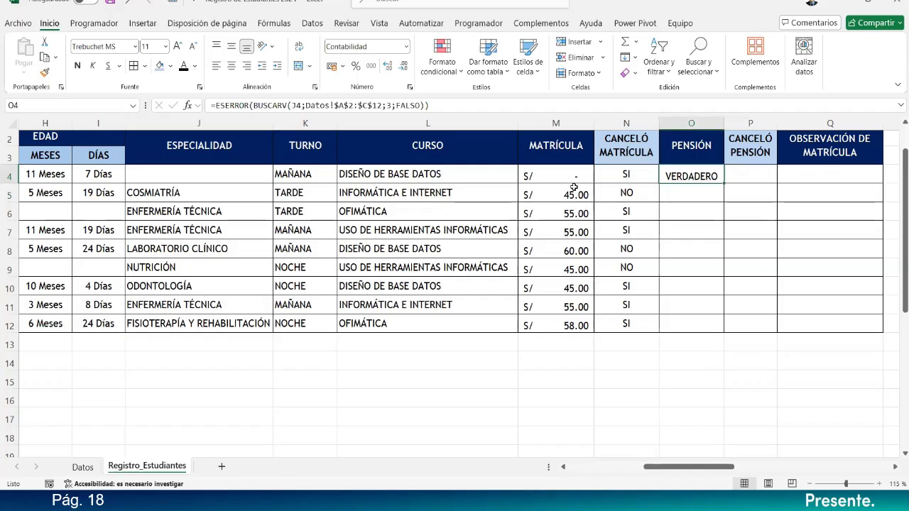
Enclose the O4 formula in a SI function that tests ESERROR for VERDADERO and returns 0 when true.
double_click(674, 182)
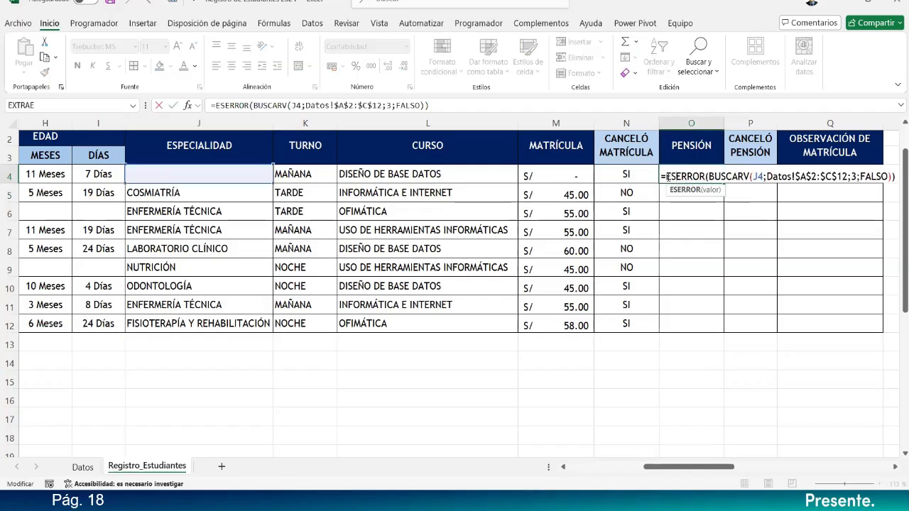
left_click(666, 176)
type("SI(")
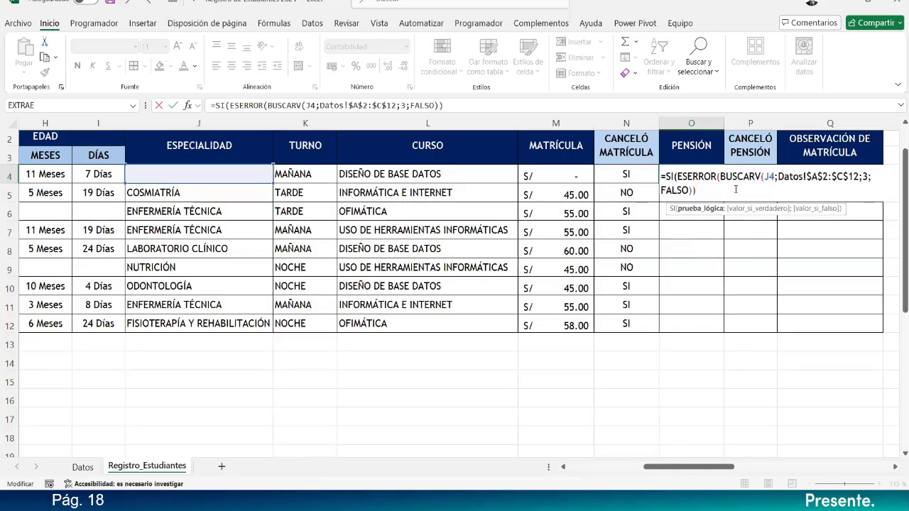
type("V")
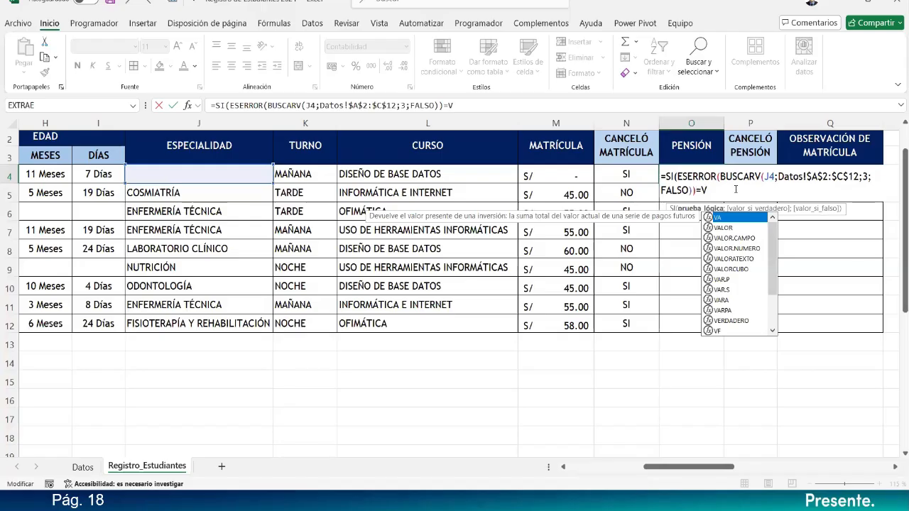
type("ERDADERO")
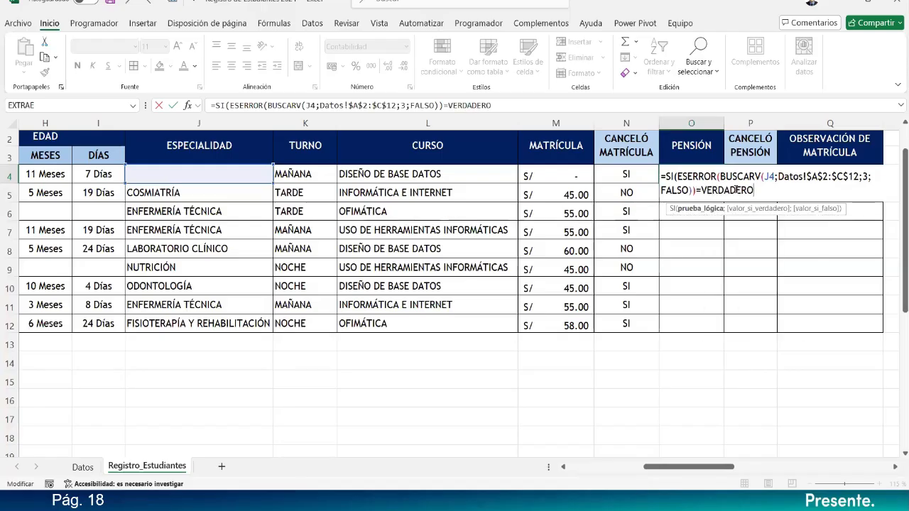
type(";0;")
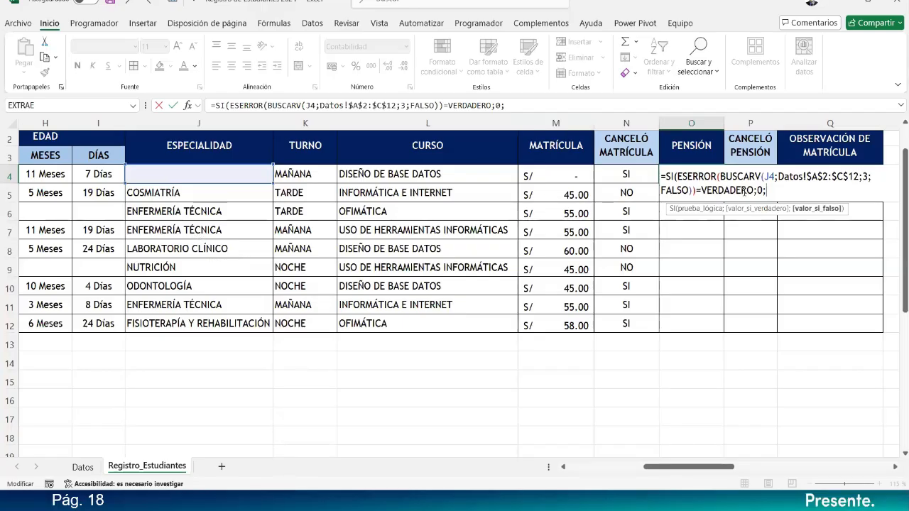
Complete the SI formula in O4 by reusing BUSCARV(J4;Datos!$A$2:$C$12;3;FALSO) as its value if false.
left_click_drag(720, 176, 693, 191)
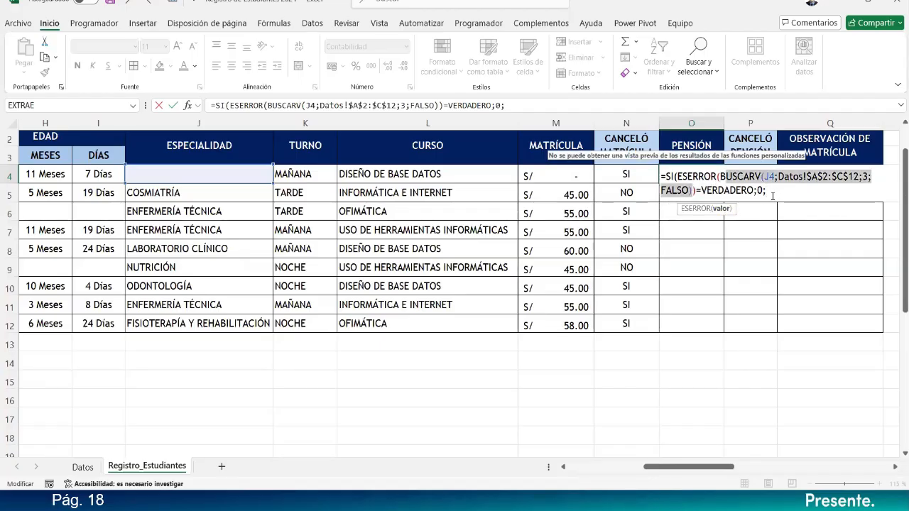
left_click_drag(721, 176, 693, 191)
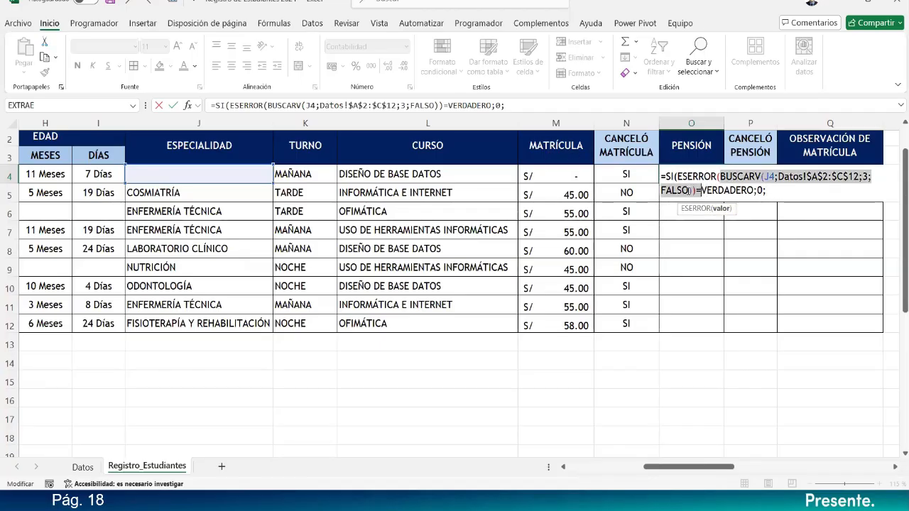
key("ctrl+c")
left_click(776, 191)
key("ctrl+v")
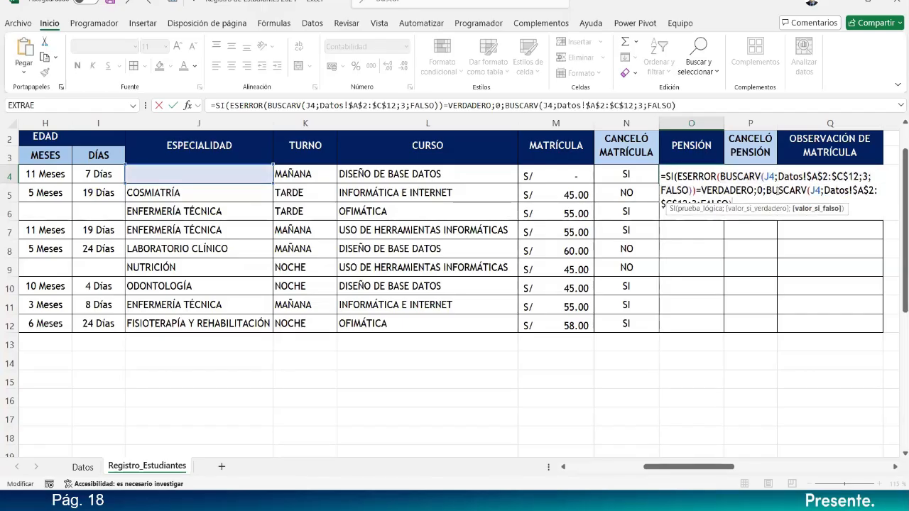
type(")")
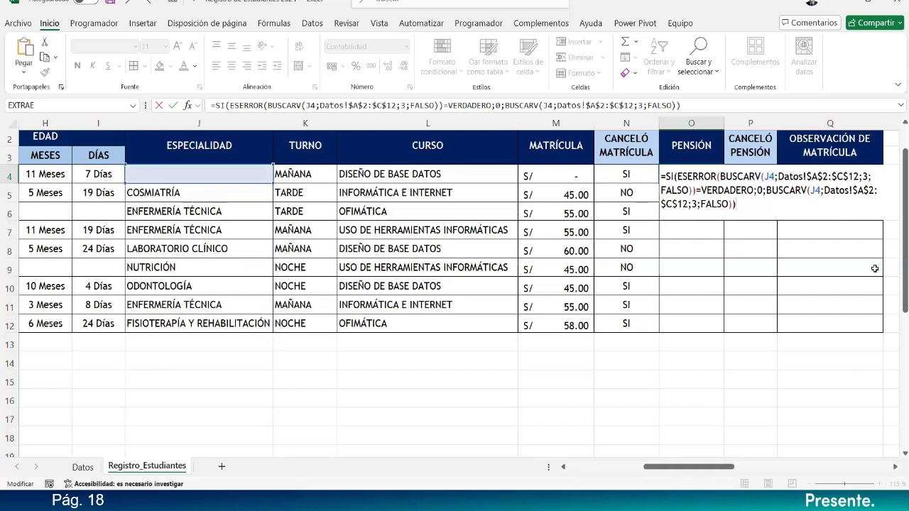
key("Return")
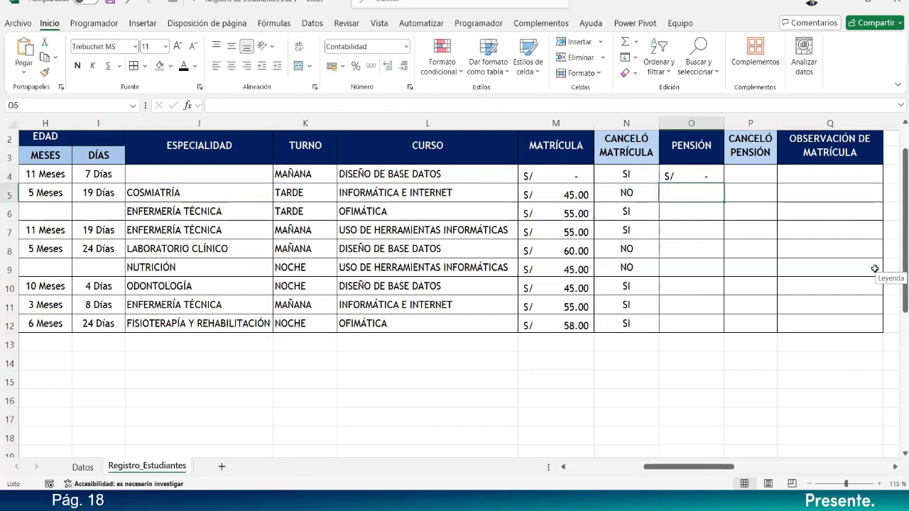
Fill the PENSIÓN formula from O4 down to O12 only, undoing any fill past the student rows.
left_click(719, 176)
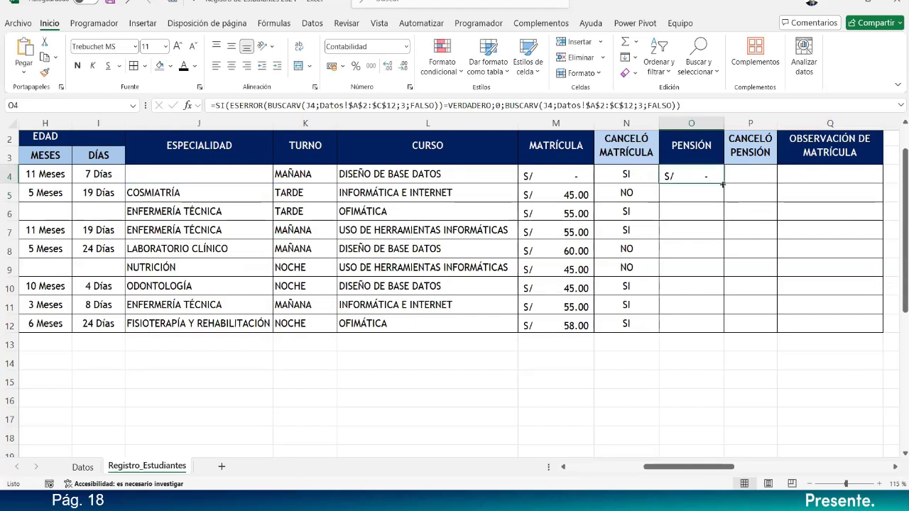
double_click(722, 184)
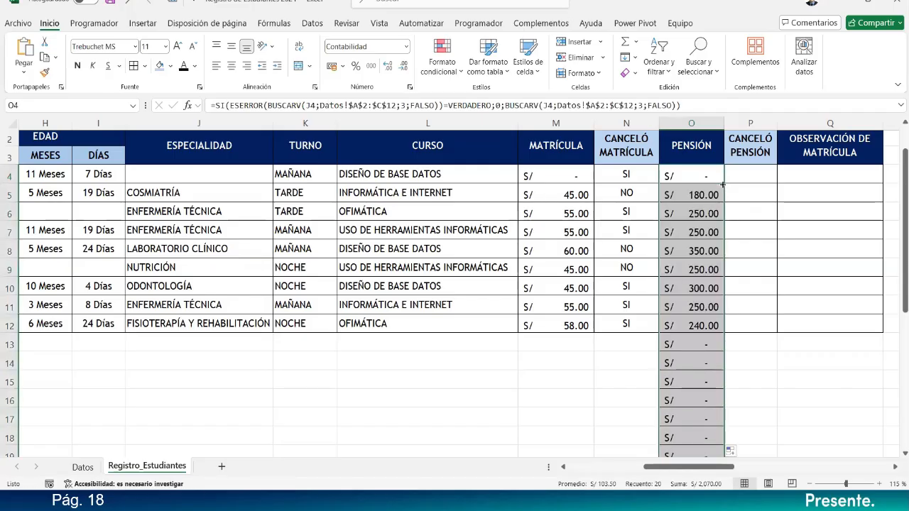
key("ctrl+z")
left_click_drag(722, 184, 710, 326)
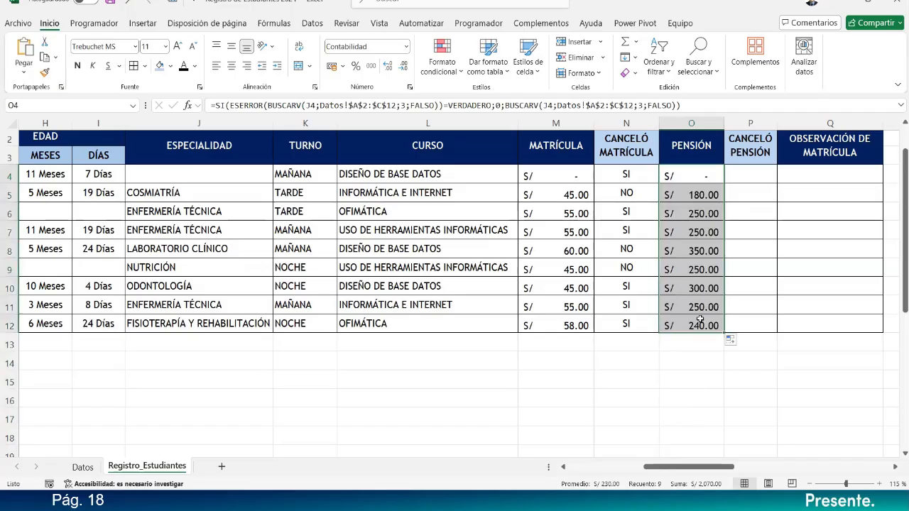
Clear the ESPECIALIDAD cell J11 to test the filled PENSIÓN formula with an empty specialty.
left_click(736, 247)
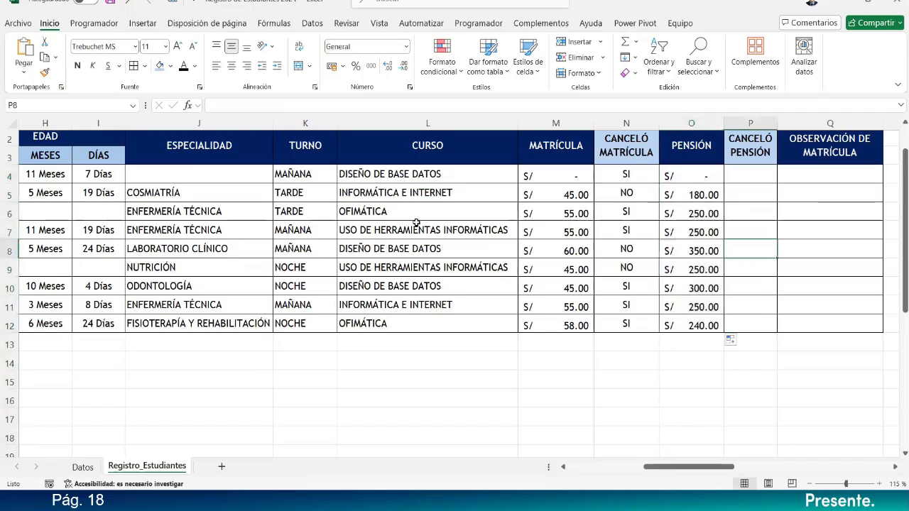
left_click(244, 299)
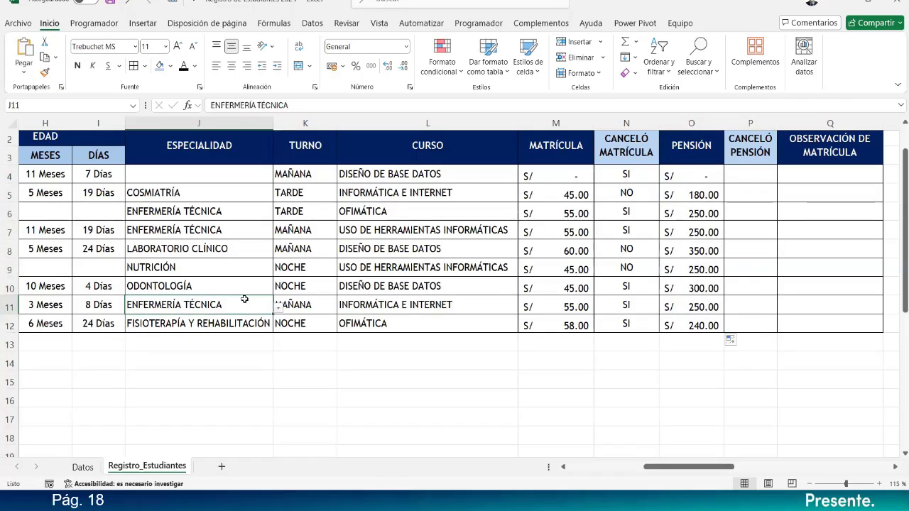
key("Delete")
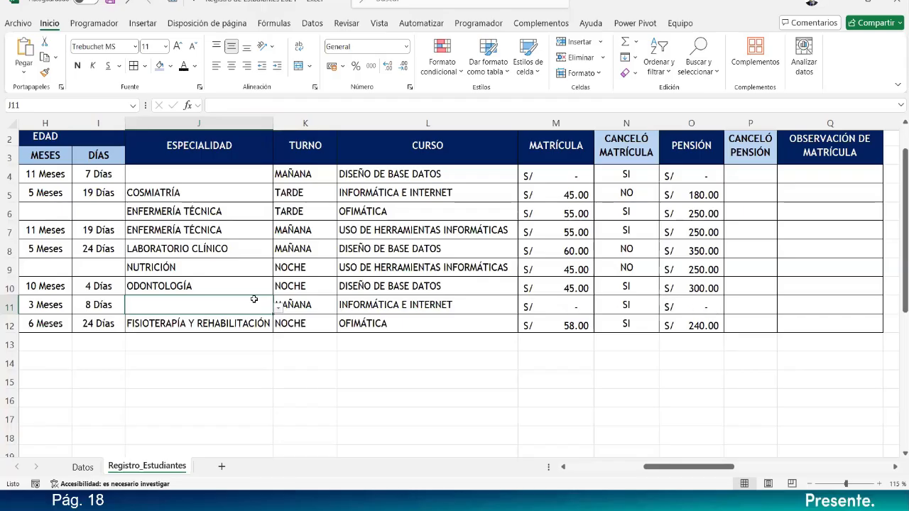
Choose LABORATORIO CLÍNICO as the specialty in J11 and ENFERMERÍA TÉCNICA in J4.
left_click(281, 307)
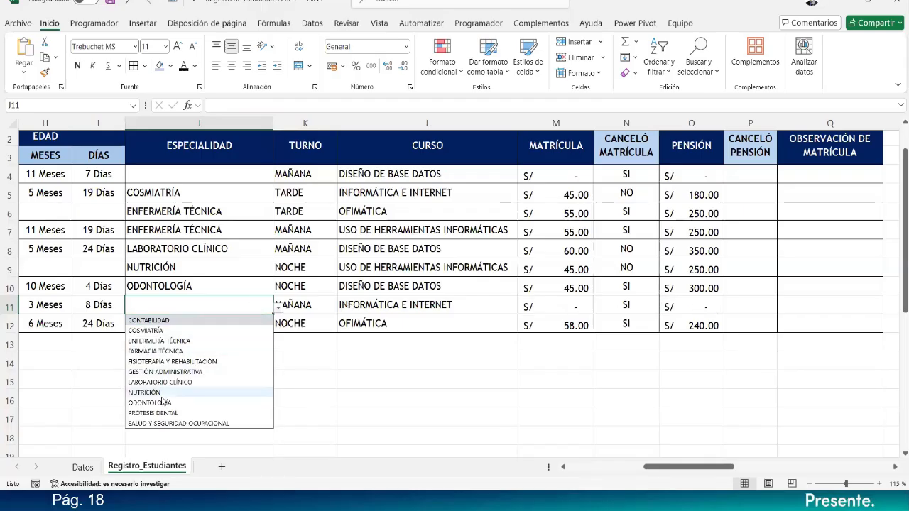
left_click(161, 382)
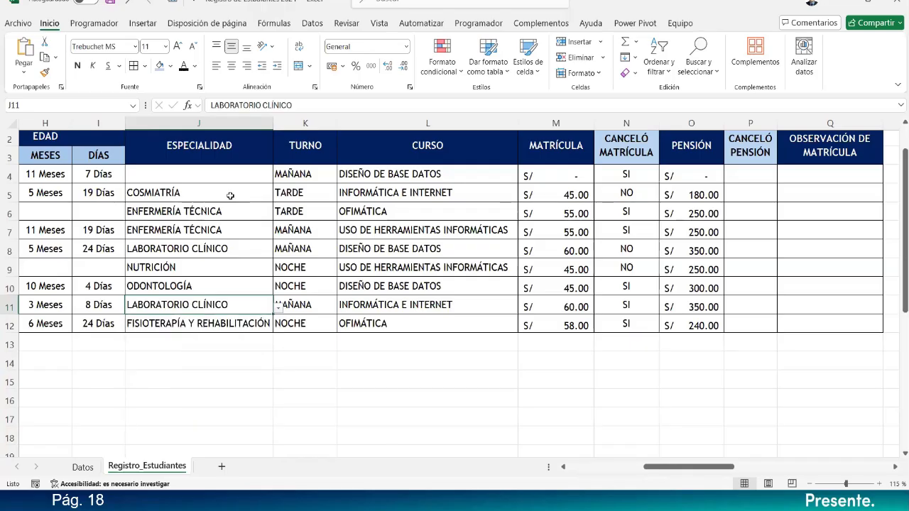
left_click(268, 175)
left_click(279, 178)
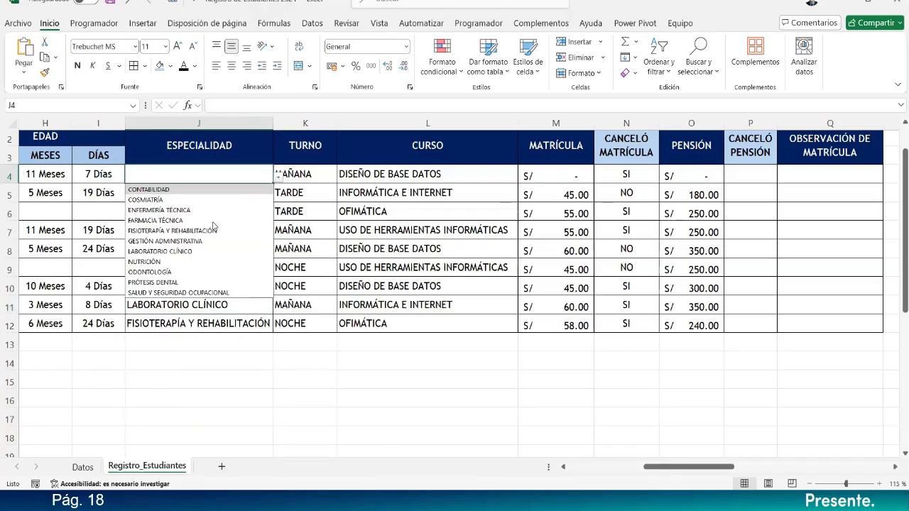
left_click(170, 211)
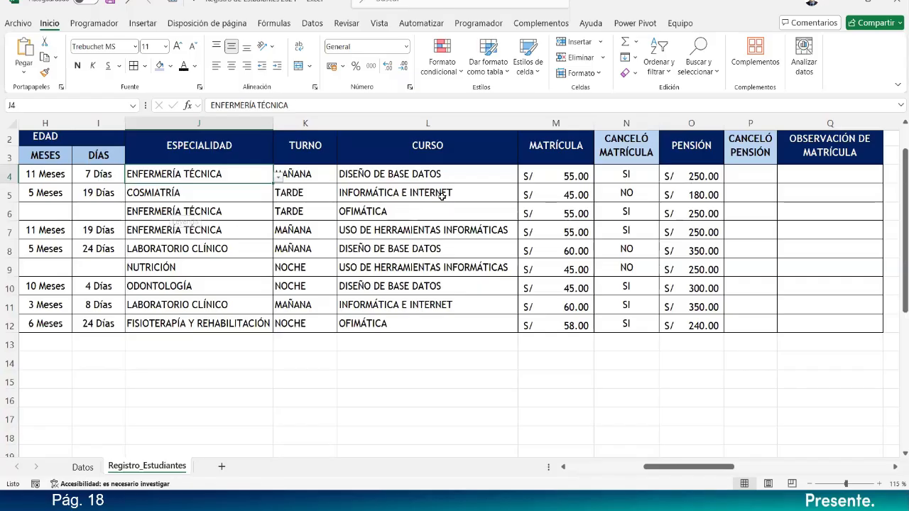
Test the PENSIÓN formula in O4 by clearing the specialty in J4 and choosing ENFERMERÍA TÉCNICA again.
left_click(700, 179)
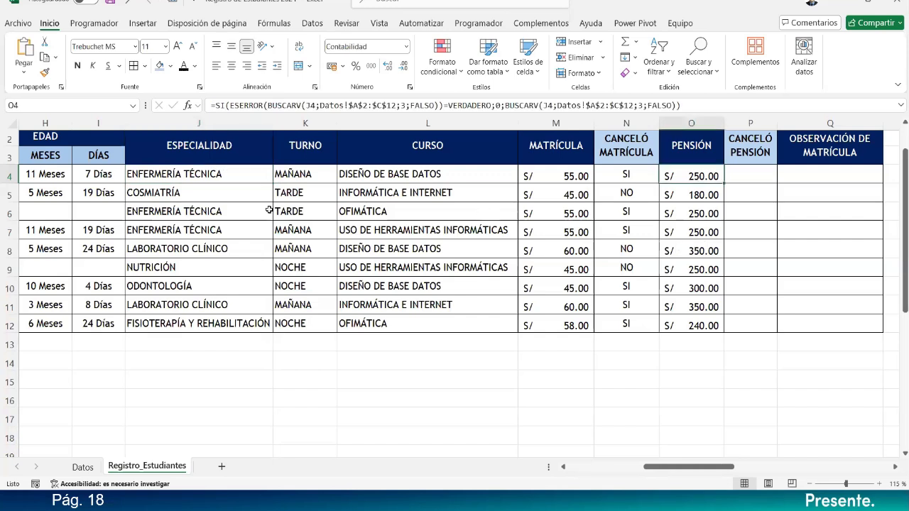
left_click(231, 182)
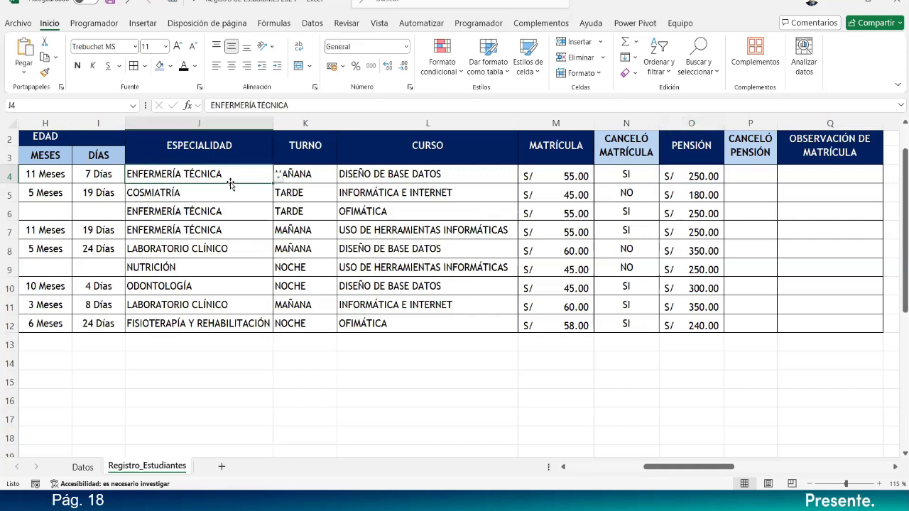
key("Delete")
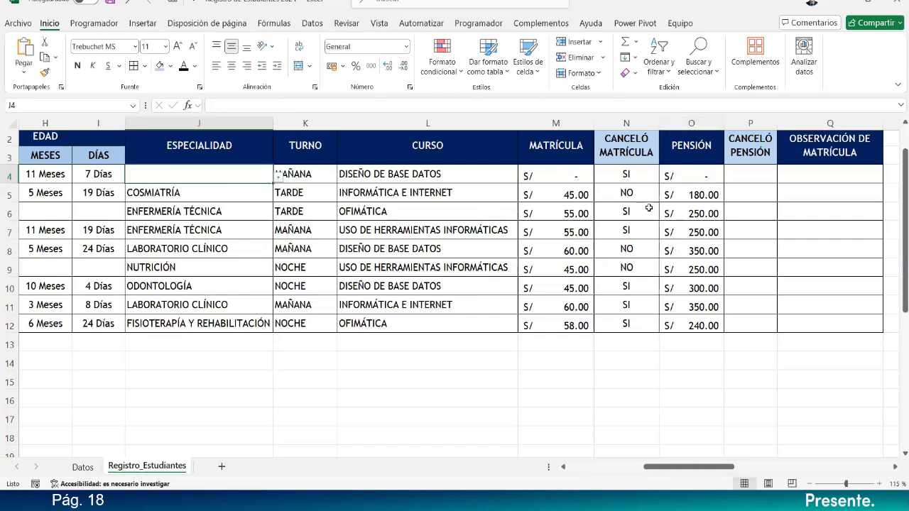
left_click(278, 179)
left_click(254, 210)
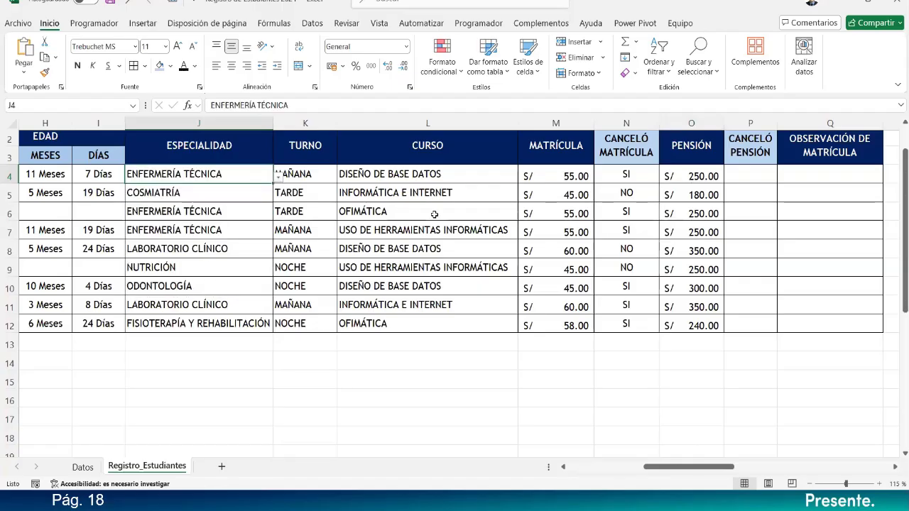
Review the nested SI, ESERROR and BUSCARV functions in the PENSIÓN formula in O4 without changing it.
left_click(699, 174)
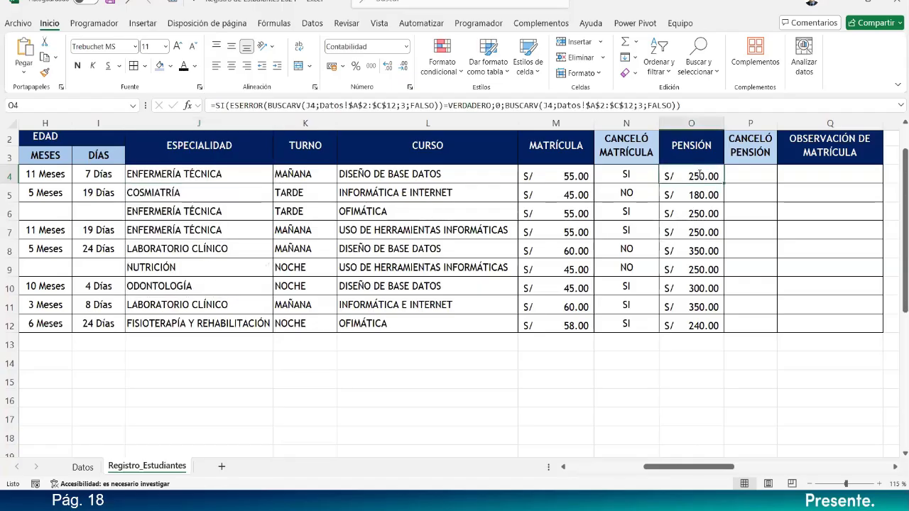
double_click(675, 176)
left_click_drag(675, 176, 665, 176)
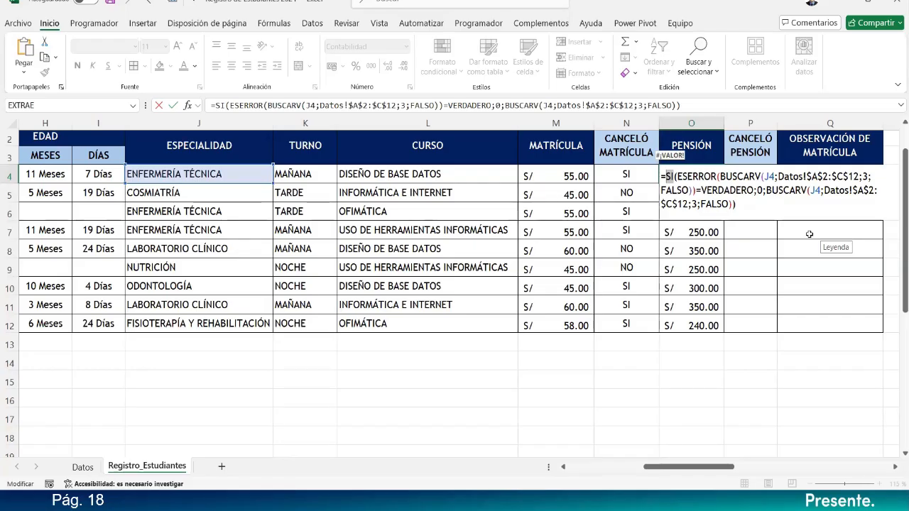
left_click(669, 176)
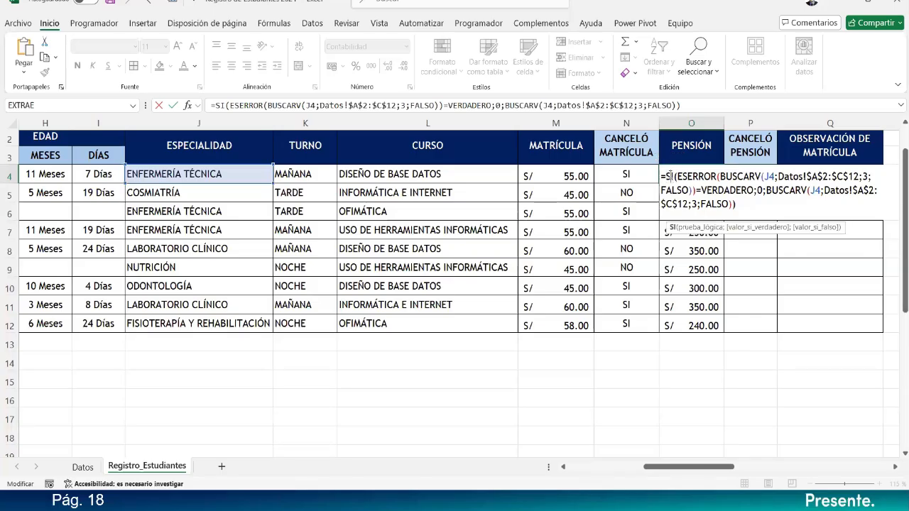
double_click(690, 176)
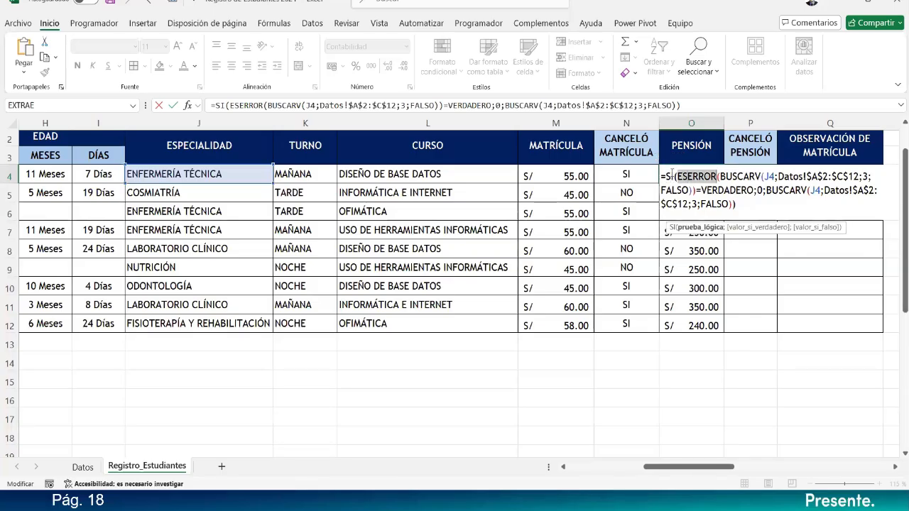
left_click(692, 175)
double_click(692, 173)
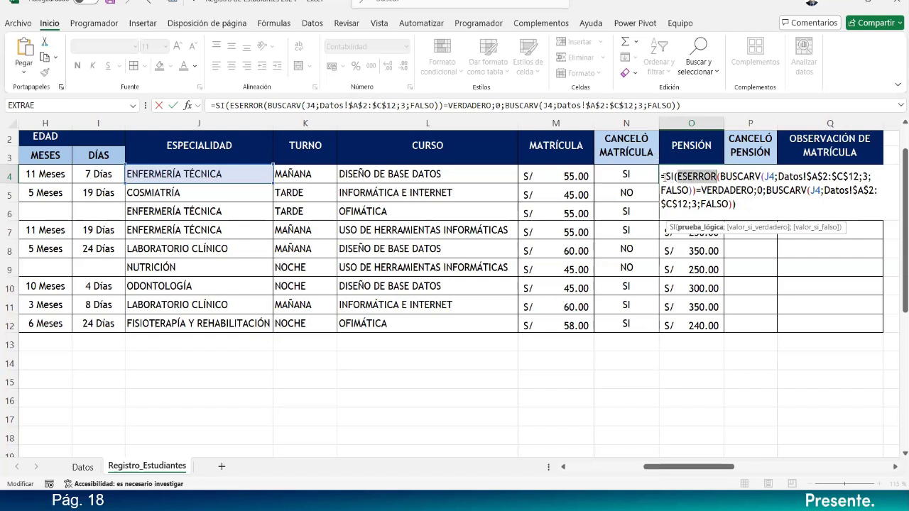
double_click(670, 176)
double_click(690, 177)
double_click(738, 176)
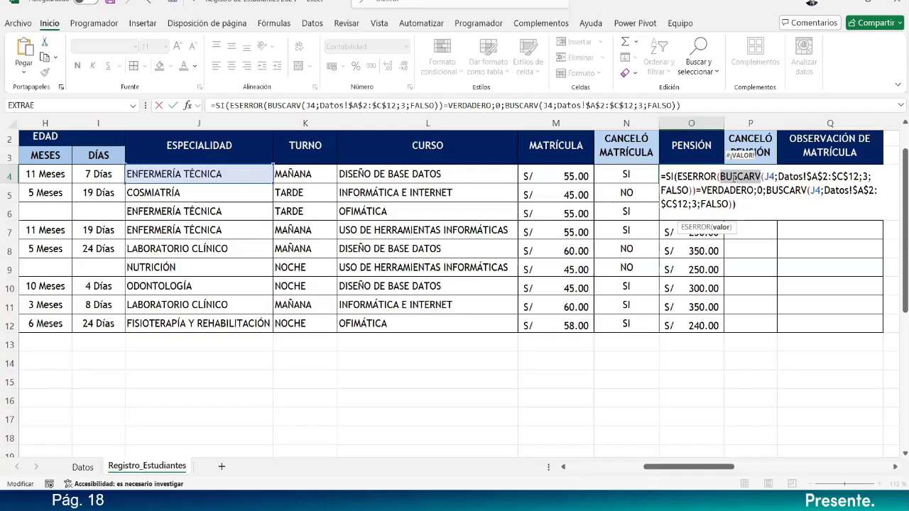
left_click(742, 198)
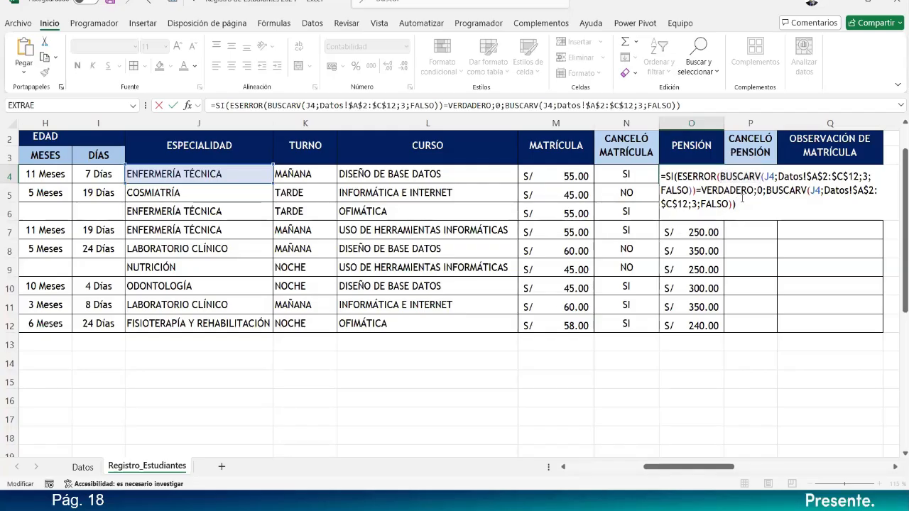
key("Return")
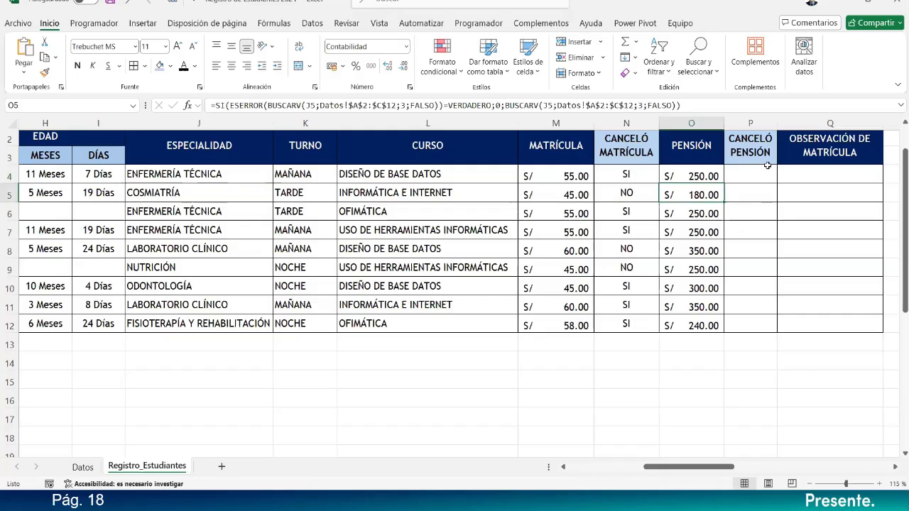
Set up a list validation with the source SI;NO for the CANCELÓ PENSIÓN cells P4:P12.
left_click_drag(755, 174, 759, 322)
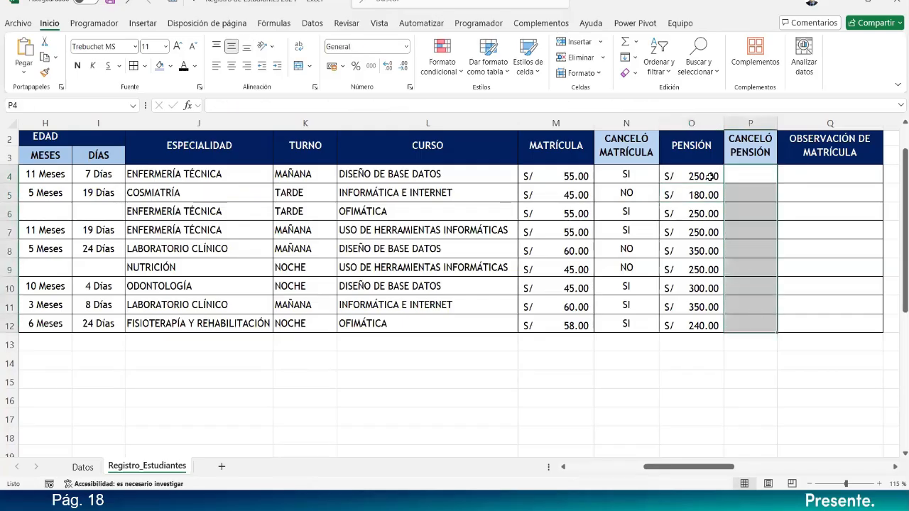
left_click(311, 24)
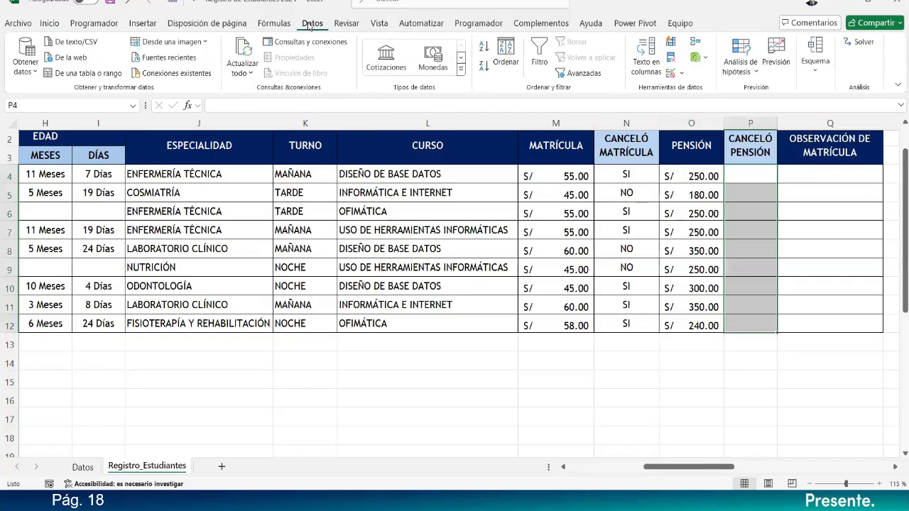
left_click(673, 75)
left_click(683, 91)
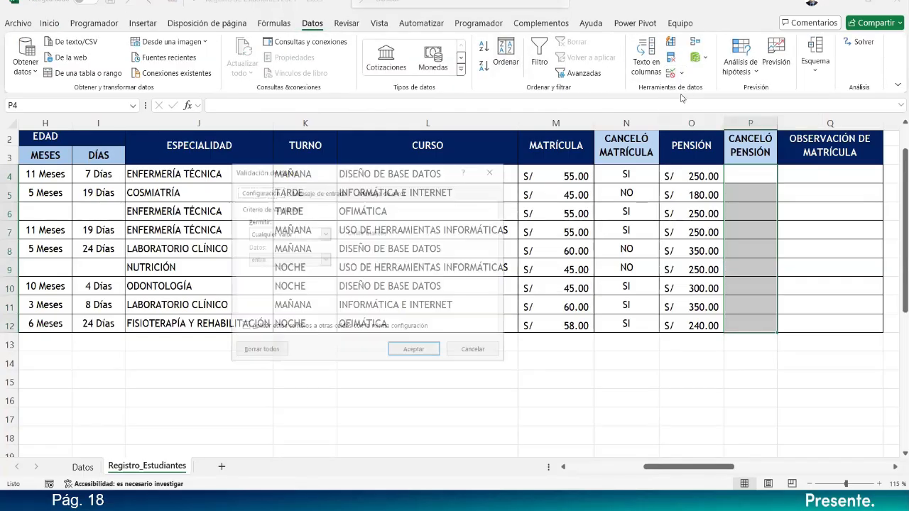
left_click(298, 234)
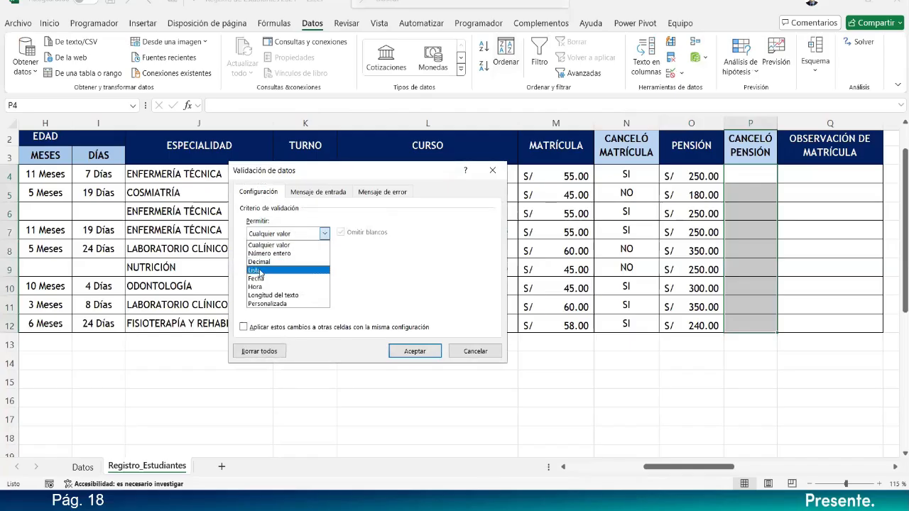
left_click(260, 271)
left_click(261, 284)
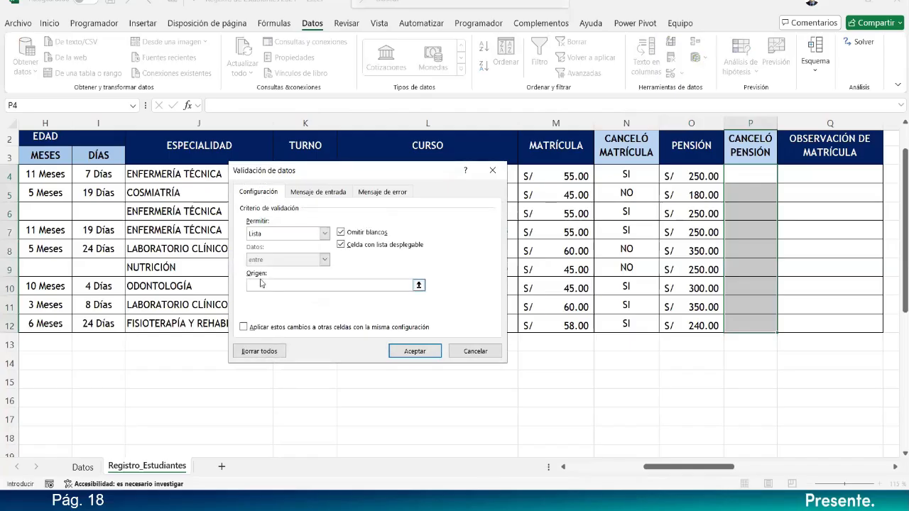
type("SI;NO")
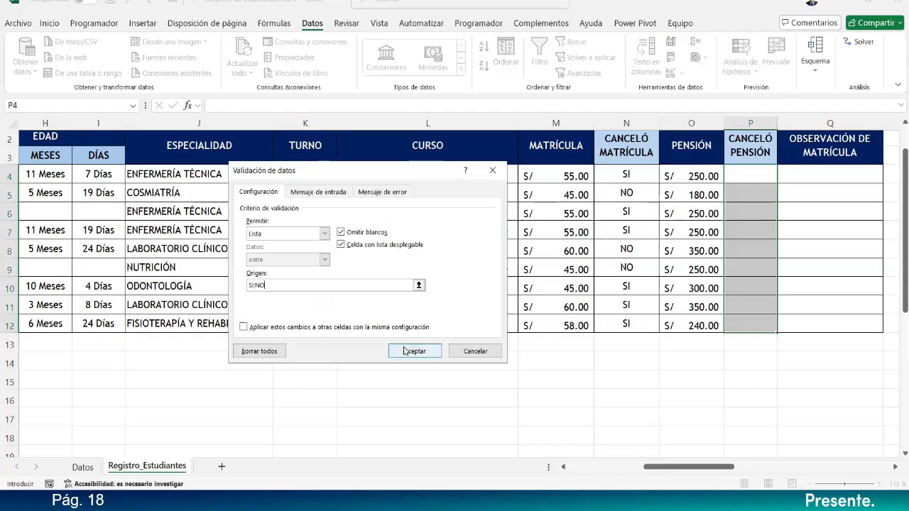
Change the validation's error message to "Debe Seleccionar El Estado de Pensión de la Lista!" and apply the validation.
left_click(398, 193)
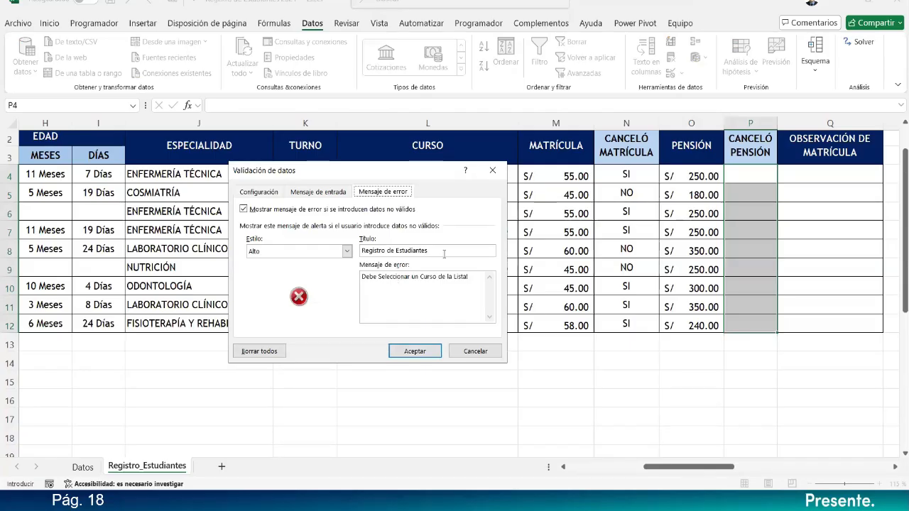
left_click(419, 283)
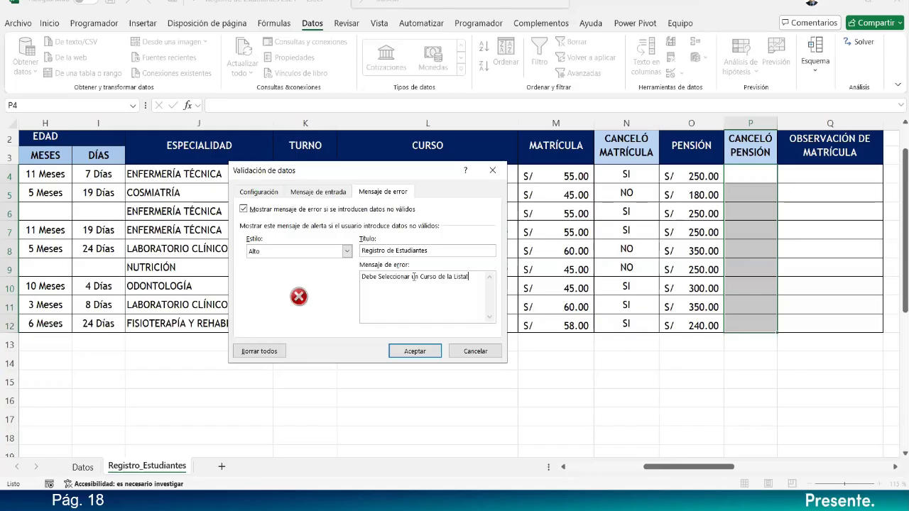
left_click_drag(418, 276, 470, 278)
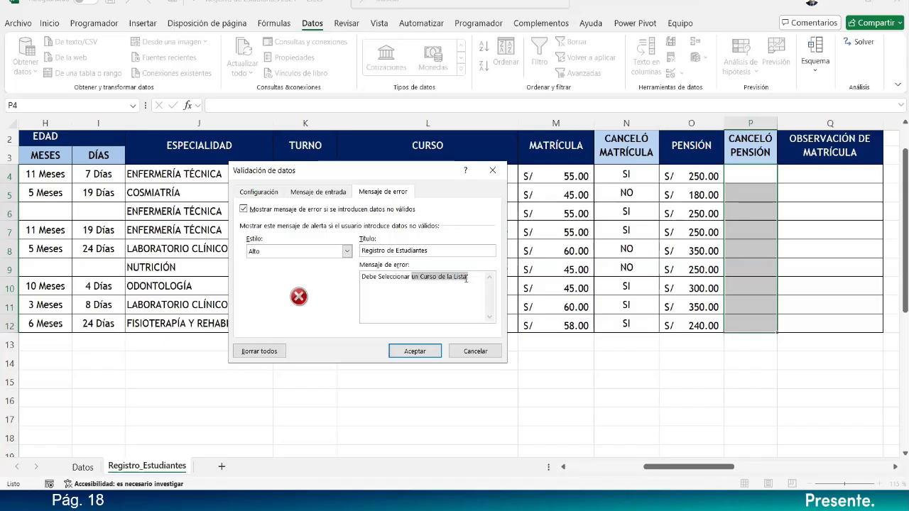
left_click(436, 278)
left_click_drag(413, 278, 437, 277)
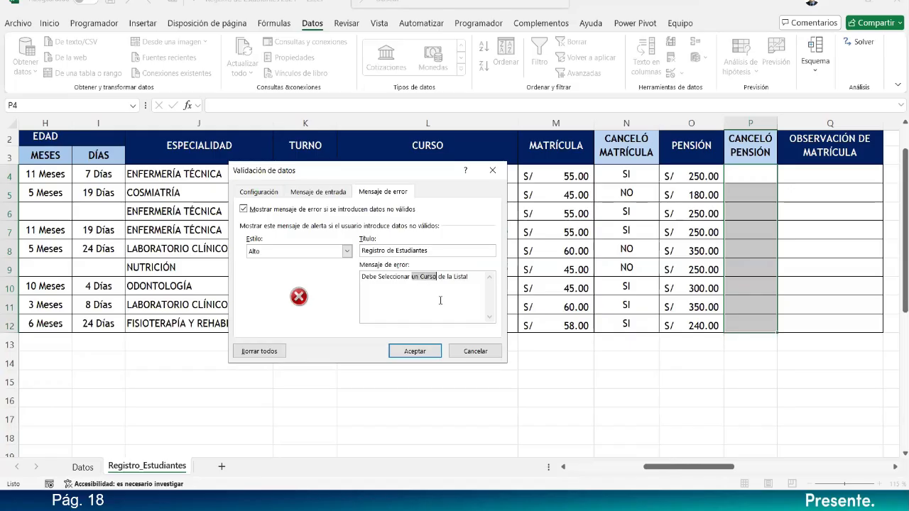
type("E")
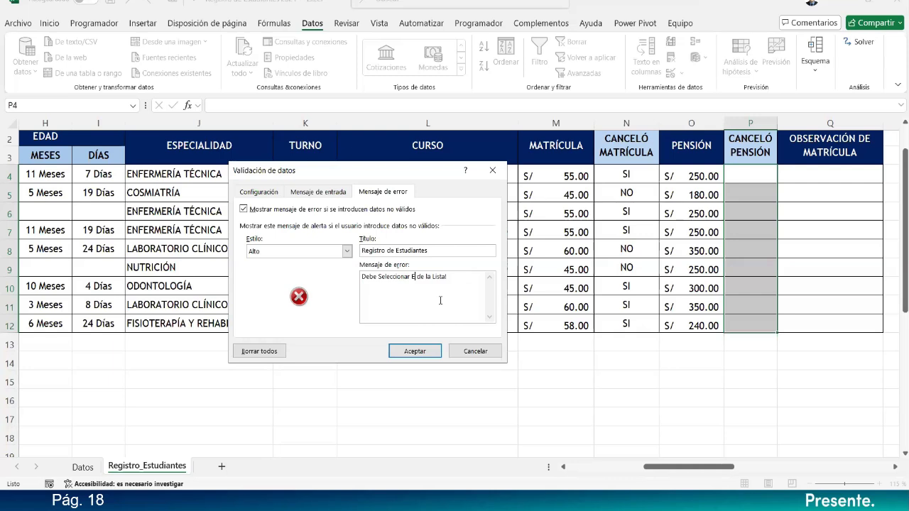
type("l Estado ")
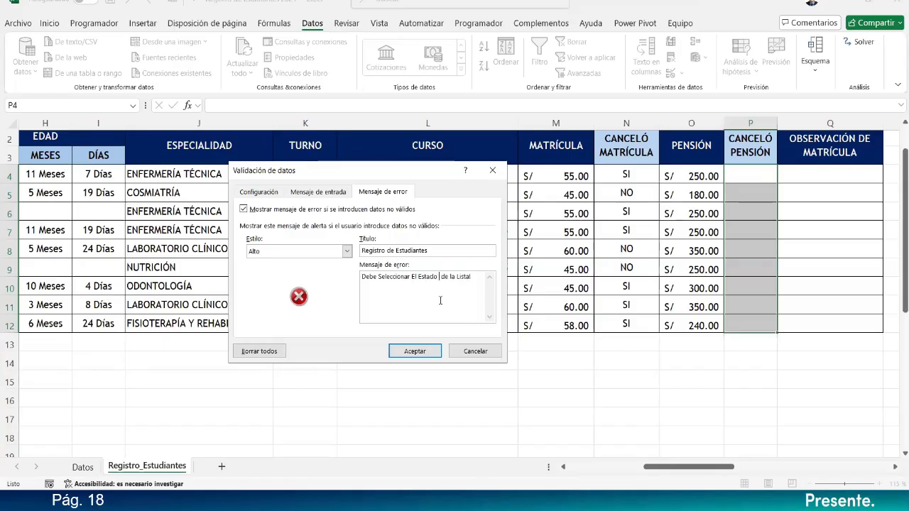
type("de la")
key("BackSpace")
key("BackSpace")
type("Pensión de")
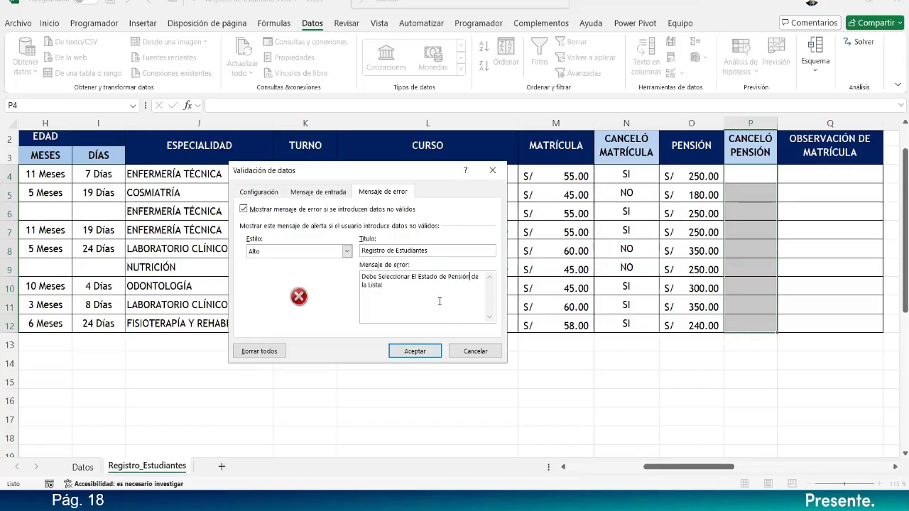
left_click(414, 351)
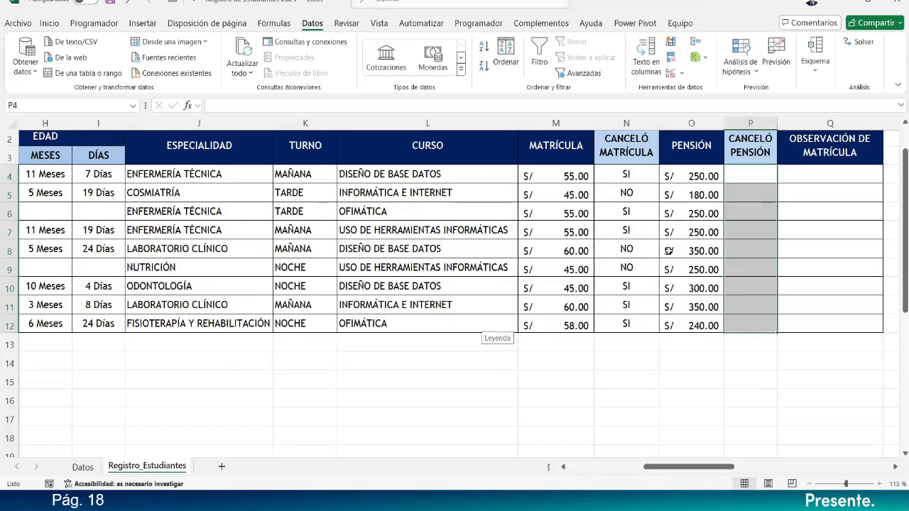
Choose SI in P4 and P5 and NO in P6 from the CANCELÓ PENSIÓN dropdown lists.
left_click(763, 174)
left_click(782, 177)
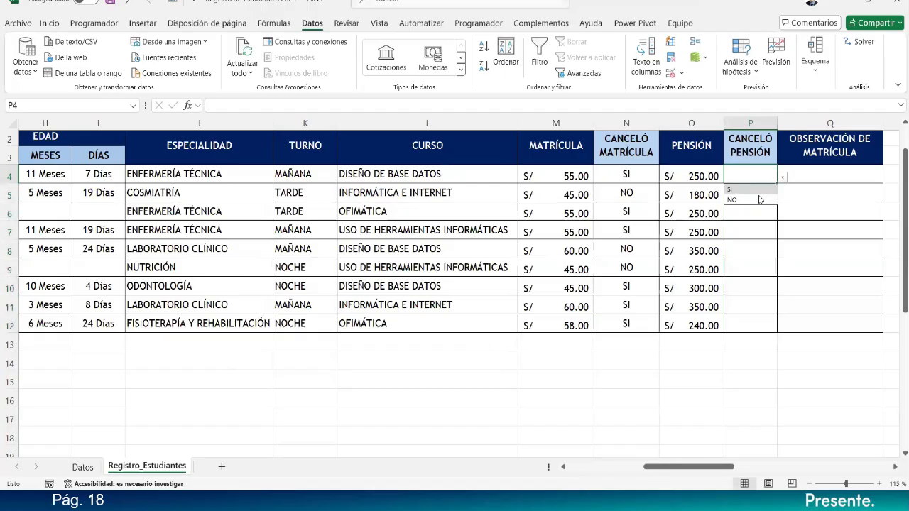
left_click(752, 189)
key("Return")
left_click(782, 195)
left_click(766, 209)
key("Return")
left_click(782, 214)
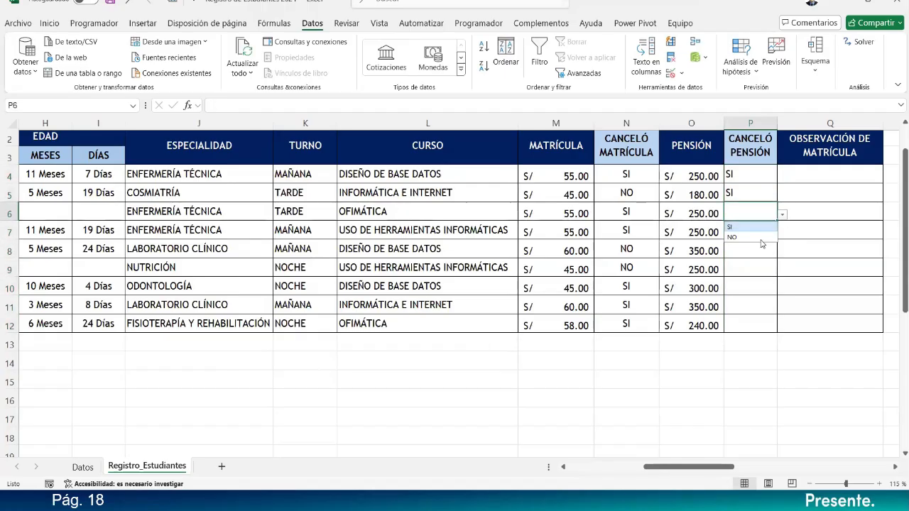
left_click(754, 236)
key("Return")
Choose SI for CANCELÓ PENSIÓN in P7 and fill it down to P12.
left_click(782, 233)
left_click(757, 245)
left_click_drag(777, 239, 773, 325)
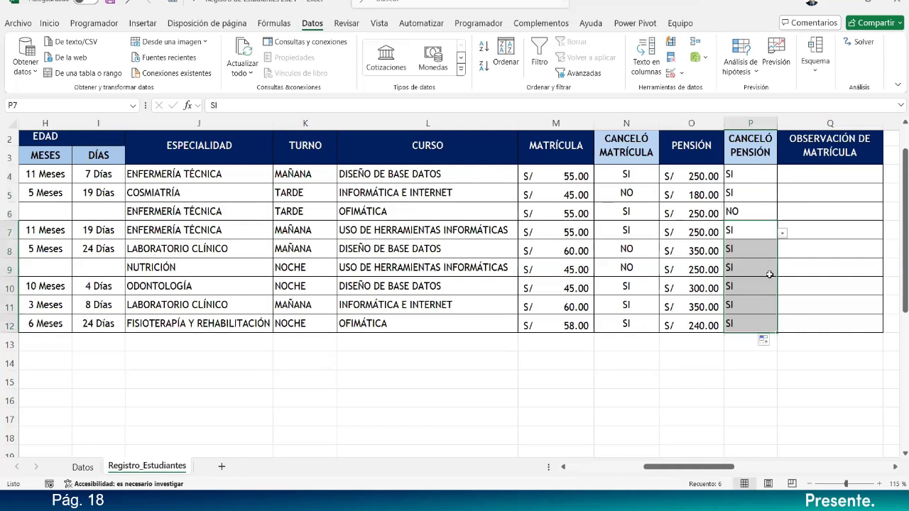
Center the CANCELÓ PENSIÓN values in P4:P12 horizontally.
left_click_drag(749, 174, 760, 328)
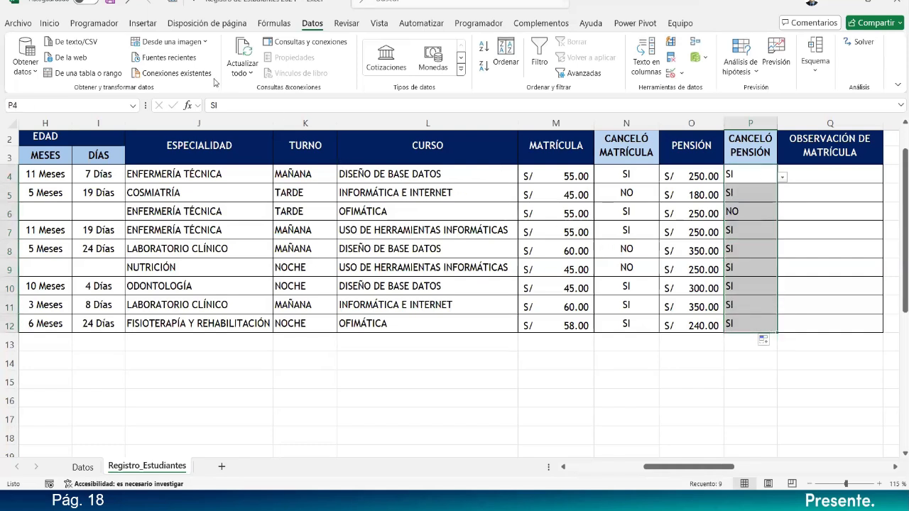
left_click(49, 23)
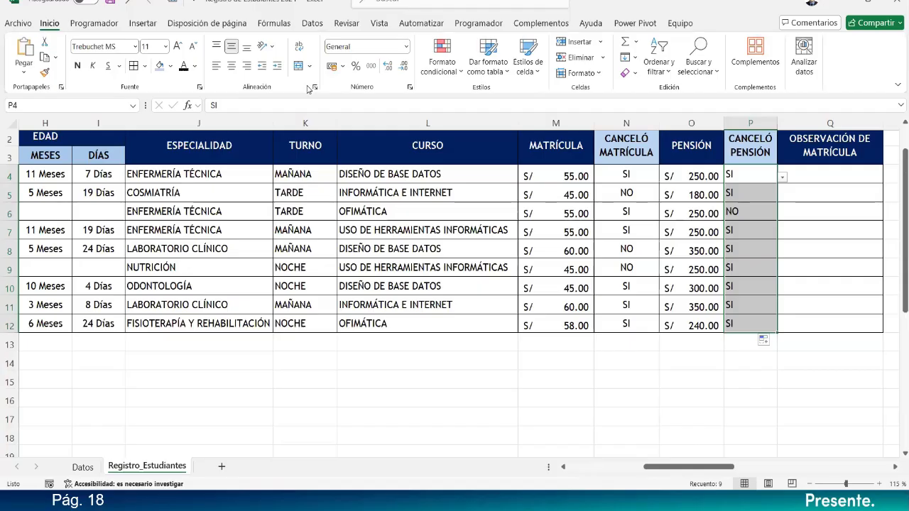
left_click(234, 66)
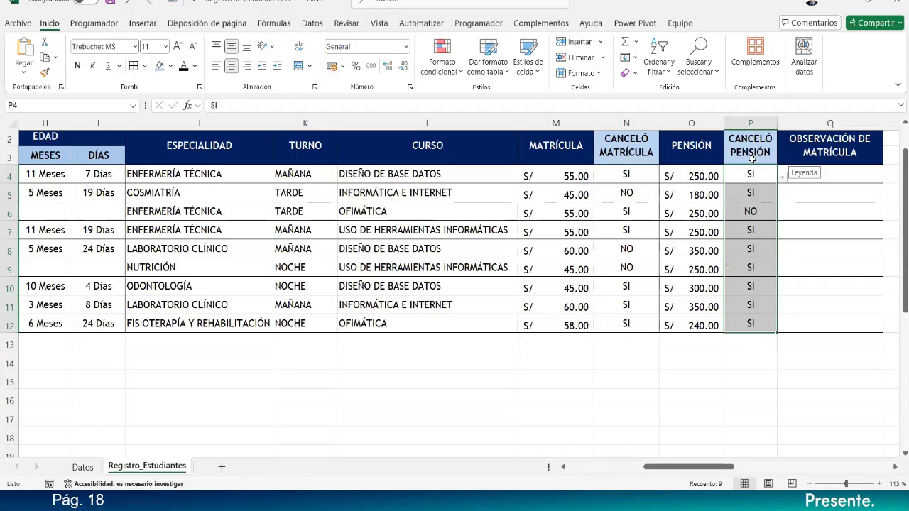
left_click(749, 267)
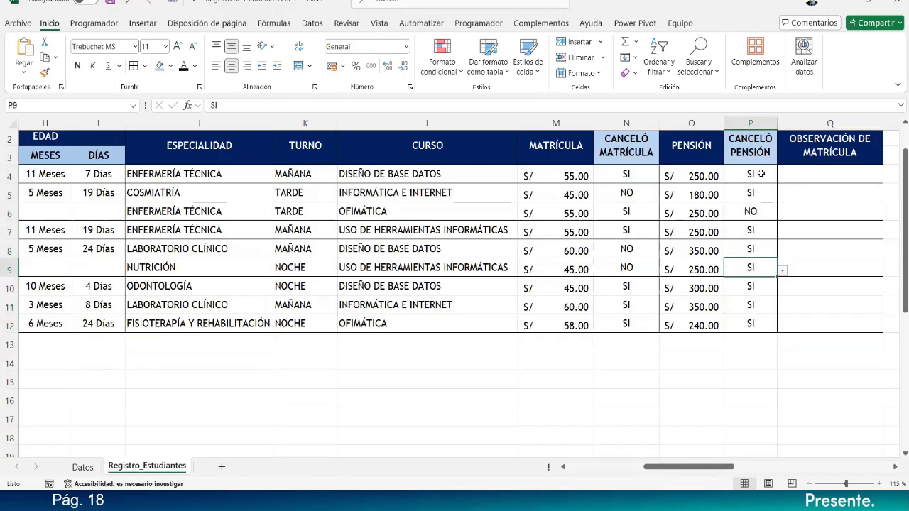
Clear the ESPECIALIDAD in J5 and choose ENFERMERÍA TÉCNICA from its dropdown list to test the fee formulas.
left_click(201, 191)
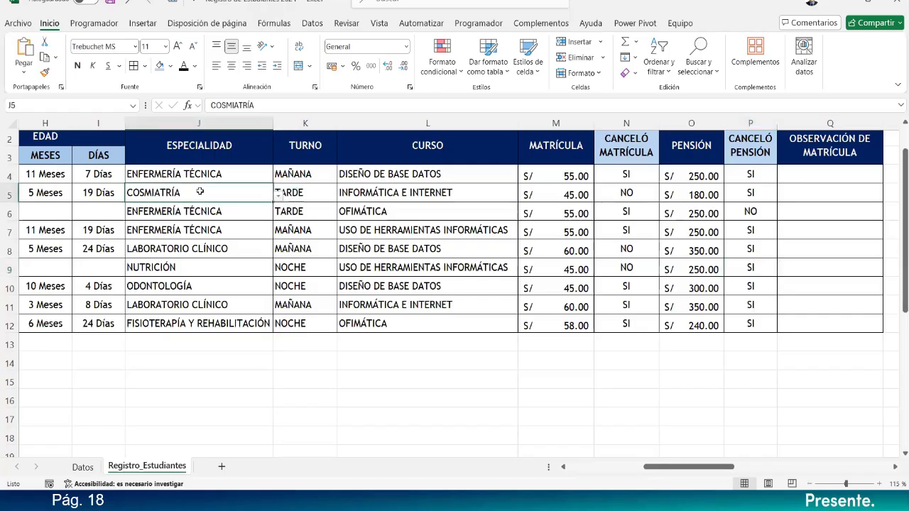
key("Delete")
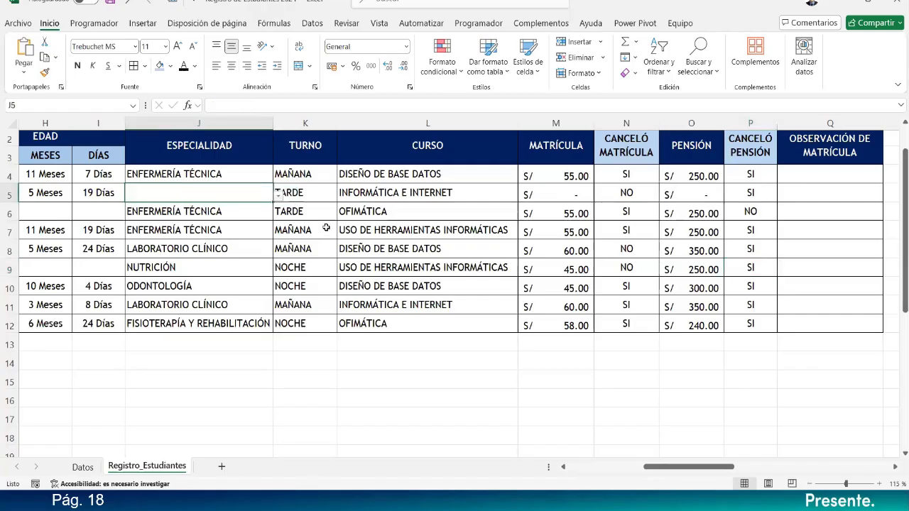
left_click(279, 196)
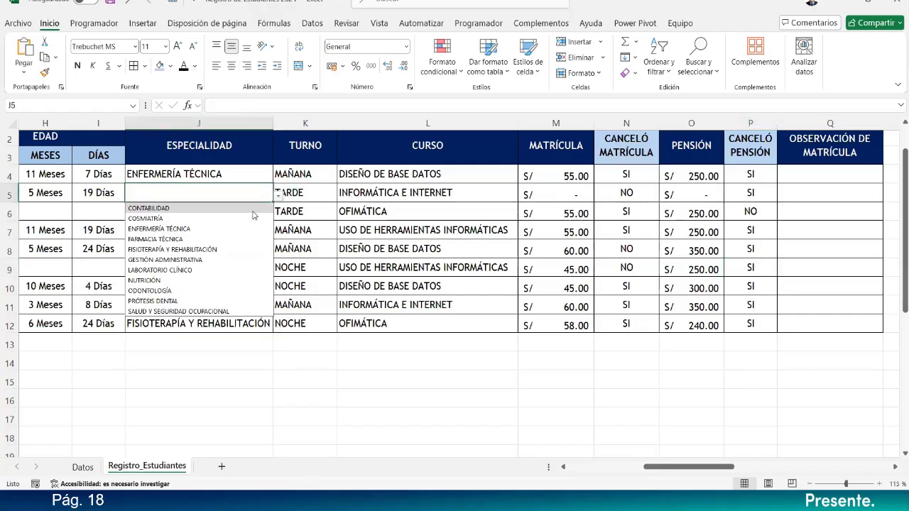
left_click(213, 229)
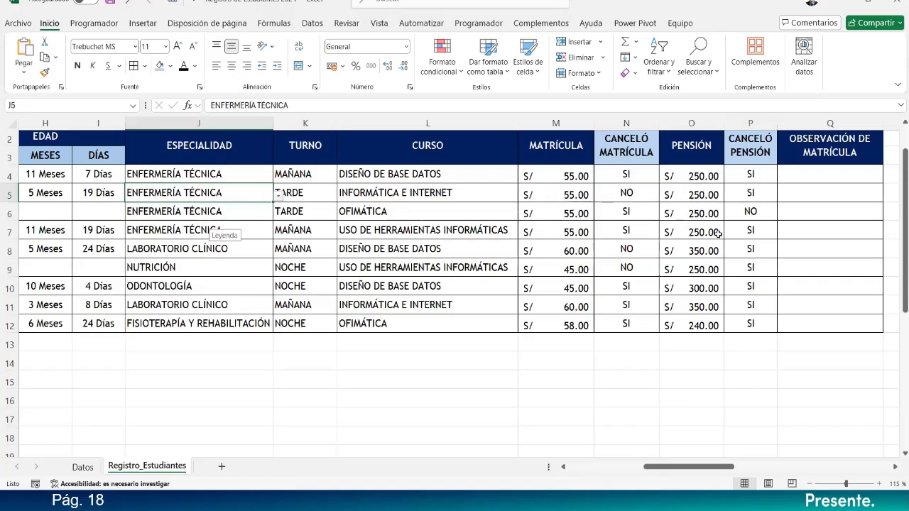
left_click(808, 175)
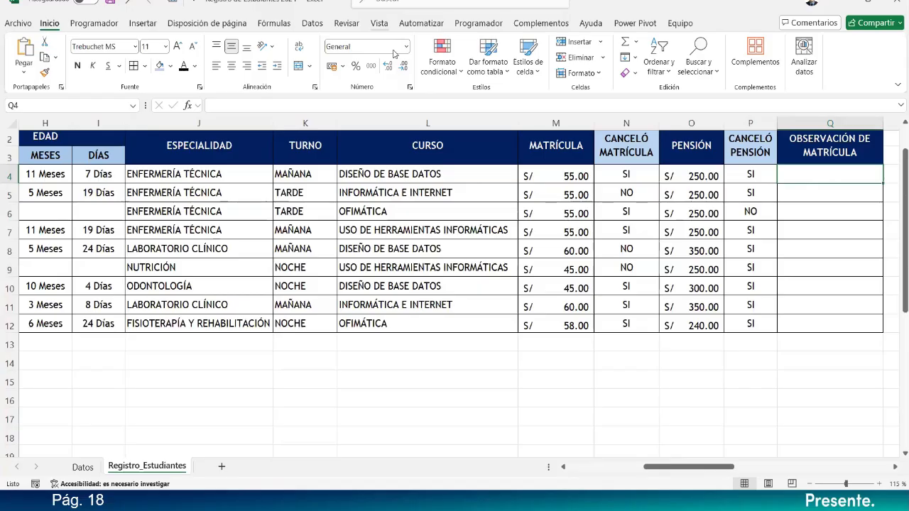
key("alt+Tab")
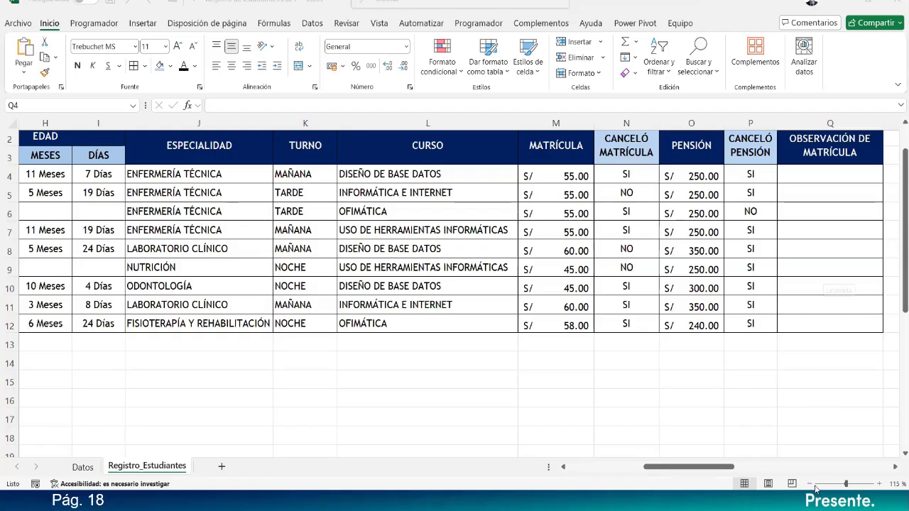
Change CANCELÓ MATRÍCULA in N5 to SI and CANCELÓ PENSIÓN in P5 to NO.
left_click(642, 192)
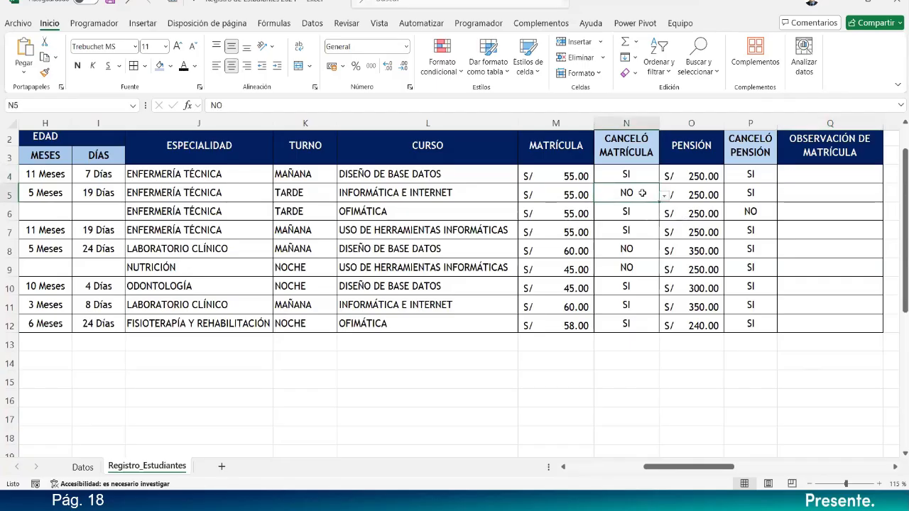
left_click(663, 196)
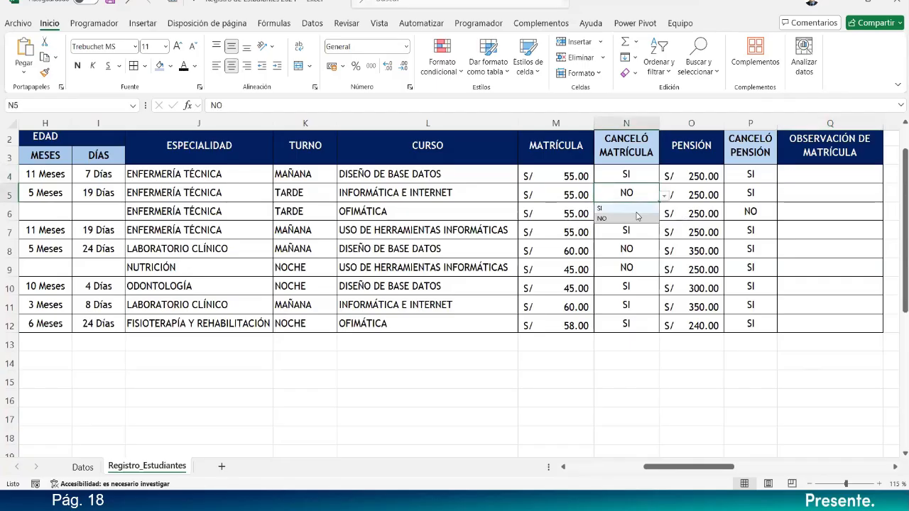
left_click(632, 209)
left_click(773, 195)
left_click(781, 196)
left_click(754, 218)
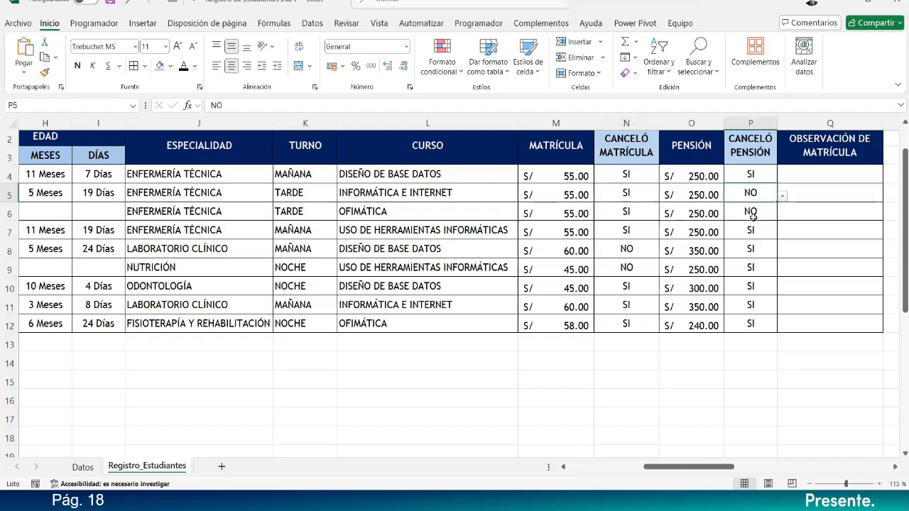
Examine the payment status columns and the student count summary tables and chart beside the register.
left_click(647, 251)
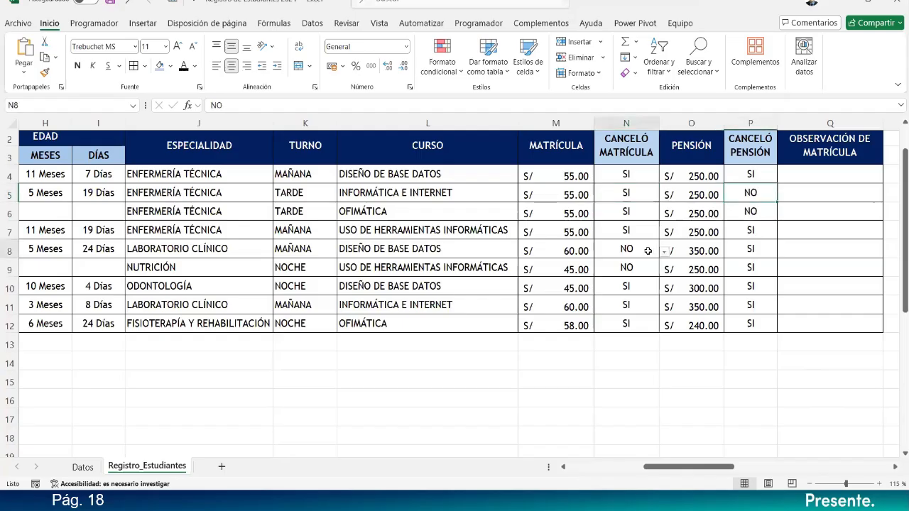
left_click(761, 250)
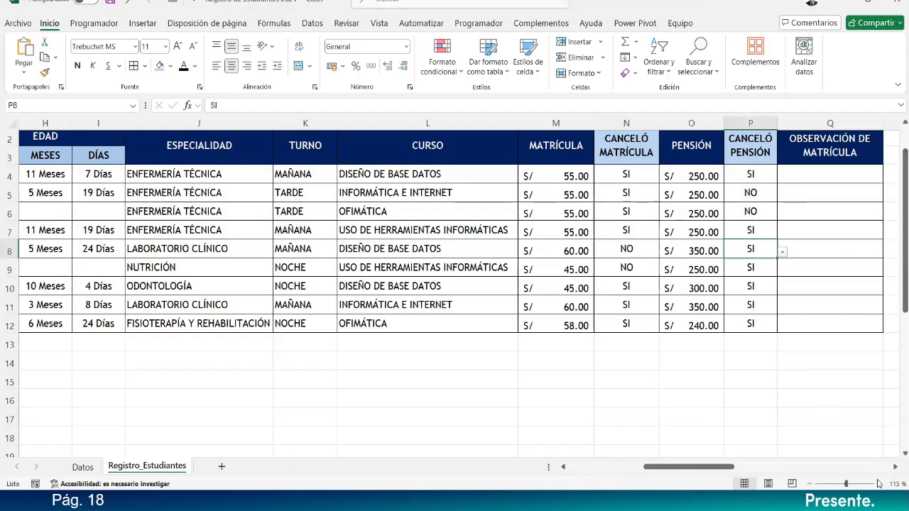
scroll(450, 293, "right", 4)
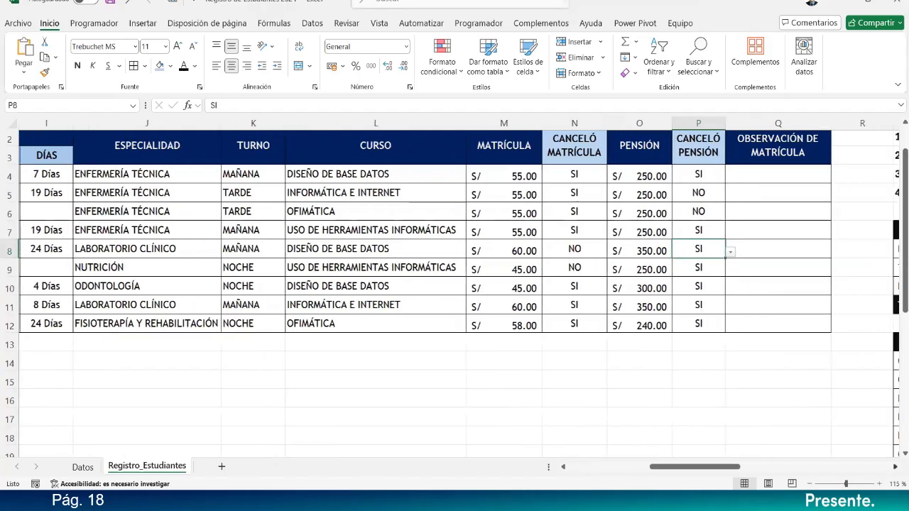
scroll(743, 357, "right", 3)
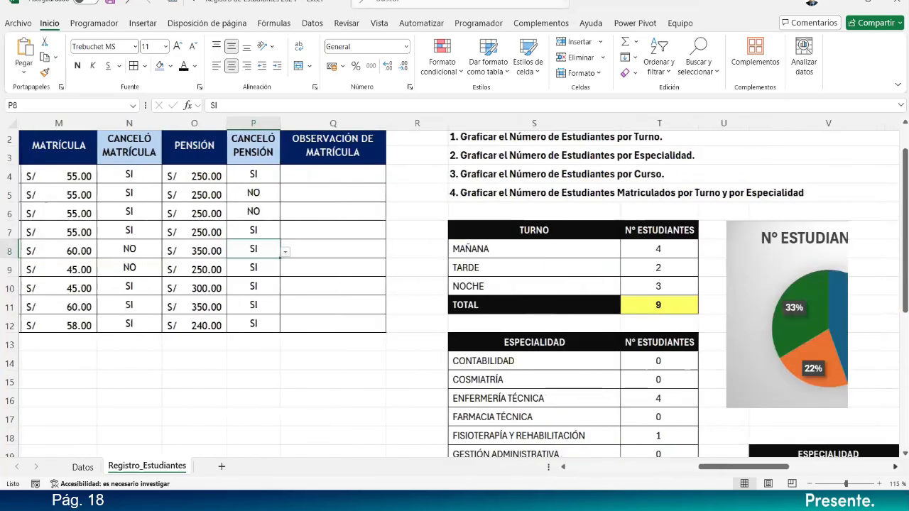
scroll(743, 356, "down", 3)
scroll(743, 356, "down", 7)
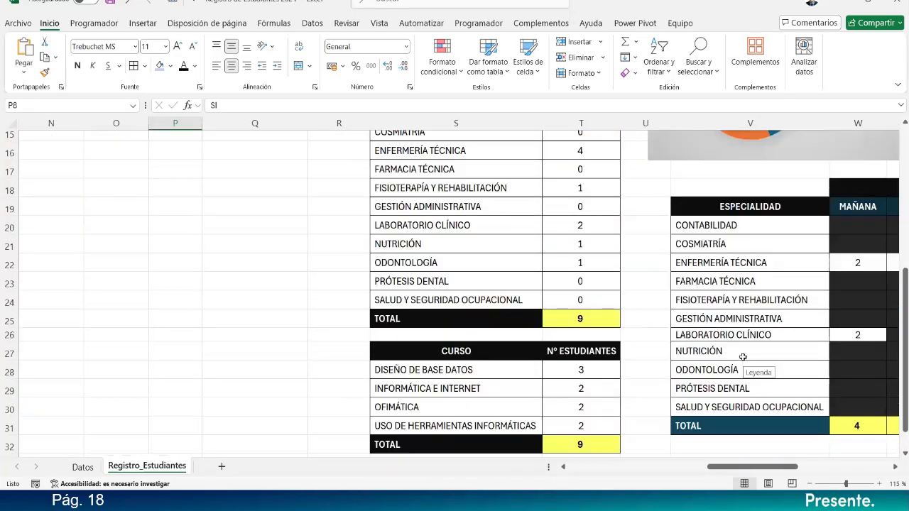
scroll(742, 357, "up", 7)
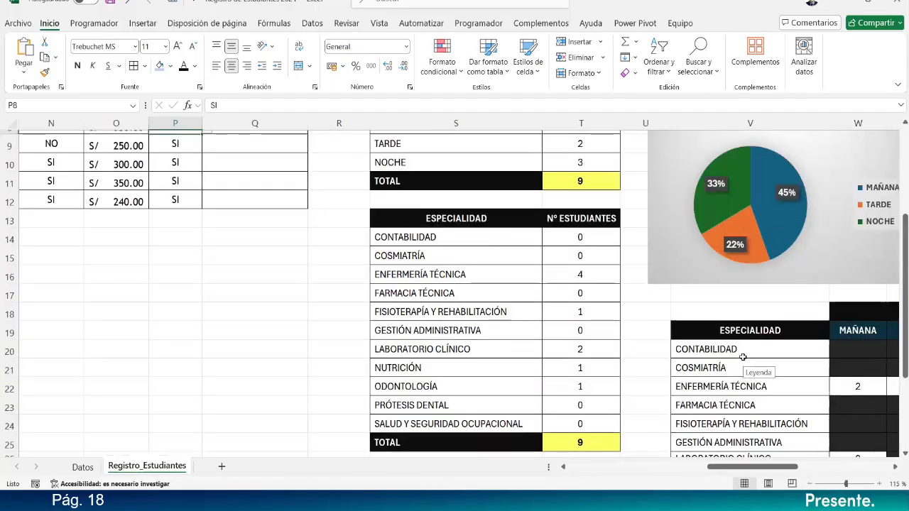
scroll(743, 356, "up", 3)
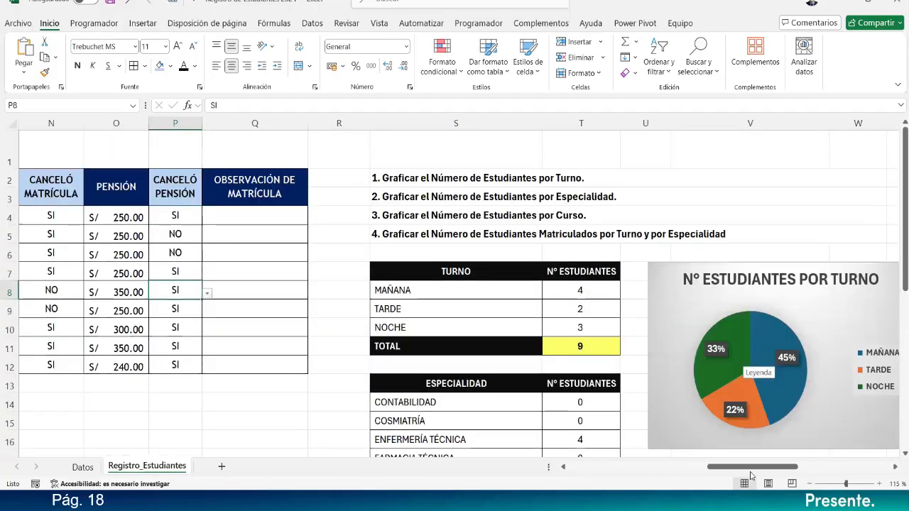
left_click_drag(749, 469, 689, 464)
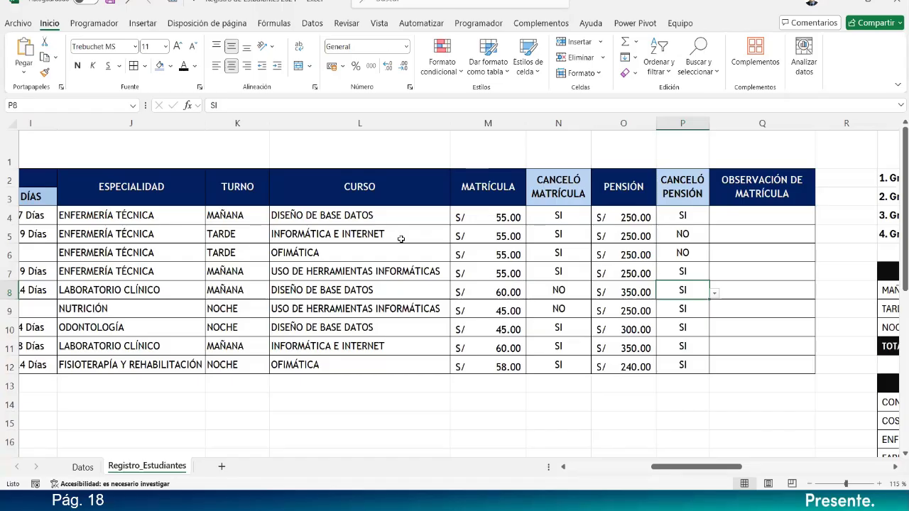
mouse_move(719, 469)
left_mouse_down()
mouse_move(765, 478)
mouse_move(674, 469)
mouse_move(715, 466)
left_mouse_up()
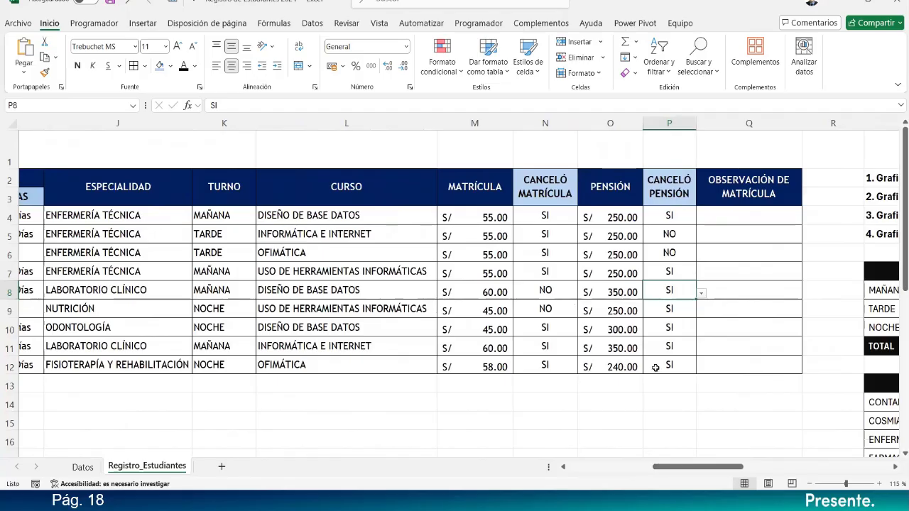
Enter the headers TURNO in S35 and TOTAL INGRESO in T35, below the CURSO summary table.
scroll(714, 404, "down", 7)
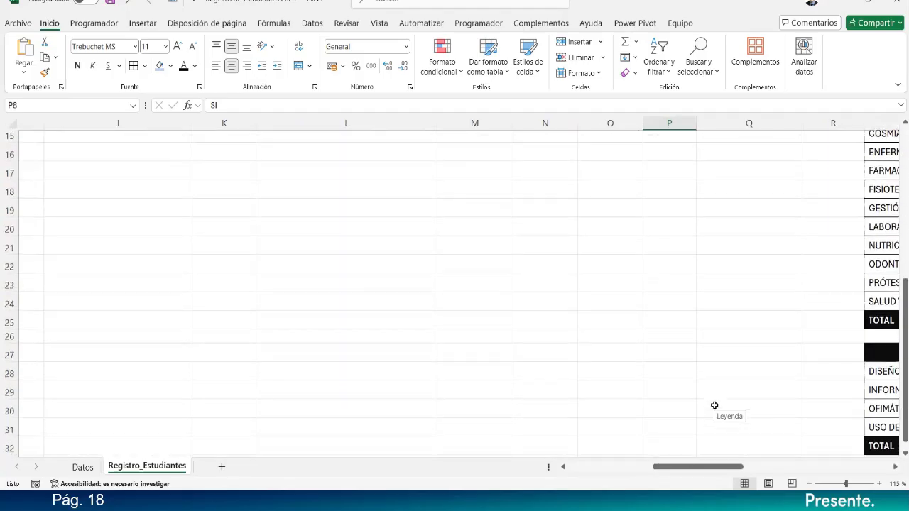
left_click_drag(681, 467, 732, 467)
left_click(466, 367)
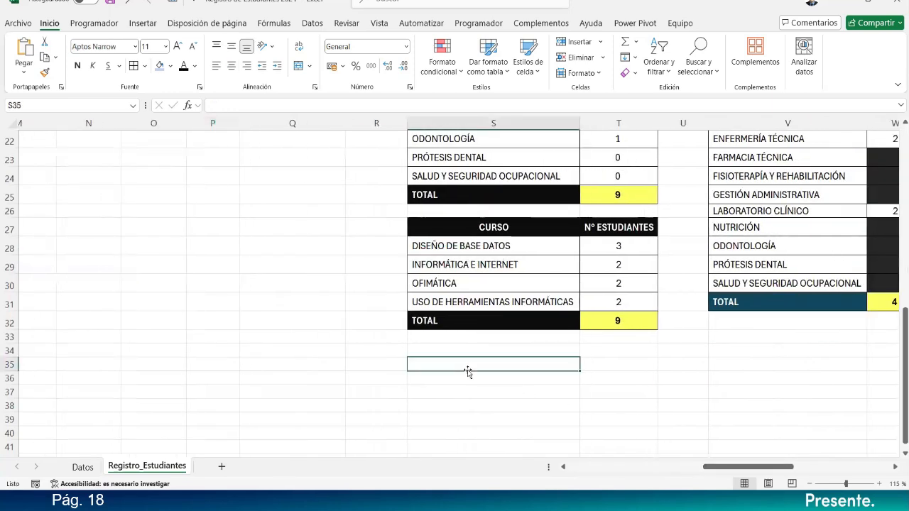
scroll(468, 372, "up", 3)
scroll(467, 372, "up", 4)
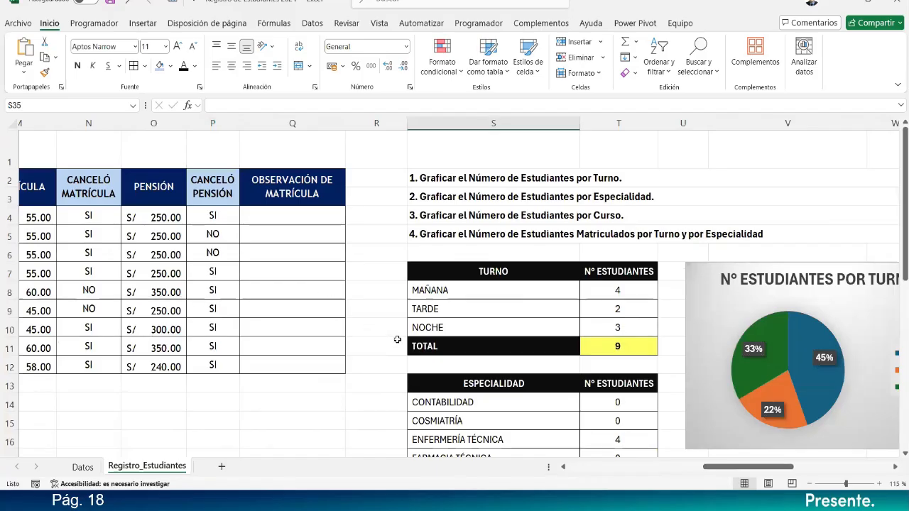
scroll(396, 339, "down", 8)
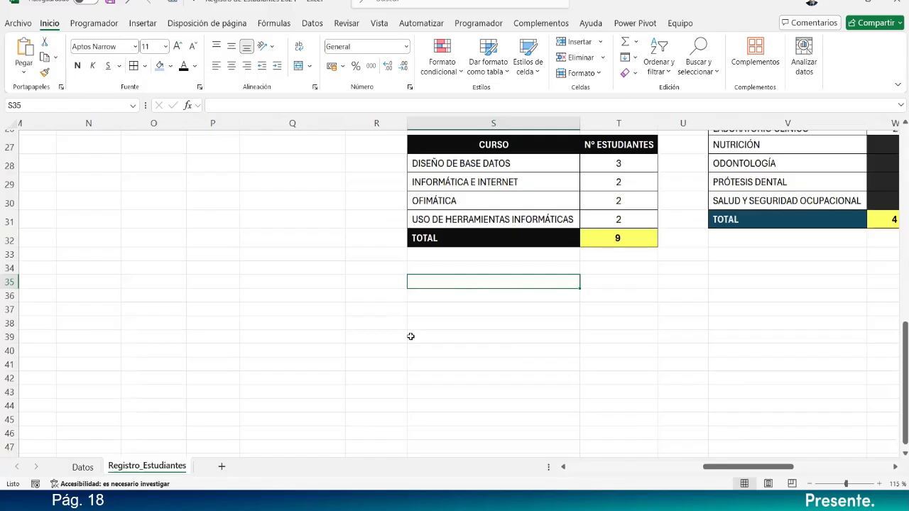
type("tu")
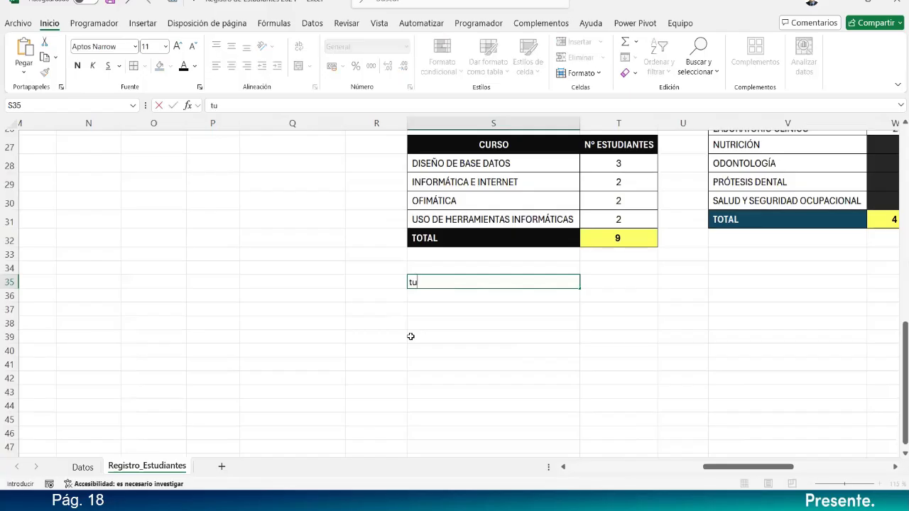
type("TURNO")
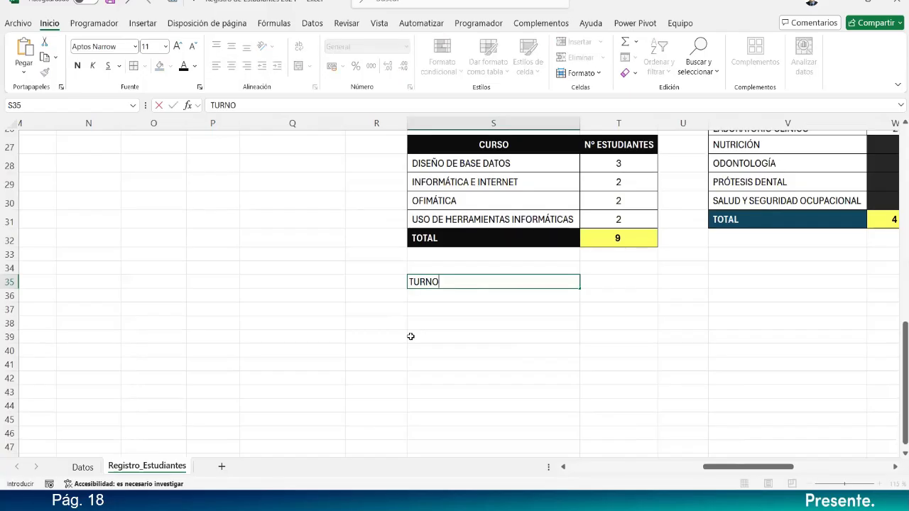
key("Return")
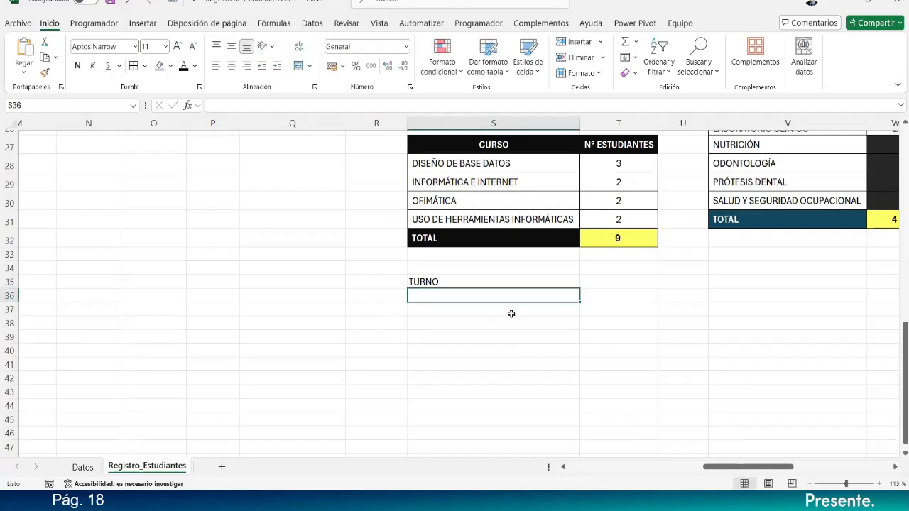
left_click(595, 282)
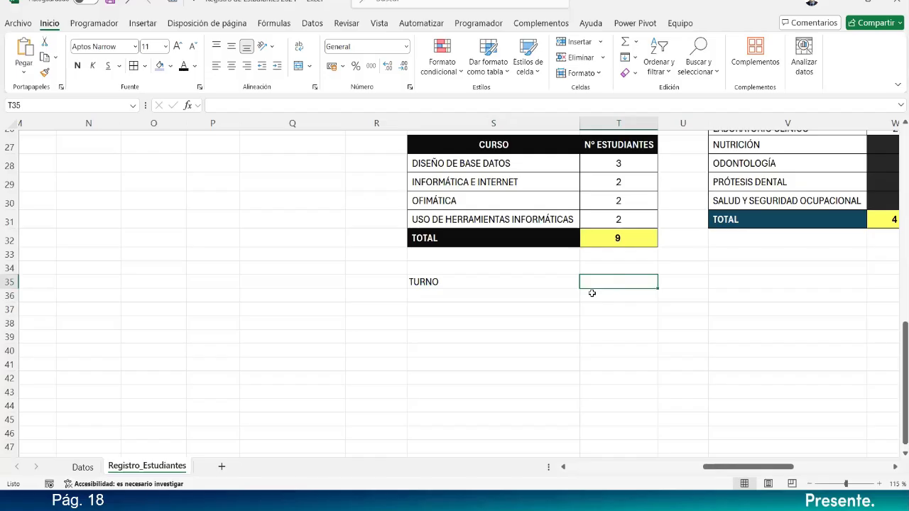
type("TO")
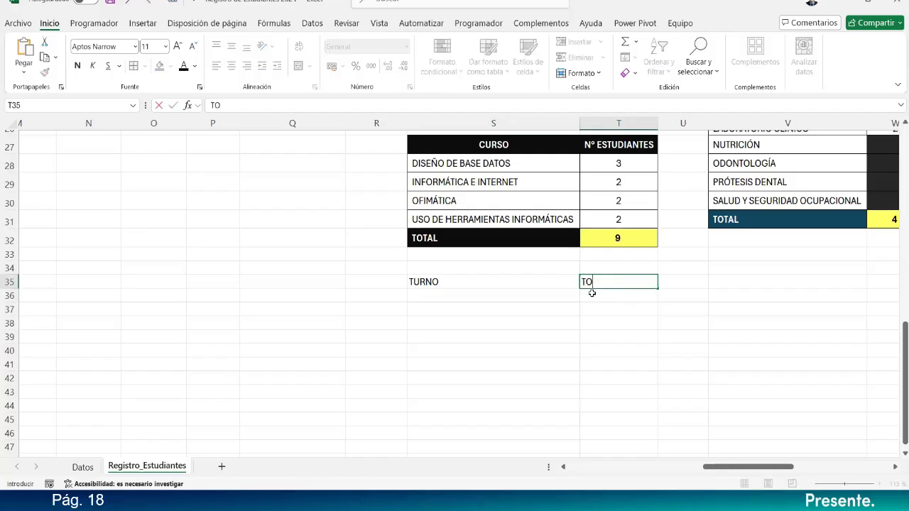
type("TAL INGRESO")
key("Return")
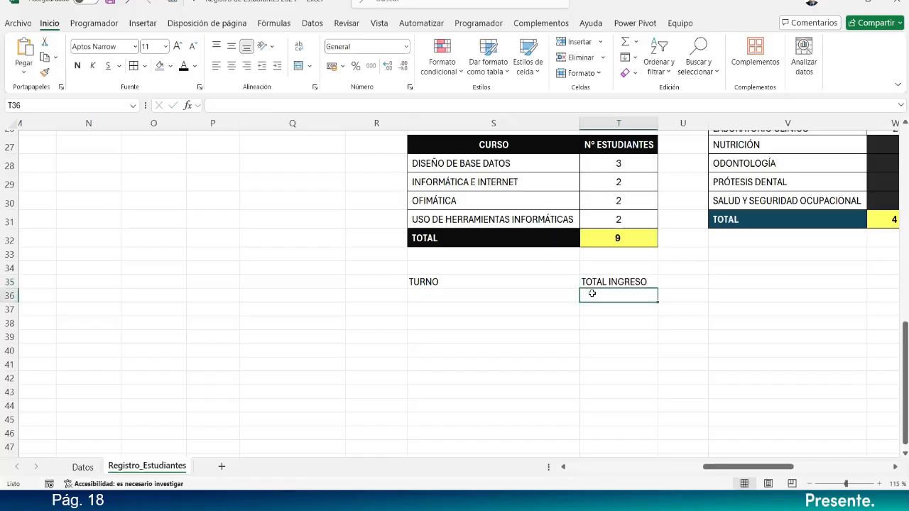
Copy the CURSO header's formatting onto the new TURNO and TOTAL INGRESO headers in S35:T35.
left_click(500, 138)
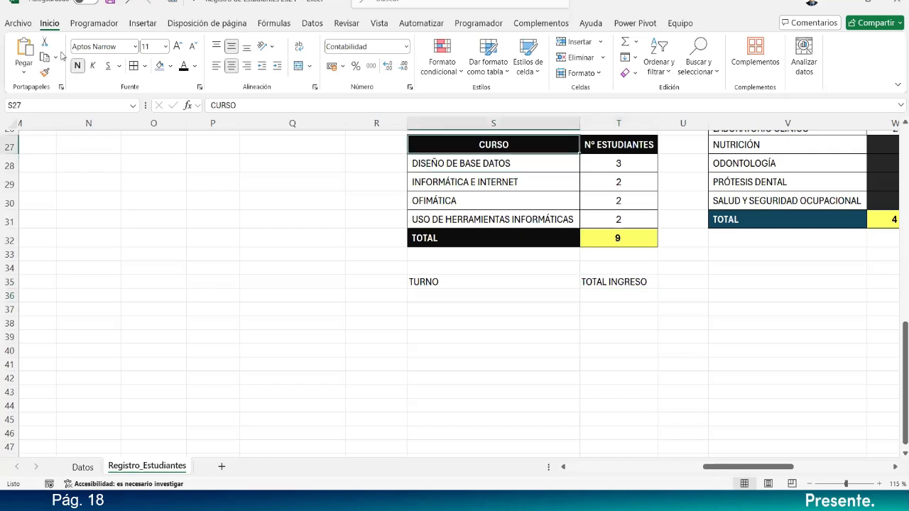
left_click(47, 72)
mouse_move(490, 282)
left_mouse_down()
mouse_move(609, 282)
mouse_move(599, 312)
left_mouse_up()
Add all borders to S36:T38 and center those cells vertically and horizontally.
mouse_move(499, 298)
left_mouse_down()
mouse_move(605, 329)
mouse_move(568, 334)
mouse_move(622, 320)
left_mouse_up()
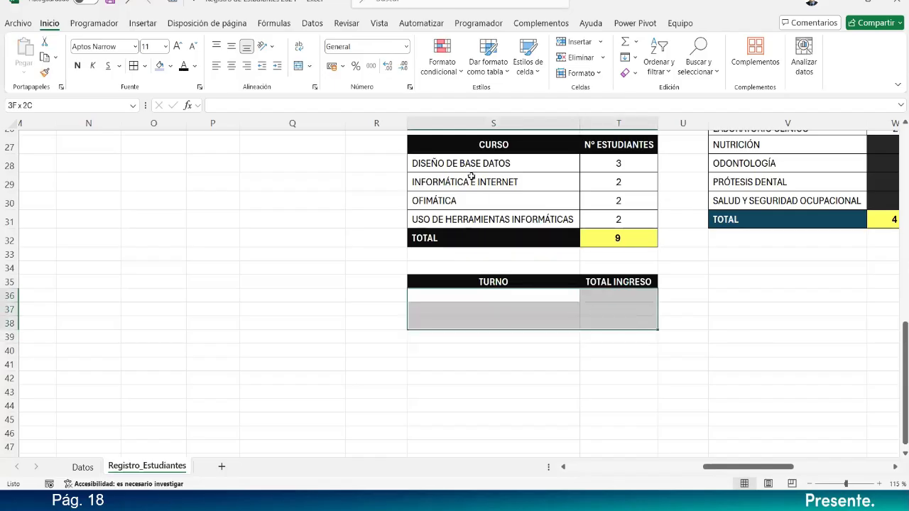
left_click(134, 65)
left_click(231, 46)
left_click(232, 65)
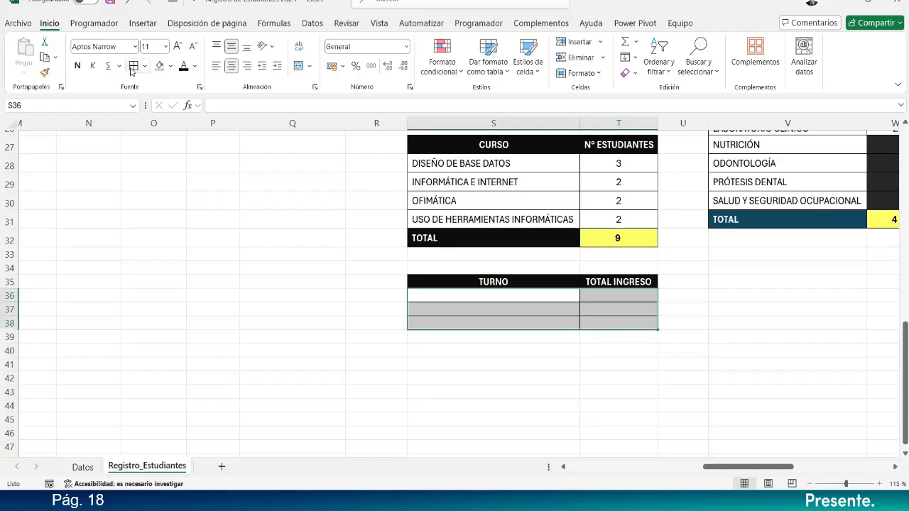
Copy the labels MAÑANA, TARDE, NOCHE and TOTAL from the upper TURNO table into S36:S39 of the income table.
left_click(537, 376)
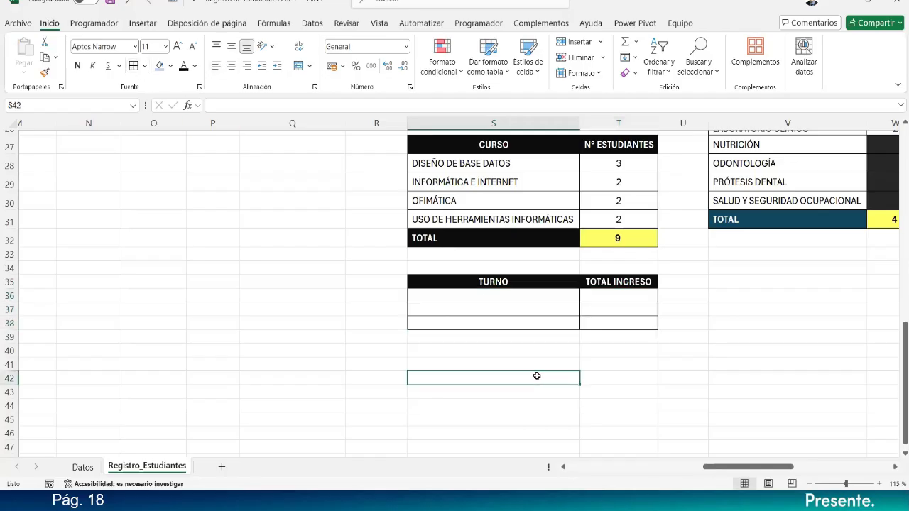
scroll(537, 375, "up", 7)
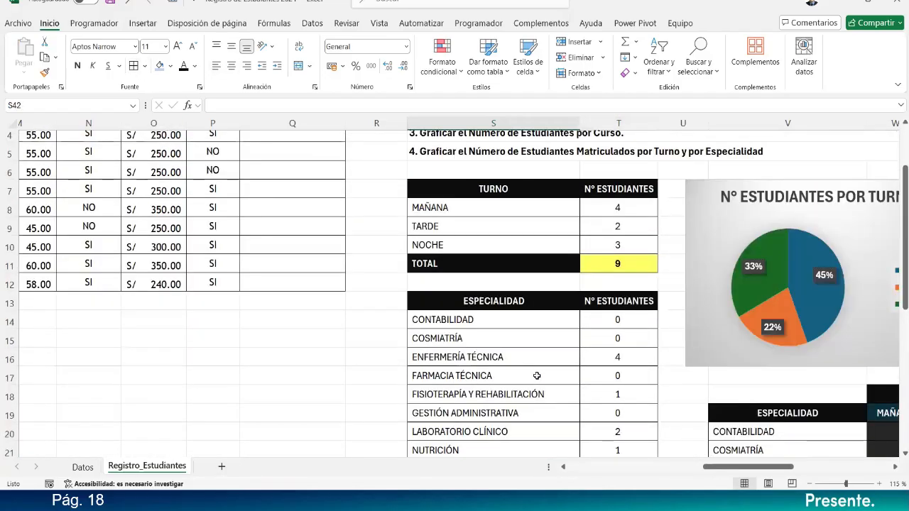
left_click_drag(480, 210, 483, 239)
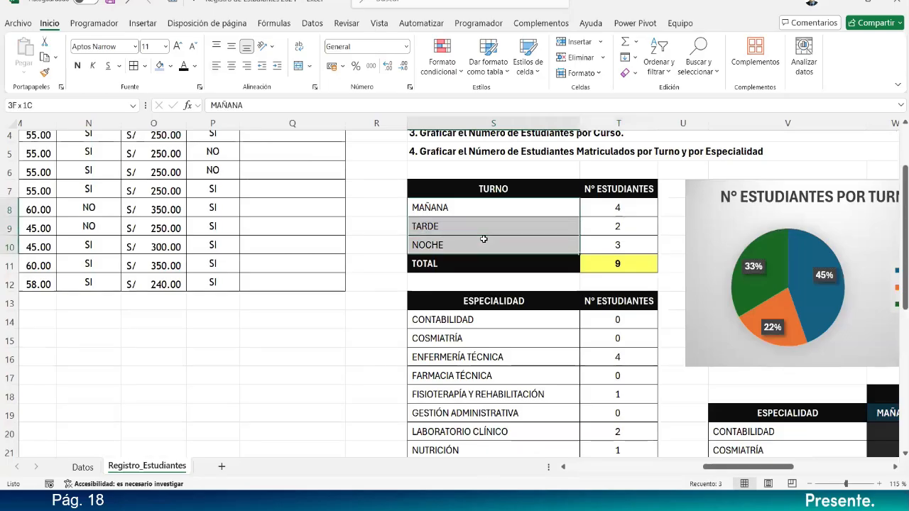
key("ctrl+q")
left_click_drag(473, 207, 472, 254)
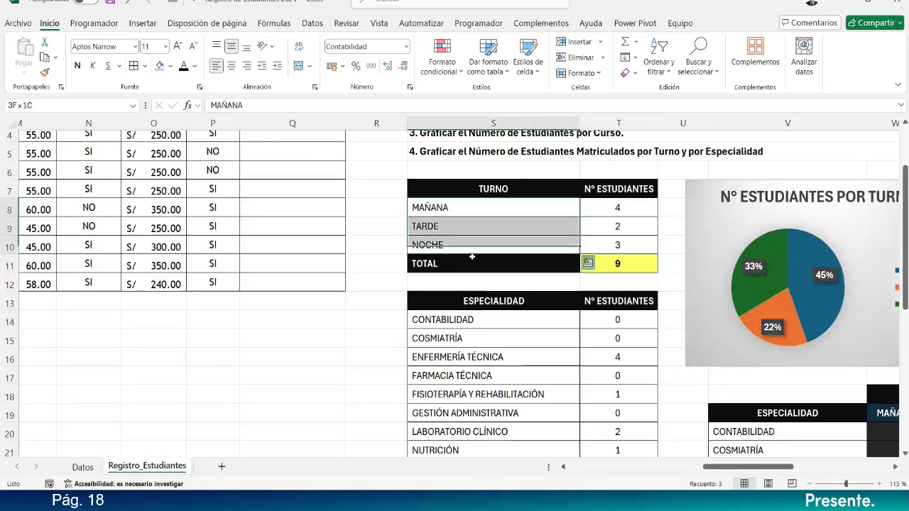
key("ctrl+c")
scroll(473, 256, "down", 3)
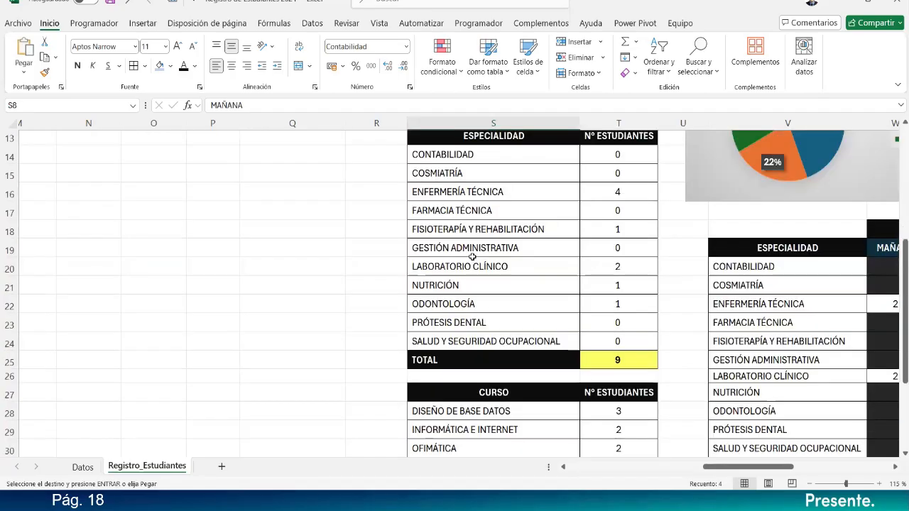
scroll(472, 257, "down", 5)
left_click(489, 262)
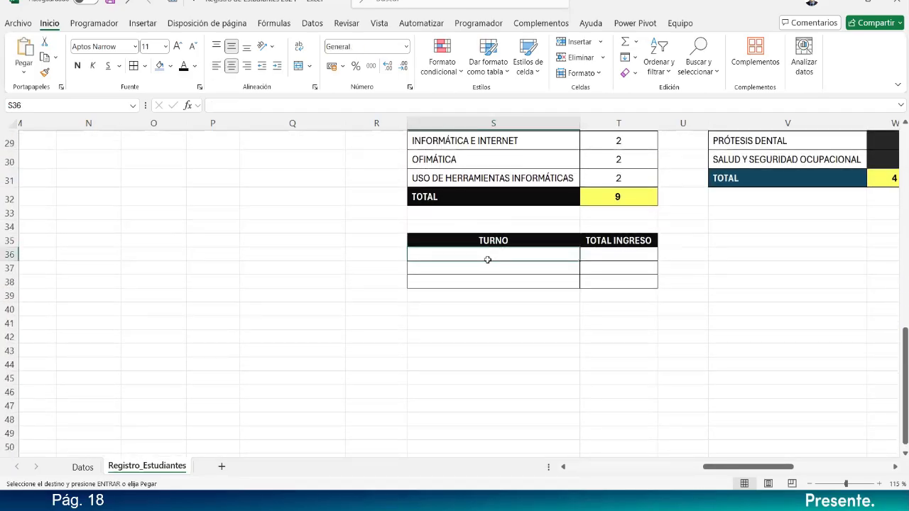
key("ctrl+v")
left_click(539, 310)
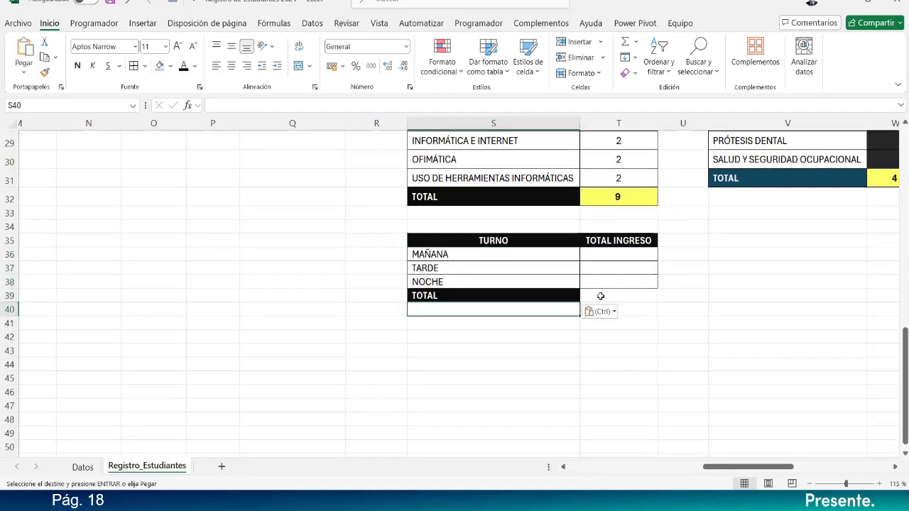
mouse_move(504, 260)
left_mouse_down()
mouse_move(502, 269)
mouse_move(574, 296)
left_mouse_up()
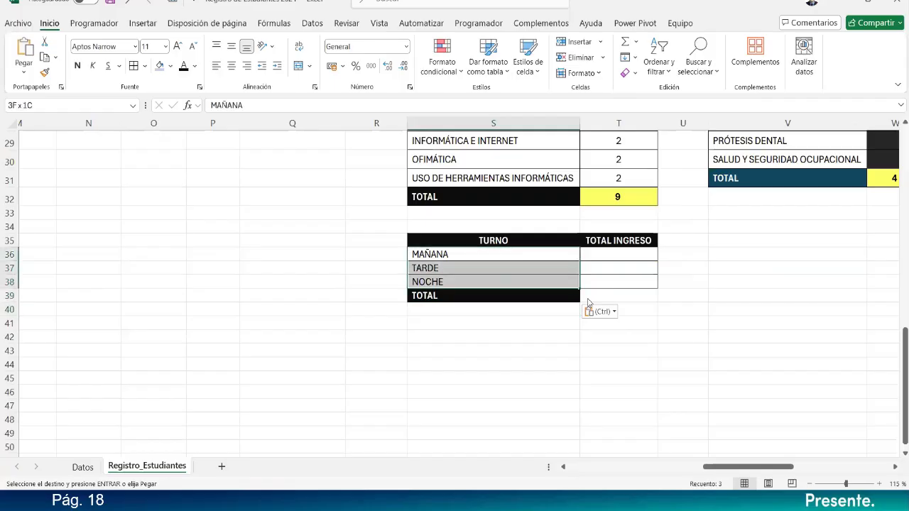
Enter the formula =SUMA(T36:T38) in T39, the TOTAL row of the income table.
left_click(608, 293)
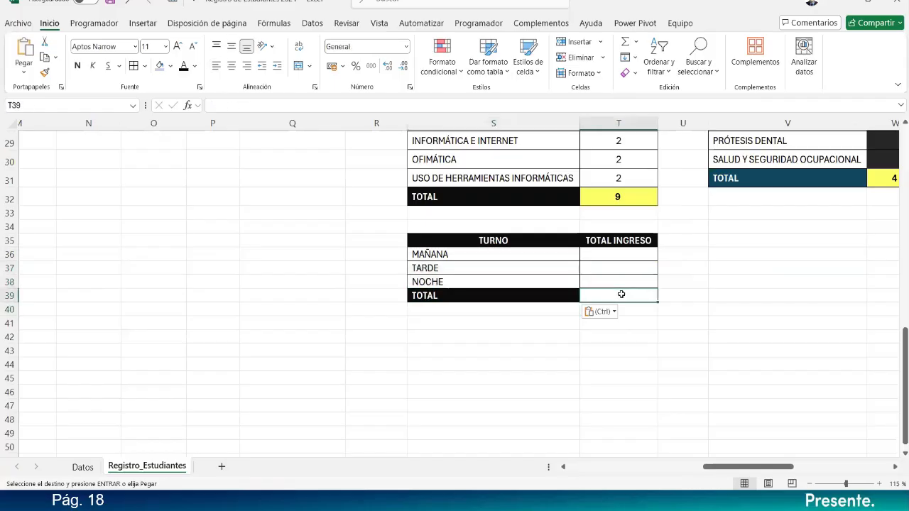
type("=SUMA(")
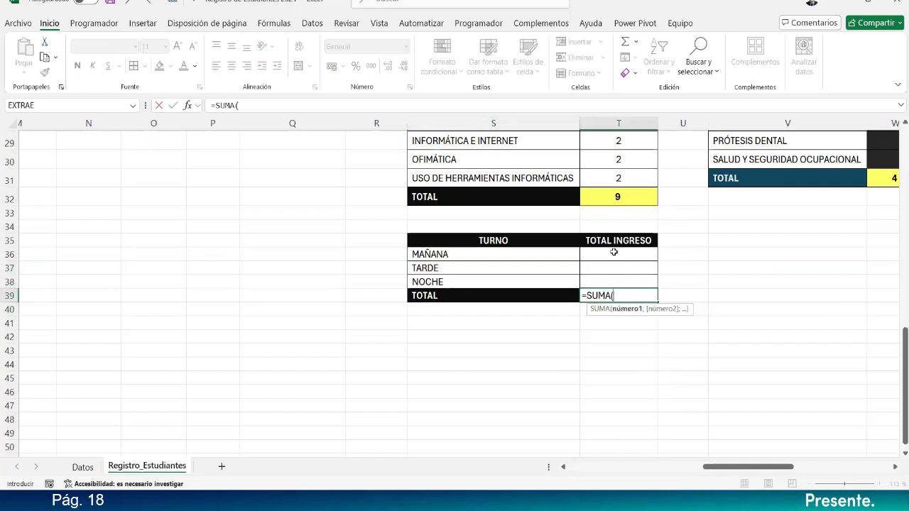
left_click_drag(614, 253, 616, 283)
type(")")
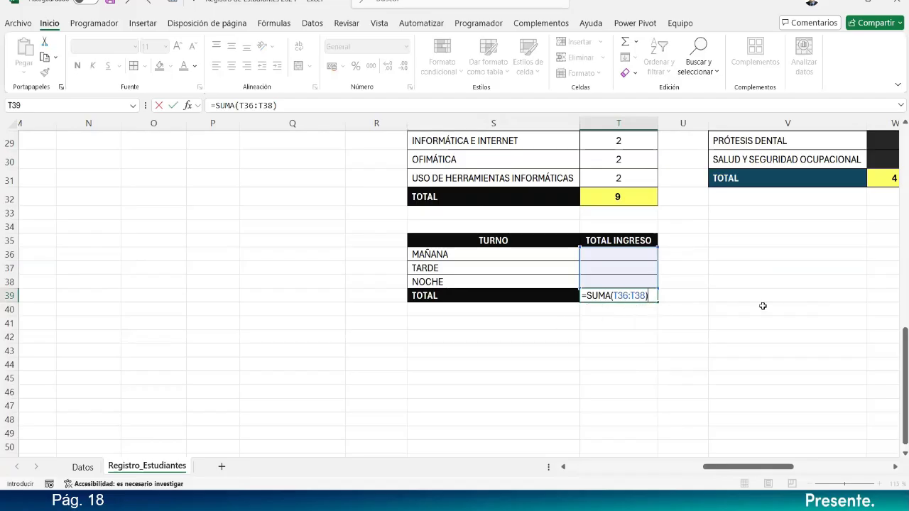
key("Return")
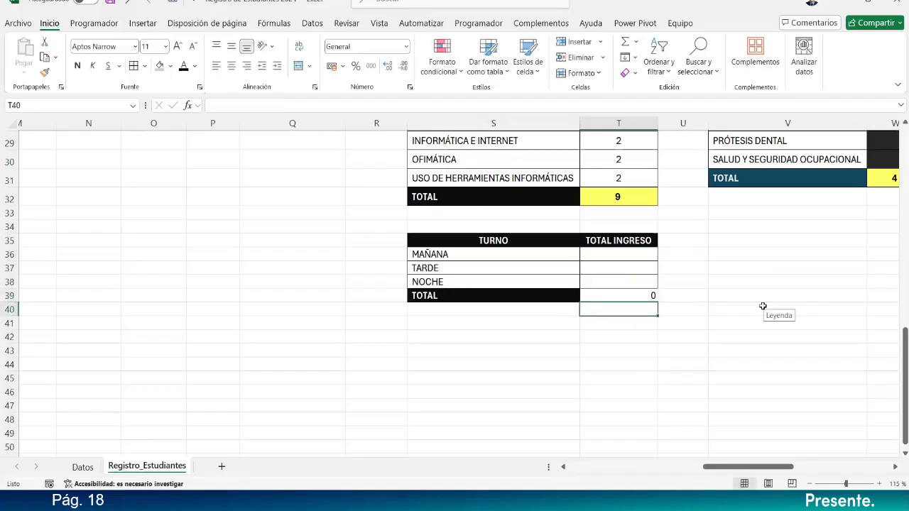
Format T36:T39 with the Contabilidad number category and the S/ Español (Perú) currency symbol.
left_click_drag(626, 256, 623, 294)
right_click(623, 294)
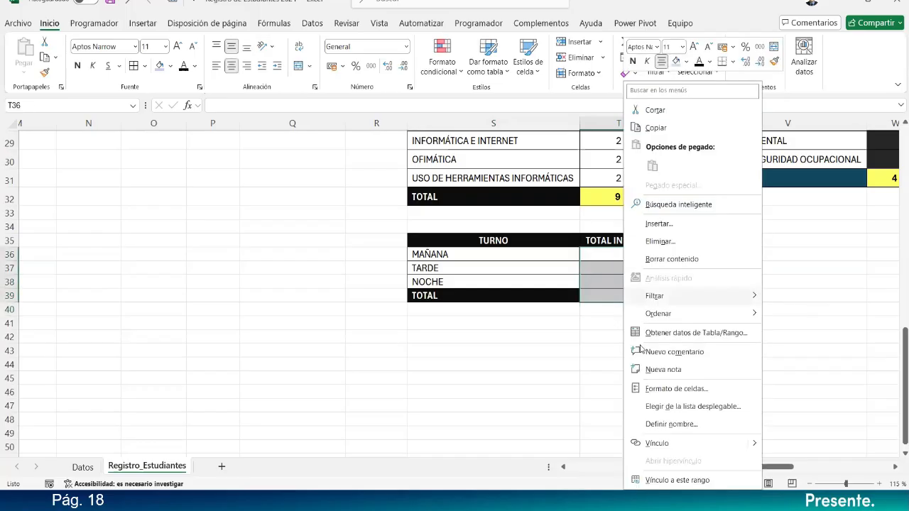
left_click(675, 389)
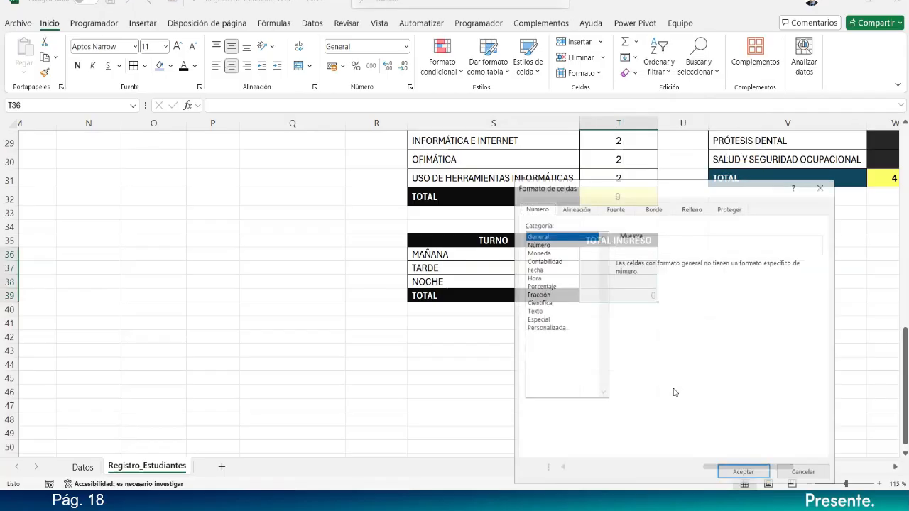
left_click(543, 262)
left_click(820, 279)
scroll(699, 397, "down", 3)
scroll(700, 404, "down", 10)
scroll(700, 403, "down", 10)
scroll(699, 401, "down", 10)
scroll(698, 402, "down", 8)
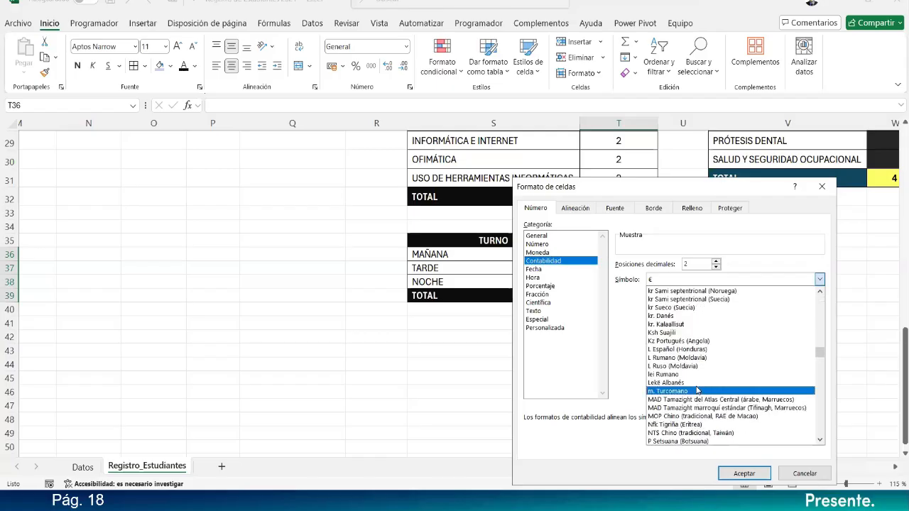
scroll(698, 389, "down", 8)
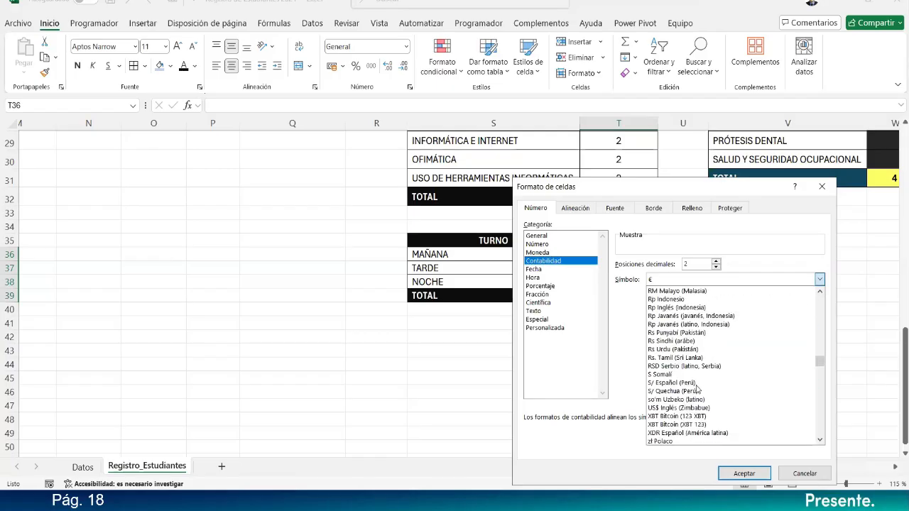
left_click(698, 383)
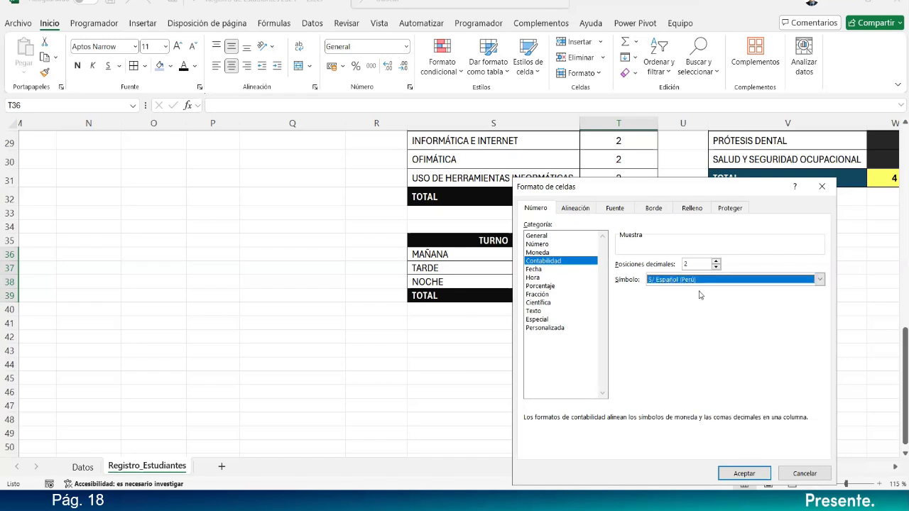
left_click(744, 472)
left_click(554, 321)
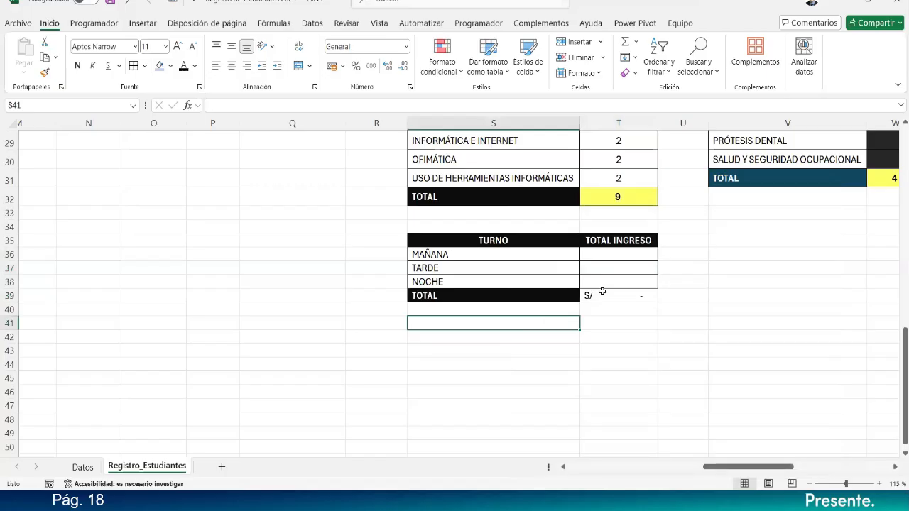
Fill the income total cell T39 with the recently used light yellow color (Amarillo claro).
left_click(600, 182)
scroll(602, 228, "up", 4)
scroll(603, 228, "up", 4)
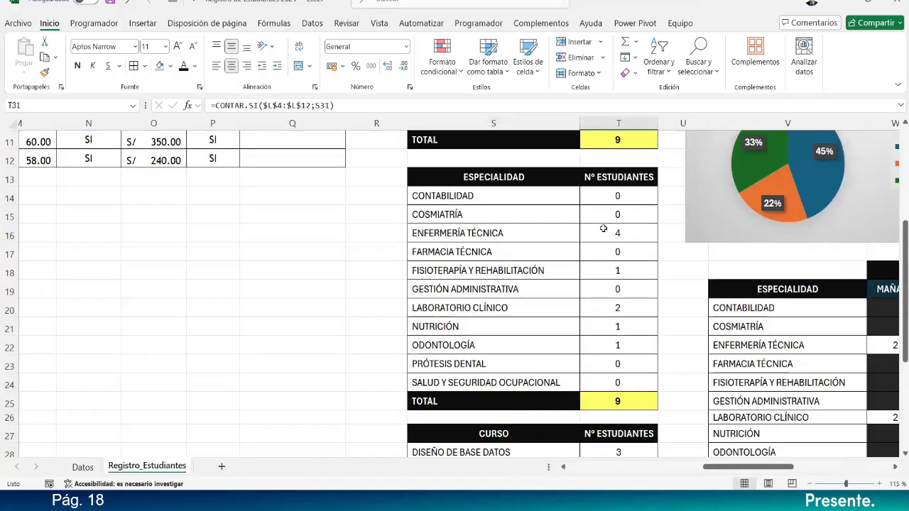
scroll(603, 228, "down", 7)
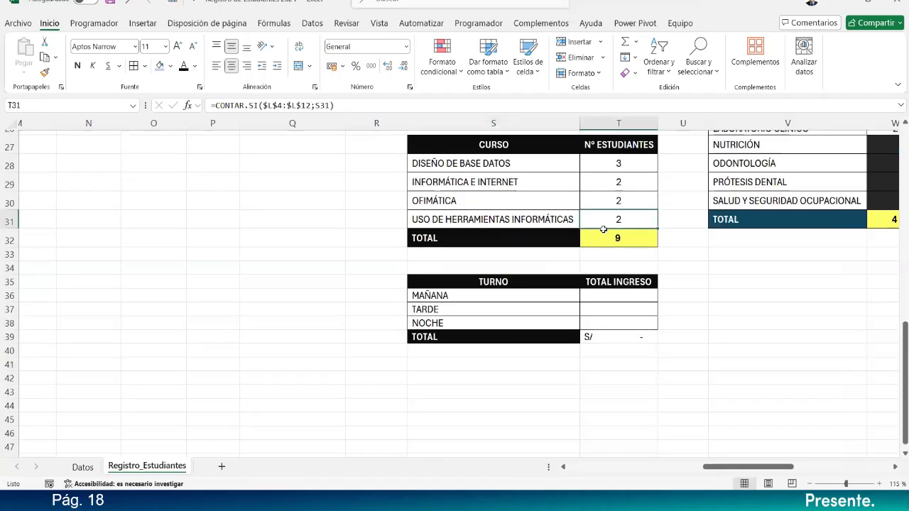
left_click(609, 340)
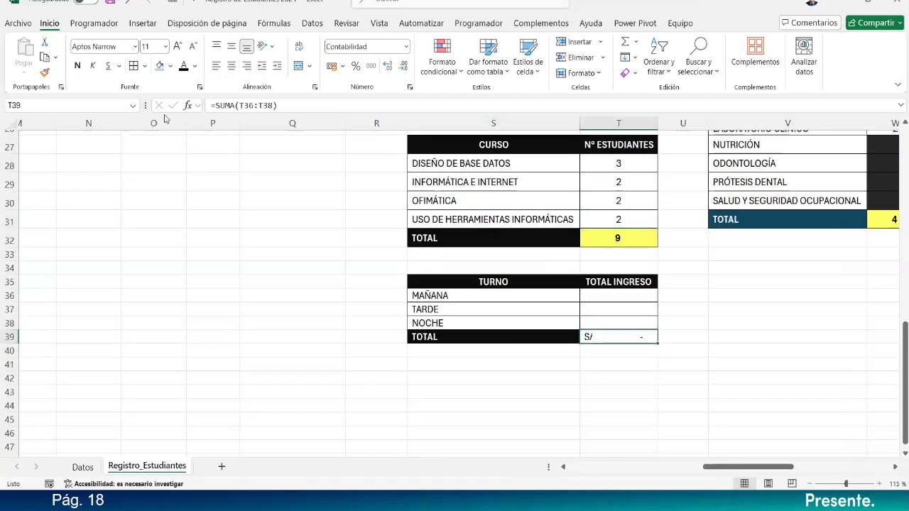
left_click(170, 66)
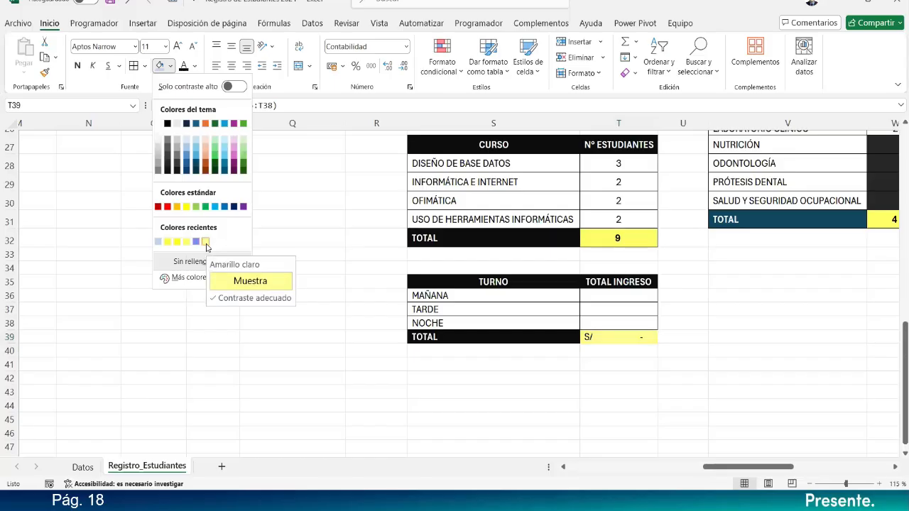
left_click(206, 243)
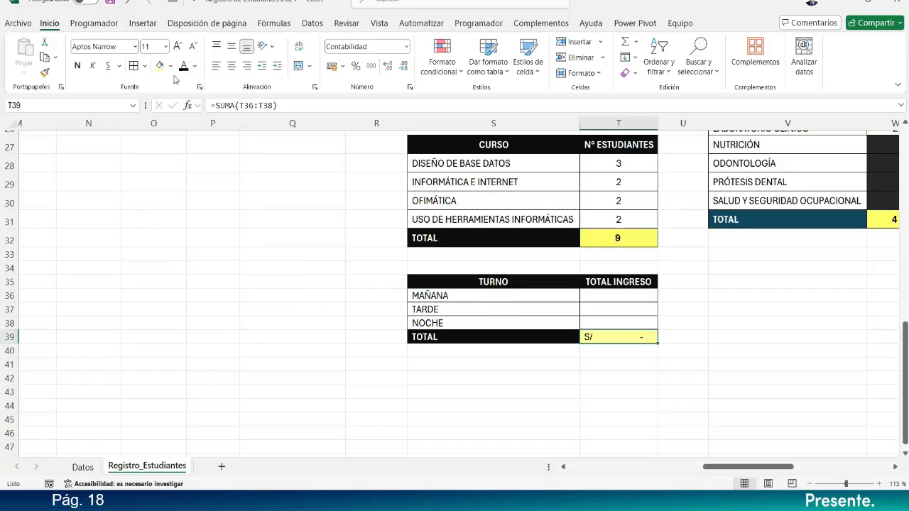
left_click(309, 313)
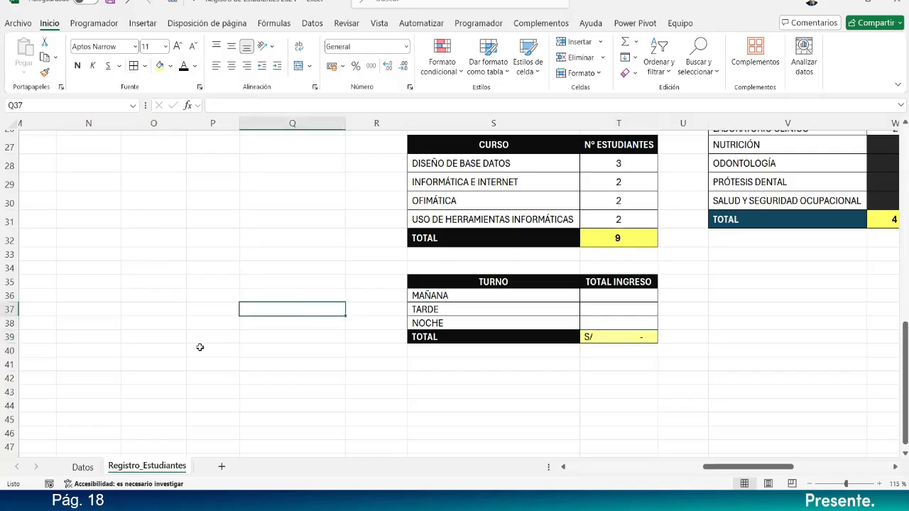
Set the height of rows 35 to 39, which hold the income table, to 20.
left_click(10, 289)
left_click_drag(11, 282, 9, 335)
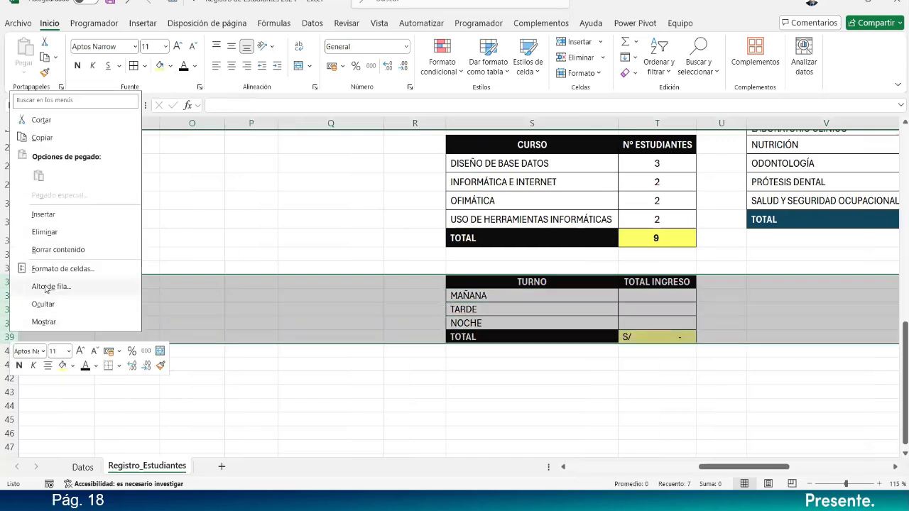
left_click(49, 286)
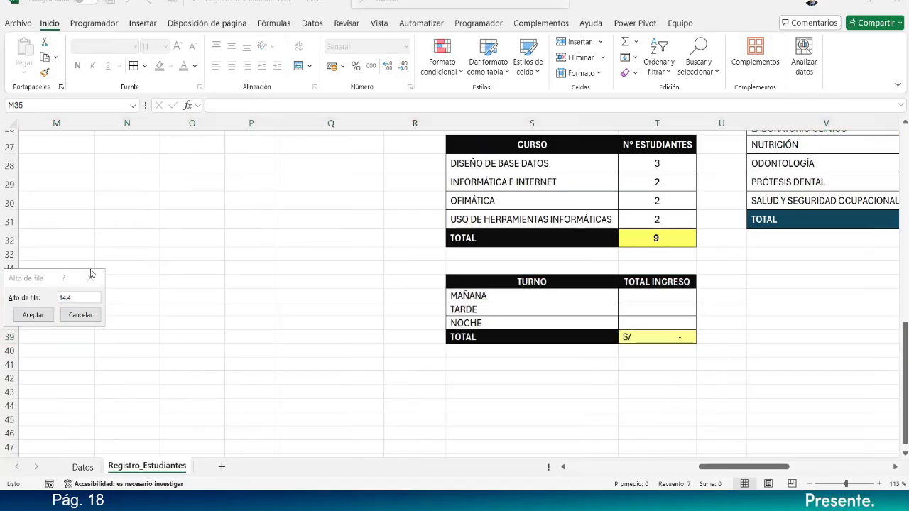
left_click(84, 298)
type("20")
key("Return")
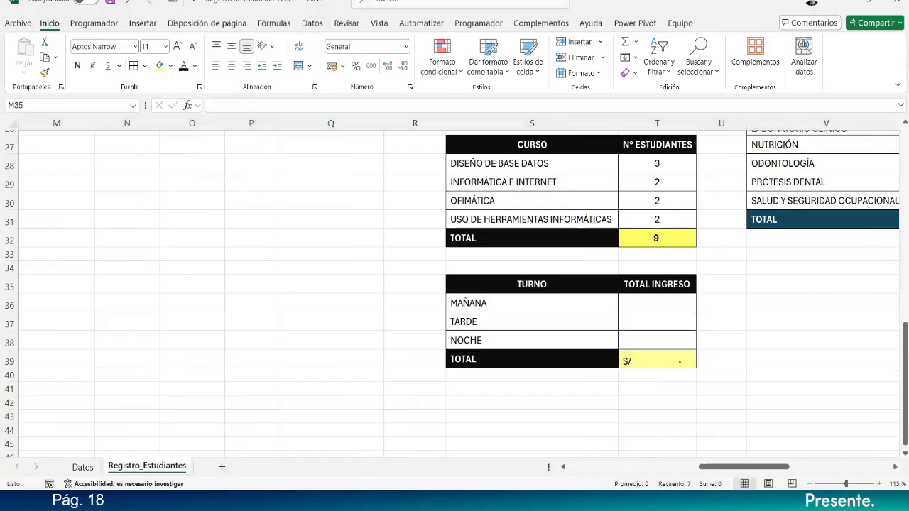
Examine the register's MATRÍCULA and PENSIÓN columns and their payment status as the source for the income per TURNO.
left_click(663, 299)
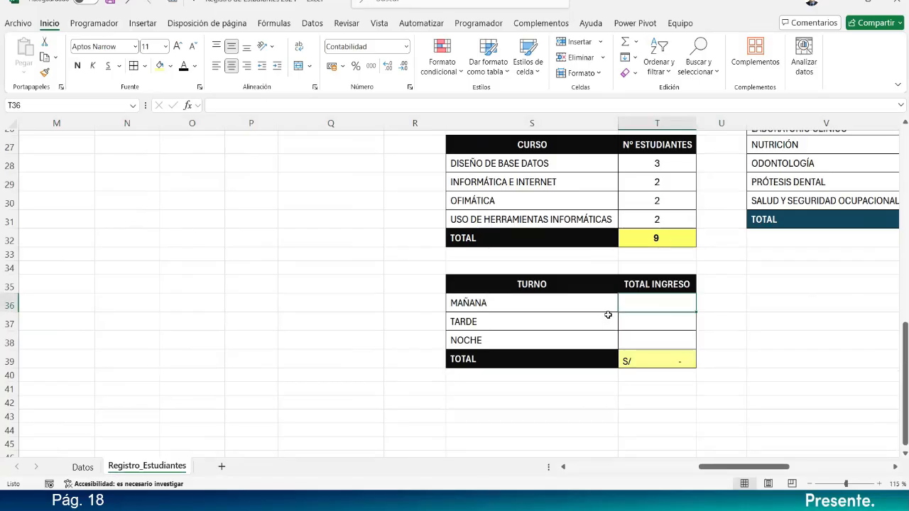
scroll(608, 314, "up", 9)
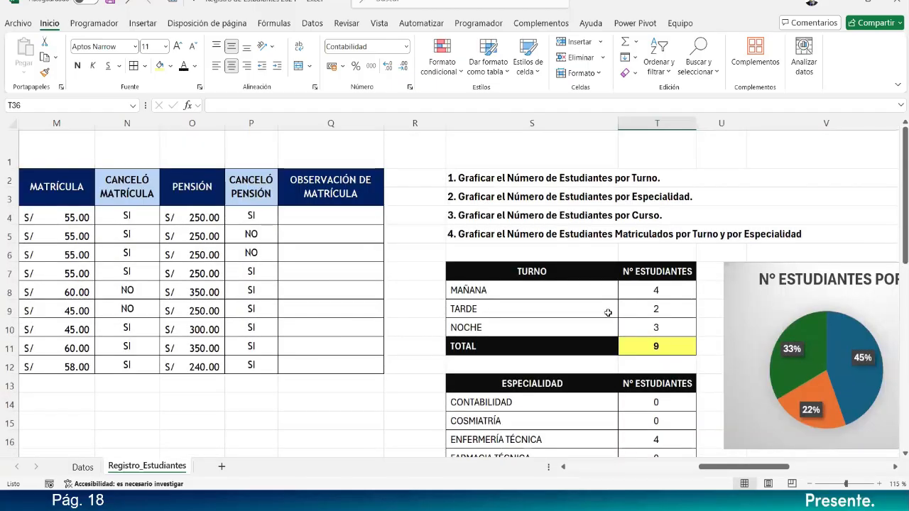
scroll(608, 312, "down", 8)
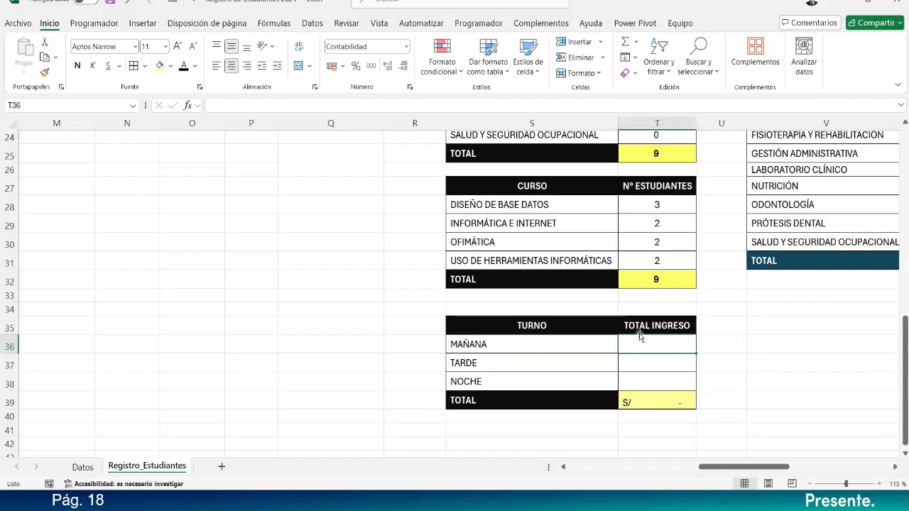
scroll(477, 325, "up", 8)
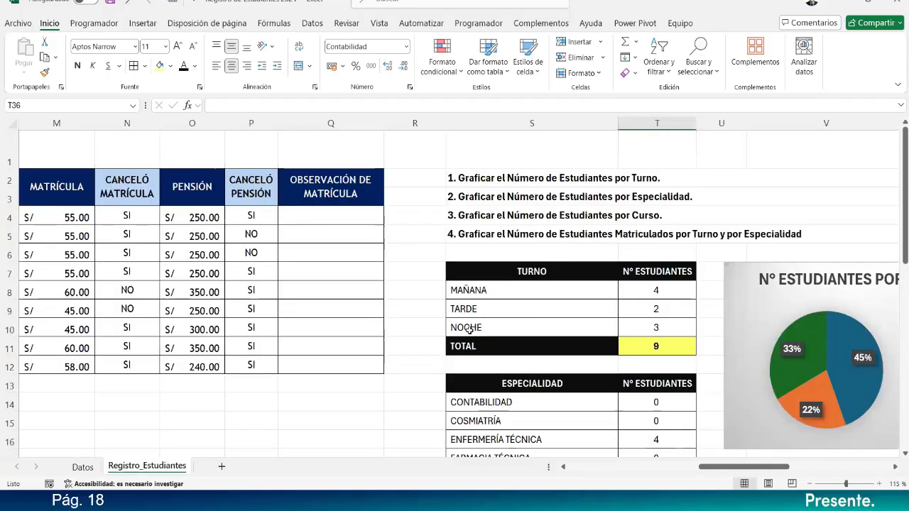
left_click(71, 221)
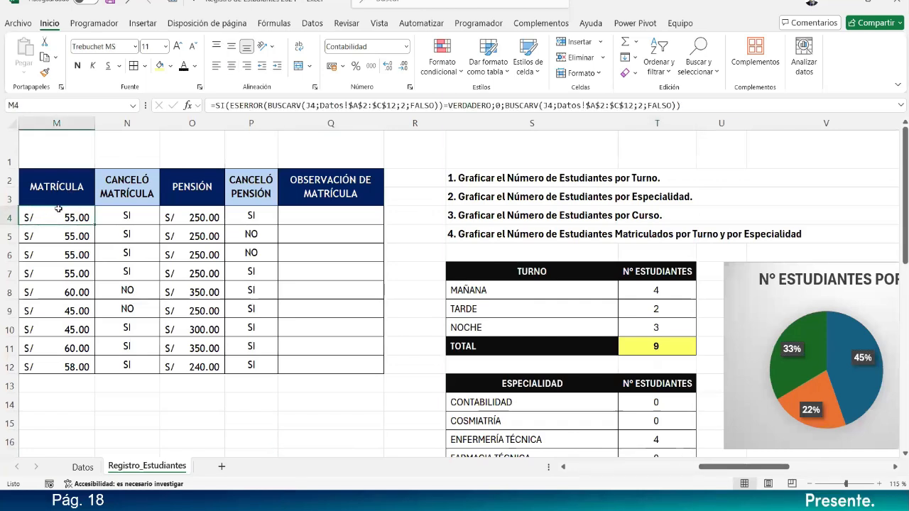
left_click(187, 218)
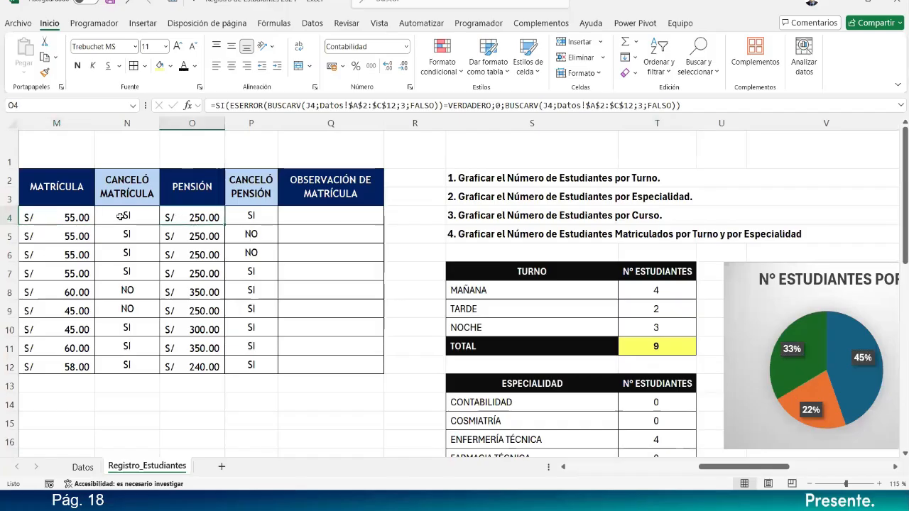
left_click(55, 219)
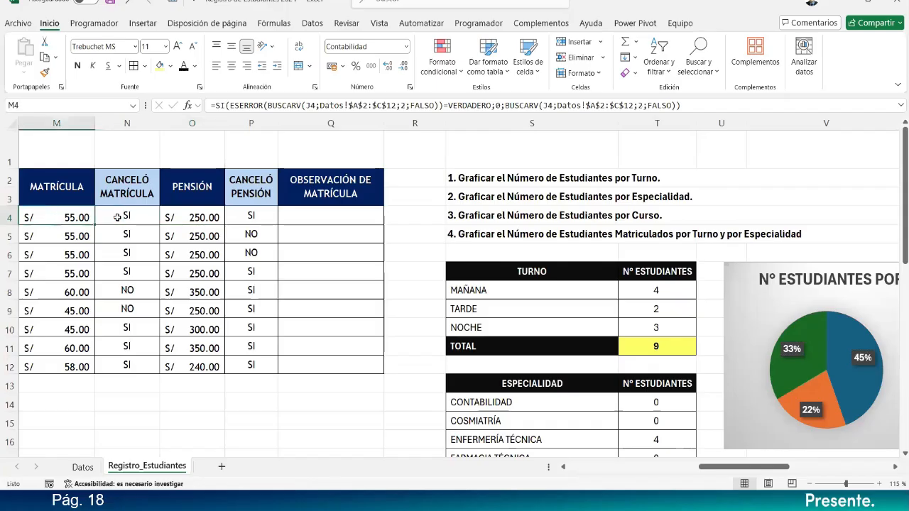
left_click(178, 219)
left_click(65, 219)
left_click(183, 213)
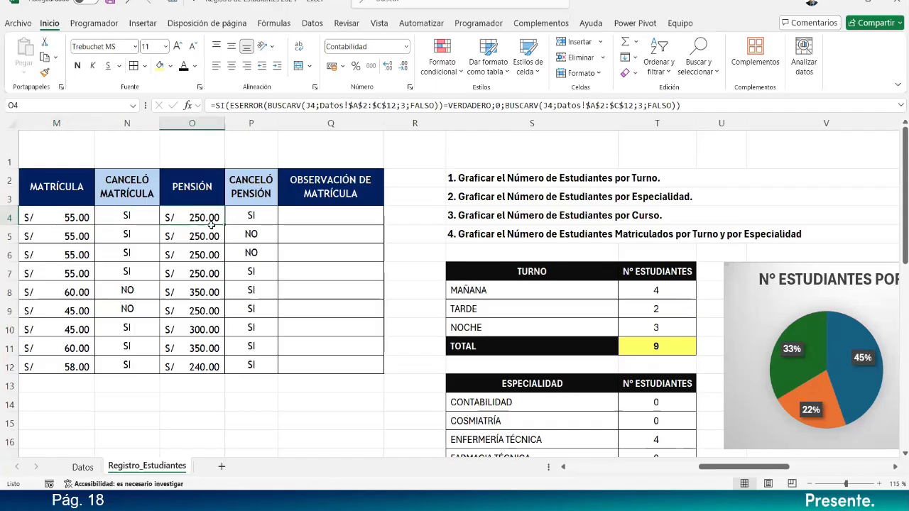
Start a SUMAR.SI formula in T36, the TOTAL INGRESO cell for the MAÑANA shift.
scroll(469, 332, "down", 3)
scroll(469, 332, "down", 3)
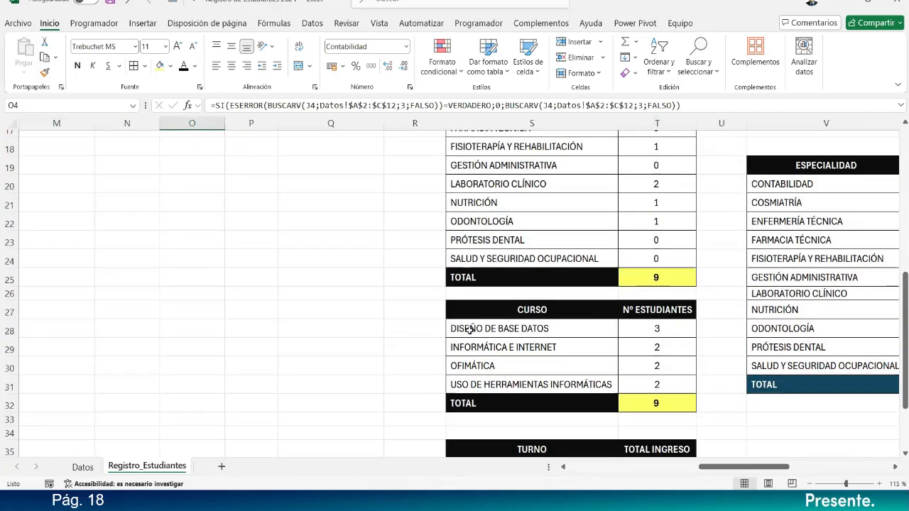
scroll(547, 324, "down", 3)
left_click(647, 301)
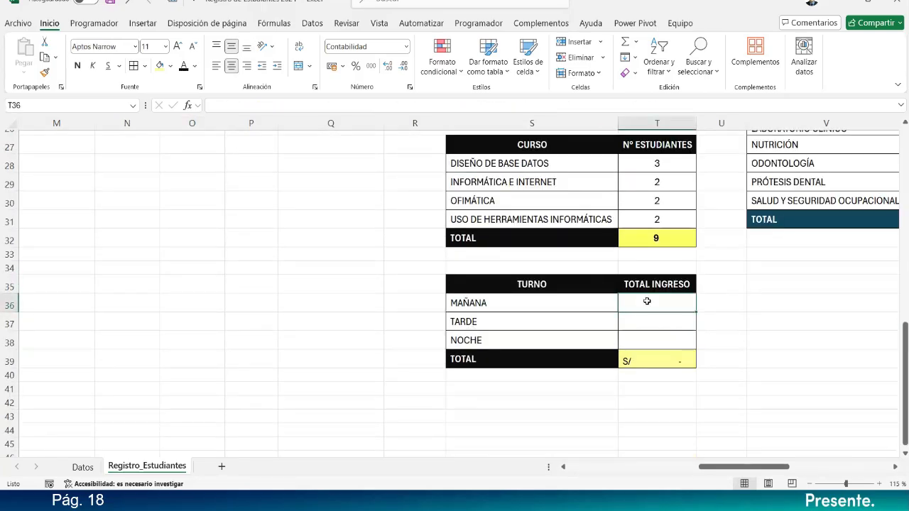
left_click(539, 305)
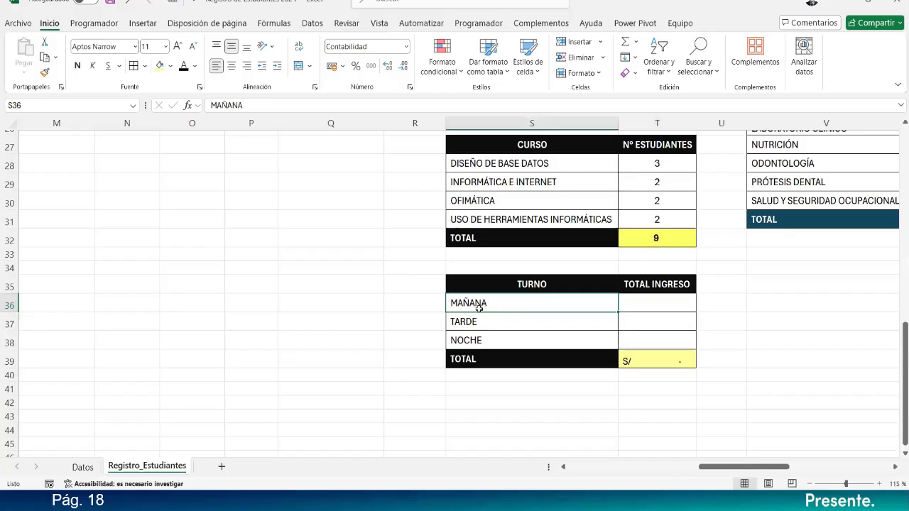
left_click(642, 305)
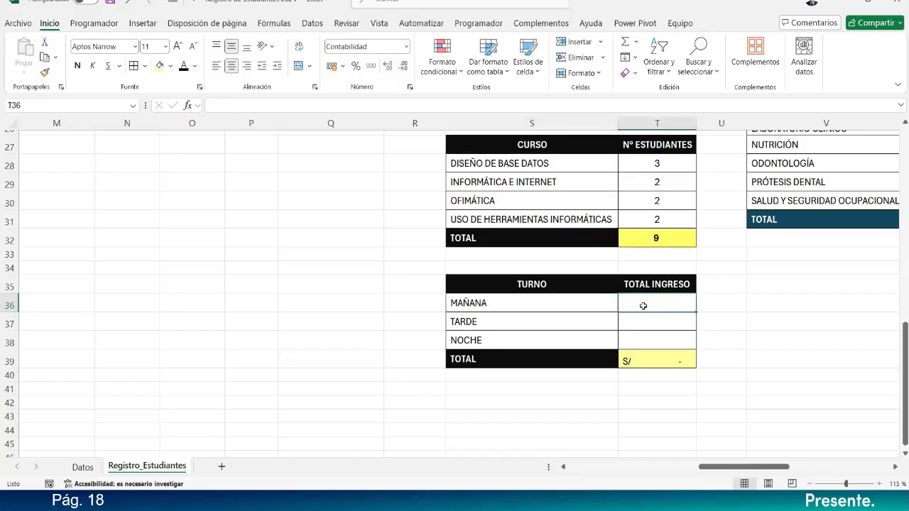
type("=SUM")
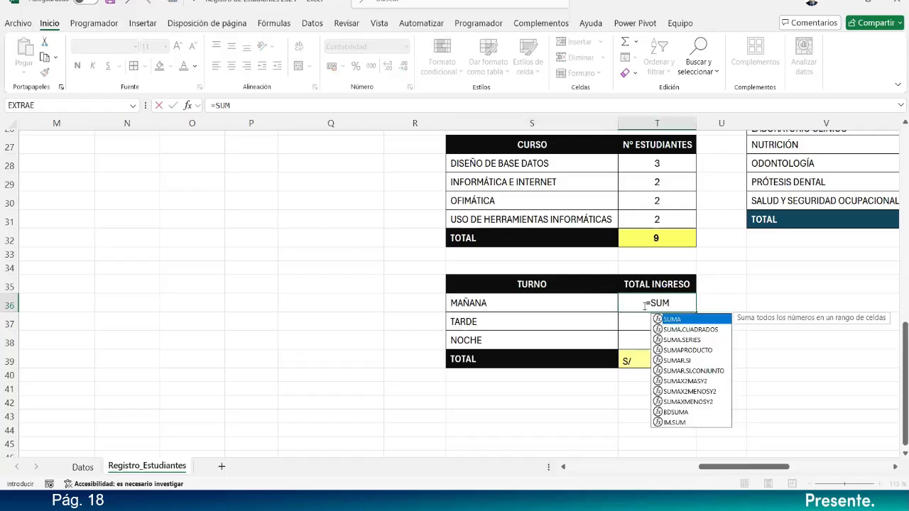
key("Down")
key("Down")
key("Down")
key("Down")
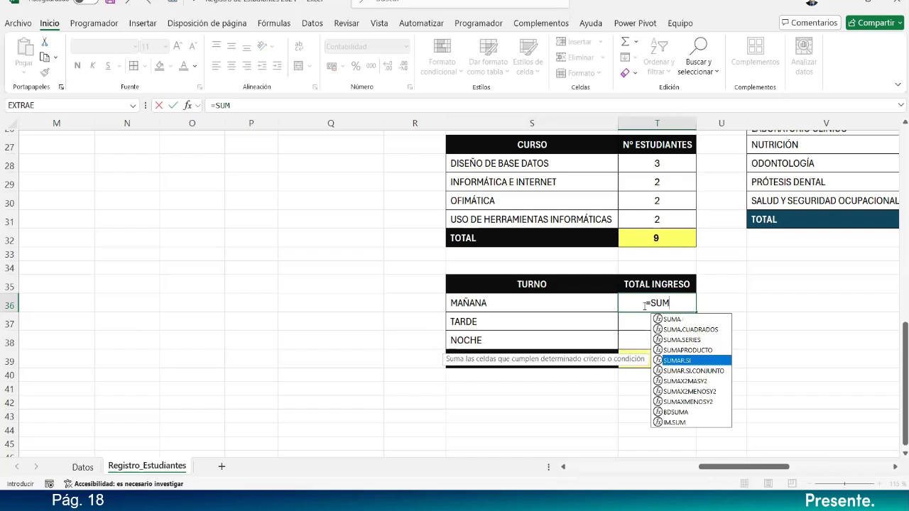
key("Down")
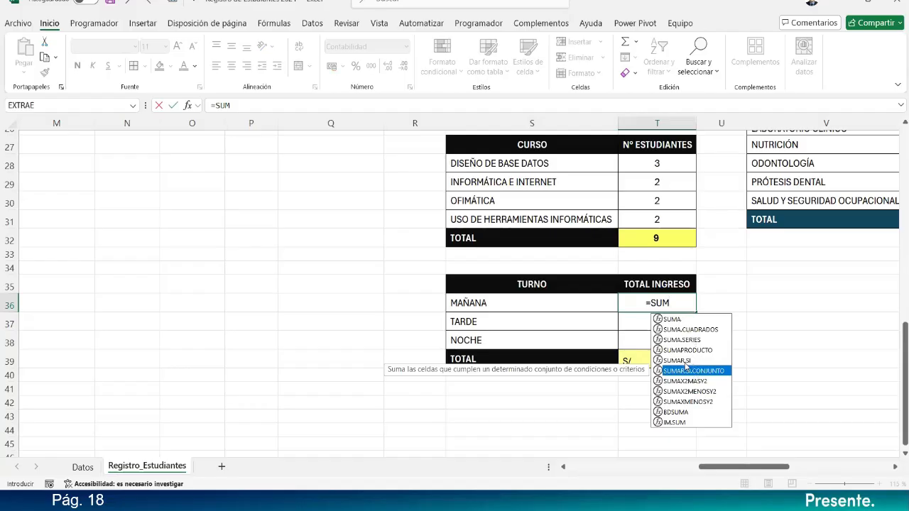
left_click(686, 362)
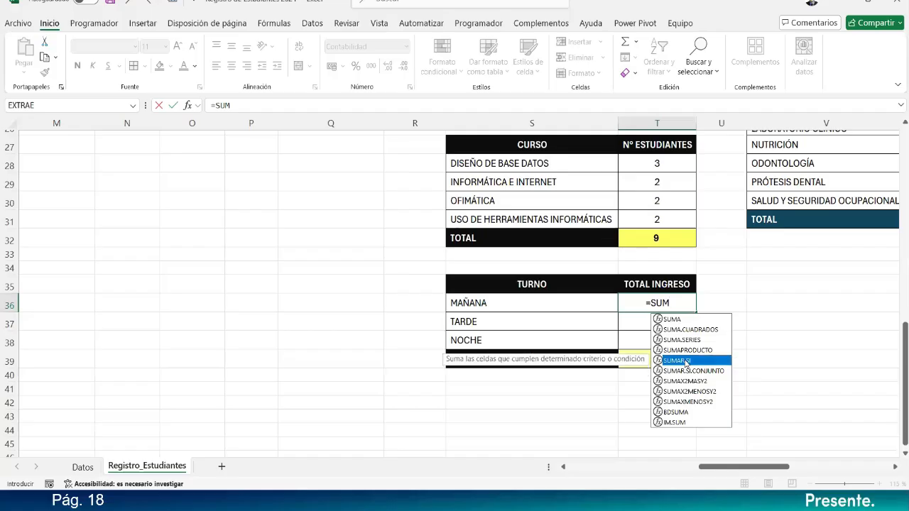
double_click(685, 361)
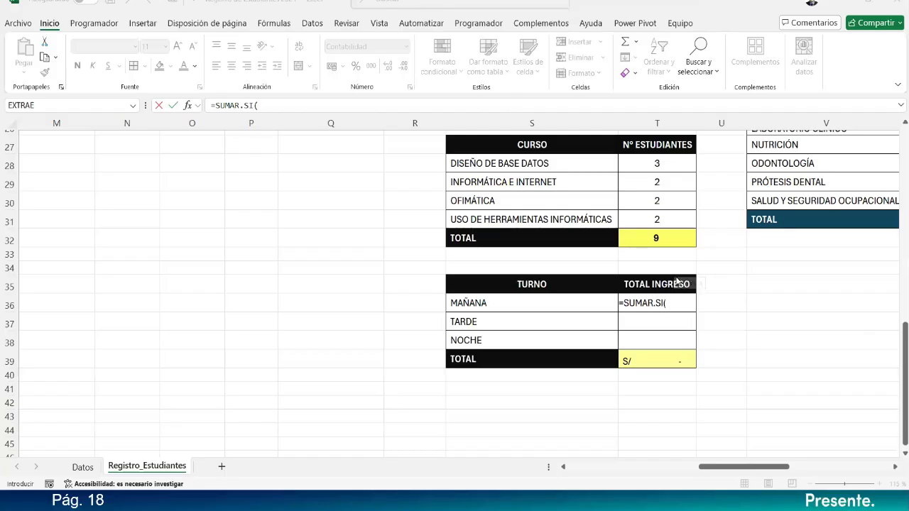
left_click(690, 303)
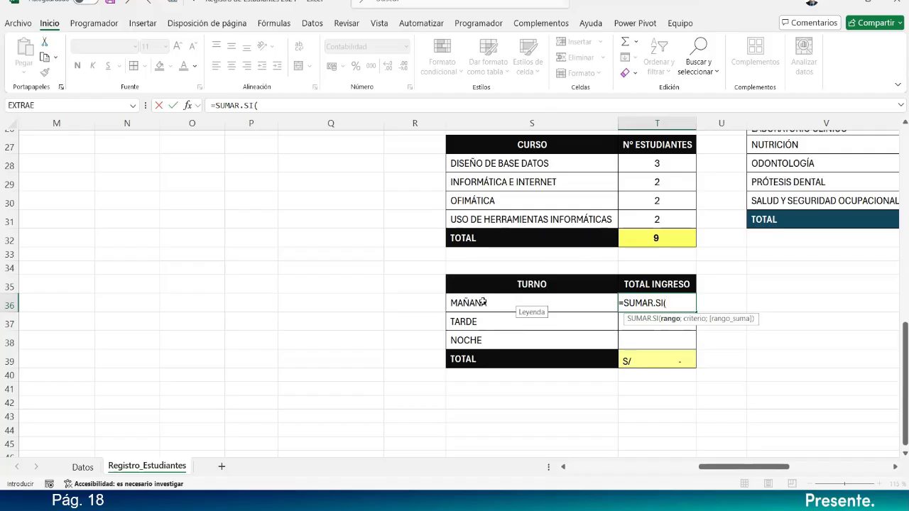
Set the formula's criteria range to the register's TURNO cells as the absolute reference $K$4:$K$12.
scroll(118, 233, "up", 9)
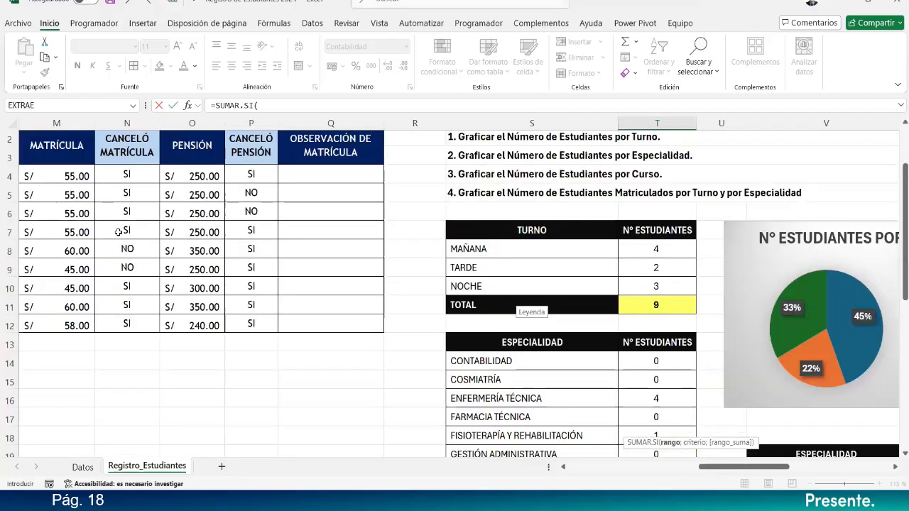
left_click_drag(713, 467, 678, 474)
left_click_drag(293, 211, 288, 374)
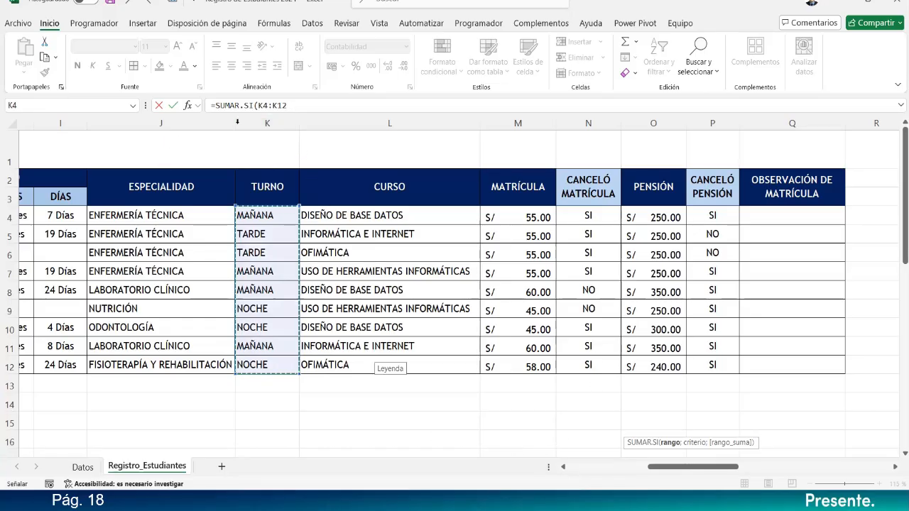
left_click(298, 104)
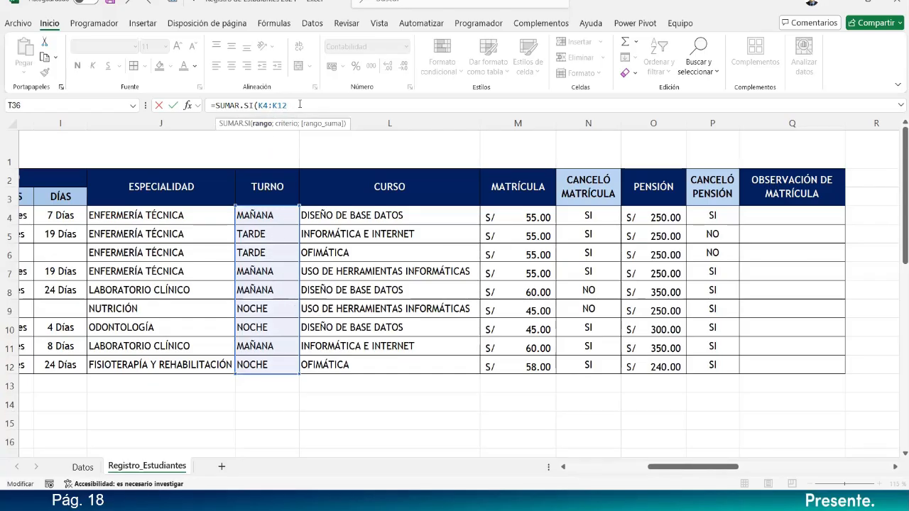
key("F4")
left_click(267, 105)
key("F4")
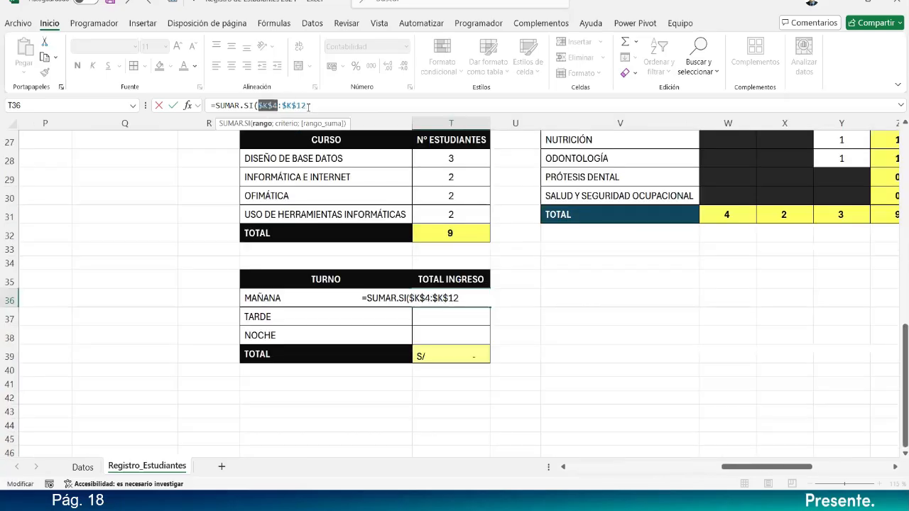
left_click(310, 106)
type(";")
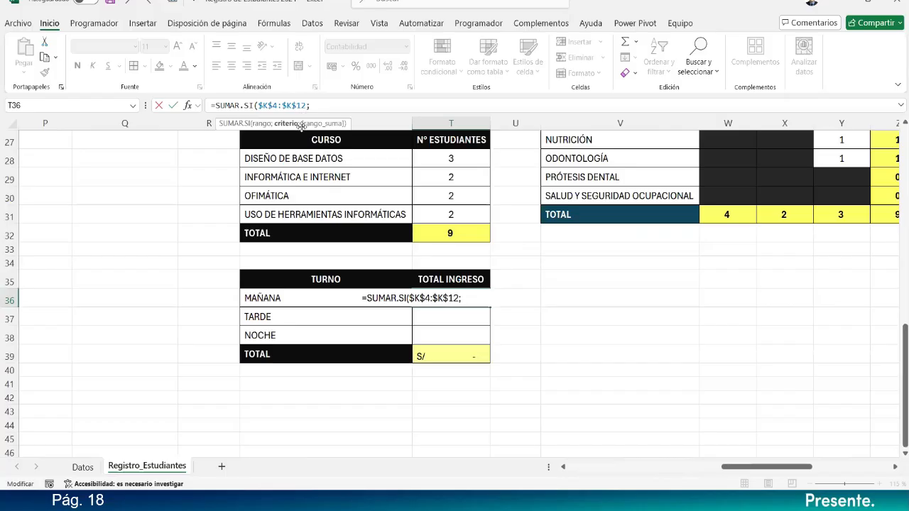
Complete the formula with S36 as the criterion and the PENSIÓN cells $O$4:$O$12 as the absolute sum range.
left_click(274, 298)
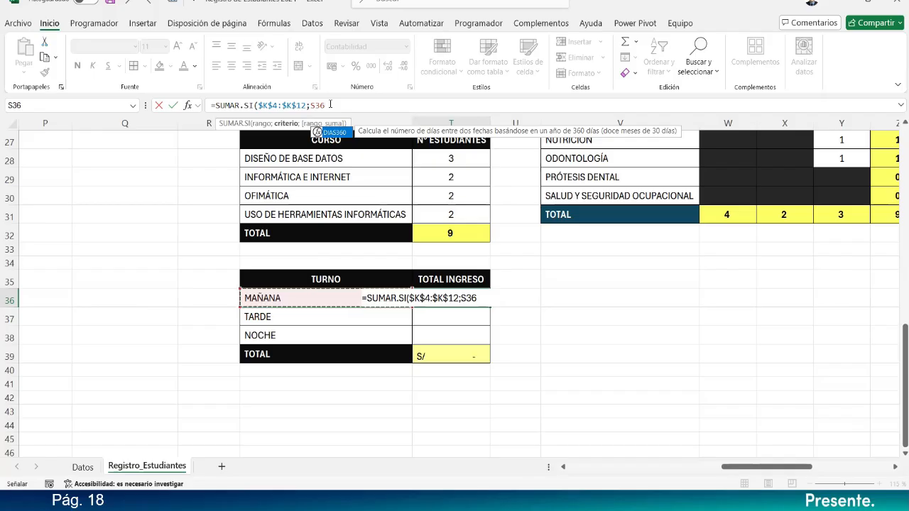
type(";")
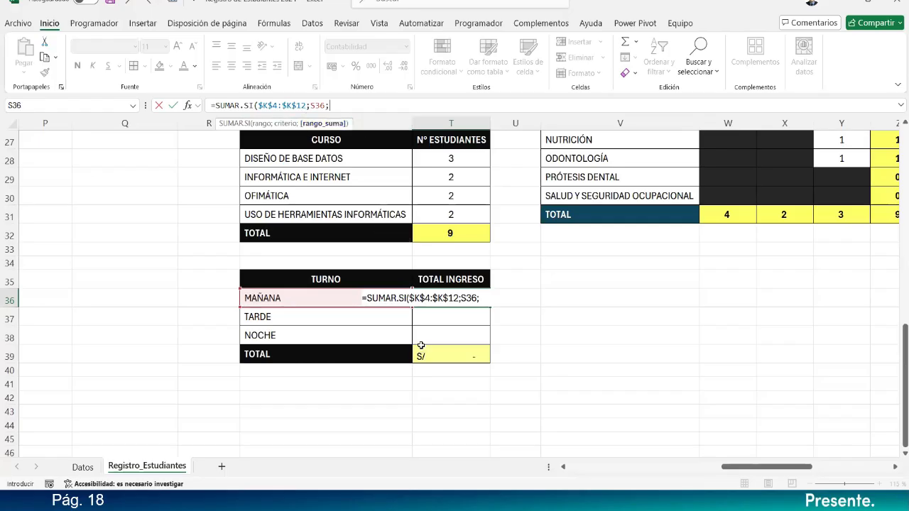
scroll(161, 256, "up", 8)
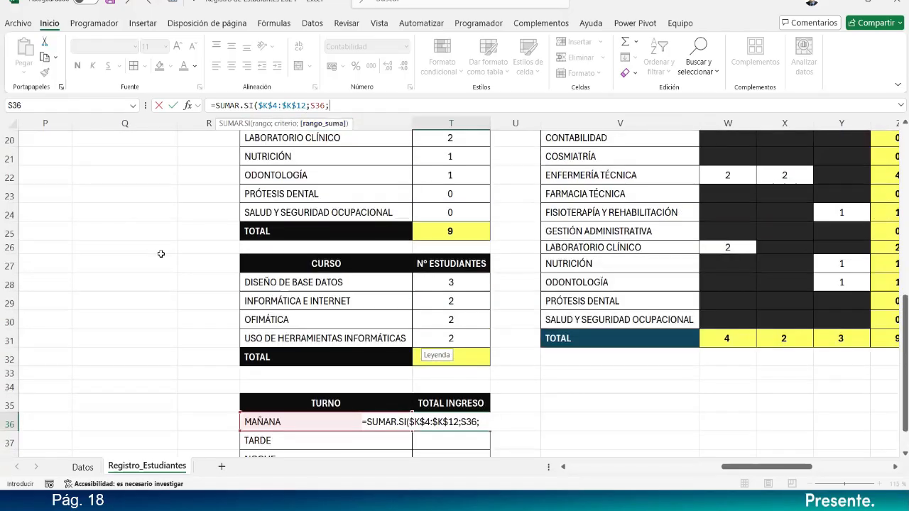
scroll(161, 254, "up", 1)
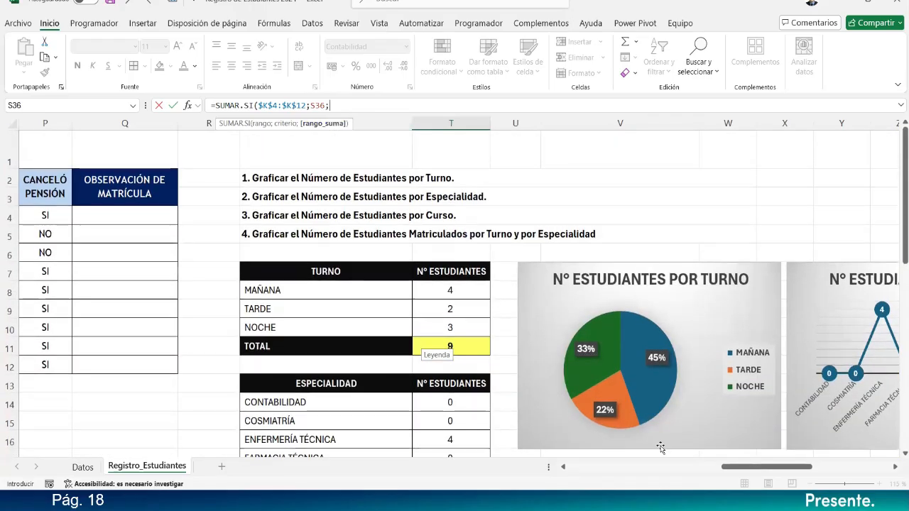
left_click(692, 471)
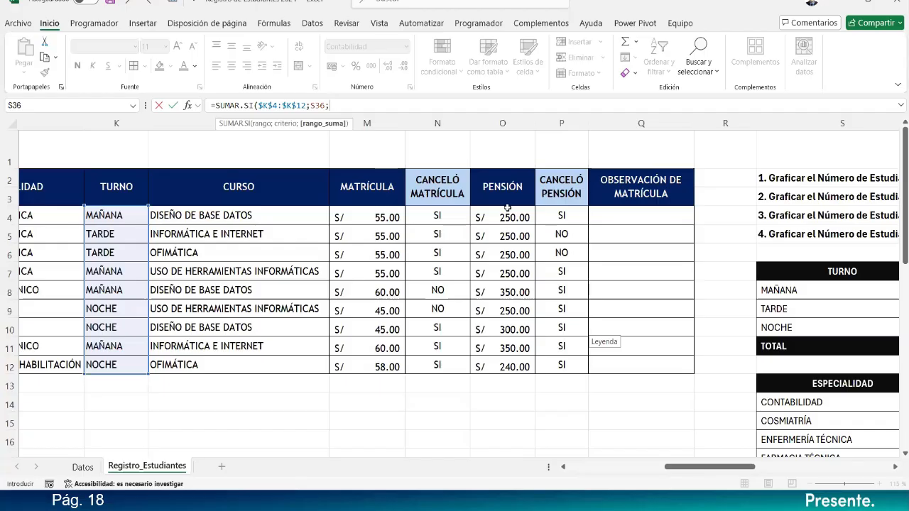
left_click_drag(500, 216, 497, 368)
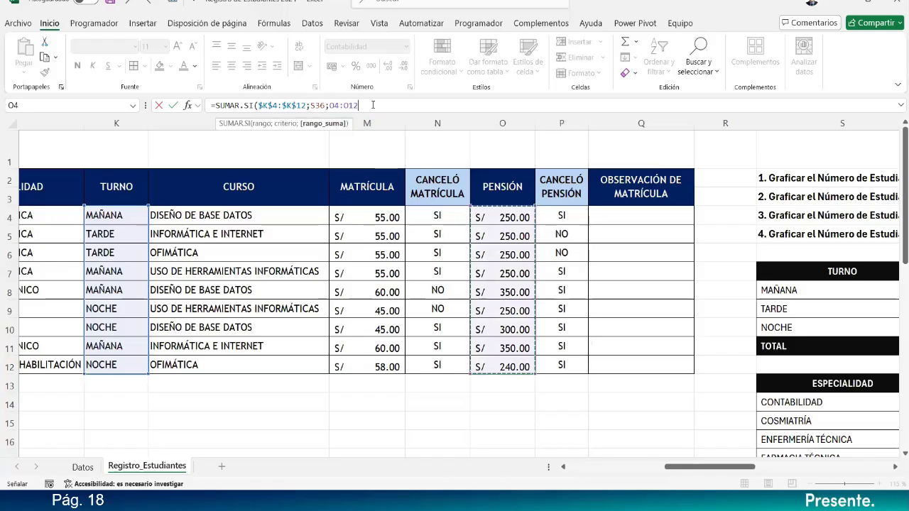
key("F4")
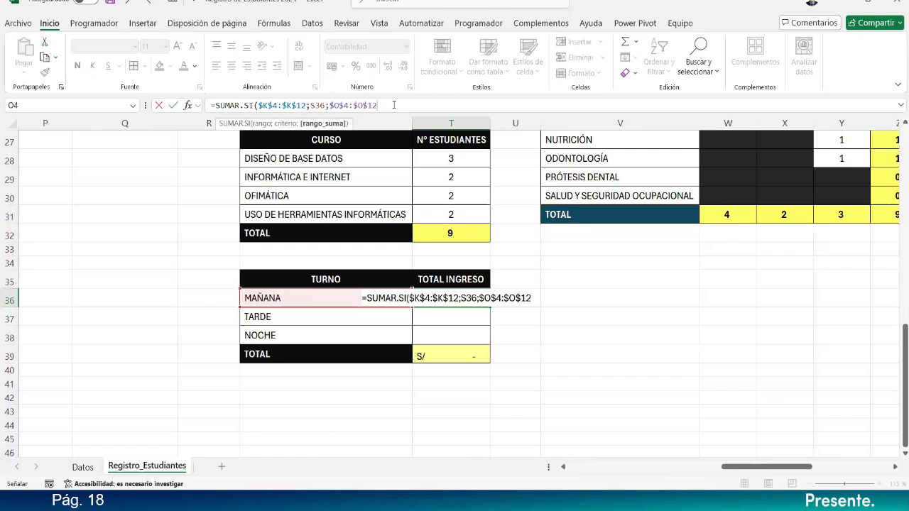
type(")")
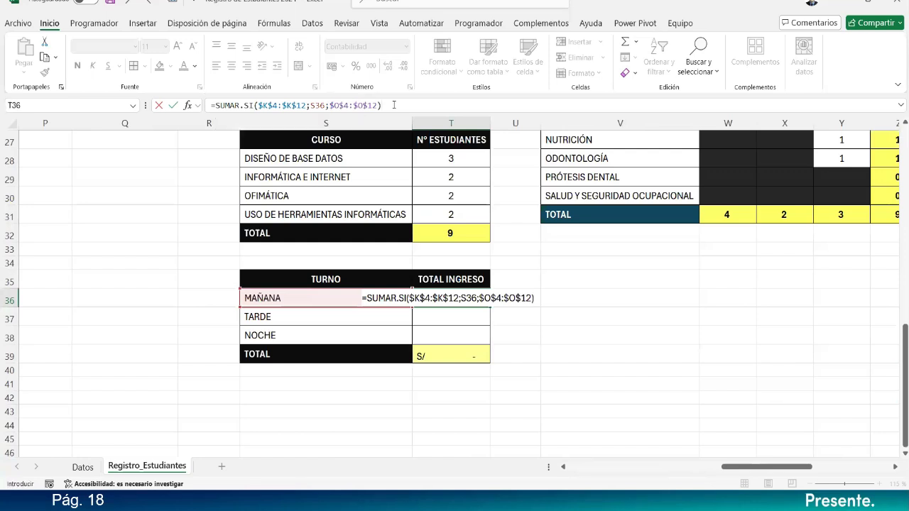
key("Return")
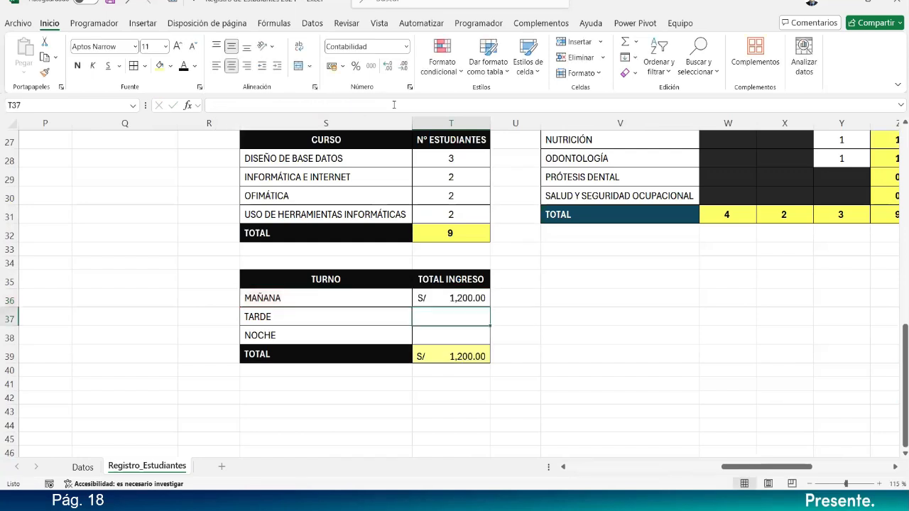
Copy the MAÑANA income formula from T36 down to the TARDE and NOCHE cells, through T38.
left_click(476, 297)
left_click_drag(490, 307, 490, 338)
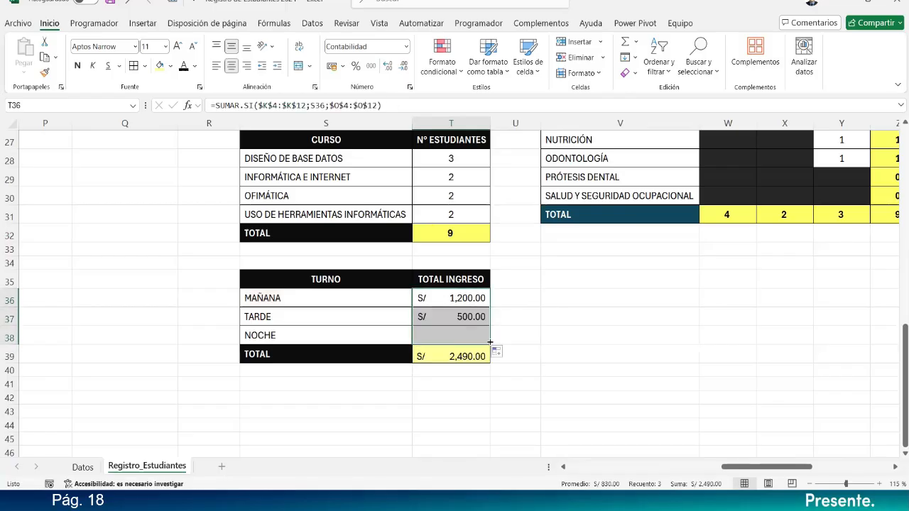
left_click(478, 300)
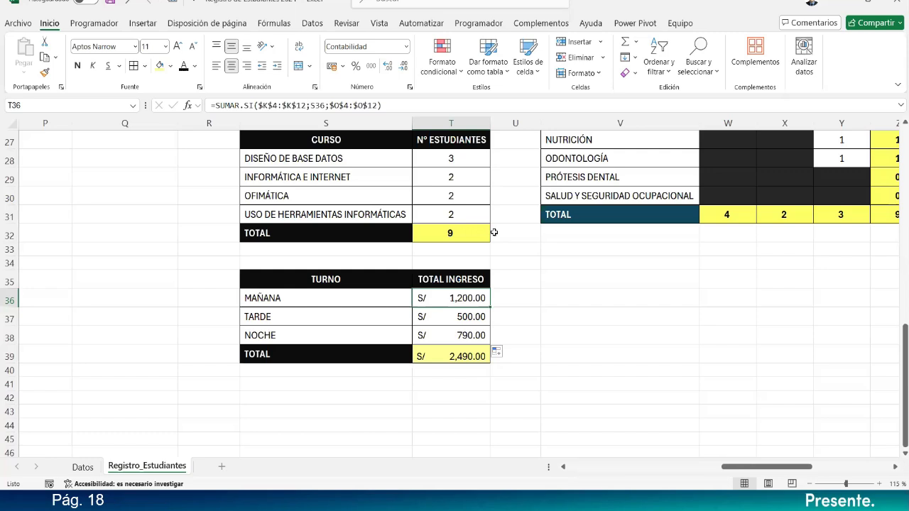
Change the income column header in T35 to INGRESO MENSUAL.
left_click(483, 281)
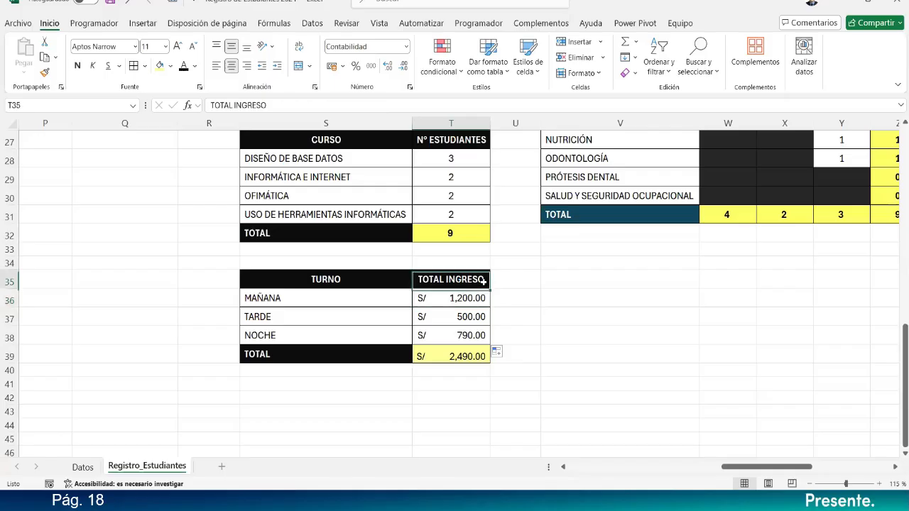
left_click(234, 107)
key("BackSpace")
key("BackSpace")
key("BackSpace")
key("BackSpace")
key("BackSpace")
key("BackSpace")
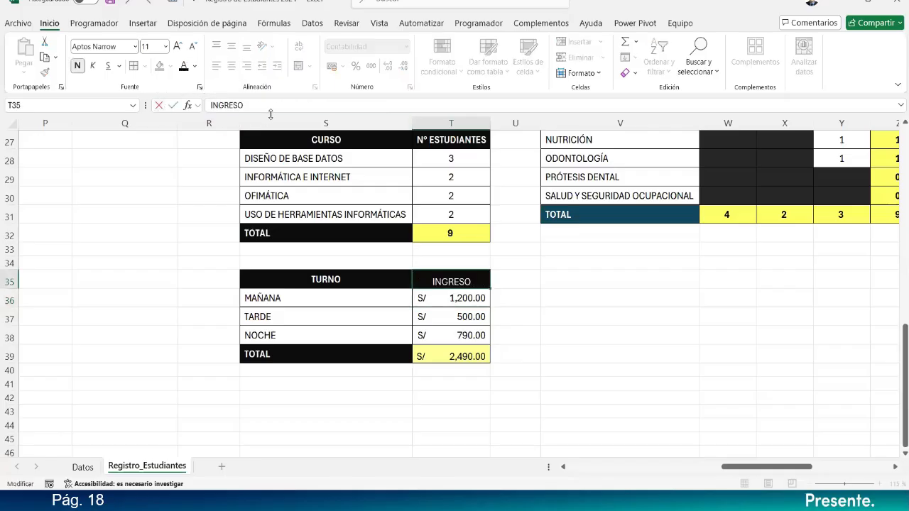
type("MENSUAL")
key("Return")
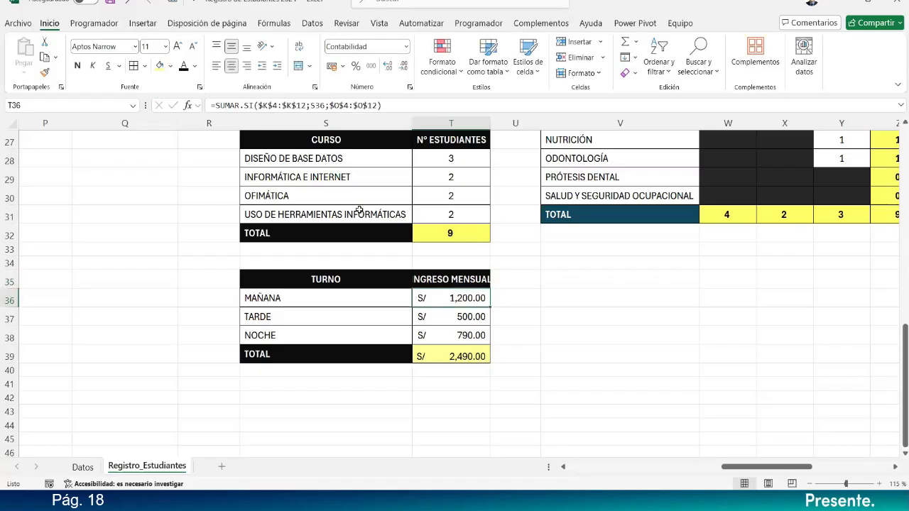
Wrap the text of the INGRESO MENSUAL header and autofit the height of row 35.
left_click(437, 279)
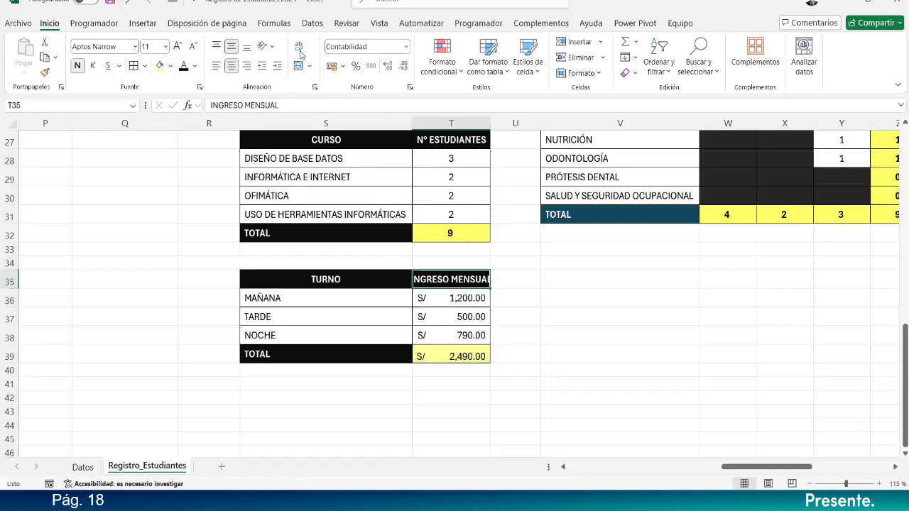
left_click(301, 51)
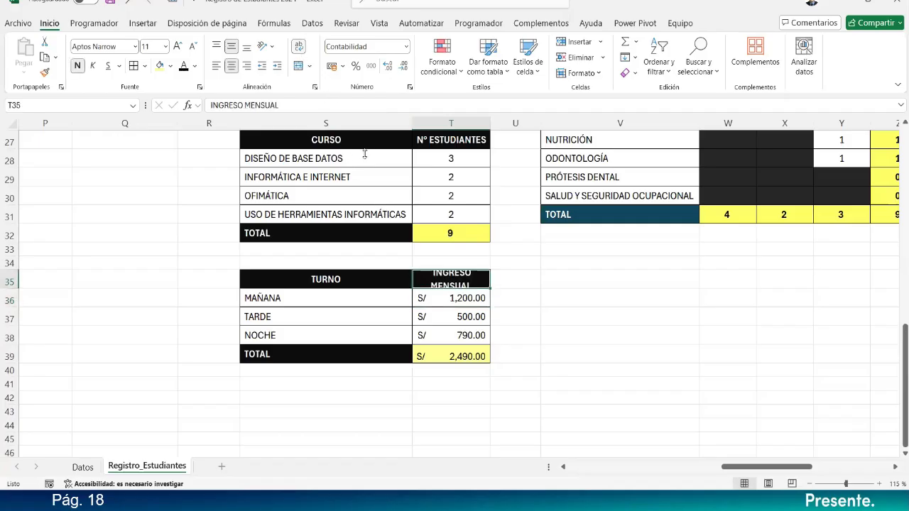
double_click(17, 291)
left_click(16, 293)
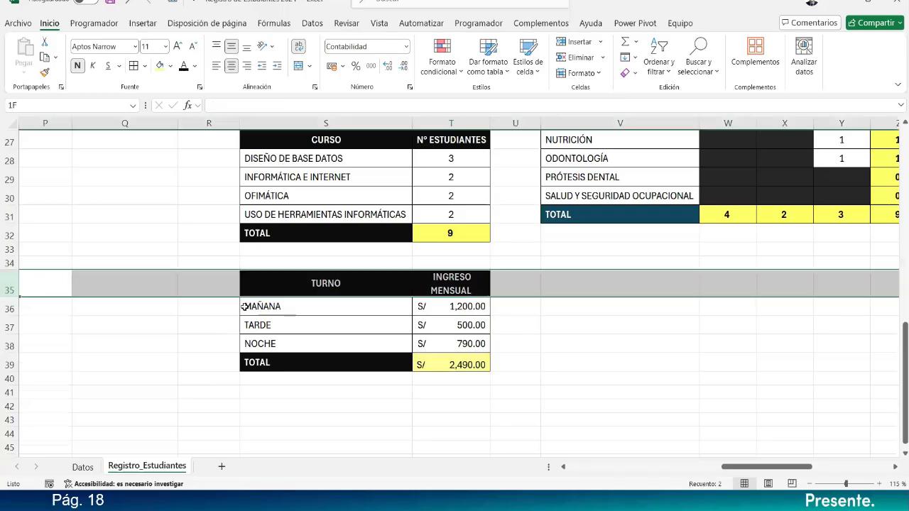
Make header row 35 of the monthly income table slightly taller.
left_click(431, 288)
left_click_drag(15, 300, 17, 304)
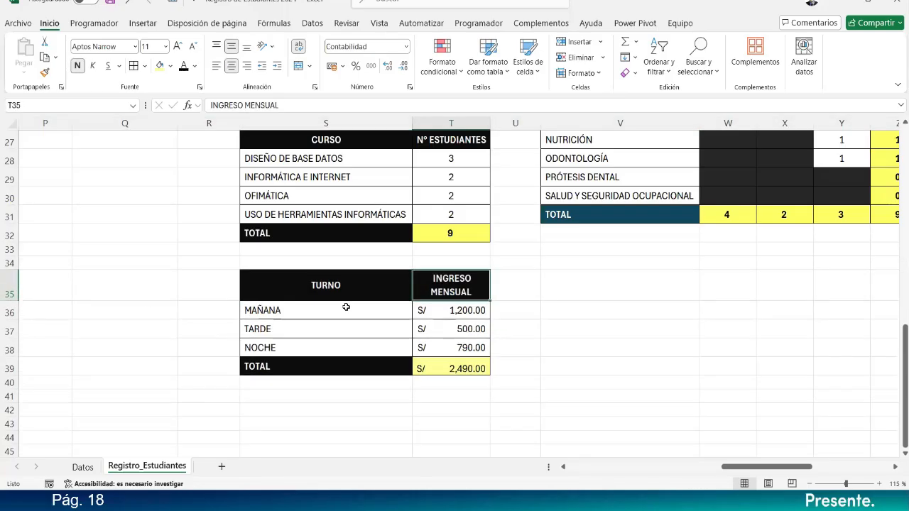
left_click(511, 285)
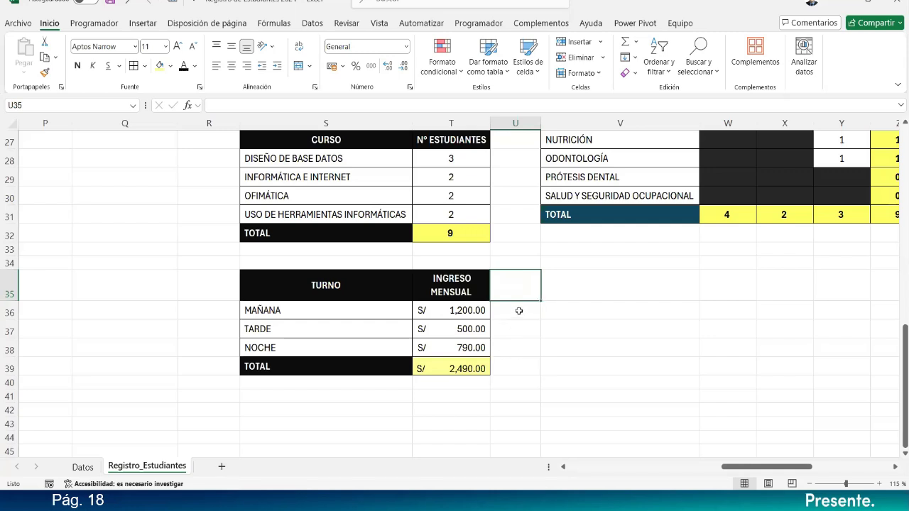
Calculate the semester income for the MAÑANA shift in U36 with the formula =T36*6.
left_click(519, 310)
type("=")
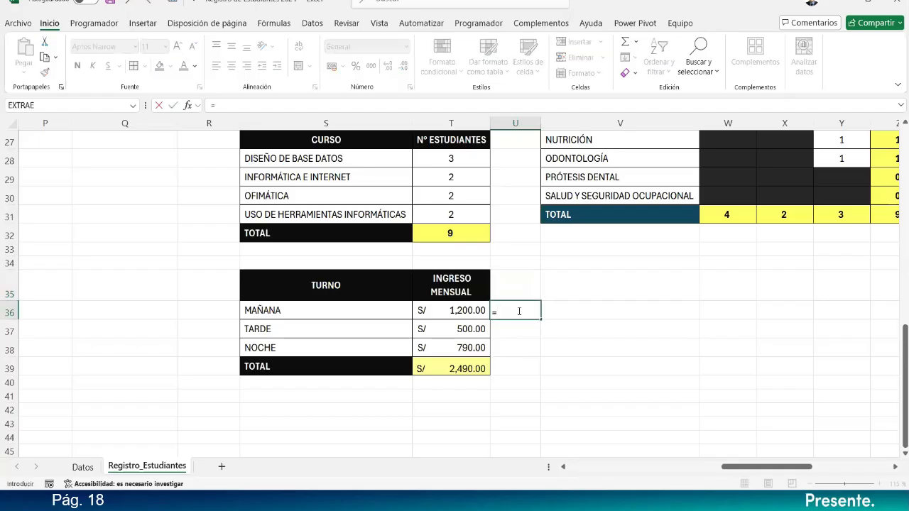
left_click(447, 315)
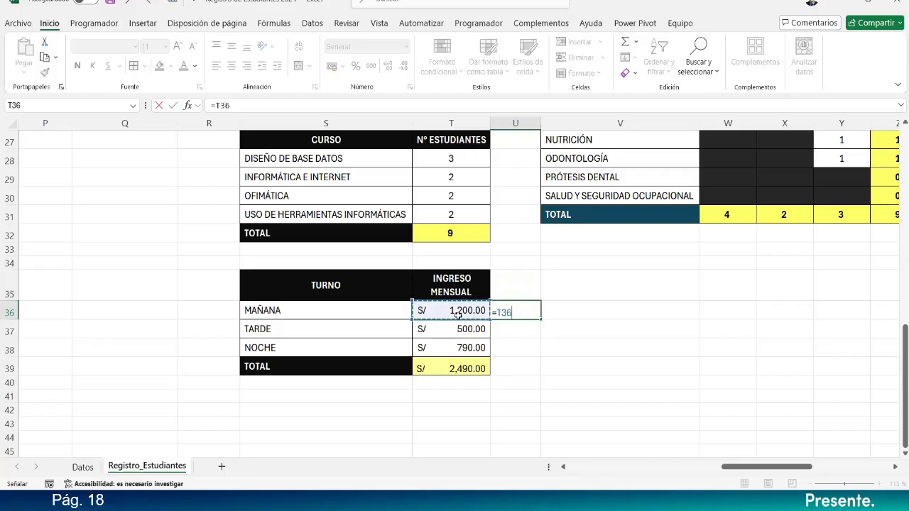
type("*")
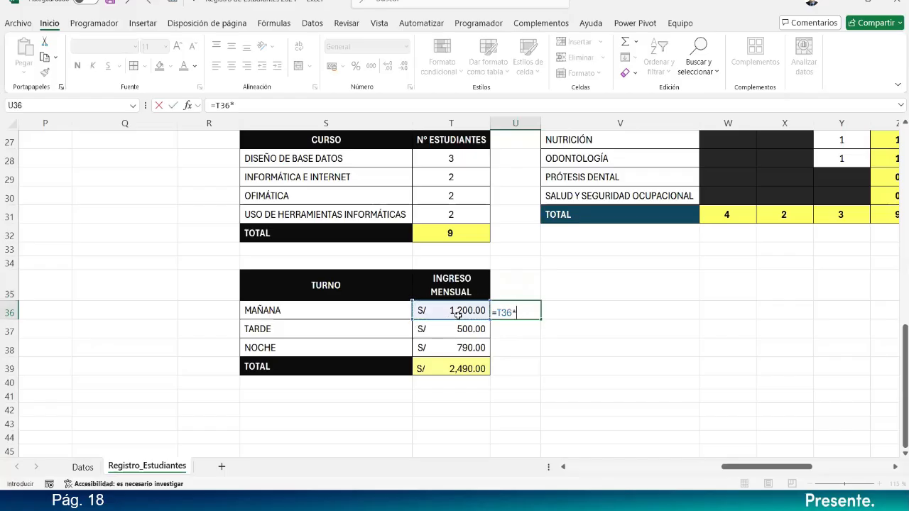
type("6")
key("Return")
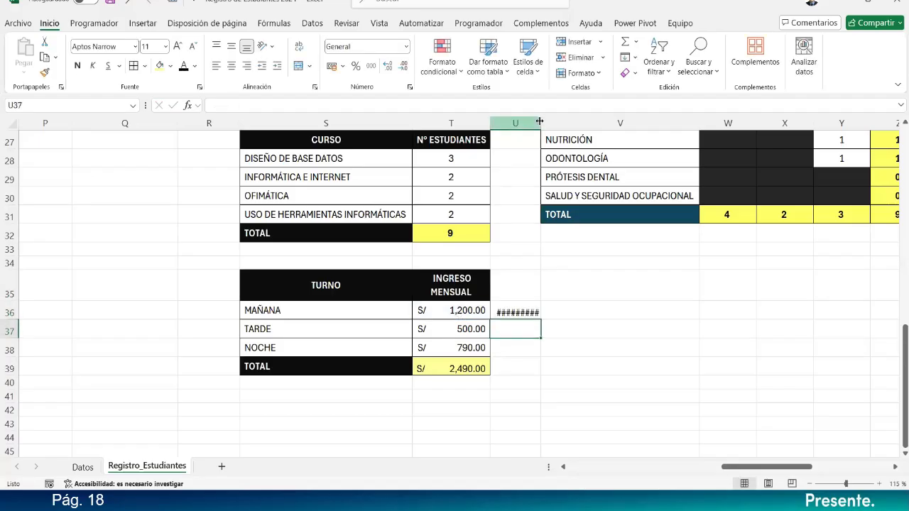
Widen column U so that it fits the calculated semester amount.
double_click(540, 119)
left_click(540, 118)
left_click(592, 326)
left_click_drag(547, 123, 551, 123)
Fill the semester income formula from U36 down to U38 and middle-align the amounts vertically.
left_click(536, 317)
left_click_drag(550, 320, 545, 355)
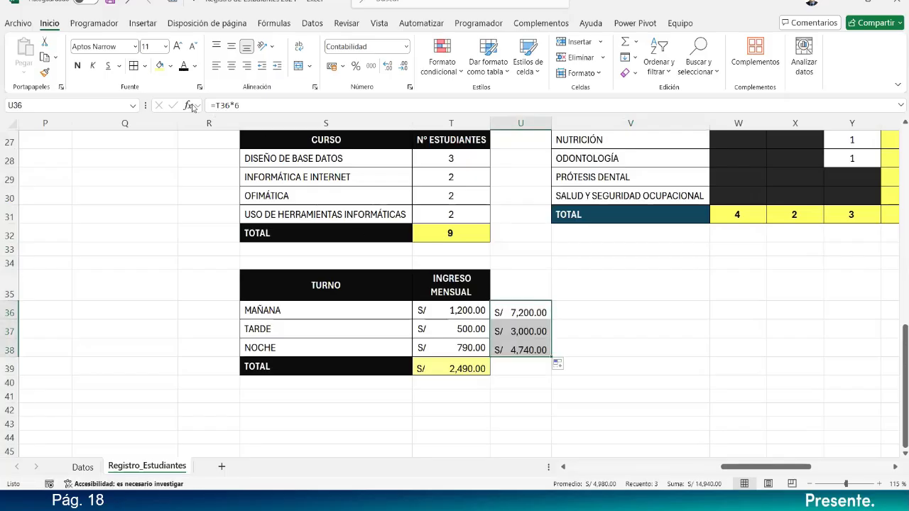
left_click(231, 47)
Enter the heading INGRESO SEMESTRAL in U35, above the semester amounts.
left_click(511, 281)
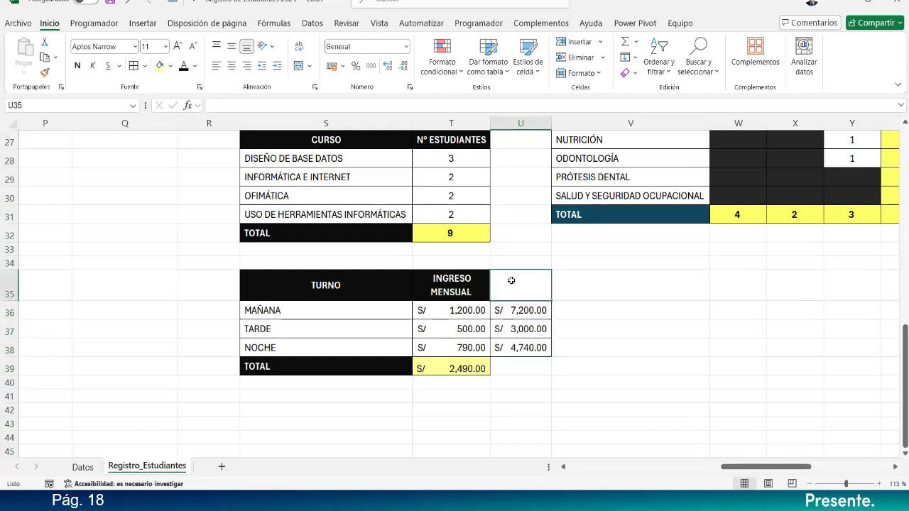
type("INGR")
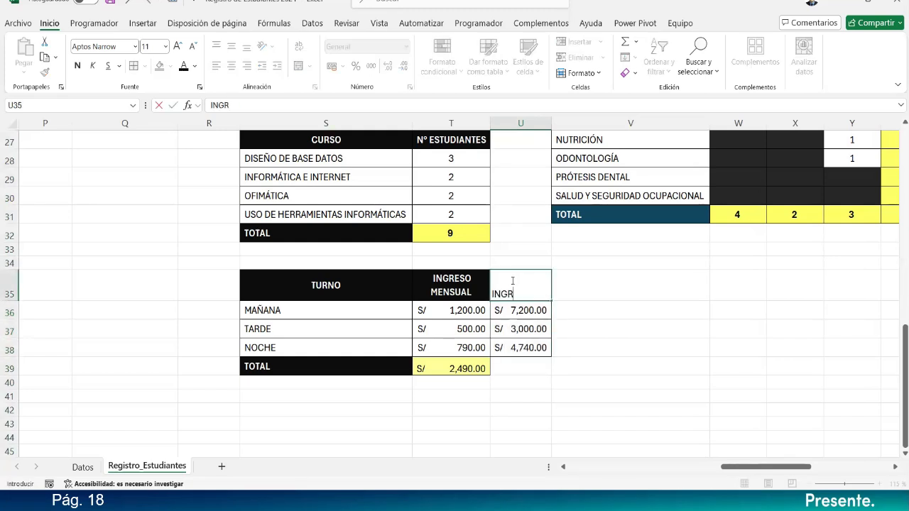
type("ESO SEMES")
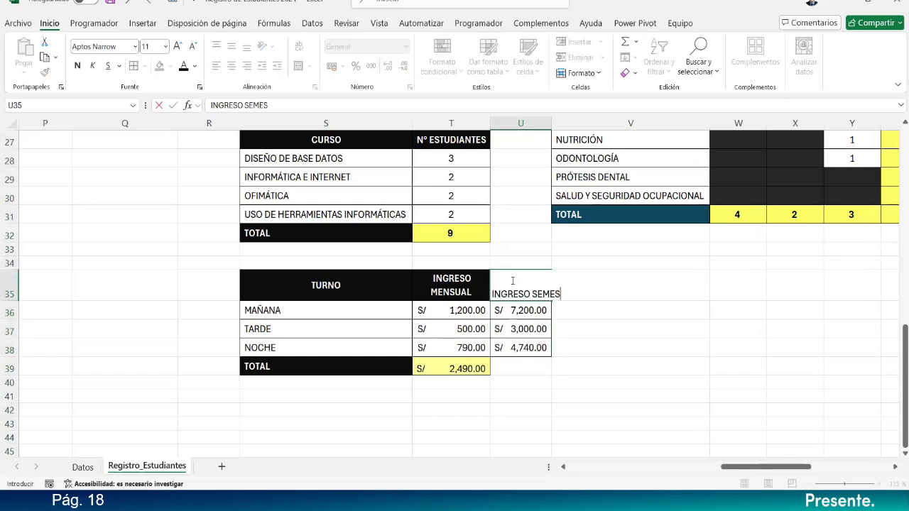
type("TRAL")
key("Return")
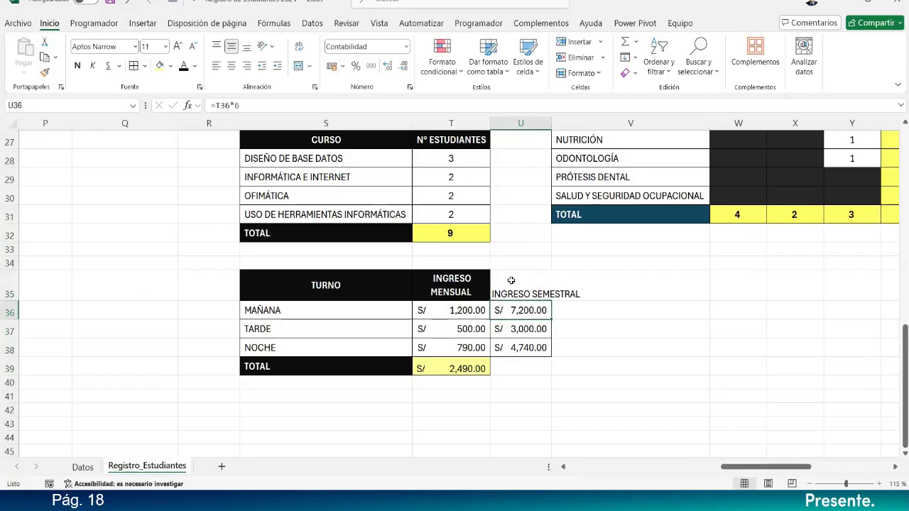
Copy the formatting of the INGRESO MENSUAL header in T35 to the INGRESO SEMESTRAL header.
left_click(469, 296)
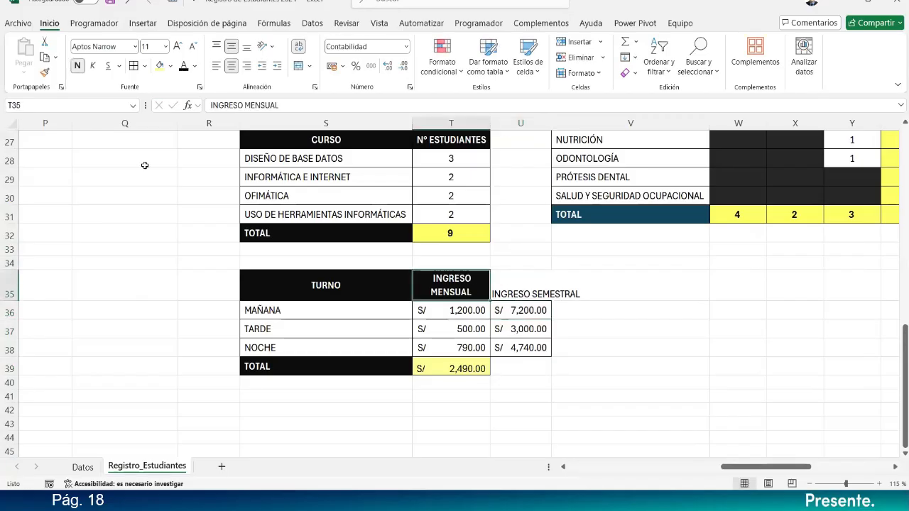
left_click(45, 72)
left_click(519, 284)
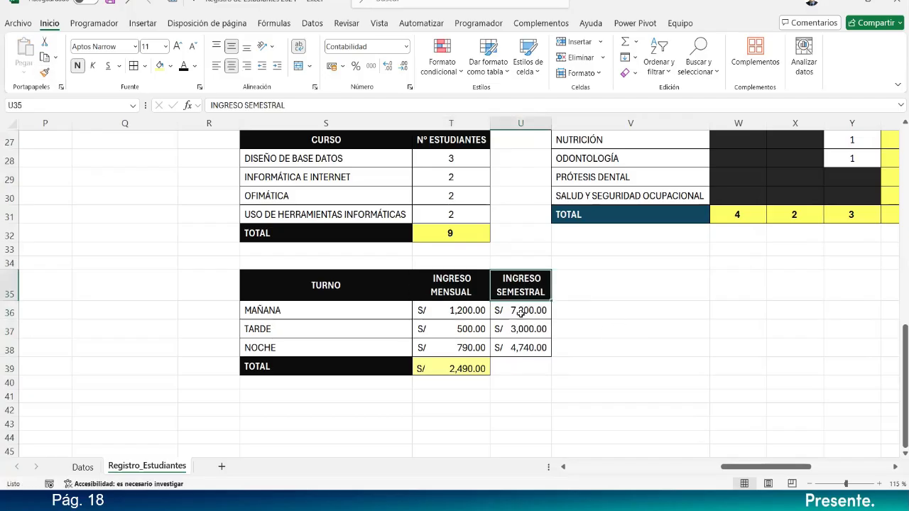
Centre the total in T39 vertically and horizontally, and extend its SUMA formula to U39.
left_click(486, 370)
left_click(231, 46)
left_click(231, 65)
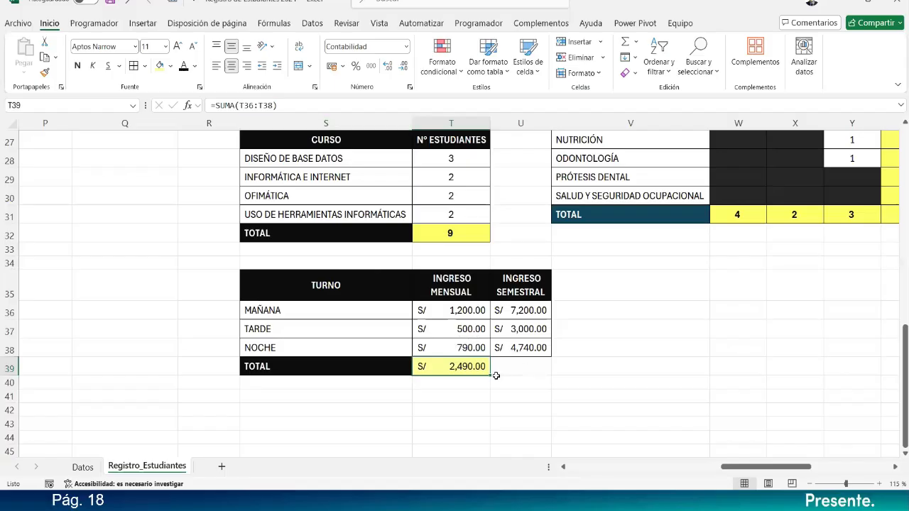
left_click_drag(490, 375, 536, 377)
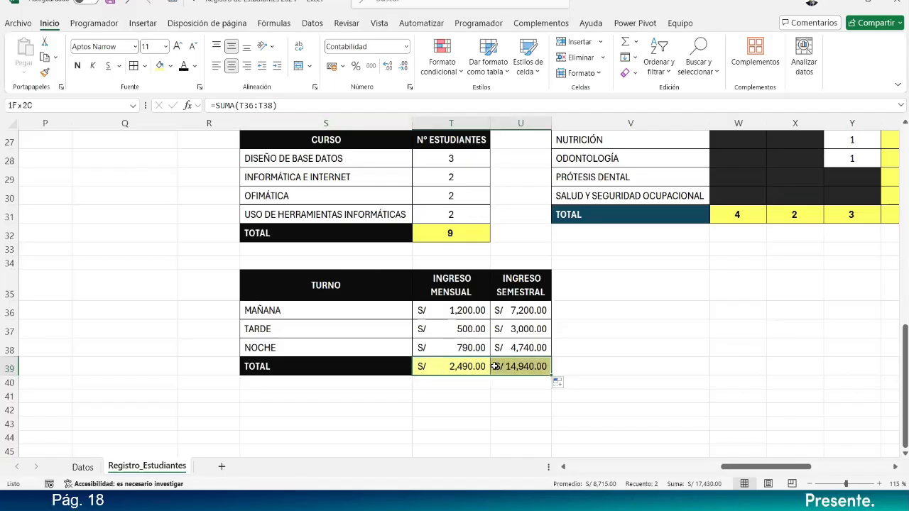
Bold the totals in T39:U39 and widen column U to fit the semester total.
left_click(77, 65)
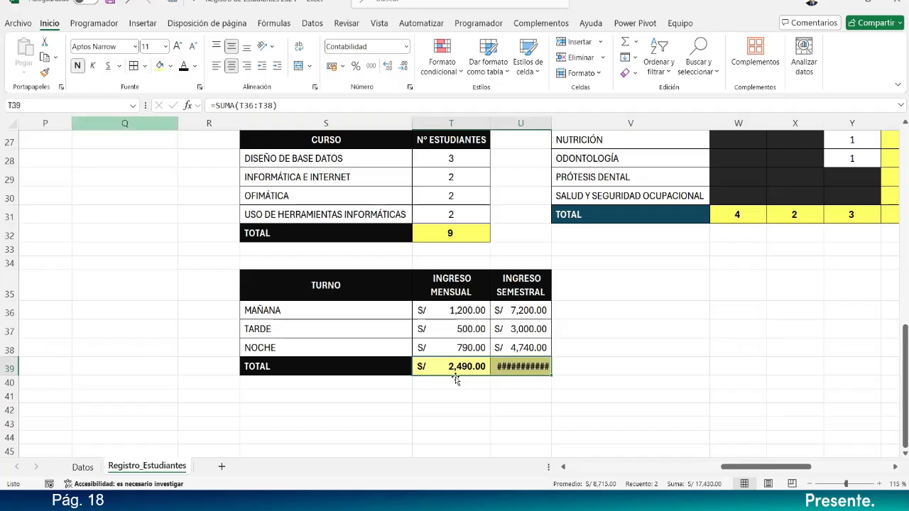
left_click(603, 383)
left_click_drag(551, 122, 556, 123)
Fill the total cells T39:U39 with the bright yellow used for the other tables' totals.
left_click_drag(466, 366, 496, 368)
left_click(171, 66)
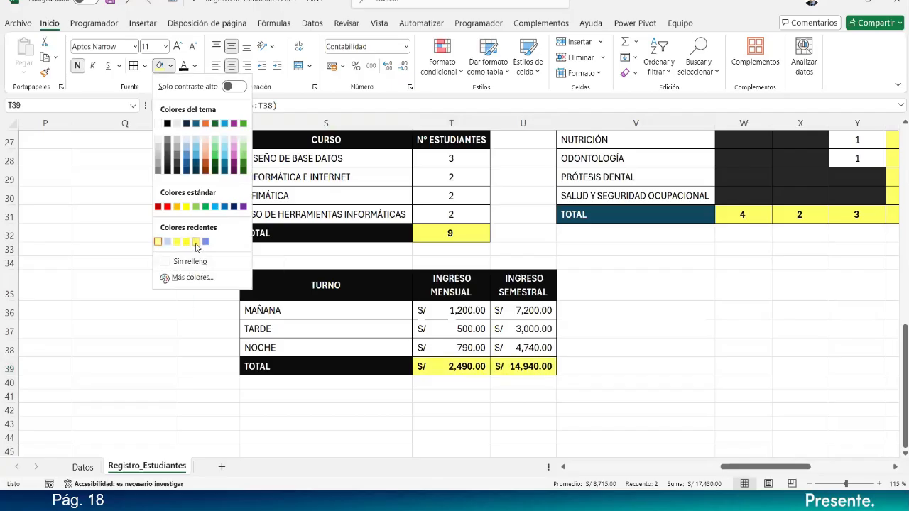
left_click(194, 244)
left_click(640, 344)
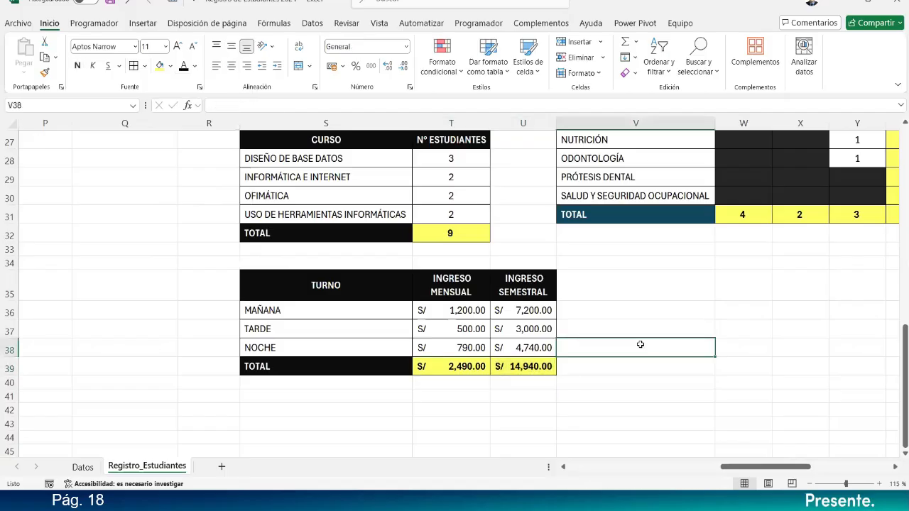
left_click(649, 372)
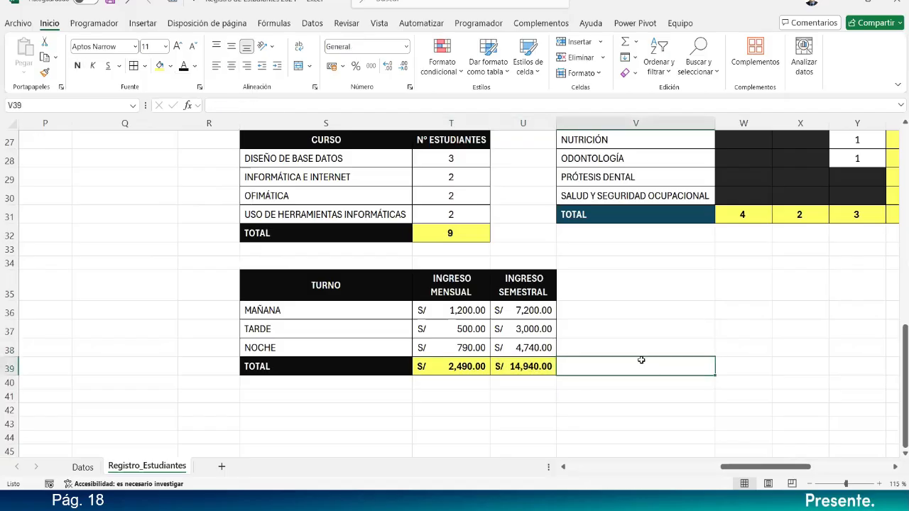
Examine the SUMAR.SI formula in T36 against the TURNO and PENSIÓN columns of the student register.
left_click(449, 311)
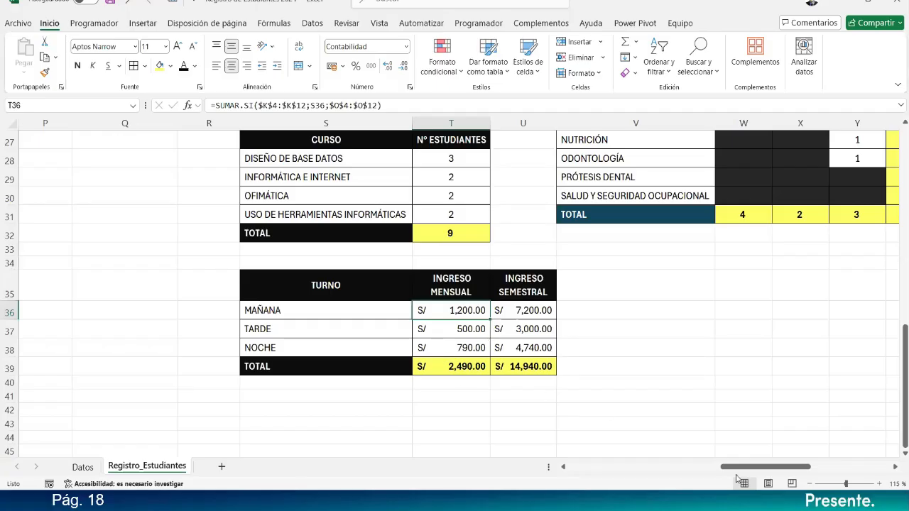
left_click_drag(725, 467, 660, 468)
scroll(365, 306, "up", 9)
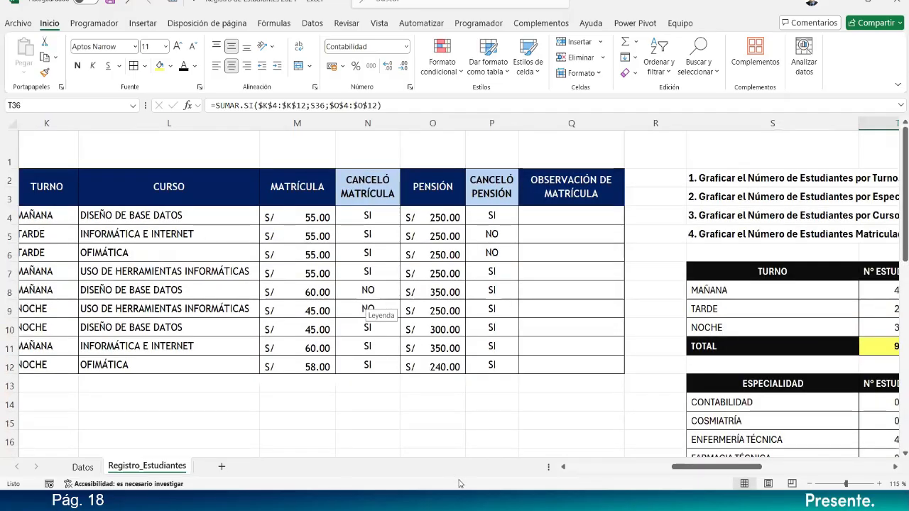
left_click_drag(672, 469, 693, 470)
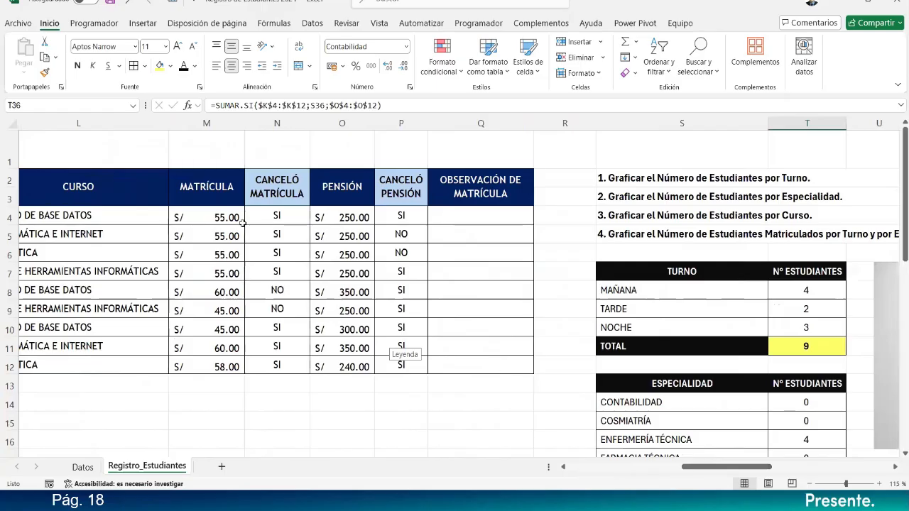
scroll(488, 416, "down", 1)
scroll(488, 416, "down", 10)
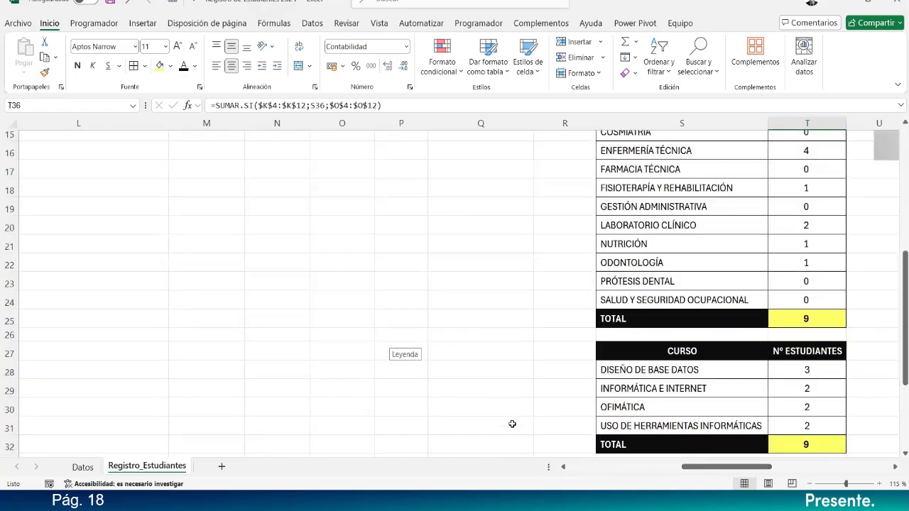
scroll(527, 433, "down", 2)
scroll(527, 434, "up", 2)
left_click_drag(717, 468, 741, 473)
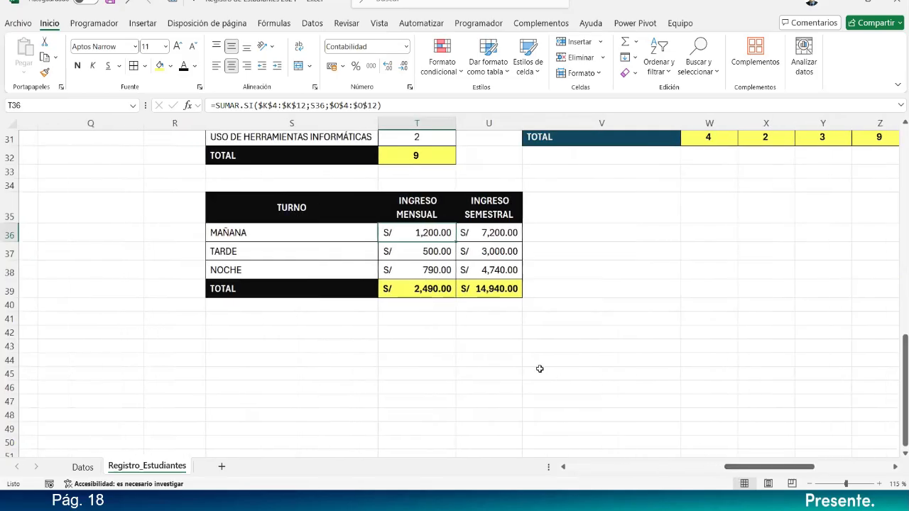
Review the multiplier 6 in the semester income formula of U36.
double_click(489, 233)
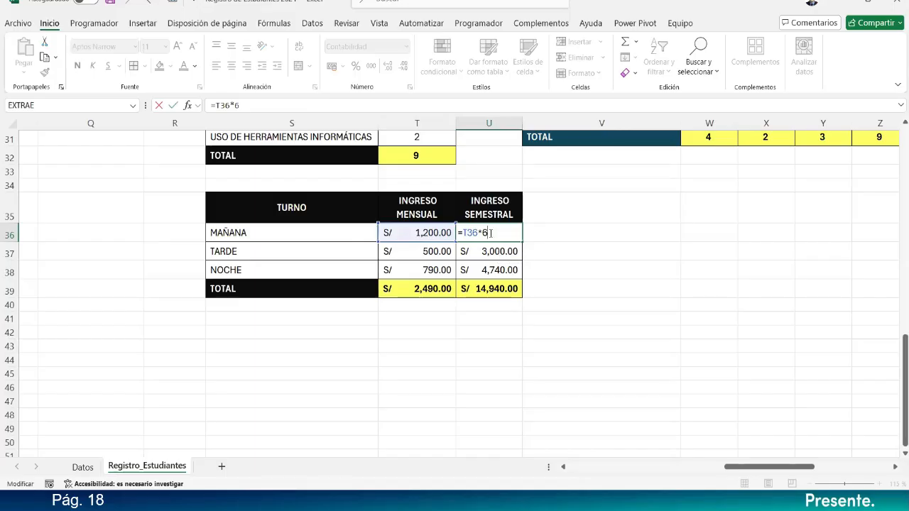
left_click_drag(481, 229, 489, 232)
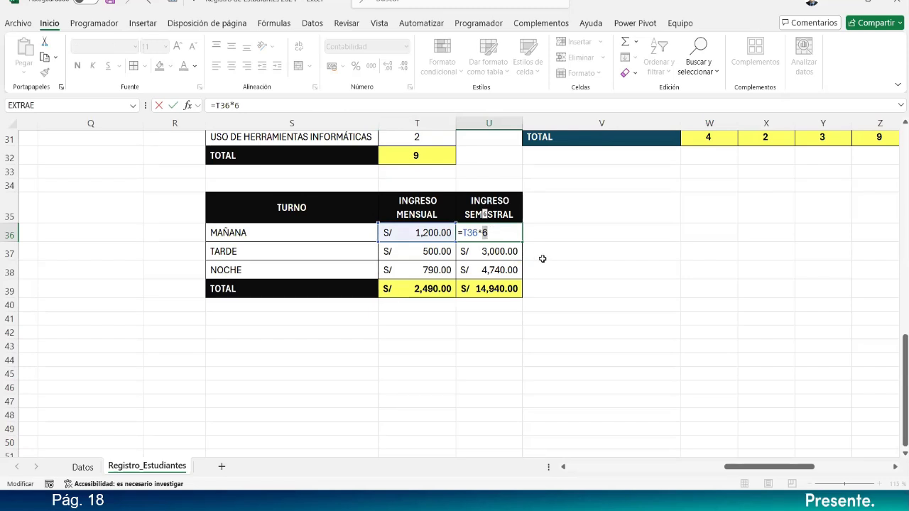
key("Return")
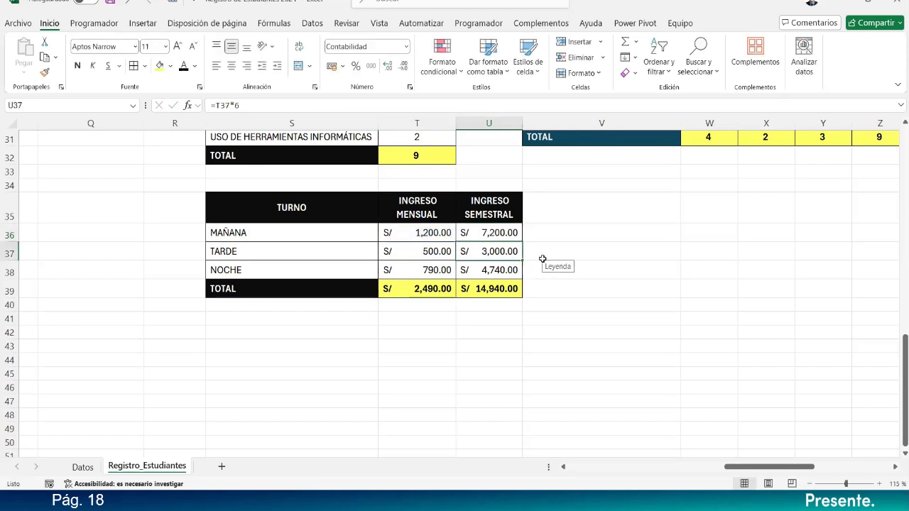
left_click(514, 232)
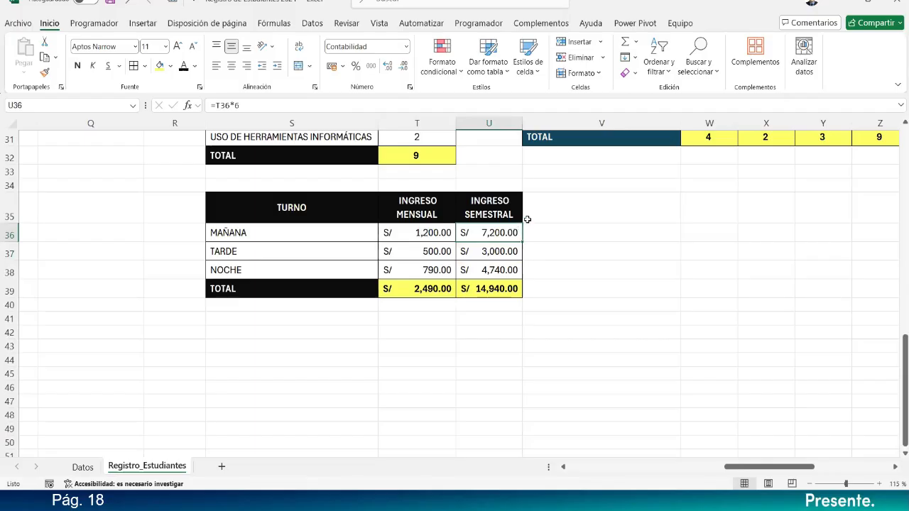
Calculate each shift's 12-month income in V36:V38 by entering =T36*12 in V36 and filling it down.
left_click(536, 213)
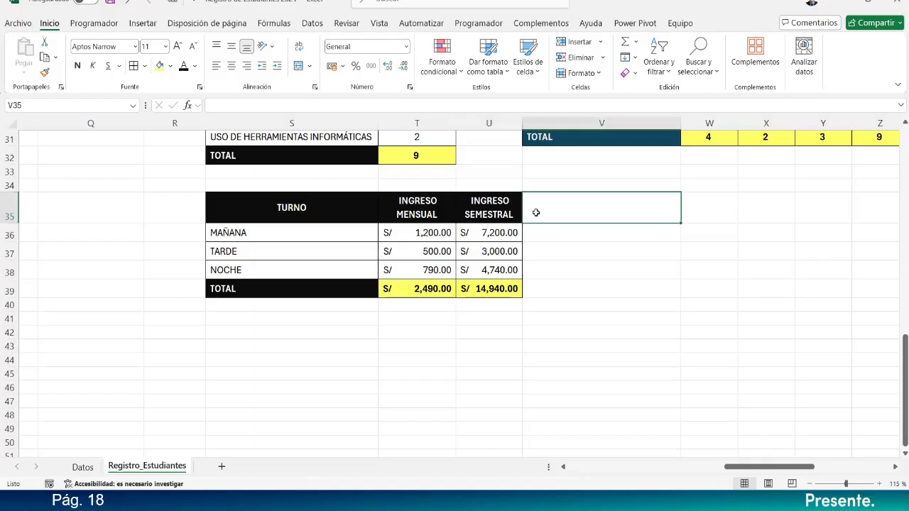
scroll(538, 213, "up", 2)
scroll(538, 213, "down", 2)
scroll(538, 213, "up", 1)
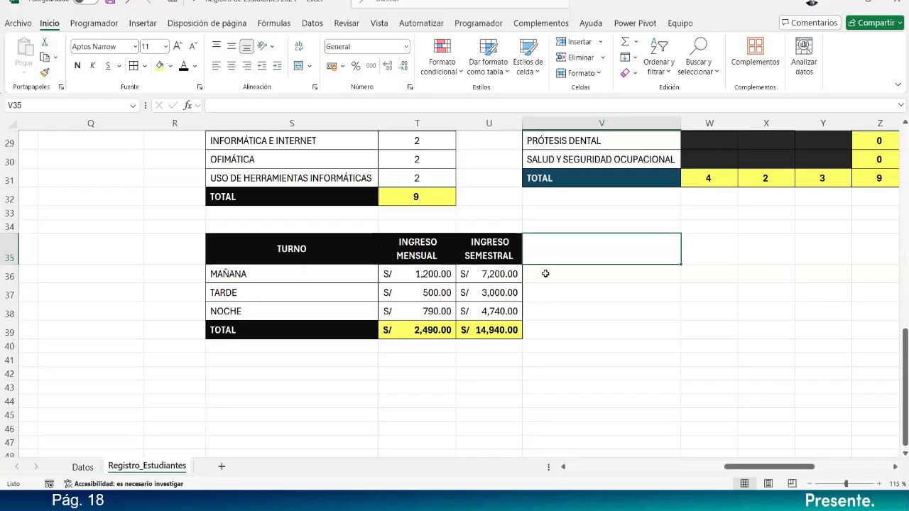
left_click(497, 273)
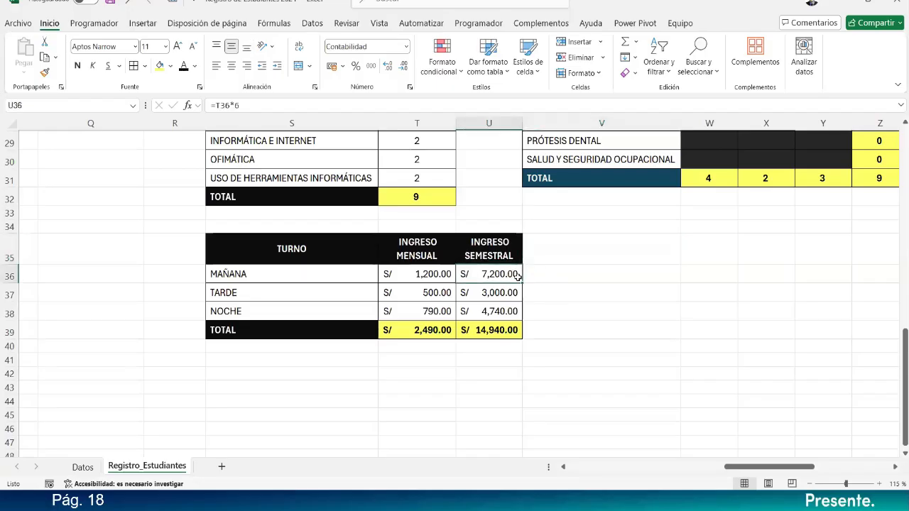
left_click(546, 273)
type("=")
left_click(411, 275)
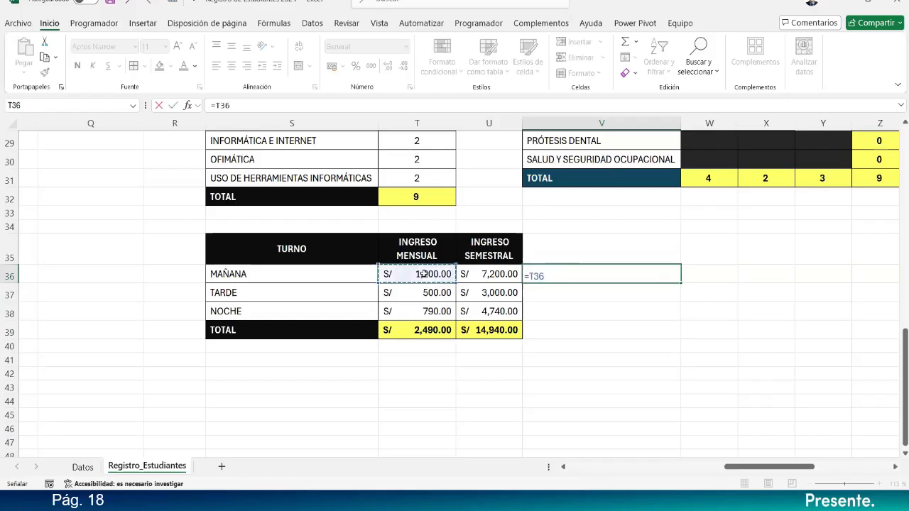
type("*12")
key("Return")
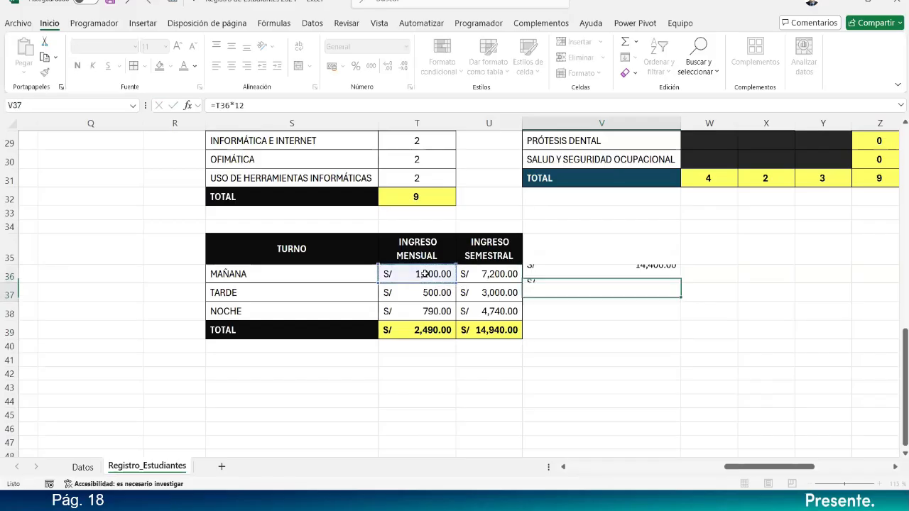
left_click(672, 280)
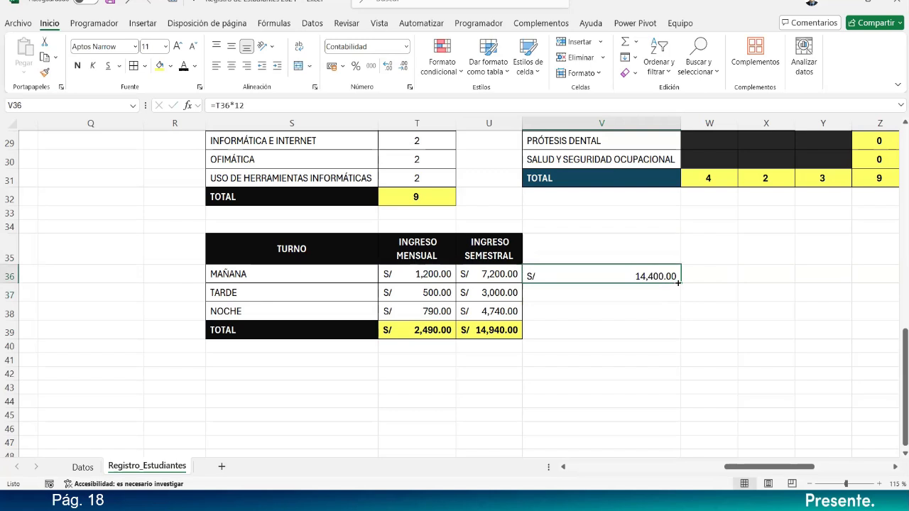
left_click_drag(680, 283, 674, 316)
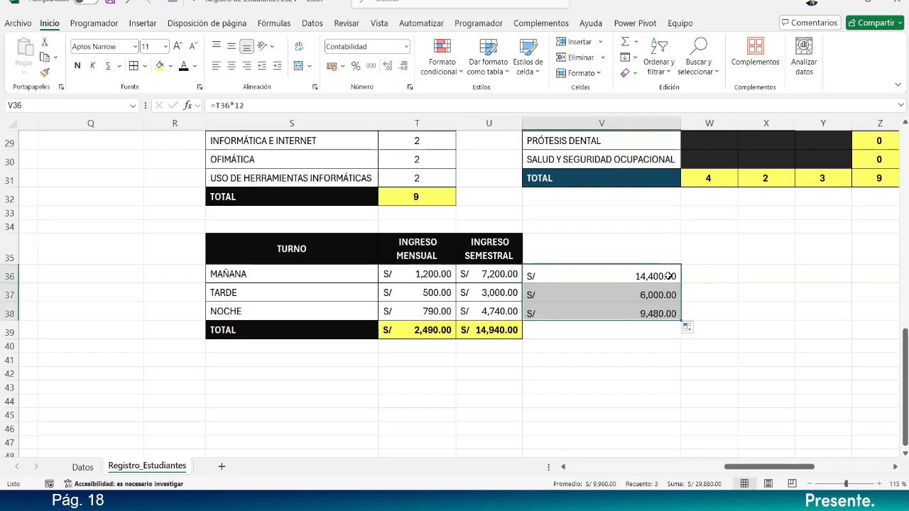
Cross-check the 12-month income in W36:W38 by entering =U36*2 in W36 and filling it down.
double_click(669, 275)
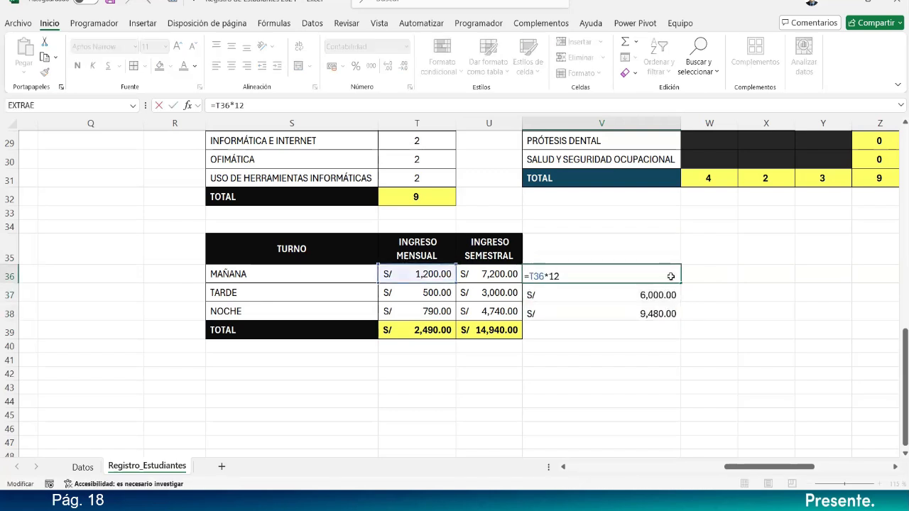
key("Return")
left_click(713, 277)
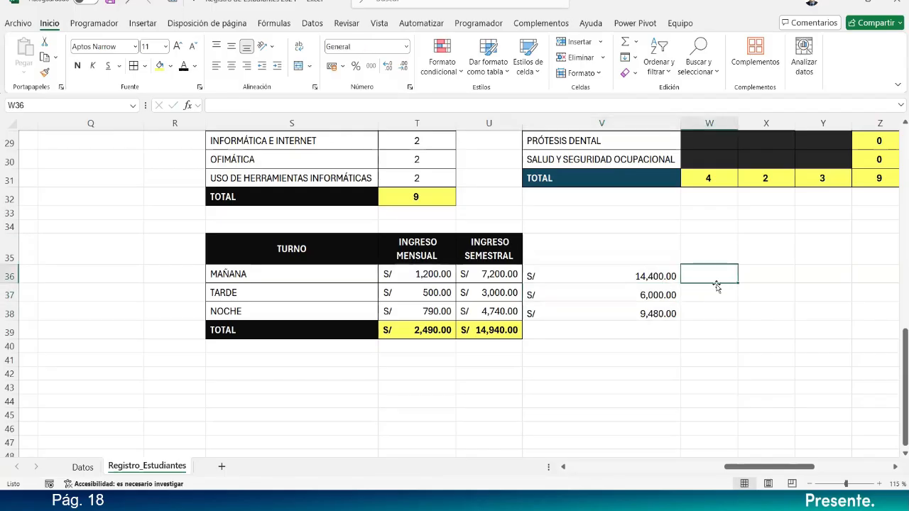
type("=")
left_click(512, 276)
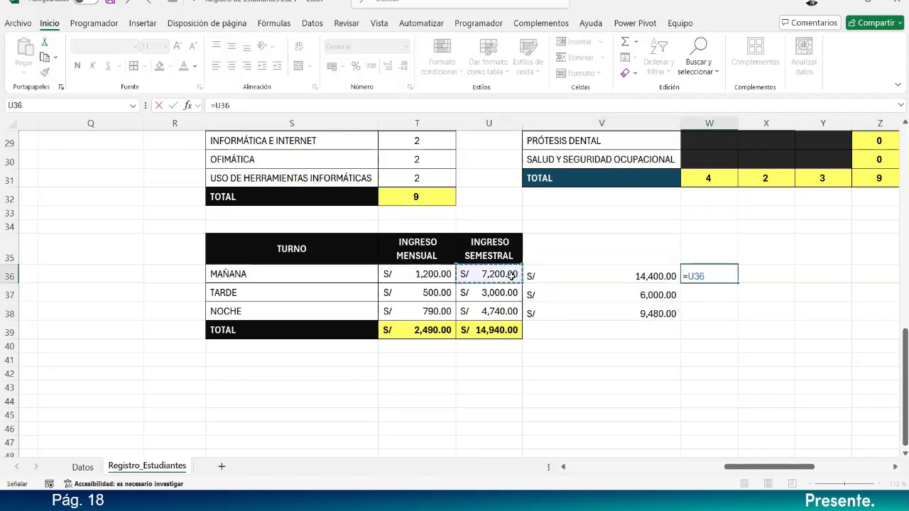
type("*2")
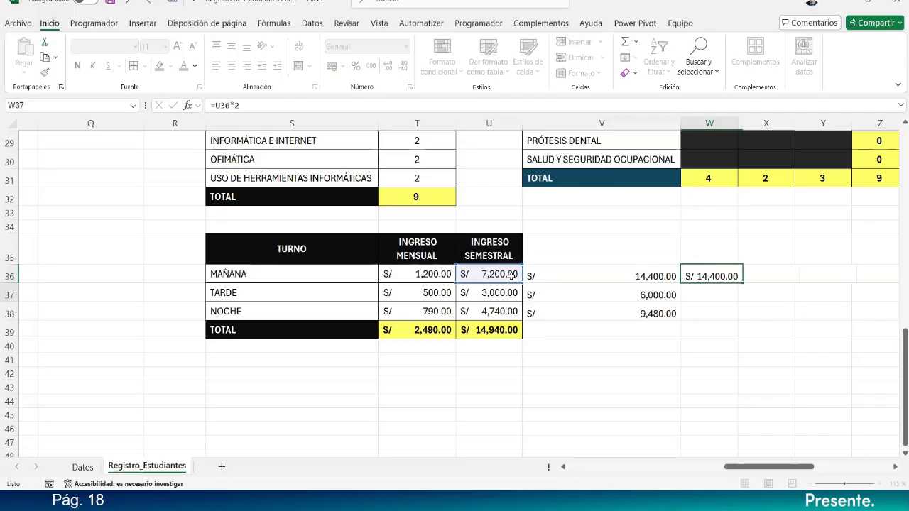
key("Return")
left_click(738, 283)
left_click_drag(742, 286, 734, 324)
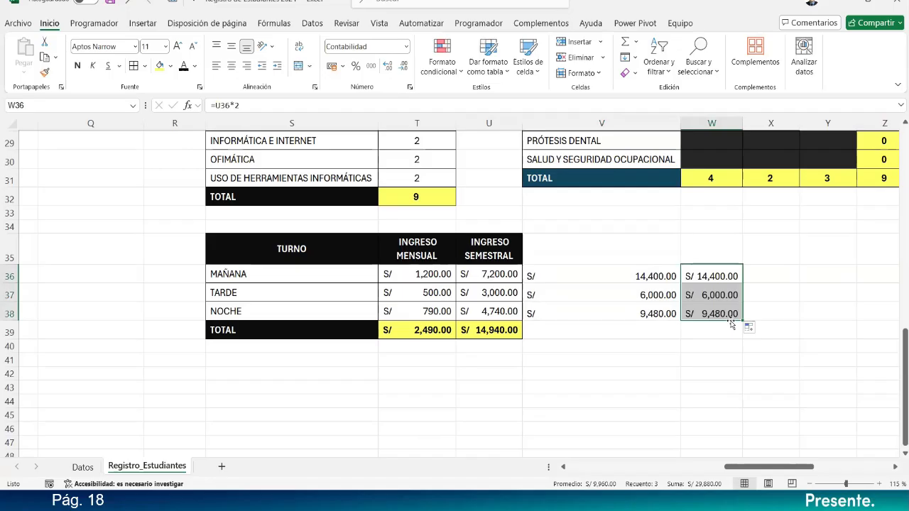
double_click(737, 276)
key("Escape")
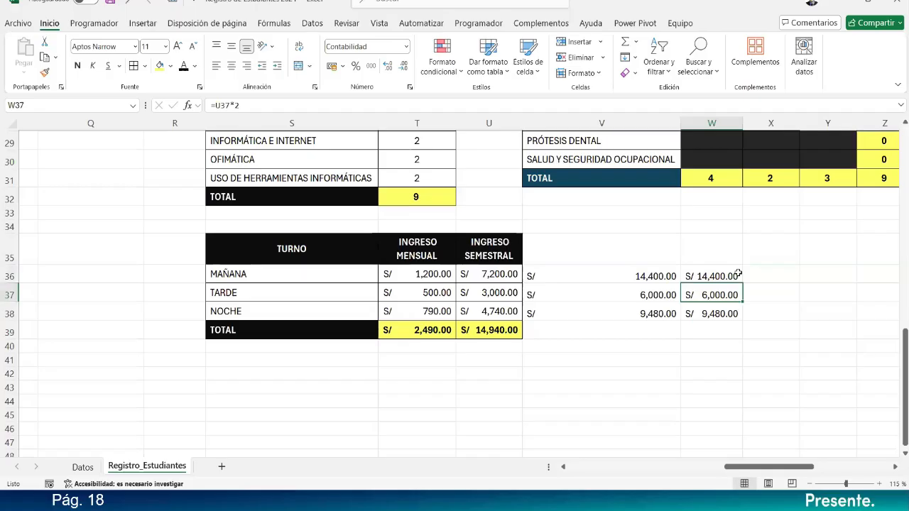
Extend the semester income header from U35 into V35 and change its text to INGRESO ANUAL.
left_click(524, 252)
left_click(515, 257)
left_click_drag(522, 264, 636, 266)
left_click(624, 248)
double_click(624, 248)
double_click(623, 248)
type("ANUAL")
key("Return")
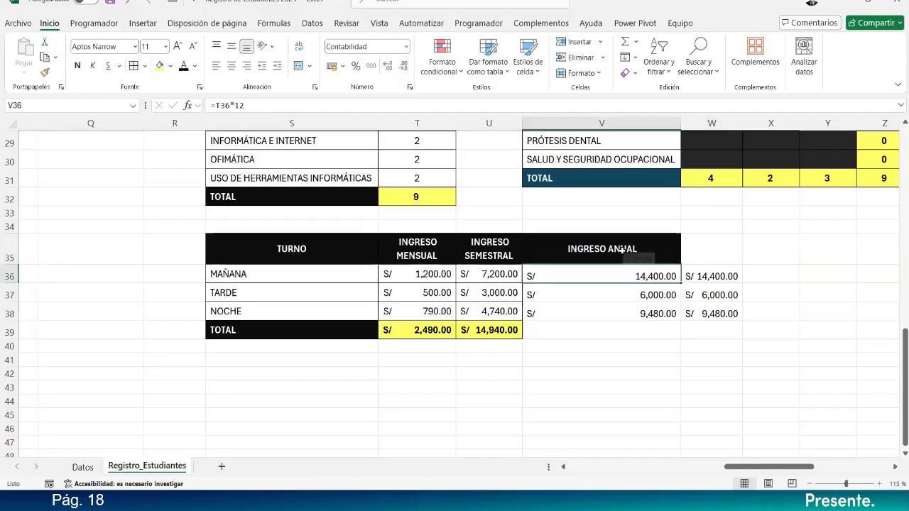
Clear the check values in W35:W39 and add borders around the annual income cells V36:V38.
left_click_drag(713, 258, 710, 335)
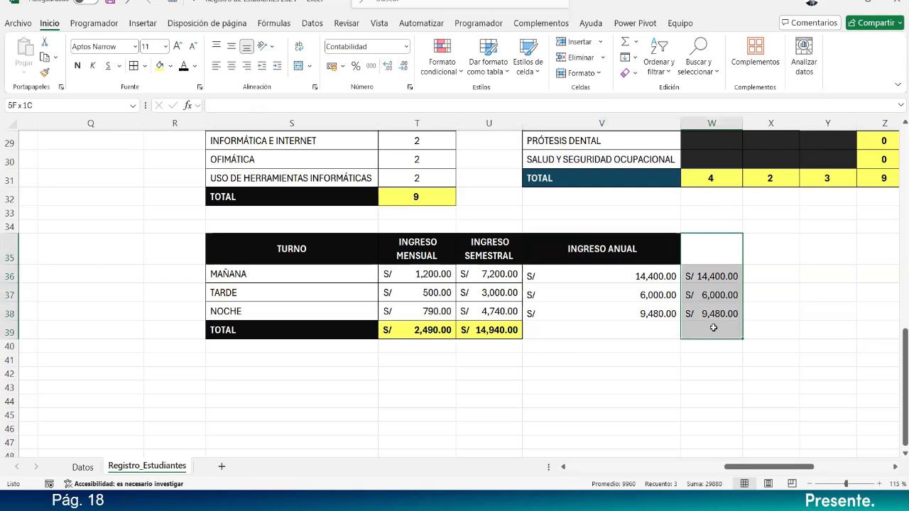
key("Delete")
left_click_drag(532, 276, 534, 314)
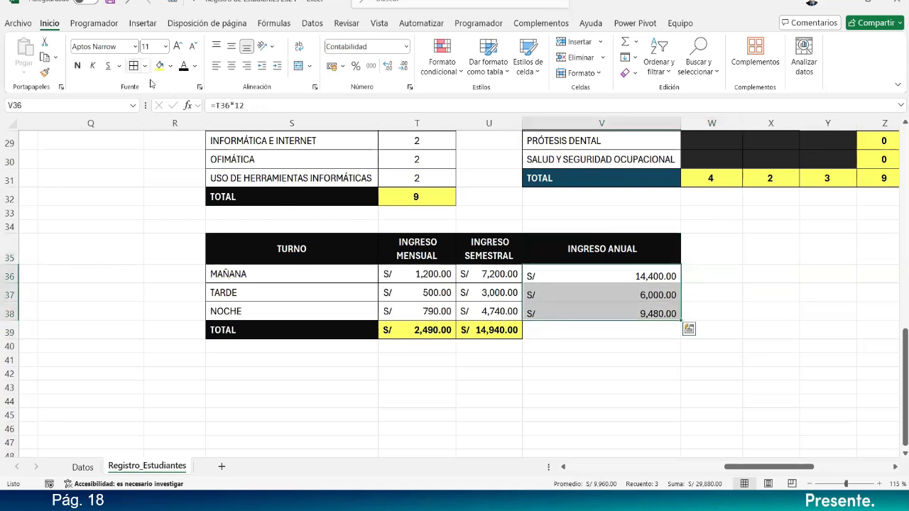
left_click(579, 273)
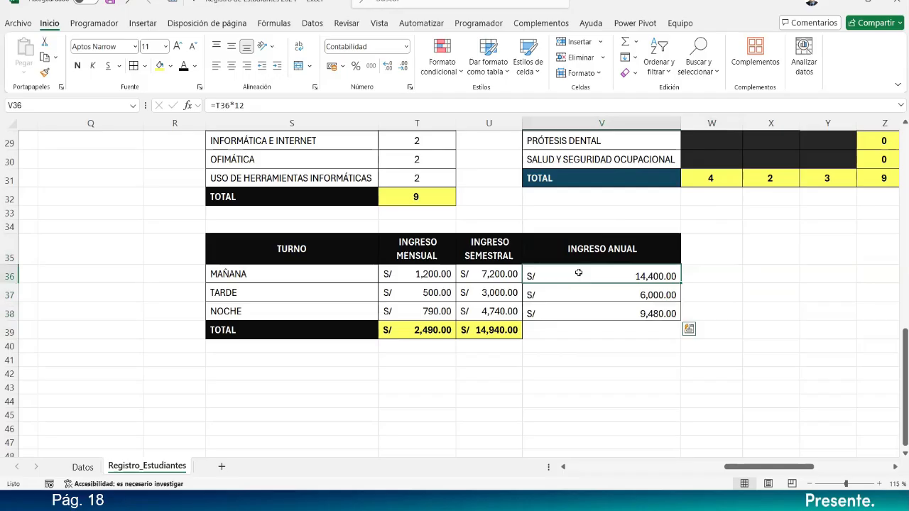
Change the annual income formula in V36 to =U36*2 and fill it down to V38.
double_click(644, 276)
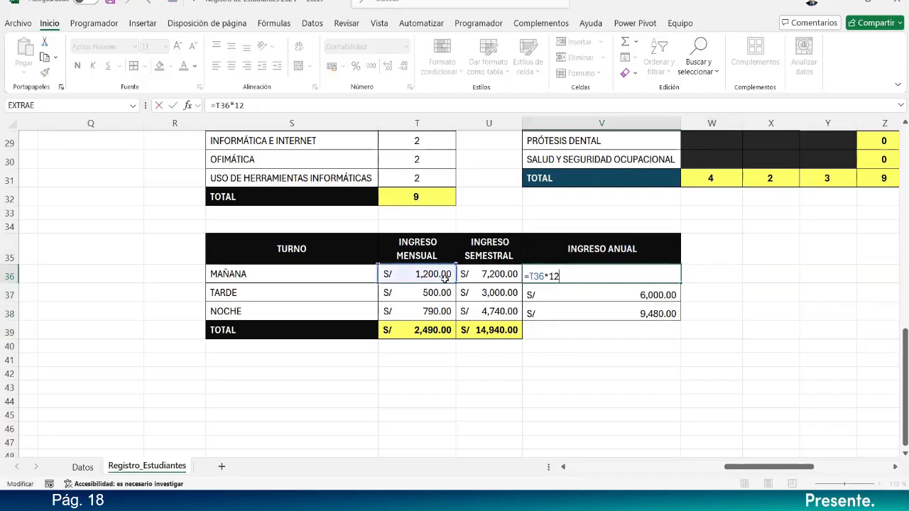
double_click(541, 276)
left_click(486, 274)
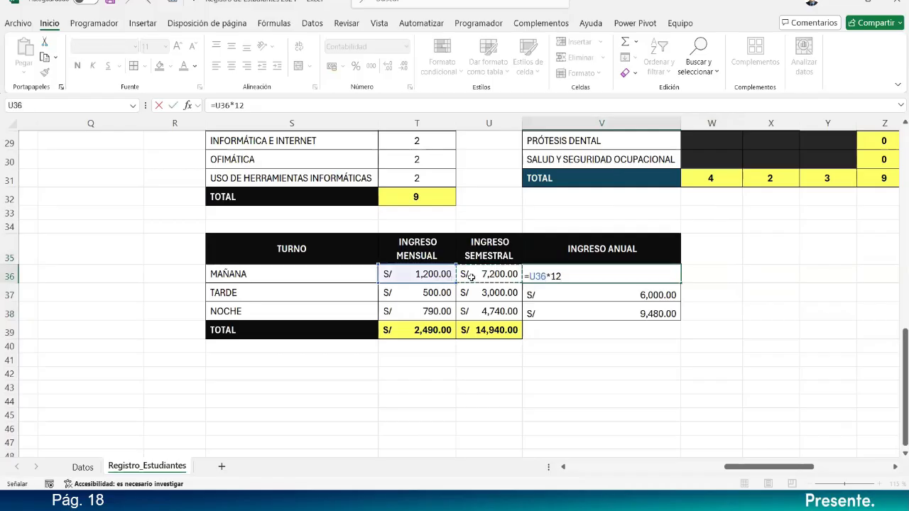
left_click(554, 275)
key("BackSpace")
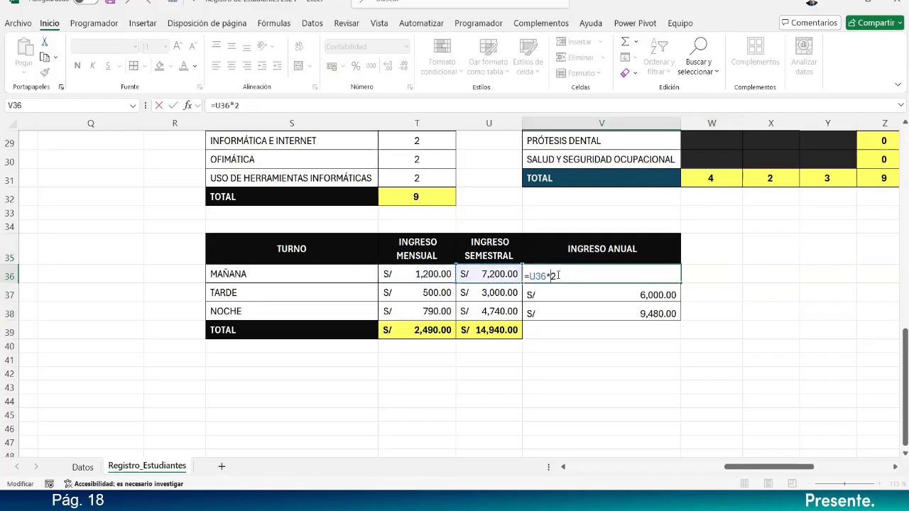
key("ctrl+Return")
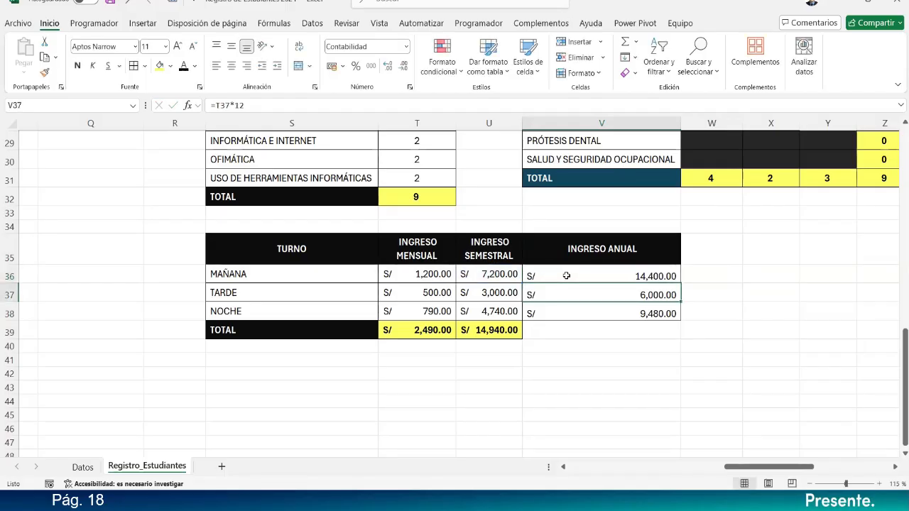
left_click_drag(680, 287, 675, 321)
left_click(664, 276)
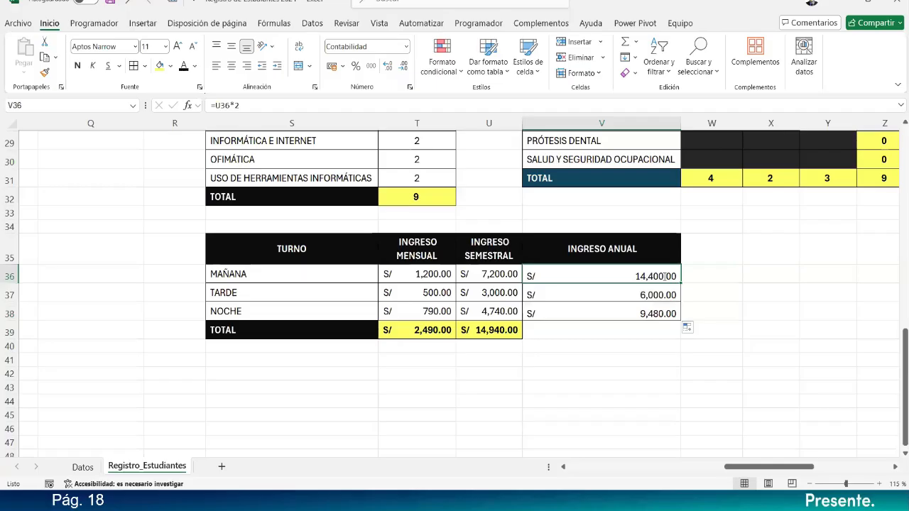
double_click(665, 277)
key("Escape")
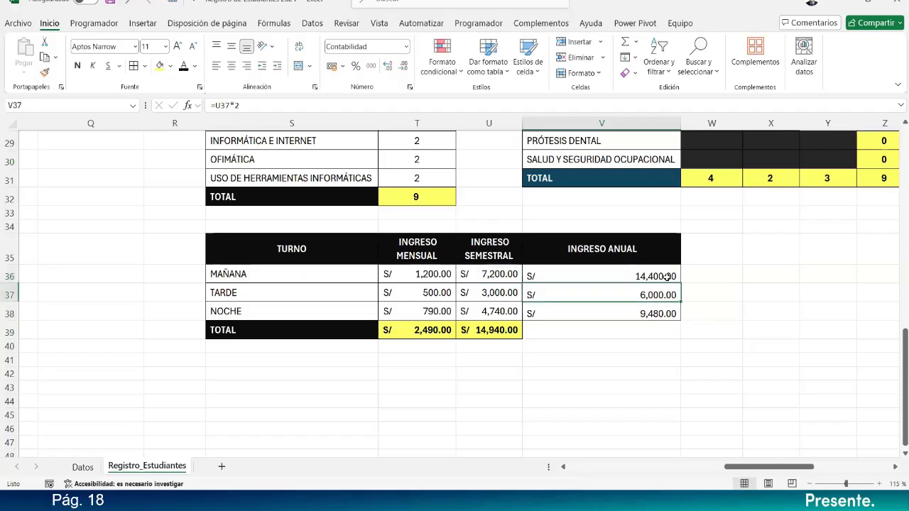
Extend the total formula and its formatting from U39 into V39 for the annual income column.
left_click(509, 329)
left_click_drag(524, 337, 617, 333)
left_click(658, 329)
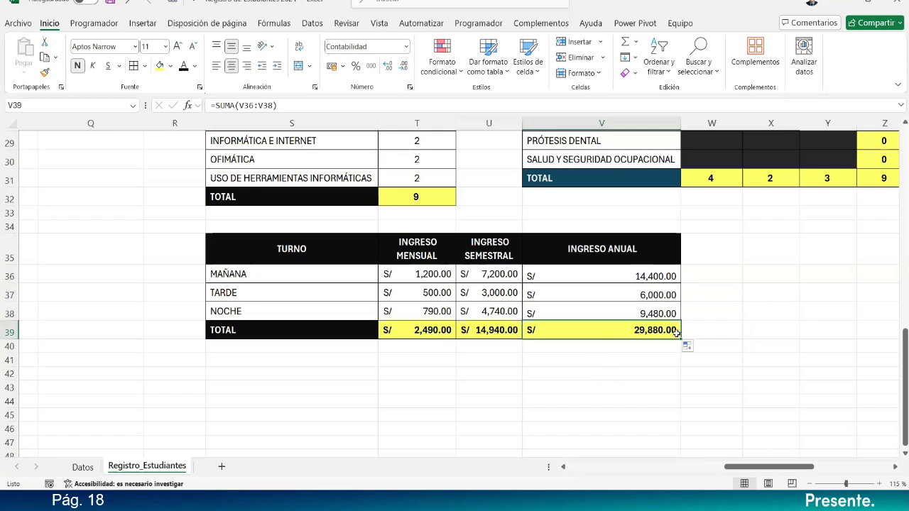
Examine the SUMAR.SI formula of T36 and its sum range in the PENSIÓN column.
left_click(436, 274)
scroll(435, 273, "up", 10)
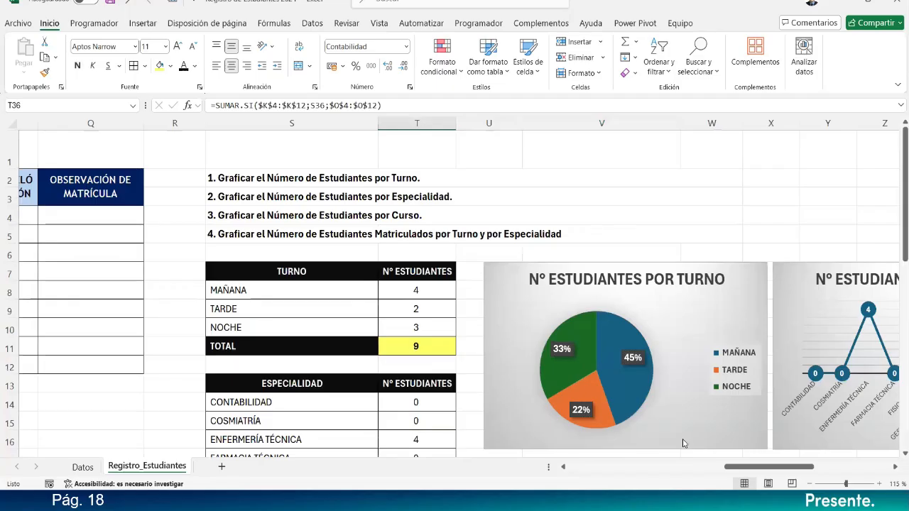
left_click_drag(778, 466, 707, 475)
left_click(356, 105)
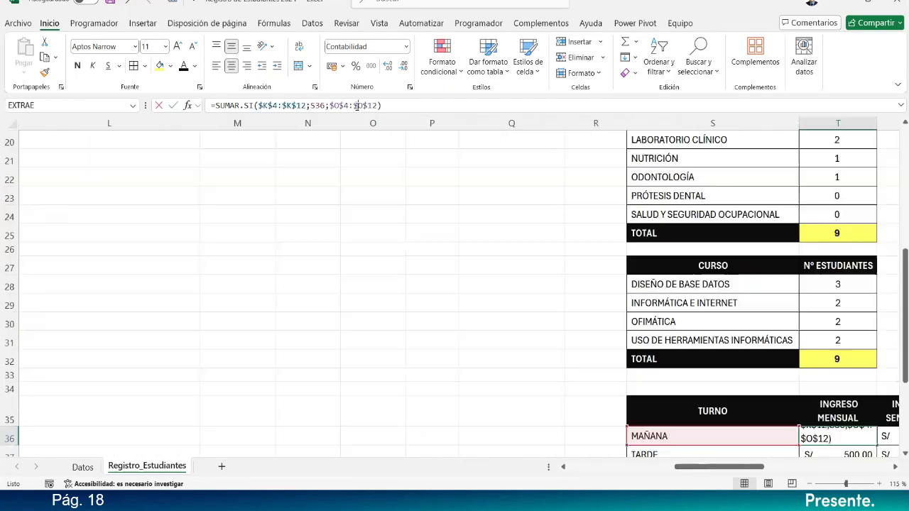
scroll(795, 348, "up", 6)
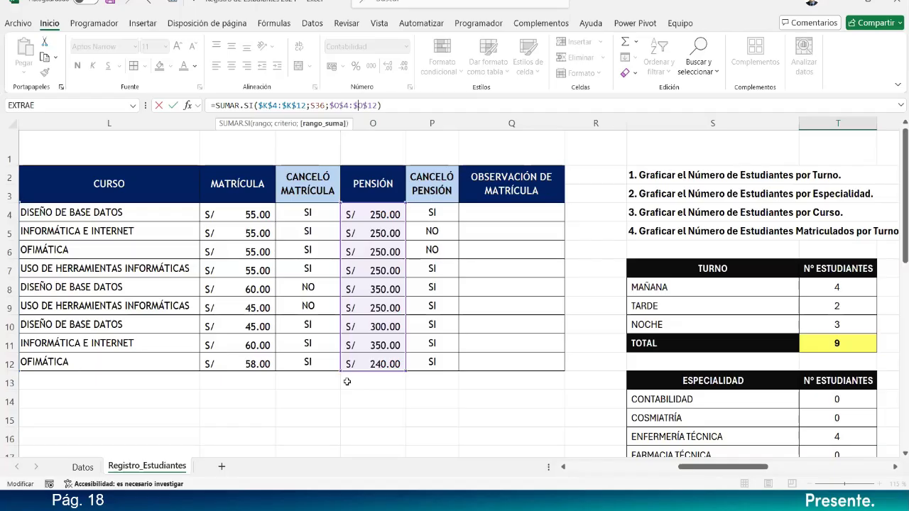
key("Return")
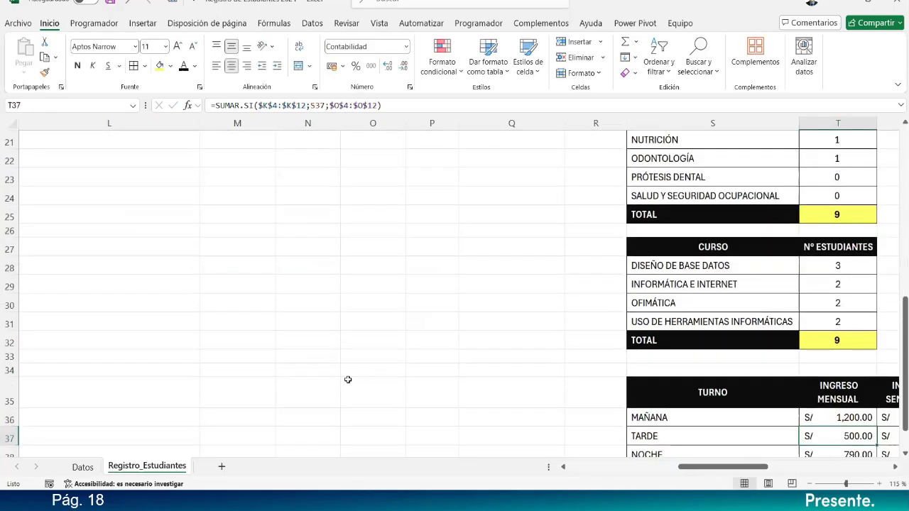
Compare the monthly income cells T36:T38 with the MATRÍCULA and PENSIÓN columns of the student register.
scroll(626, 436, "down", 1)
mouse_move(708, 466)
left_mouse_down()
mouse_move(734, 468)
mouse_move(723, 467)
left_mouse_up()
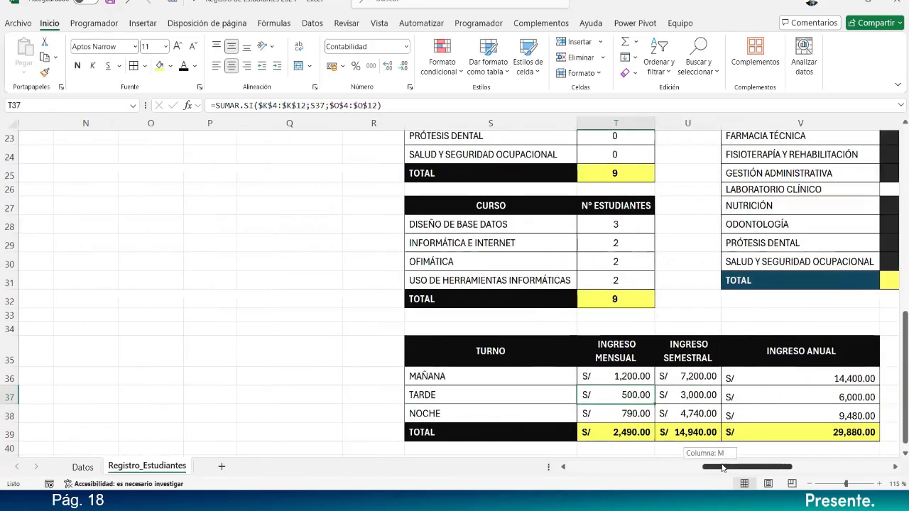
left_click(620, 376)
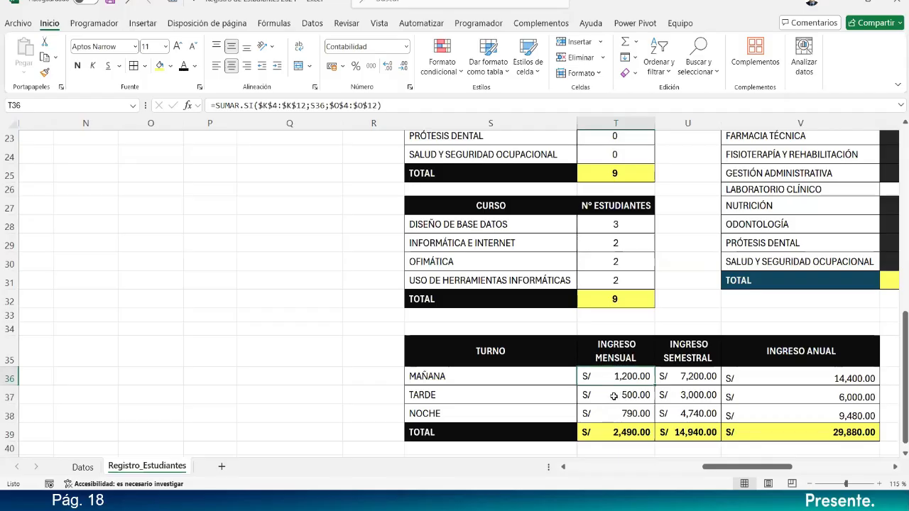
left_click_drag(617, 376, 615, 415)
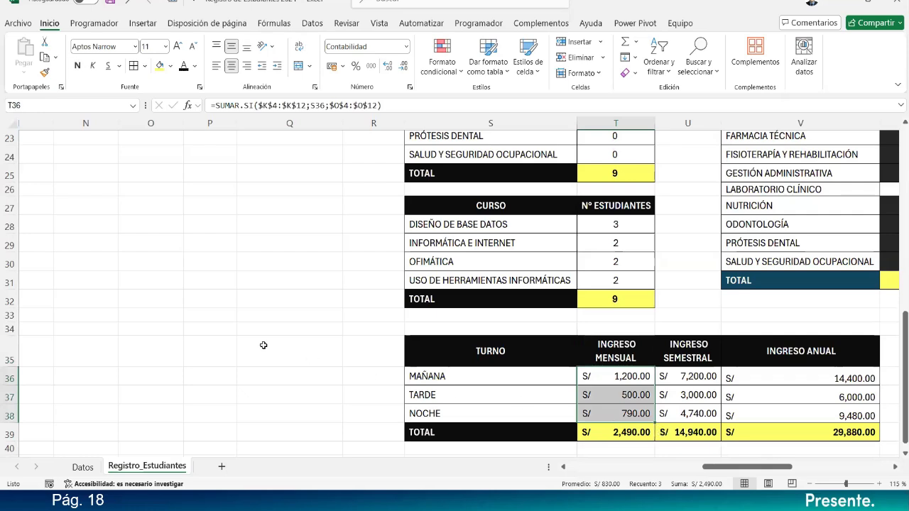
scroll(263, 345, "up", 7)
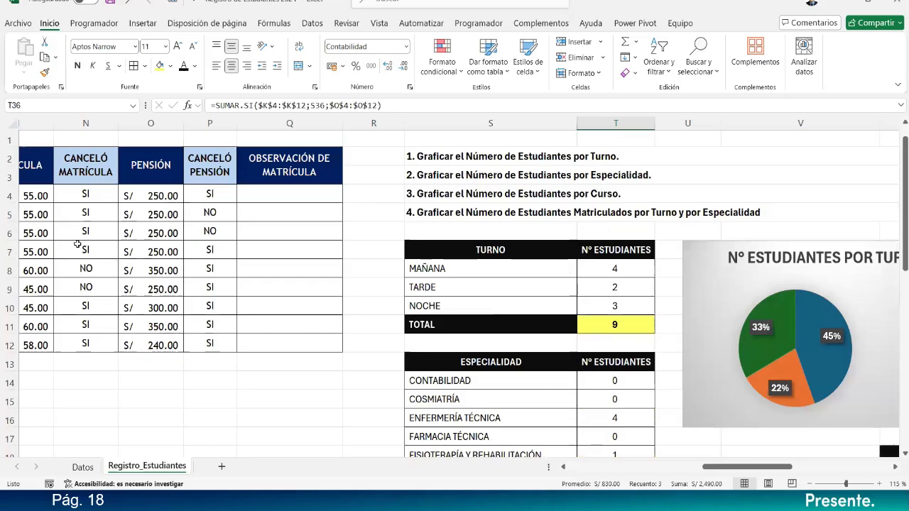
scroll(691, 472, "left", 3)
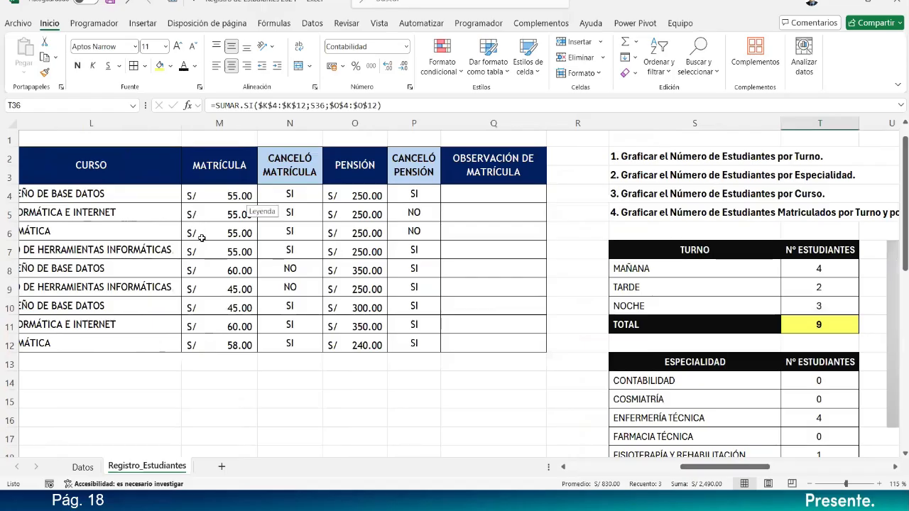
scroll(373, 326, "down", 6)
scroll(373, 326, "down", 2)
Insert a + before the SUMAR.SI function in T36's formula to make room for another term.
left_click(795, 333)
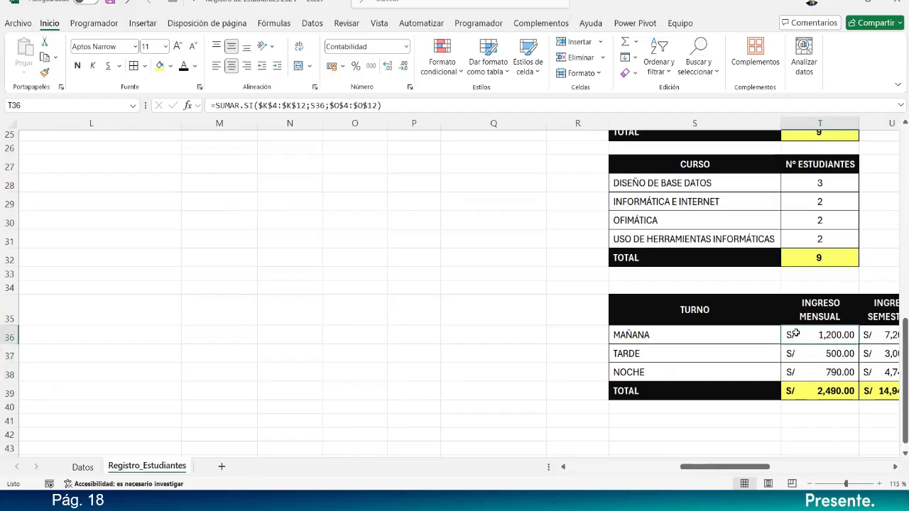
left_click_drag(708, 467, 745, 467)
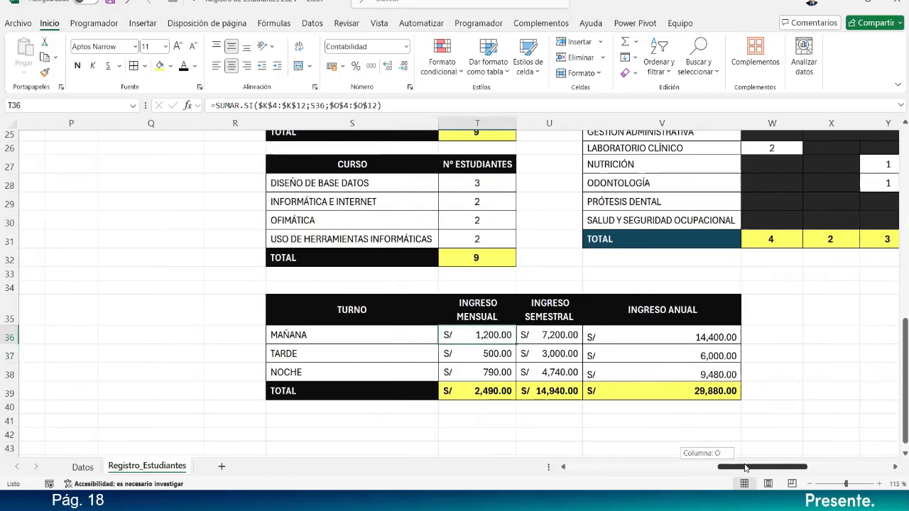
double_click(458, 334)
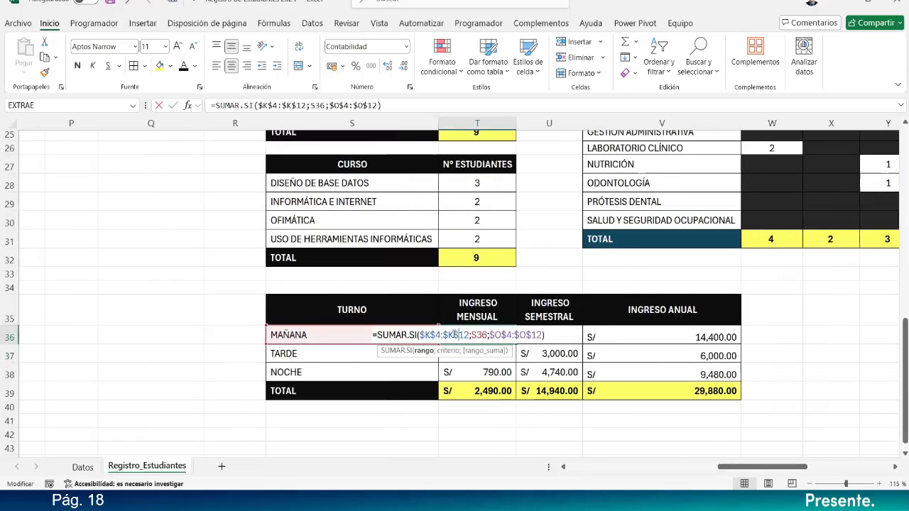
left_click(377, 334)
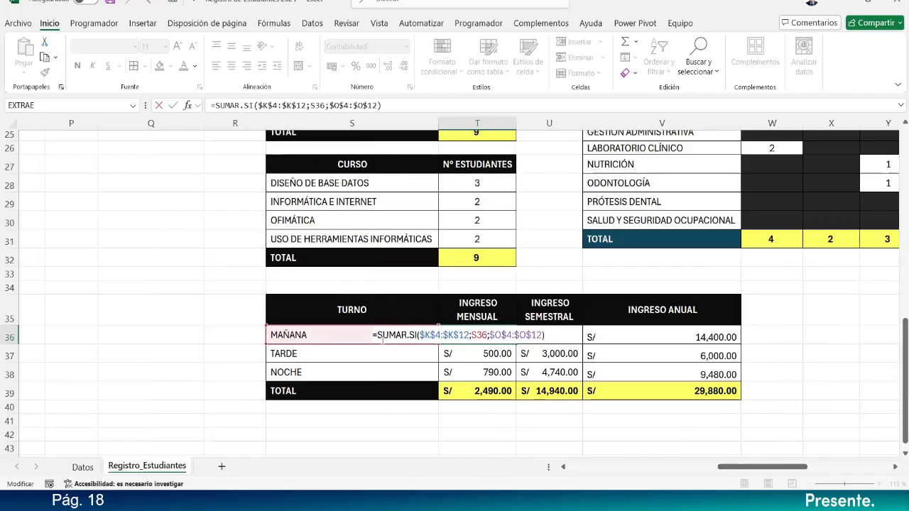
type("+")
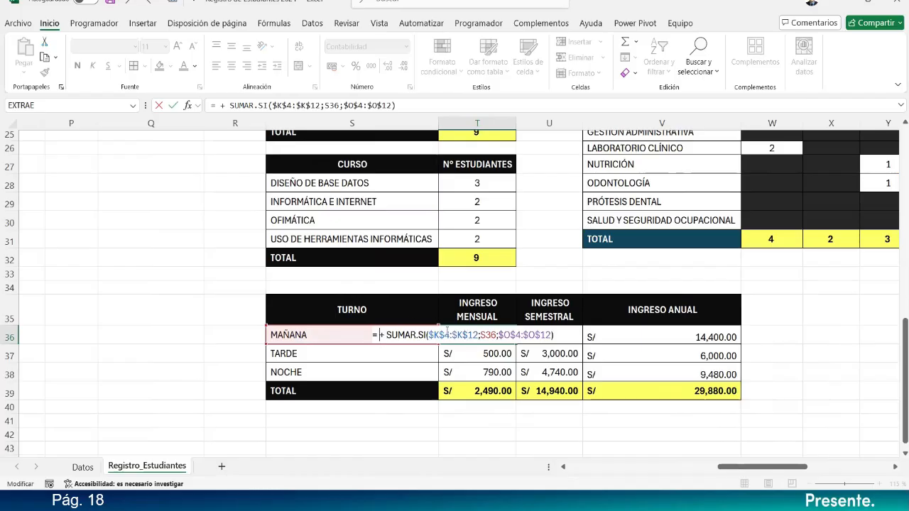
key("Left")
key("Left")
Insert a SUMAR.SI function before the + in T36's formula.
type("SUM")
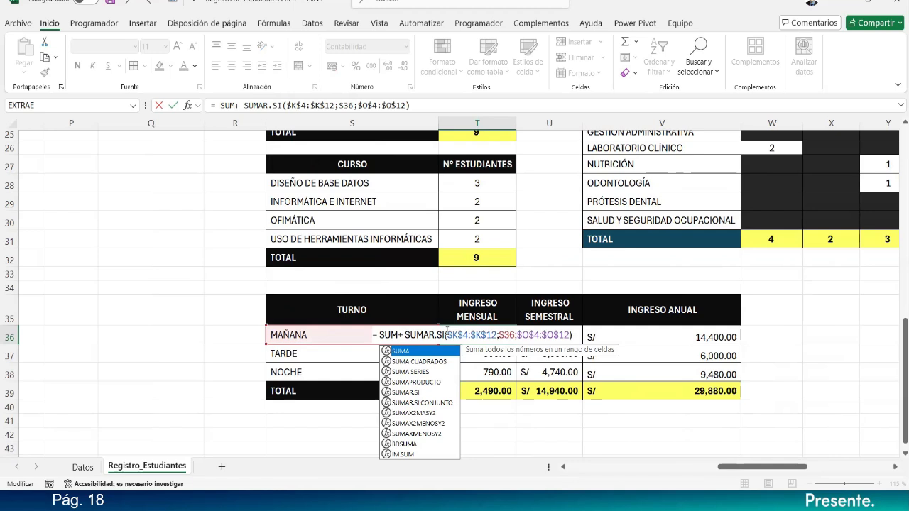
key("Down")
key("Down")
key("Down")
key("Down")
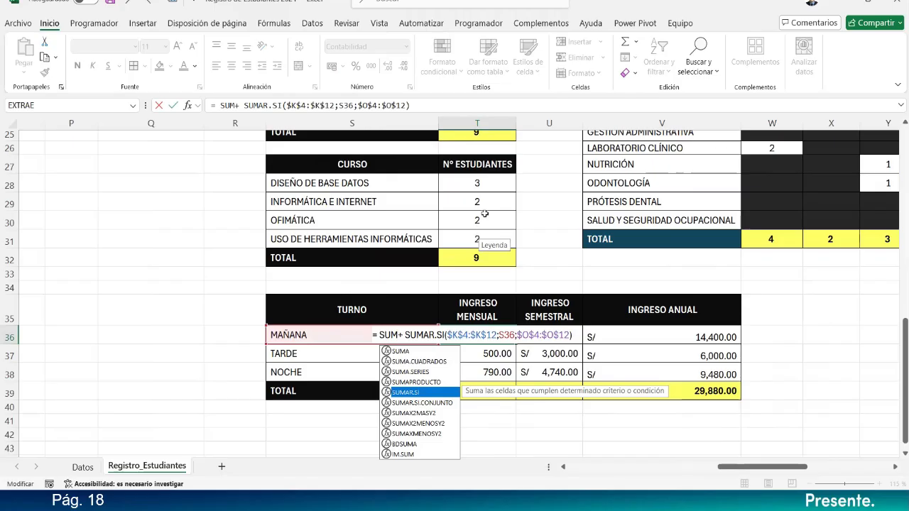
key("Tab")
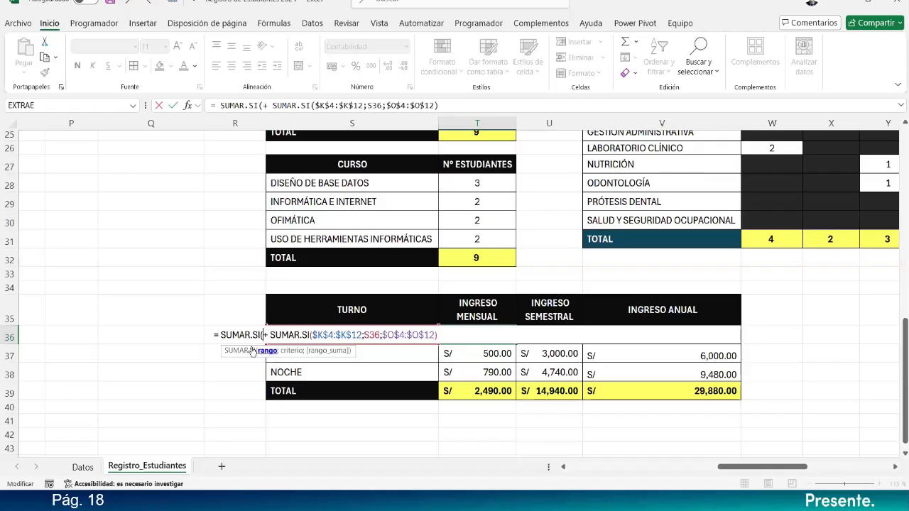
Set the new function's criteria range to the TURNO cells K4:K12 as the absolute reference $K$4:$K$12.
scroll(111, 286, "up", 5)
scroll(111, 286, "up", 3)
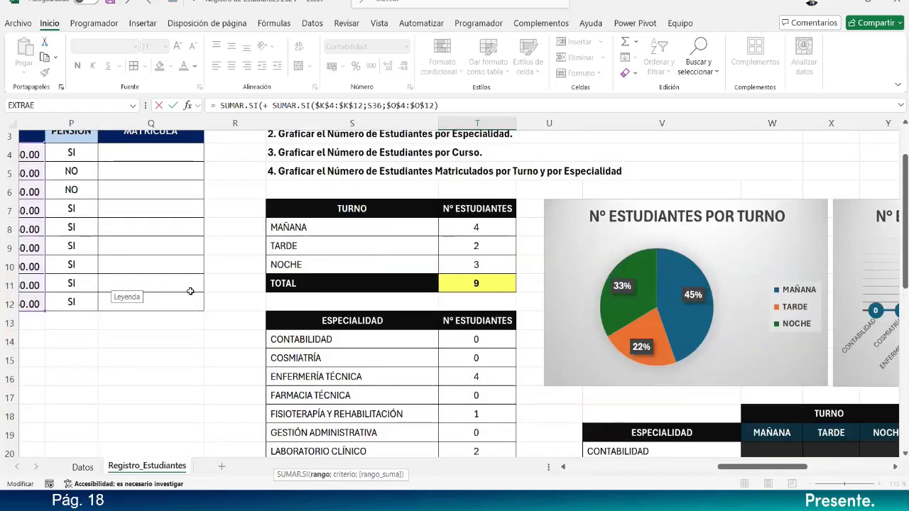
left_click_drag(754, 469, 691, 480)
scroll(172, 319, "up", 1)
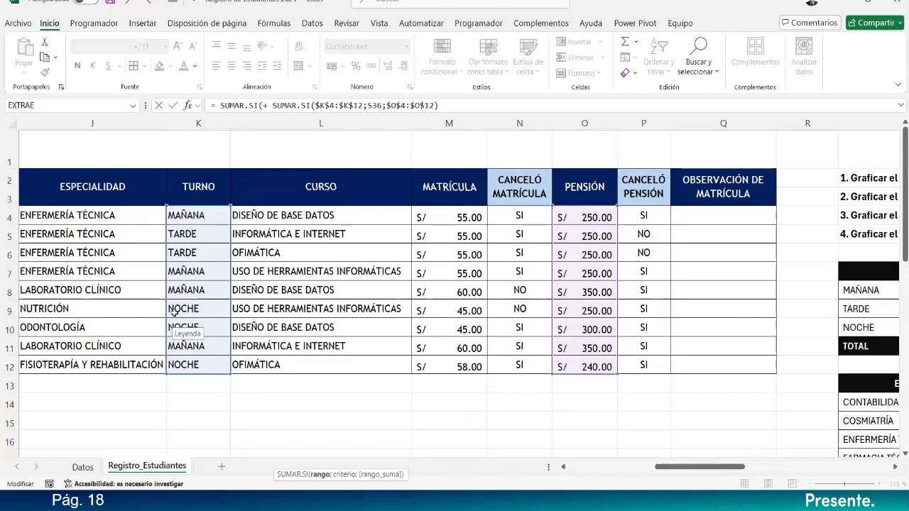
left_click_drag(203, 217, 201, 364)
left_click(291, 105)
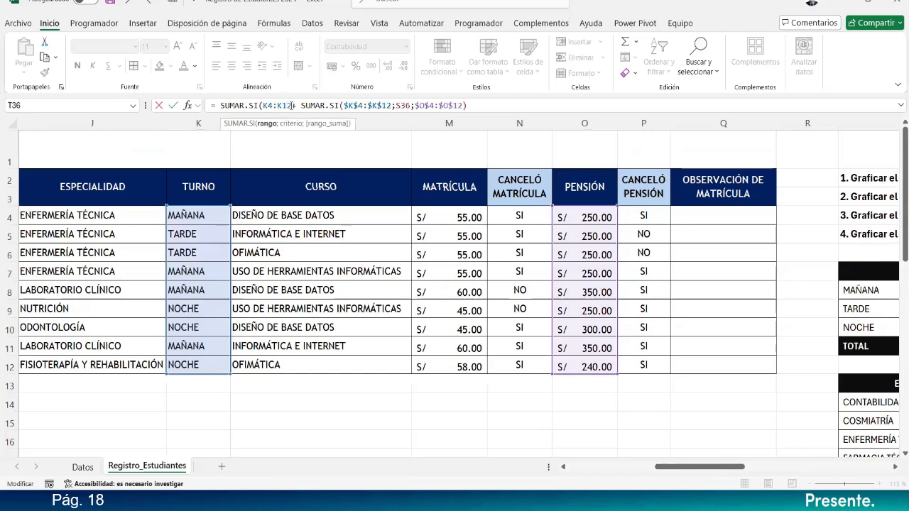
key("F4")
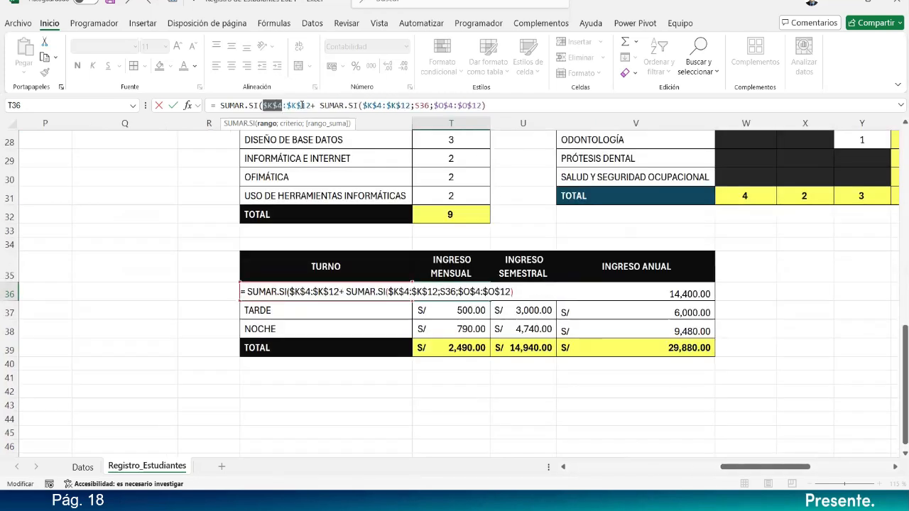
left_click(310, 105)
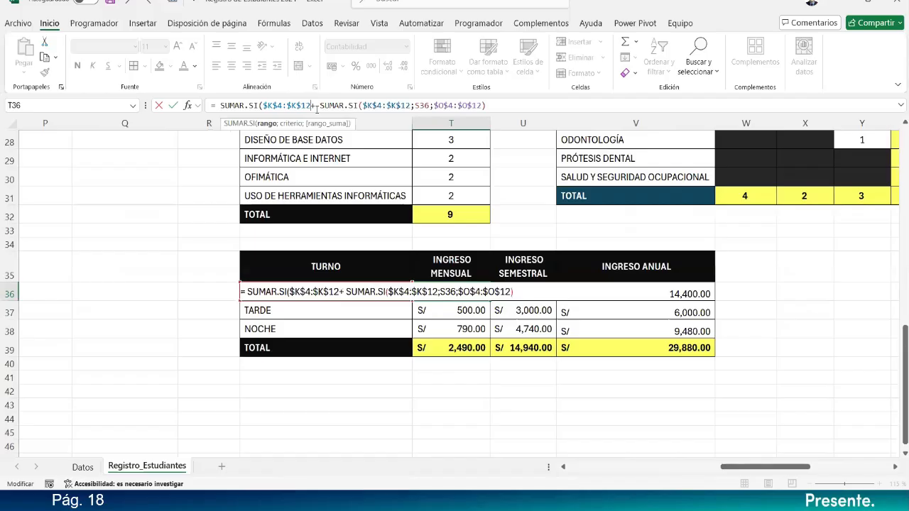
Add S36 as the criterion of the new SUMAR.SI, with semicolons separating it from the neighbouring arguments.
type(";")
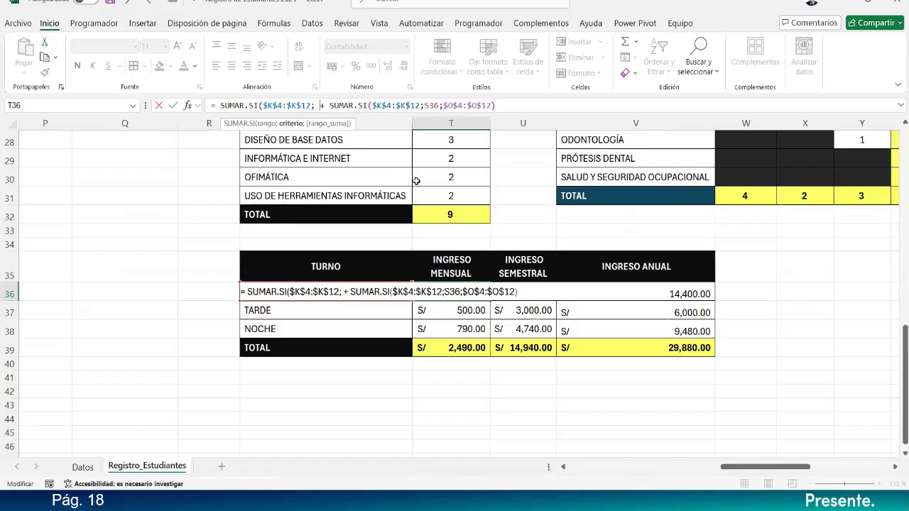
left_click(249, 292)
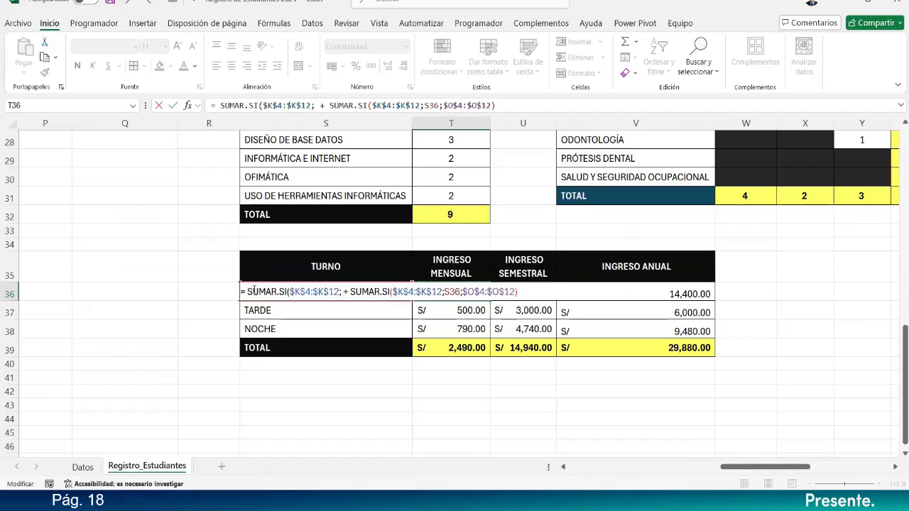
left_click(315, 105)
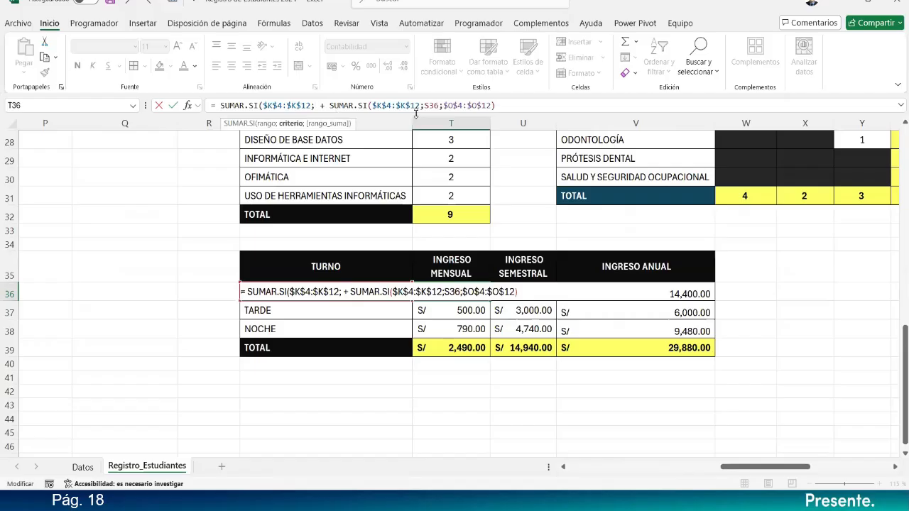
type("S36")
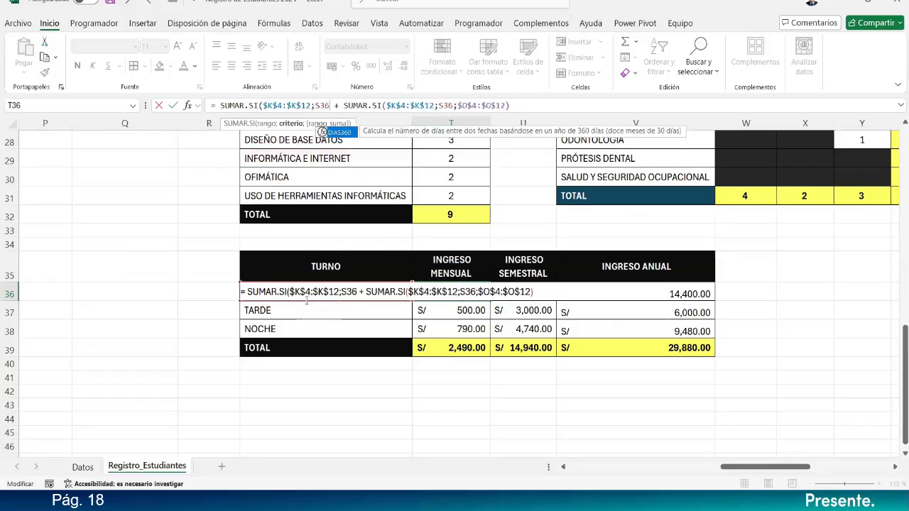
type(";")
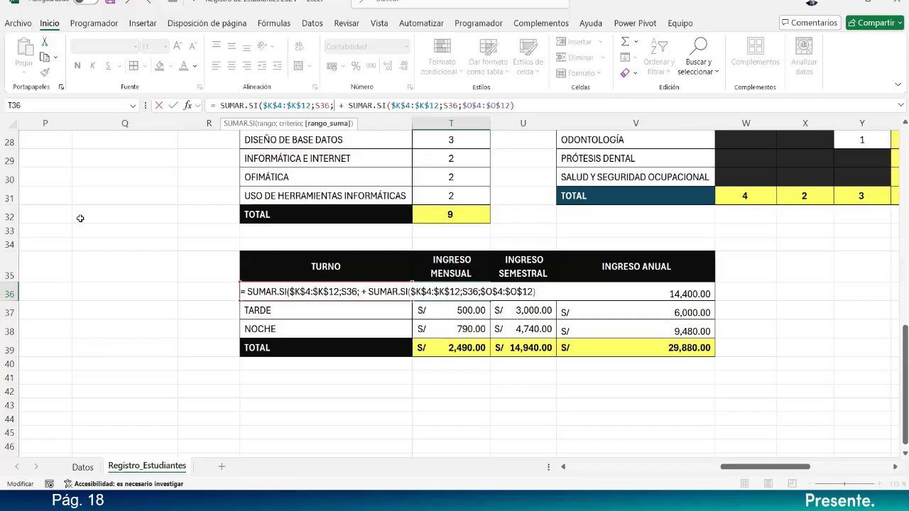
Set the new function's sum range to the MATRÍCULA cells M4:M12 as the absolute reference $M$4:$M$12.
scroll(80, 217, "up", 9)
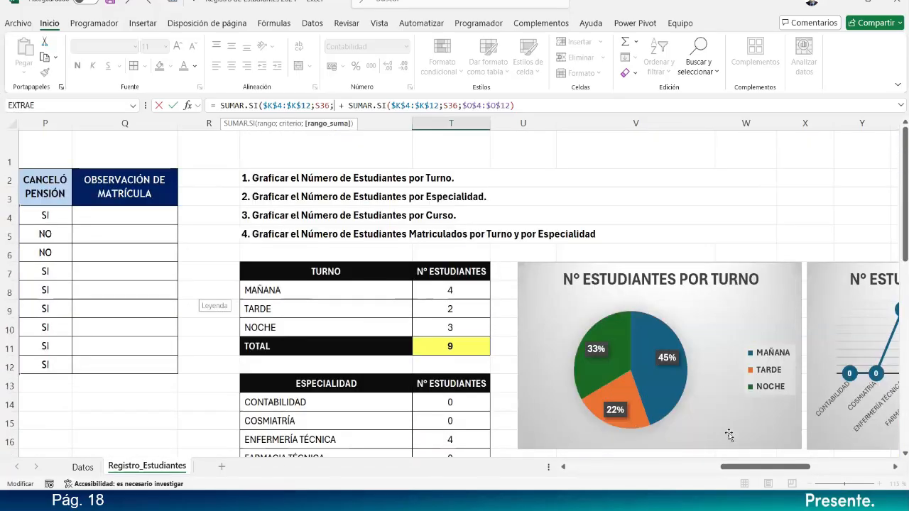
left_click_drag(761, 467, 712, 467)
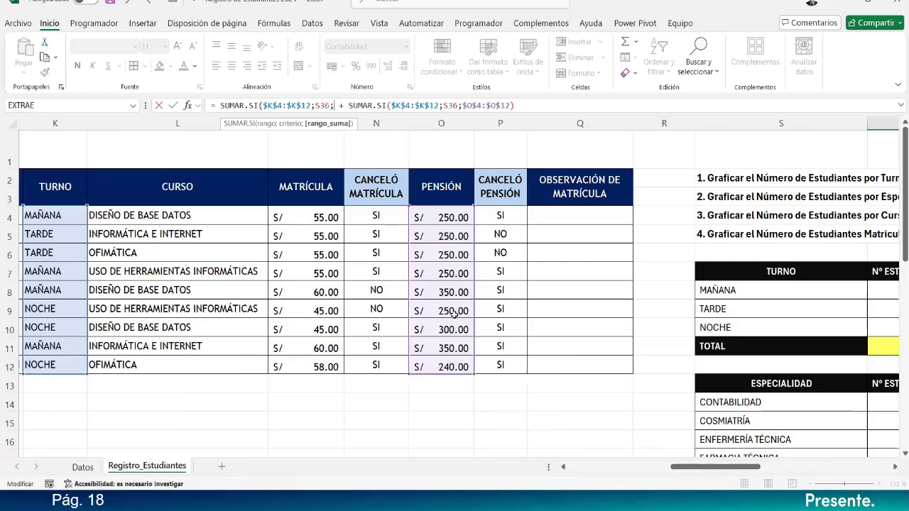
left_click_drag(294, 210, 296, 361)
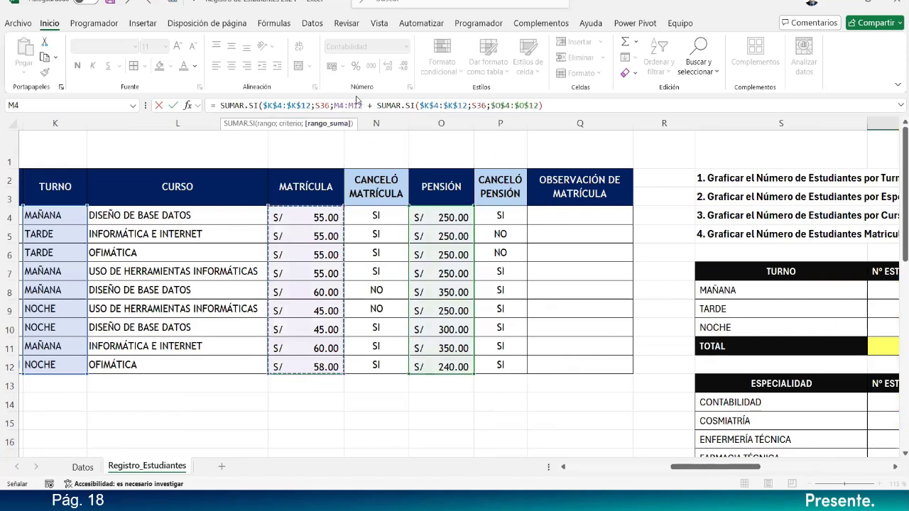
left_click(376, 103)
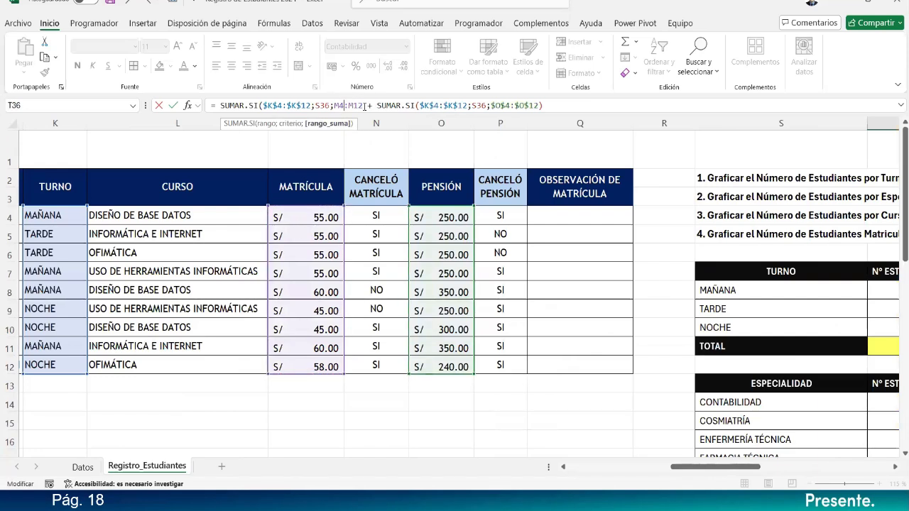
key("F4")
left_click(364, 105)
key("F4")
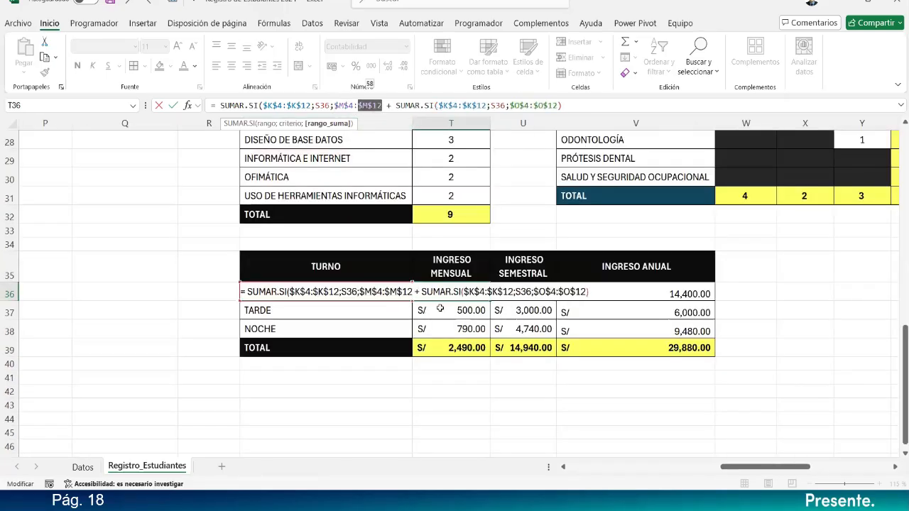
Close the first SUMAR.SI with a parenthesis directly after $M$12 and enter the combined formula in T36.
left_click(382, 106)
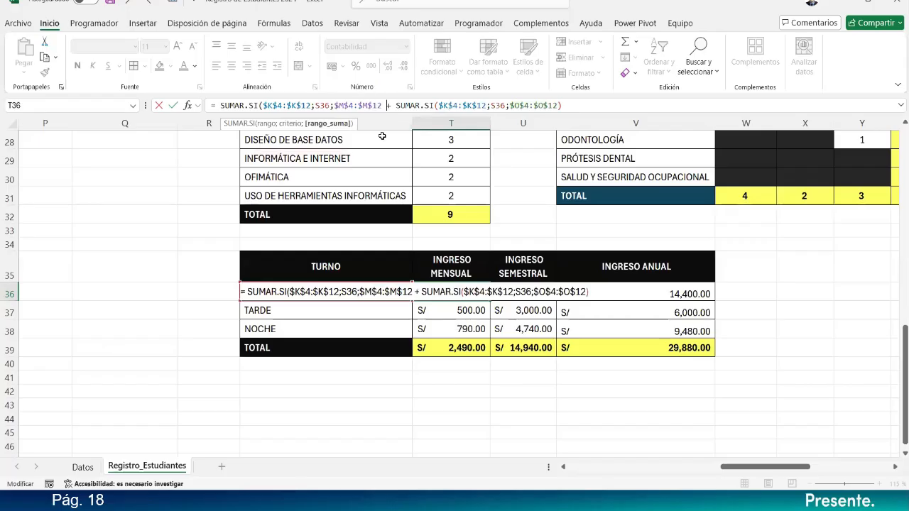
type(")")
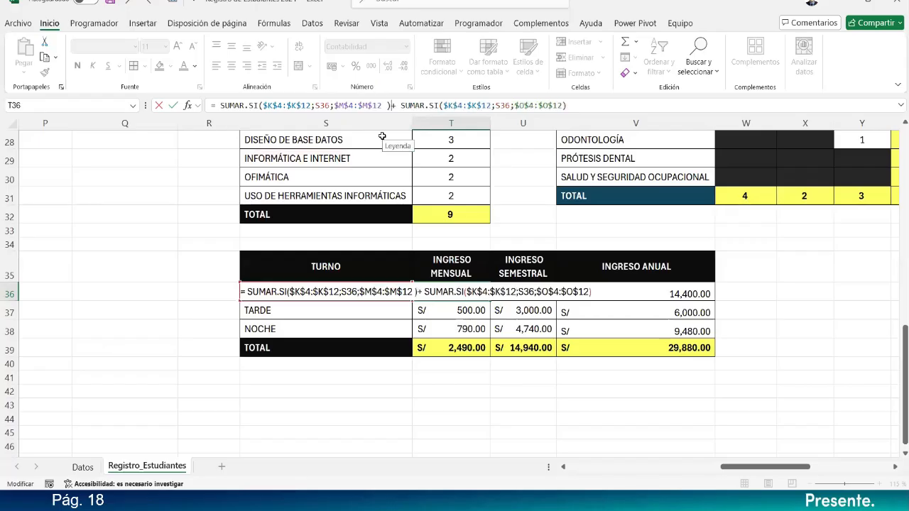
left_click(390, 105)
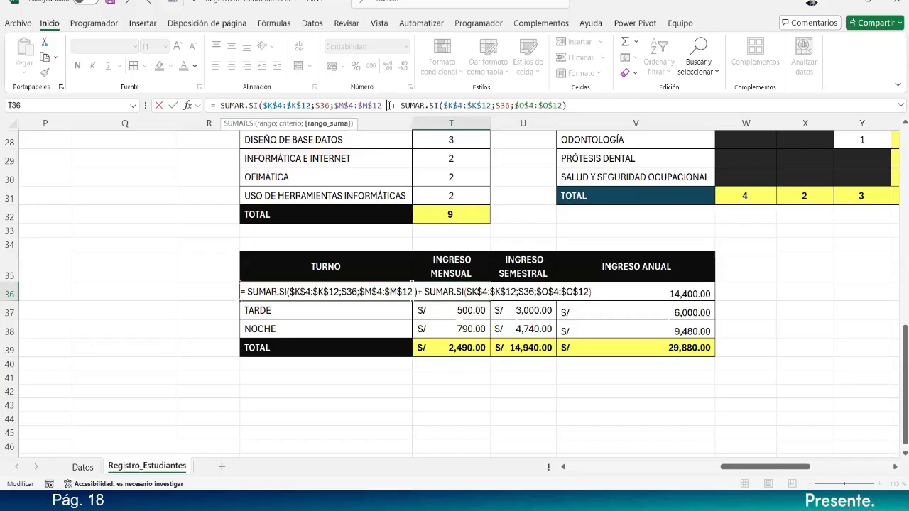
key("BackSpace")
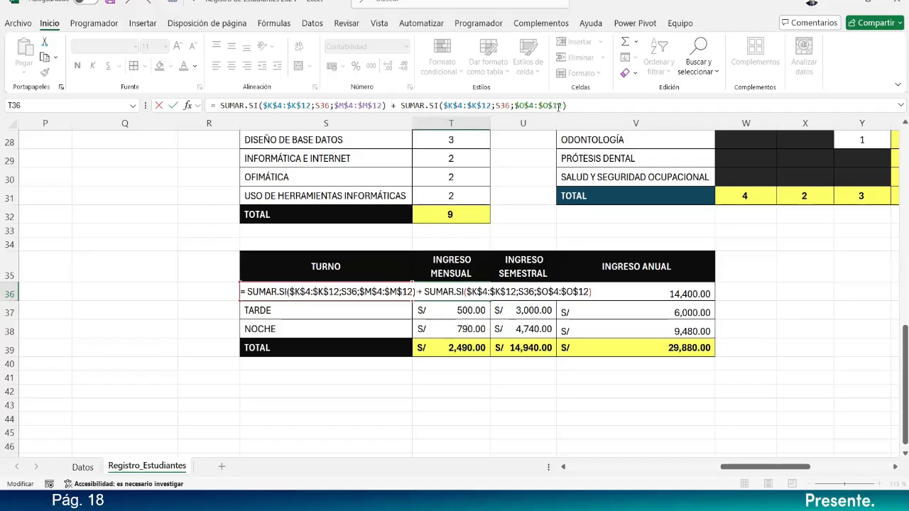
key("Return")
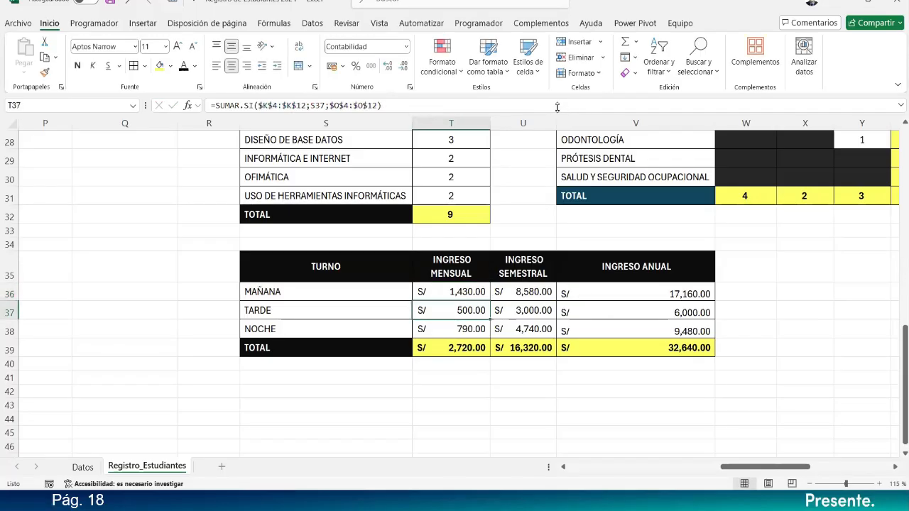
Fill the extended monthly income formula from T36 down to T38 for TARDE and NOCHE.
left_click(474, 294)
left_click_drag(481, 301, 484, 340)
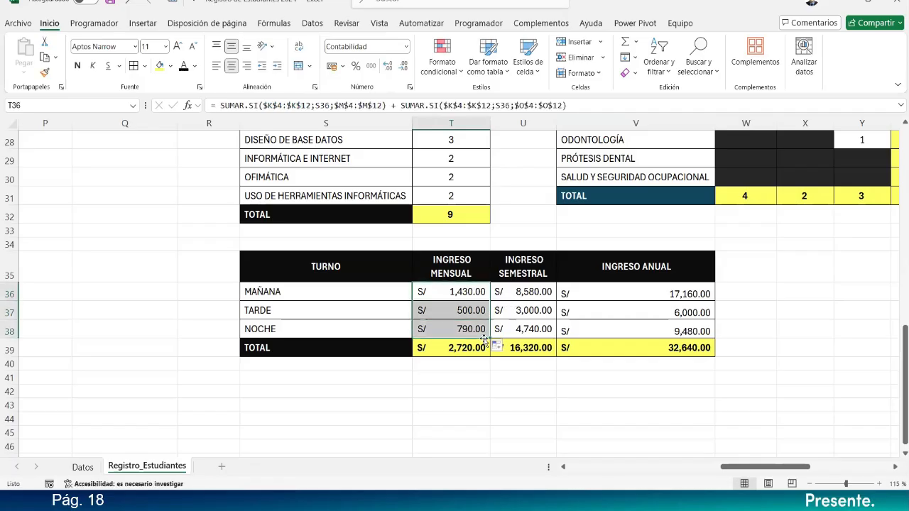
left_click(474, 292)
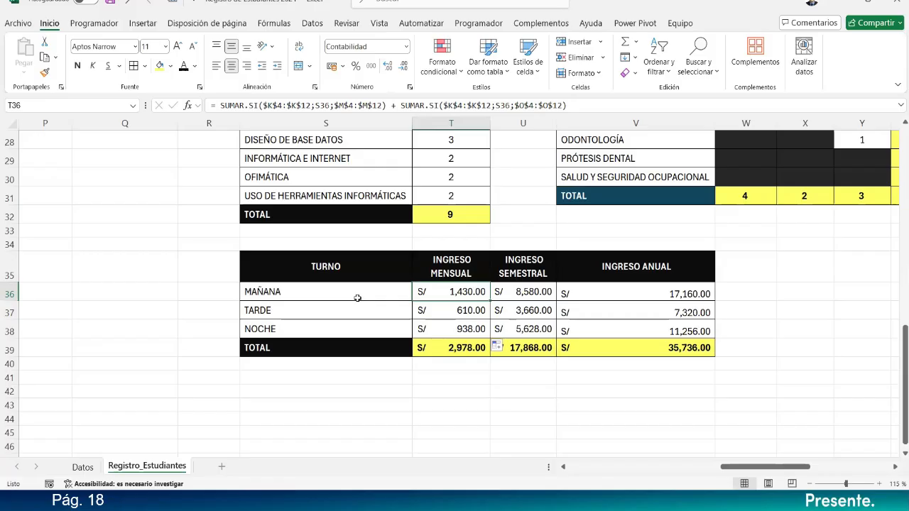
Set CANCELÓ MATRÍCULA to SI in N8 and N9 of the student register.
left_click_drag(743, 467, 718, 474)
scroll(272, 332, "up", 7)
scroll(273, 333, "up", 3)
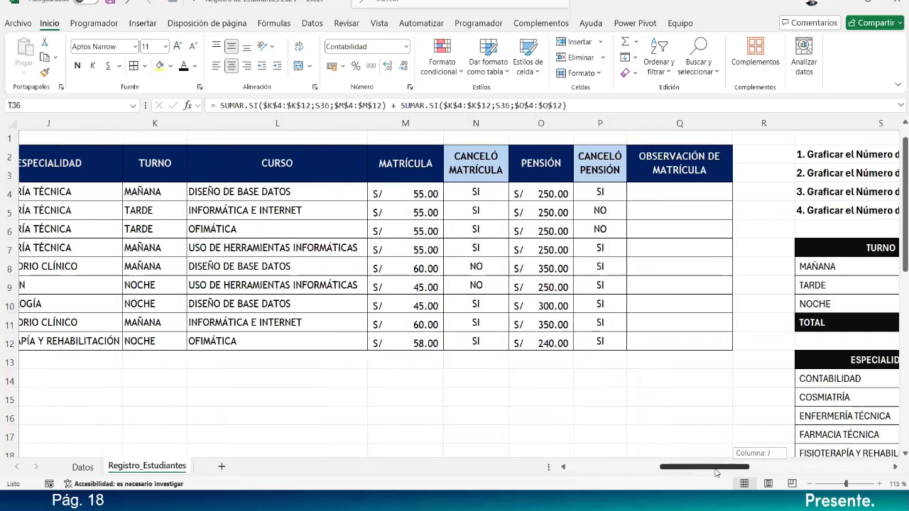
left_click(496, 269)
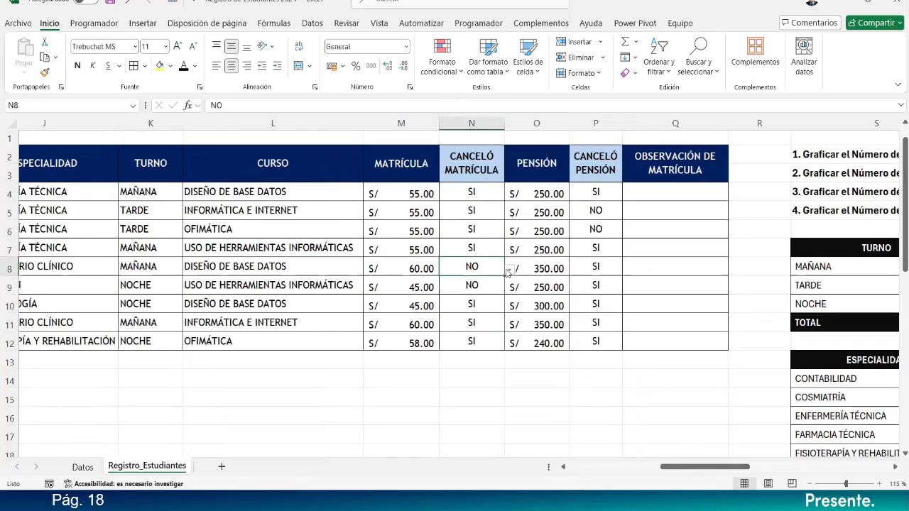
left_click(509, 270)
left_click(490, 284)
left_click(497, 286)
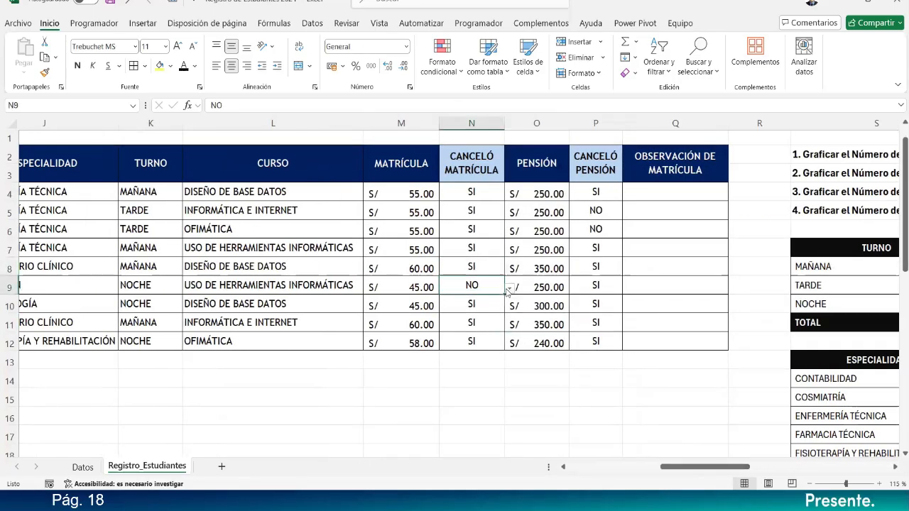
left_click(509, 288)
left_click(472, 301)
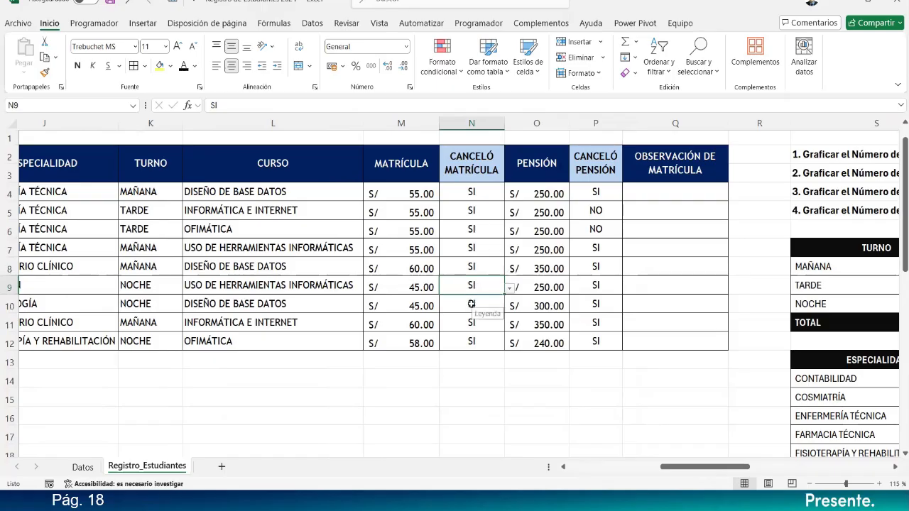
Set CANCELÓ MATRÍCULA to NO in N5 of the student register.
left_click(480, 206)
left_click(509, 214)
left_click(483, 236)
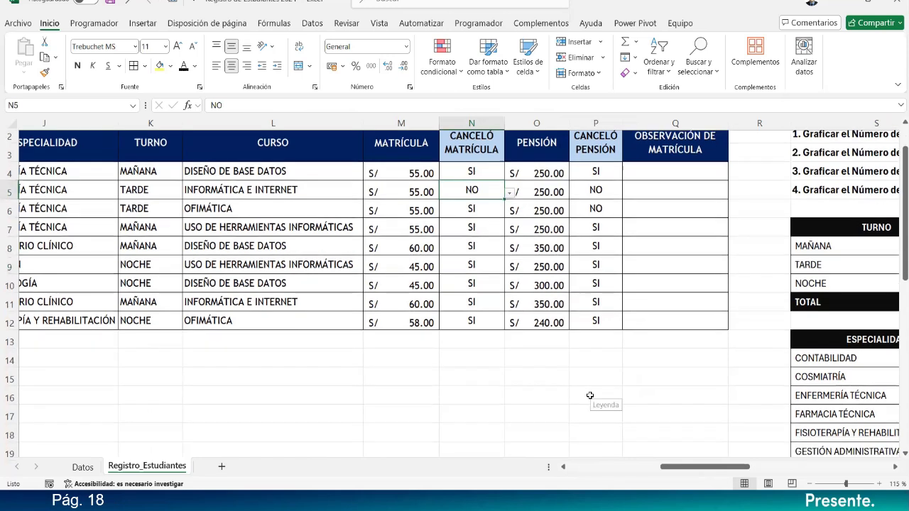
Check T36's formula and the income-by-shift table against the MATRÍCULA and PENSIÓN payment columns of the student register.
scroll(591, 401, "down", 4)
scroll(604, 427, "down", 3)
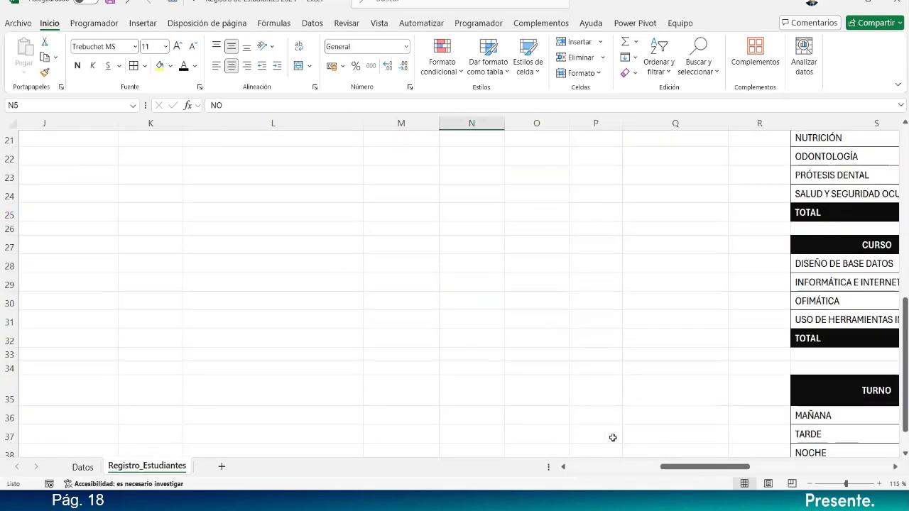
scroll(608, 434, "down", 4)
scroll(653, 440, "right", 4)
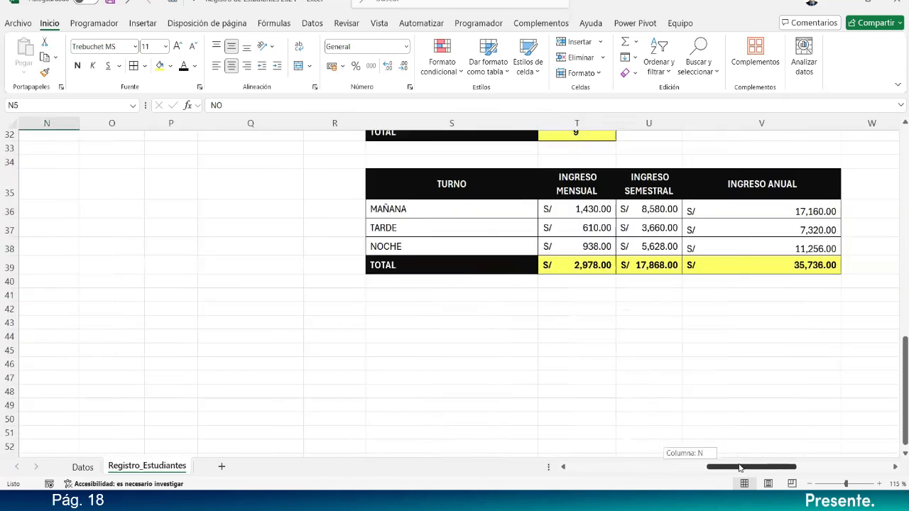
scroll(613, 364, "up", 1)
scroll(614, 364, "up", 2)
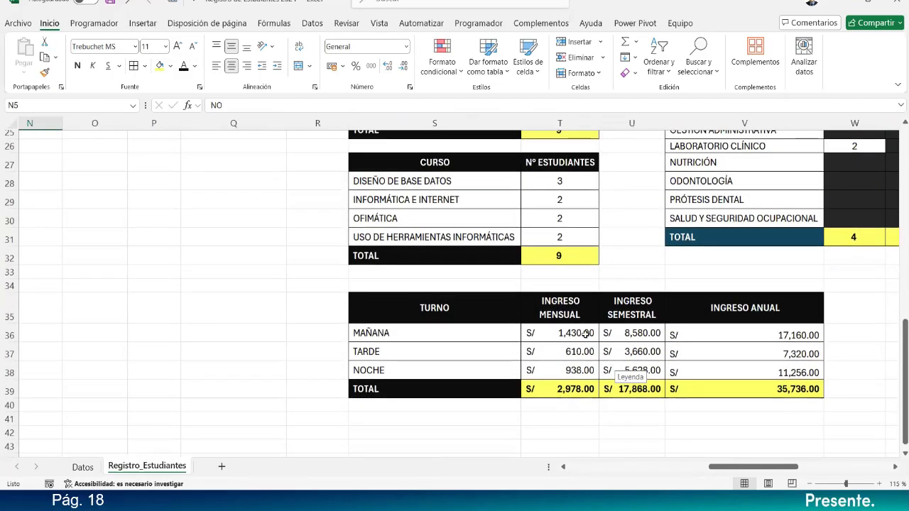
left_click(585, 334)
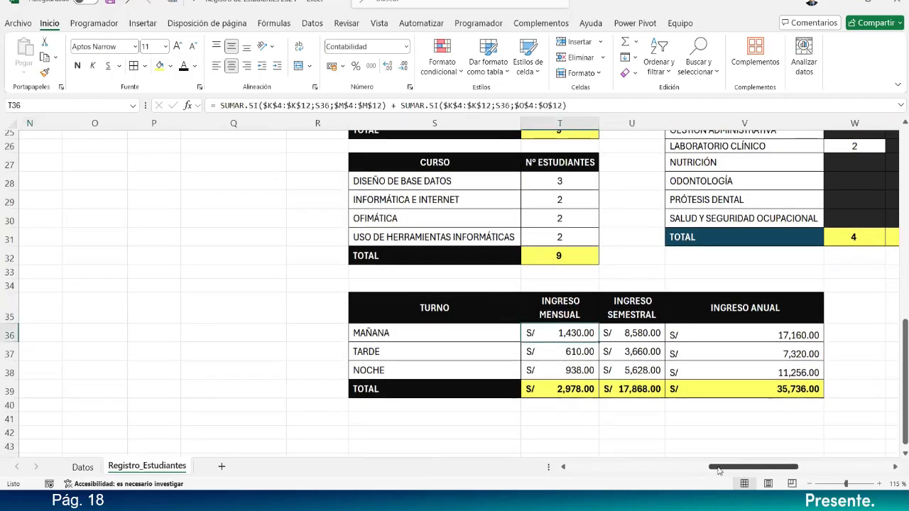
scroll(477, 367, "left", 4)
scroll(475, 368, "up", 7)
scroll(475, 368, "up", 1)
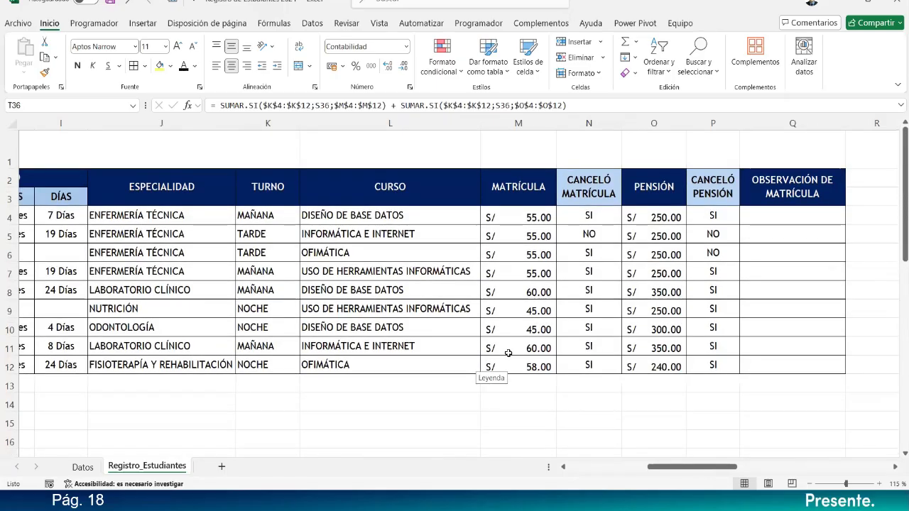
Compare the MATRÍCULA amount and CANCELÓ MATRÍCULA status in M5:N5 with the MAÑANA monthly income formula in T36.
left_click(584, 237)
left_click_drag(548, 237, 587, 237)
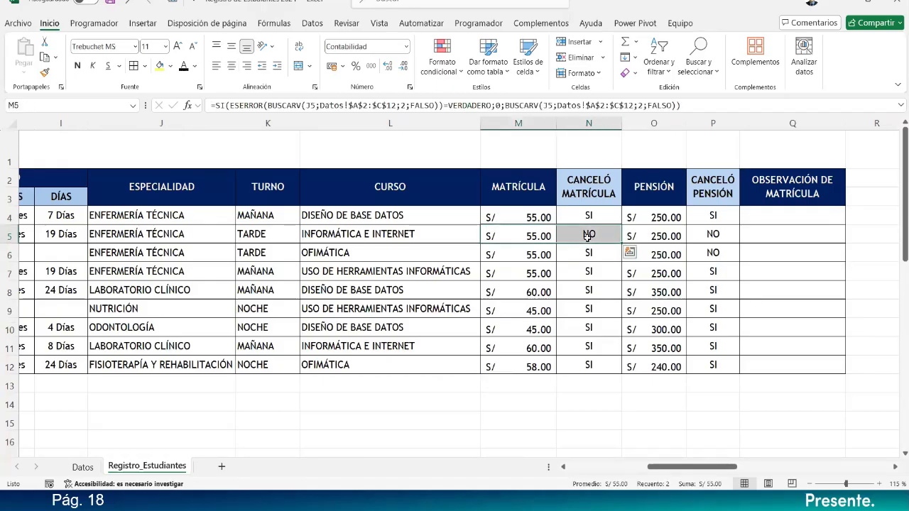
scroll(566, 406, "down", 4)
left_click_drag(656, 472, 703, 471)
scroll(691, 441, "down", 2)
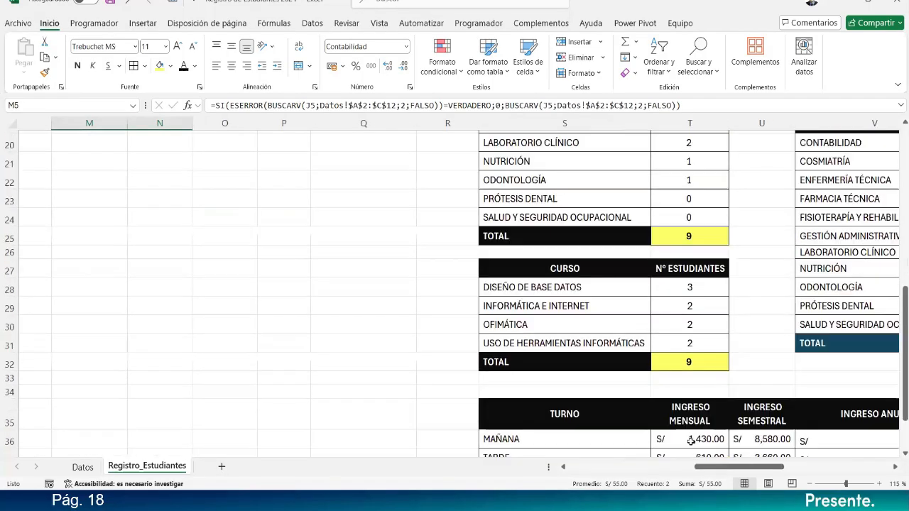
scroll(691, 440, "down", 2)
left_click(692, 358)
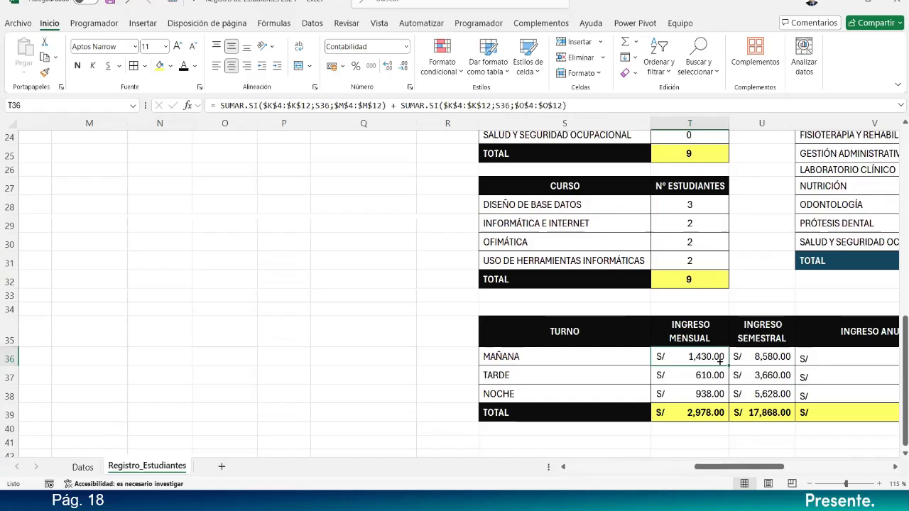
Open T36's formula, review its highlighted ranges, and replace the first SUMAR.SI function with SUMAR.SI.CONJUNTO.
double_click(696, 356)
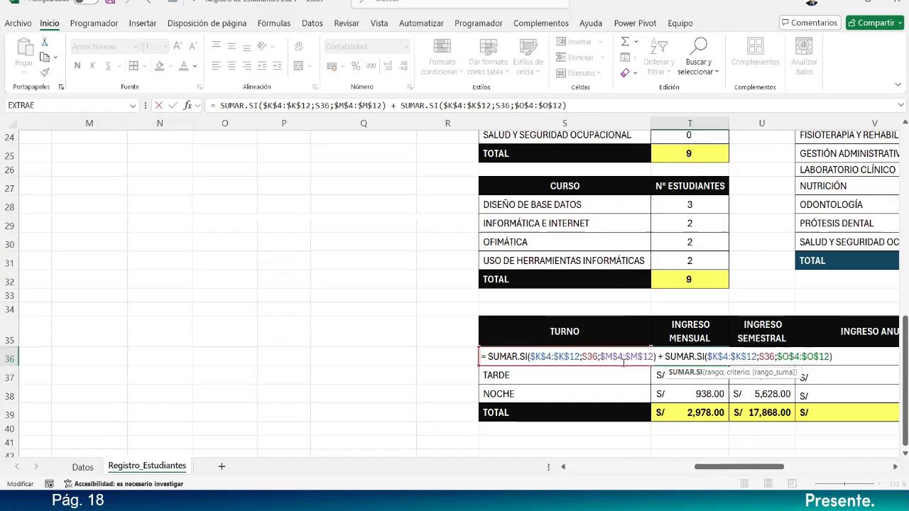
left_click(527, 356)
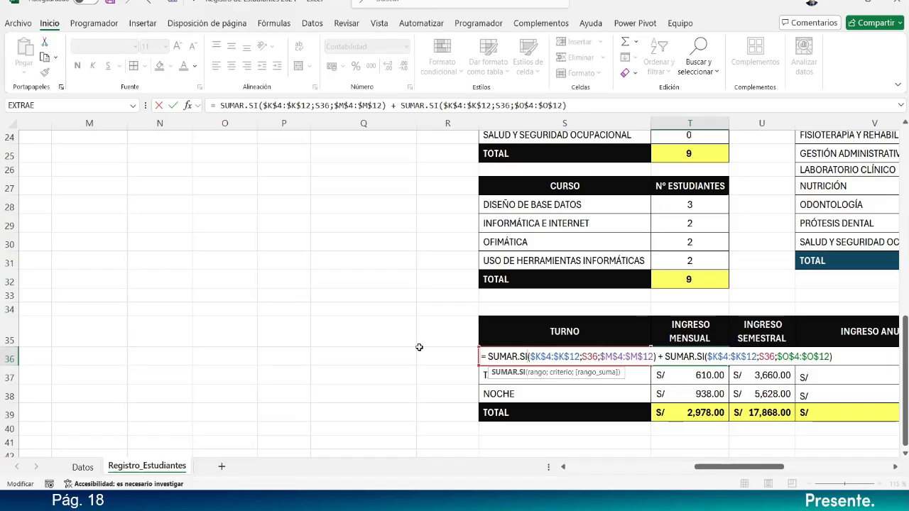
scroll(419, 348, "up", 5)
scroll(419, 348, "up", 2)
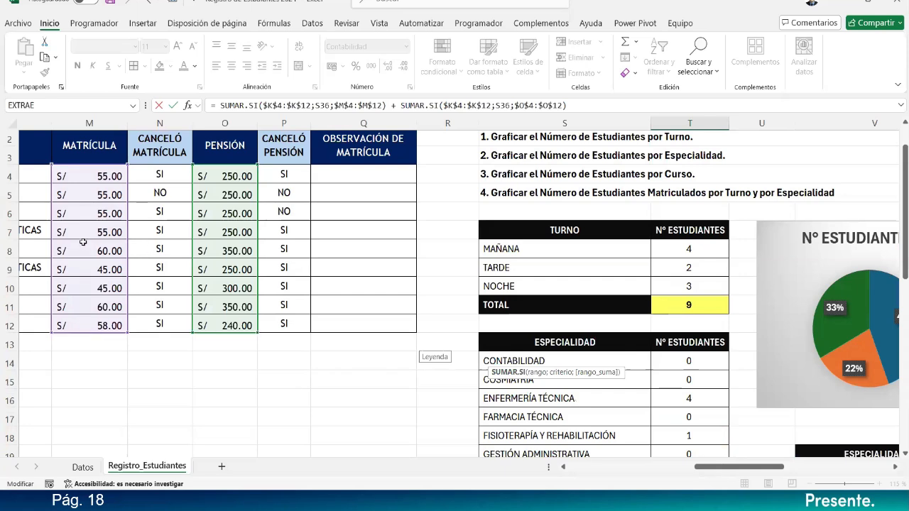
scroll(392, 339, "down", 6)
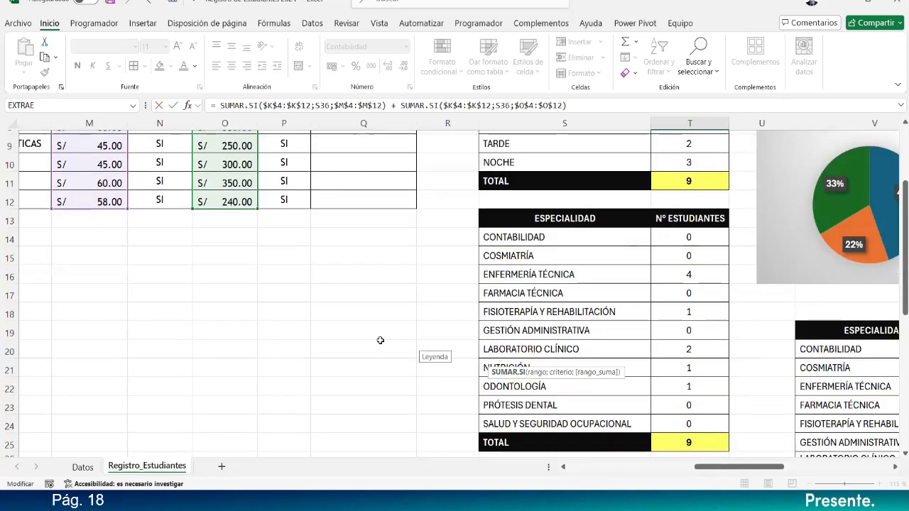
scroll(395, 339, "down", 2)
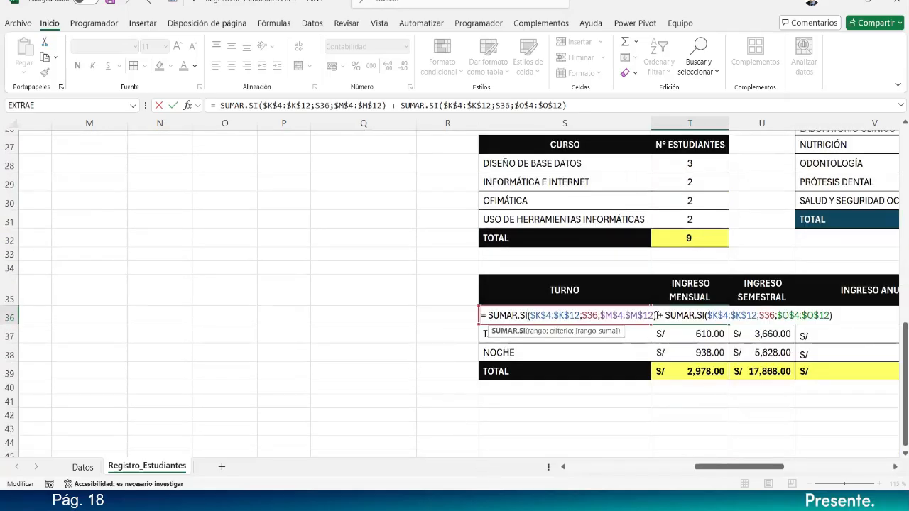
left_click(529, 315)
type(".")
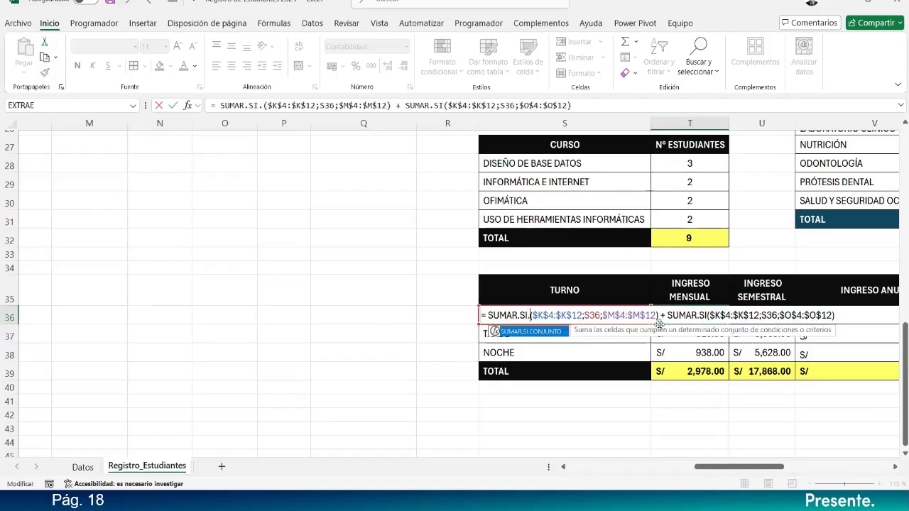
double_click(553, 333)
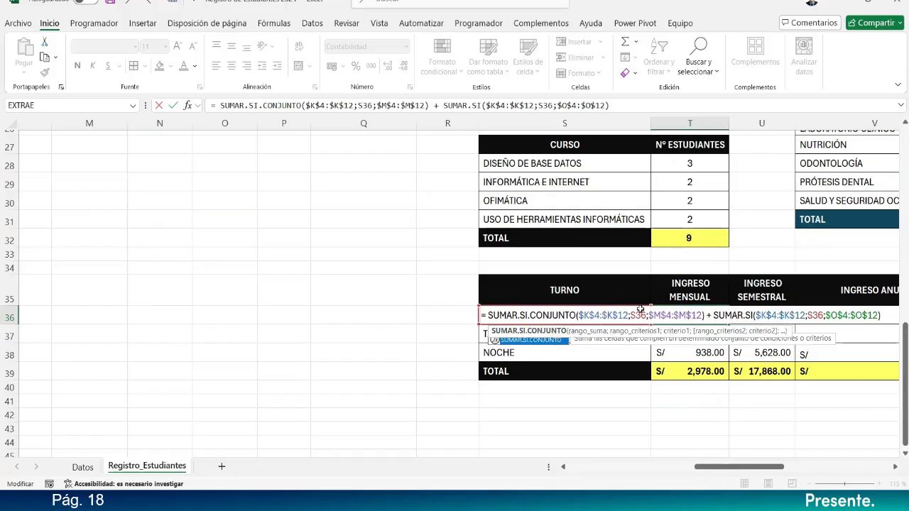
Clear the old ranges and criterion from SUMAR.SI.CONJUNTO in T36, leaving only a semicolon between its parentheses.
scroll(643, 310, "down", 1)
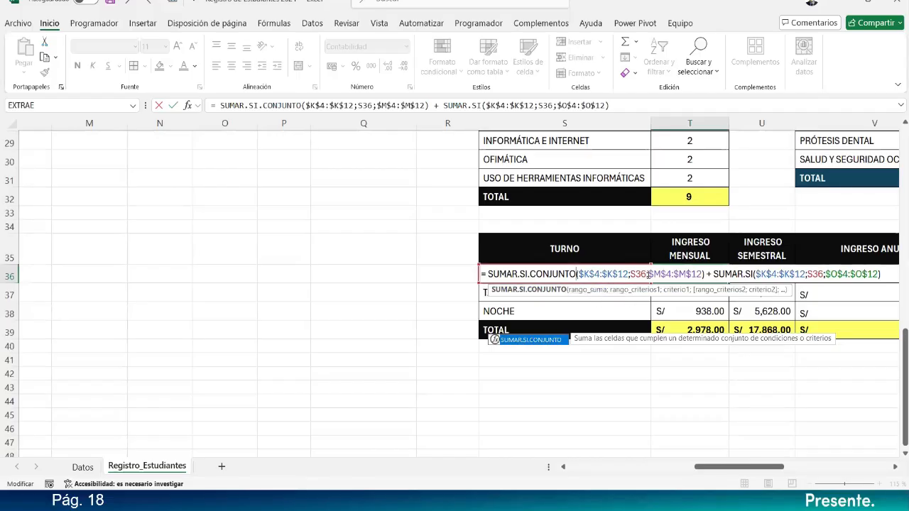
left_click_drag(648, 274, 581, 279)
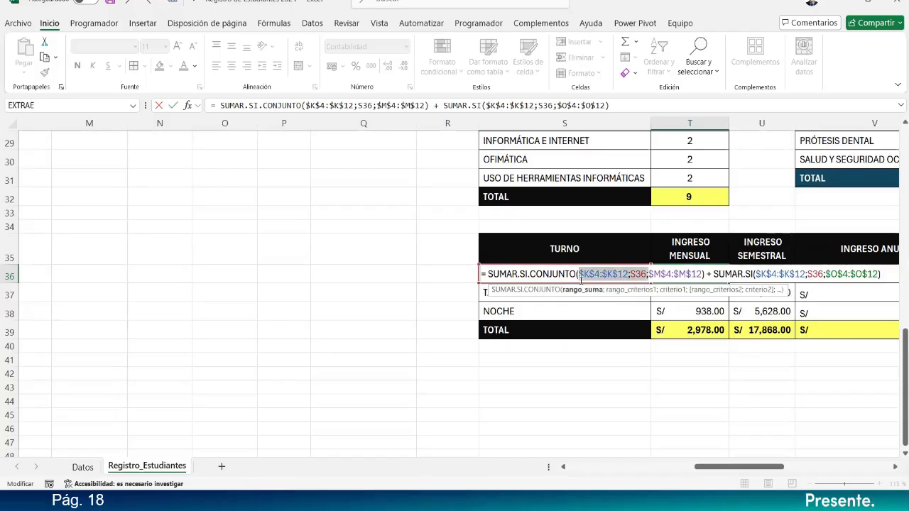
key("BackSpace")
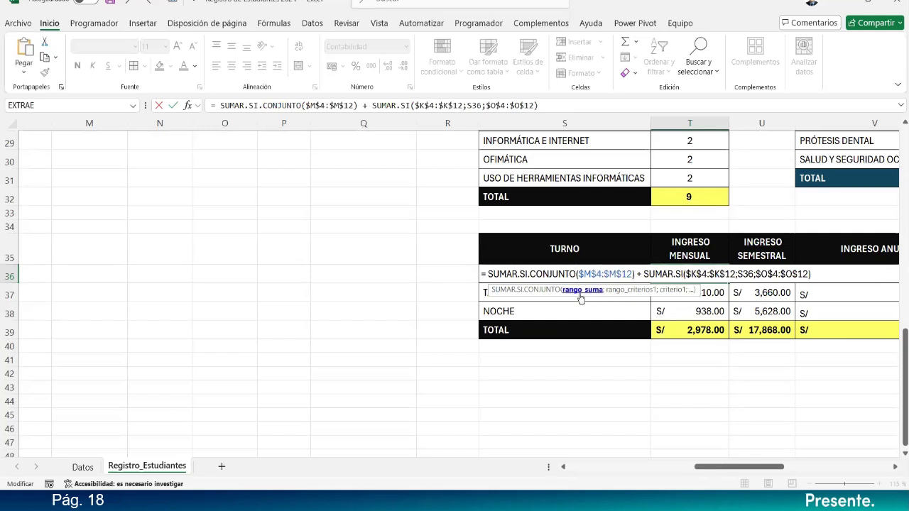
type(";")
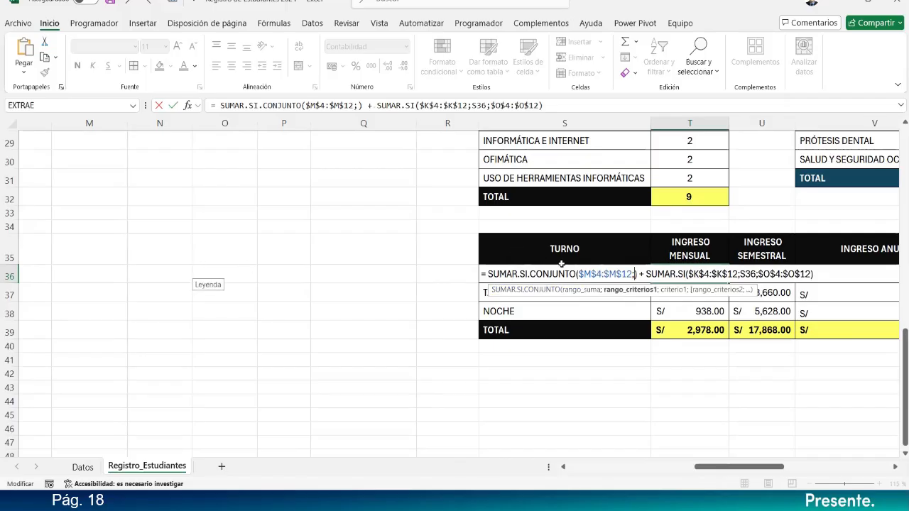
left_click_drag(633, 274, 580, 274)
key("BackSpace")
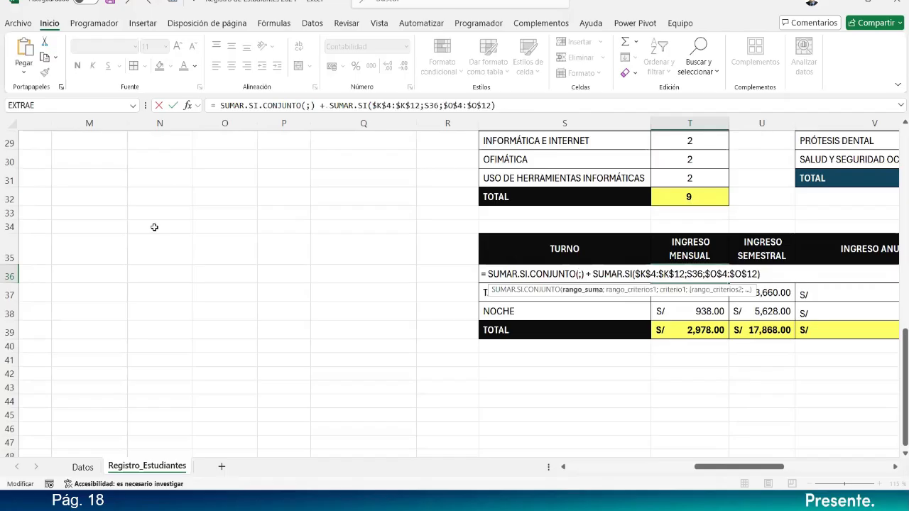
Set the sum range of SUMAR.SI.CONJUNTO to the MATRÍCULA amounts as the absolute range $M$4:$M$12.
scroll(153, 226, "up", 8)
scroll(154, 226, "up", 2)
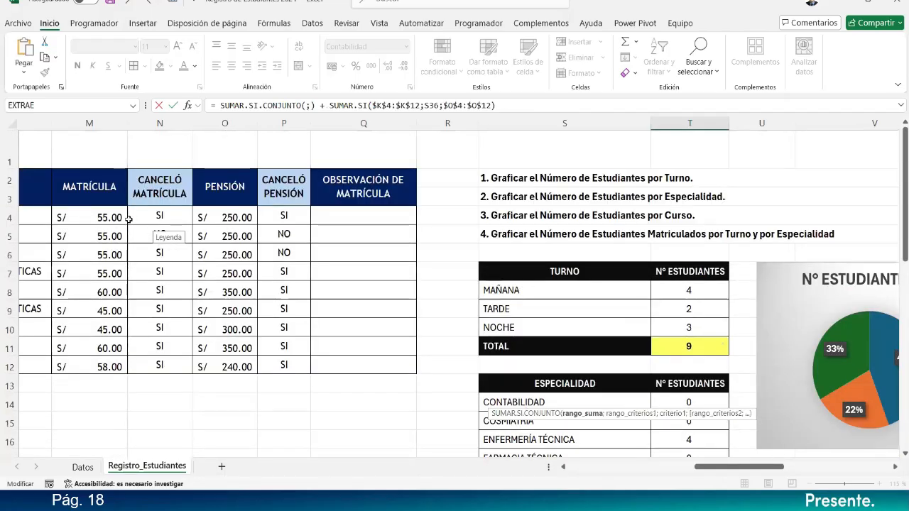
left_click_drag(113, 219, 103, 368)
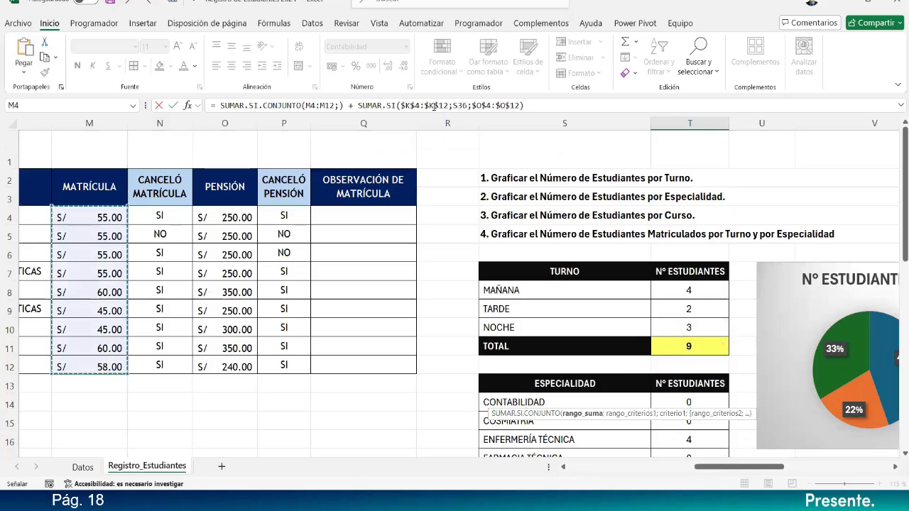
left_click(445, 106)
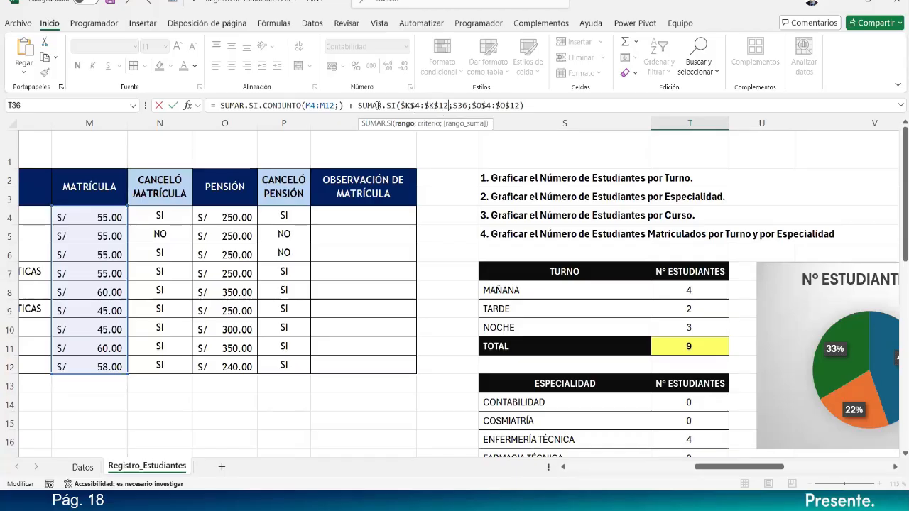
left_click(310, 105)
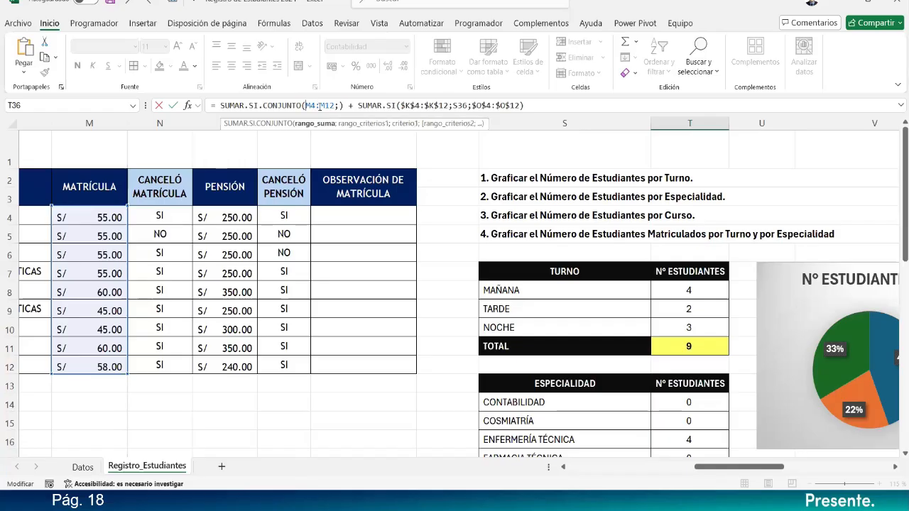
key("F4")
left_click(341, 105)
key("F4")
left_click(360, 105)
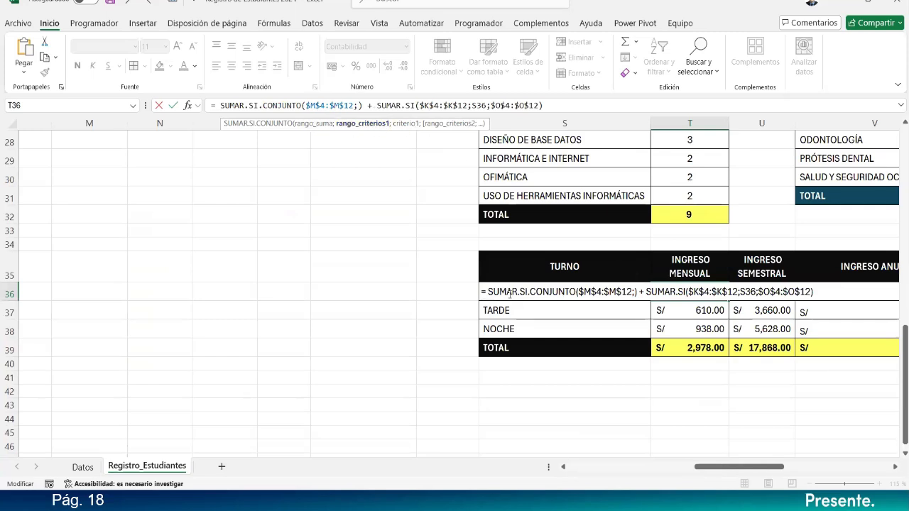
Add S36 as the shift criterion in SUMAR.SI.CONJUNTO, with an empty argument before it and a semicolon after it.
type("S36")
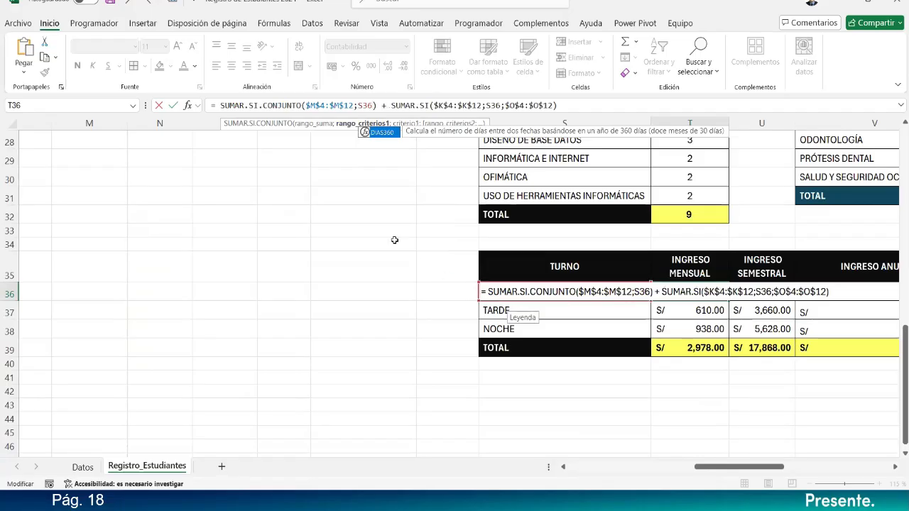
type(";")
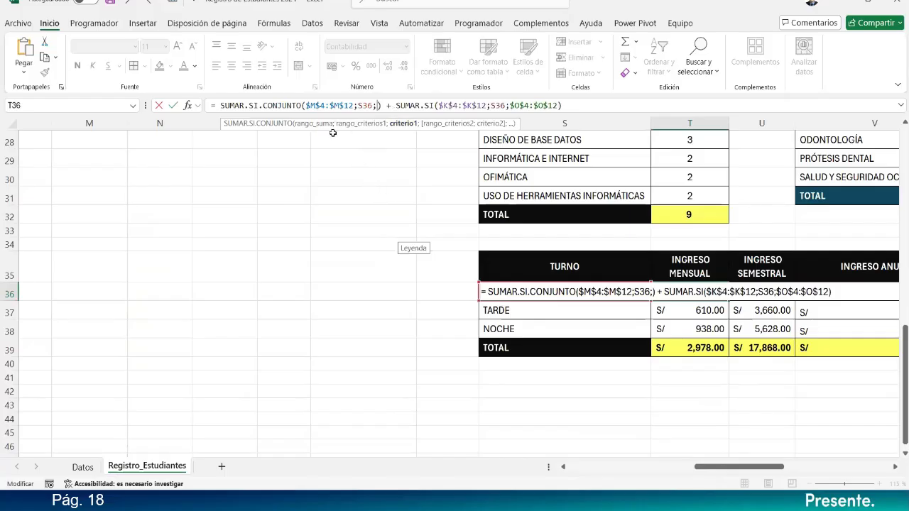
left_click(363, 105)
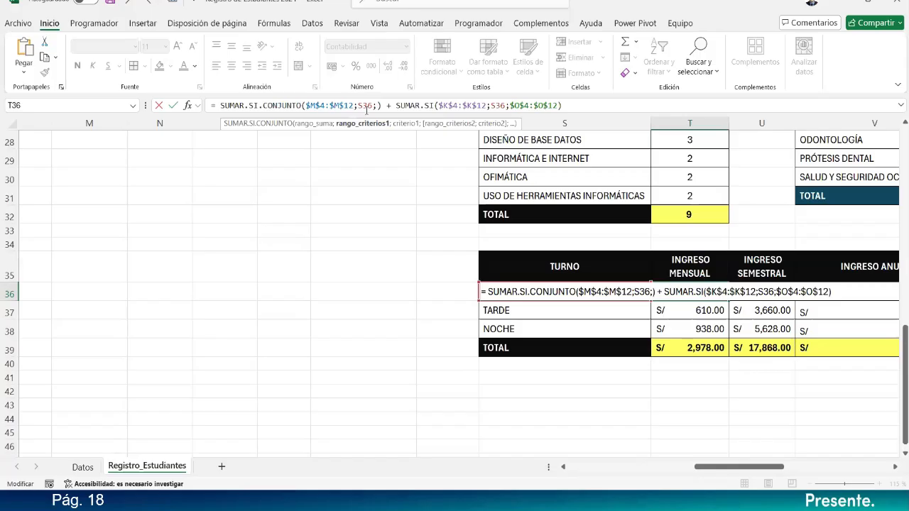
type(";")
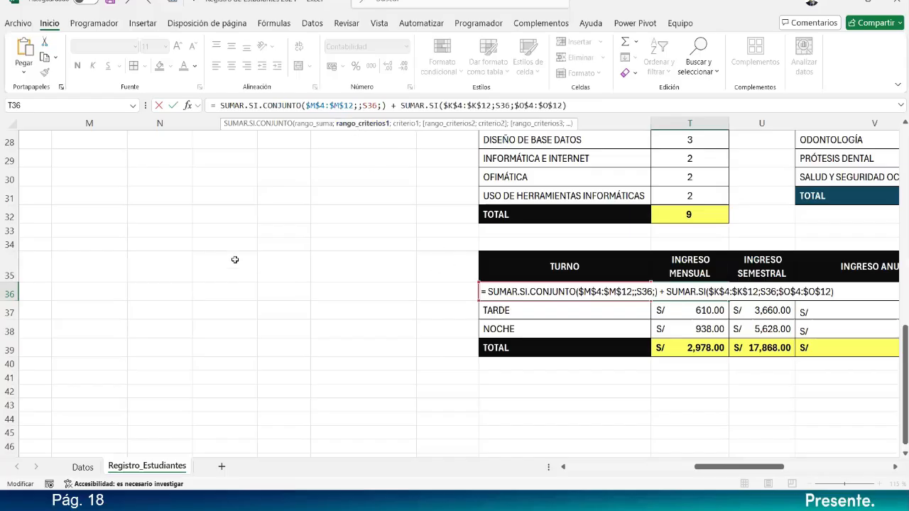
Fill the first criteria range, ahead of S36, with the TURNO column as the absolute range $K$4:$K$12.
scroll(208, 252, "up", 5)
scroll(208, 252, "up", 4)
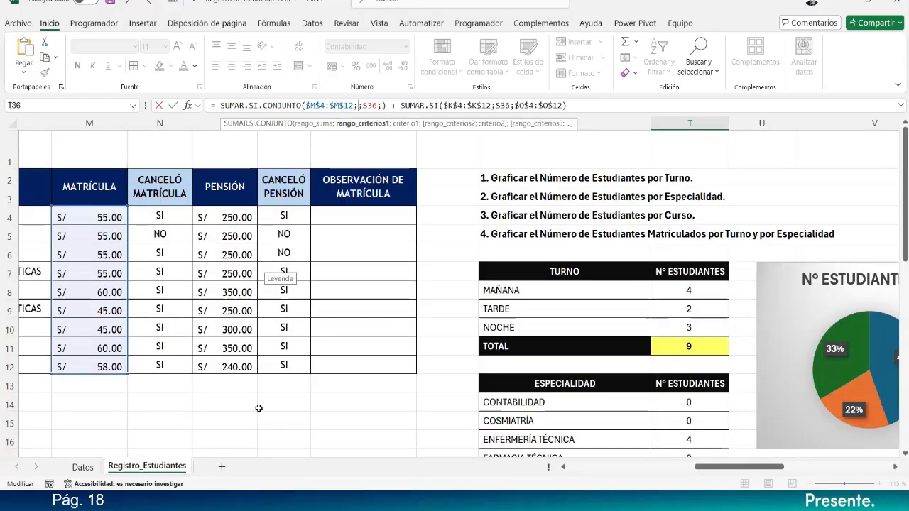
left_click(563, 467)
left_click(563, 466)
left_click(563, 467)
left_click_drag(217, 215, 210, 376)
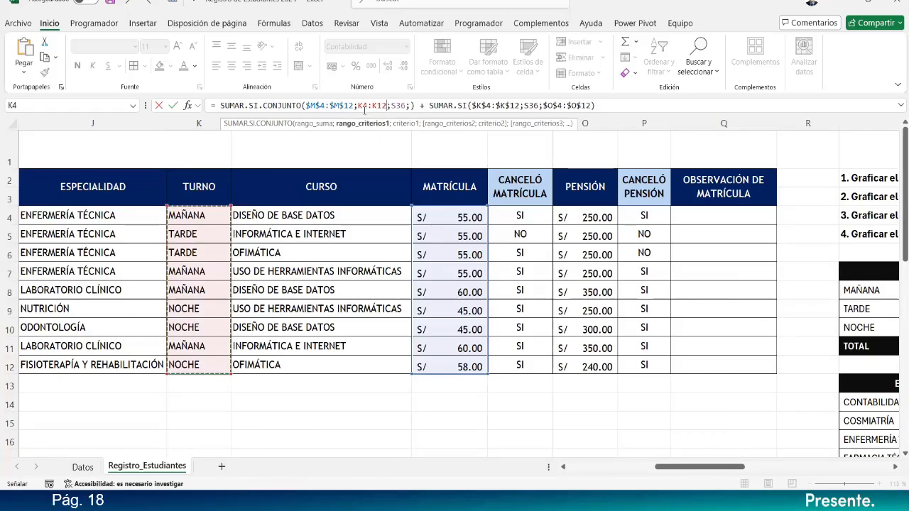
key("F4")
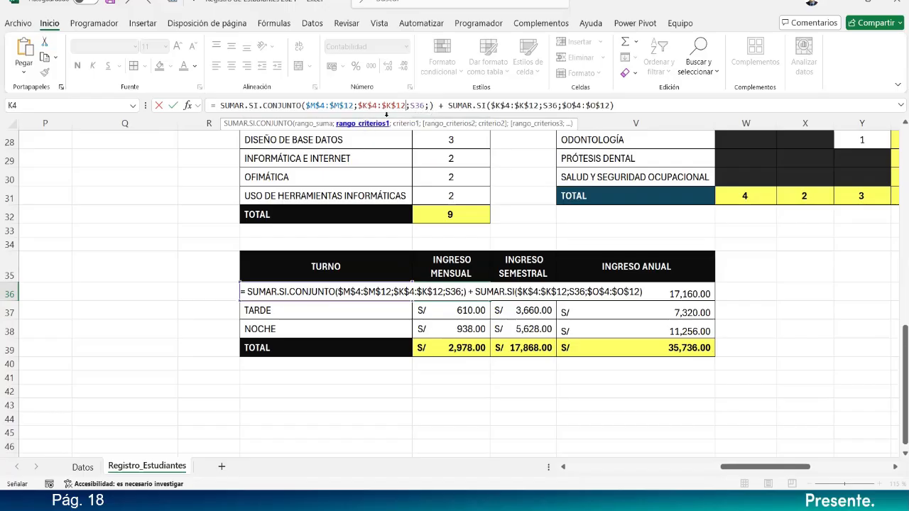
Enter N4 of CANCELÓ MATRÍCULA as the second criteria range after S36, and try to commit the formula.
left_click(430, 105)
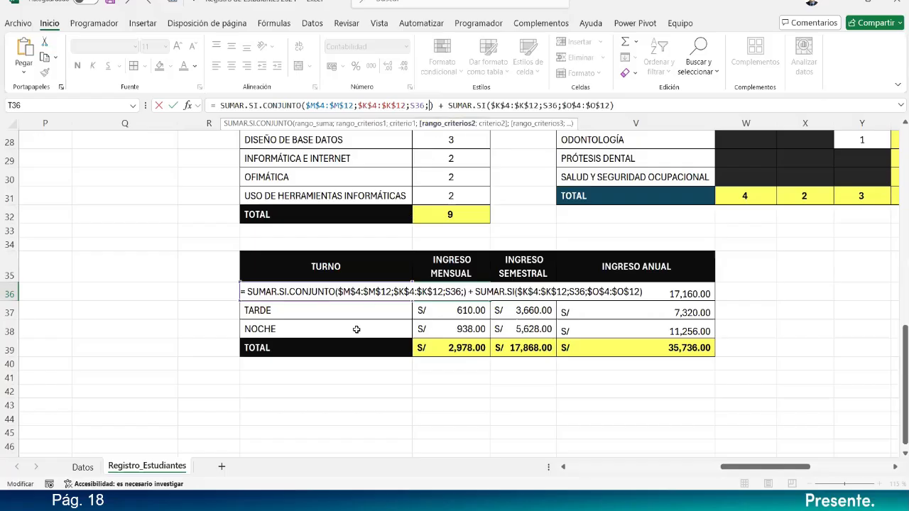
scroll(204, 265, "up", 7)
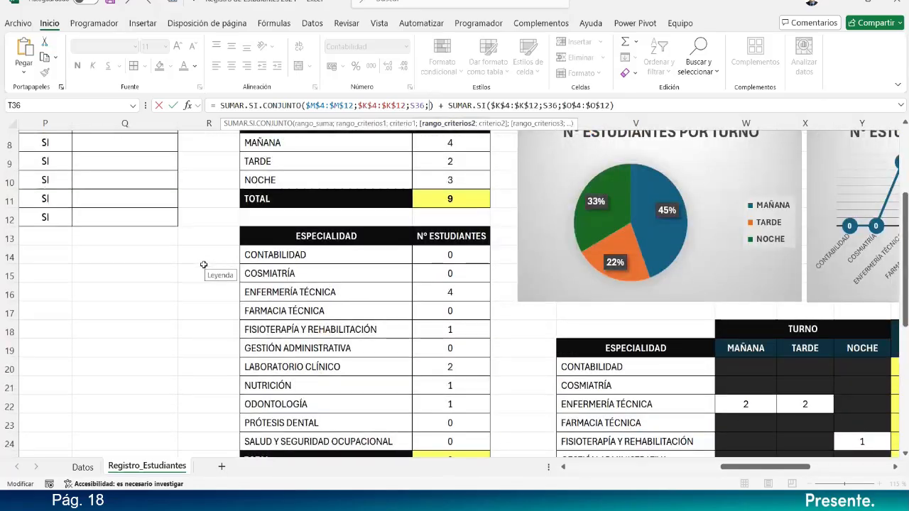
scroll(204, 265, "up", 2)
left_click_drag(753, 467, 589, 371)
mouse_move(795, 193)
left_mouse_down()
mouse_move(789, 283)
mouse_move(786, 193)
left_mouse_up()
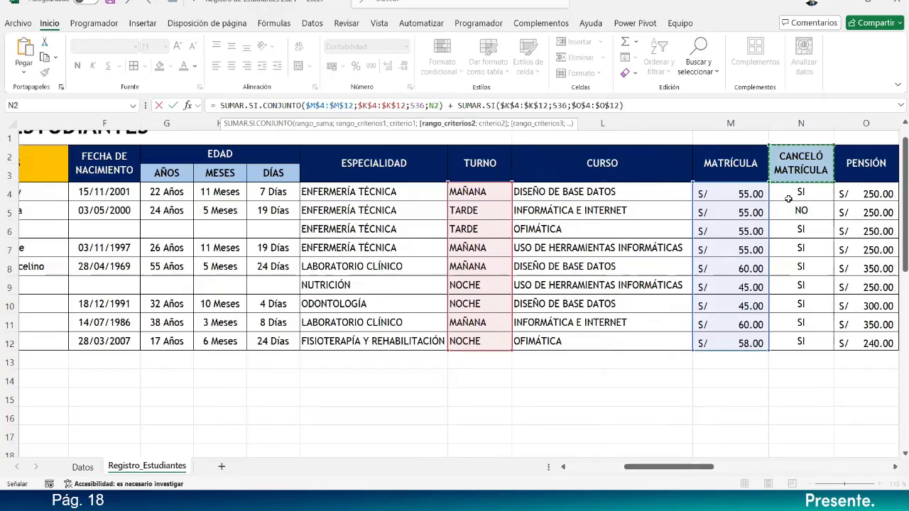
key("BackSpace")
type("3")
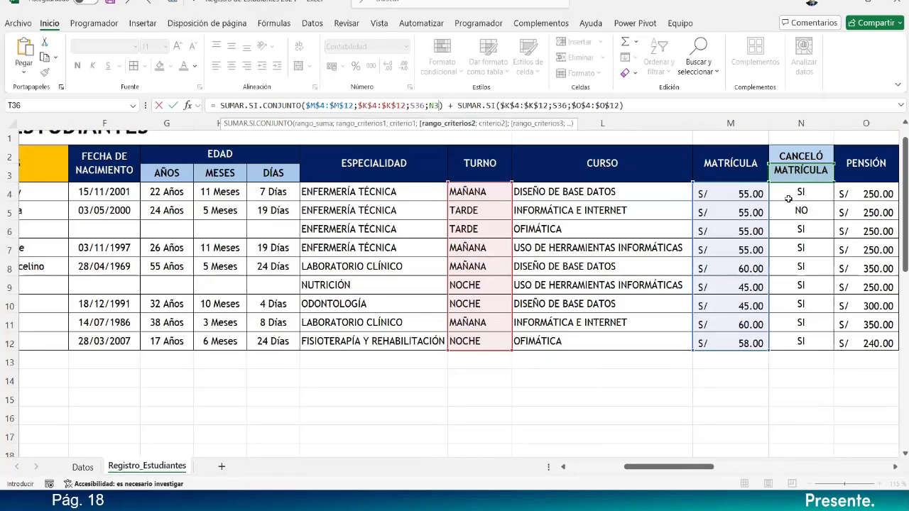
key("BackSpace")
type("4")
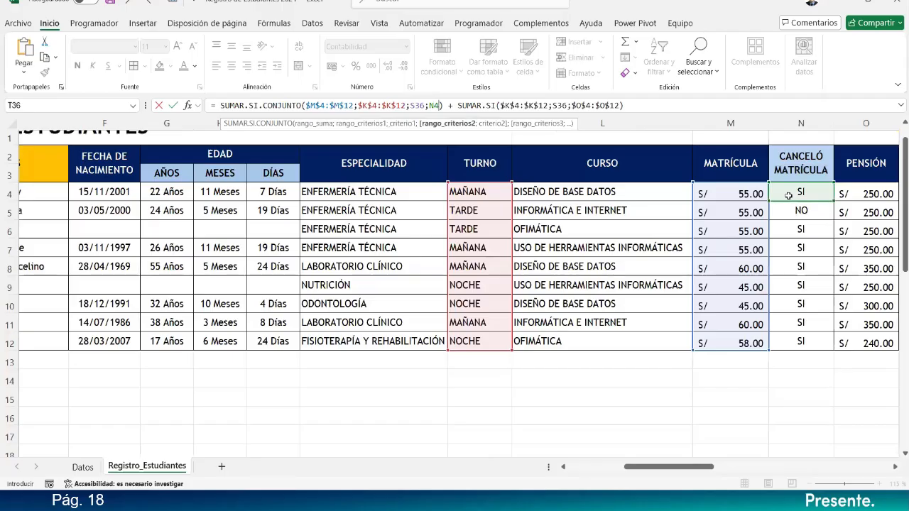
key("Return")
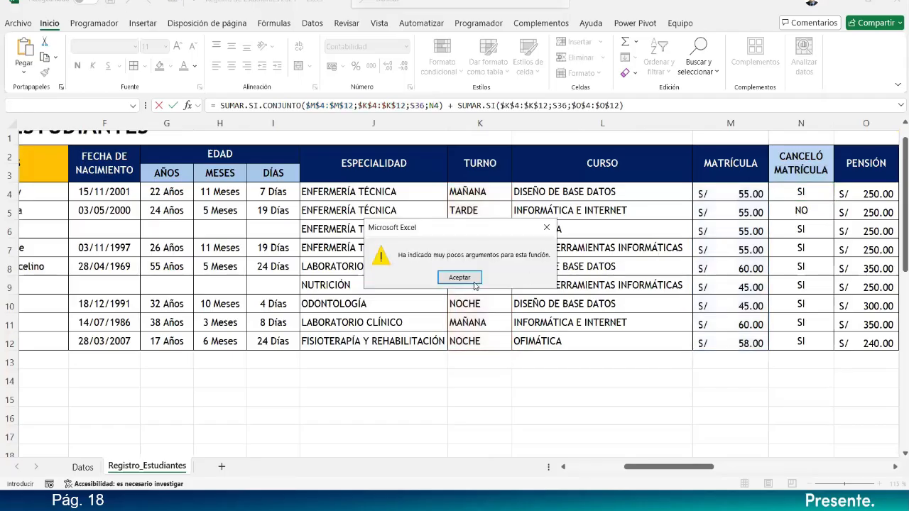
left_click(459, 277)
Extend the second criteria range in T36's SUMAR.SI.CONJUNTO to N4:N12.
left_click(441, 105)
type(":")
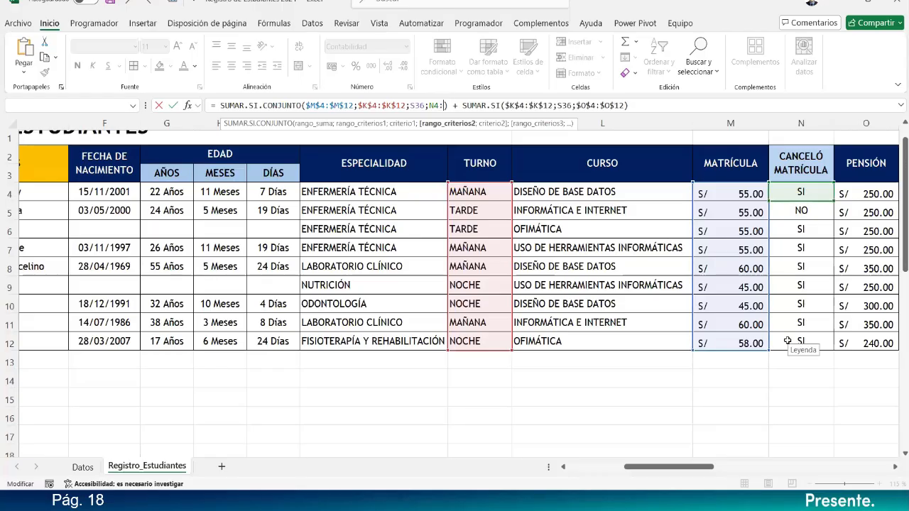
type("N12")
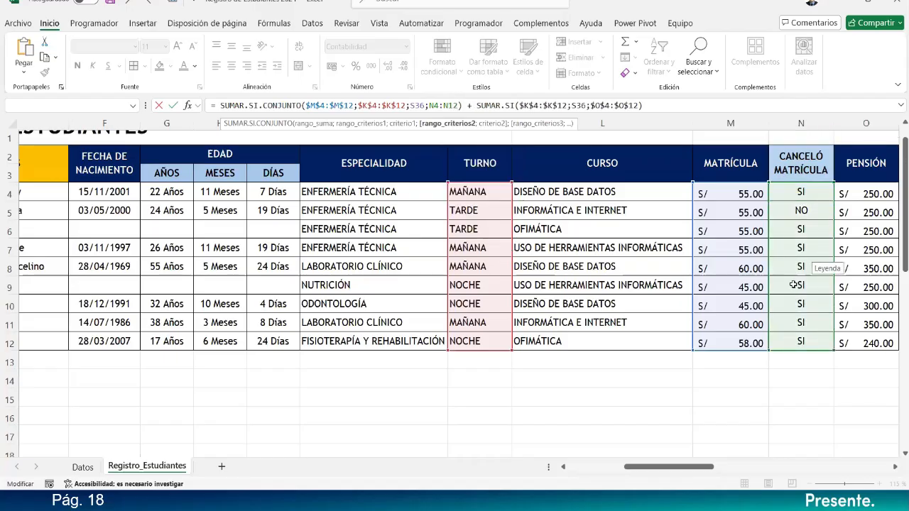
Make the second criteria range absolute as $N$4:$N$12, add "SI" as its criterion, and commit T36's formula.
left_click(450, 105)
key("F4")
left_click(476, 105)
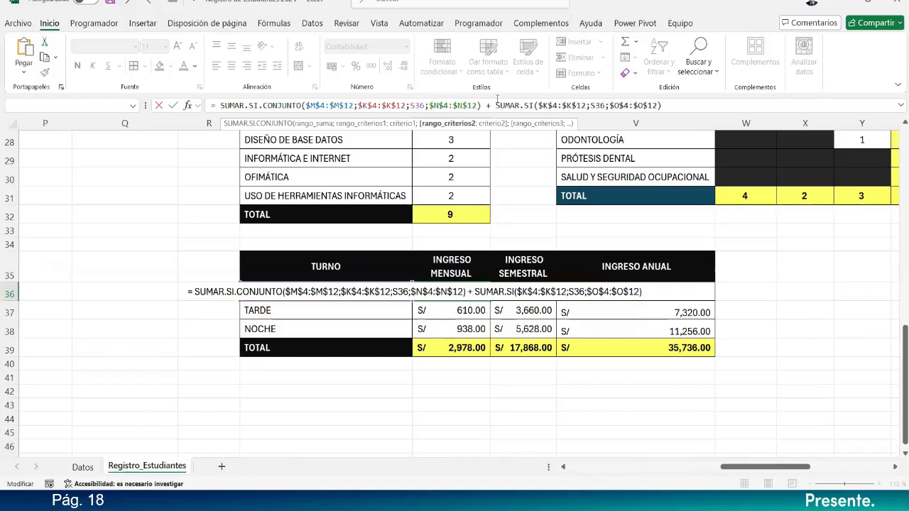
type(";")
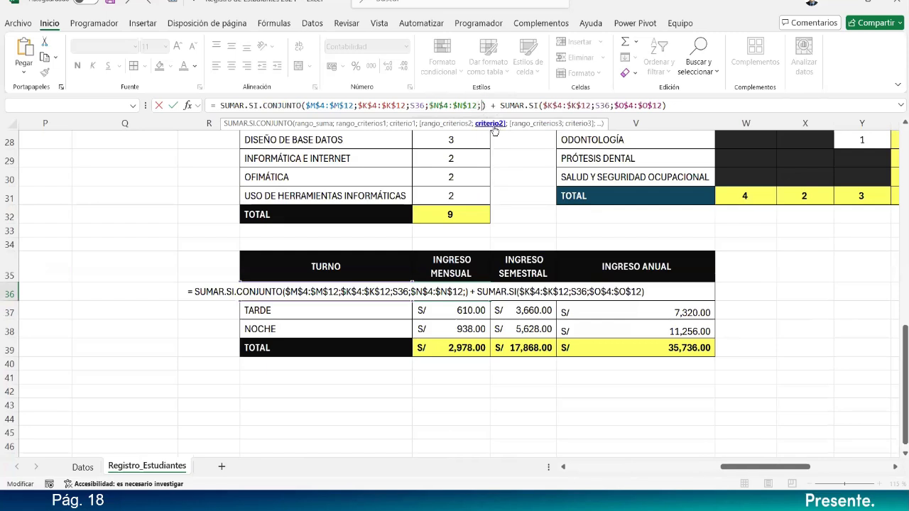
type("\"")
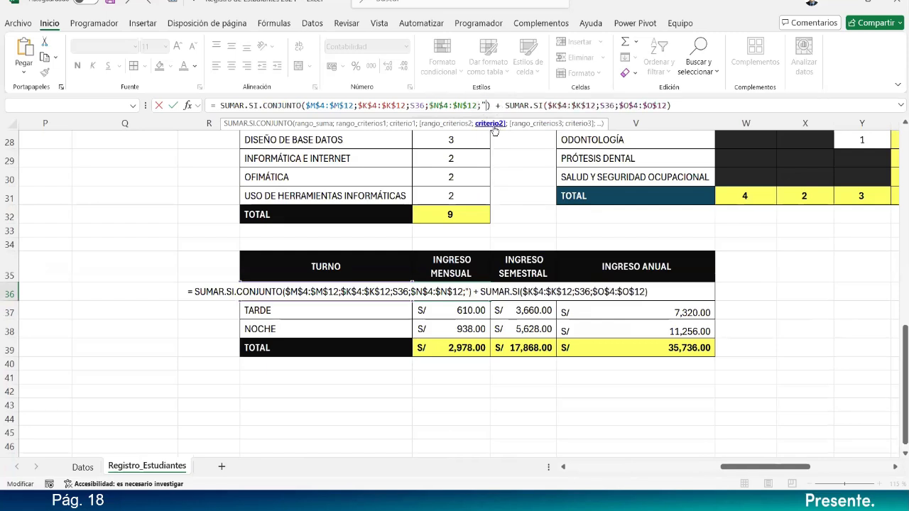
type("SI\"")
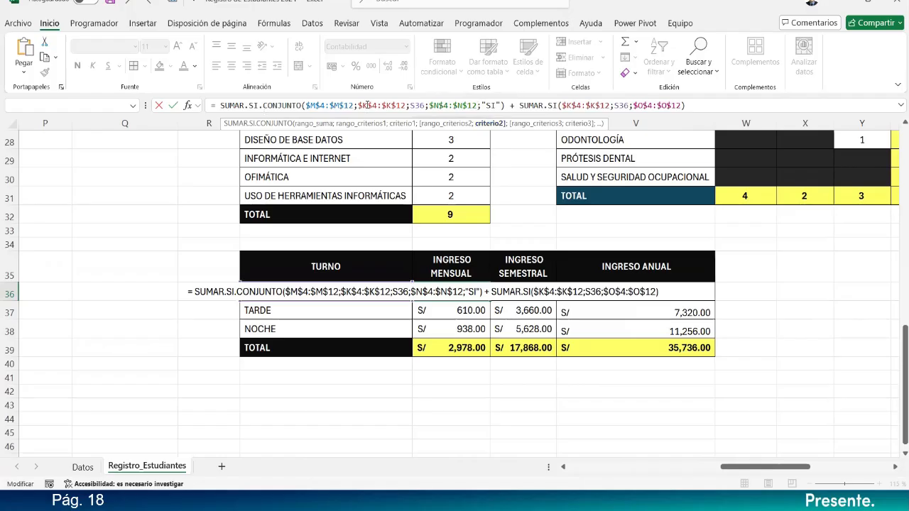
key("Return")
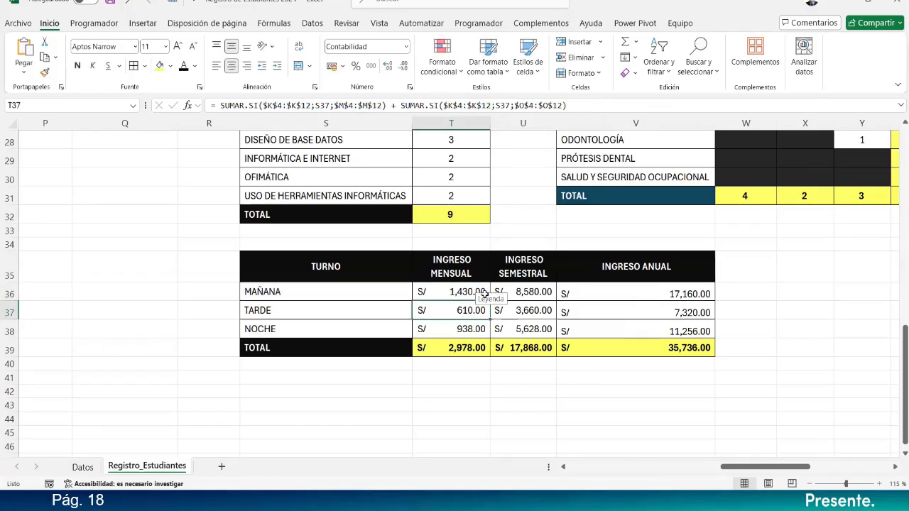
Copy the MAÑANA monthly income formula from T36 down to the TARDE and NOCHE rows.
left_click(482, 292)
left_click_drag(489, 300, 482, 332)
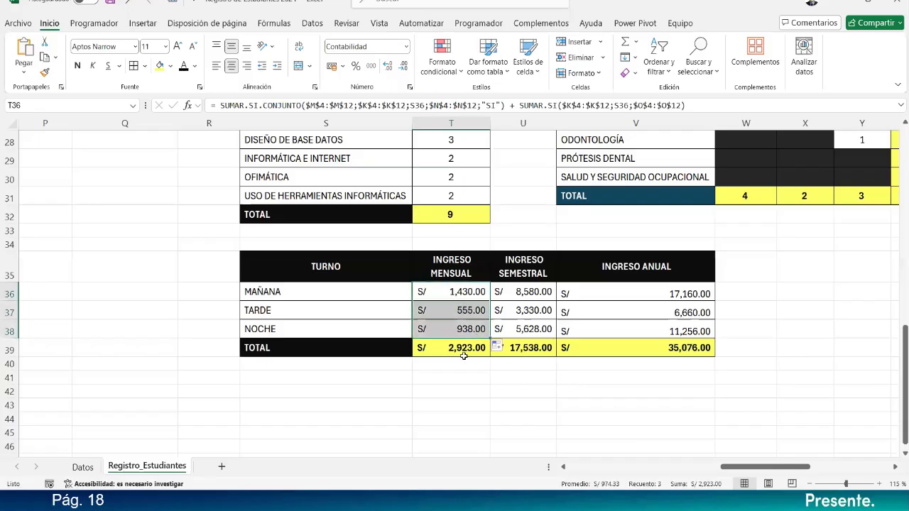
Inspect the two sum terms of the MAÑANA monthly income formula in T36.
left_click(471, 296)
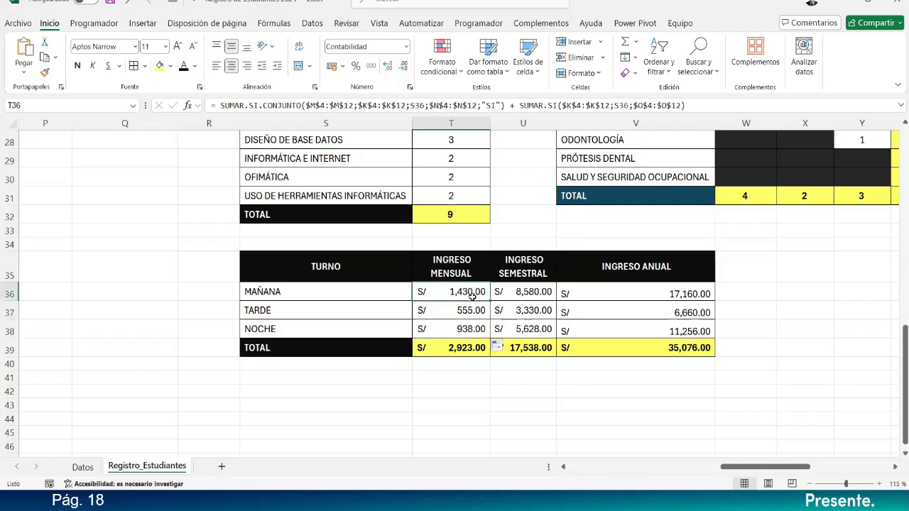
double_click(473, 297)
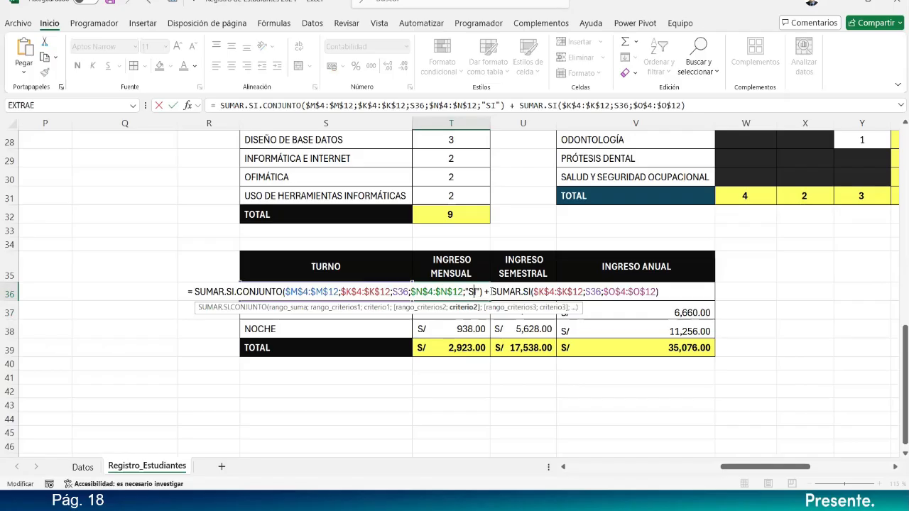
key("Right")
key("Right")
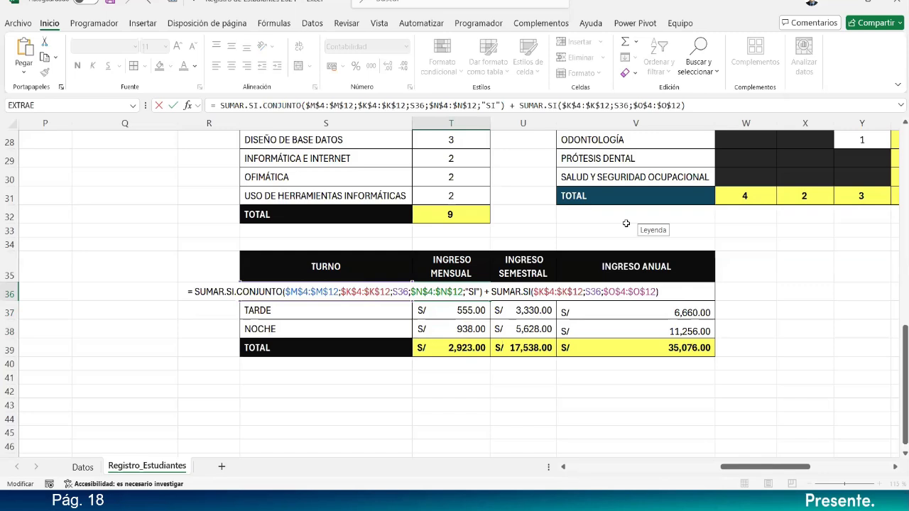
key("Return")
key("Up")
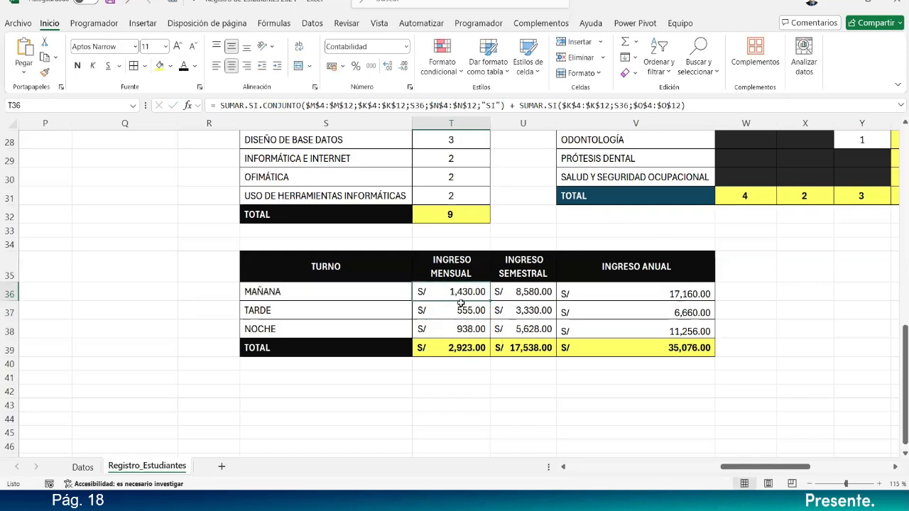
Check the N5 payment mark under CANCELÓ MATRÍCULA and its shift against the TARDE monthly income.
scroll(61, 235, "up", 8)
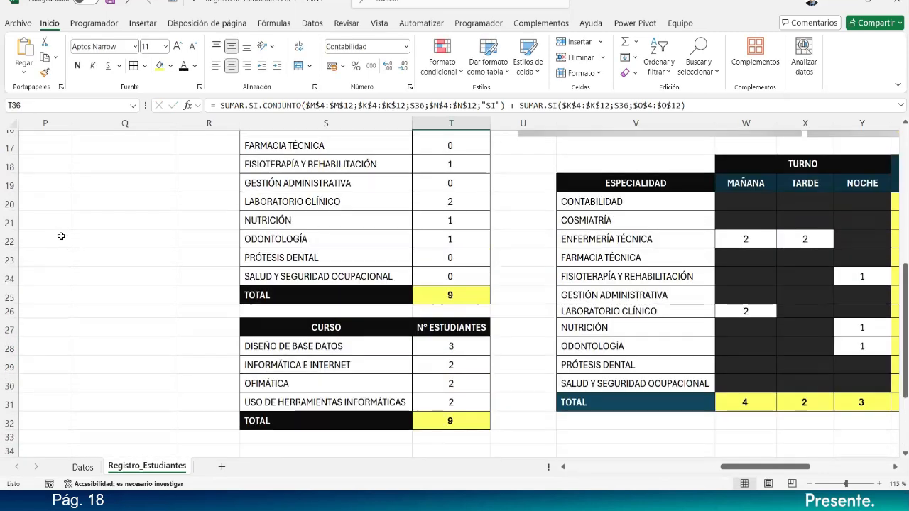
left_click_drag(751, 470, 691, 472)
scroll(492, 364, "up", 2)
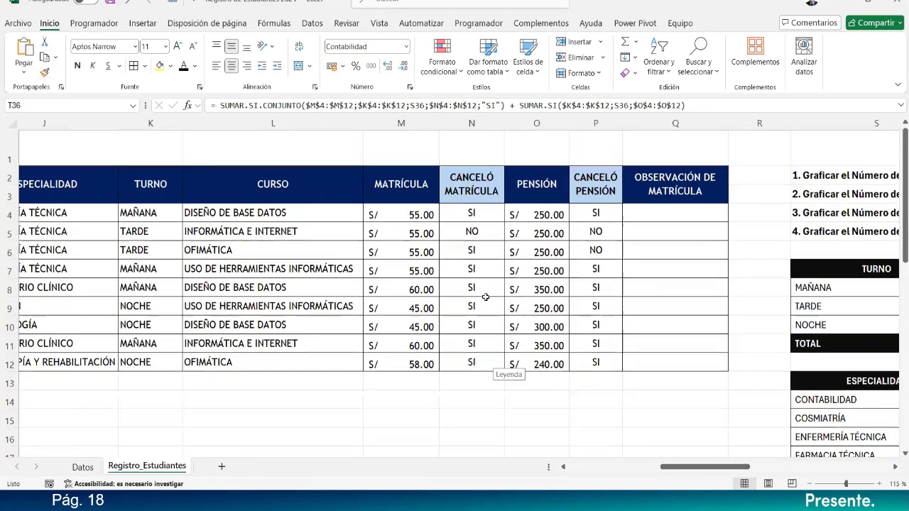
left_click(494, 238)
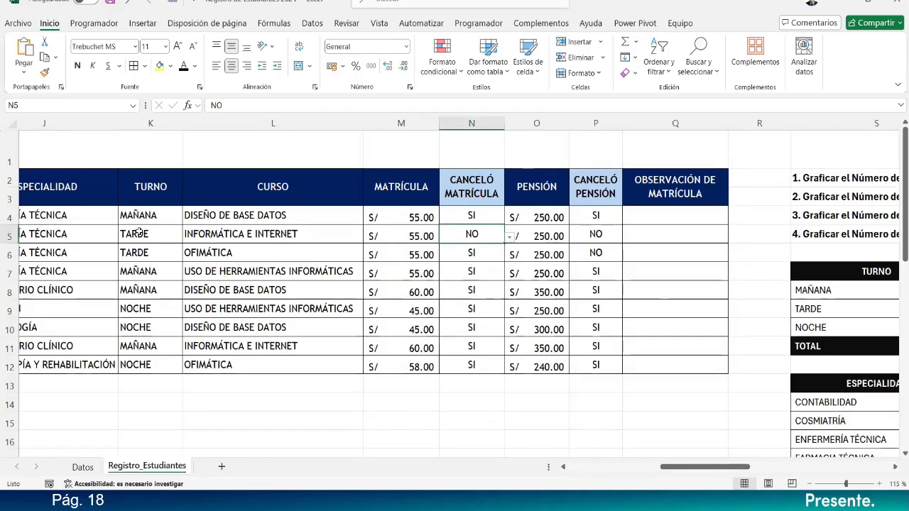
scroll(613, 382, "down", 3)
scroll(615, 382, "down", 9)
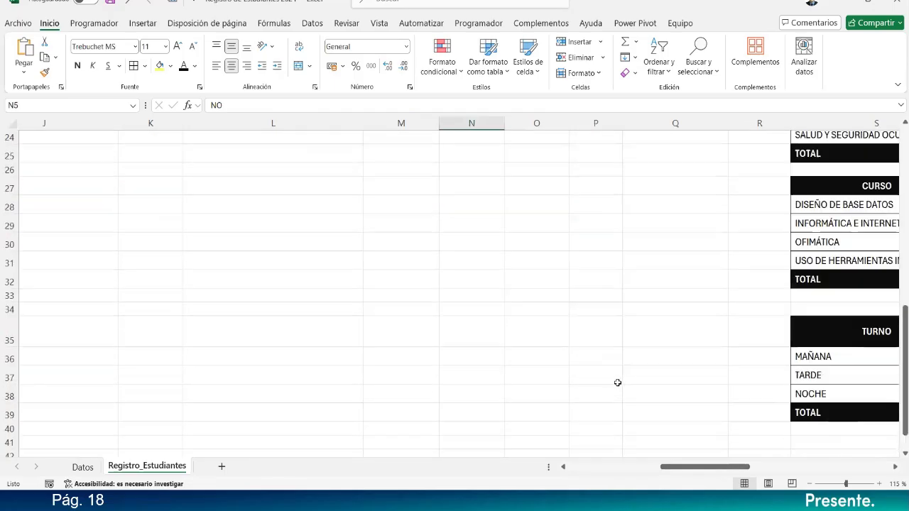
left_click_drag(687, 473, 729, 474)
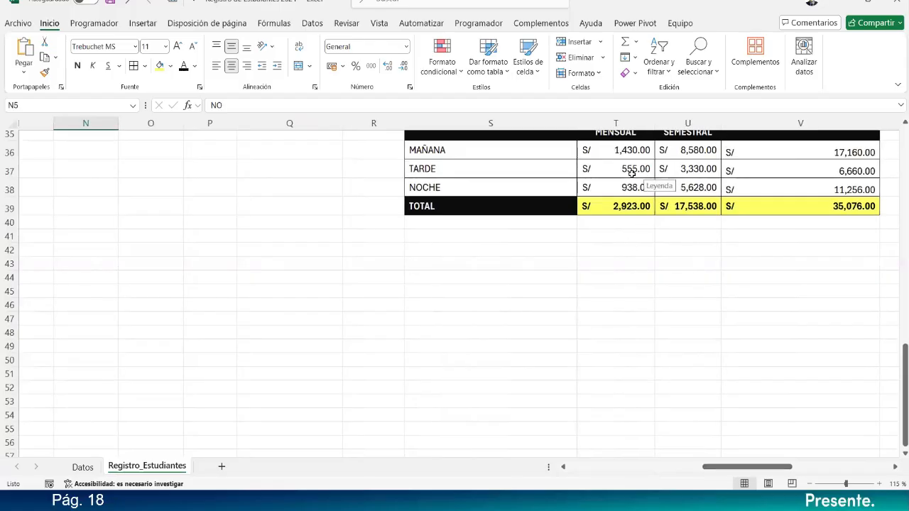
scroll(100, 275, "up", 11)
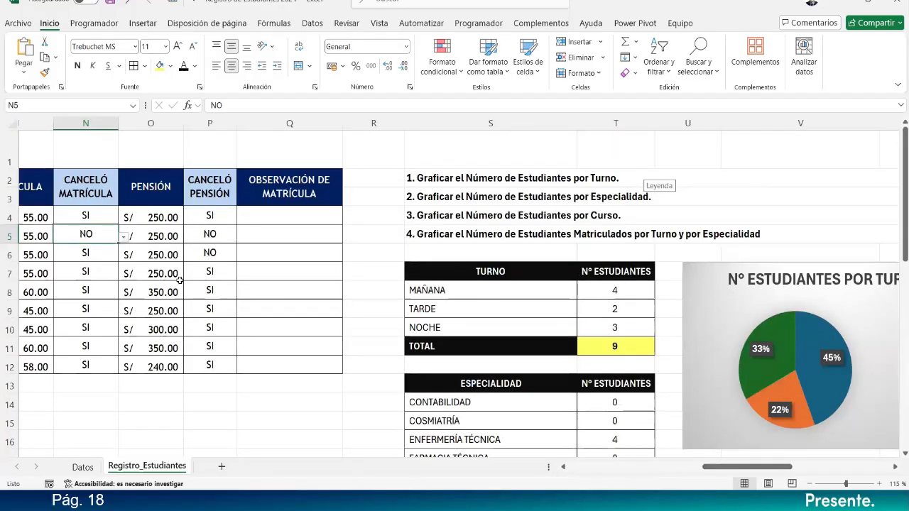
Set N5 under CANCELÓ MATRÍCULA to SI and check the TARDE monthly income in T37.
left_click(123, 236)
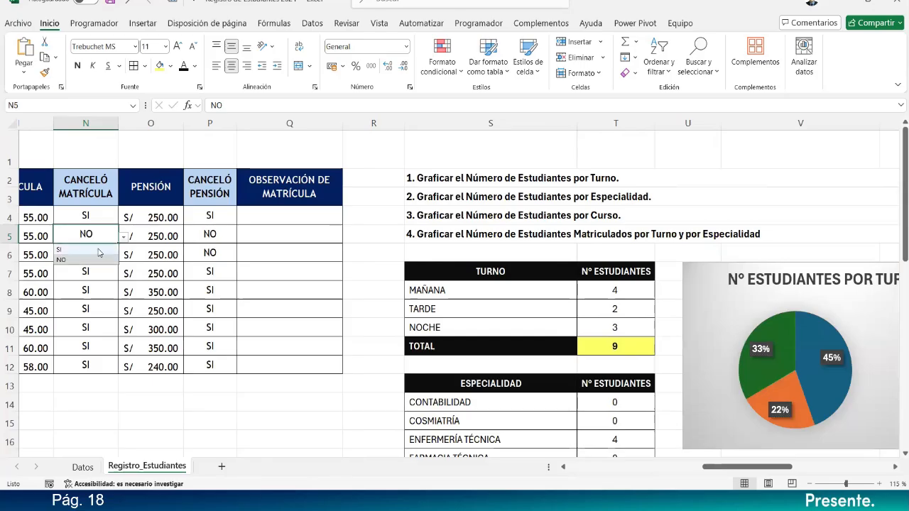
left_click(95, 248)
scroll(356, 342, "down", 12)
scroll(377, 345, "up", 2)
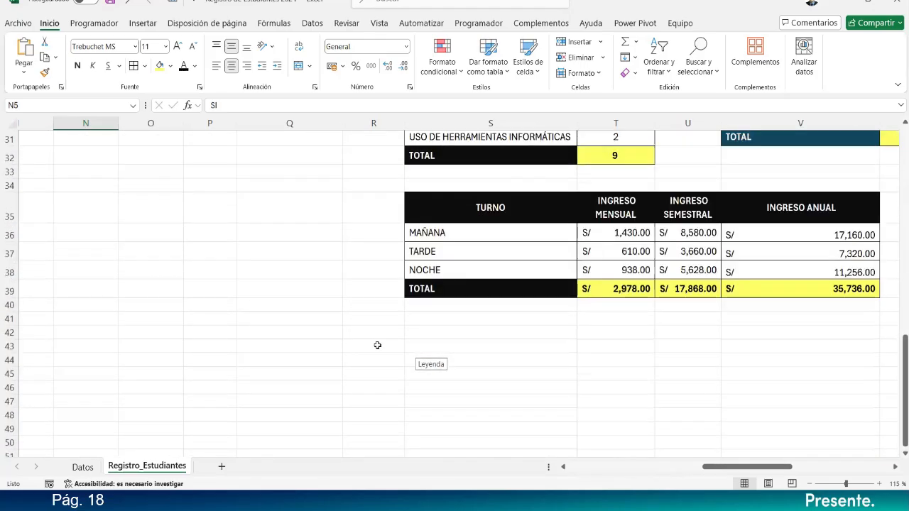
left_click(638, 252)
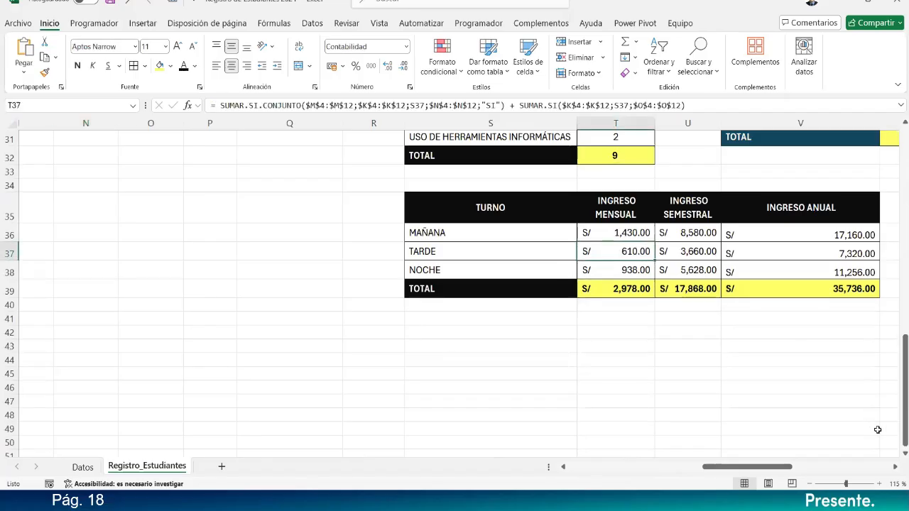
Replace SUMAR.SI with SUMAR.SI.CONJUNTO in the second term of T36's monthly income formula.
scroll(489, 307, "right", 5)
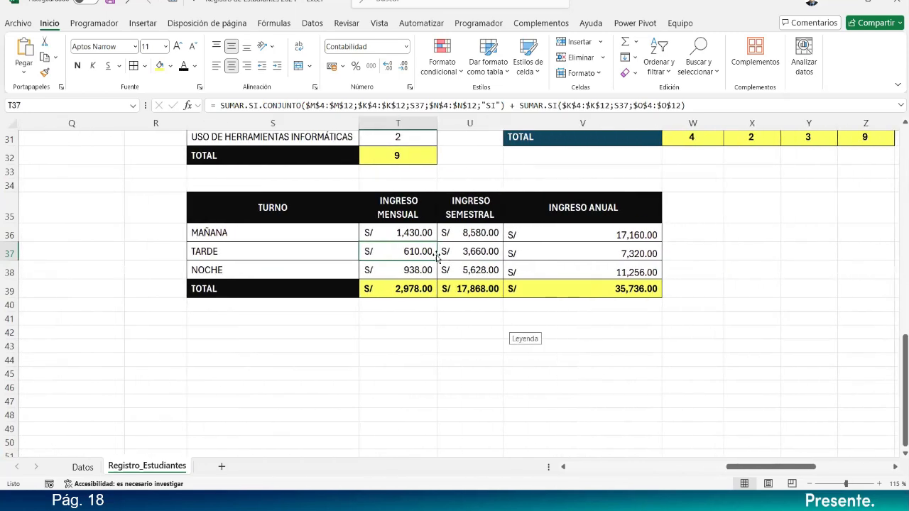
double_click(413, 233)
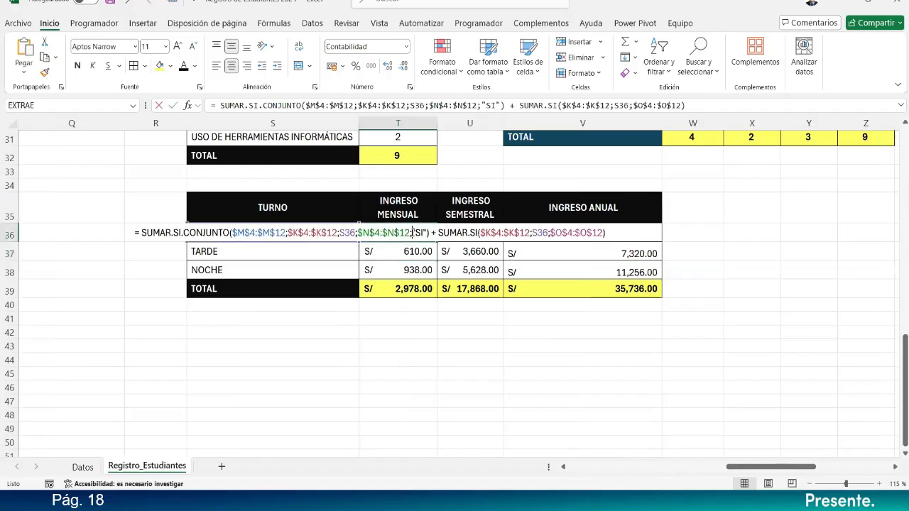
left_click(458, 233)
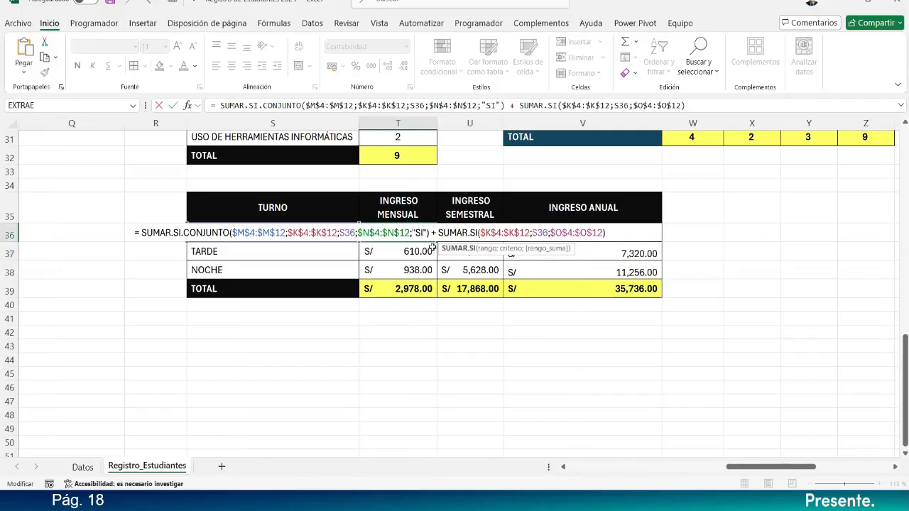
mouse_move(751, 469)
left_mouse_down()
mouse_move(720, 472)
mouse_move(742, 473)
mouse_move(735, 477)
left_mouse_up()
scroll(587, 348, "up", 5)
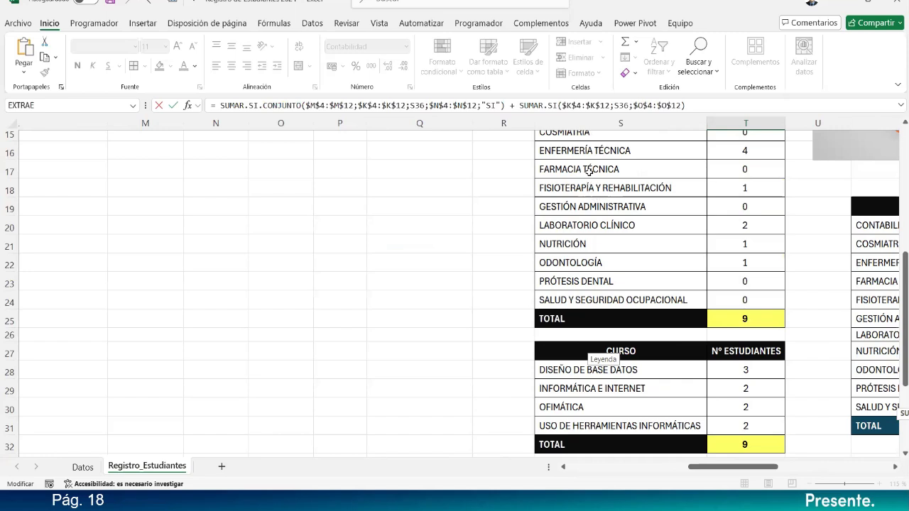
left_click(557, 105)
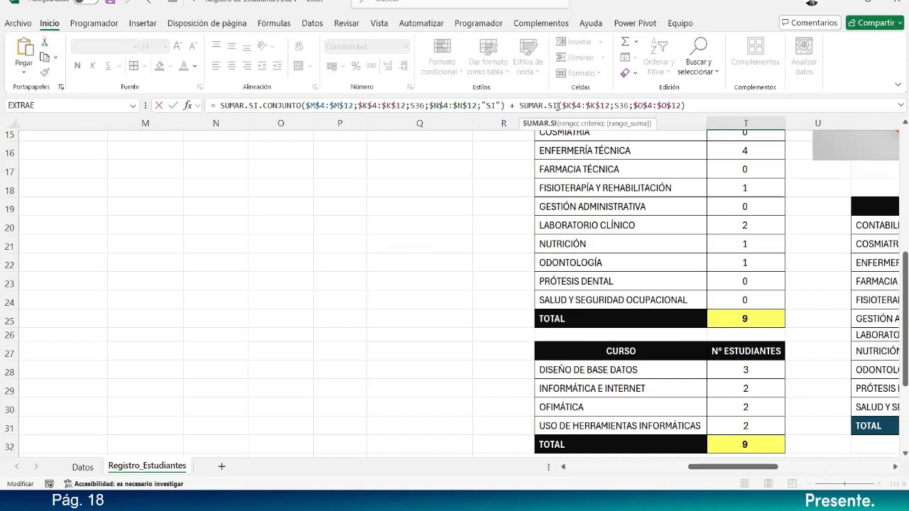
type(".")
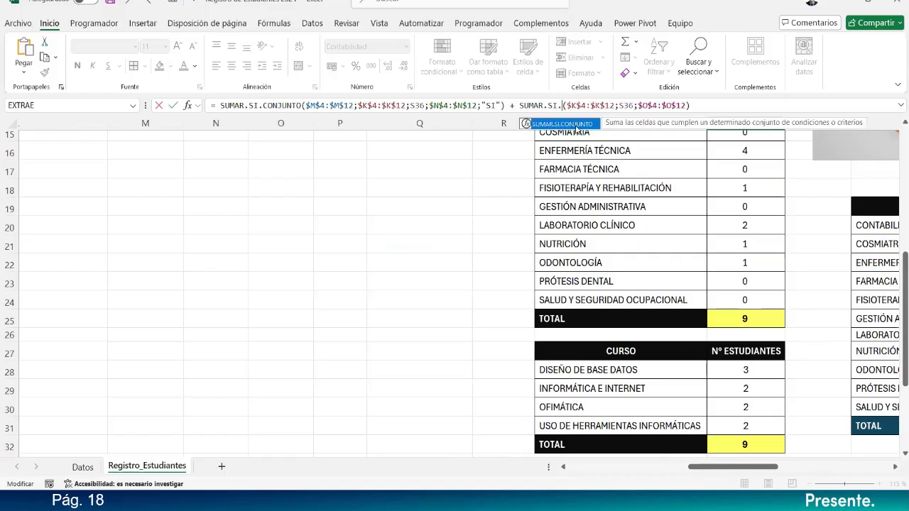
double_click(576, 130)
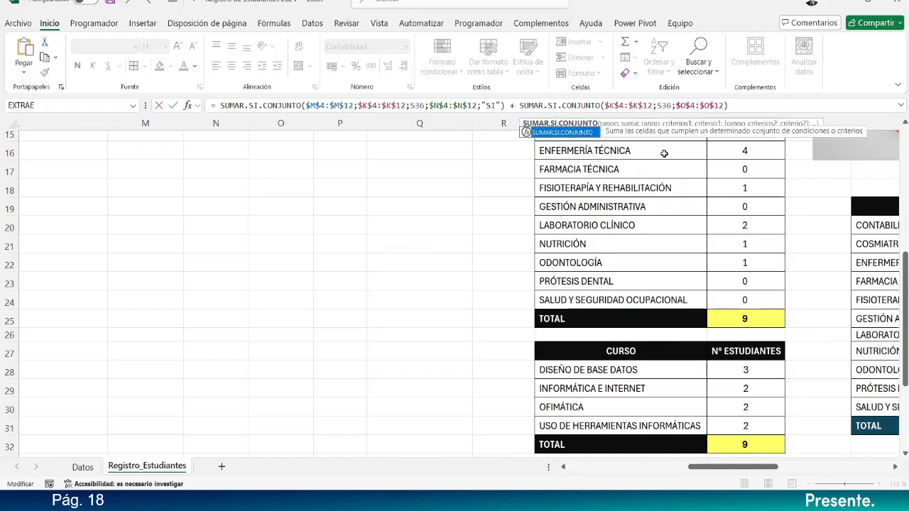
Remove $K$4:$K$12;S36; from the second SUMAR.SI.CONJUNTO, leaving $O$4:$O$12 as the sum range.
left_click(609, 105)
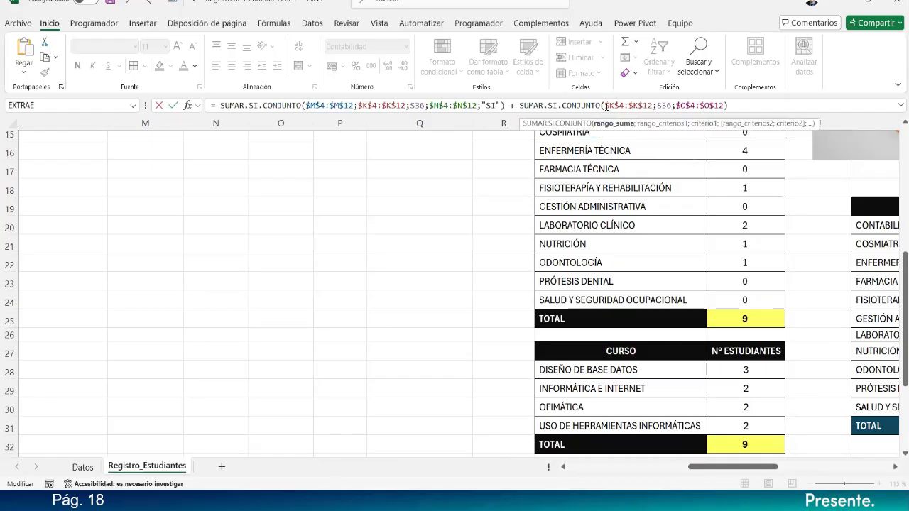
left_click_drag(604, 105, 676, 105)
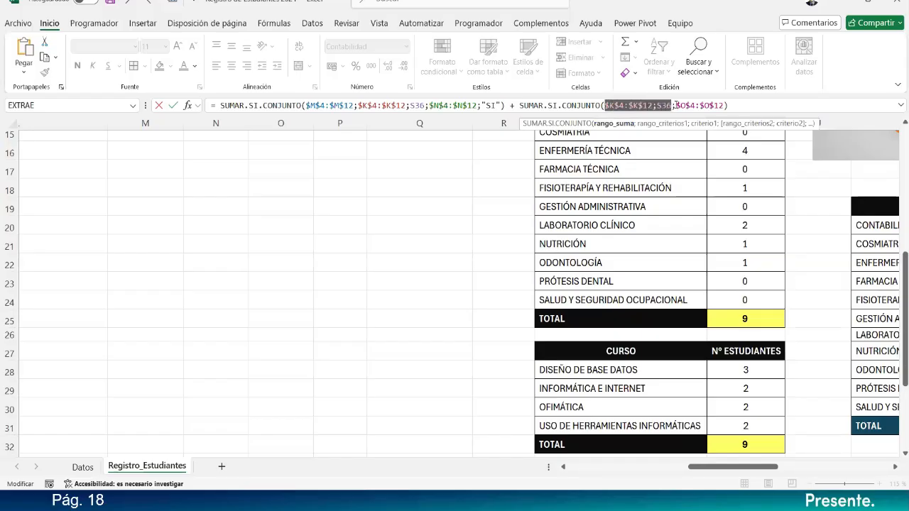
key("BackSpace")
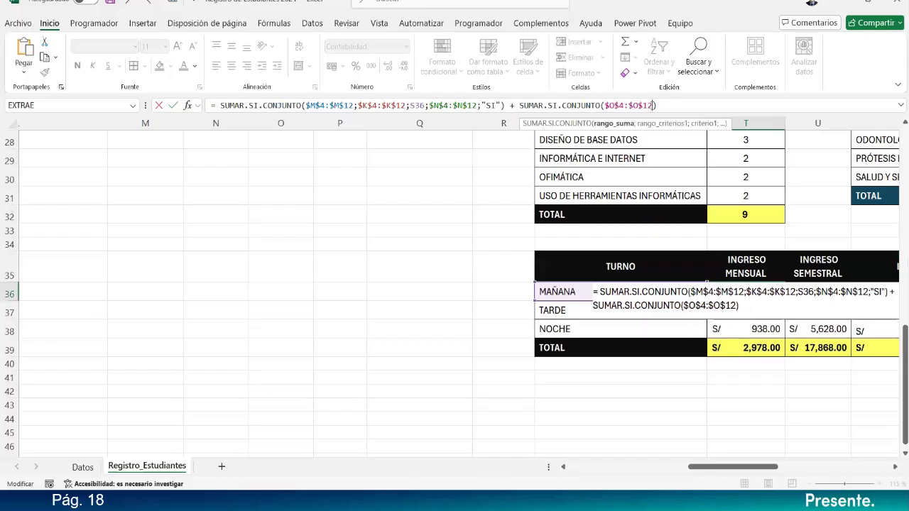
Add the TURNO column as absolute criteria range $K$4:$K$12 with criterion S36 to the second SUMAR.SI.CONJUNTO.
type(";")
scroll(432, 276, "up", 9)
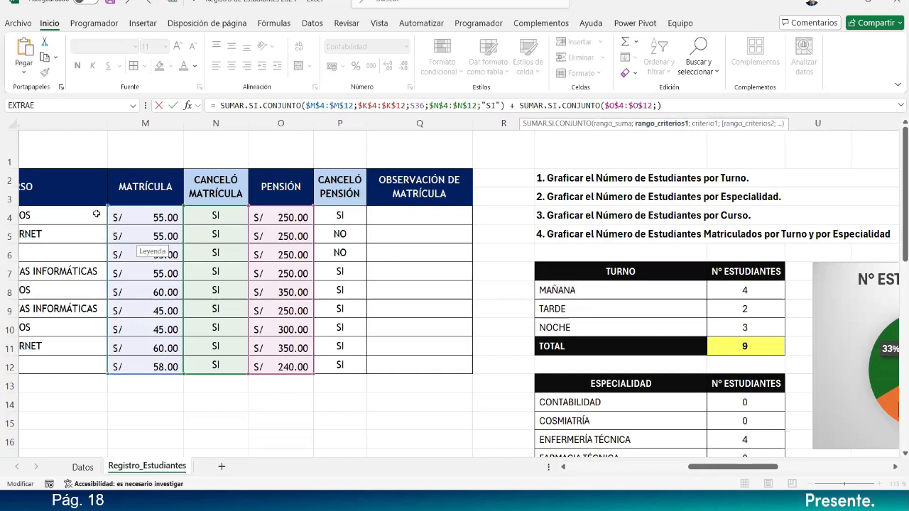
left_click_drag(767, 468, 724, 468)
left_click_drag(287, 215, 291, 365)
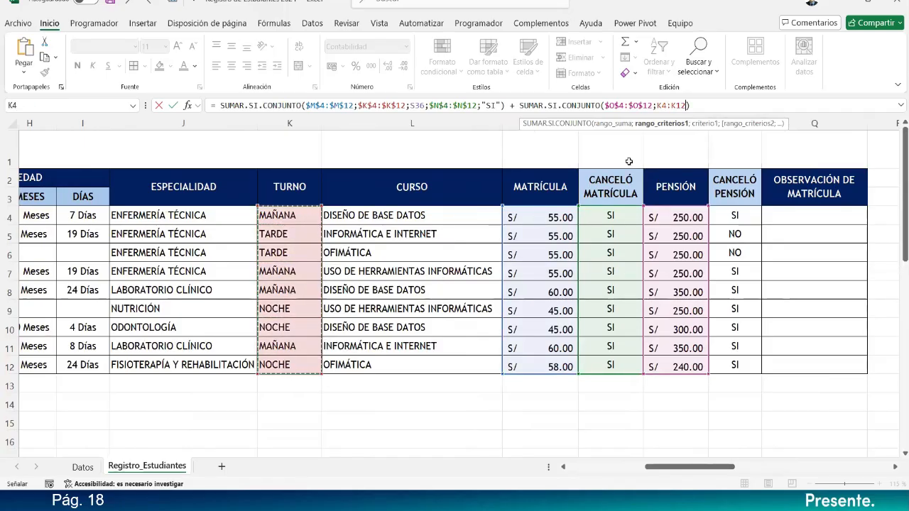
key("F4")
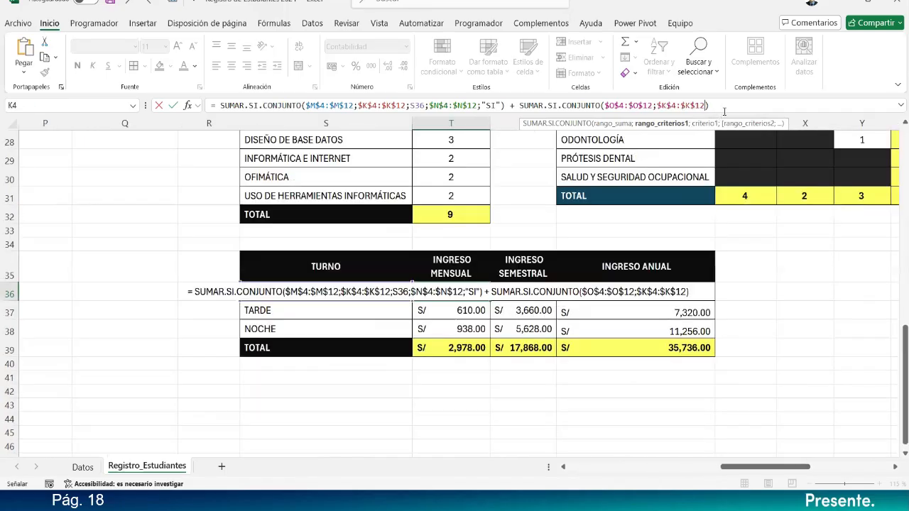
type(";")
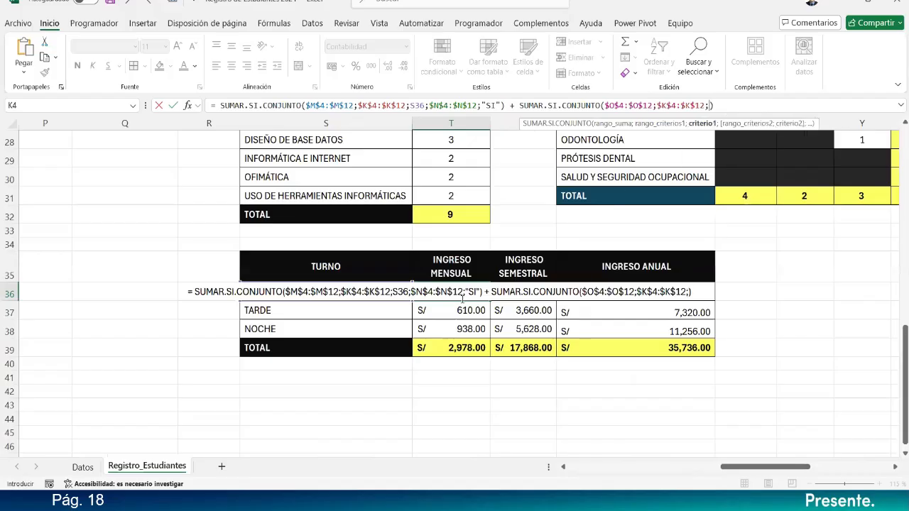
type("S")
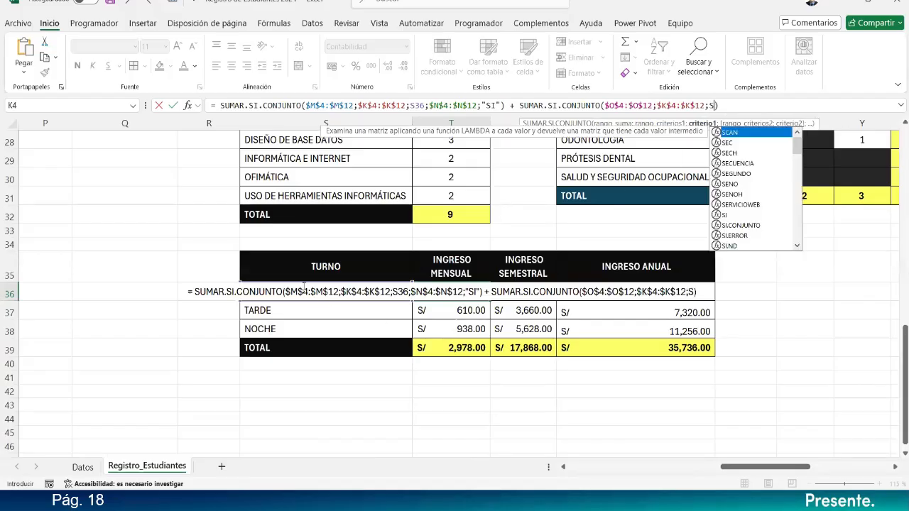
type("36")
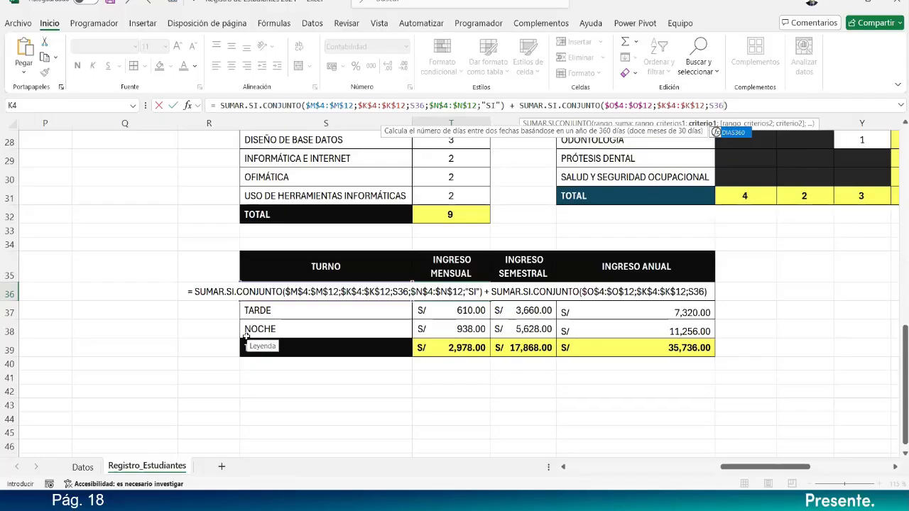
Add the CANCELÓ PENSIÓN column as absolute criteria range $P$4:$P$12 with criterion "SI" to T36's second SUMAR.SI.CONJUNTO and commit the formula.
type(";")
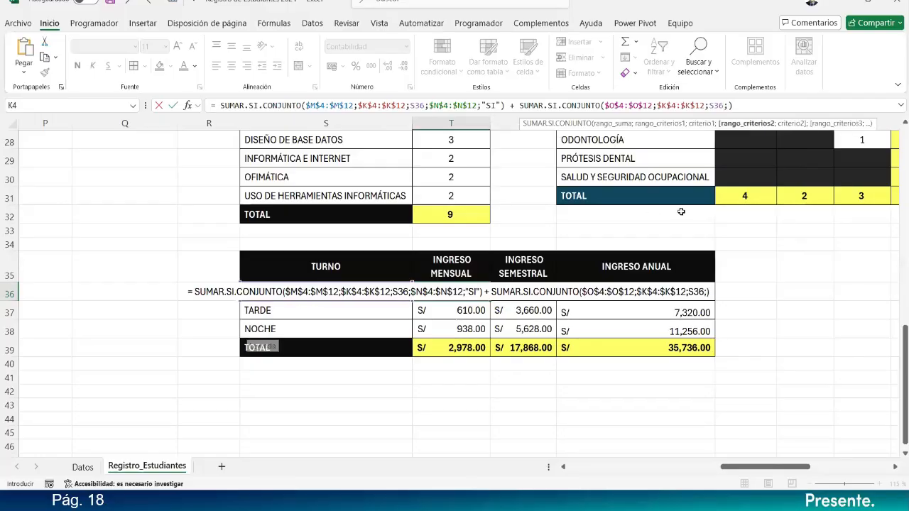
scroll(293, 294, "up", 4)
scroll(293, 294, "up", 5)
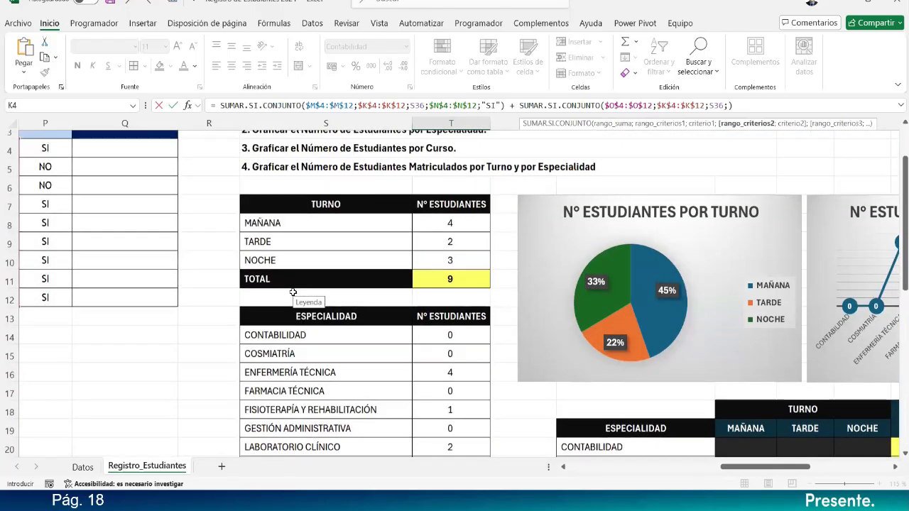
left_click_drag(47, 216, 48, 365)
left_click_drag(763, 469, 728, 468)
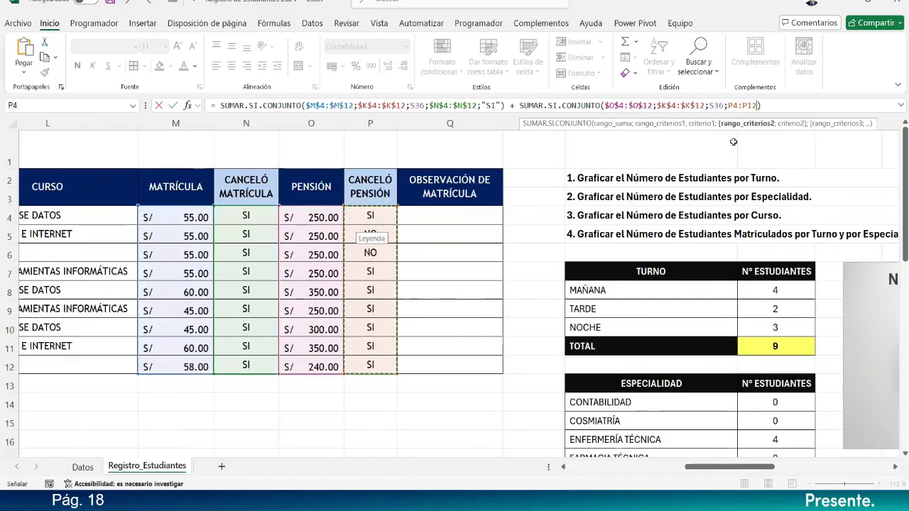
key("F4")
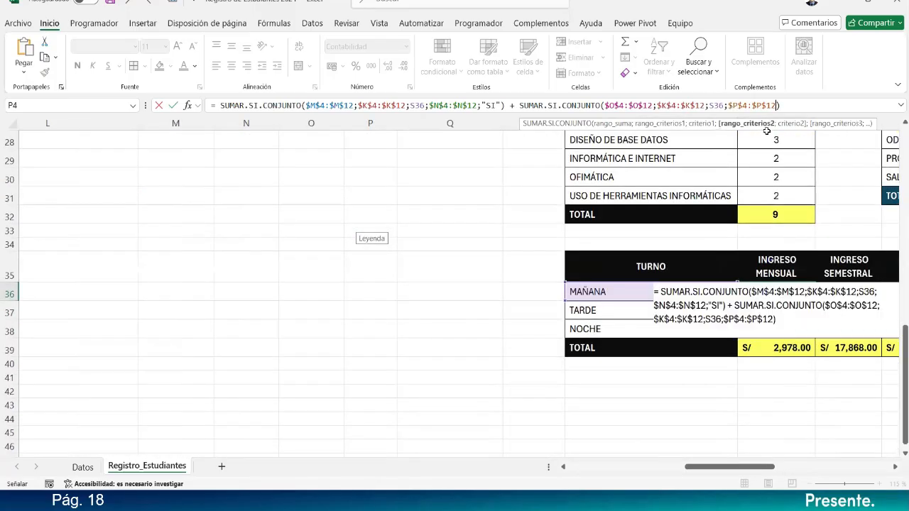
type(";")
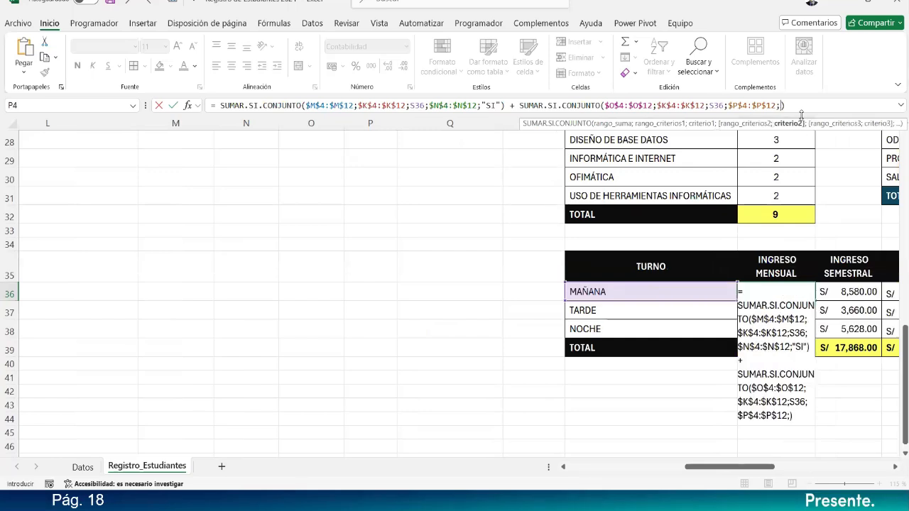
type("\"SI\"")
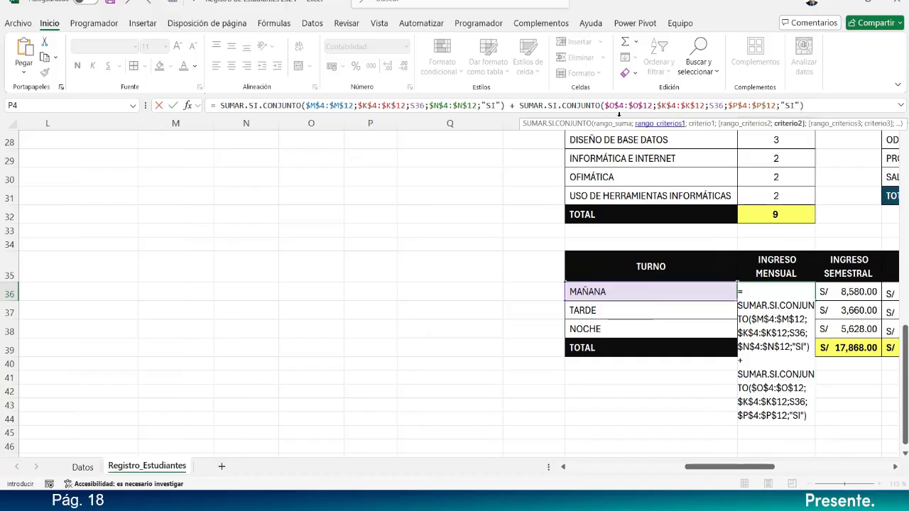
left_click(579, 105)
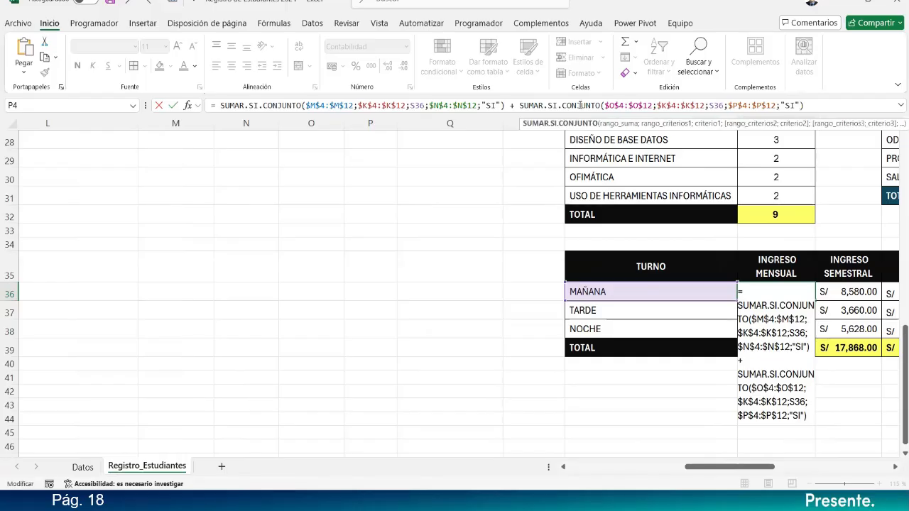
key("Return")
Fill the MAÑANA monthly income formula in T36 down through T38 for the TARDE and NOCHE shifts.
left_click(798, 288)
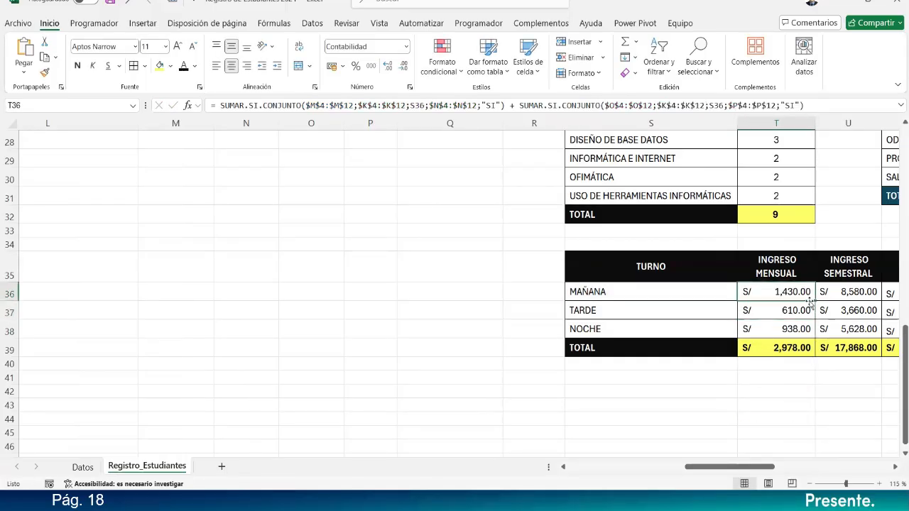
left_click_drag(815, 301, 816, 340)
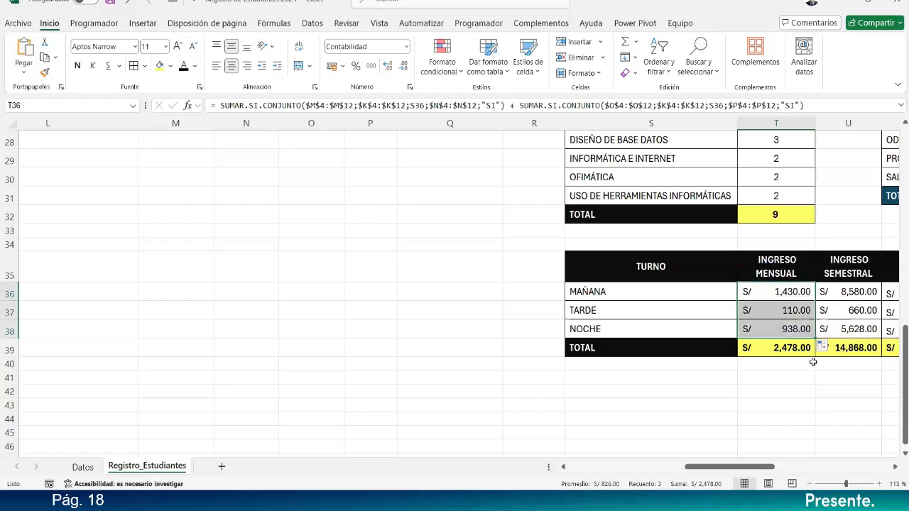
left_click(807, 291)
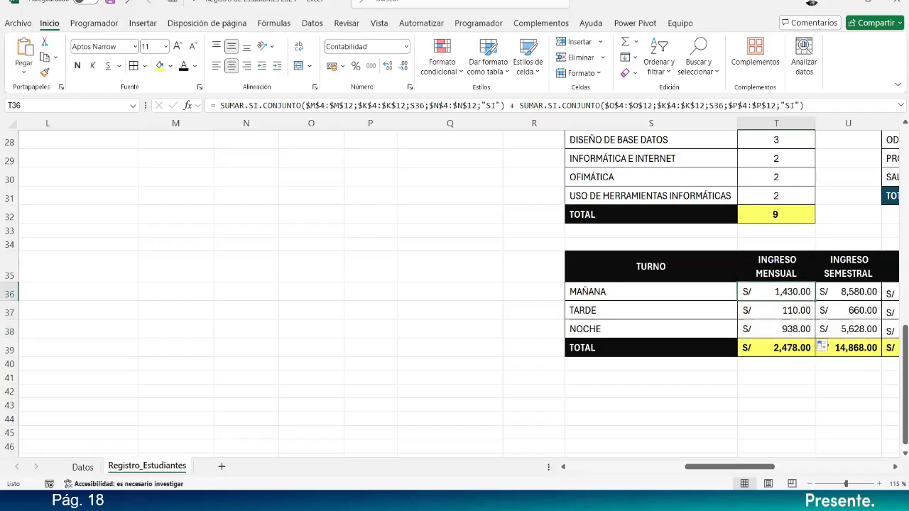
scroll(879, 457, "right", 5)
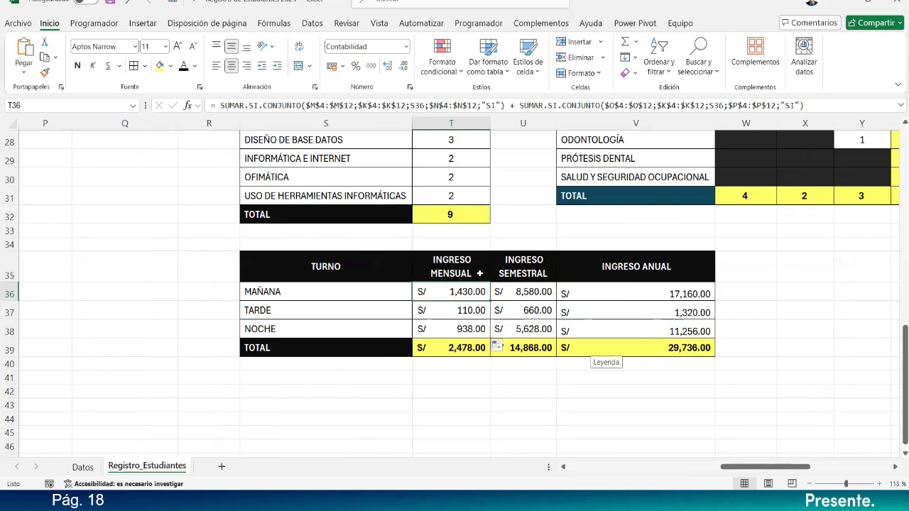
Merge and center U34:V34 above the semester and annual income columns and enter the heading PROYECCIÓN DE INGRESOS.
left_click_drag(536, 291, 532, 329)
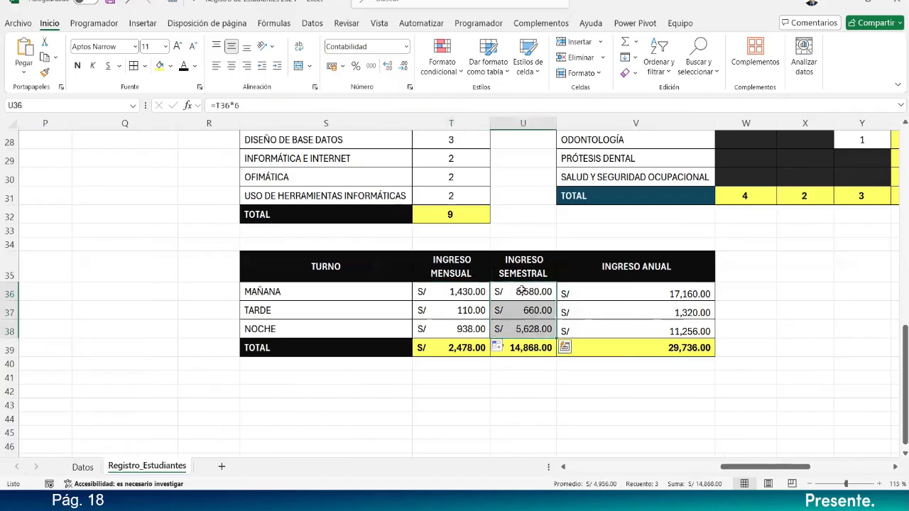
left_click_drag(540, 244, 703, 244)
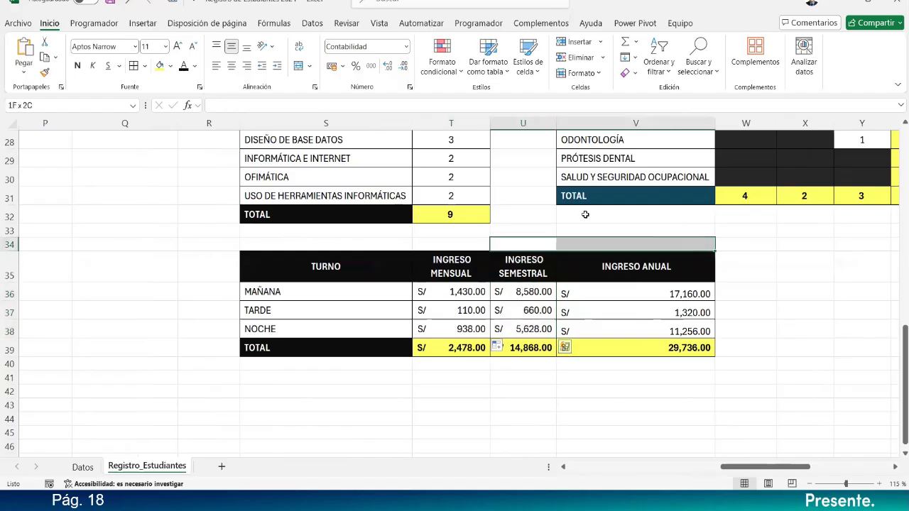
left_click(298, 66)
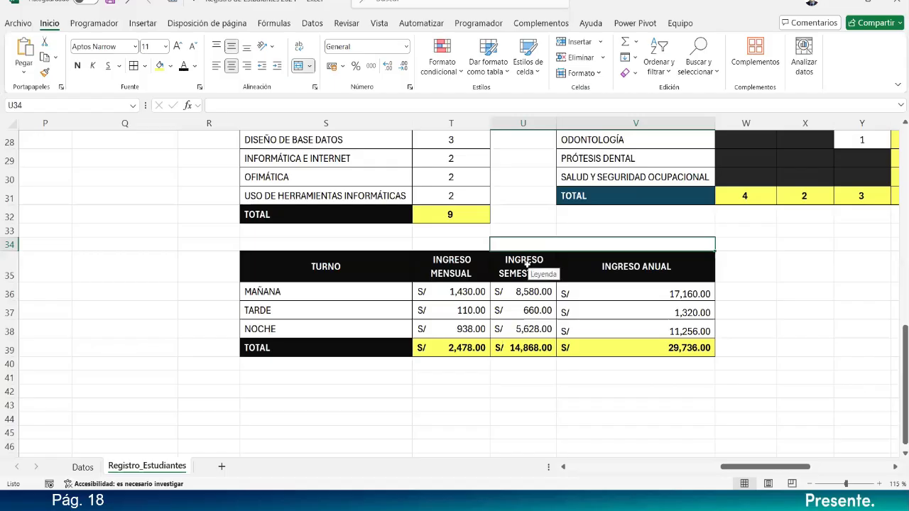
type("PROYECCO")
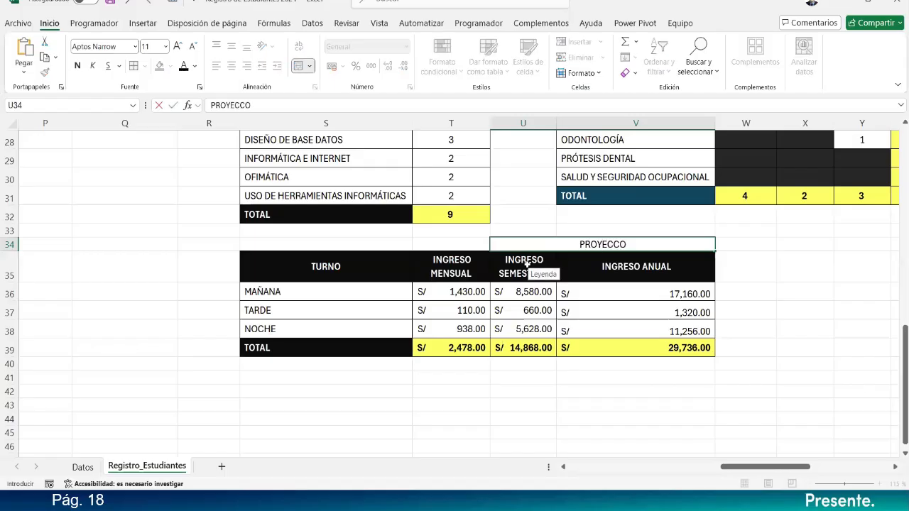
key("BackSpace")
type("IÓN")
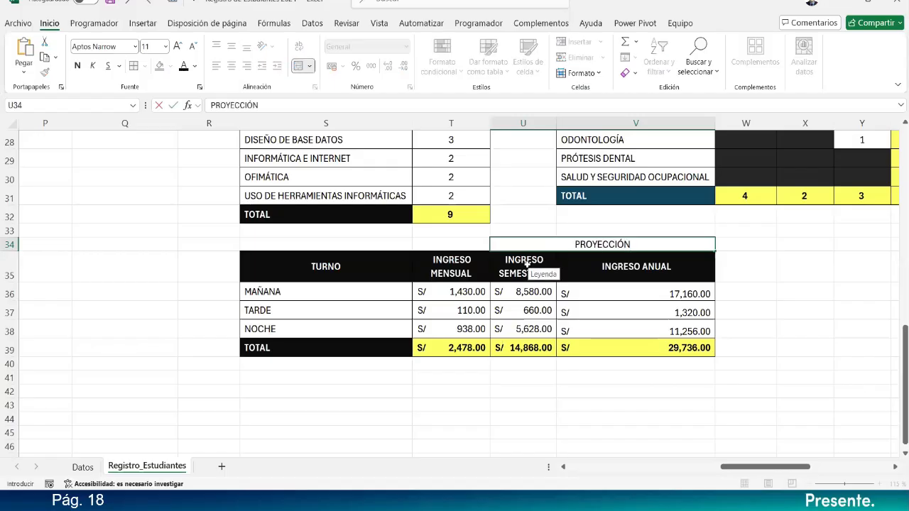
type(" DE INGRESOS")
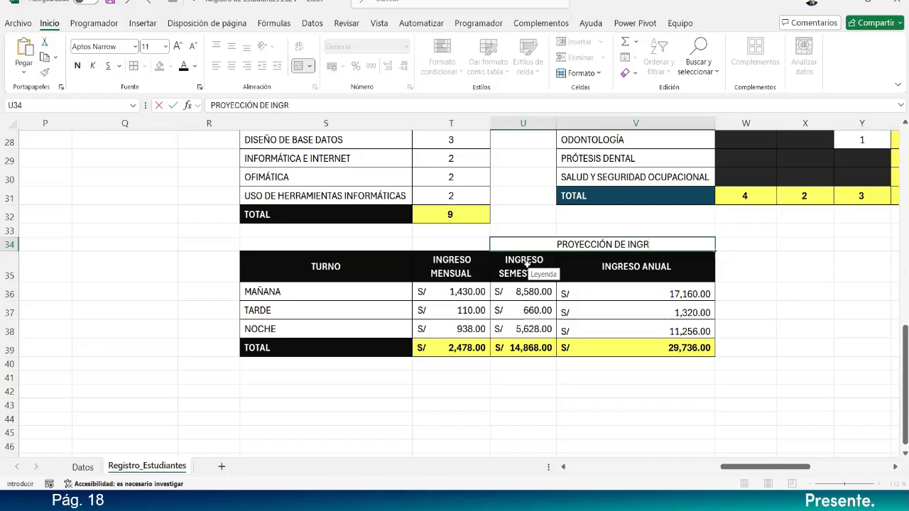
key("Return")
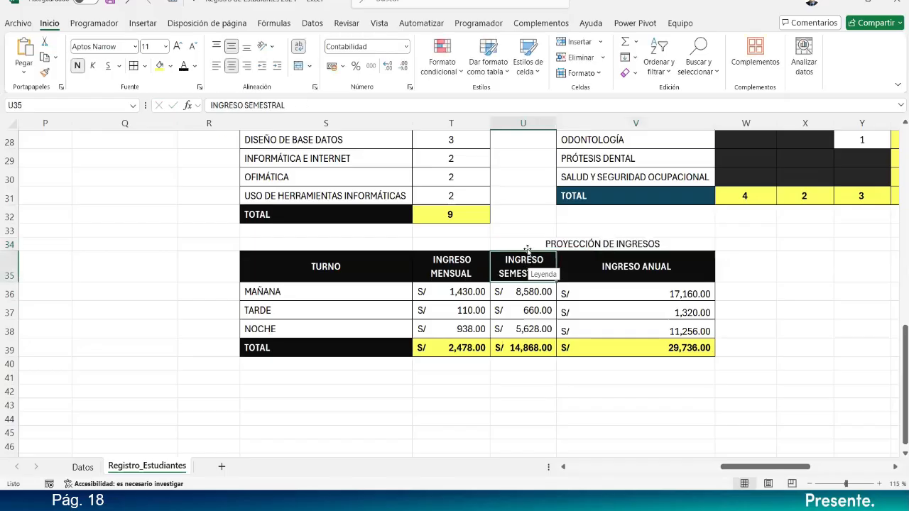
Format the PROYECCIÓN DE INGRESOS heading as bold white text on a black fill.
left_click(524, 244)
scroll(563, 245, "up", 1)
scroll(563, 246, "up", 3)
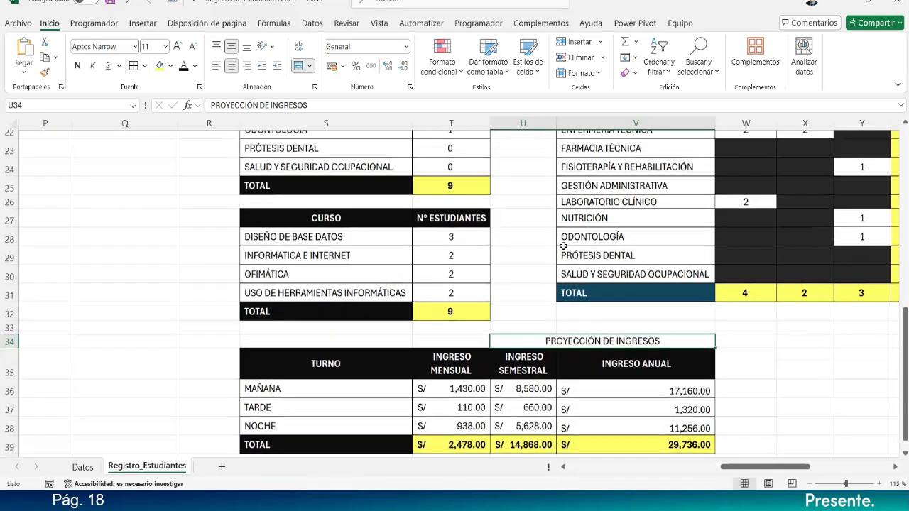
scroll(563, 247, "down", 2)
scroll(563, 247, "down", 1)
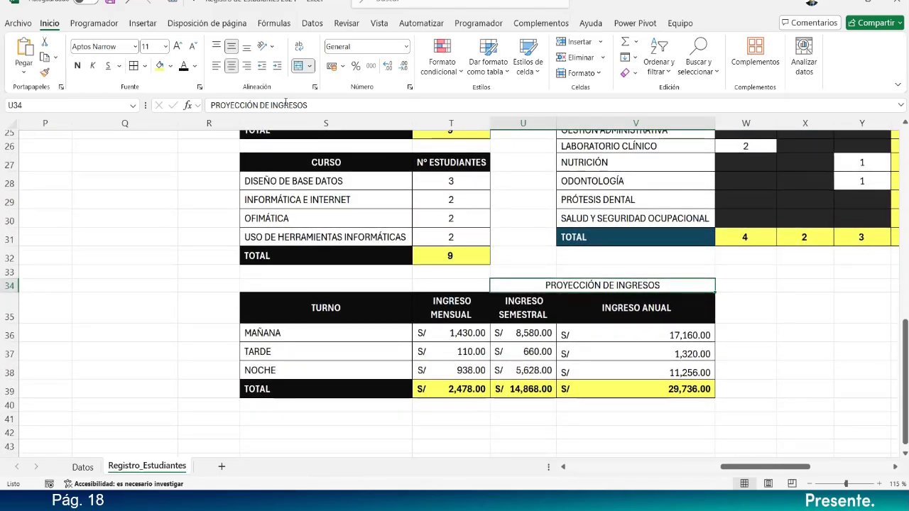
key("ctrl+n")
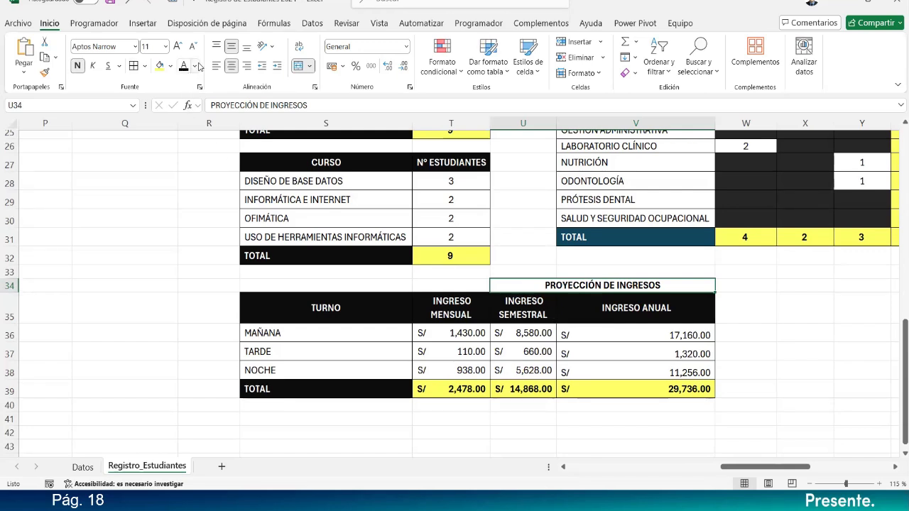
left_click(171, 66)
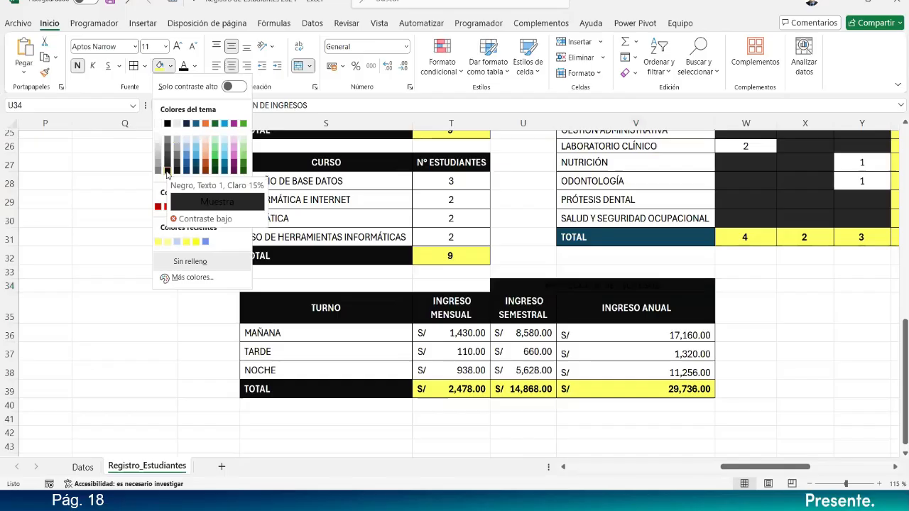
left_click(193, 133)
left_click(195, 66)
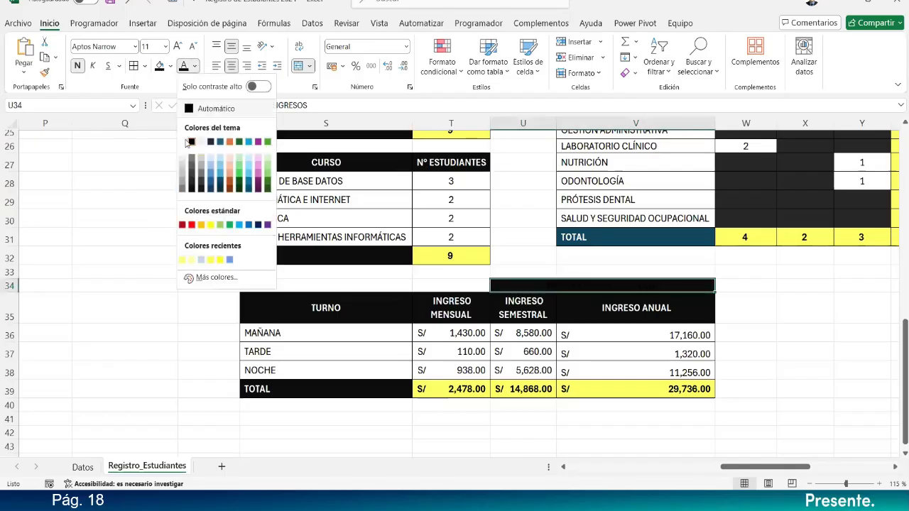
left_click(183, 142)
Fill the INGRESO SEMESTRAL and INGRESO ANUAL header cells U35:V35 with Verde, Énfasis 6, Oscuro 25%.
left_click_drag(531, 310, 639, 310)
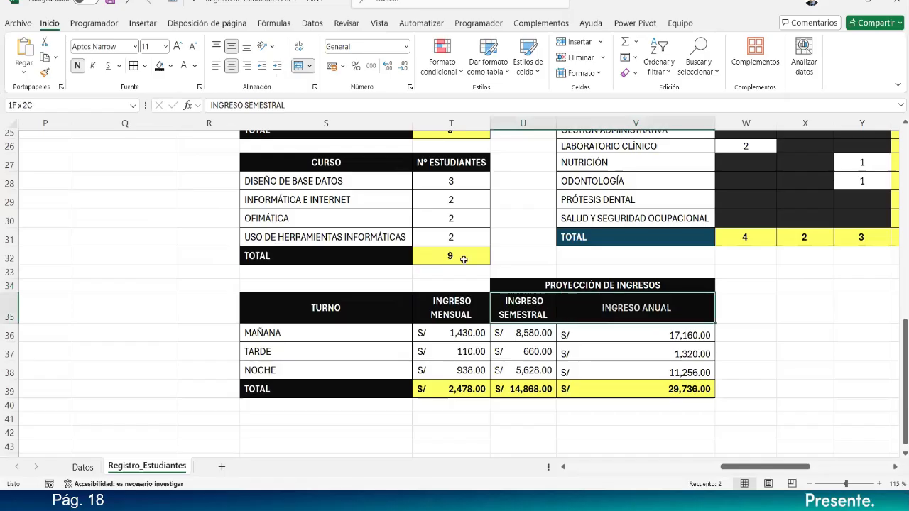
left_click(171, 66)
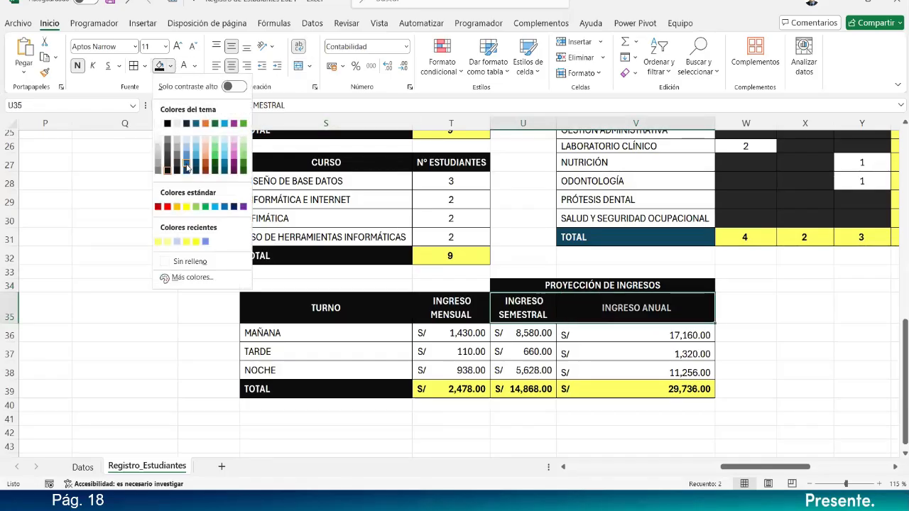
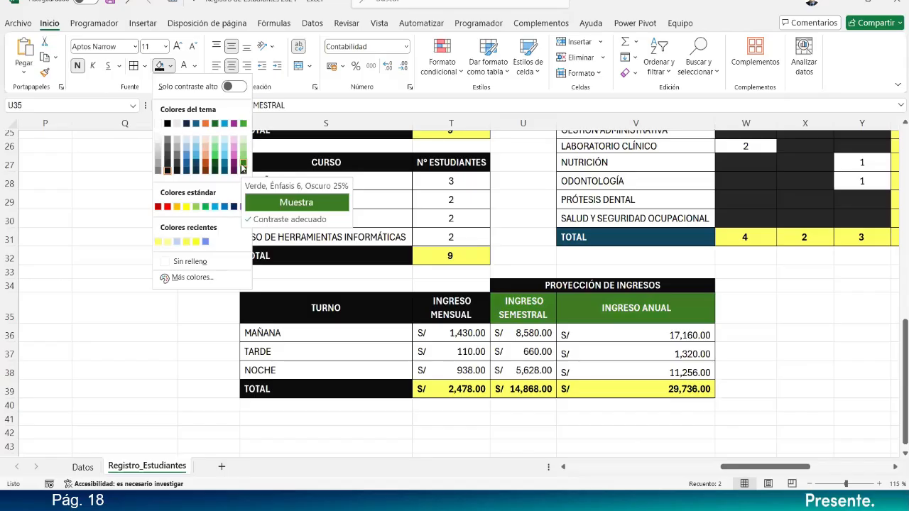
left_click(242, 167)
left_click(784, 357)
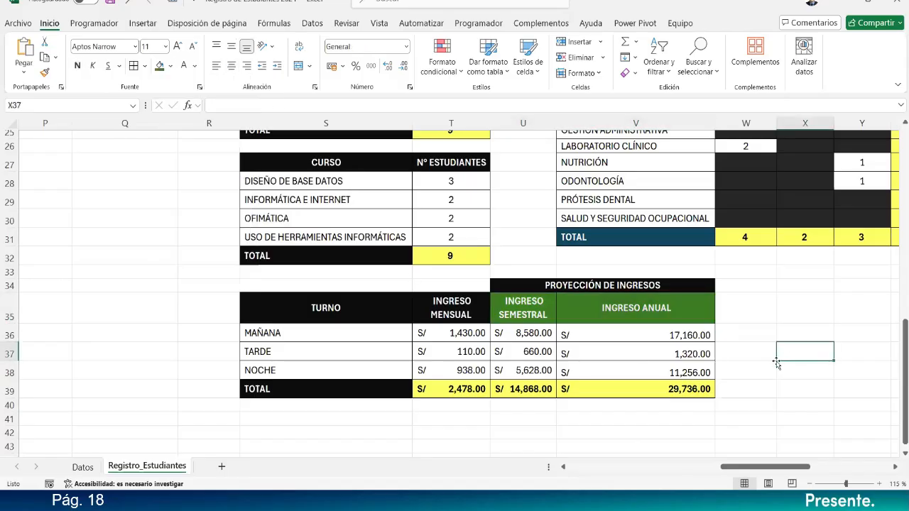
Widen column U slightly to give the INGRESO SEMESTRAL amounts more room.
left_click(548, 311)
left_click_drag(558, 123, 561, 123)
left_click(539, 424)
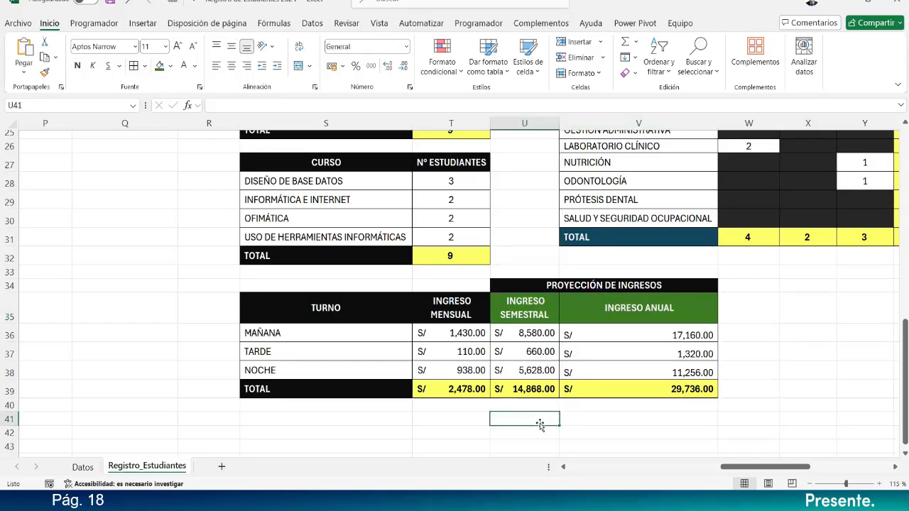
Enter the heading PAGO DE MATRÍCULA Y PAGO DE PENSIÓN in T34, above the INGRESO MENSUAL header.
left_click(453, 302)
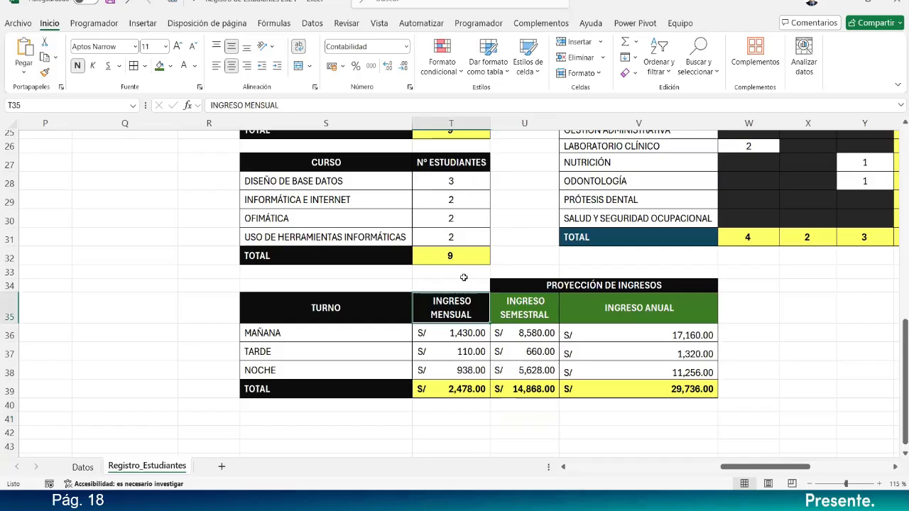
left_click(453, 284)
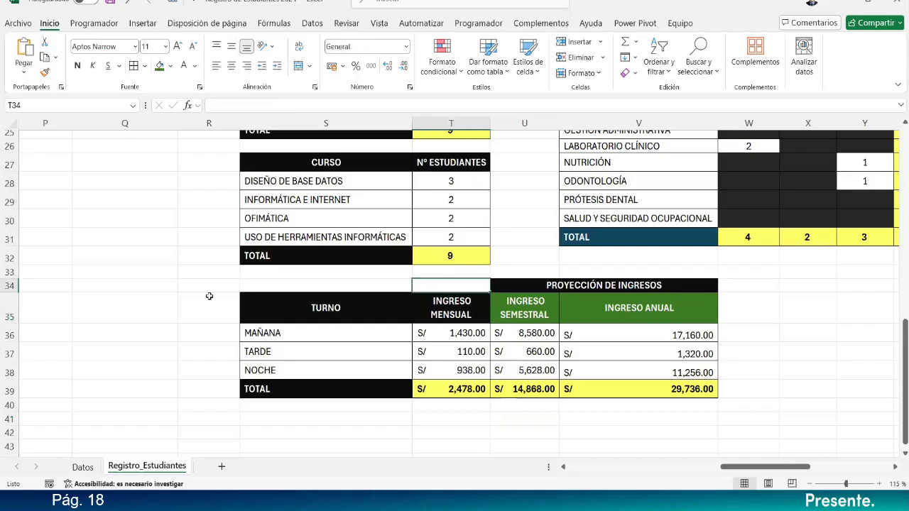
scroll(210, 296, "up", 8)
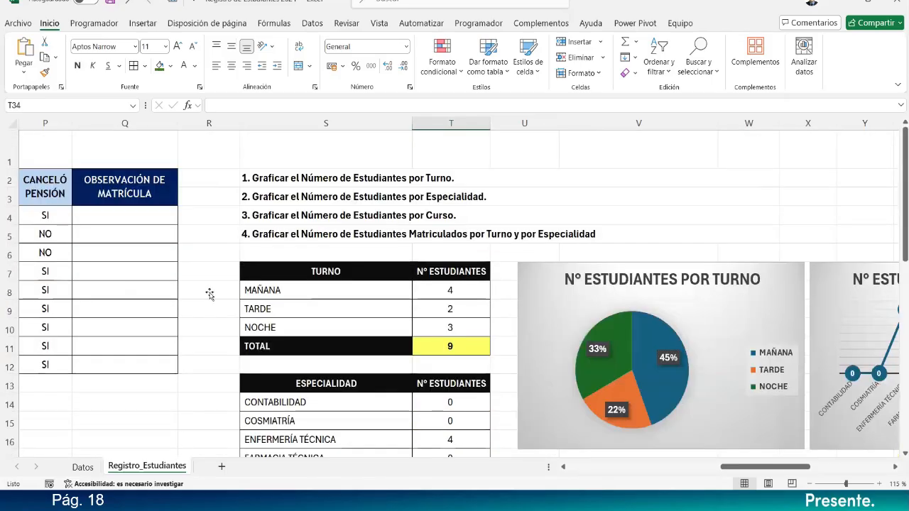
left_click_drag(781, 468, 722, 474)
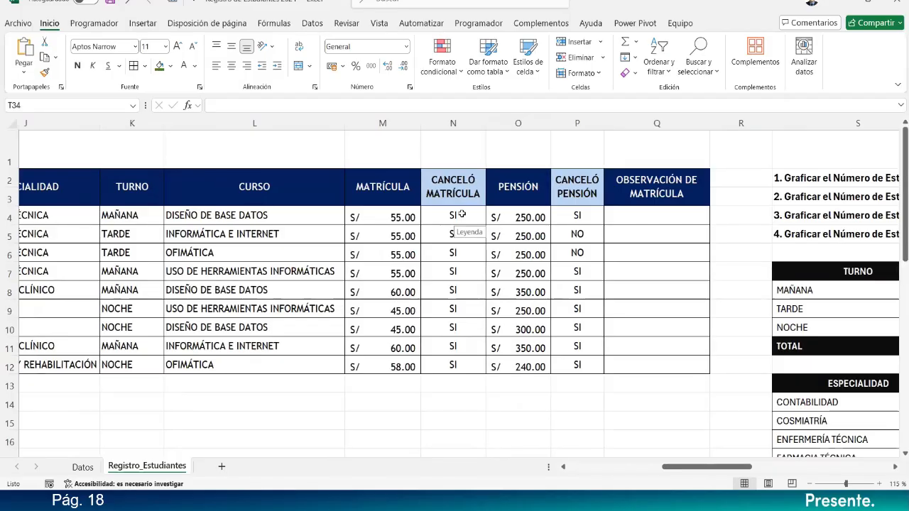
scroll(707, 313, "down", 3)
scroll(707, 318, "down", 2)
left_click_drag(706, 466, 723, 432)
scroll(720, 427, "down", 3)
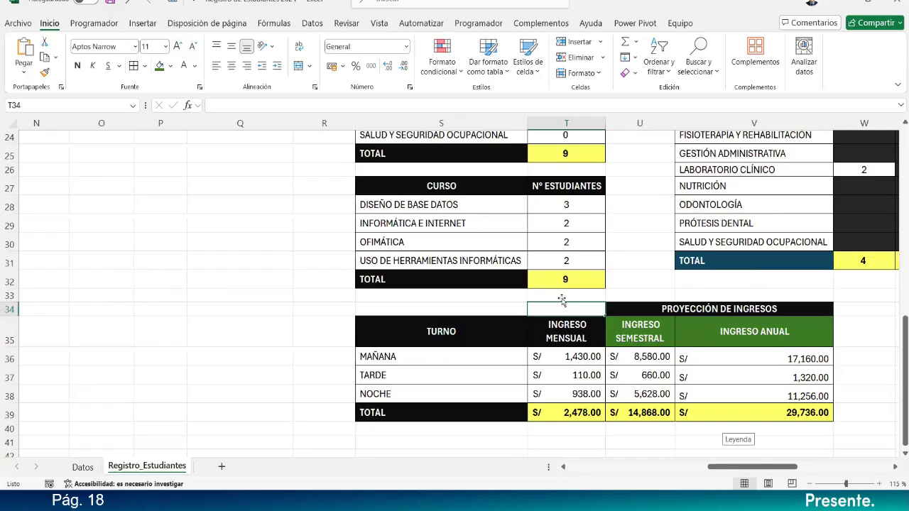
type("P")
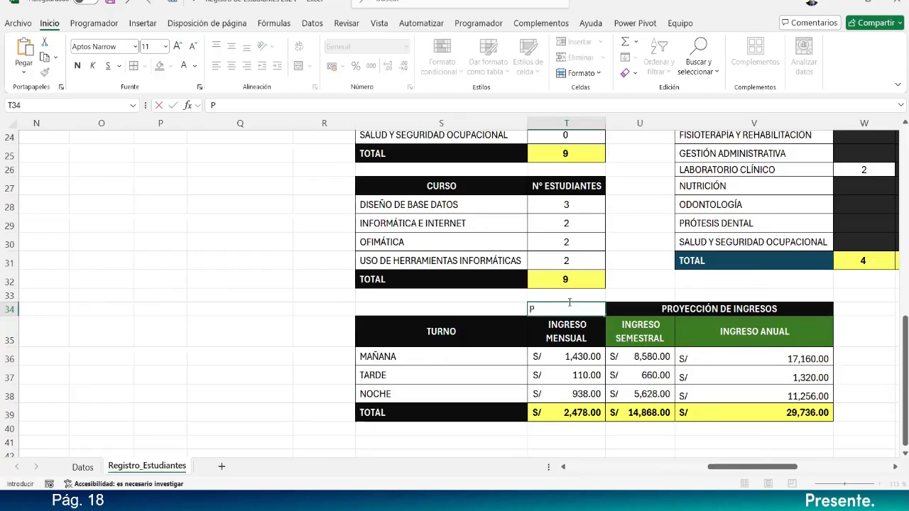
type("AGO DE MATRÍCULA Y PAGO DE M")
key("BackSpace")
type("P")
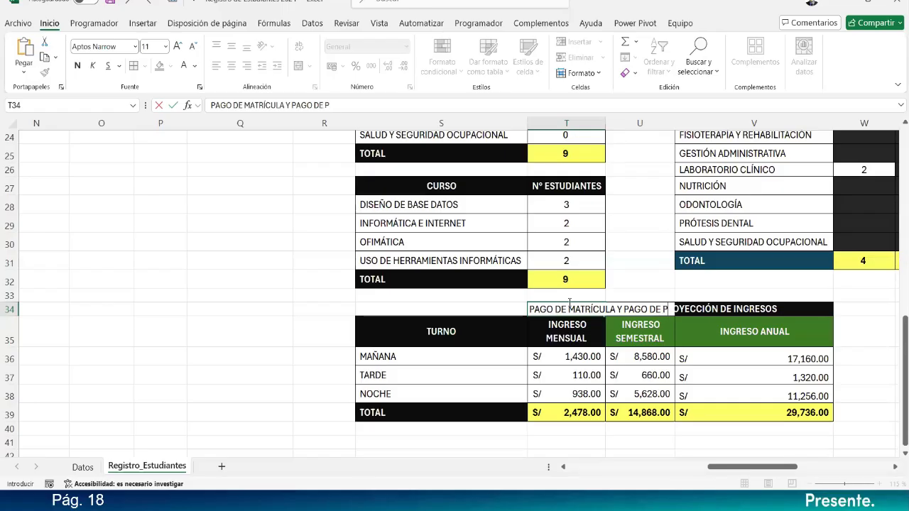
type("ENSIÓN")
key("Return")
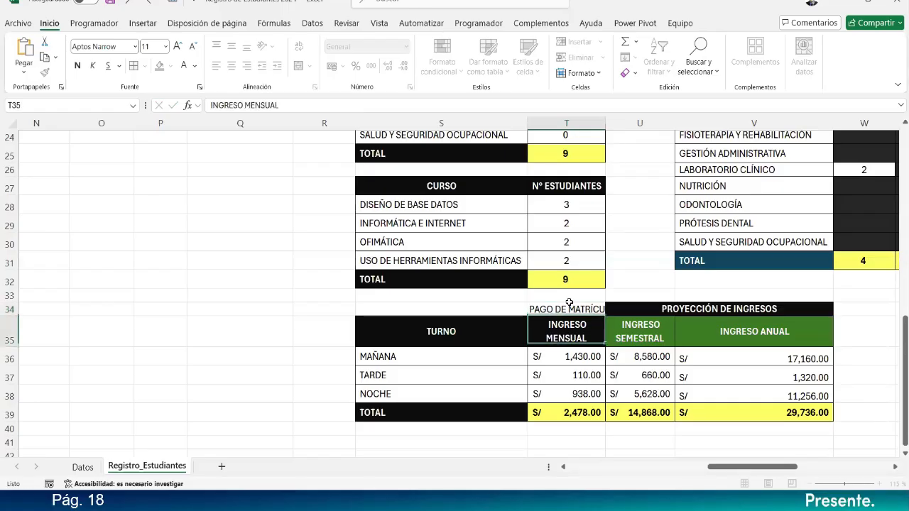
Format the T34 heading with wrapped, horizontally centred bold text and a yellow fill.
key("Up")
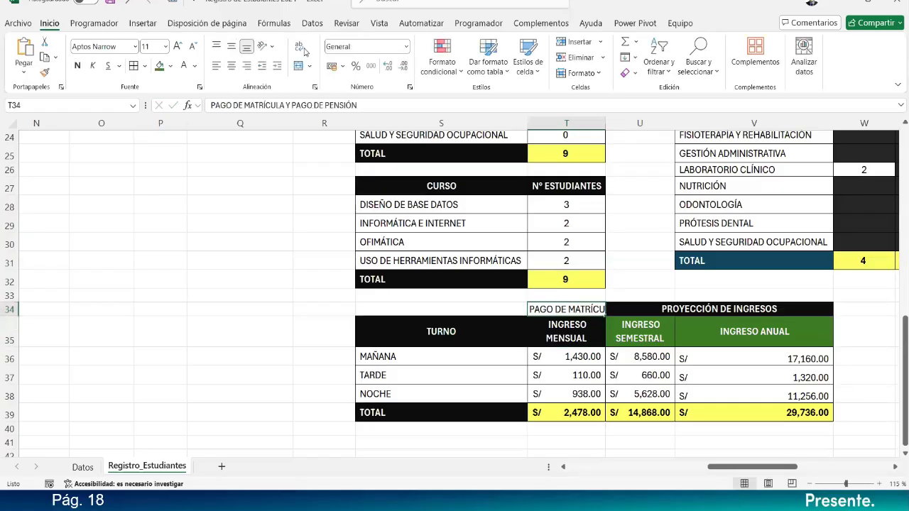
left_click(299, 46)
left_click(232, 66)
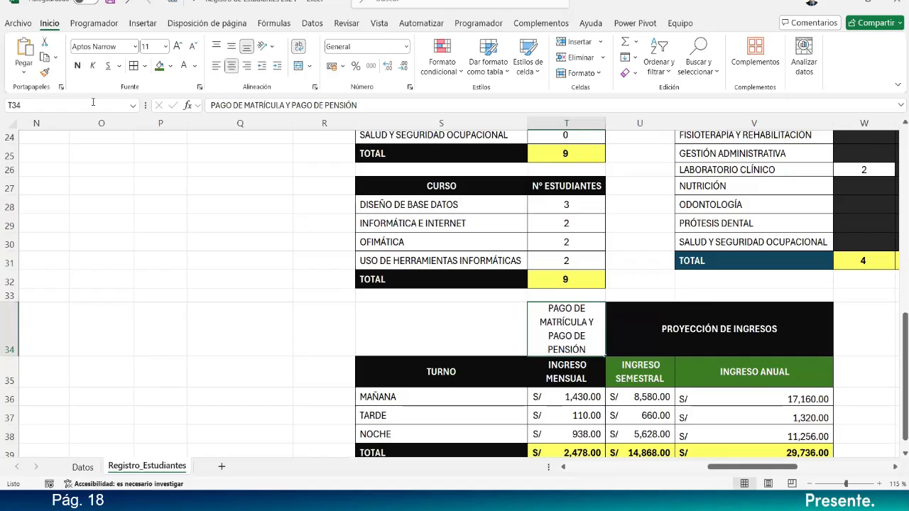
left_click(77, 66)
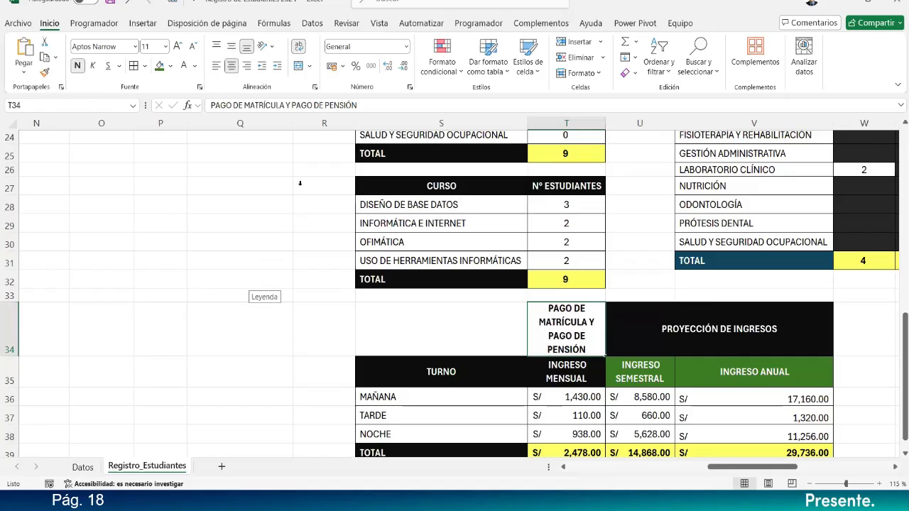
left_click(172, 67)
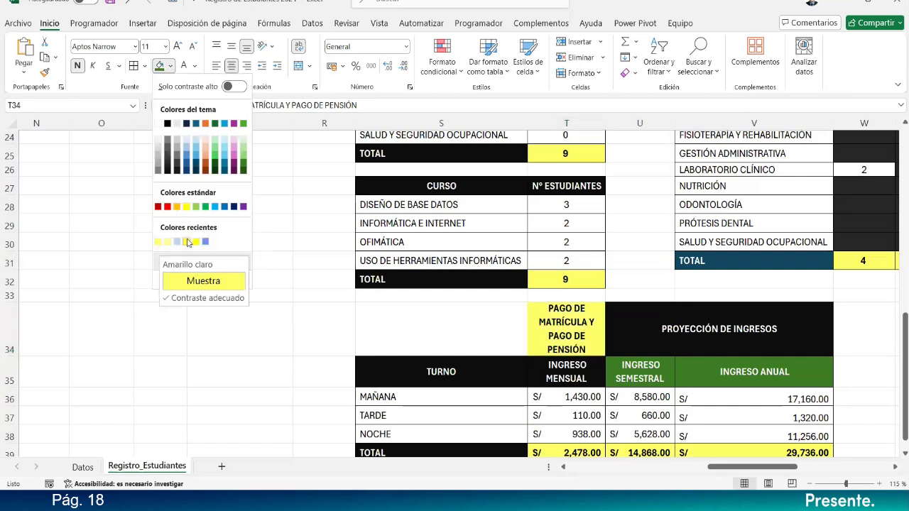
left_click(188, 242)
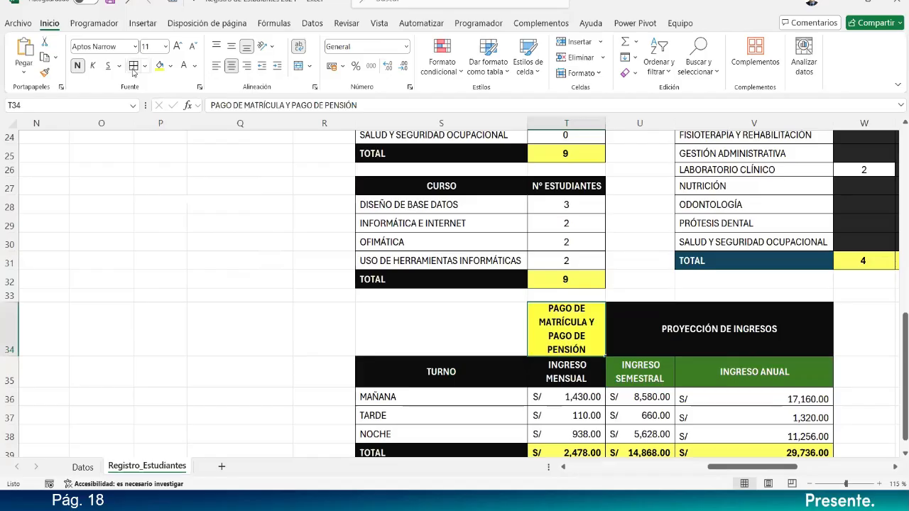
left_click(189, 316)
scroll(229, 324, "down", 1)
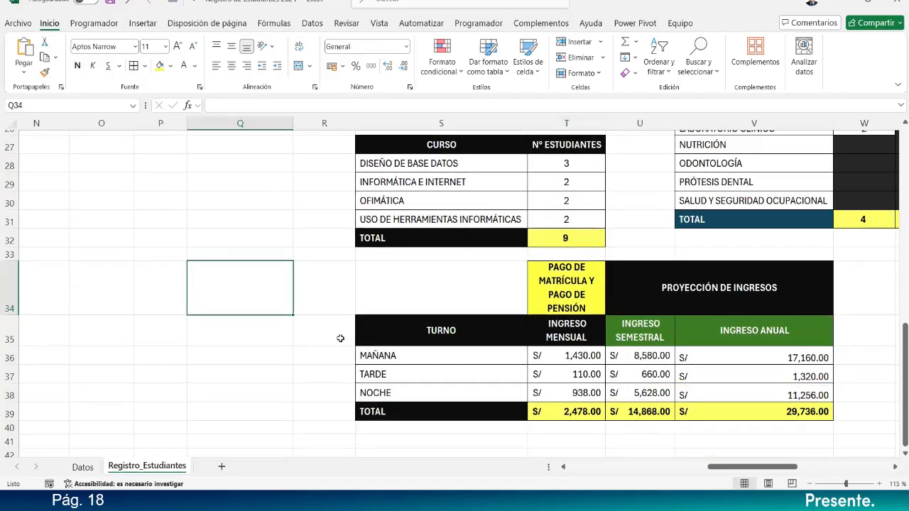
Widen column T slightly, middle-align the T34 heading vertically and make row 34 just tall enough for its three lines.
left_click(586, 281)
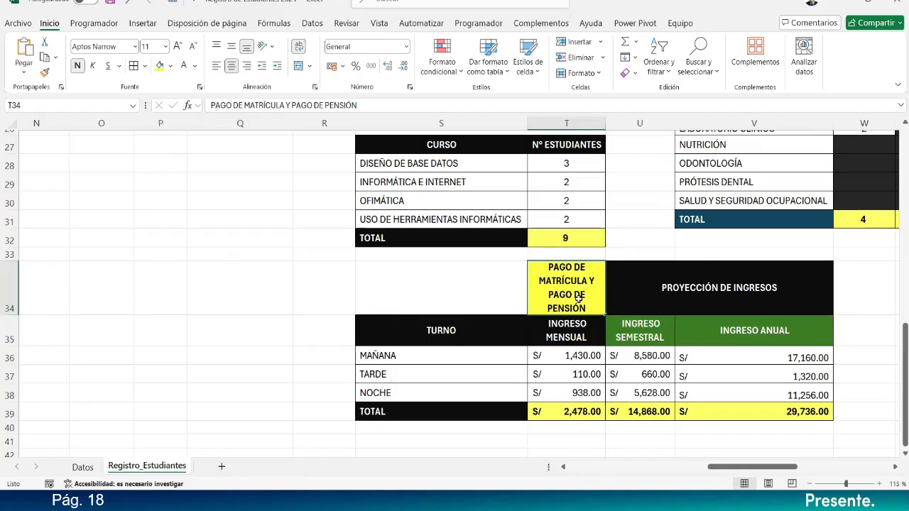
left_click_drag(605, 124, 613, 126)
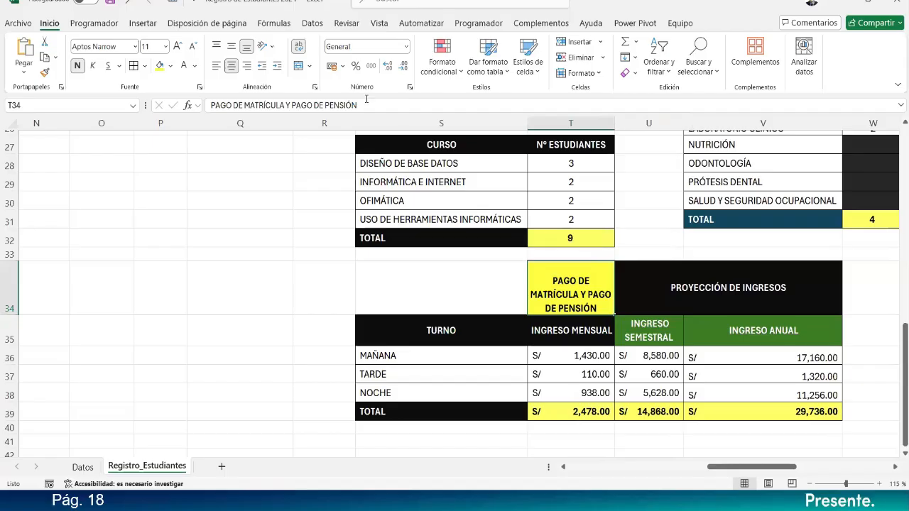
left_click(232, 48)
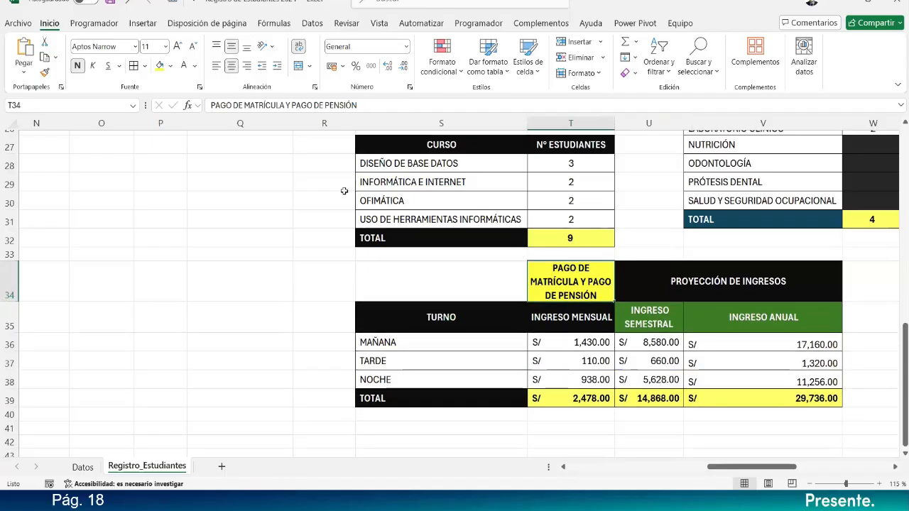
left_click_drag(7, 305, 13, 306)
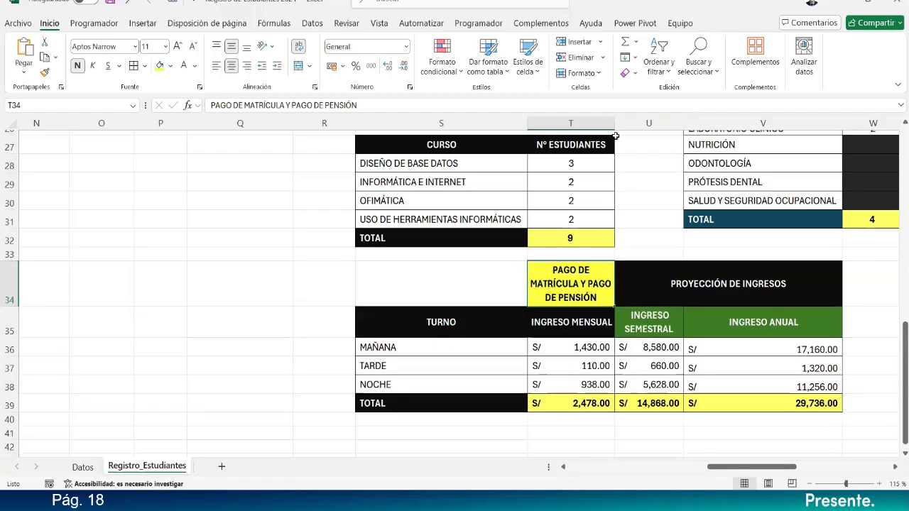
left_click_drag(616, 135, 611, 125)
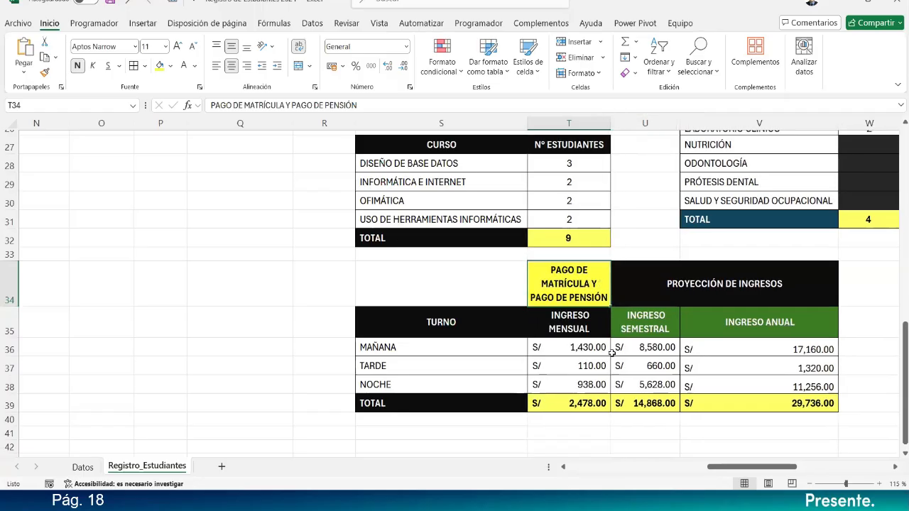
left_click(723, 430)
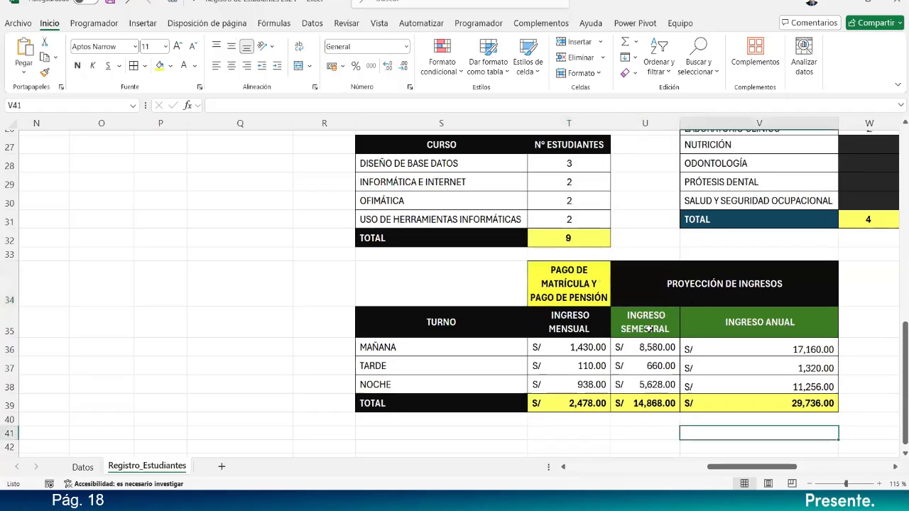
Middle-align the INGRESO ANUAL amounts in V36:V39 vertically.
left_click_drag(694, 353, 698, 404)
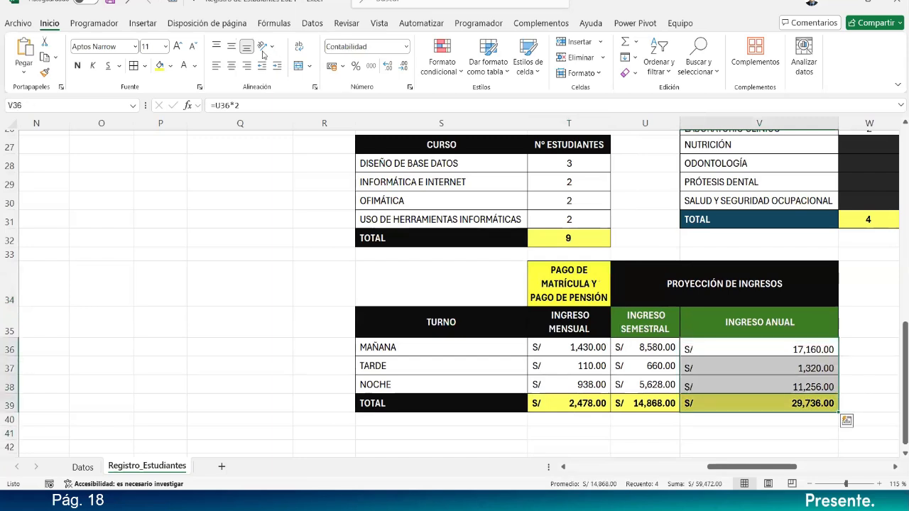
left_click(232, 46)
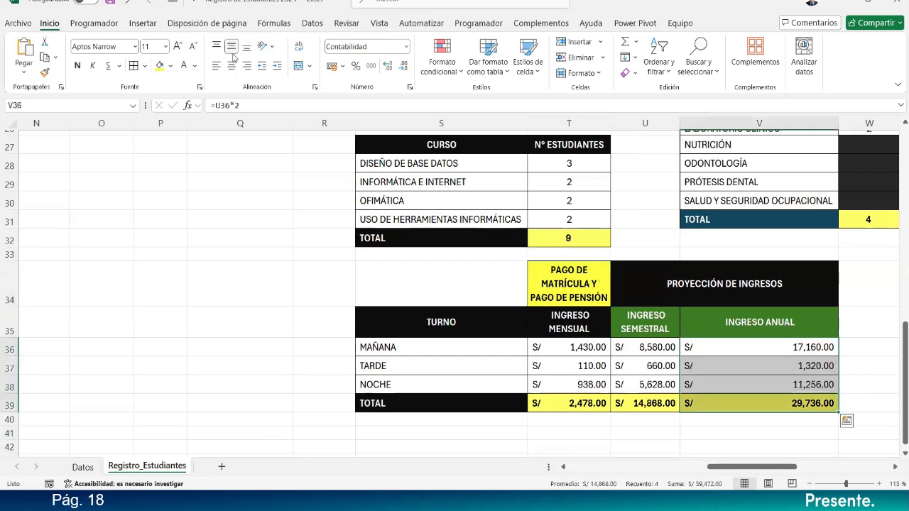
left_click(686, 443)
Insert a 2D line chart with markers from the TURNO and INGRESO SEMESTRAL data in S35:S38 and U35:U38, excluding the total.
mouse_move(718, 466)
left_mouse_down()
mouse_move(766, 473)
mouse_move(727, 474)
left_mouse_up()
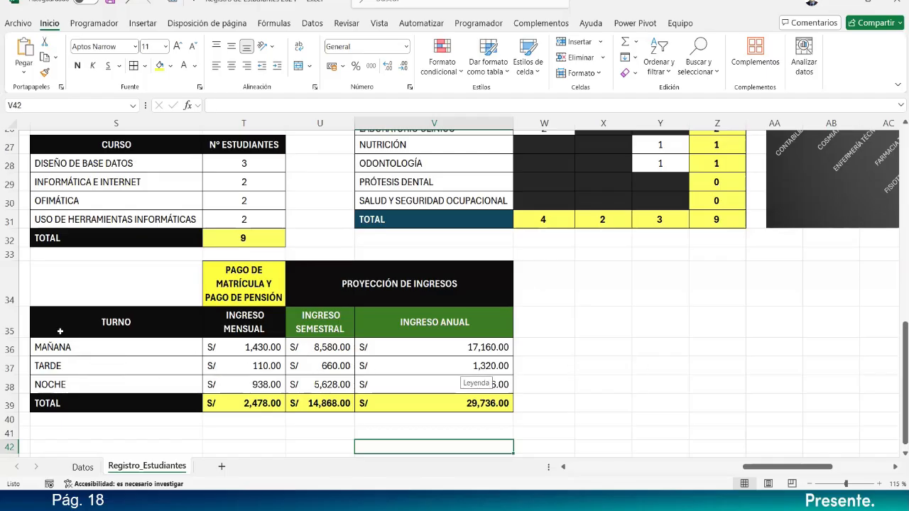
left_click_drag(151, 322, 152, 380)
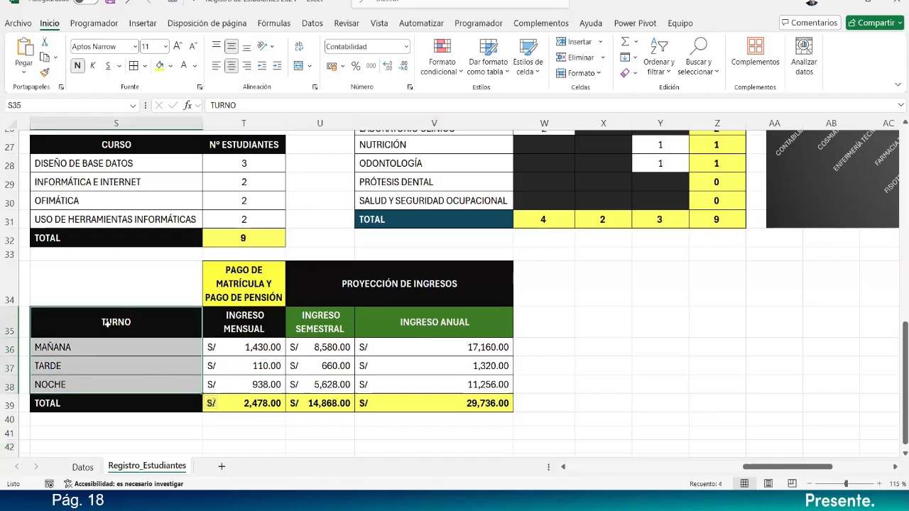
left_click_drag(313, 319, 317, 384)
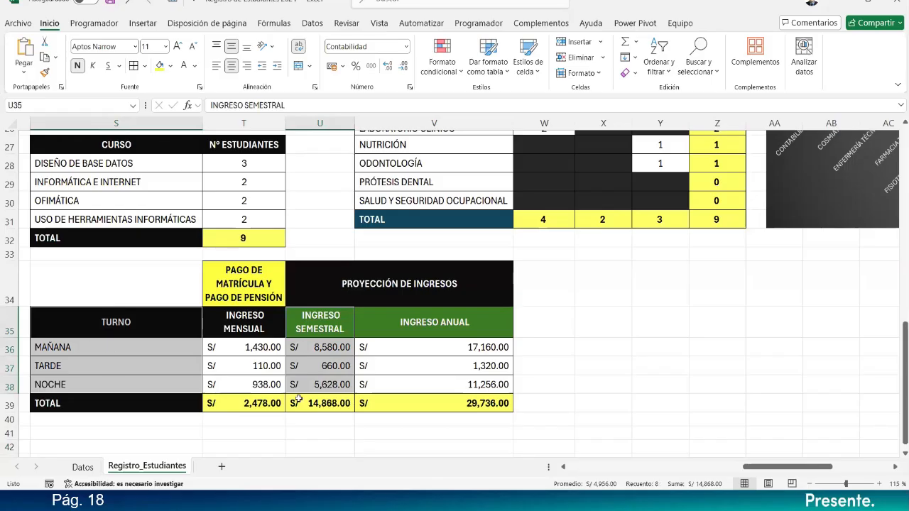
left_click(141, 23)
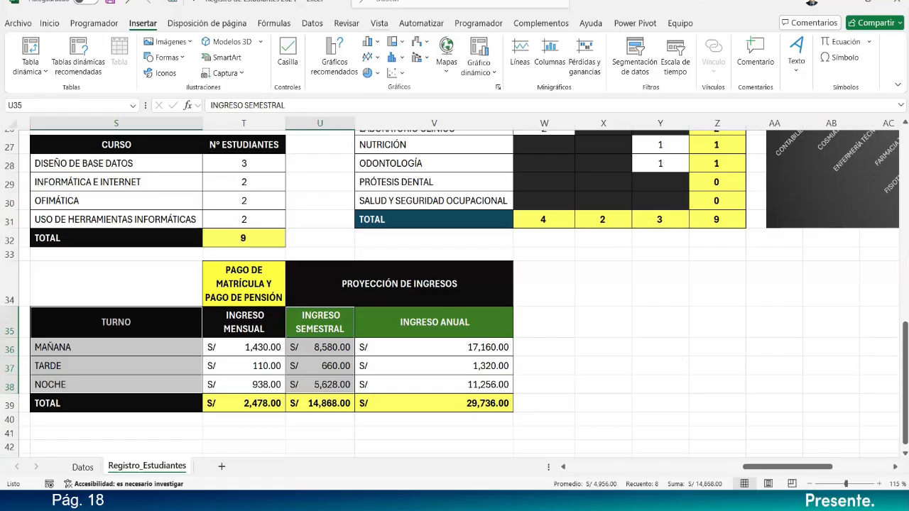
left_click(335, 57)
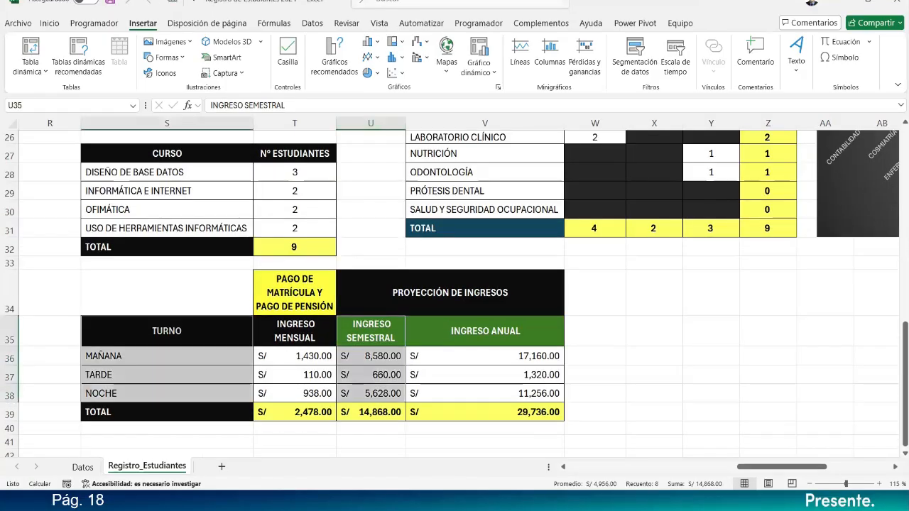
left_click(371, 56)
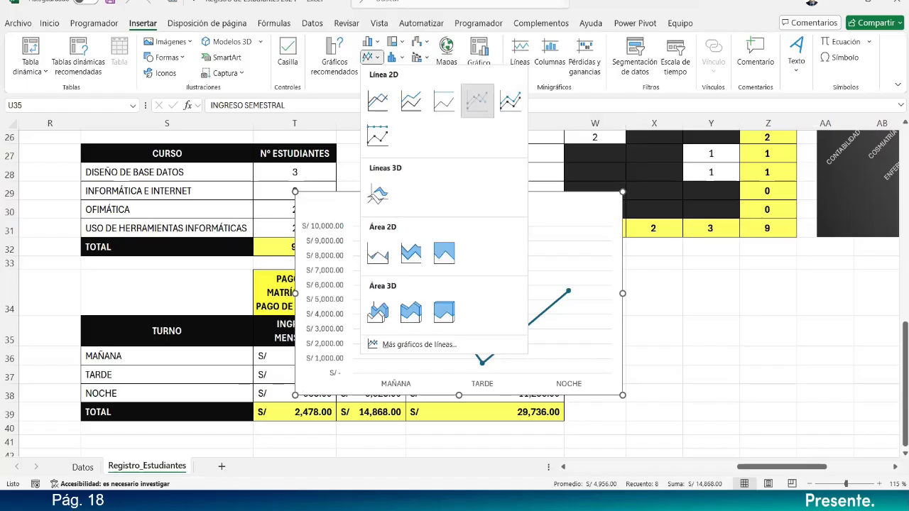
left_click(477, 100)
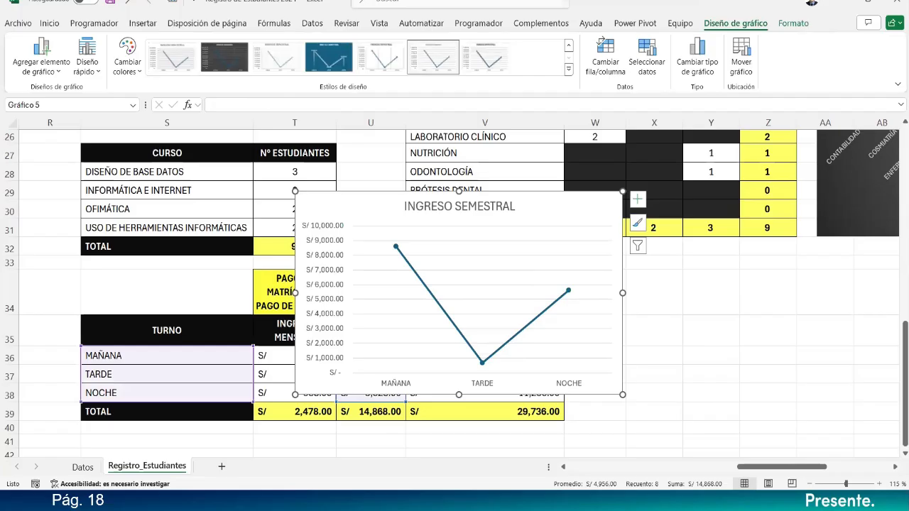
Move the INGRESO SEMESTRAL chart beside the income table, starting at column W, and apply the dark grey gradient chart style.
left_click_drag(619, 319, 682, 377)
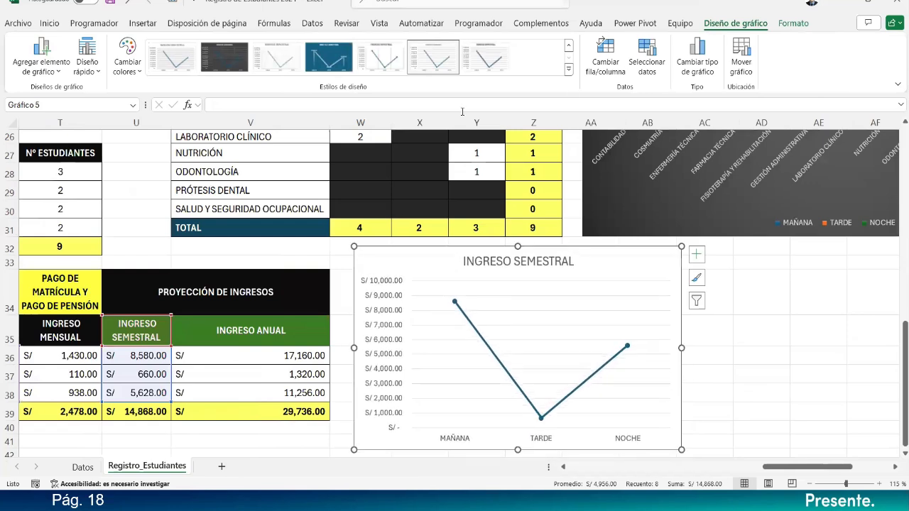
left_click(568, 71)
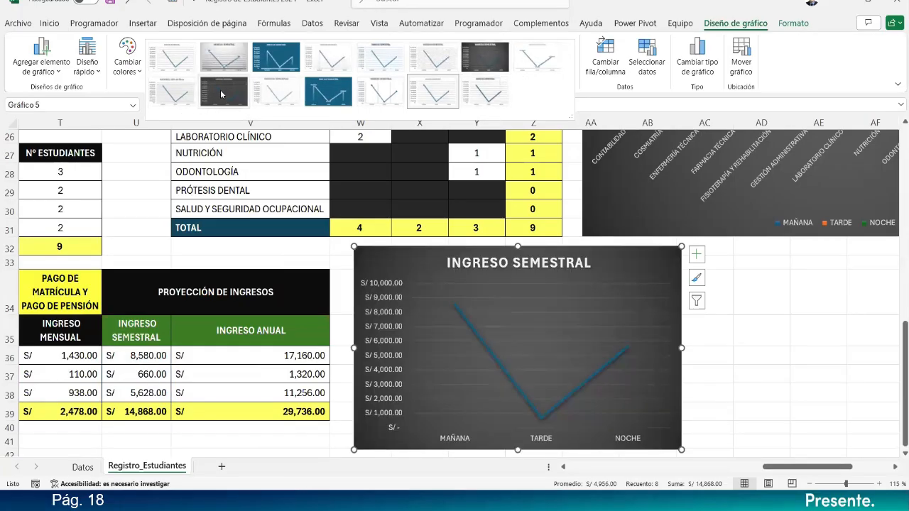
left_click(480, 57)
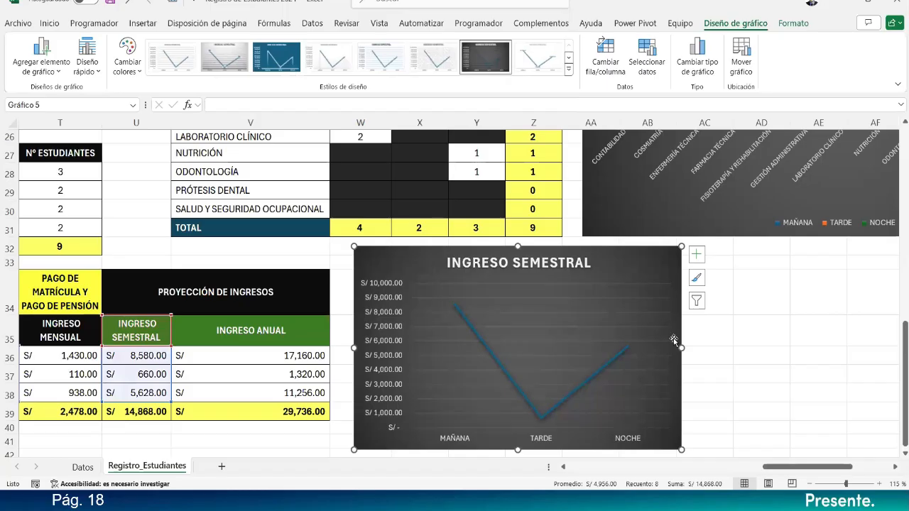
Apply the quick chart layout that adds data labels beside the points and a legend at the chart's right side.
left_click(458, 314)
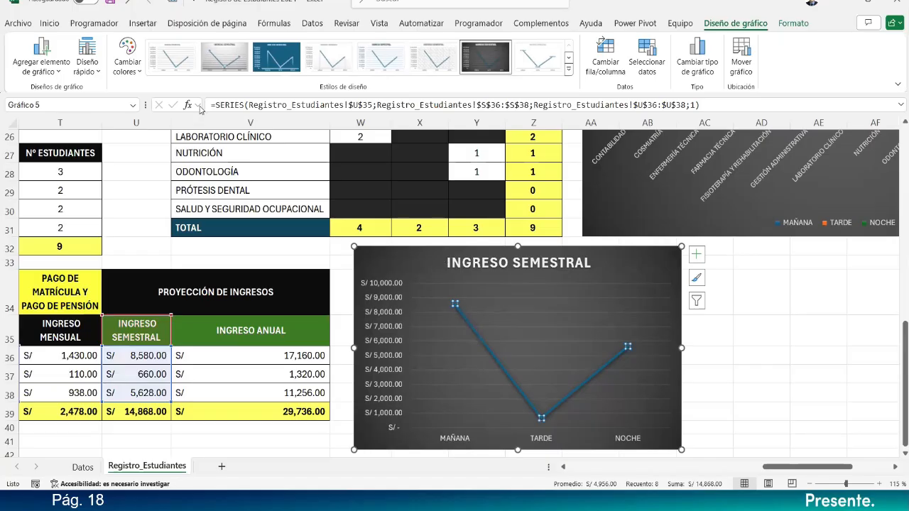
left_click(126, 64)
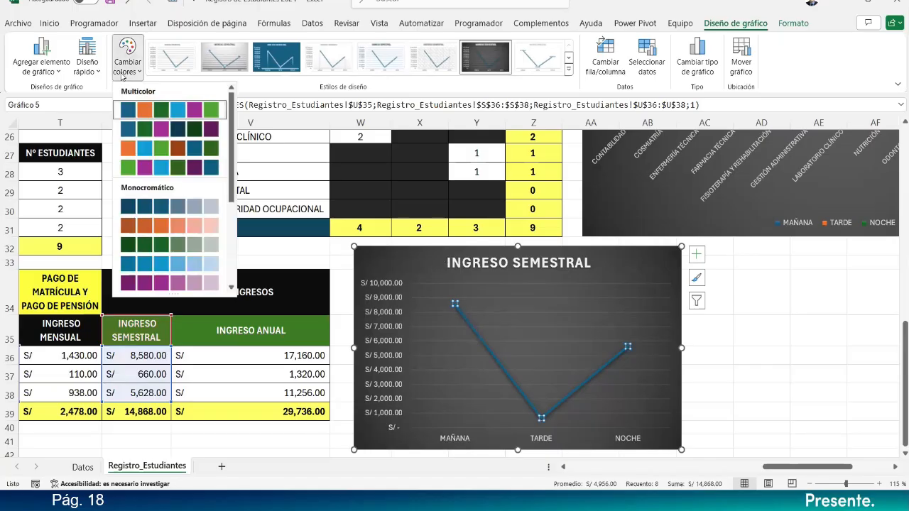
left_click(126, 71)
left_click(88, 67)
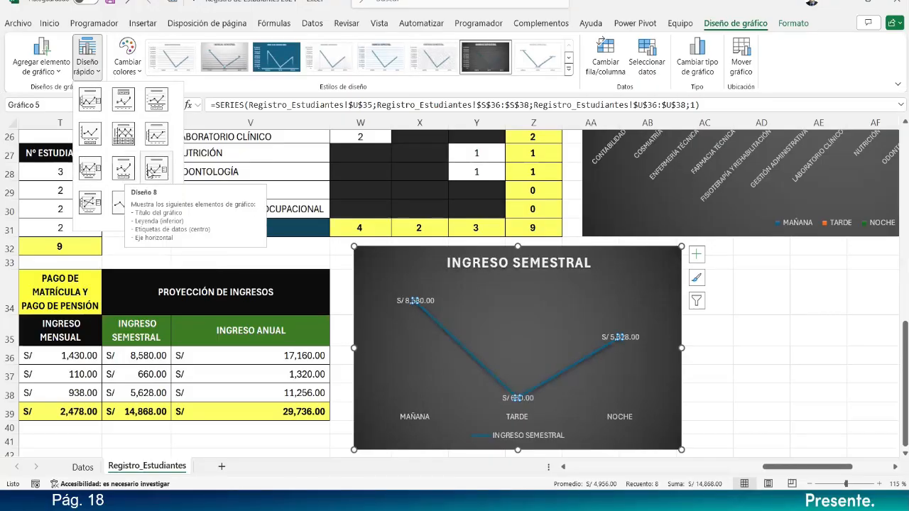
left_click(148, 169)
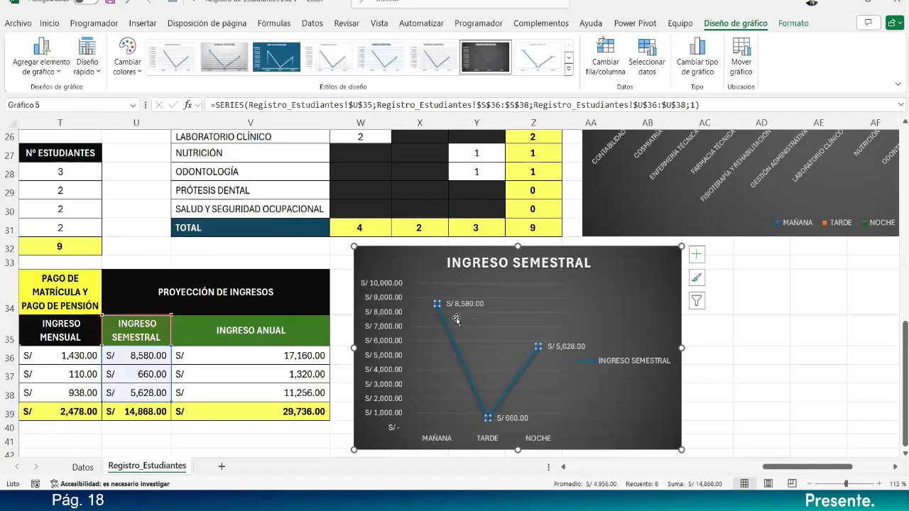
Bold the chart's data labels, and make the MAÑANA, TARDE and NOCHE axis labels bold and white.
left_click(56, 22)
left_click(79, 66)
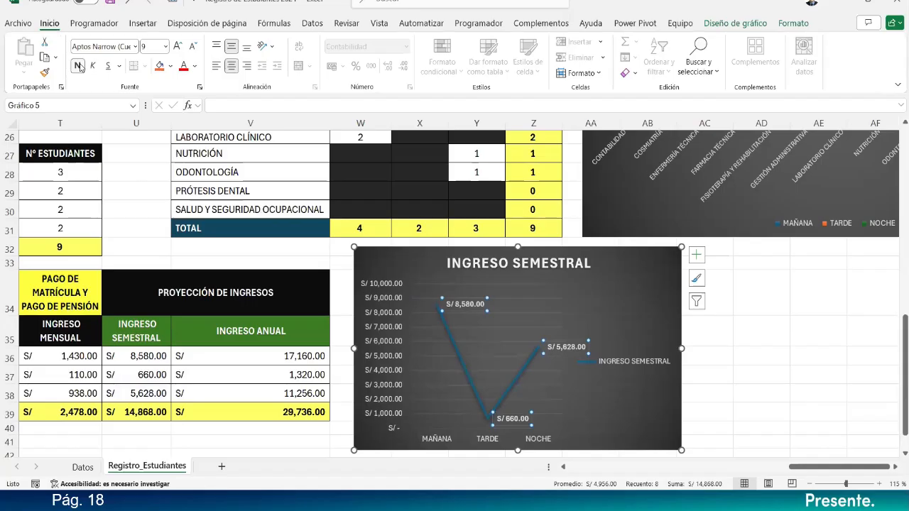
left_click(542, 438)
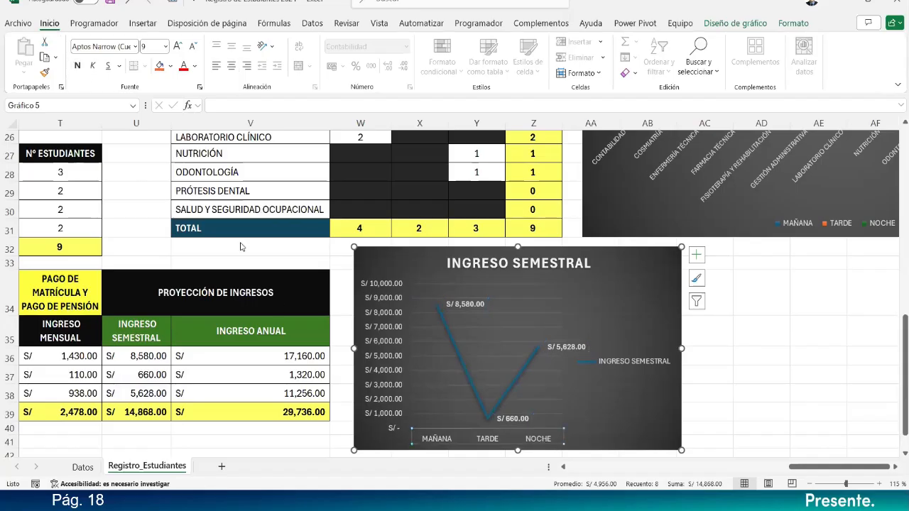
left_click(78, 66)
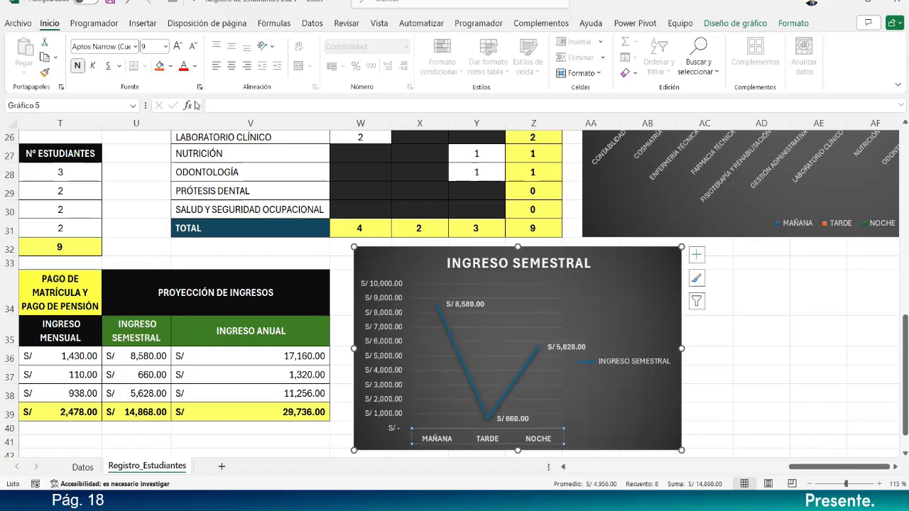
left_click(195, 67)
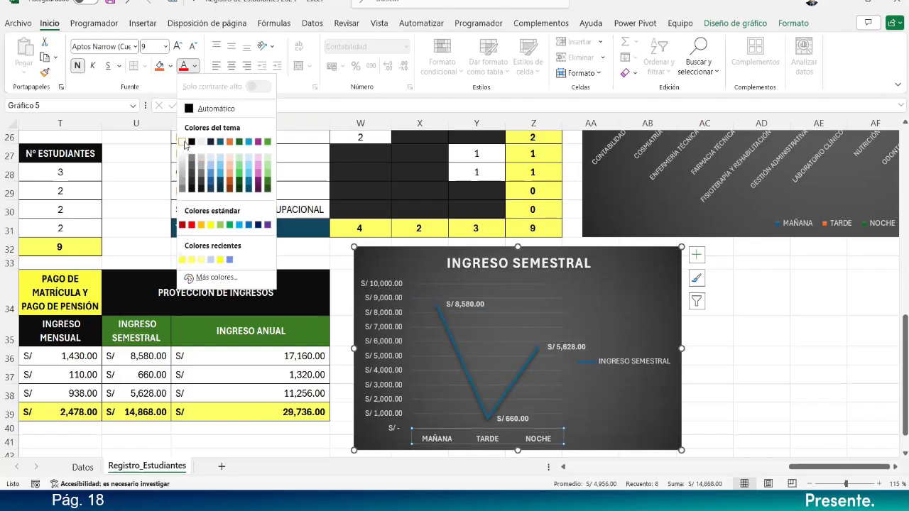
left_click(182, 143)
Bold the amounts on the chart's vertical value axis.
left_click(383, 334)
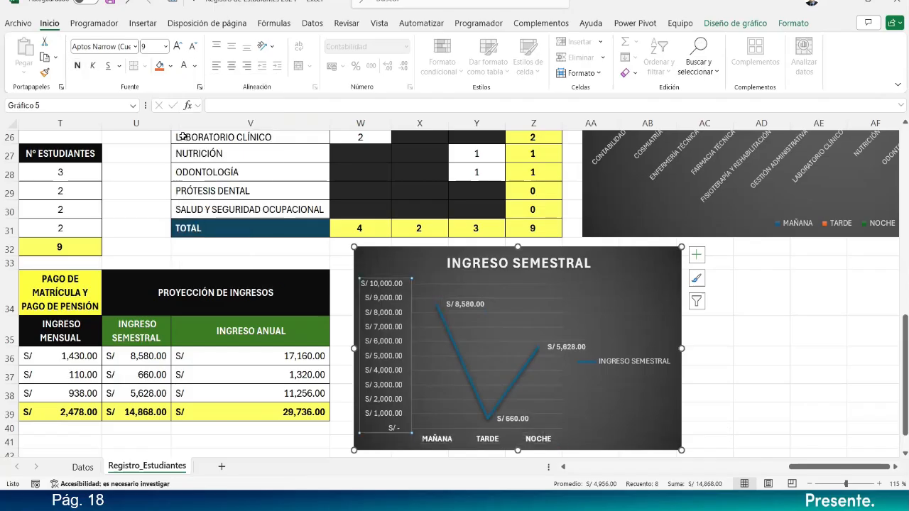
left_click(78, 69)
left_click(463, 304)
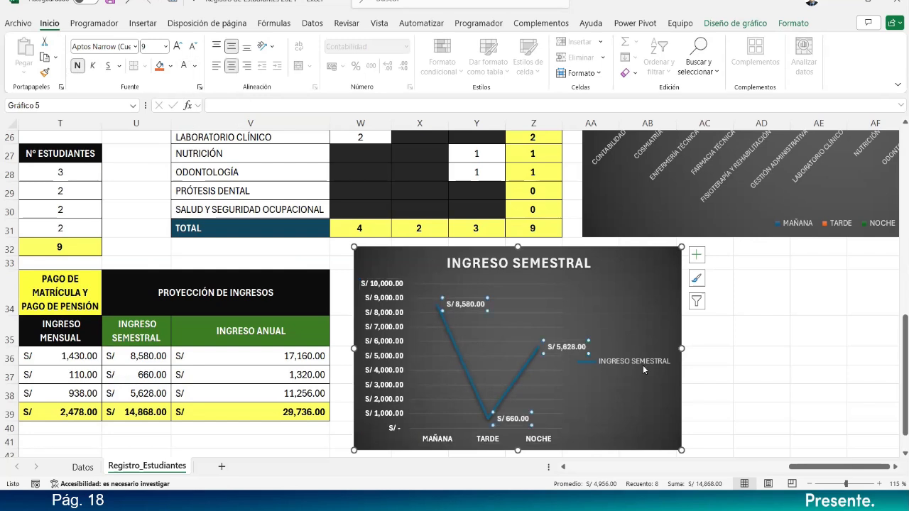
left_click(643, 365)
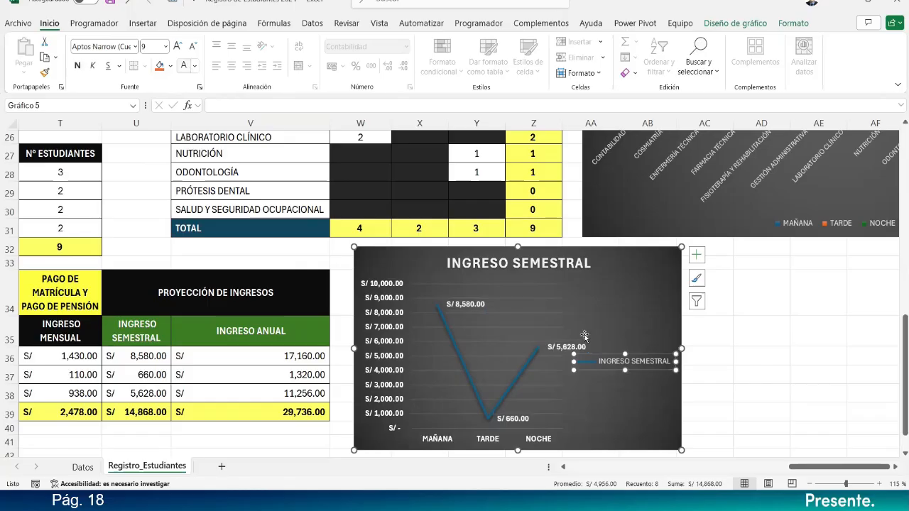
Change the chart title to PROYECCIÓN DE INGRESO SEMESTRAL and widen the chart so it extends into column AD.
left_click(450, 267)
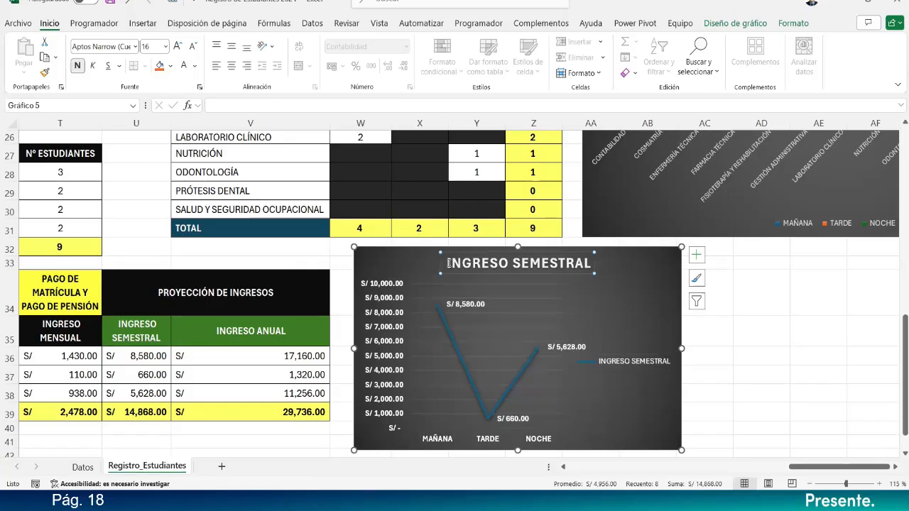
type("PRO")
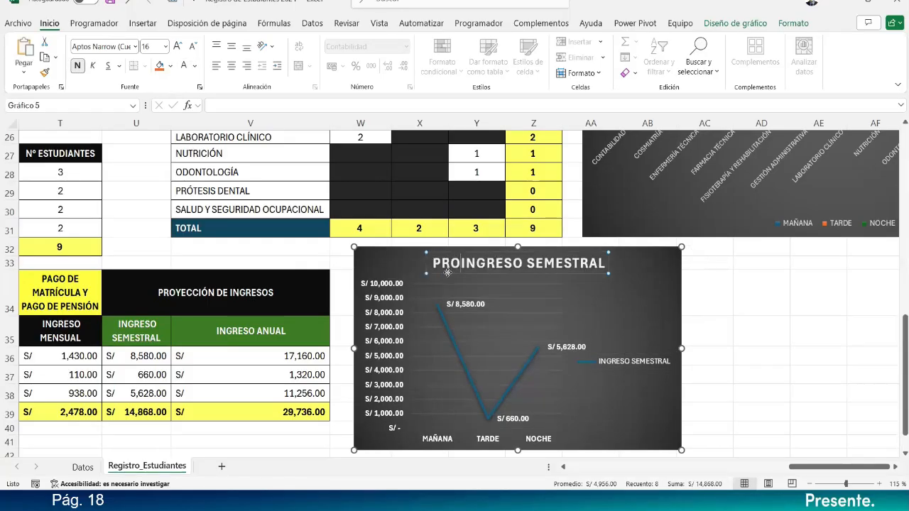
type("YECCIÓN DE")
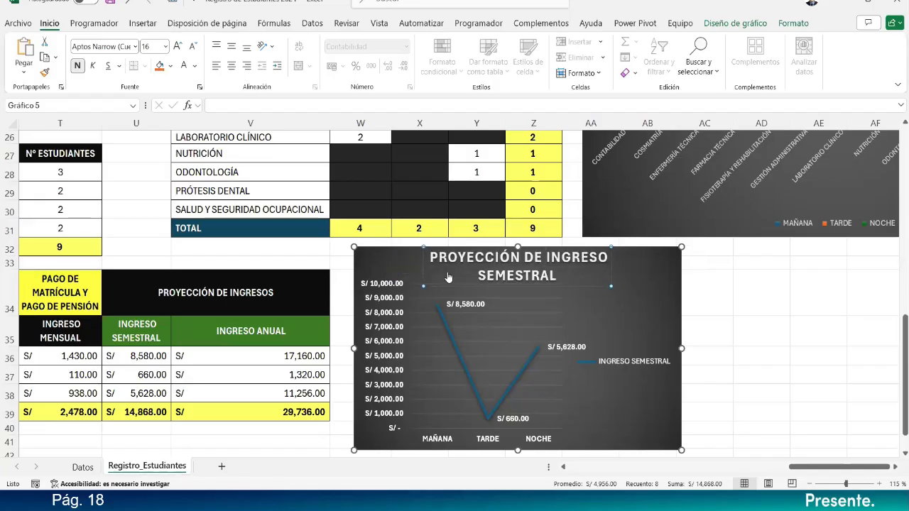
left_click(761, 323)
left_click(683, 342)
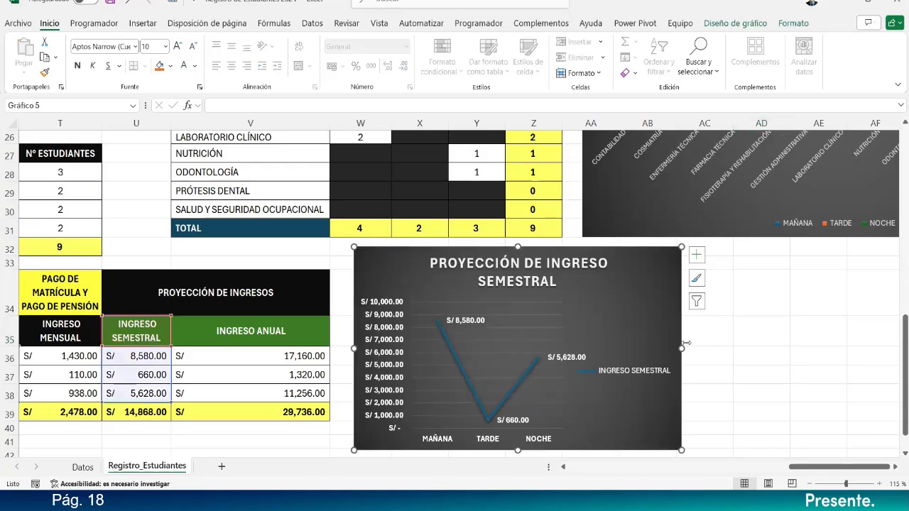
left_click_drag(681, 348, 750, 348)
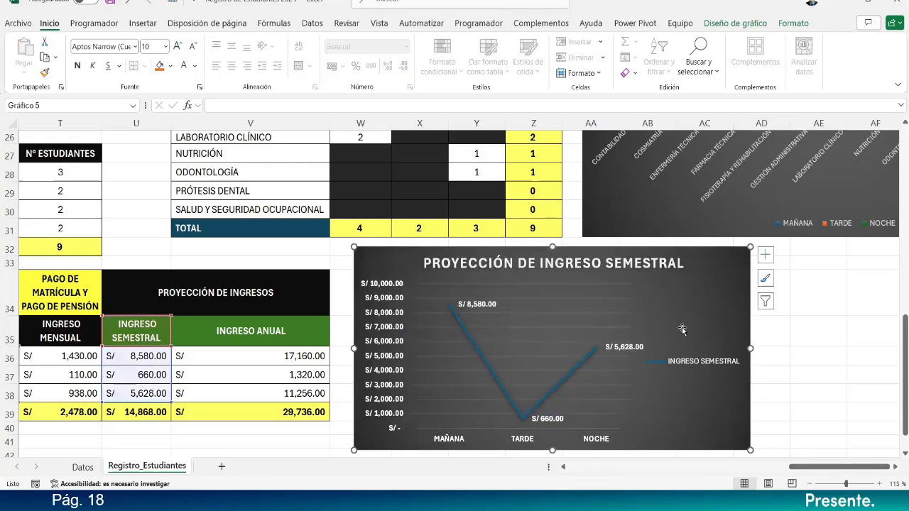
Append POR TURNO to the end of the chart title and make the chart slightly taller, reaching down to row 42.
left_click(678, 264)
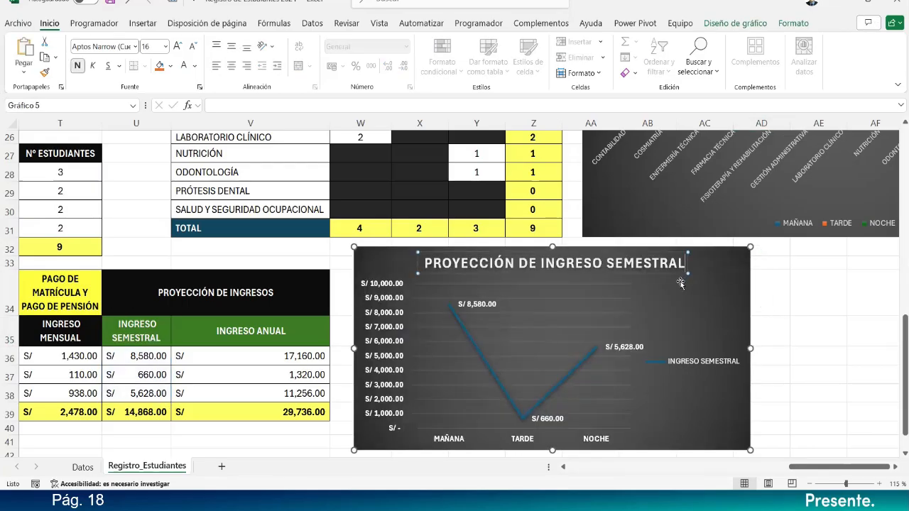
type("MPO")
key("BackSpace")
key("BackSpace")
key("BackSpace")
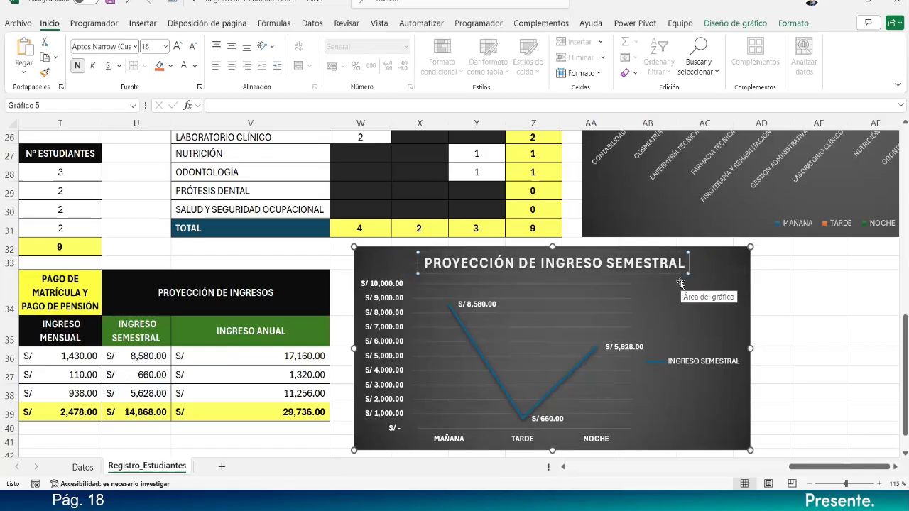
type("POR TURNO")
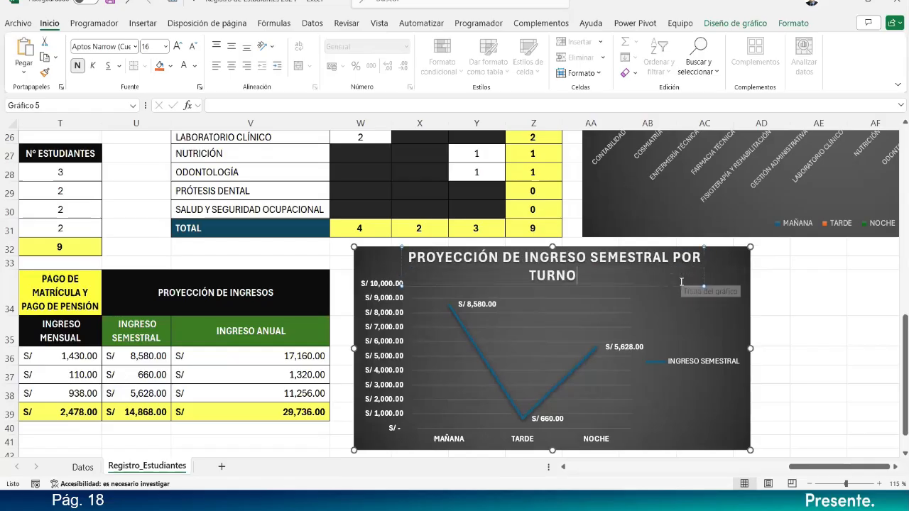
left_click(828, 373)
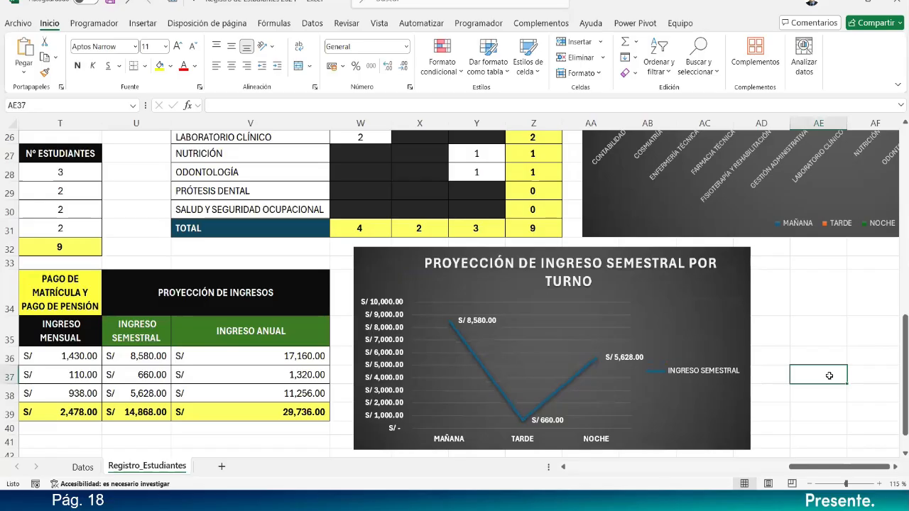
left_click(639, 439)
left_click_drag(552, 451, 553, 410)
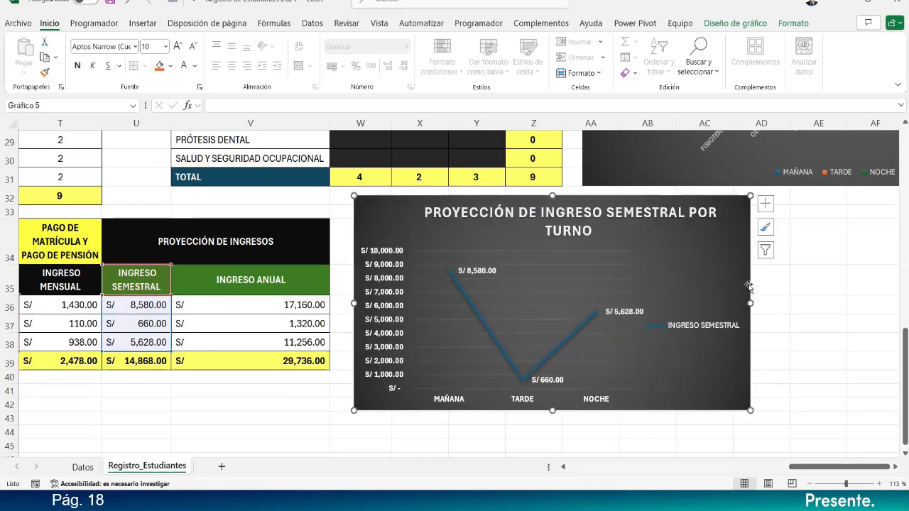
Filter the TARDE category out of the chart and restore all the categories.
left_click(765, 252)
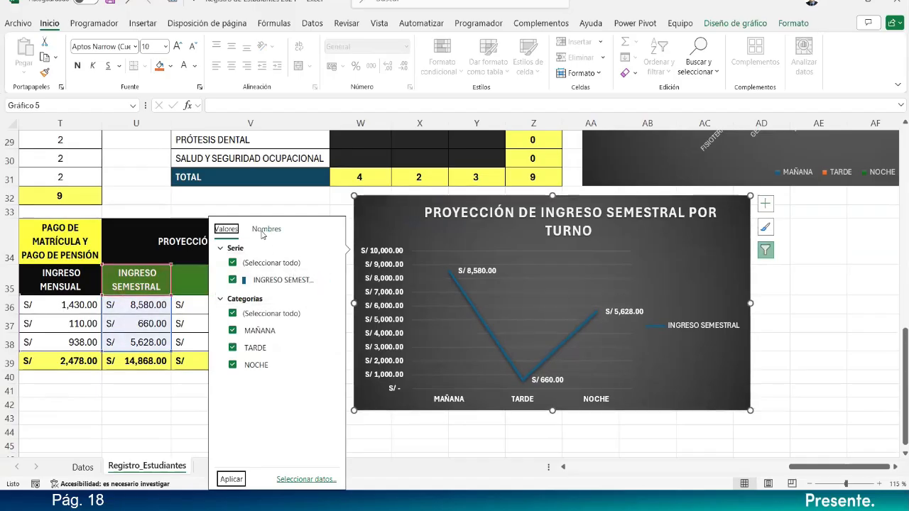
left_click(233, 348)
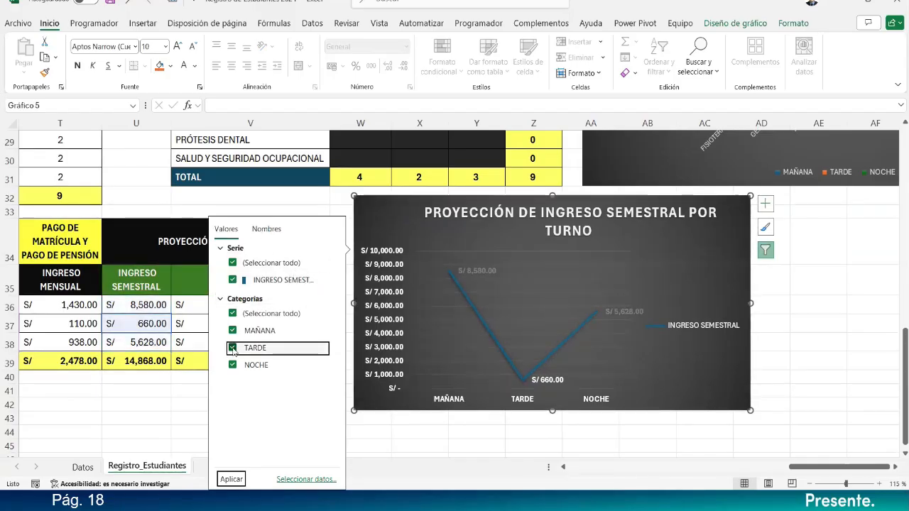
left_click(231, 479)
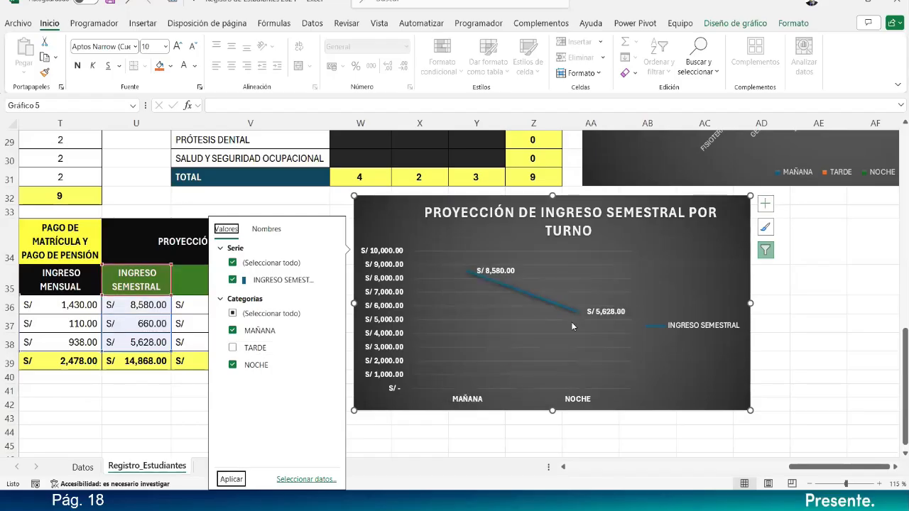
left_click(235, 314)
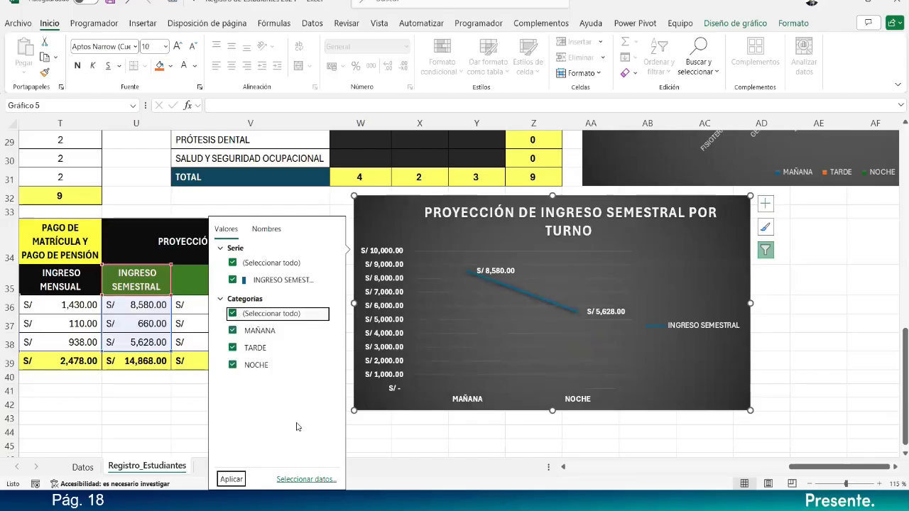
left_click(231, 480)
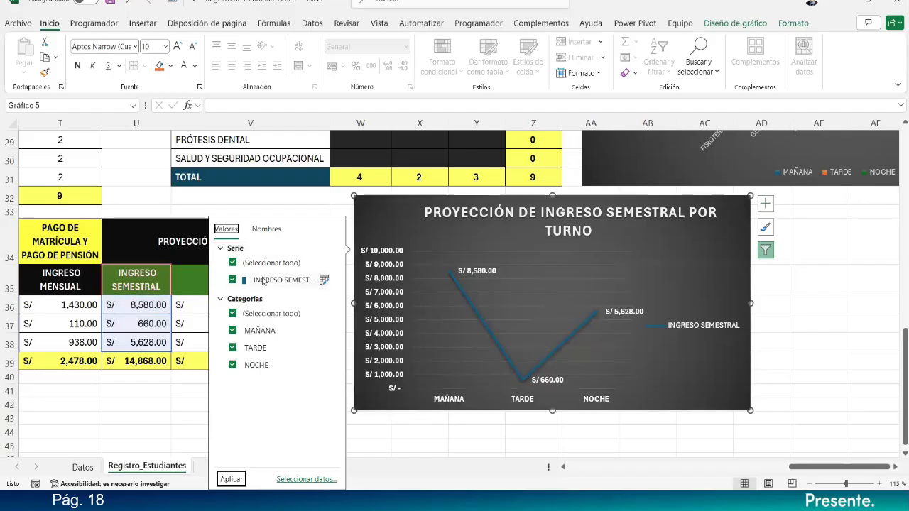
Examine the references of the INGRESO SEMESTRAL series and the value and name options of the chart filter.
left_click(325, 282)
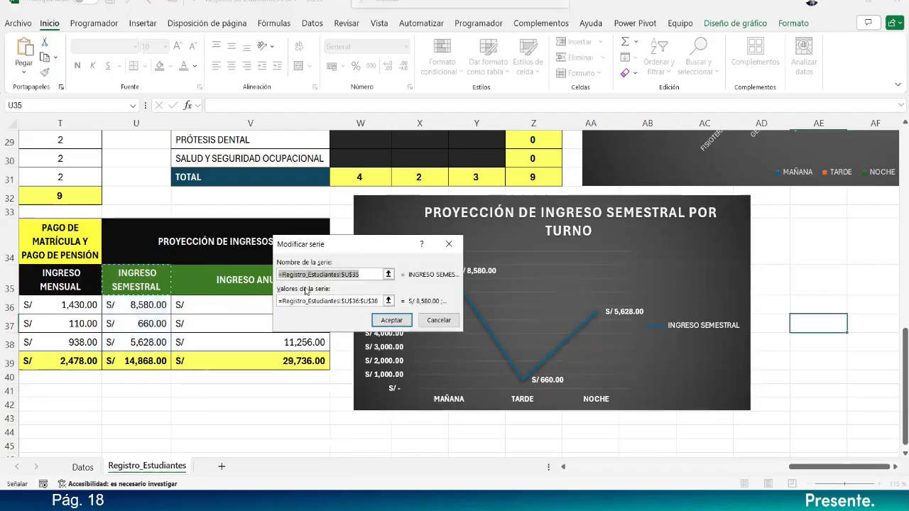
left_click(438, 319)
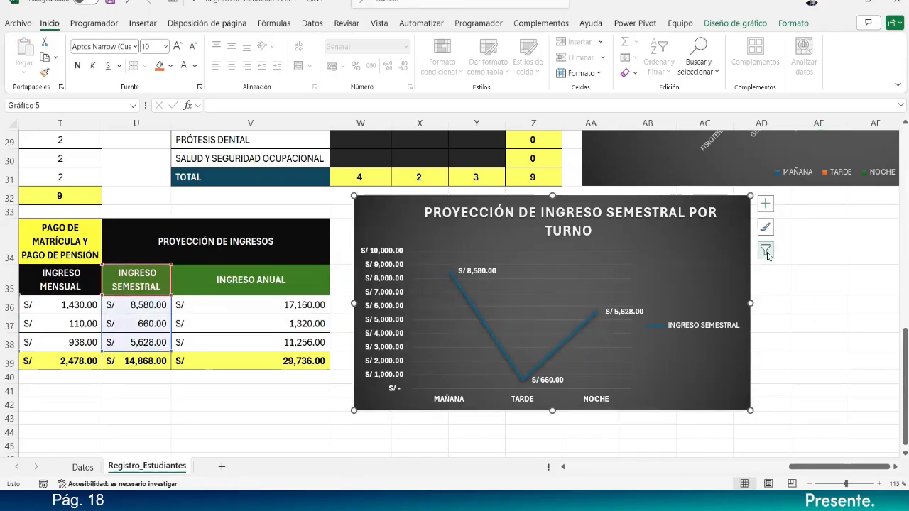
left_click(313, 25)
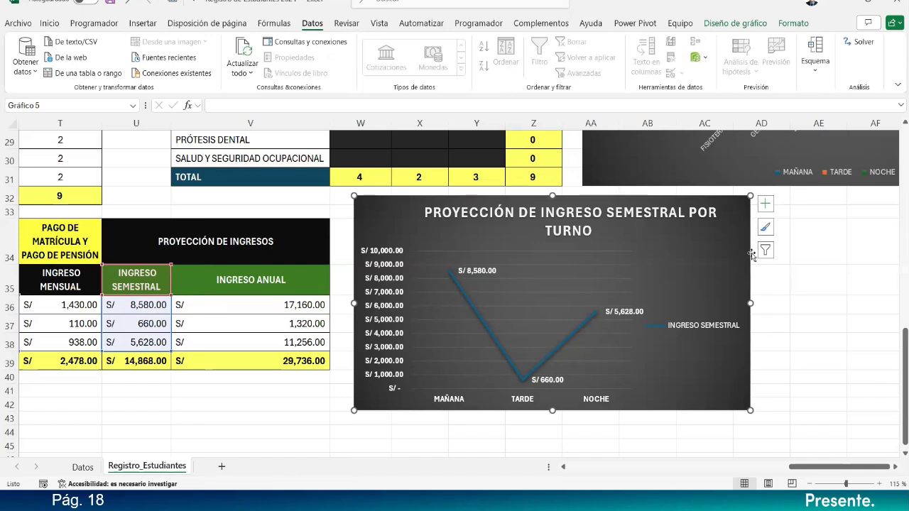
left_click(612, 314)
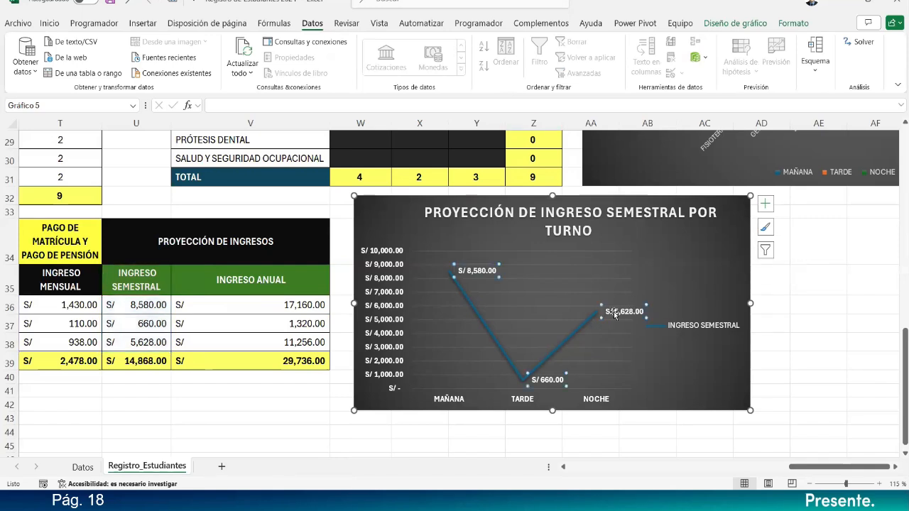
left_click(765, 250)
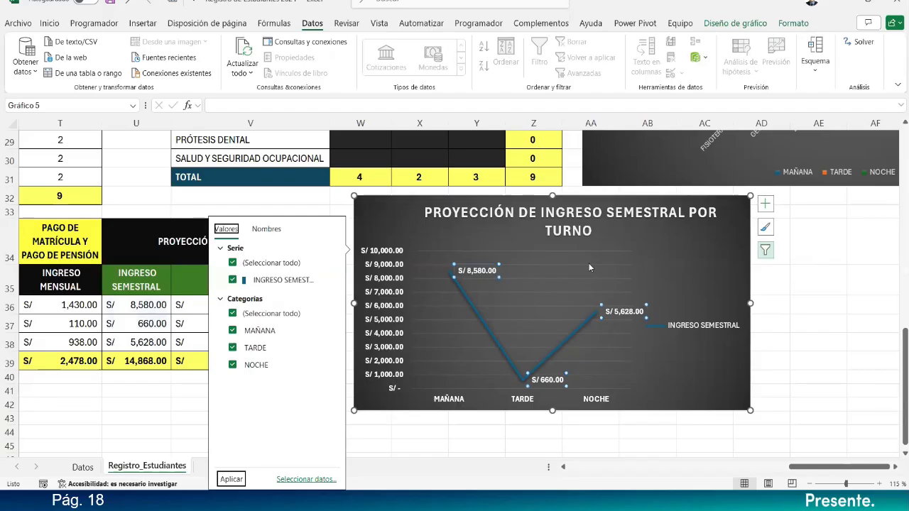
mouse_move(301, 284)
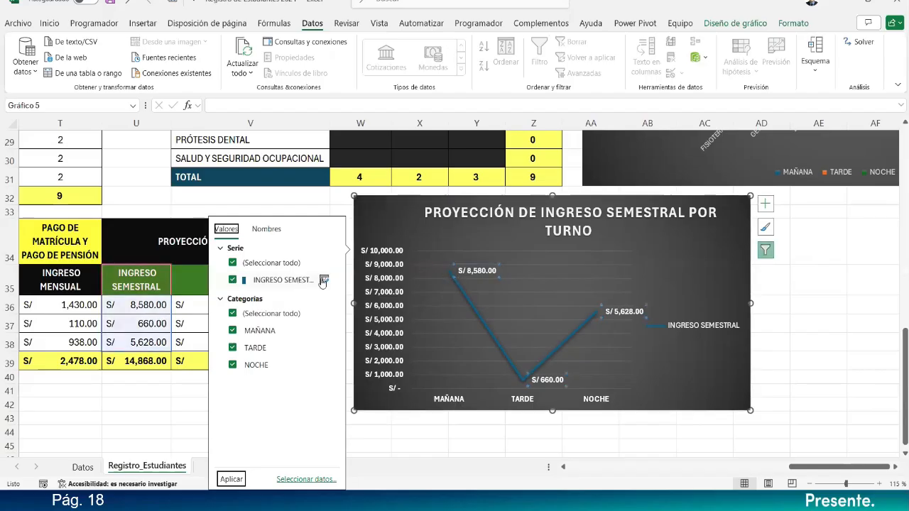
left_click(267, 229)
left_click(233, 231)
left_click(264, 229)
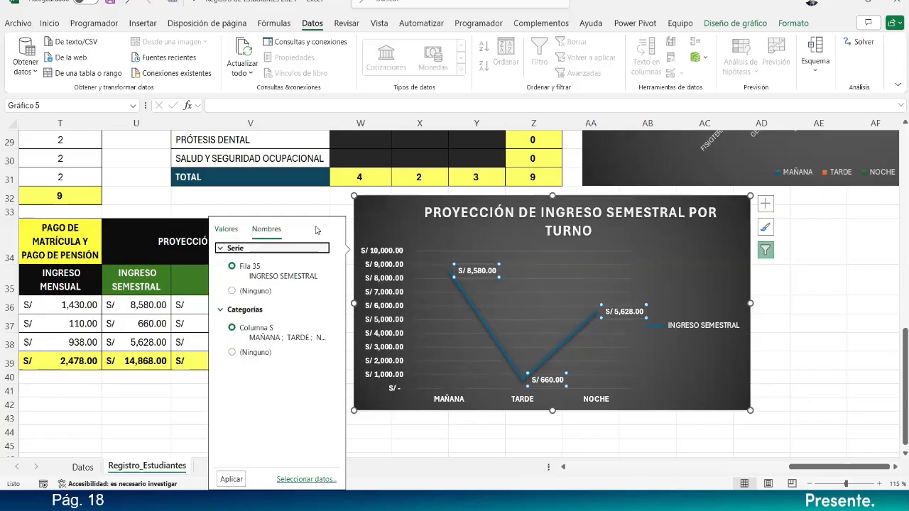
left_click(480, 436)
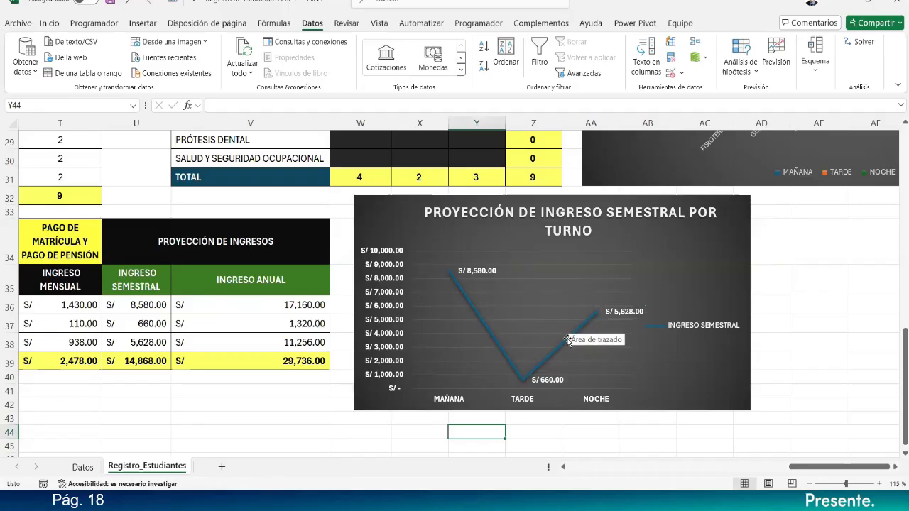
left_click(309, 430)
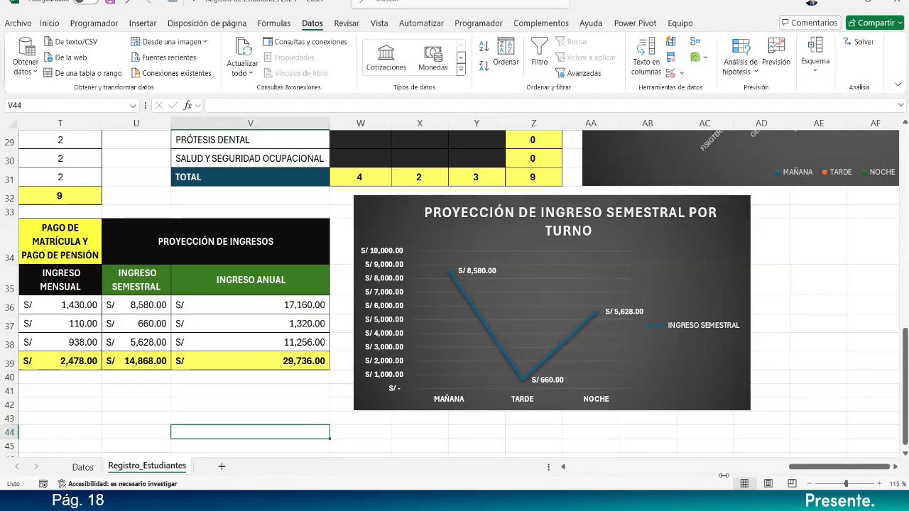
Set CANCELÓ PENSIÓN to SI for the two TARDE students in P5 and P6.
left_click_drag(801, 469, 749, 470)
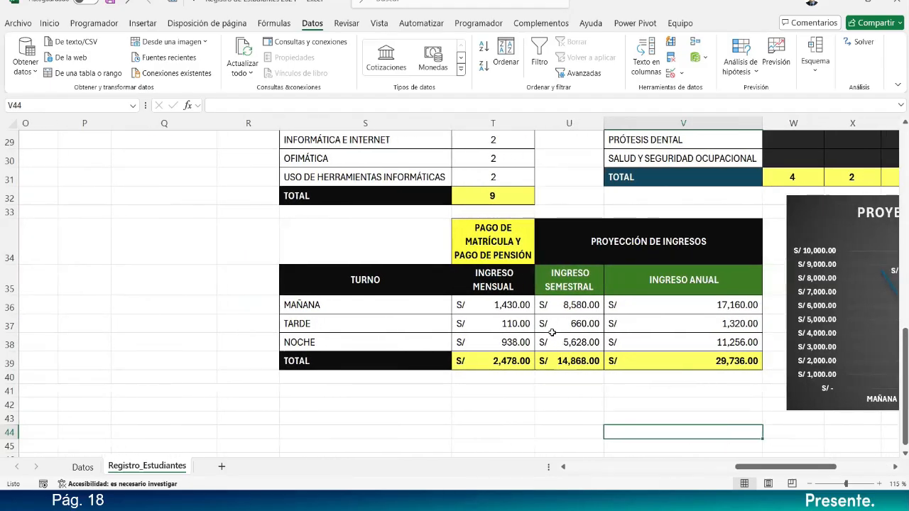
scroll(167, 287, "up", 10)
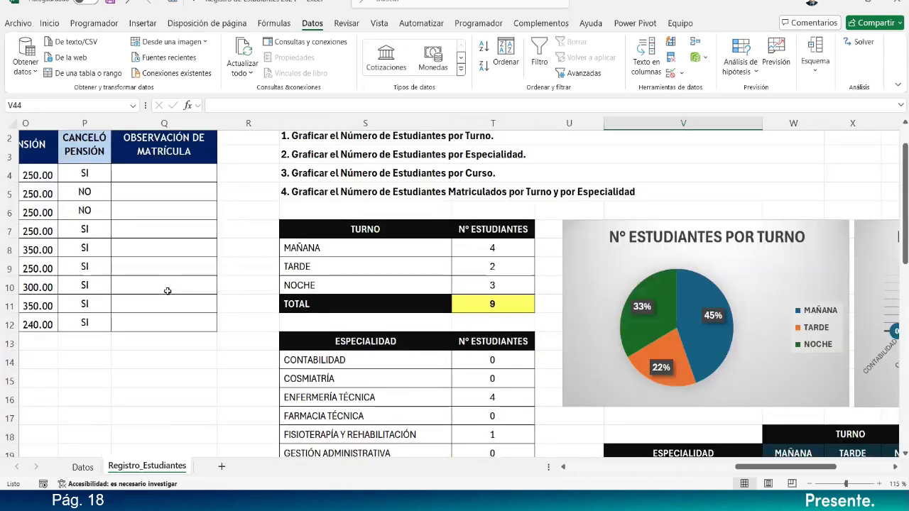
left_click_drag(755, 472, 693, 473)
left_click_drag(689, 474, 687, 474)
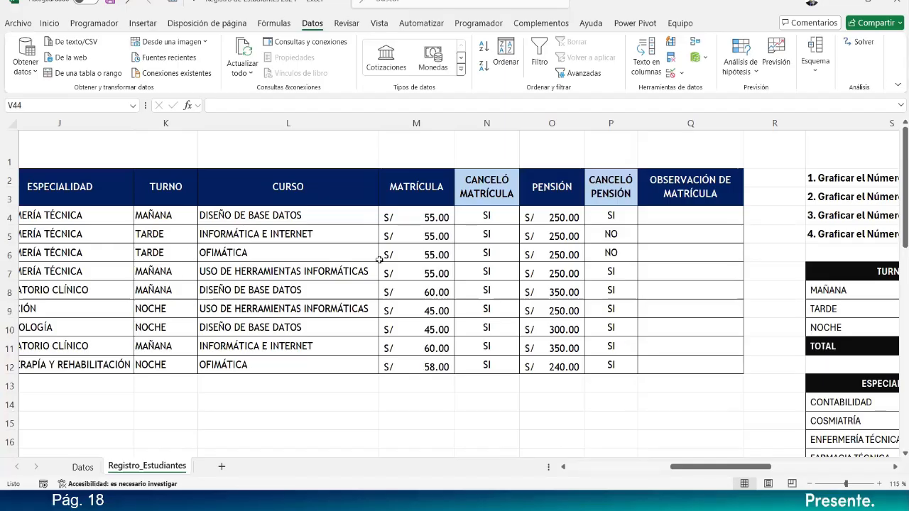
left_click_drag(623, 236, 626, 253)
left_click(616, 235)
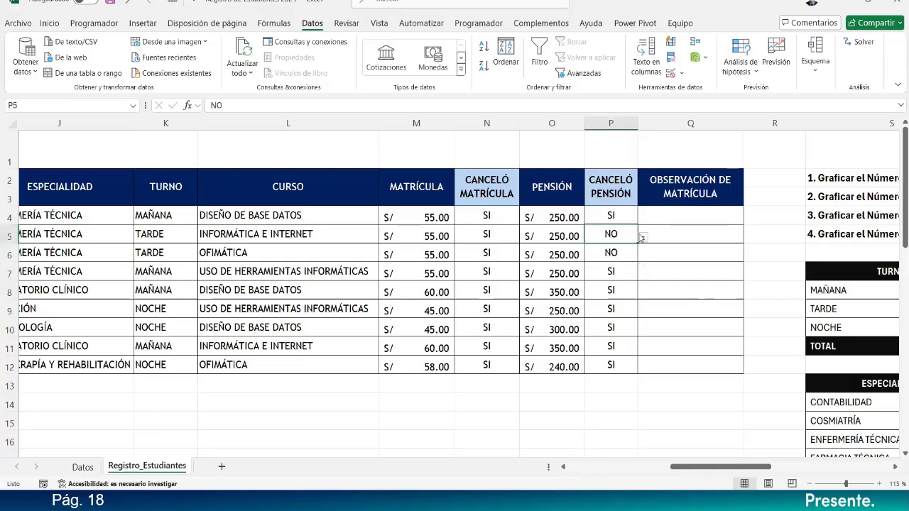
left_click(643, 237)
left_click(605, 250)
left_click(625, 253)
left_click(642, 255)
left_click(629, 269)
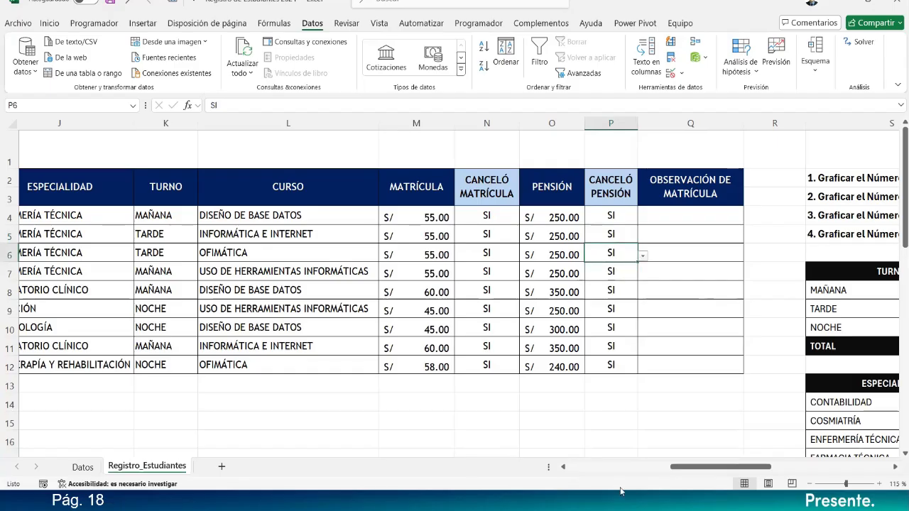
Check the income projection table and the semester chart by shift, with the sheet zoomed out to 110%.
left_click_drag(678, 469, 768, 468)
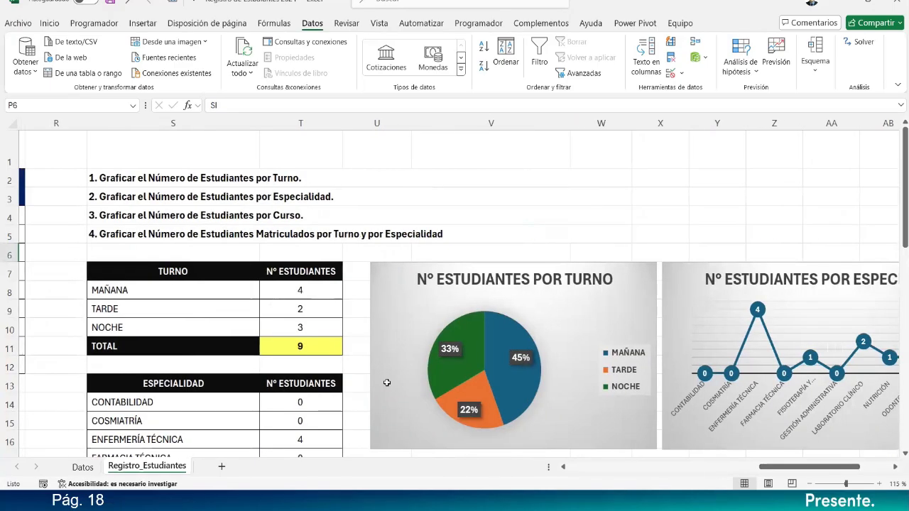
scroll(386, 383, "down", 10)
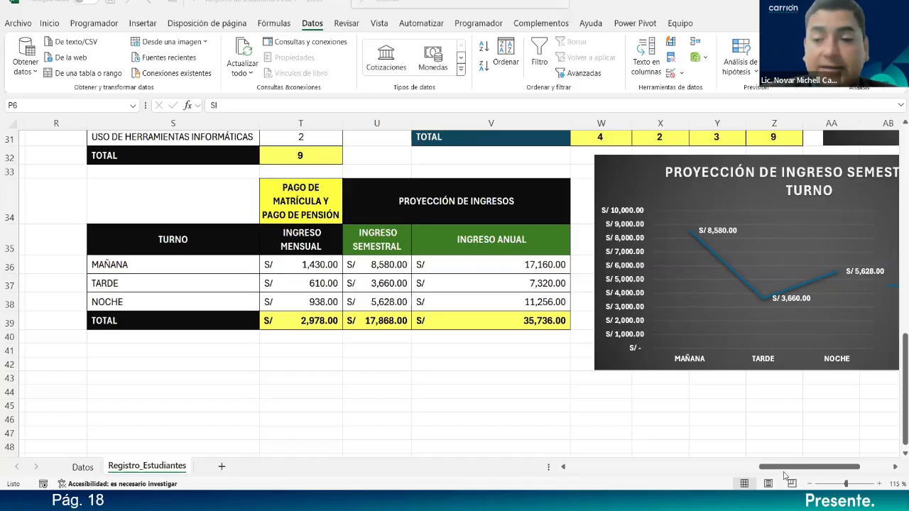
left_click_drag(795, 473, 816, 476)
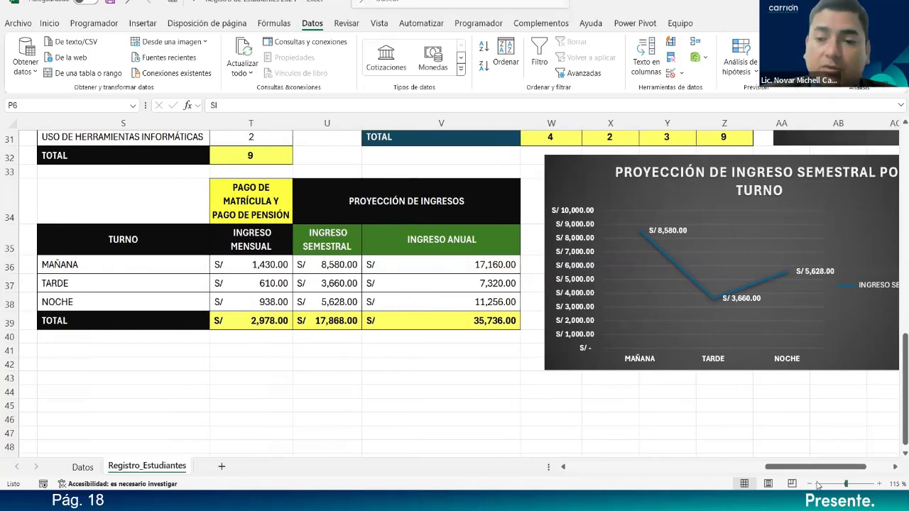
left_click(809, 483)
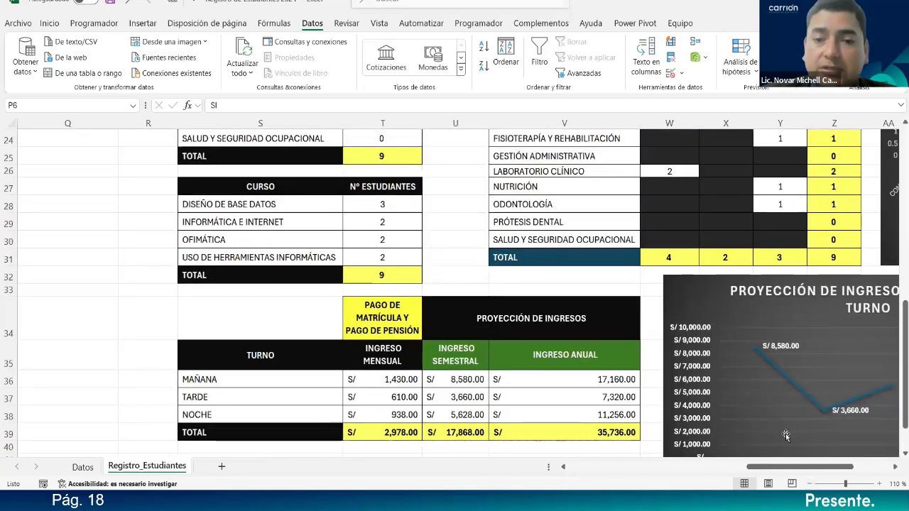
scroll(786, 439, "down", 1)
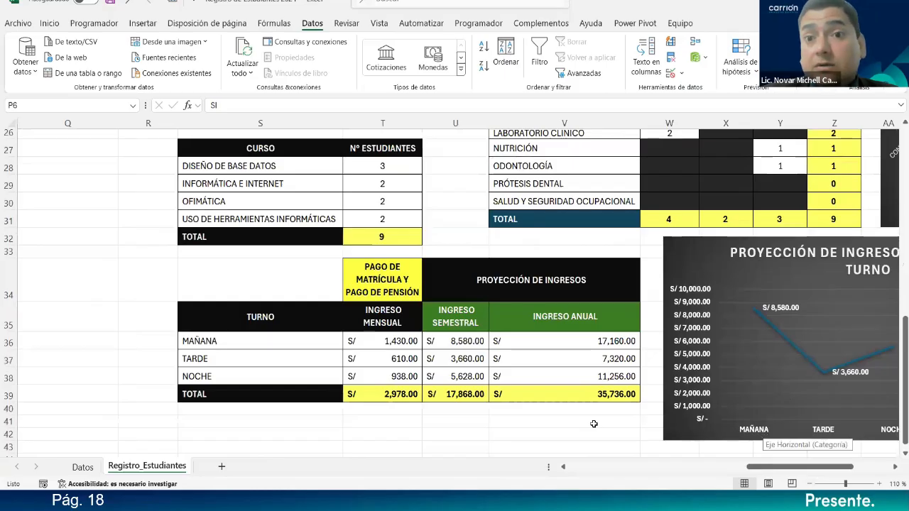
Examine the SI, ESERROR and BUSCARV formulas behind the MATRÍCULA amount in M4 and the PENSIÓN amount in O4.
scroll(174, 345, "up", 6)
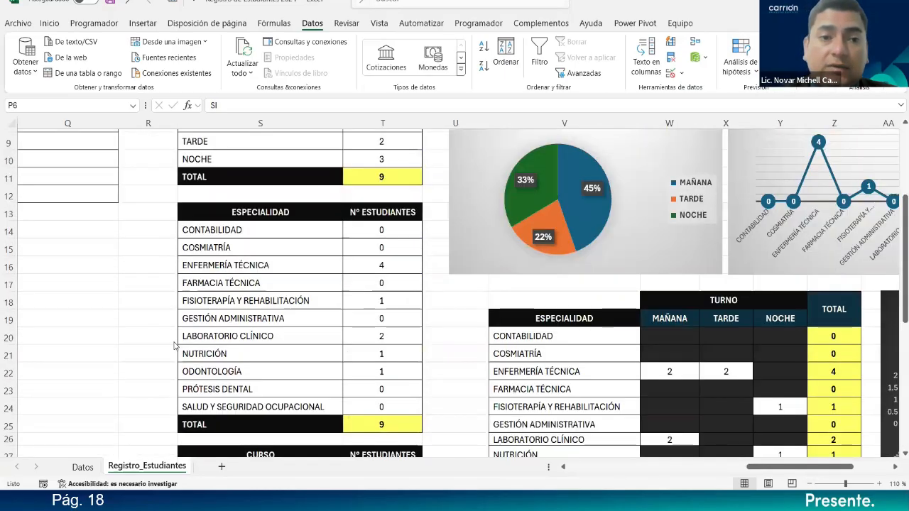
scroll(174, 345, "up", 3)
left_click_drag(768, 470, 690, 471)
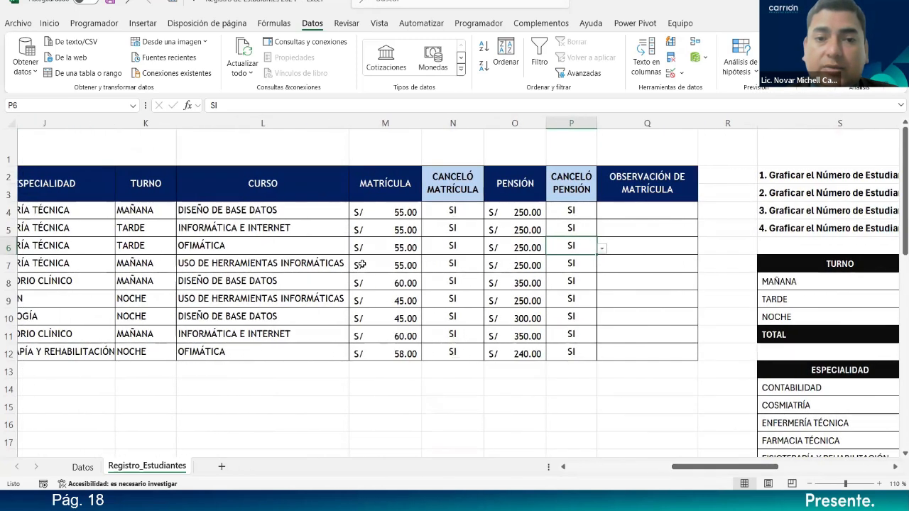
double_click(382, 211)
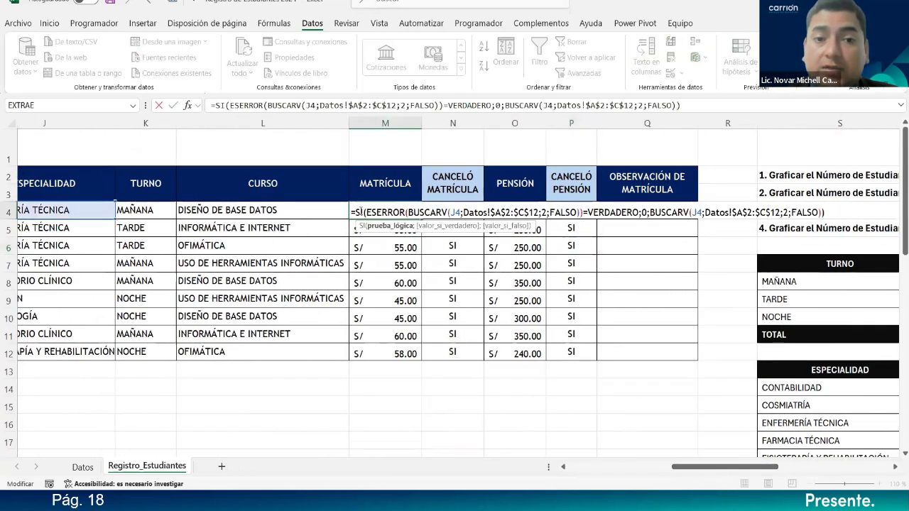
double_click(359, 212)
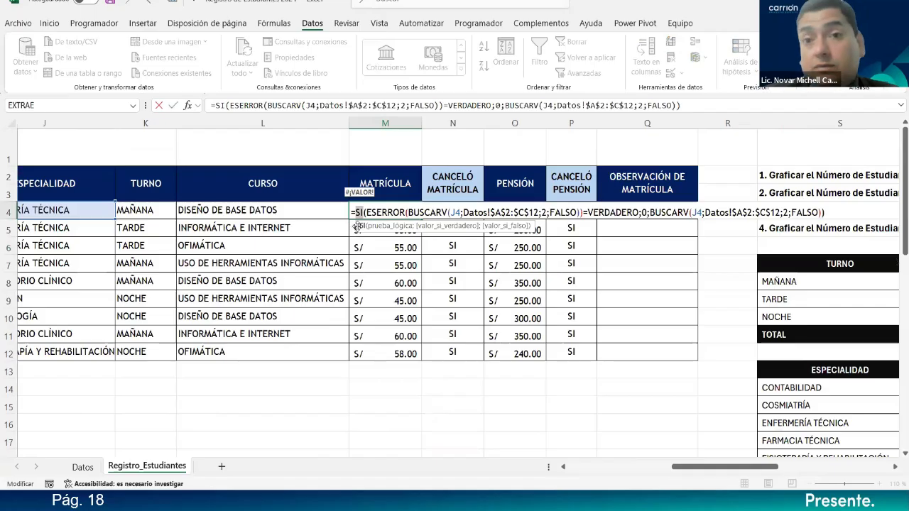
double_click(385, 213)
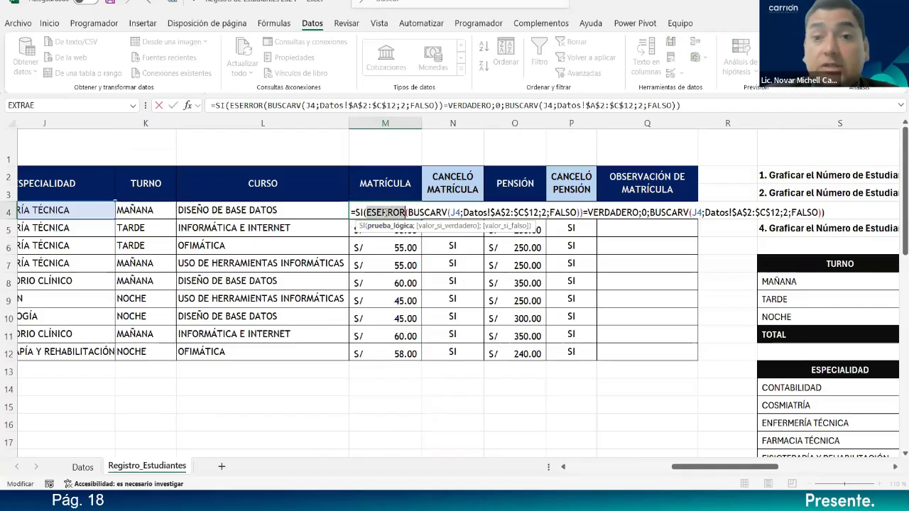
left_click(426, 212)
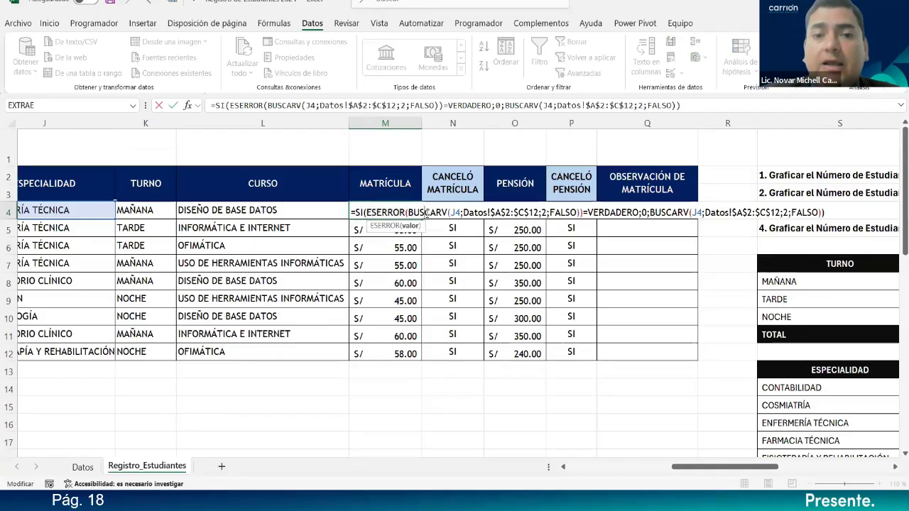
double_click(426, 212)
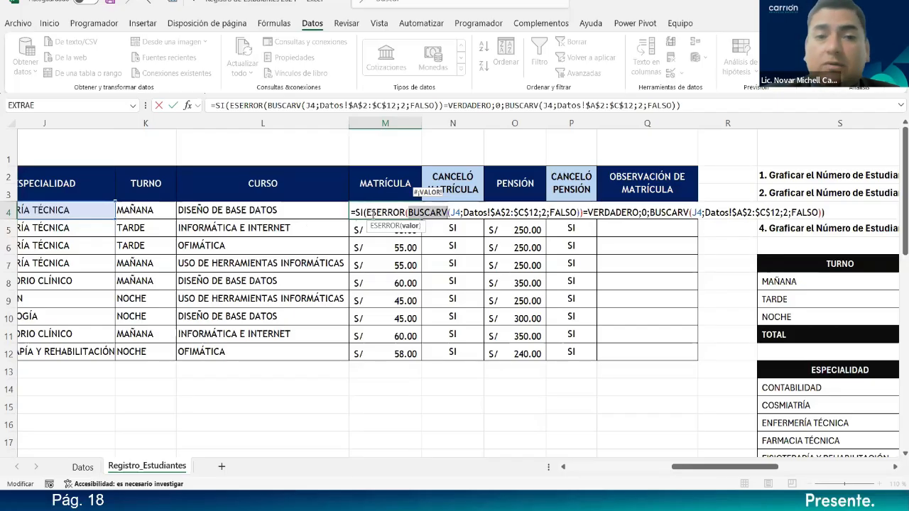
key("Return")
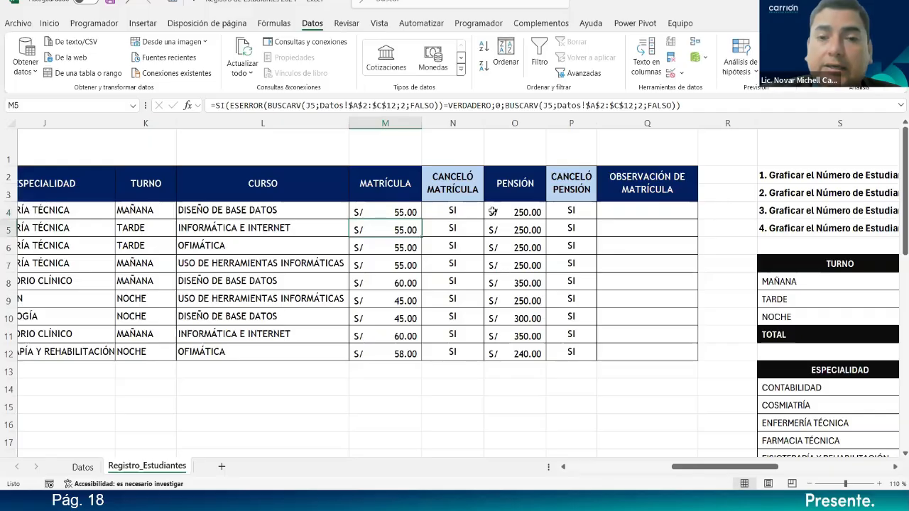
left_click(527, 211)
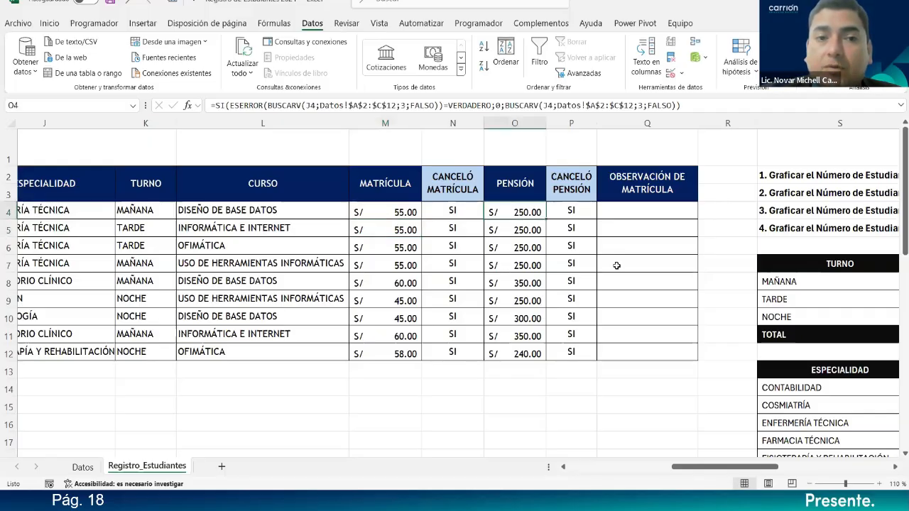
Examine the ranges and criteria of the SUMAR.SI.CONJUNTO formula for the MAÑANA shift's INGRESO MENSUAL in T36.
scroll(653, 306, "down", 8)
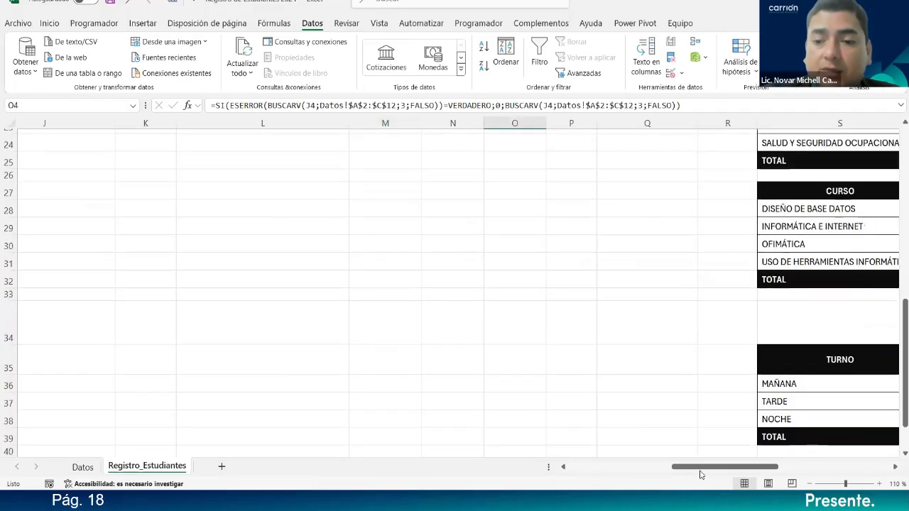
left_click_drag(700, 470, 741, 470)
scroll(650, 352, "down", 2)
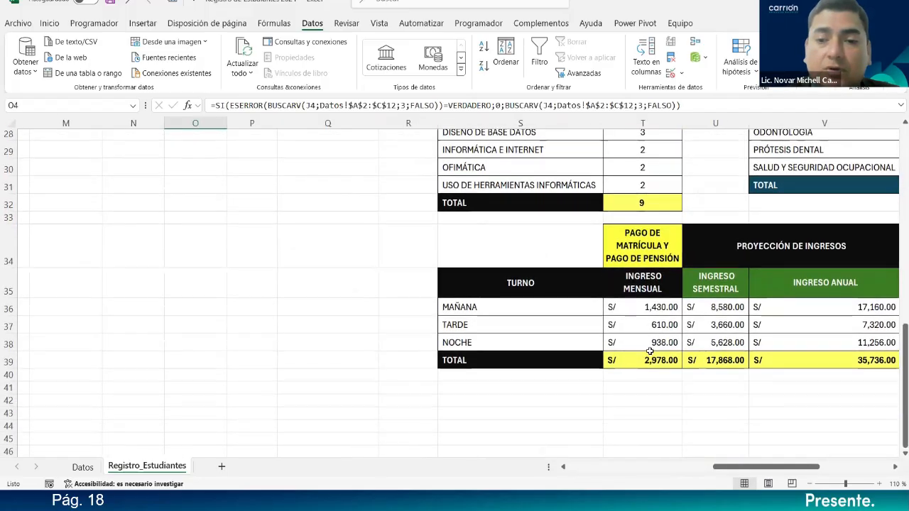
double_click(660, 306)
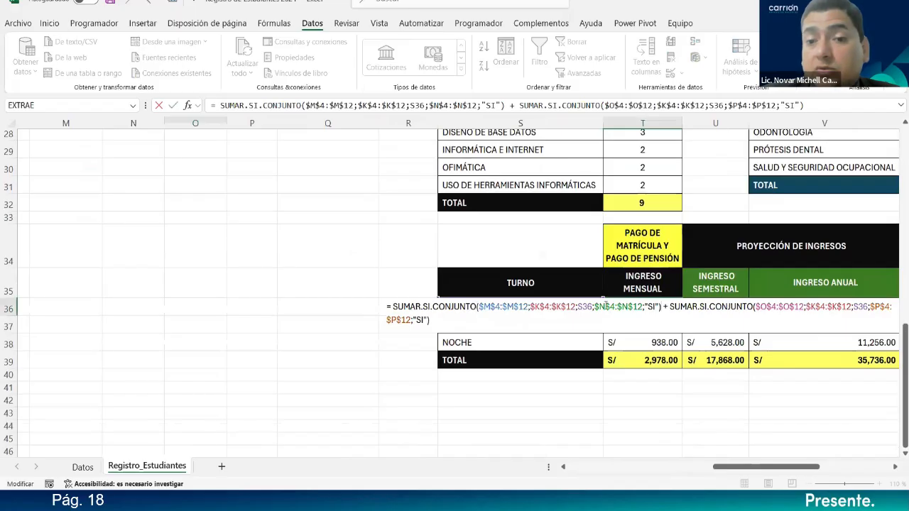
left_click_drag(528, 306, 480, 307)
left_click(584, 307)
double_click(584, 307)
left_click(654, 307)
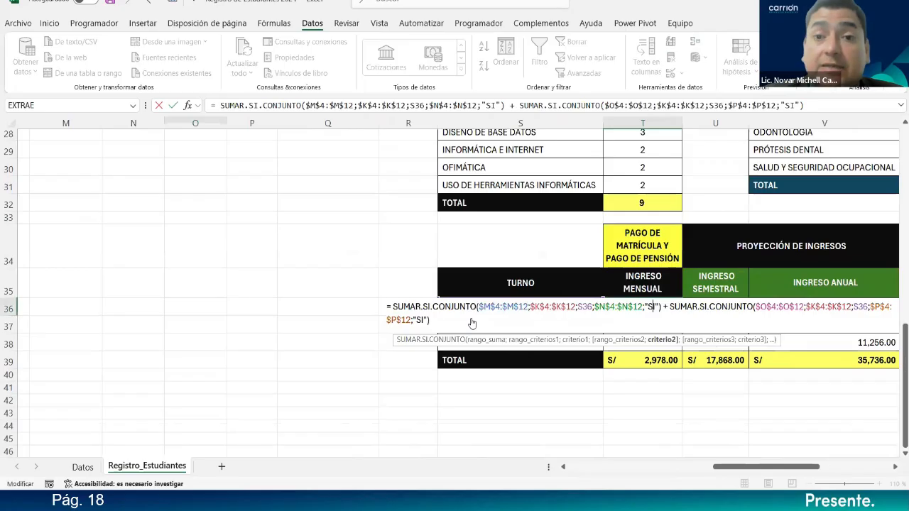
key("Return")
Select the semester projection chart to inspect its source ranges, and deselect it.
left_click_drag(795, 471, 848, 471)
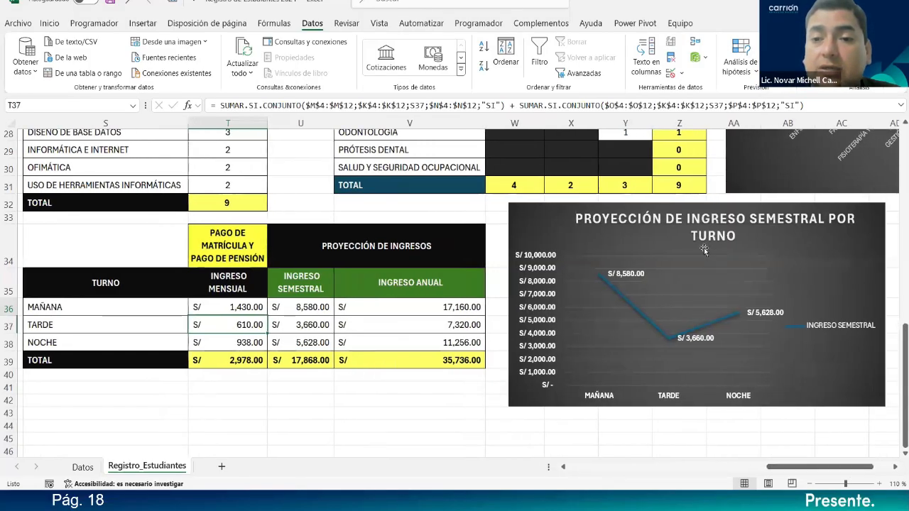
left_click(672, 218)
left_click(610, 293)
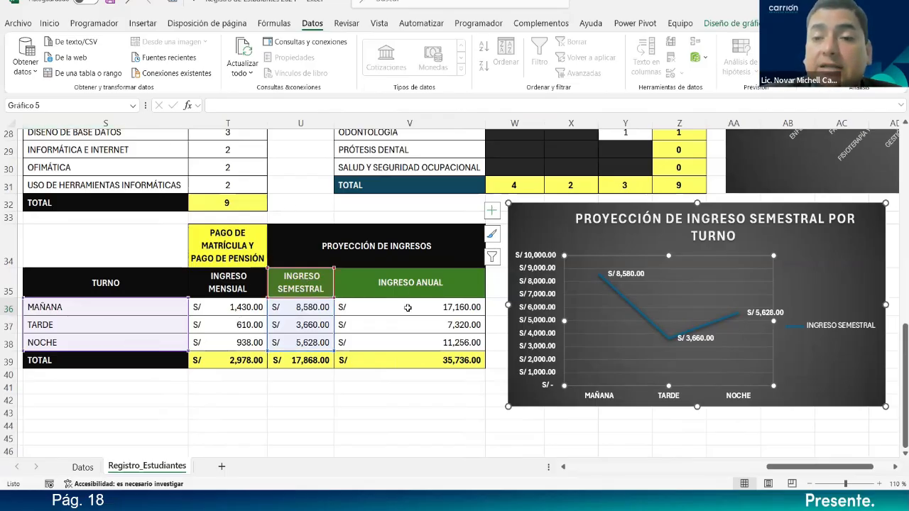
left_click(428, 402)
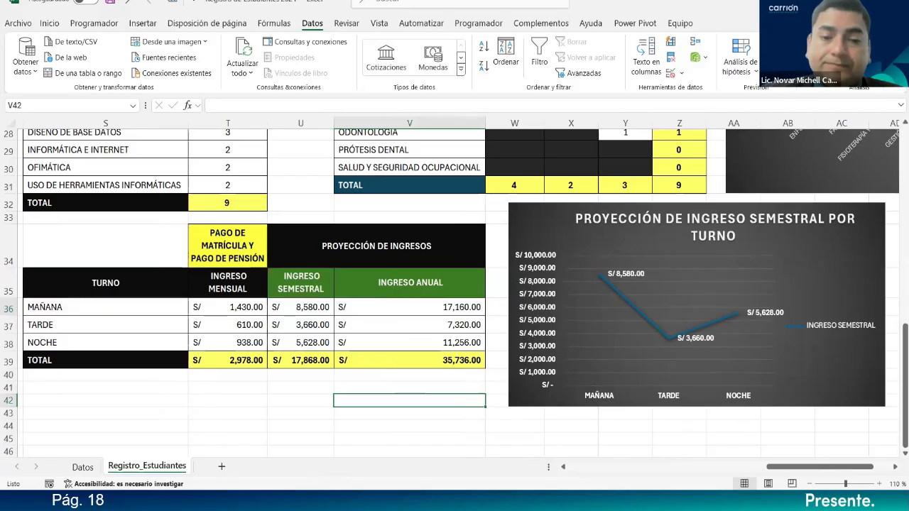
Switch to the slide show and advance to the Actividad Asincrónica (Tarea) slide.
left_click(331, 497)
left_click(624, 263)
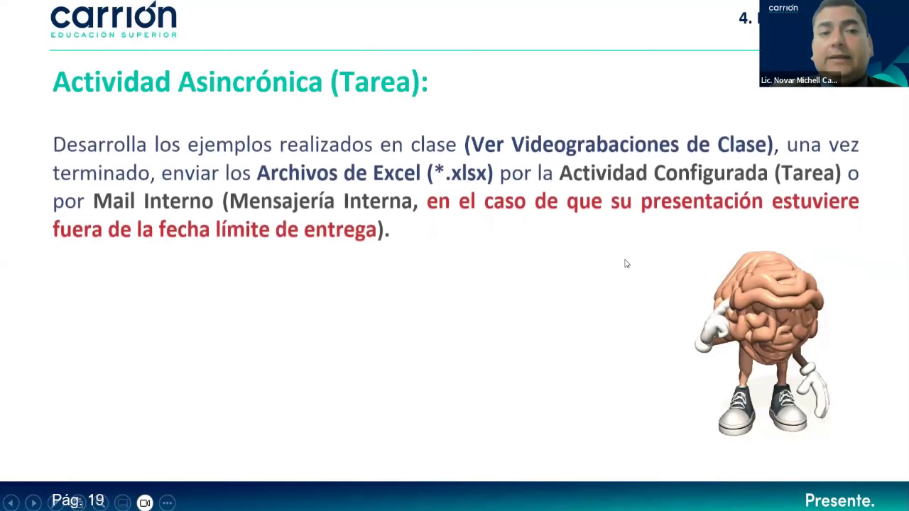